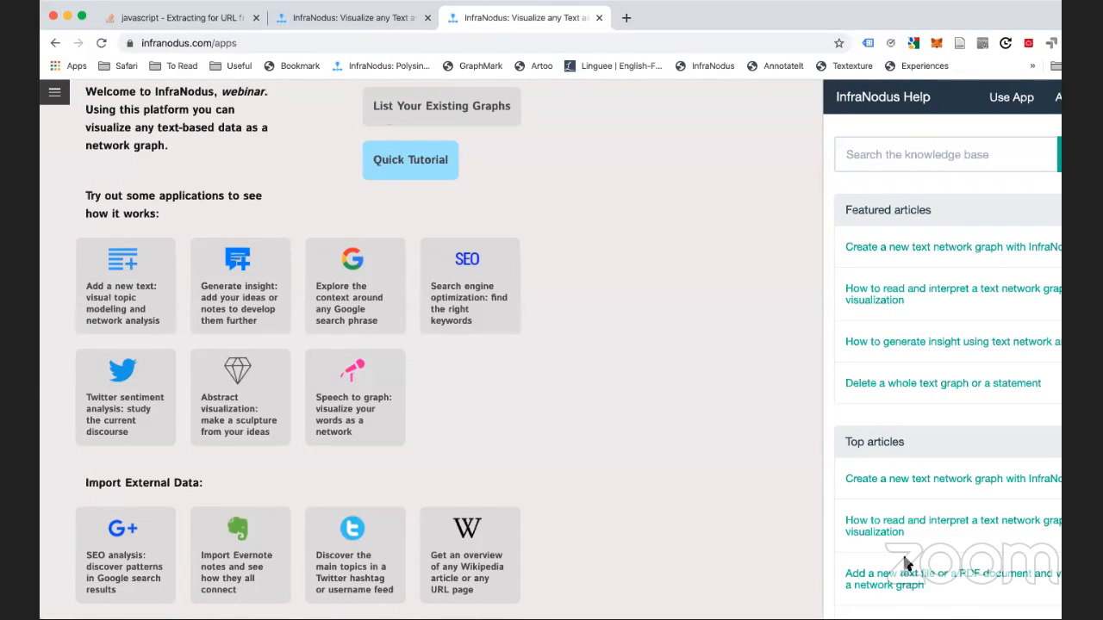
Open the webinartopics graph from the graphs navigation menu
click(53, 98)
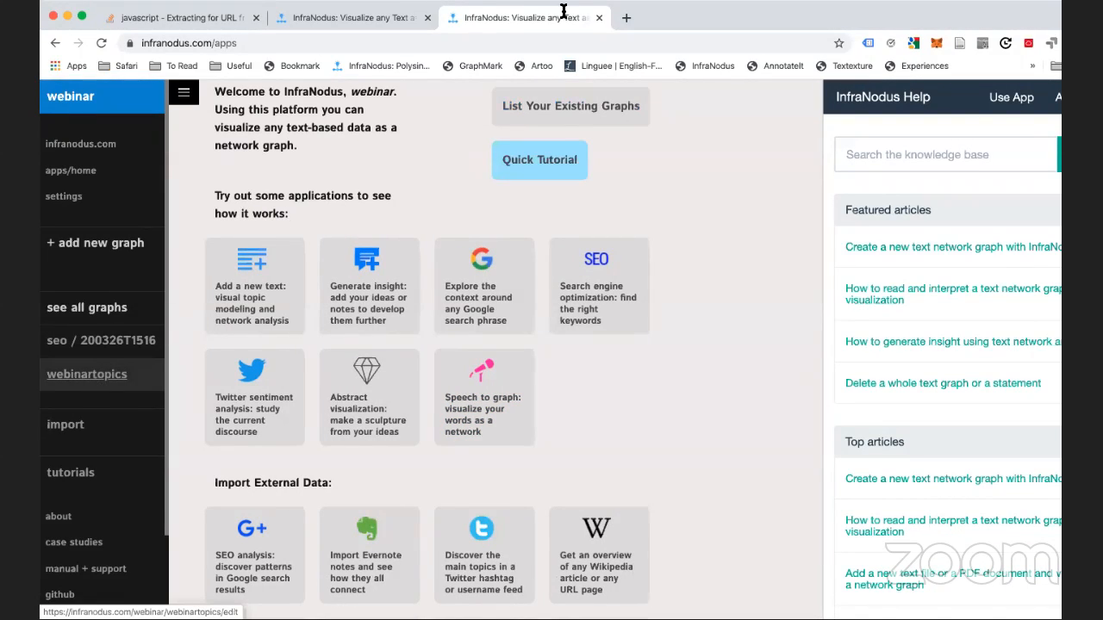
click(97, 380)
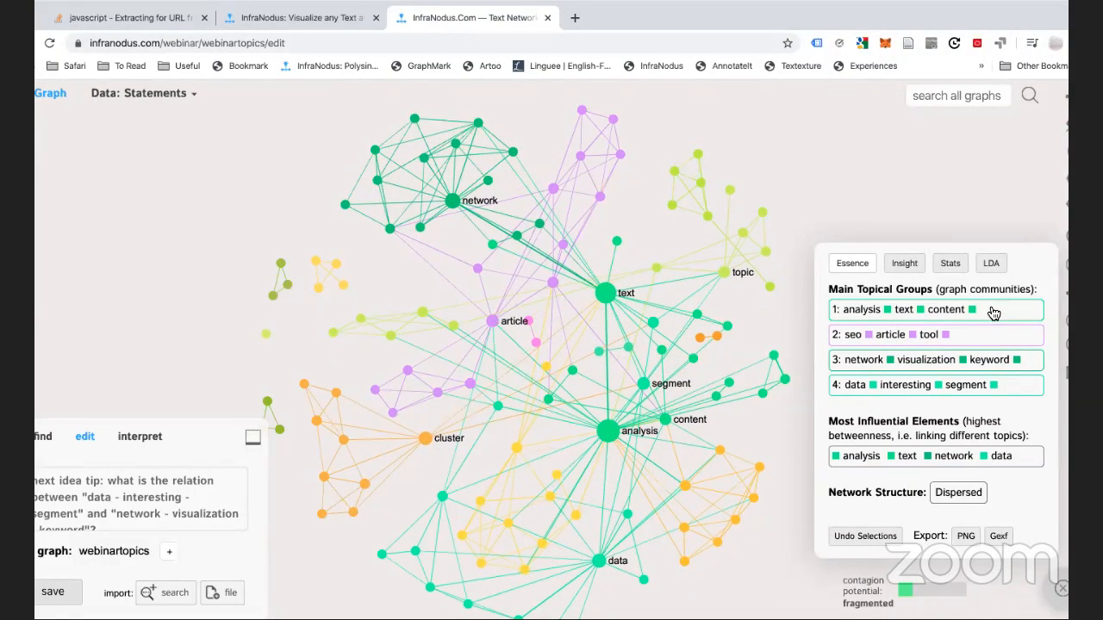
click(993, 312)
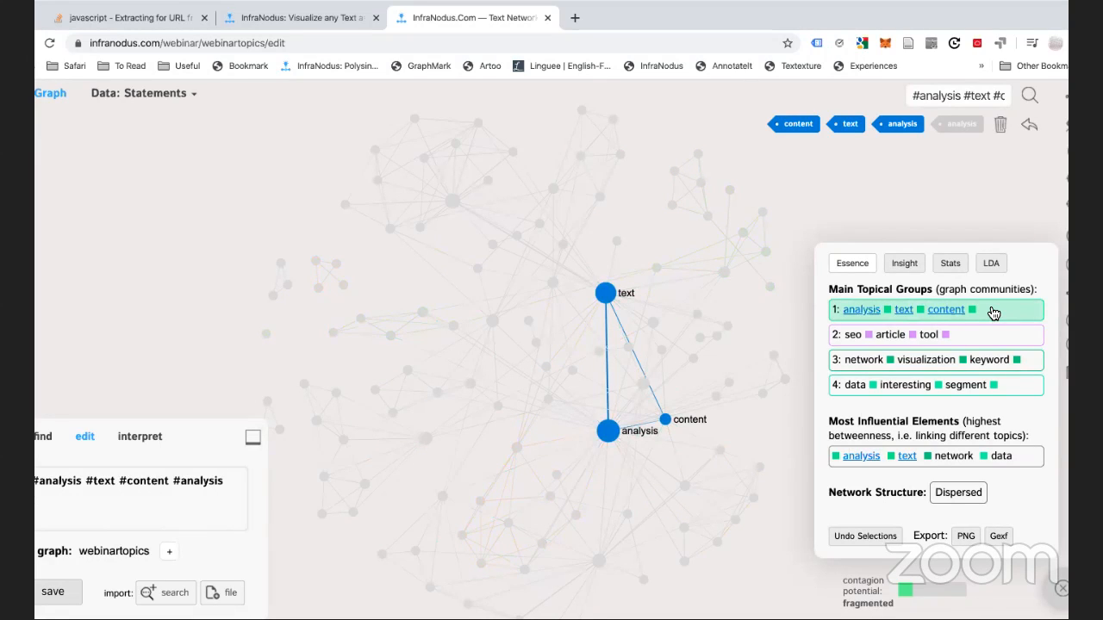
click(993, 313)
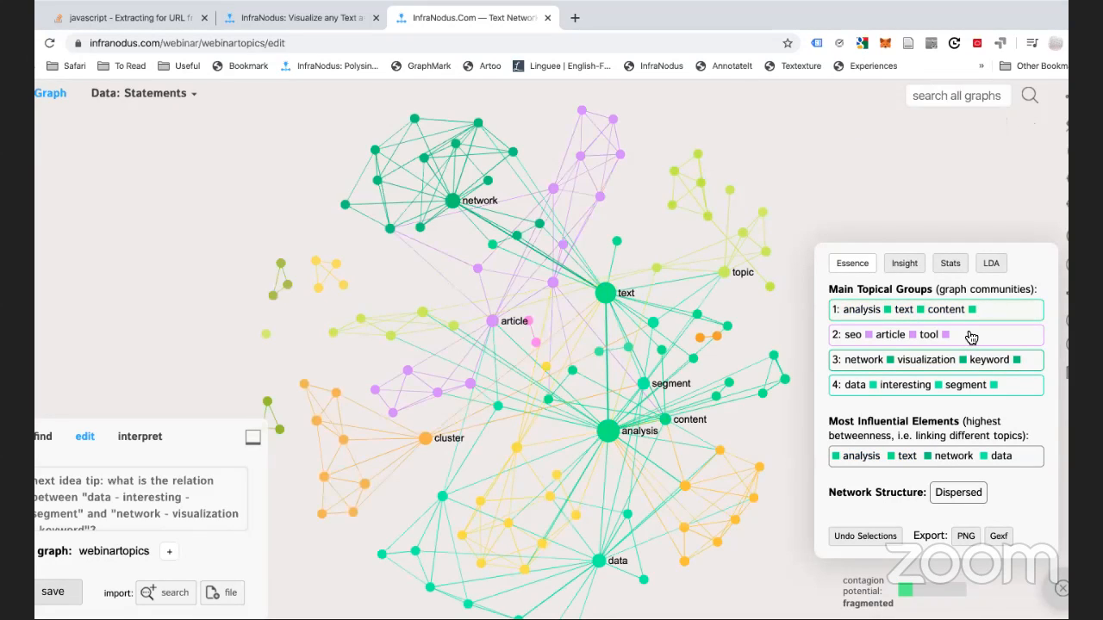
click(971, 337)
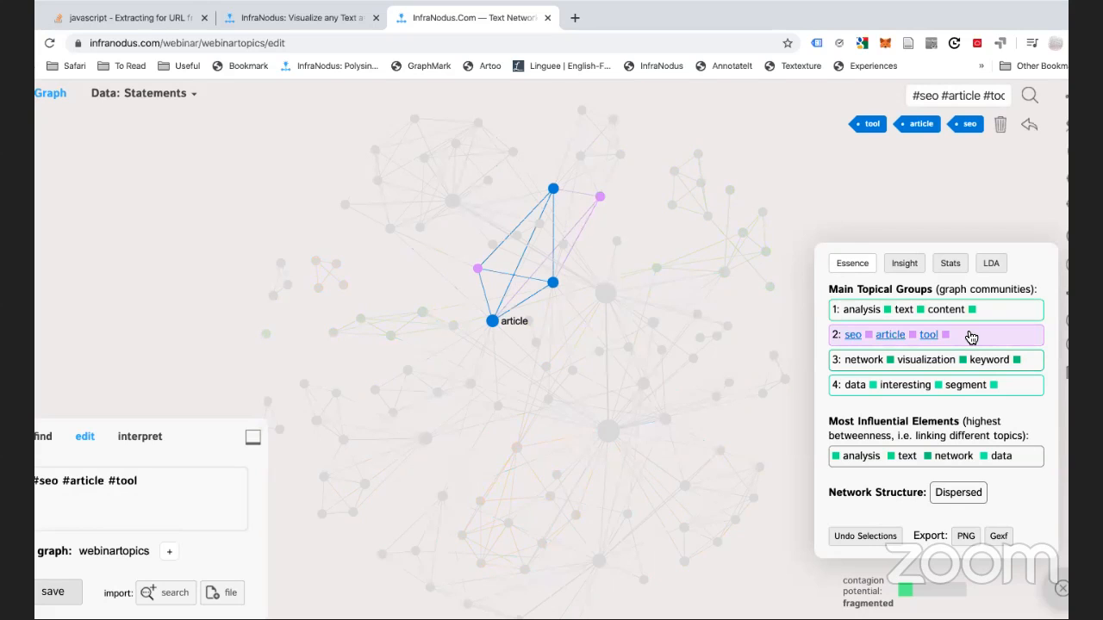
click(971, 337)
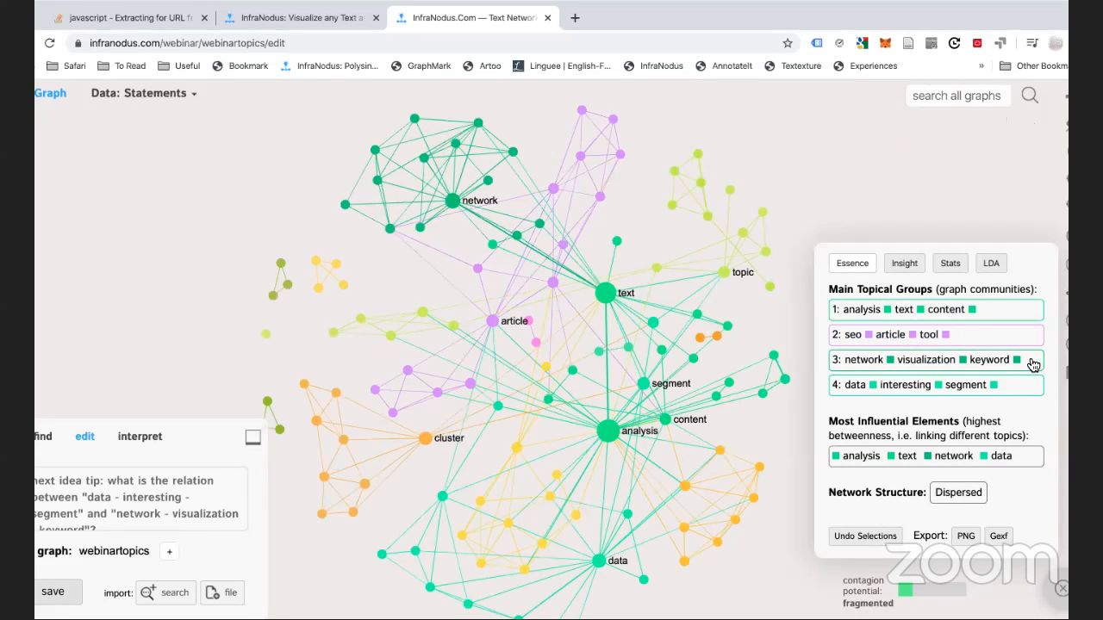
click(1031, 362)
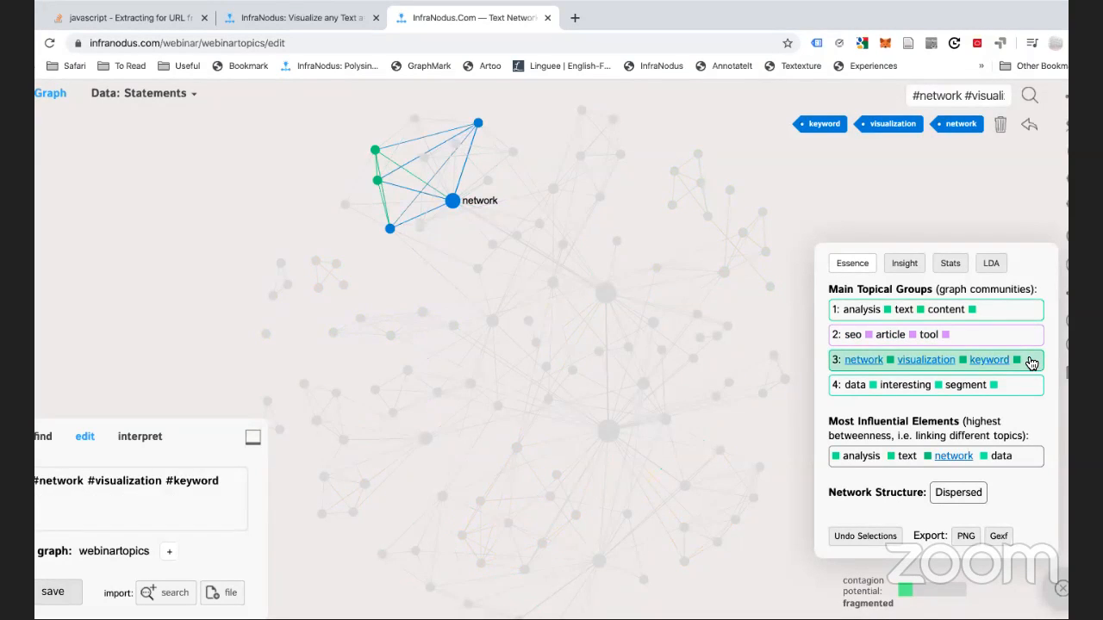
click(1013, 388)
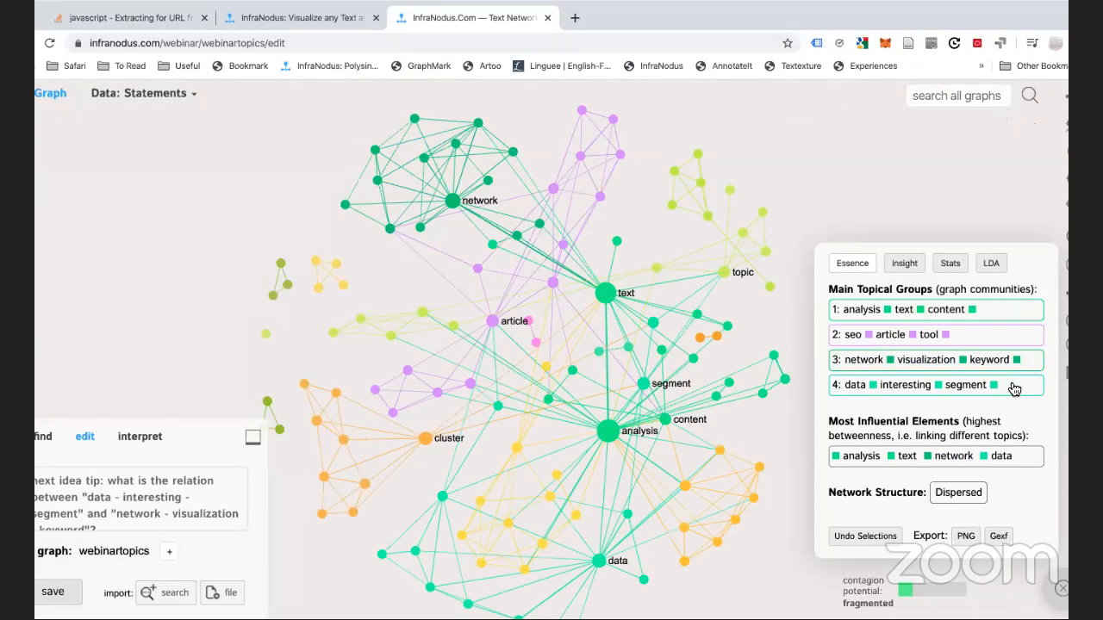
click(1014, 389)
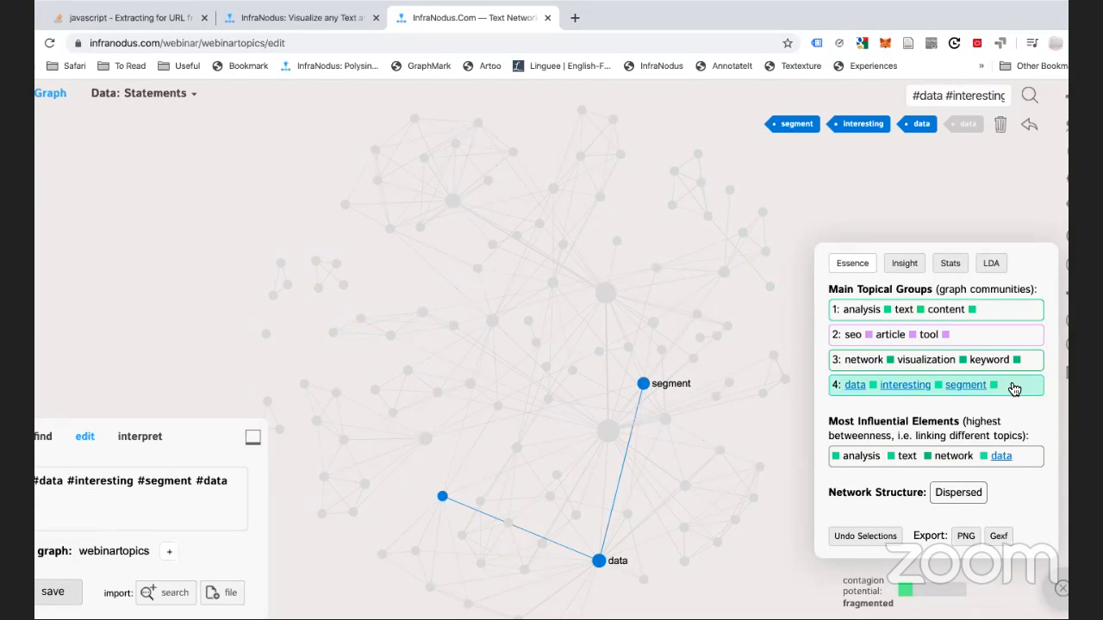
click(1014, 389)
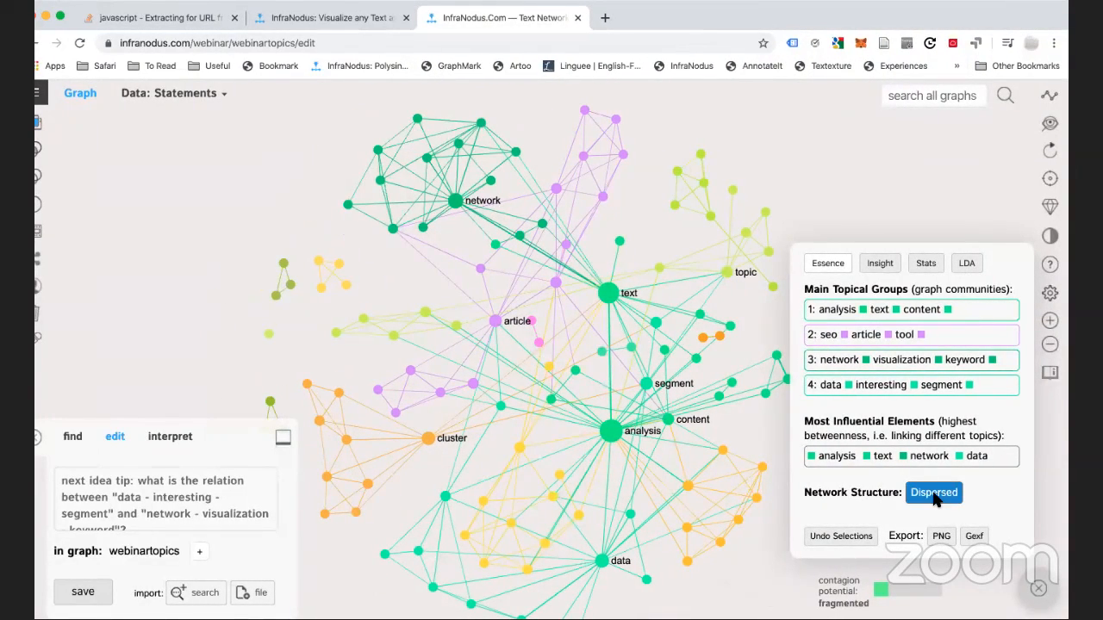
click(934, 495)
scroll(870, 457, down, 3)
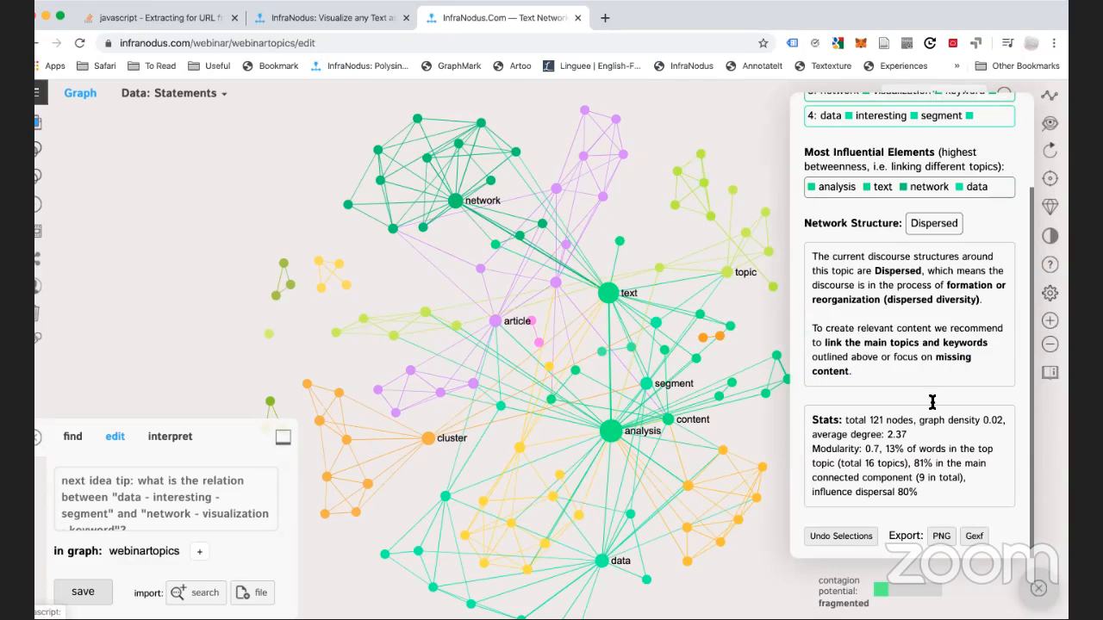
click(930, 224)
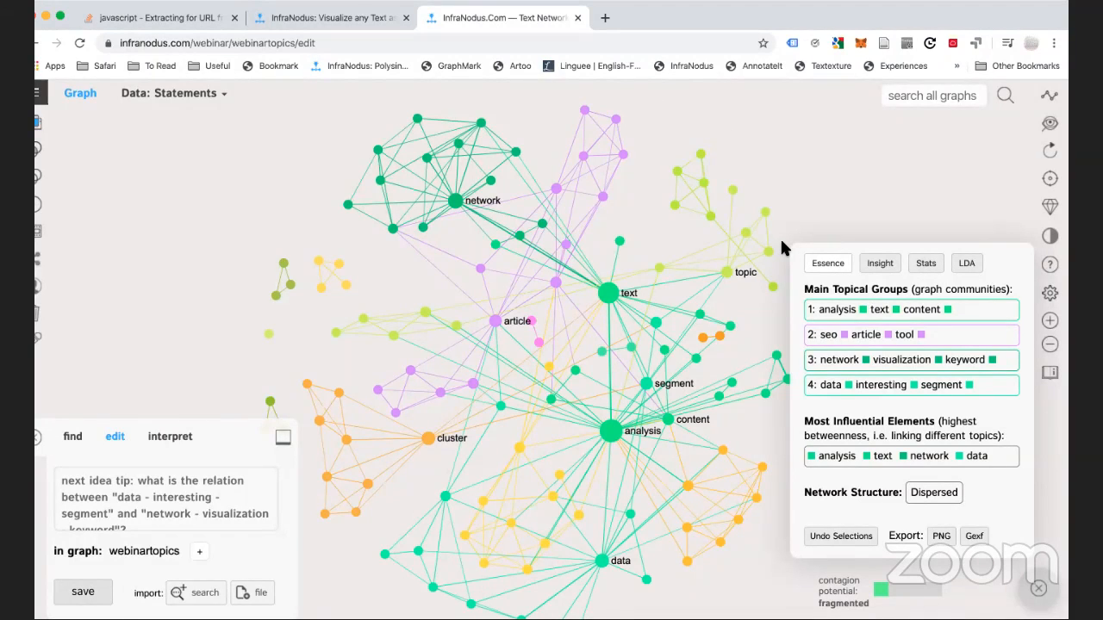
click(934, 492)
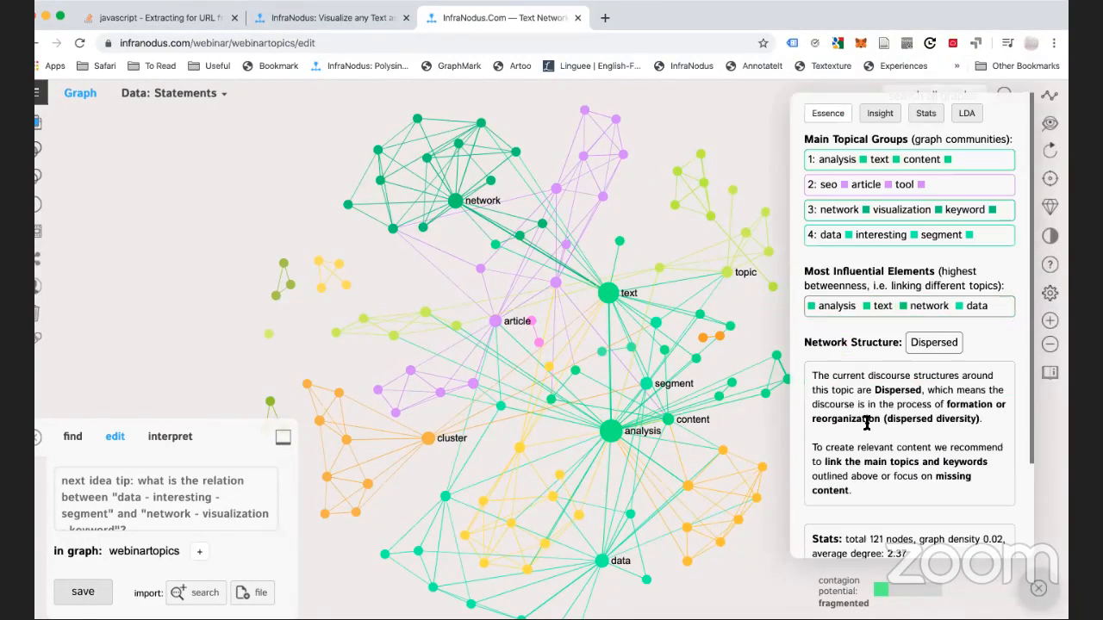
scroll(867, 423, down, 1)
scroll(866, 423, up, 1)
click(953, 349)
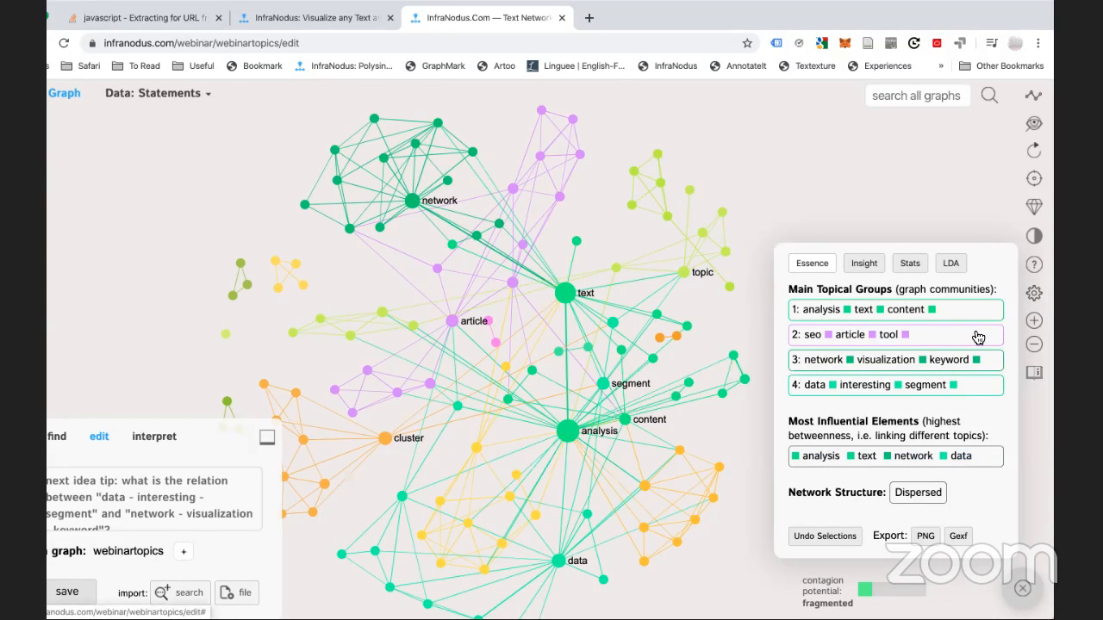
Filter the graph to each topical group in turn (seo; network–visualization–keyword; data–interesting–segment), restoring it each time
click(953, 319)
click(954, 318)
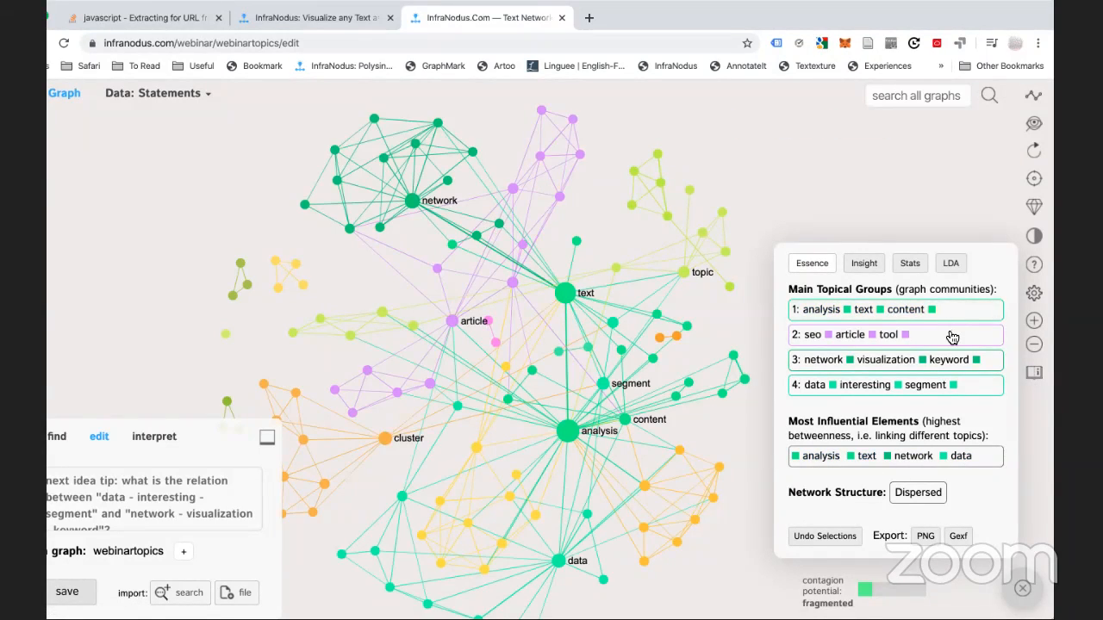
click(950, 338)
click(970, 360)
click(987, 366)
click(975, 389)
click(975, 390)
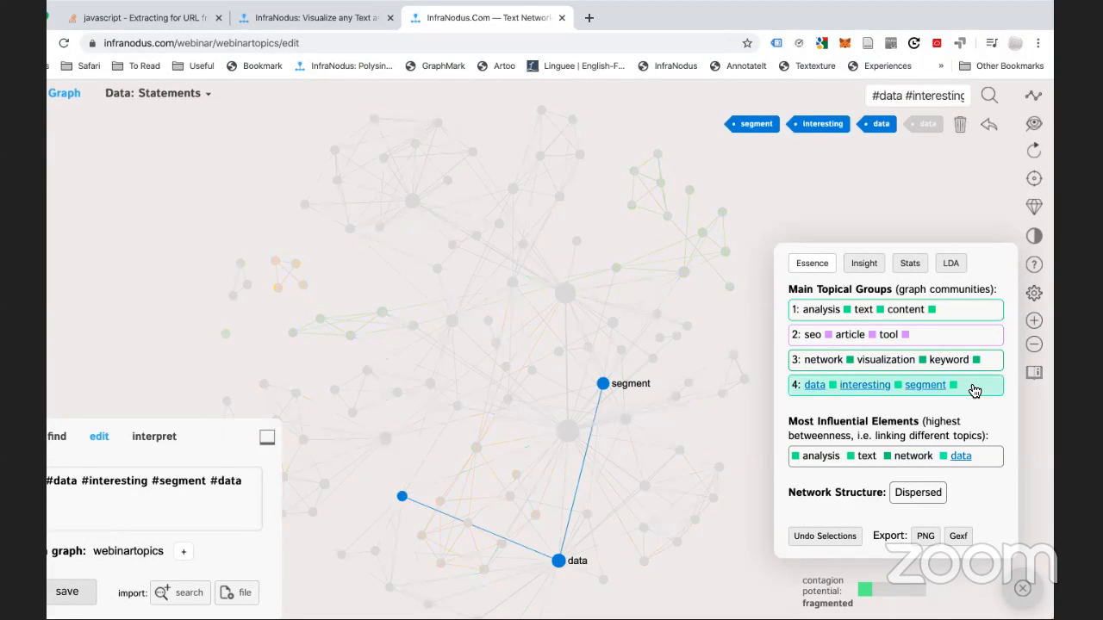
click(975, 389)
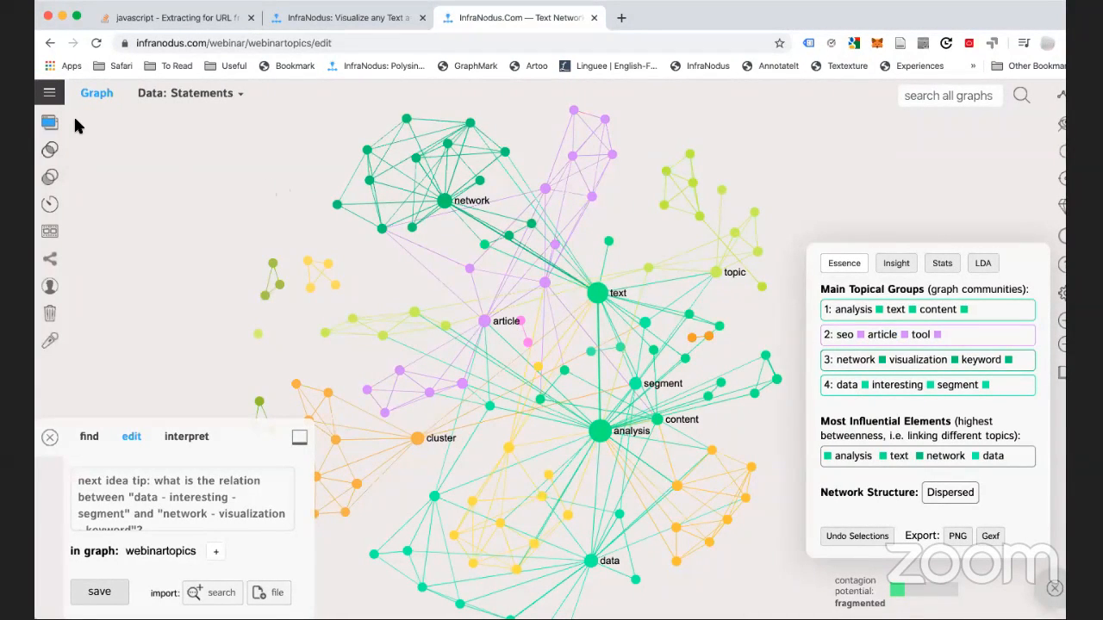
Show the list of text statements beside the webinartopics network
click(50, 128)
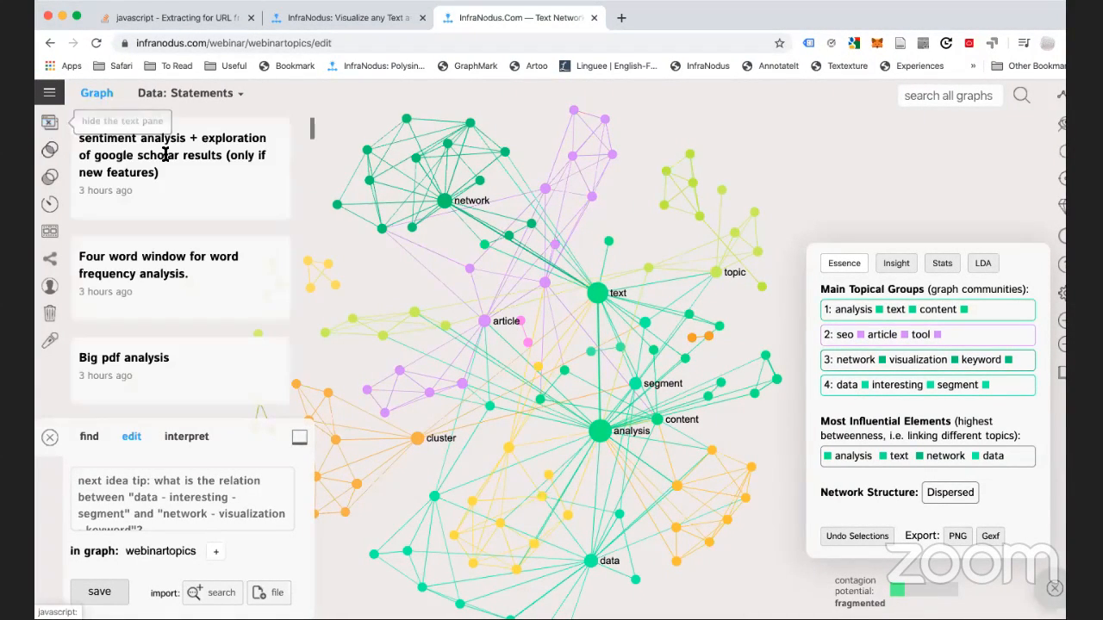
click(50, 130)
click(50, 128)
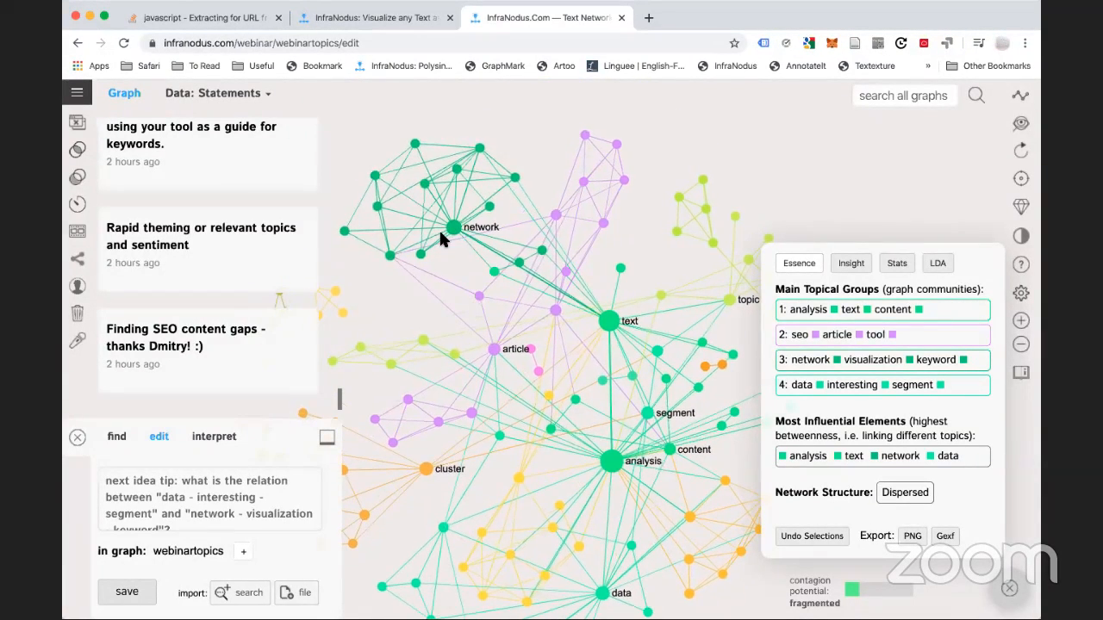
scroll(417, 206, up, 2)
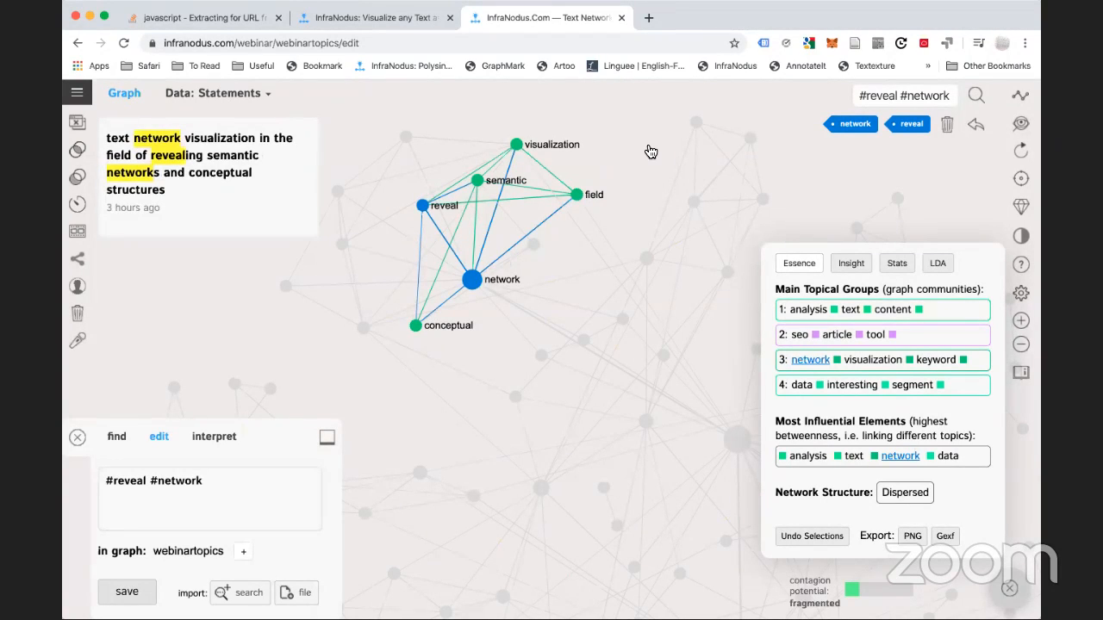
View statements for the network–visualization–keyword and seo–article–tool groups, then clear both filters
click(979, 129)
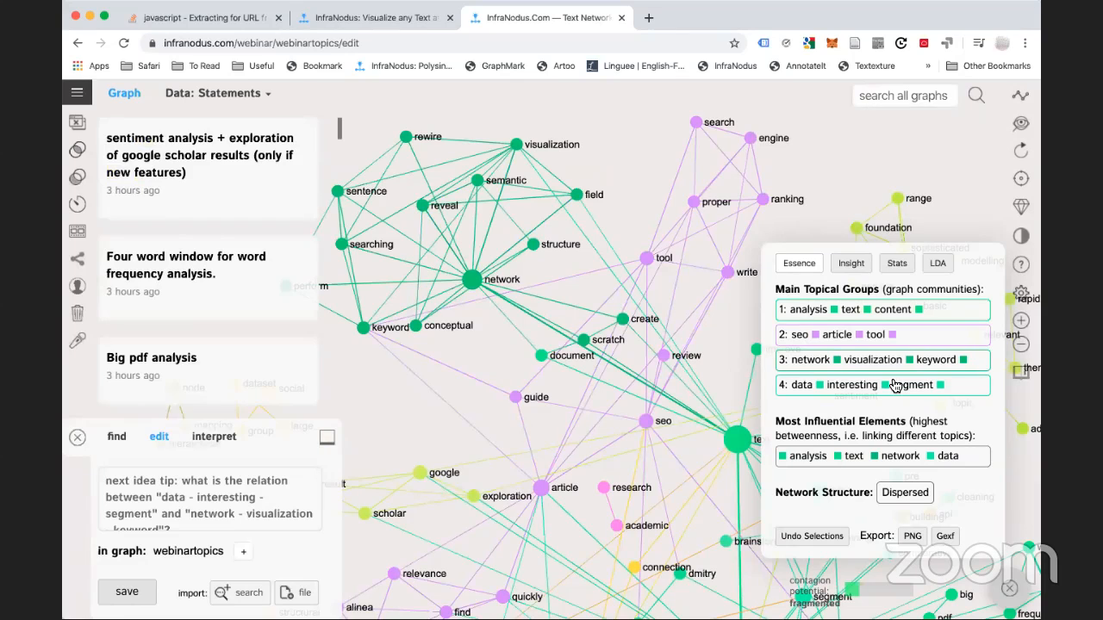
click(947, 366)
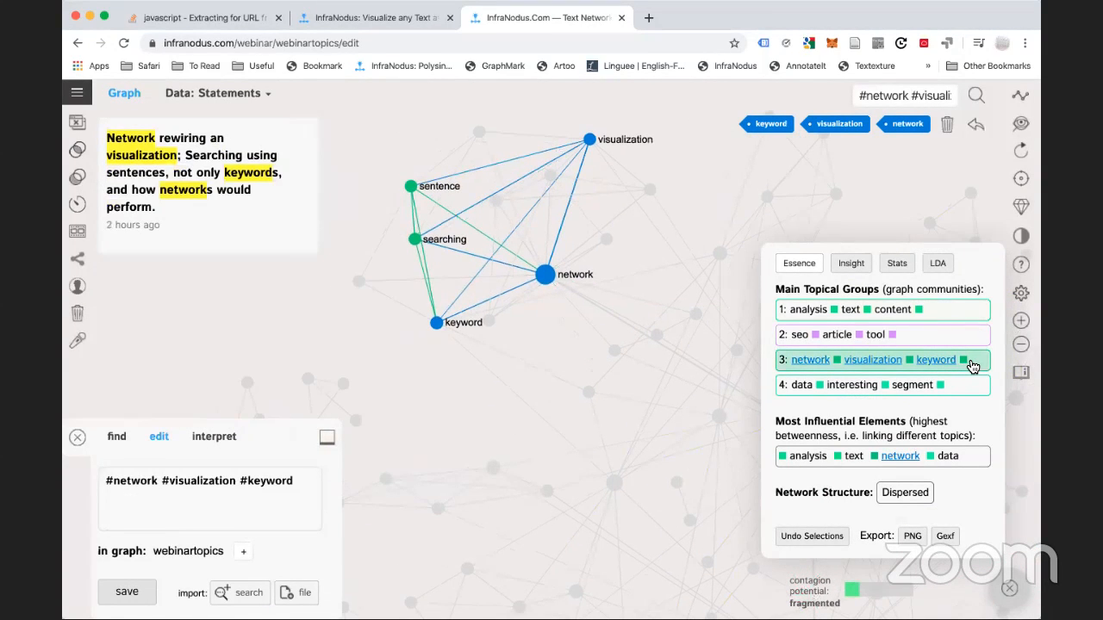
click(953, 389)
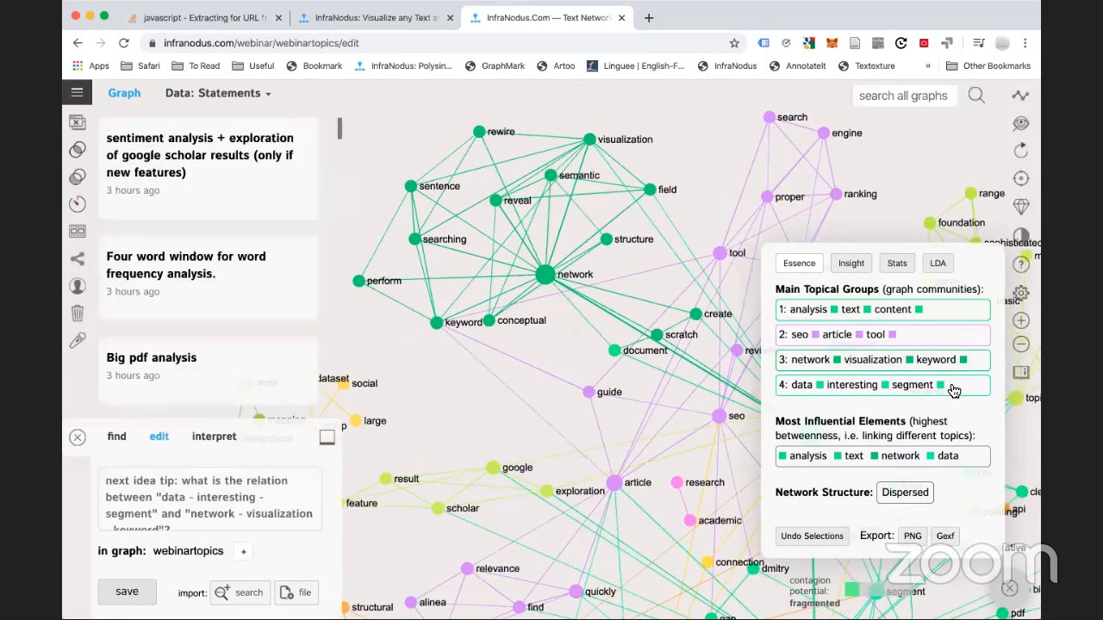
click(917, 341)
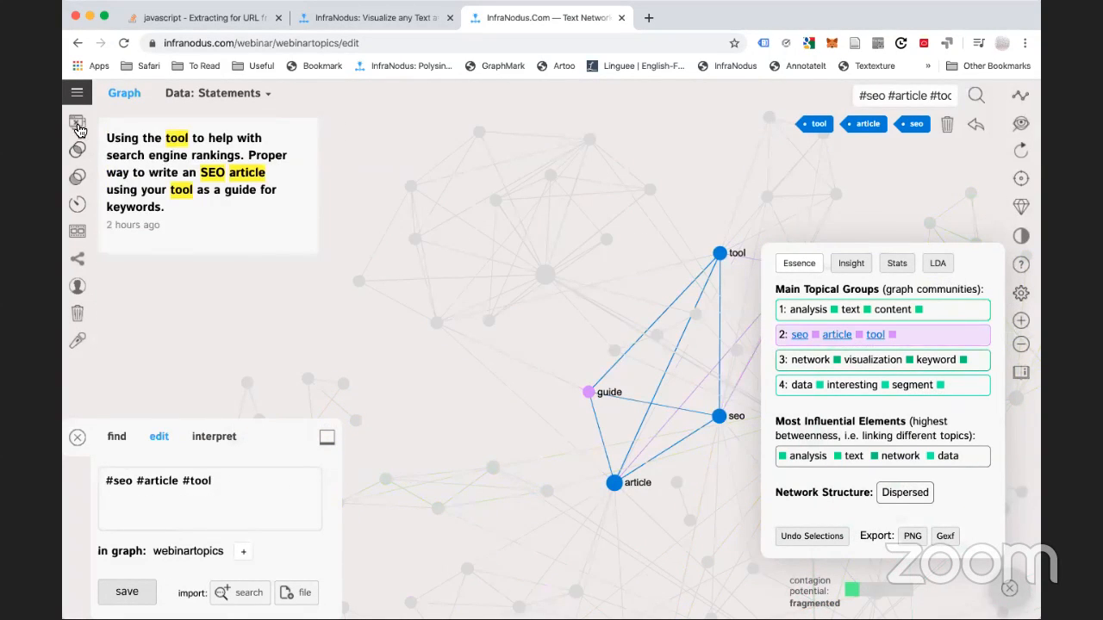
click(935, 337)
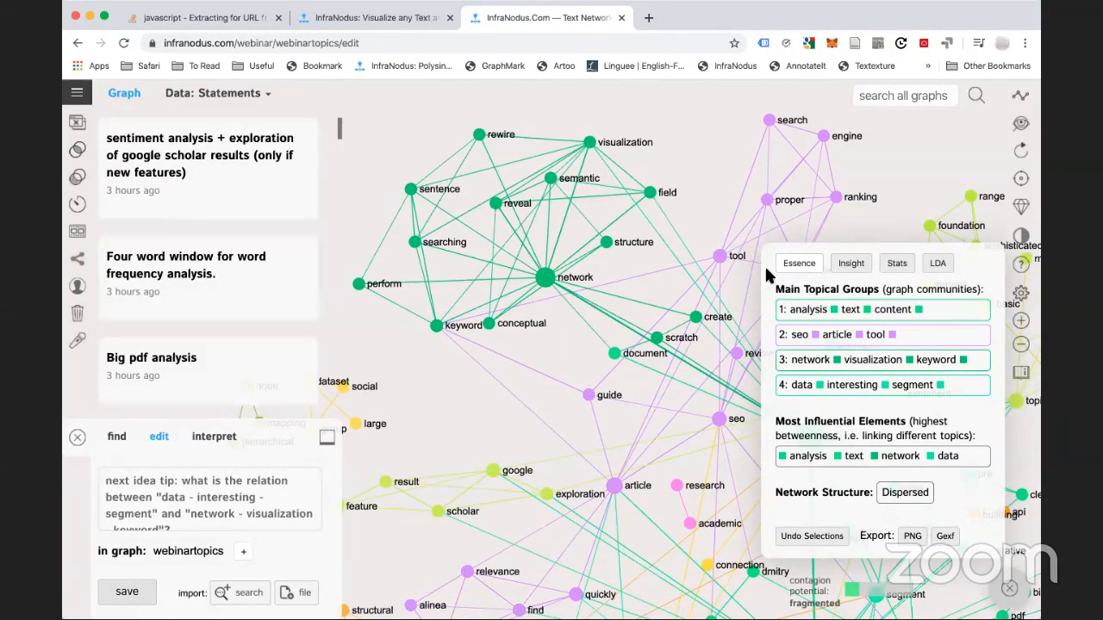
drag(761, 212, 642, 119)
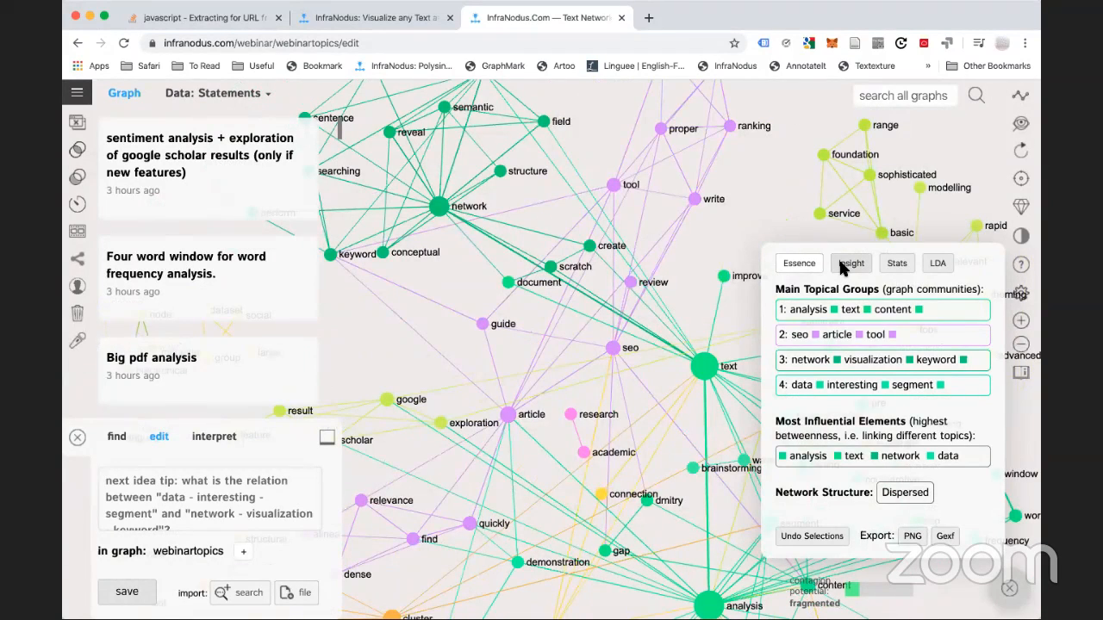
Bring up the structural gap advice relating data–interesting–segment to network–visualization–keyword
click(845, 270)
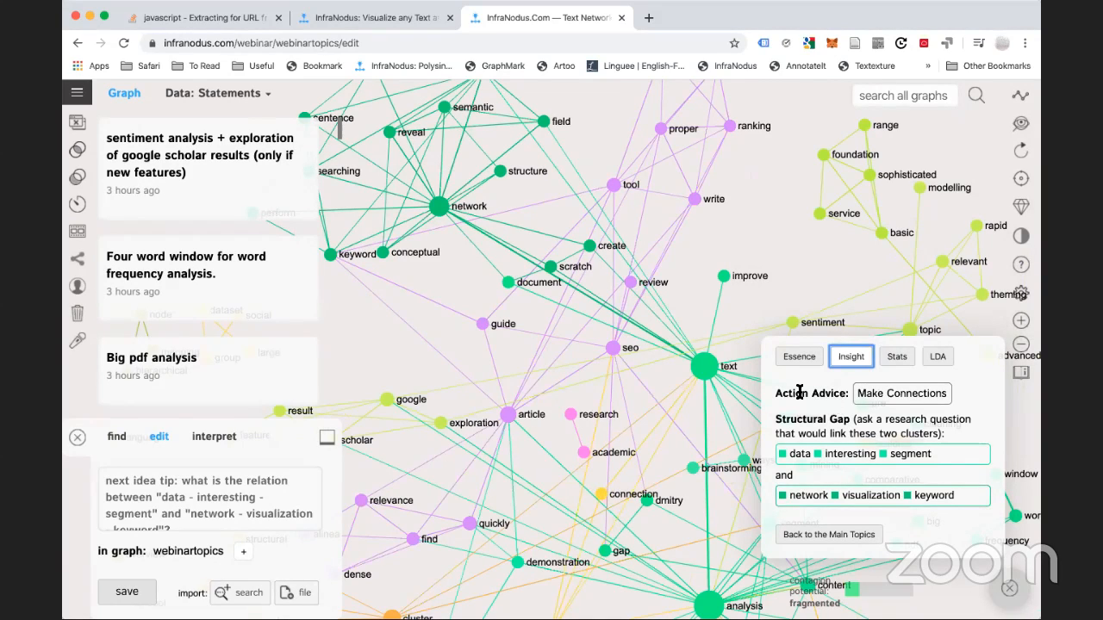
scroll(623, 376, down, 1)
click(800, 360)
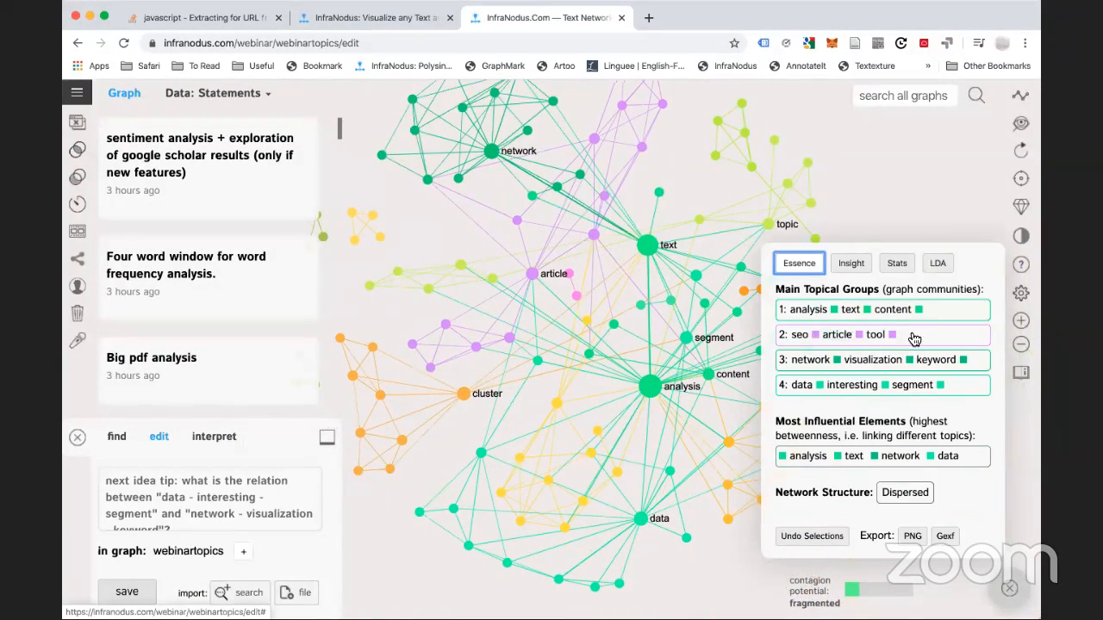
click(851, 263)
click(806, 360)
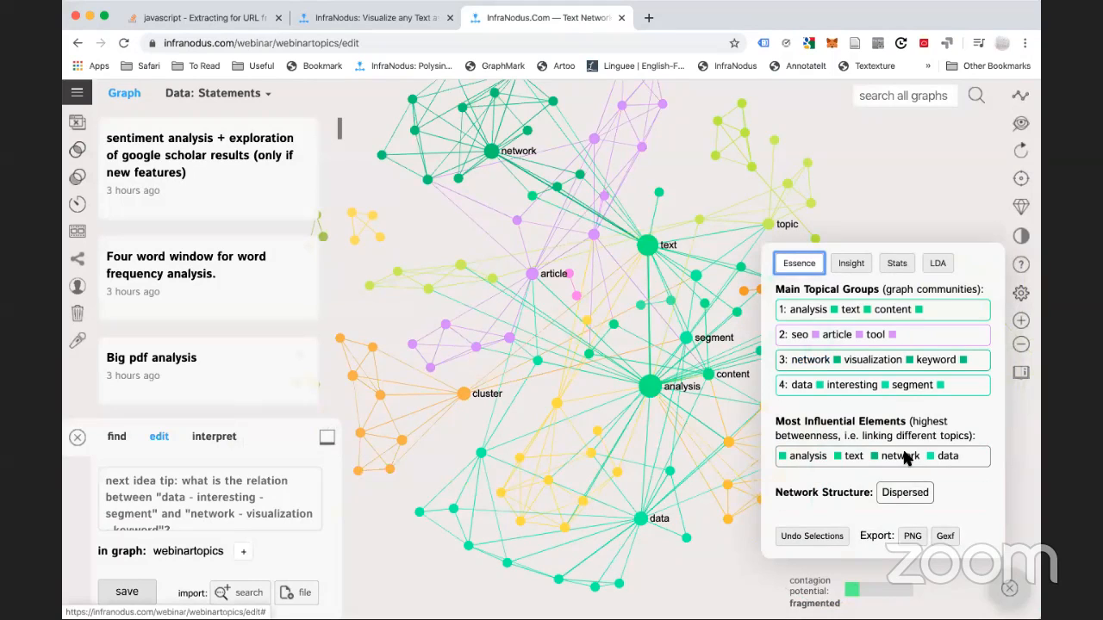
click(845, 265)
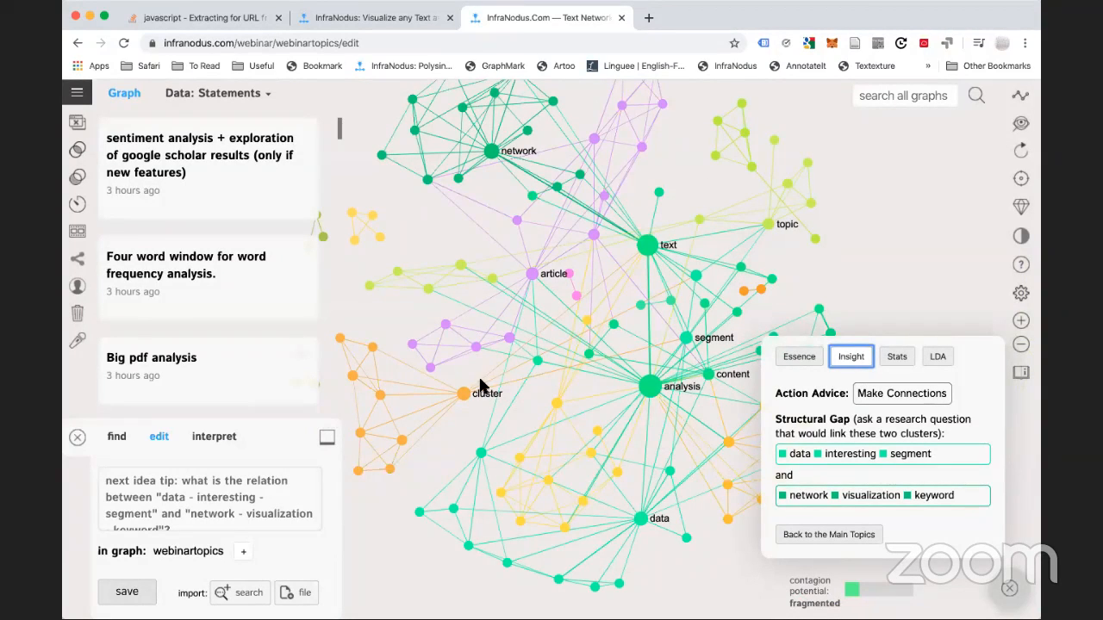
drag(582, 324, 567, 365)
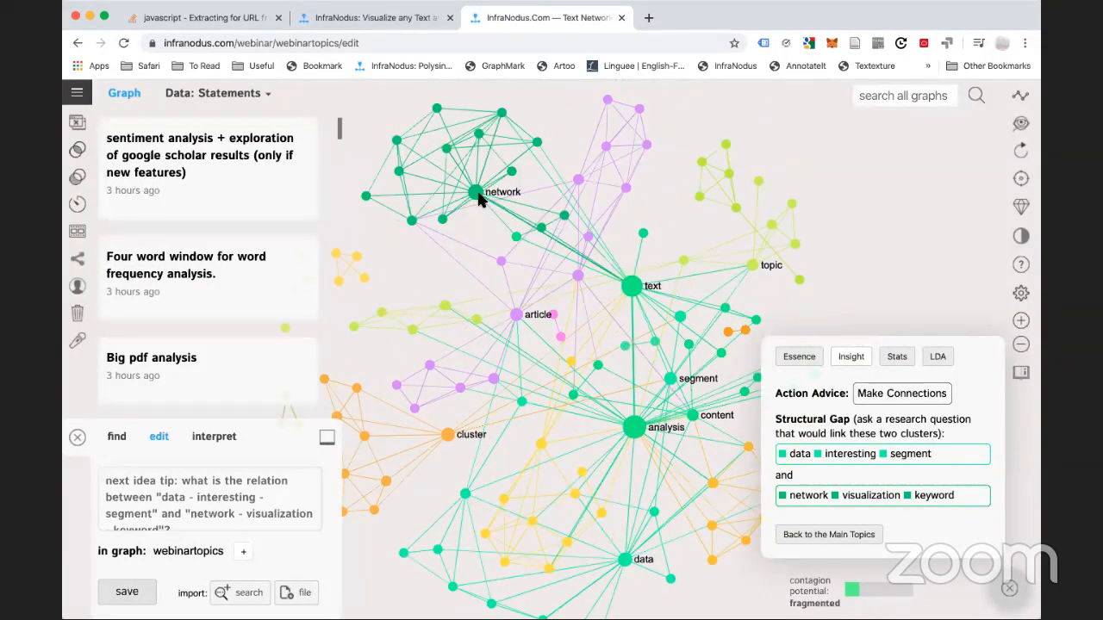
Filter the graph to both gap clusters and bring up the statement view choices
click(931, 454)
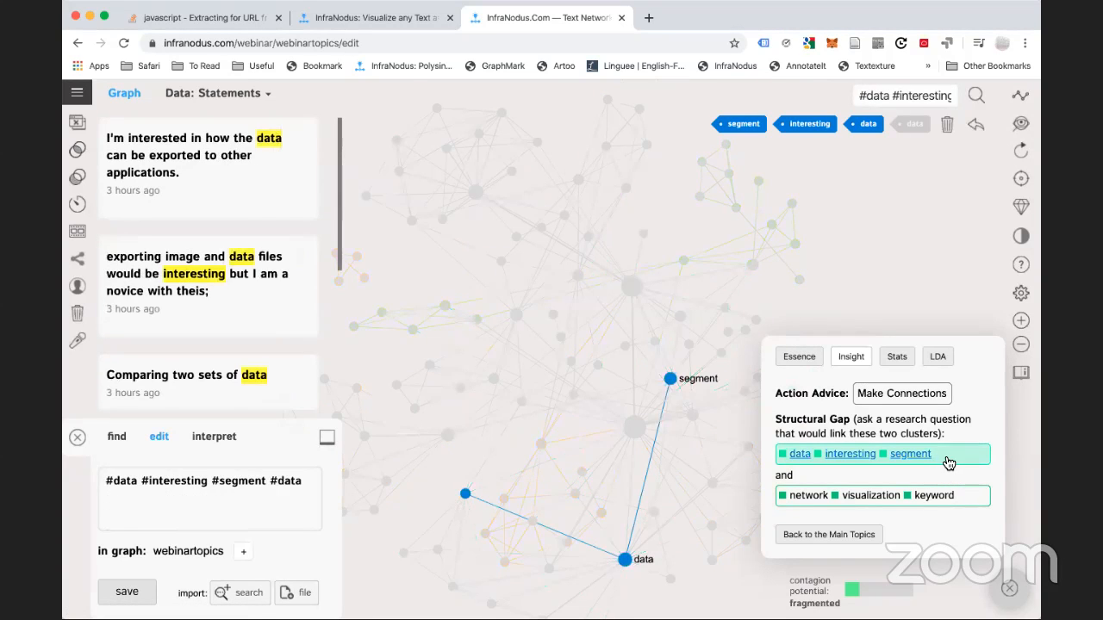
click(970, 506)
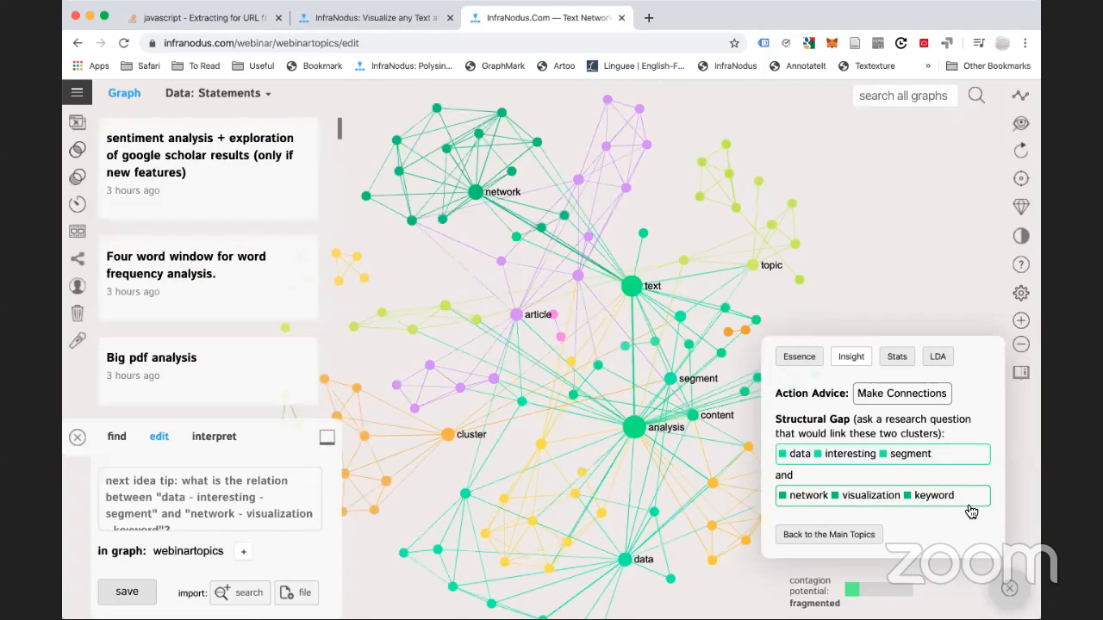
double_click(971, 507)
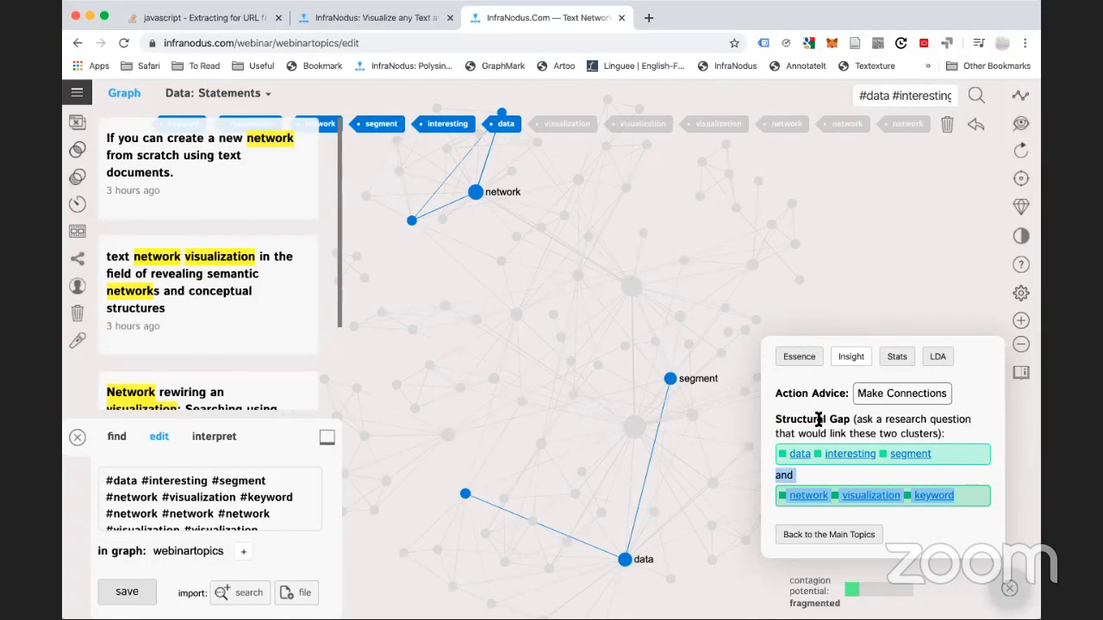
click(895, 423)
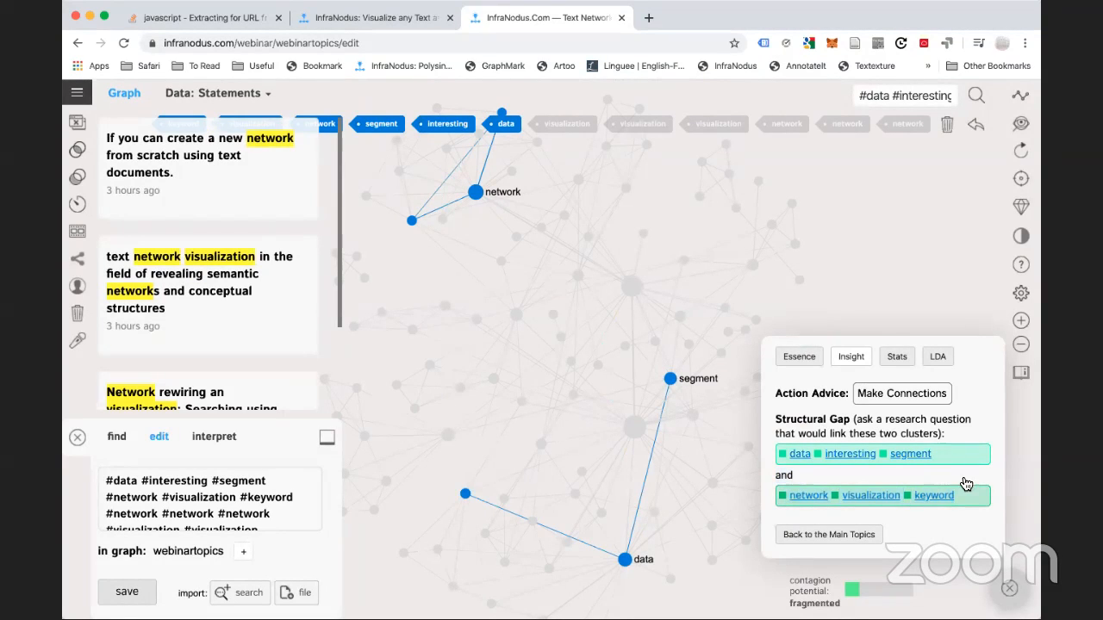
click(231, 97)
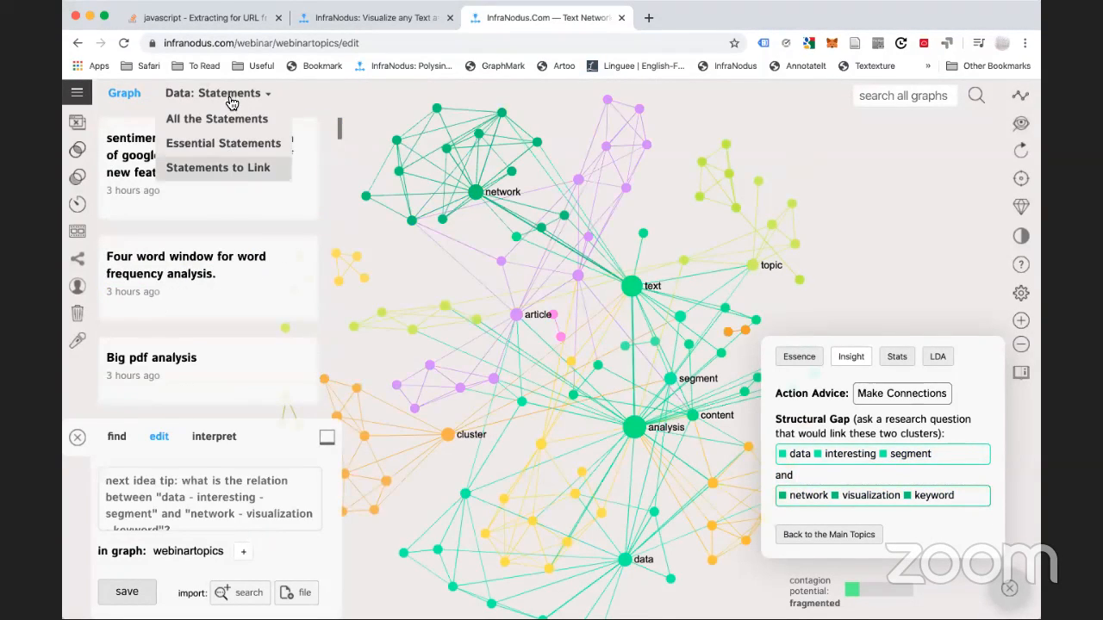
Show only the Statements to Link, listing the two statements with their key terms
click(219, 169)
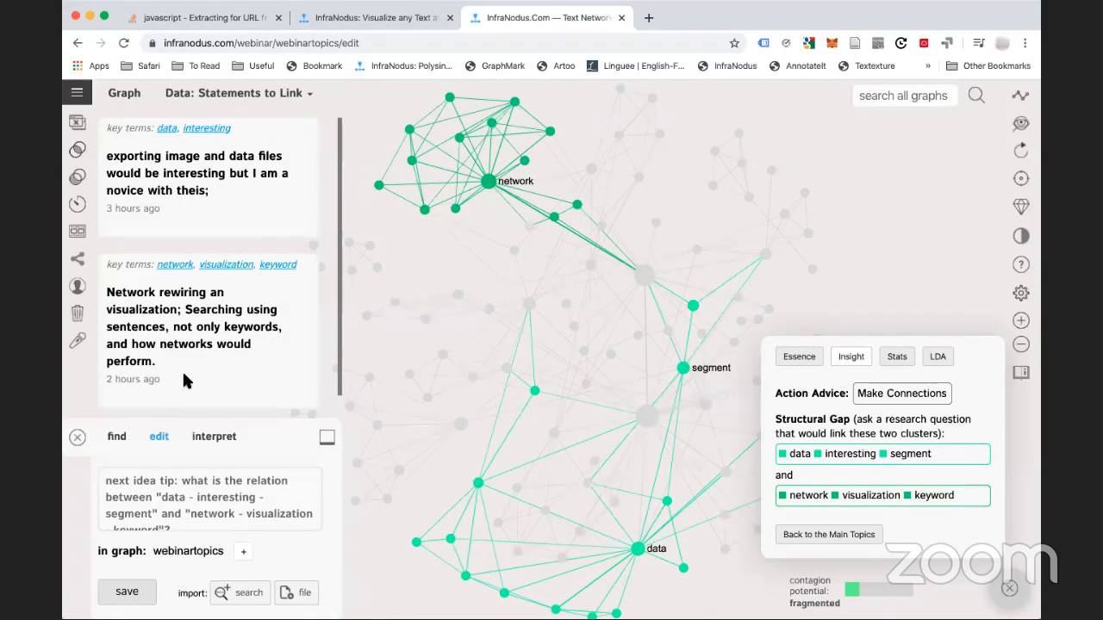
click(77, 438)
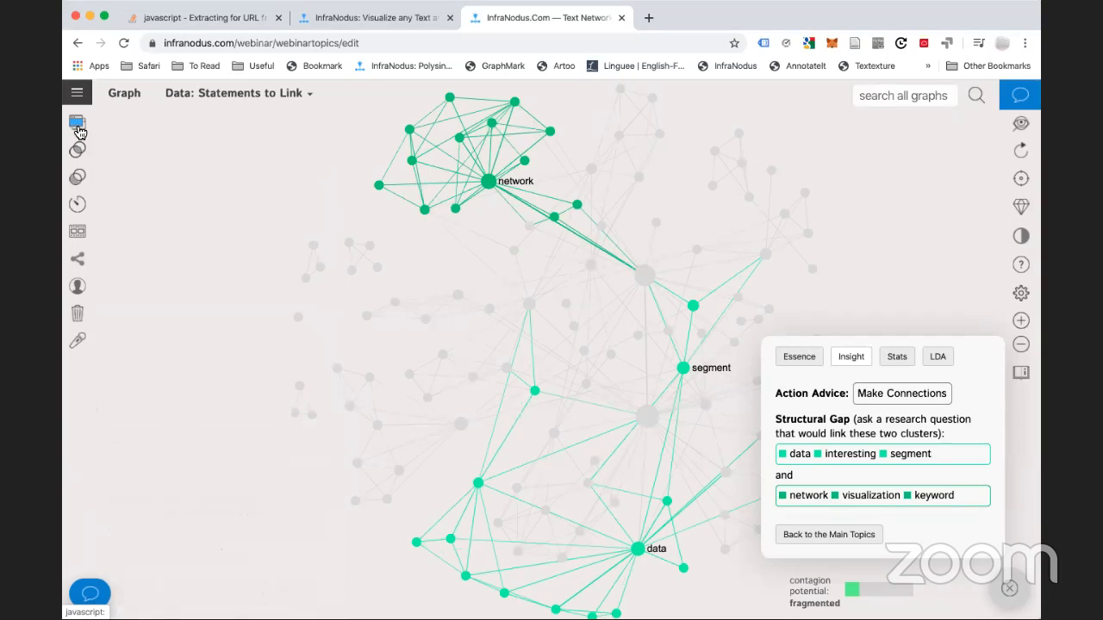
click(78, 125)
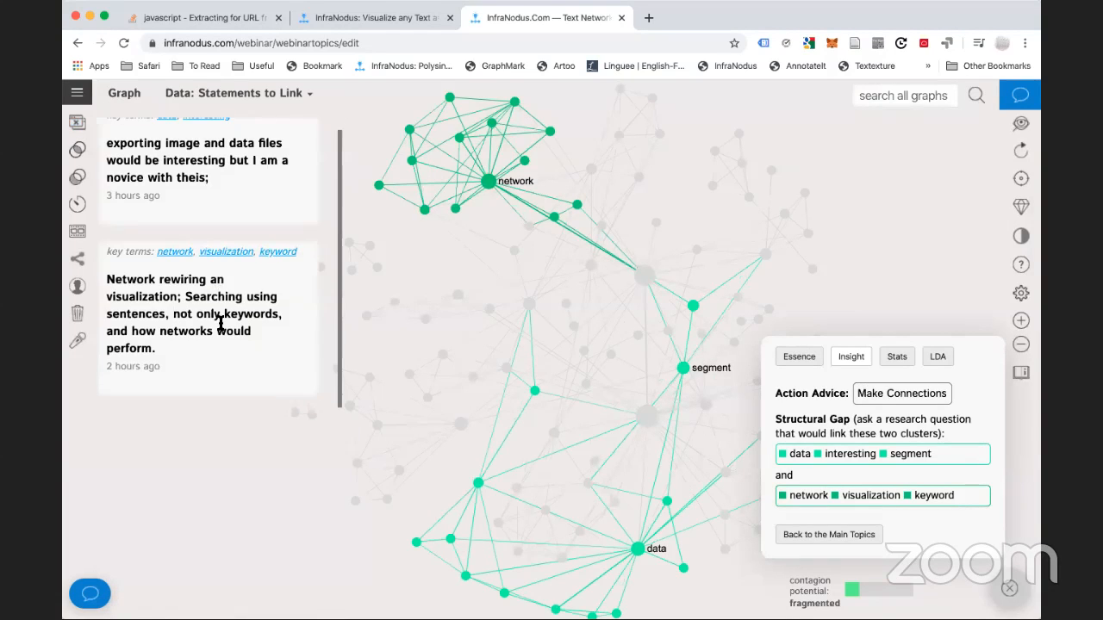
scroll(220, 324, up, 1)
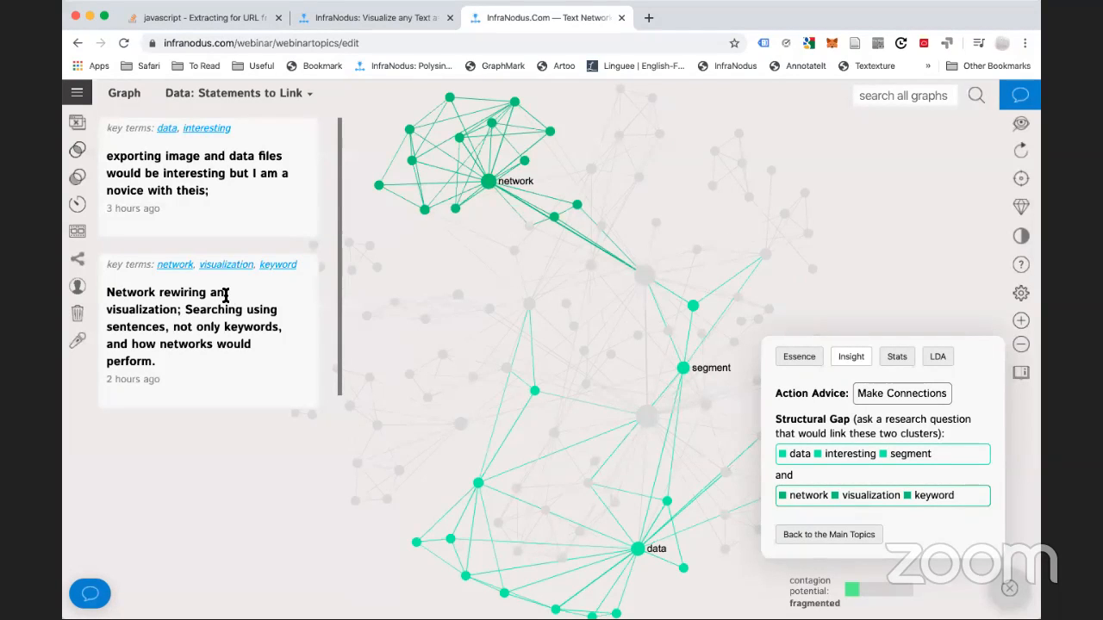
scroll(226, 294, down, 1)
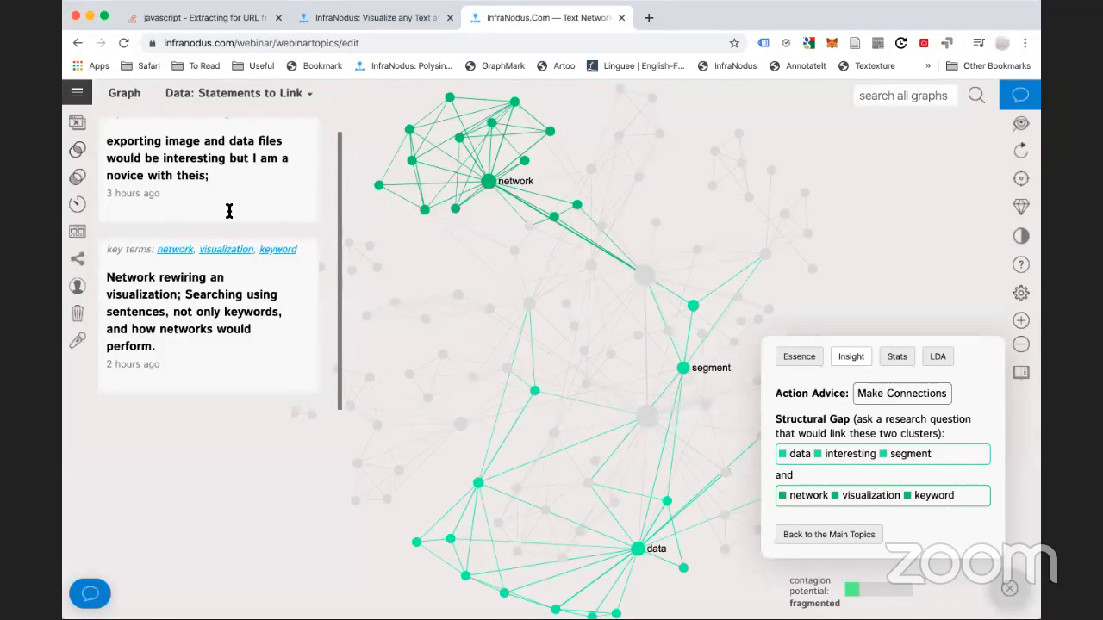
scroll(201, 317, up, 1)
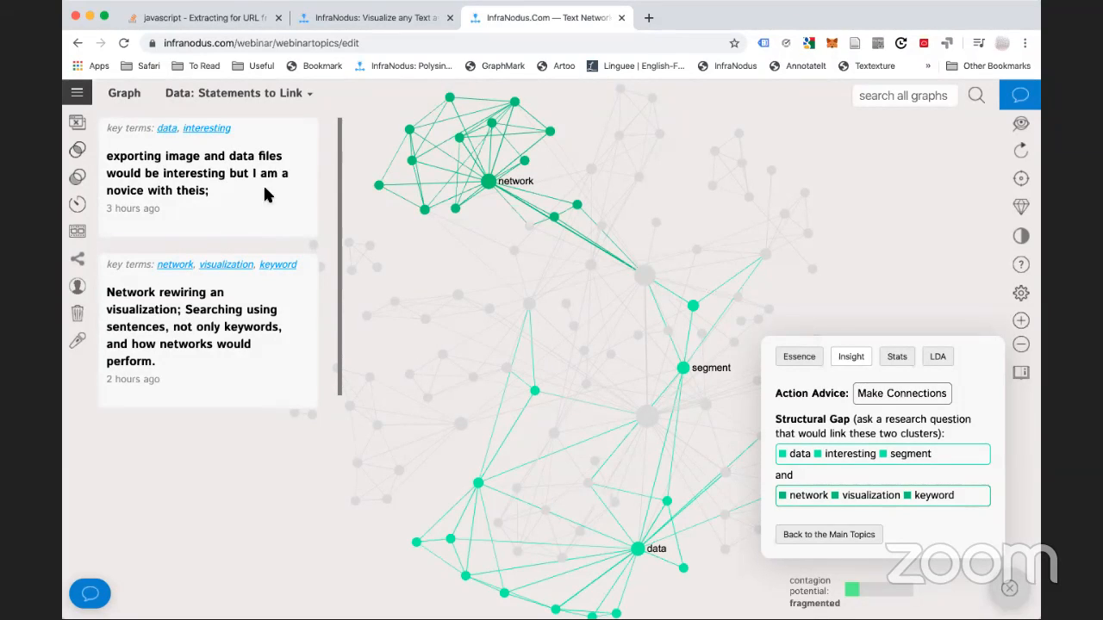
Hide the statements pane and open the node statistics table, scrolling across its columns
click(74, 125)
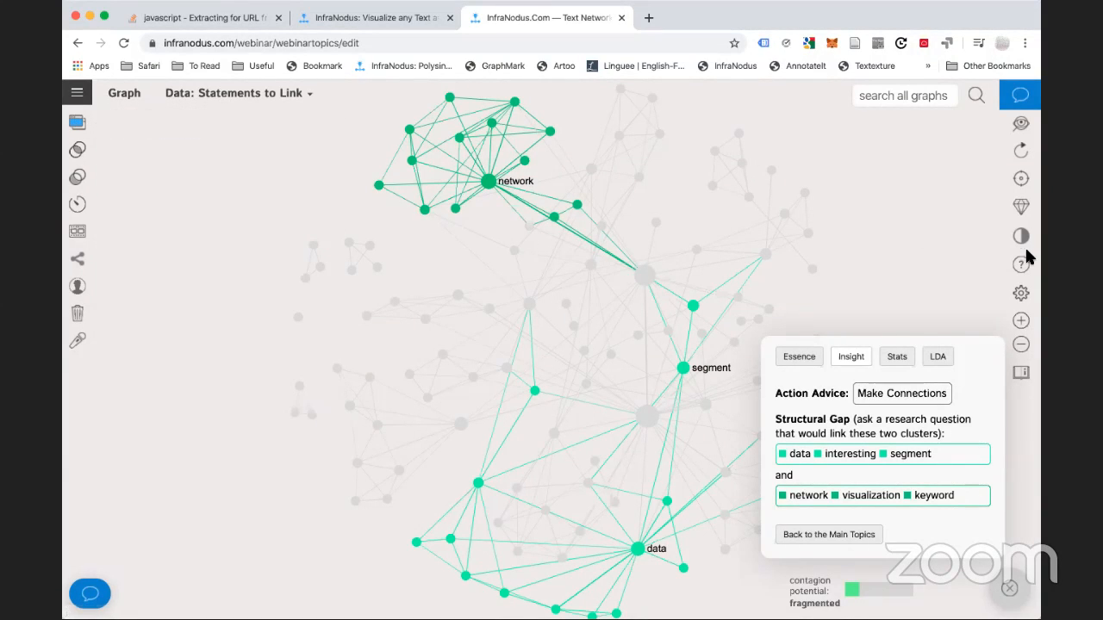
click(794, 360)
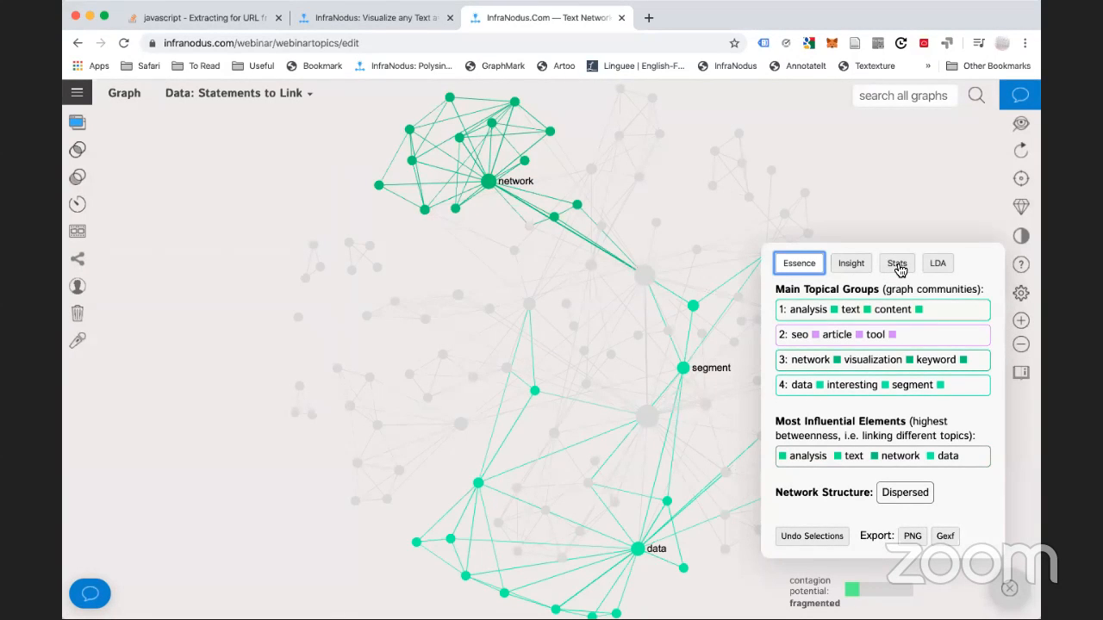
click(897, 267)
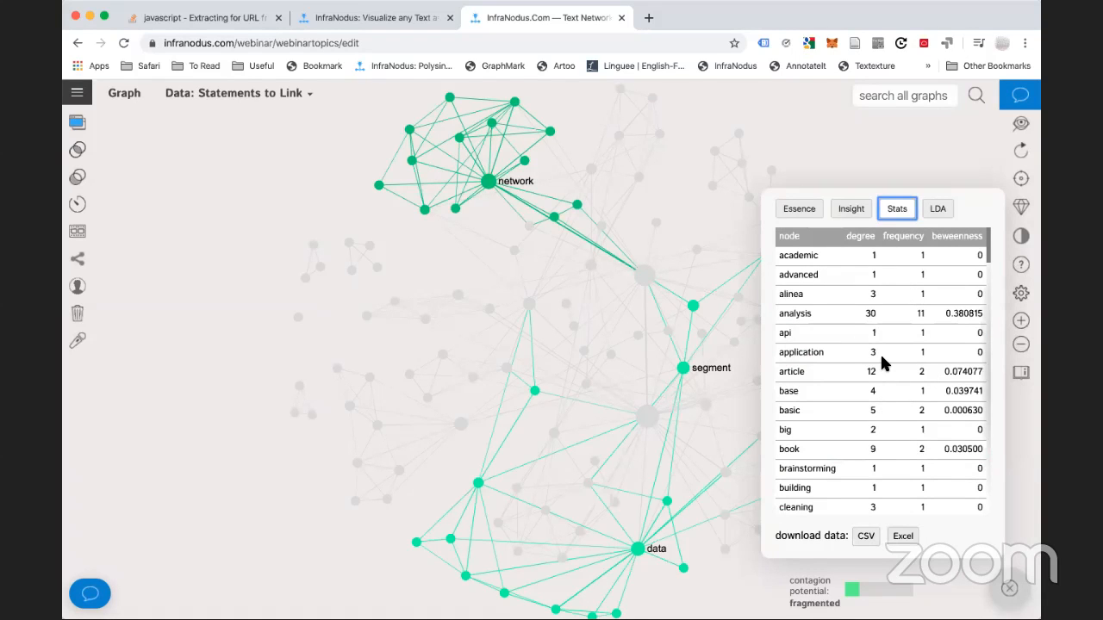
scroll(880, 357, down, 15)
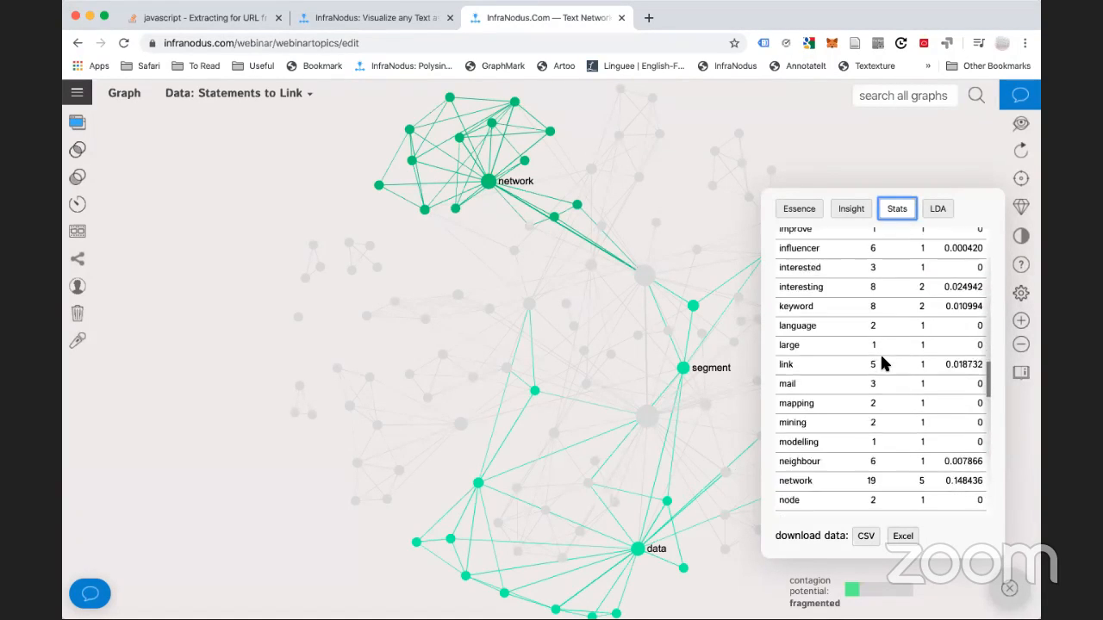
scroll(882, 340, up, 15)
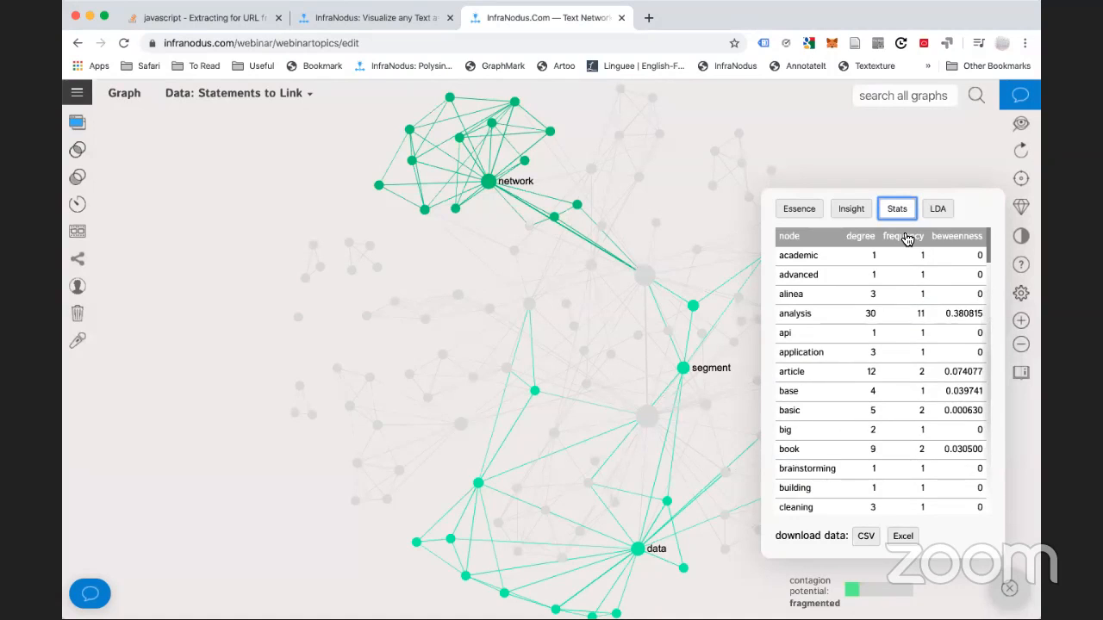
scroll(893, 240, right, 2)
scroll(892, 239, right, 4)
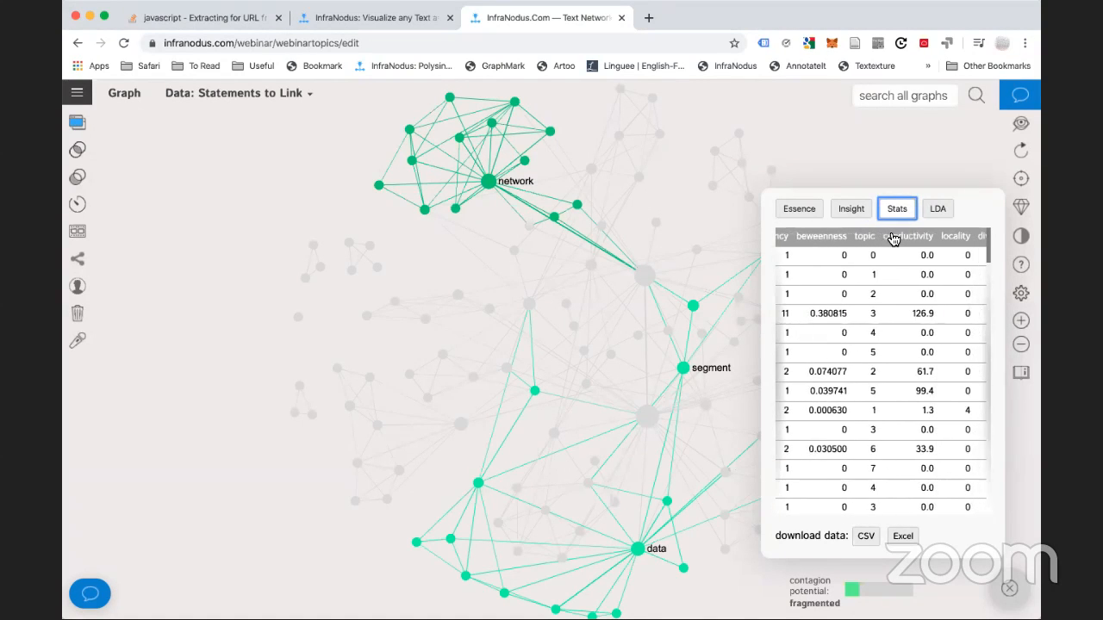
scroll(893, 239, left, 3)
scroll(892, 239, right, 3)
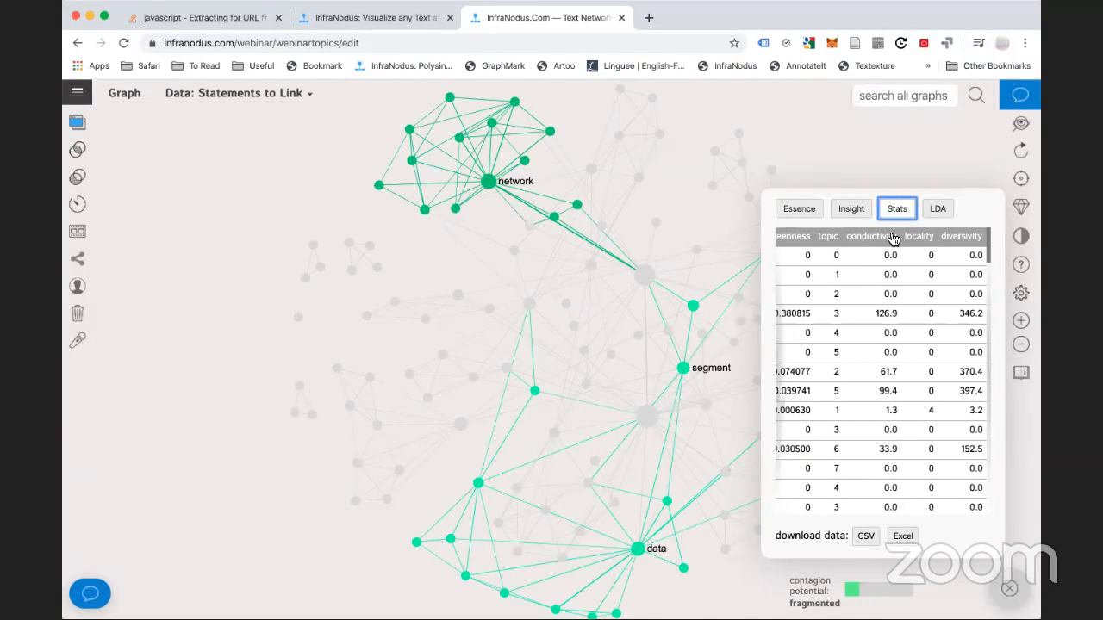
scroll(893, 239, left, 3)
scroll(892, 240, right, 4)
scroll(832, 249, left, 4)
scroll(834, 249, right, 4)
scroll(912, 248, left, 2)
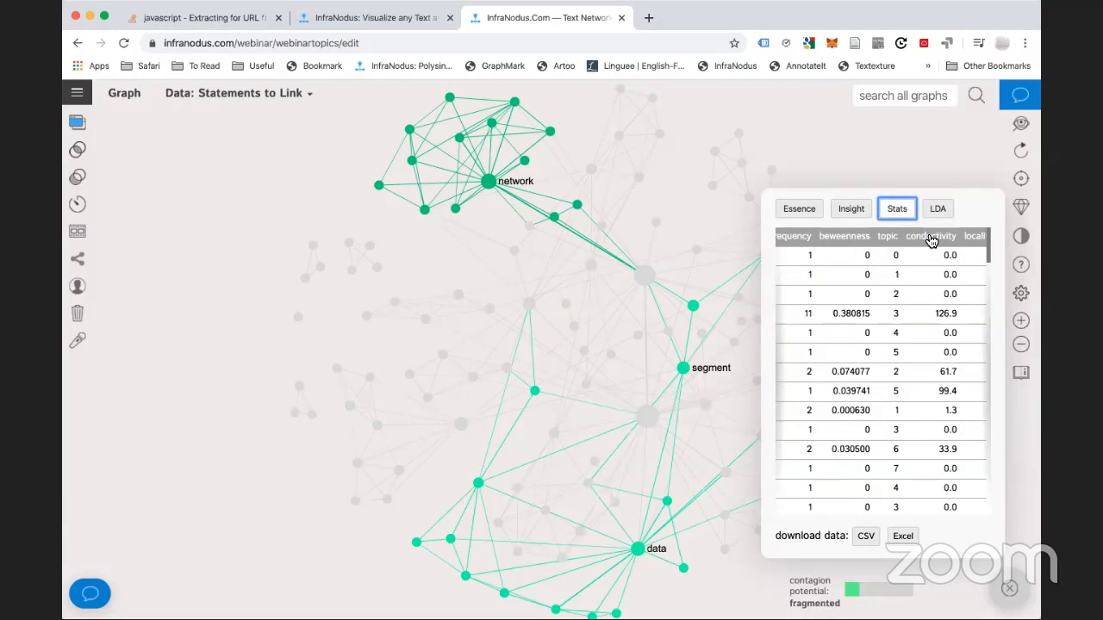
Sort the node statistics table, highest values first, led by analysis at 30
click(930, 237)
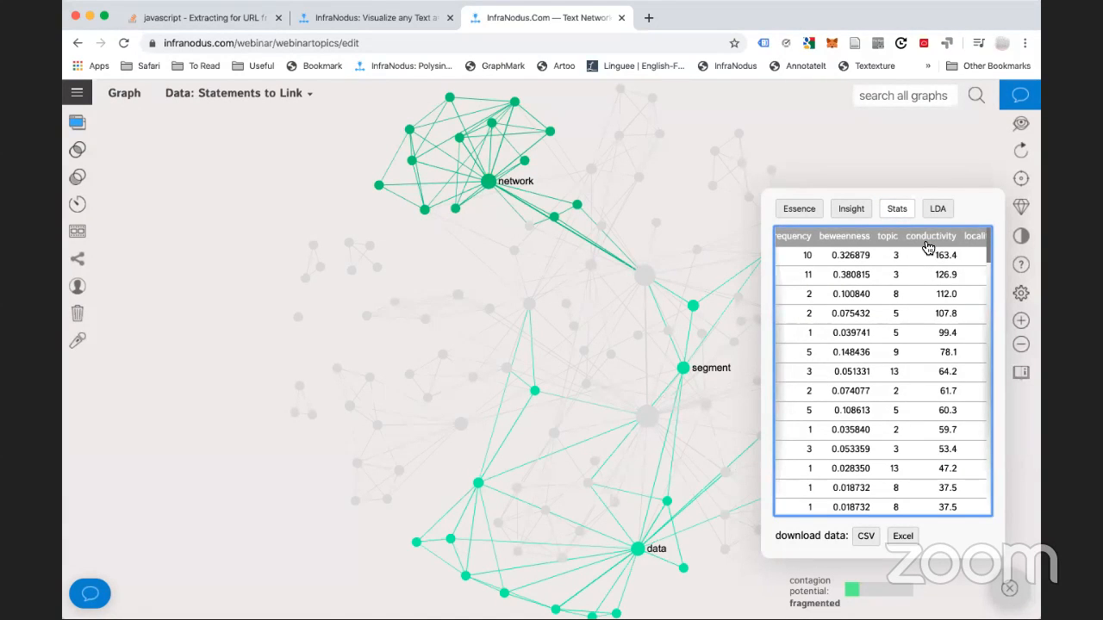
scroll(888, 282, left, 5)
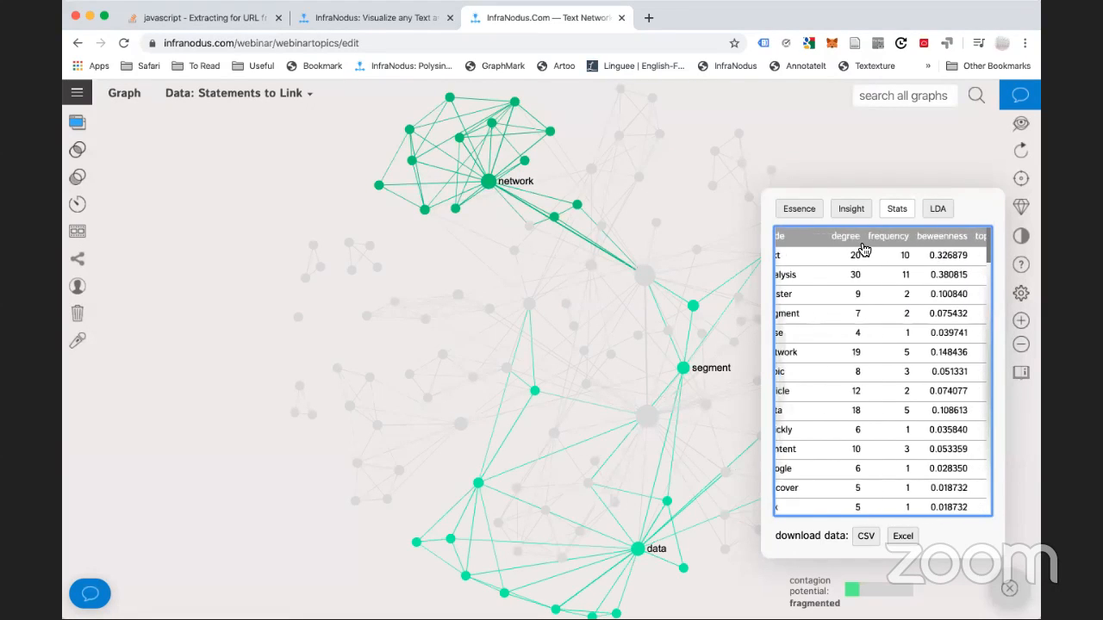
scroll(896, 243, right, 3)
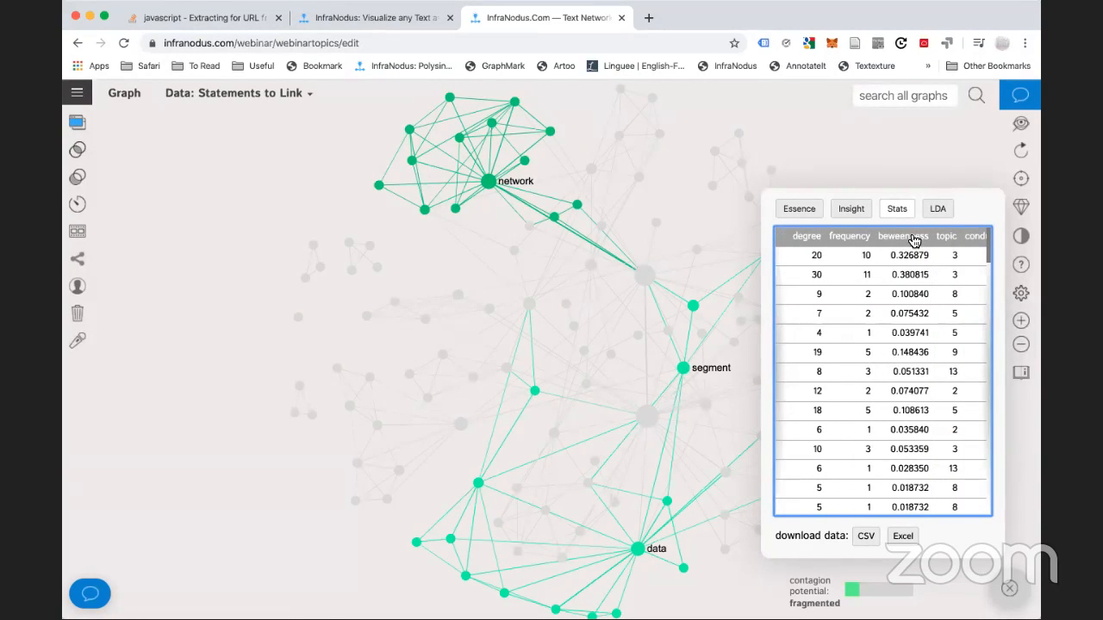
scroll(878, 241, left, 3)
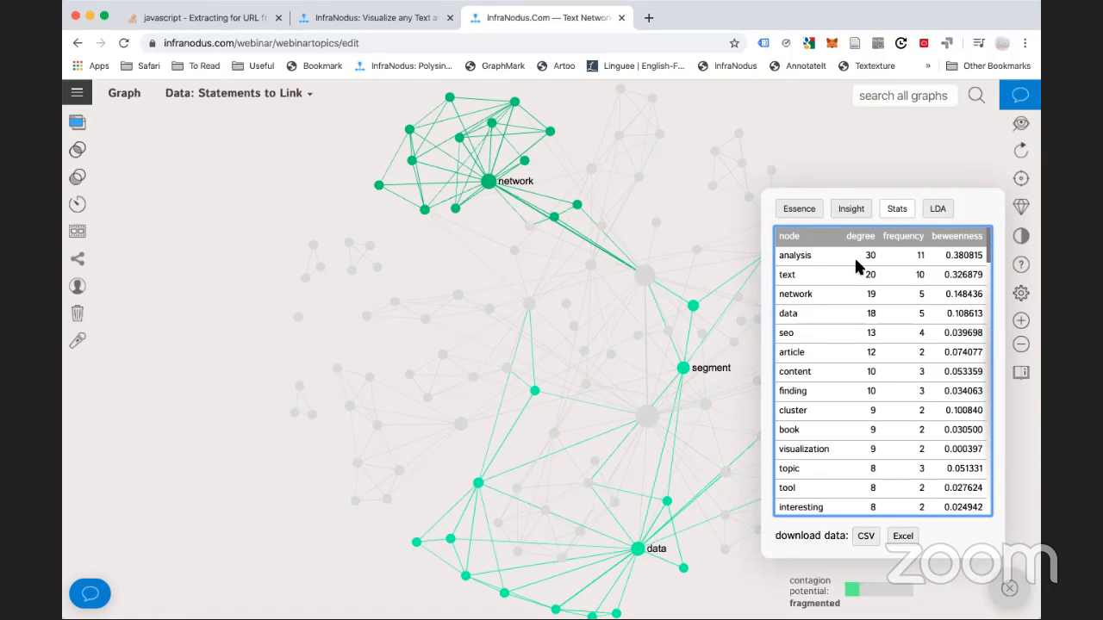
scroll(861, 255, right, 2)
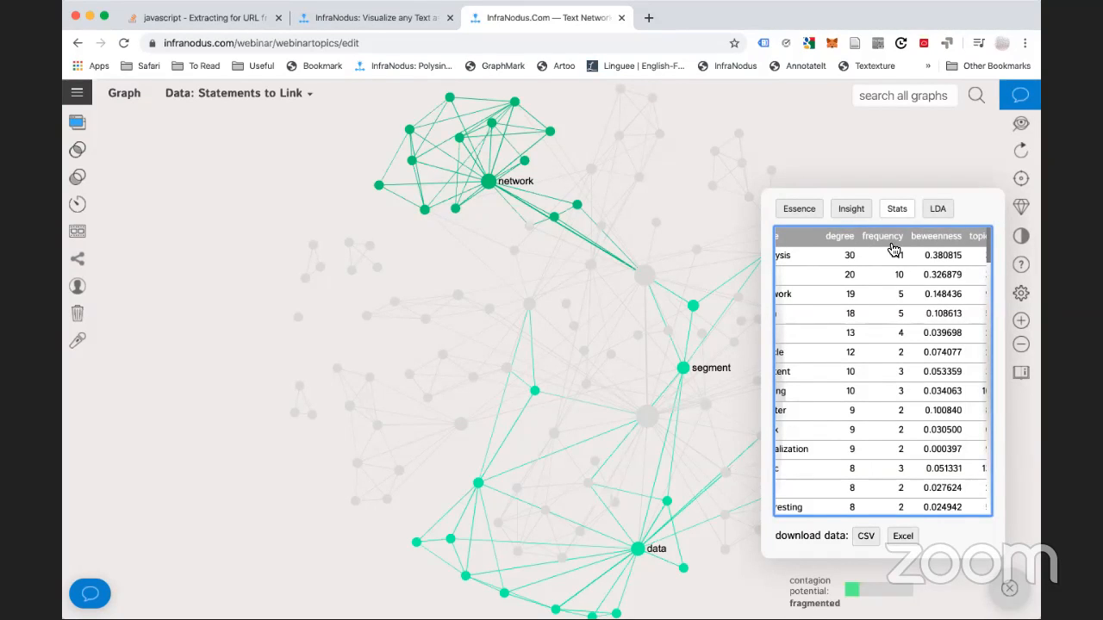
Re-sort the node statistics by degree and betweenness, ending with betweenness highest first
click(939, 241)
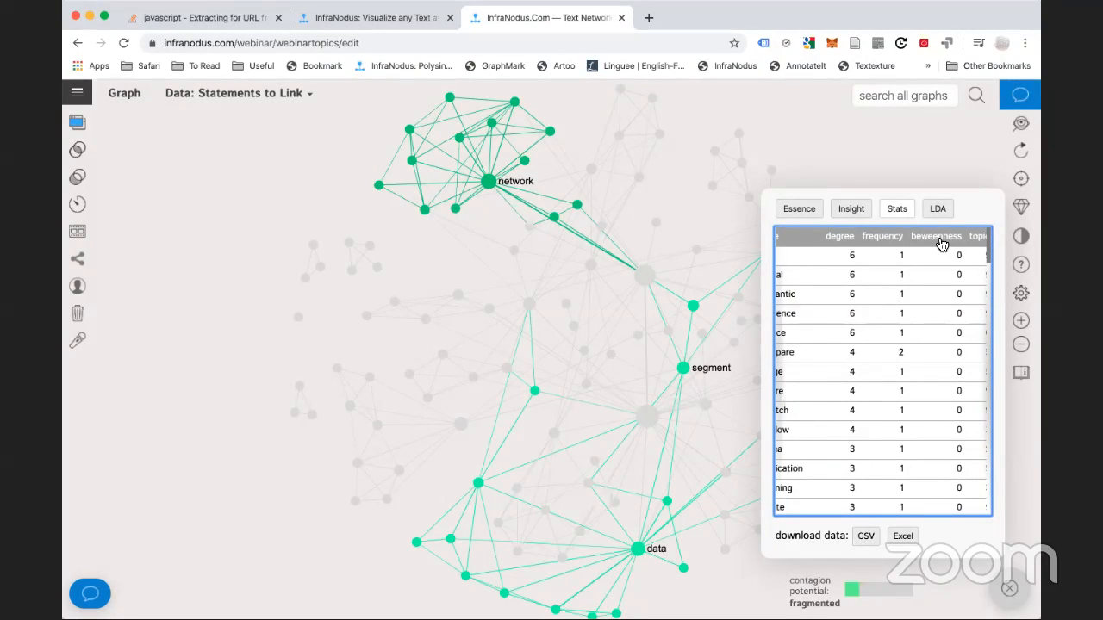
click(941, 243)
scroll(854, 314, left, 2)
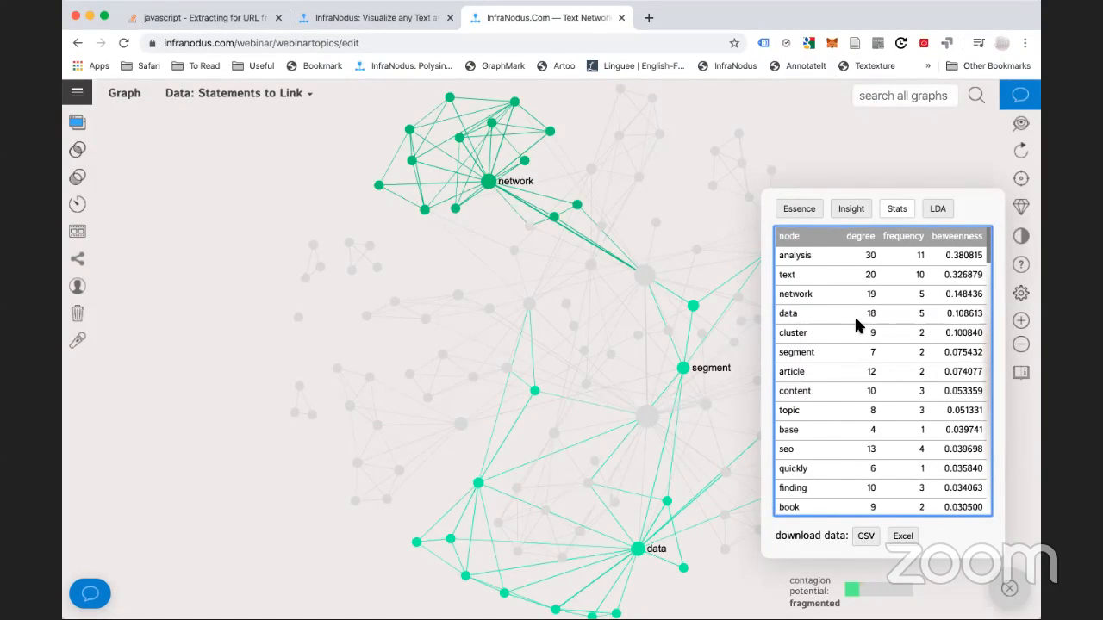
scroll(853, 318, right, 2)
scroll(859, 238, left, 2)
click(858, 238)
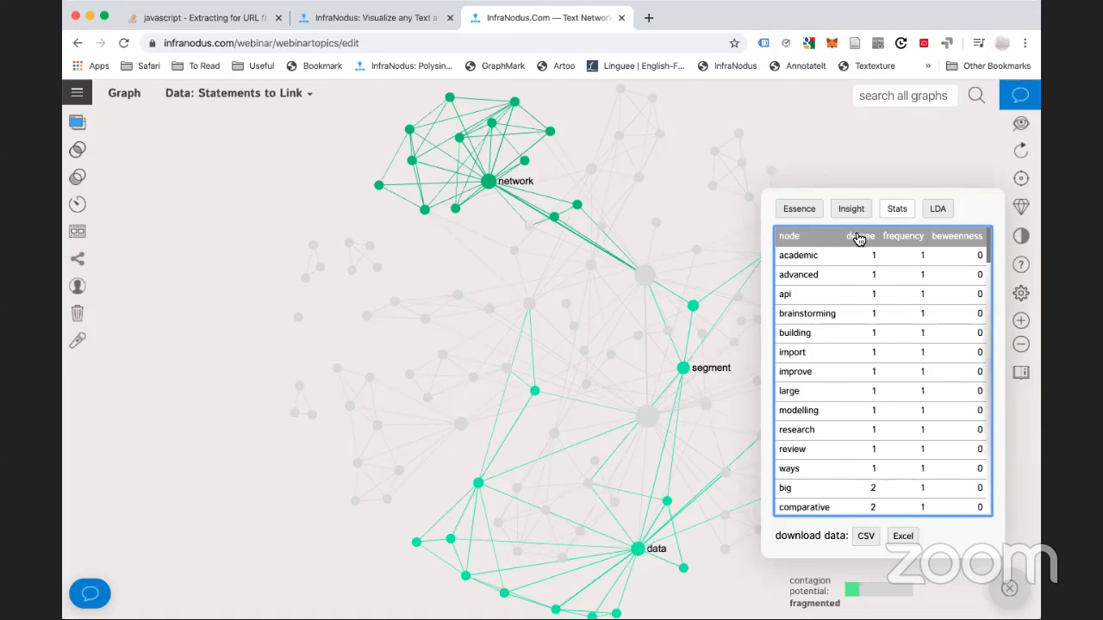
click(859, 238)
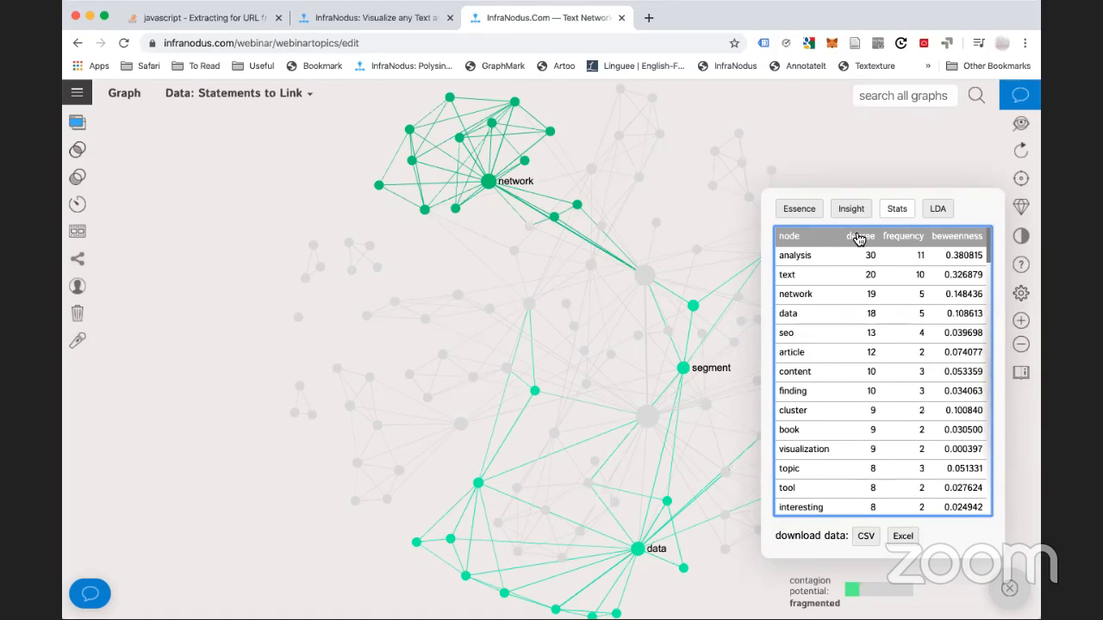
click(967, 239)
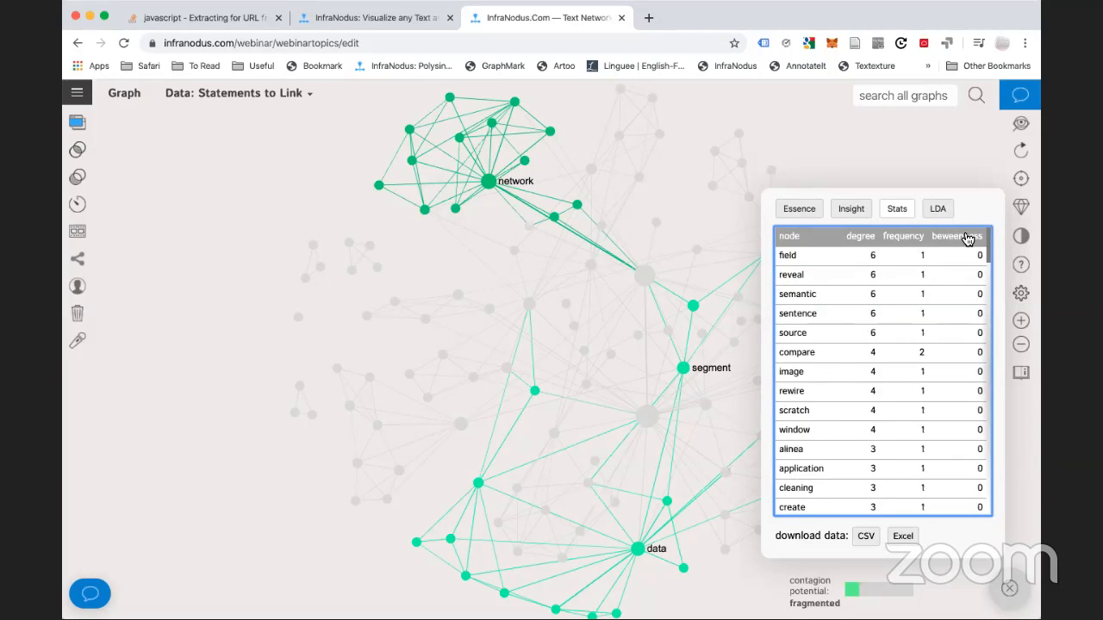
click(966, 239)
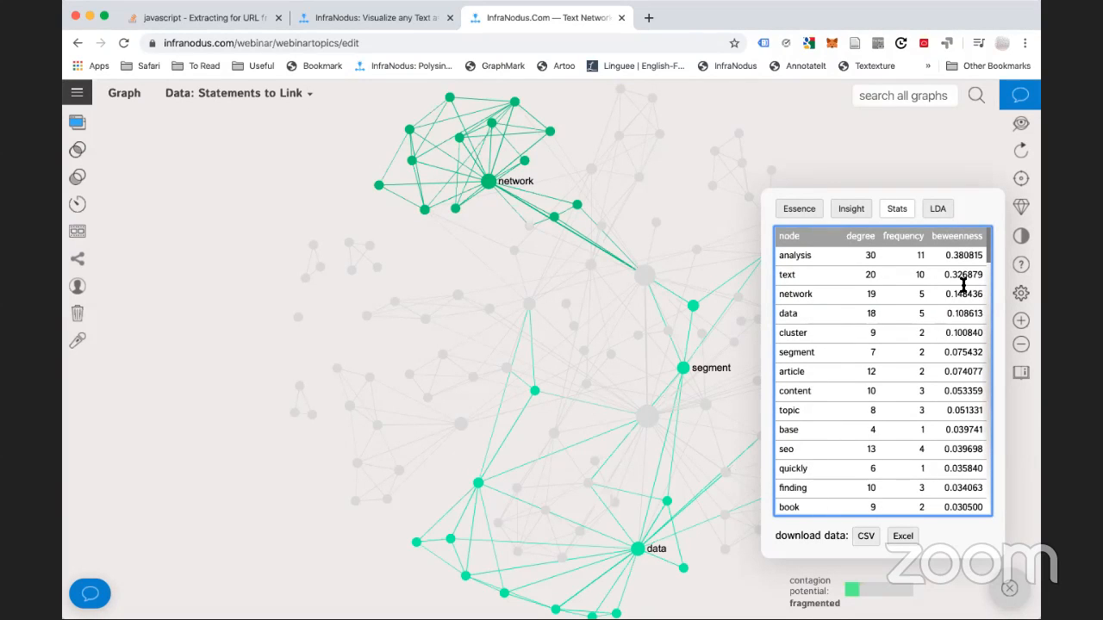
scroll(963, 285, right, 3)
scroll(963, 284, left, 3)
Sort the node statistics by locality, highest first (77, 23, 20, 17)
scroll(906, 347, right, 3)
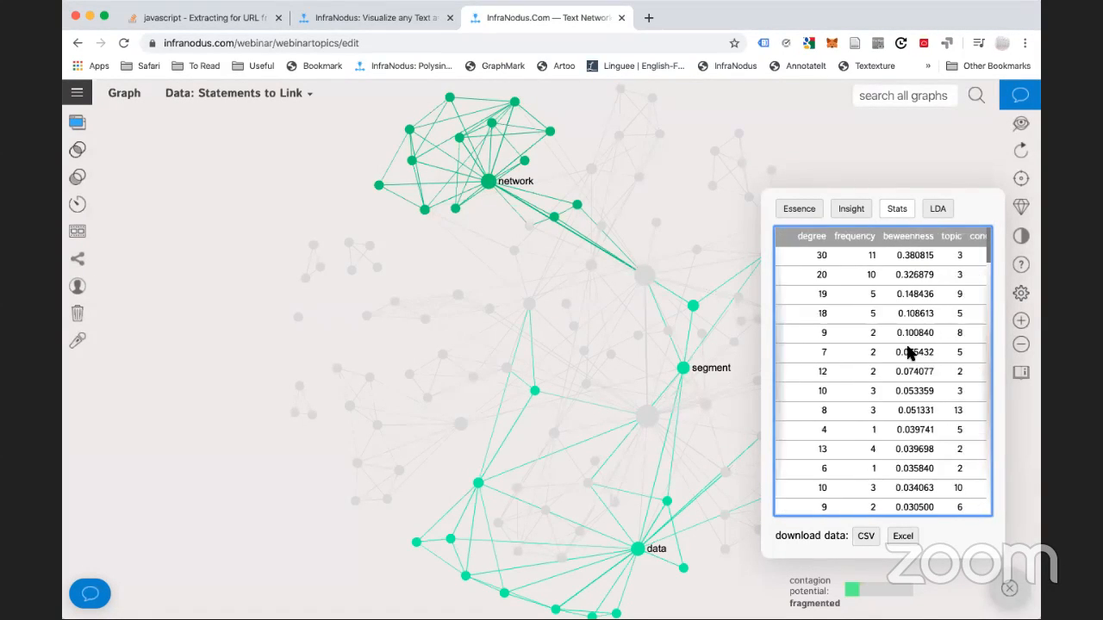
scroll(920, 313, right, 2)
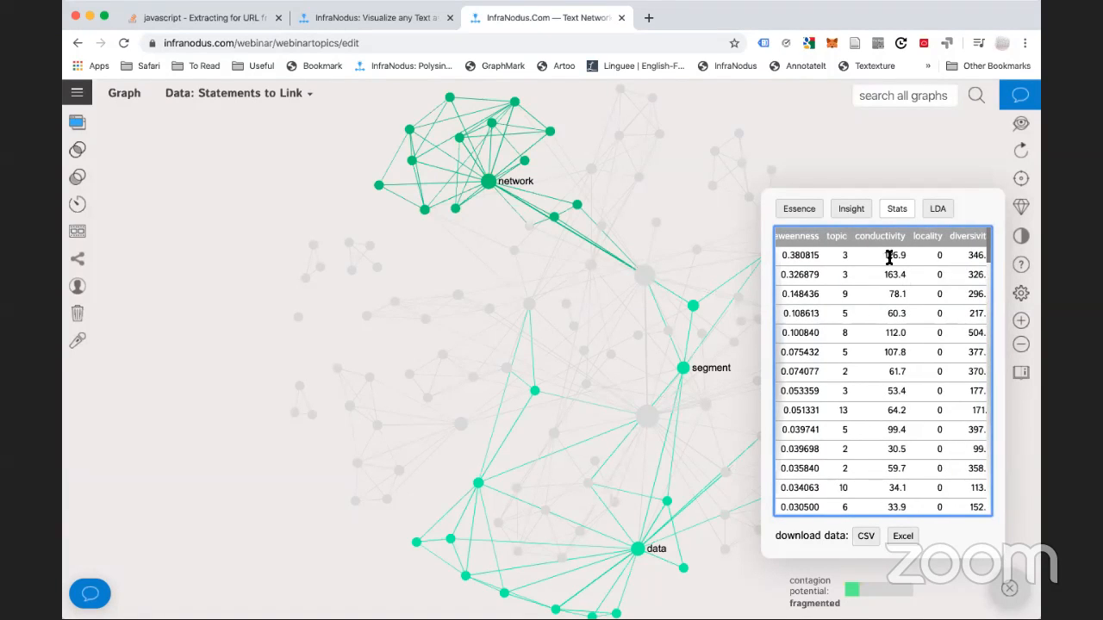
scroll(892, 275, right, 1)
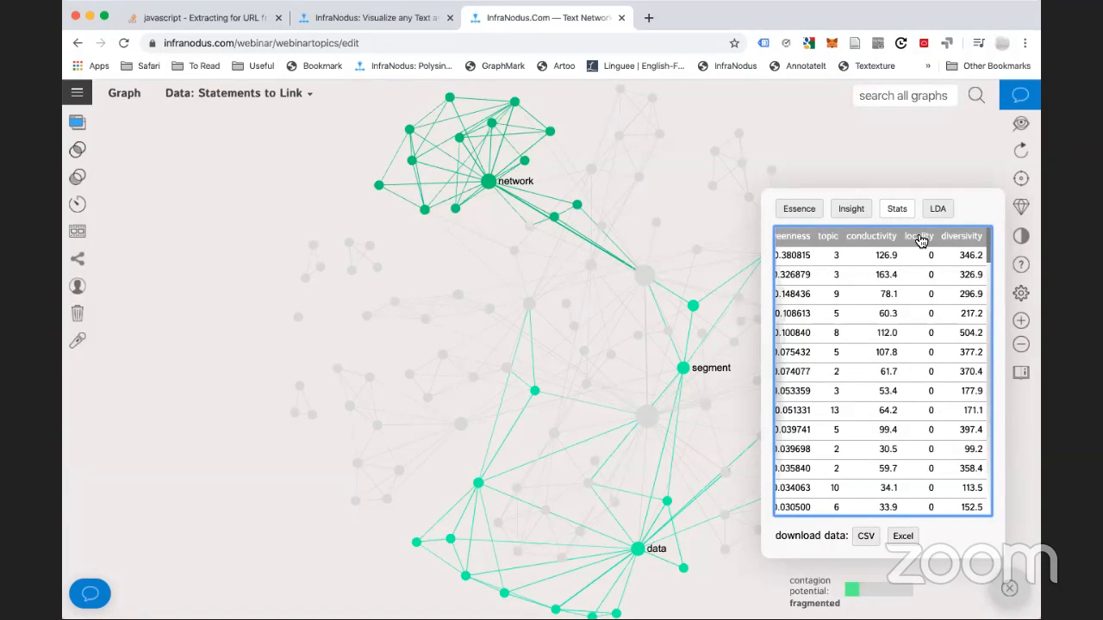
click(920, 238)
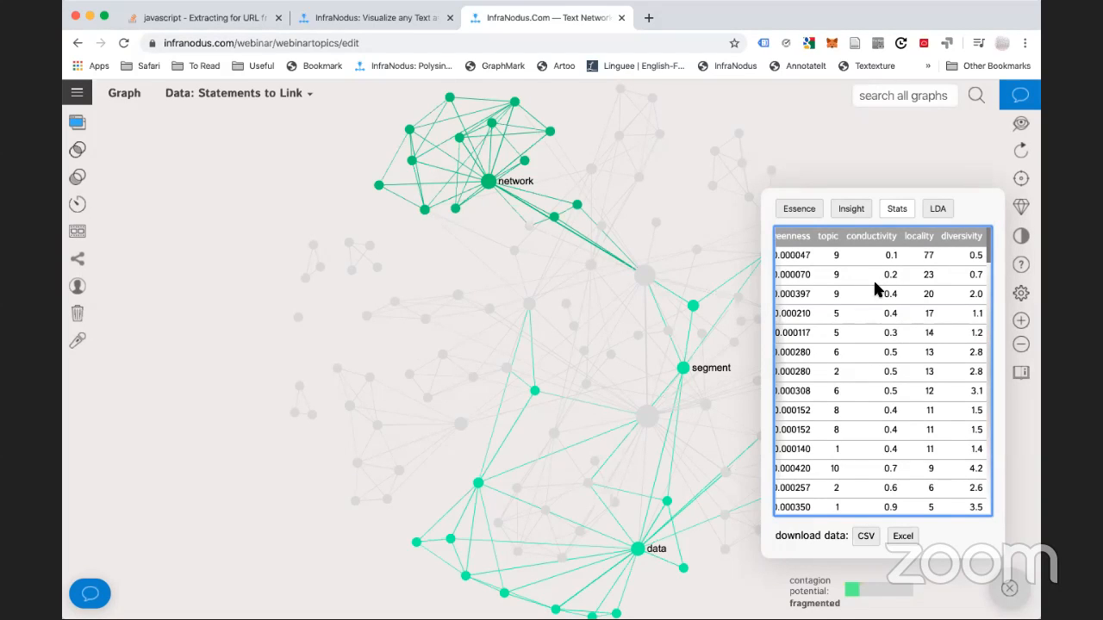
scroll(874, 288, left, 5)
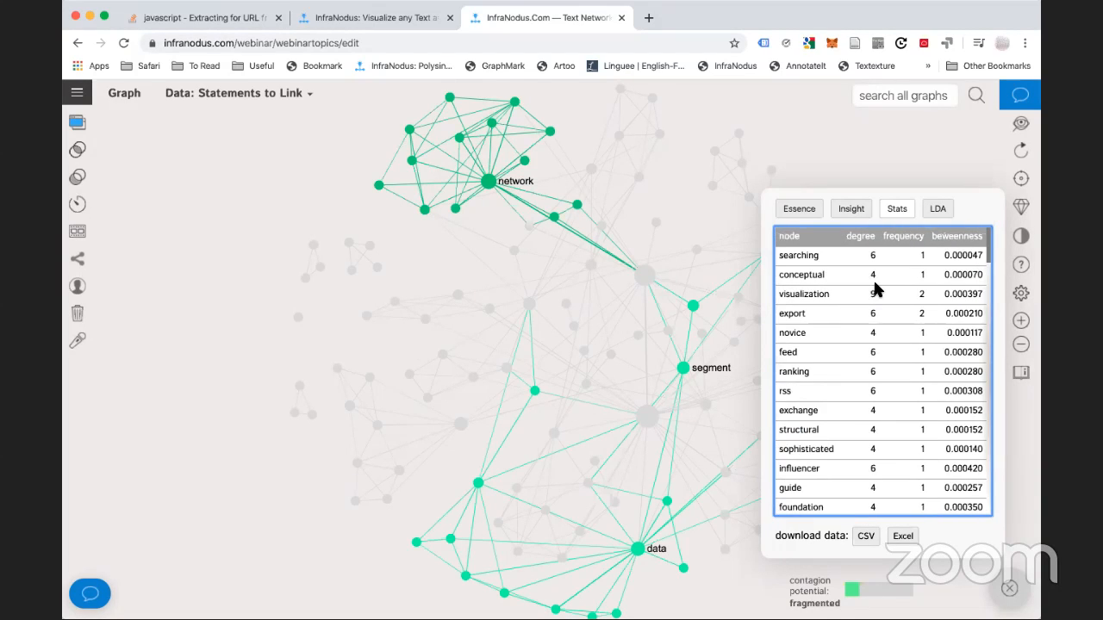
Filter to conceptual and visualization, read their shared statement, then deselect both words
click(802, 274)
click(802, 293)
click(73, 125)
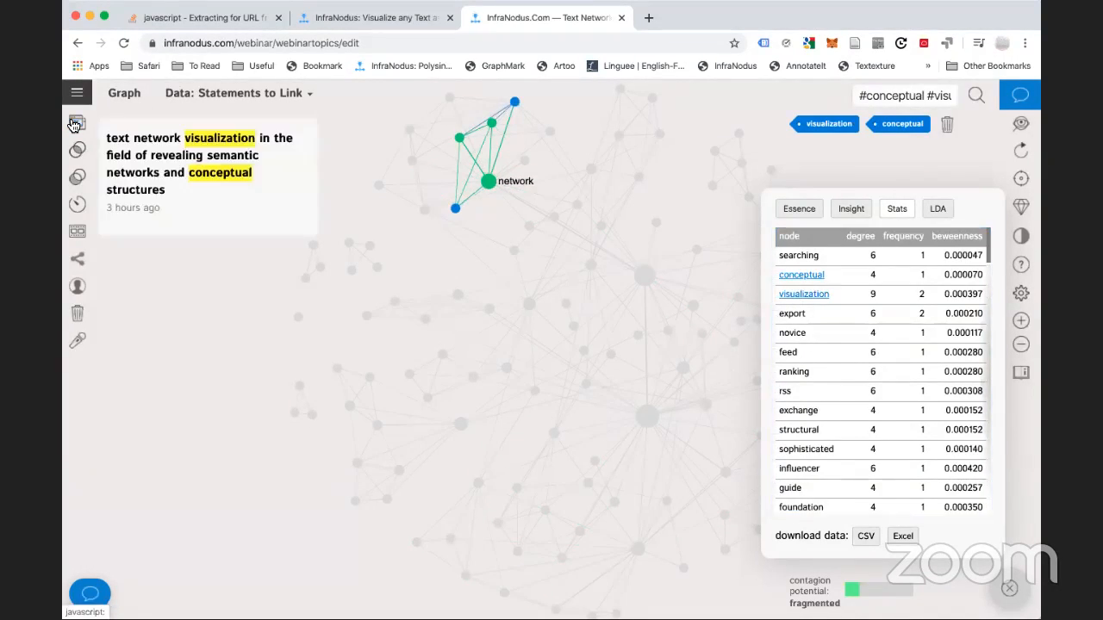
click(73, 125)
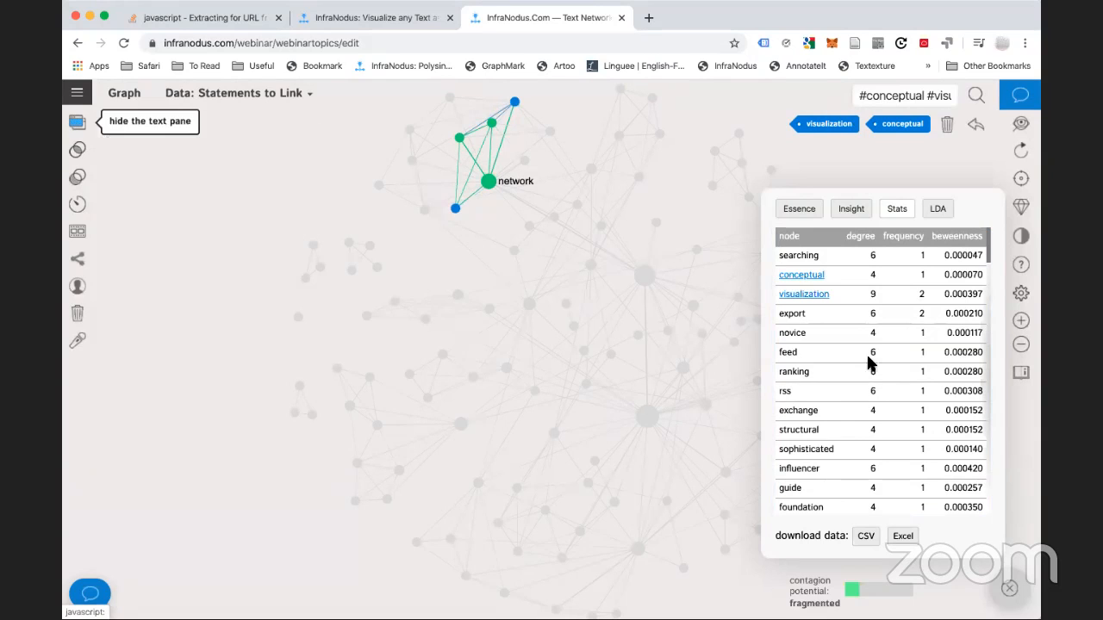
click(790, 275)
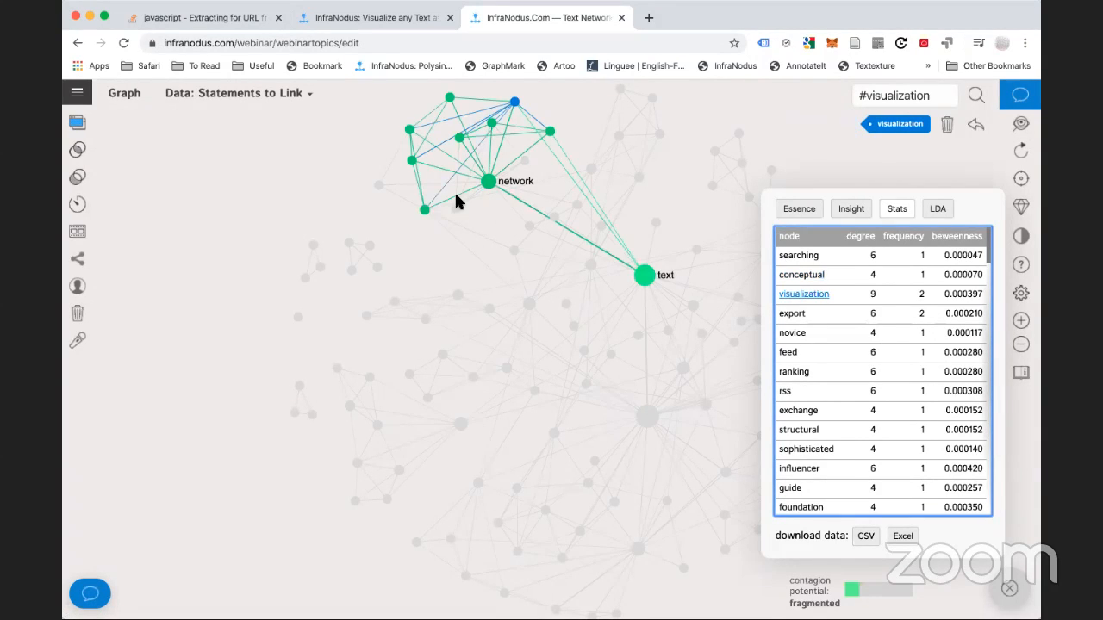
click(811, 291)
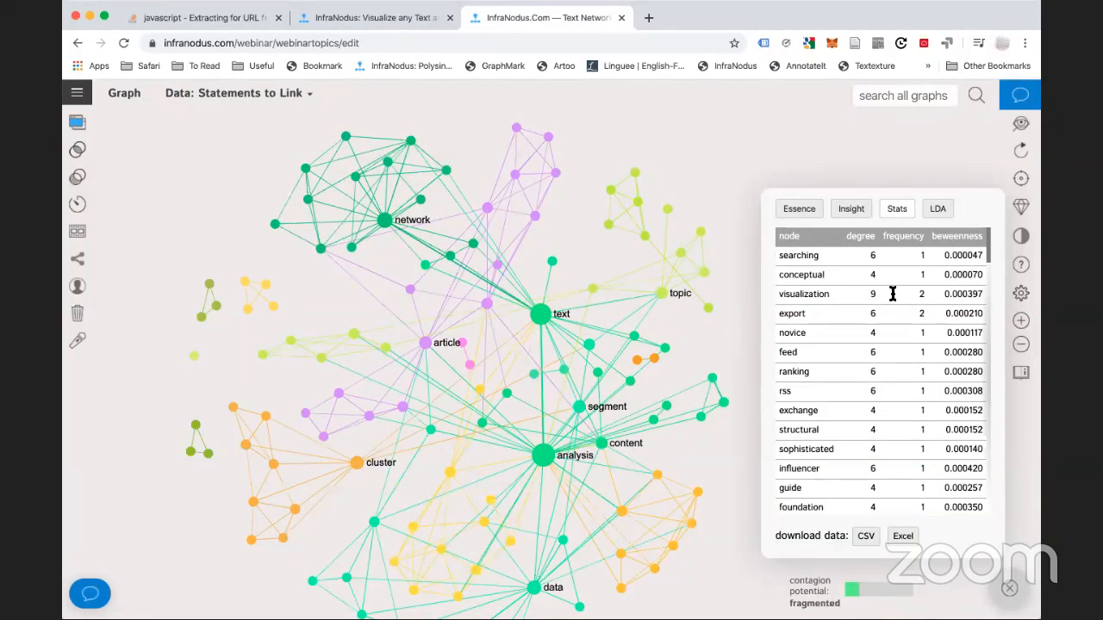
scroll(890, 293, right, 4)
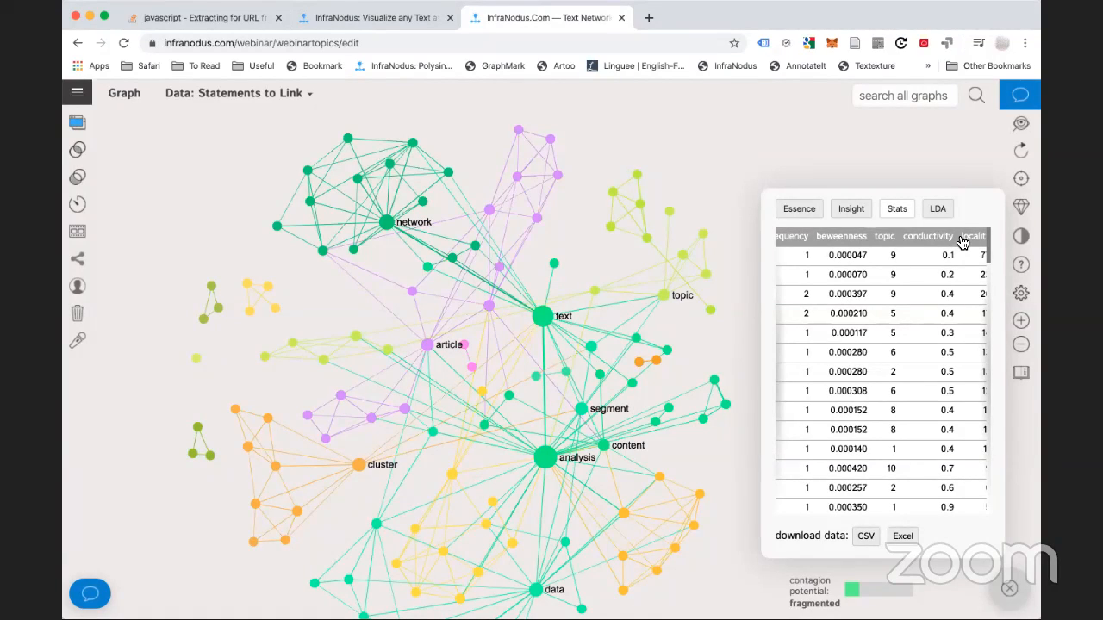
scroll(962, 242, right, 2)
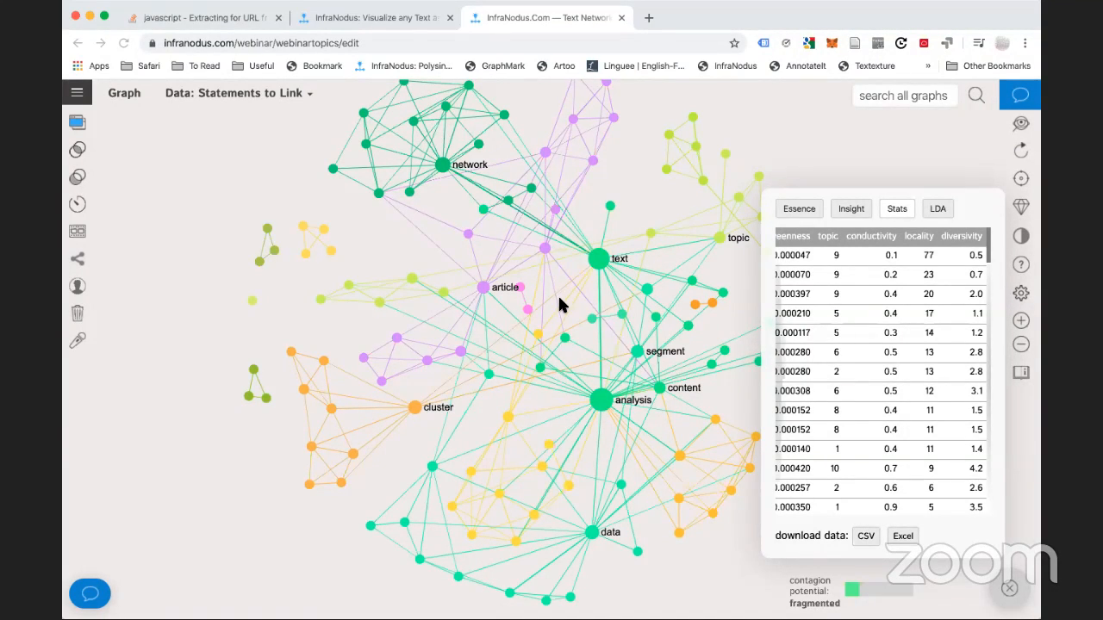
drag(559, 298, 513, 315)
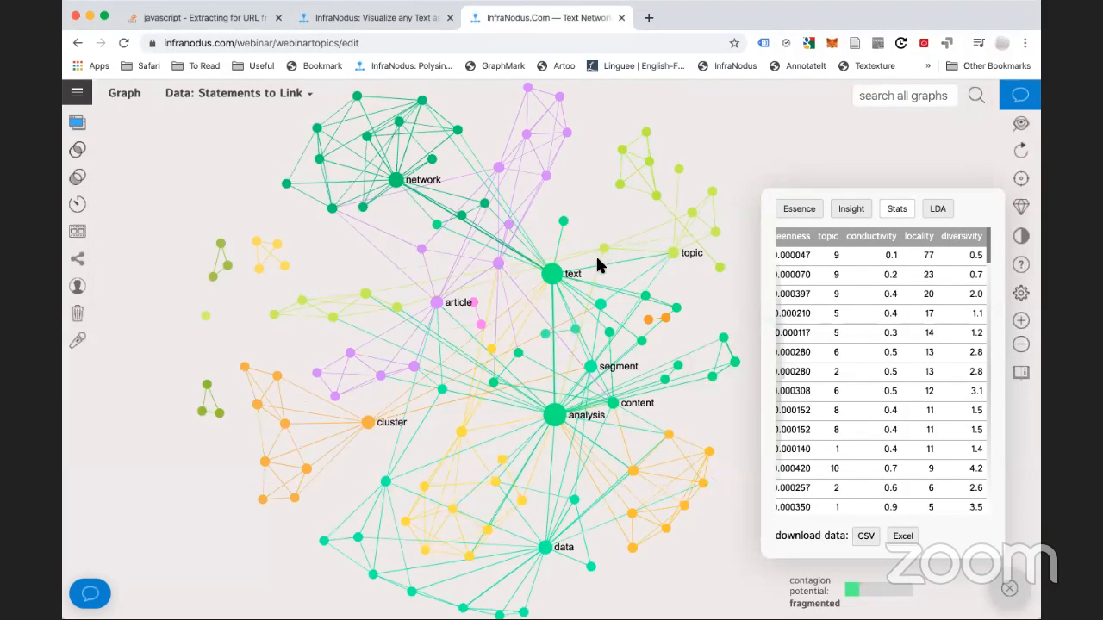
drag(583, 249, 607, 232)
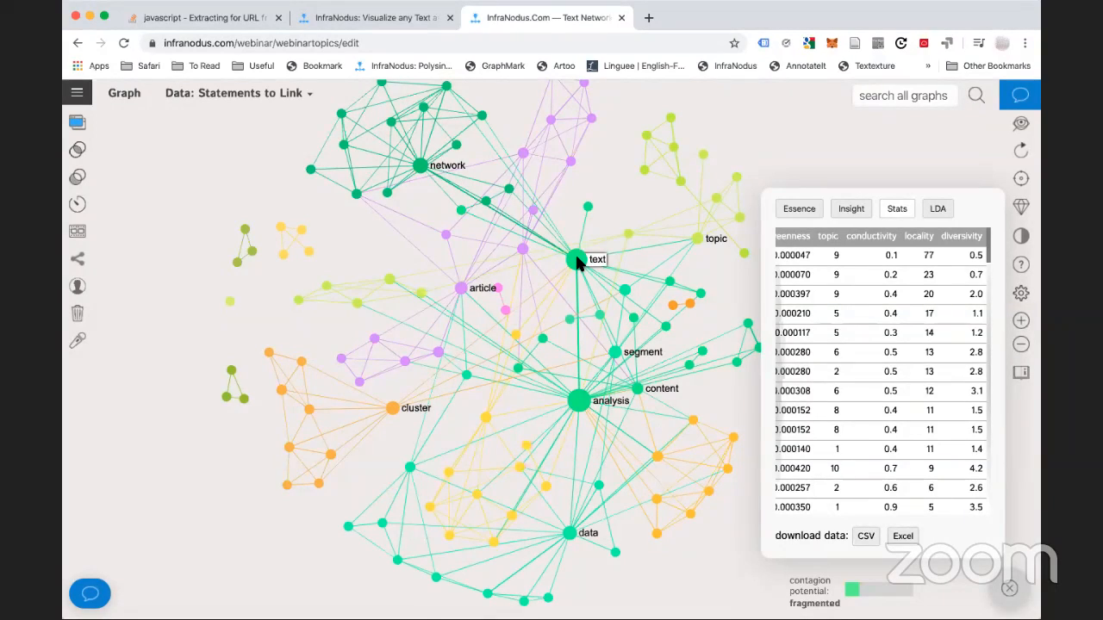
click(577, 261)
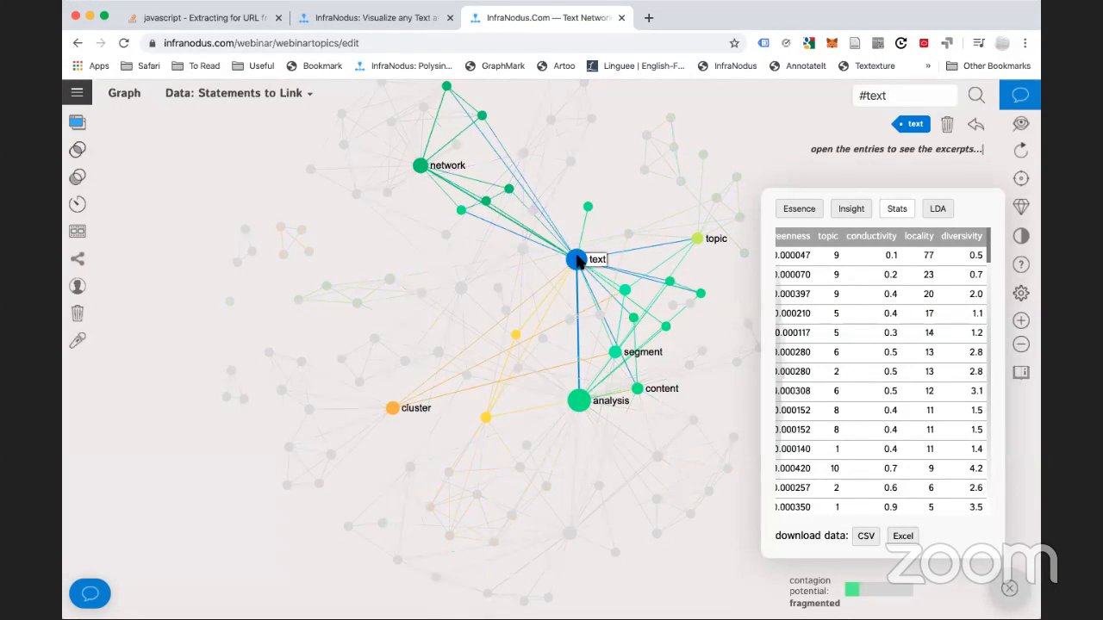
click(572, 406)
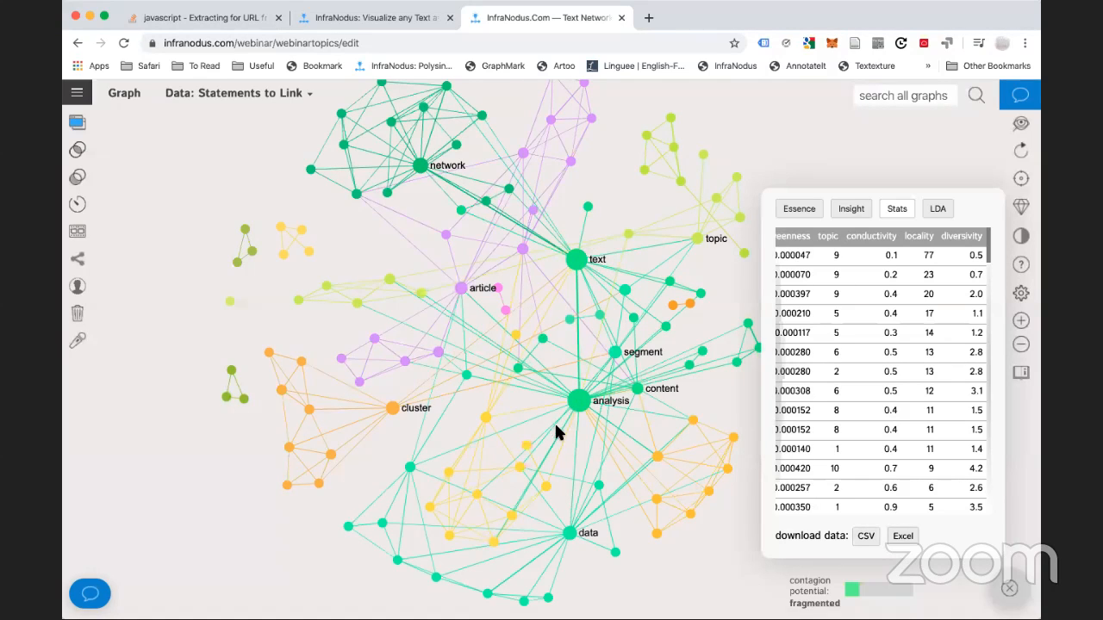
click(578, 405)
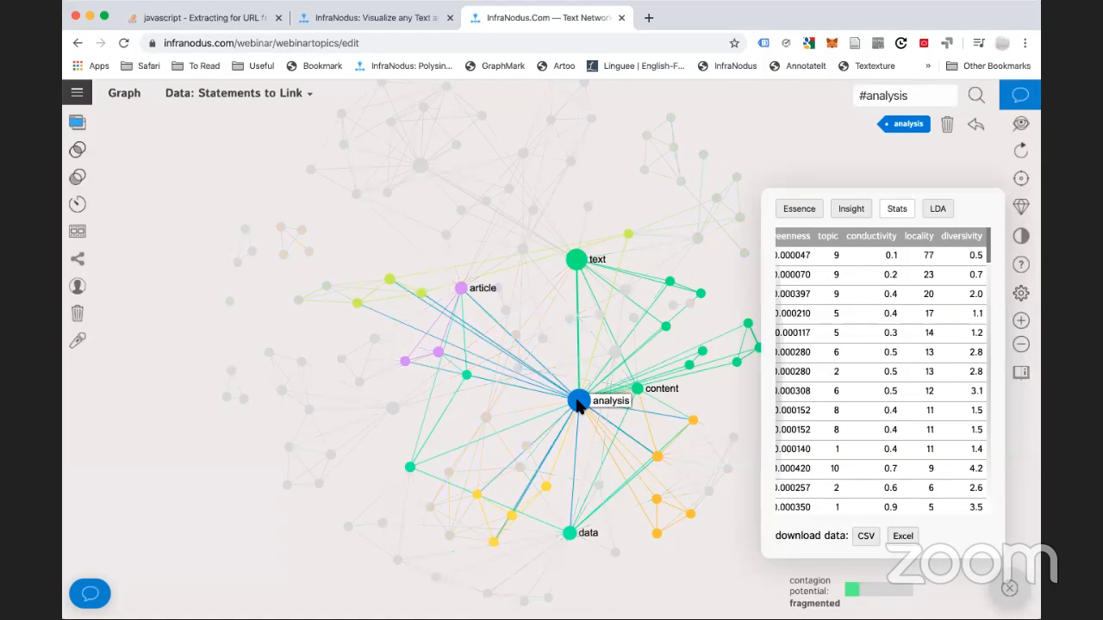
click(578, 405)
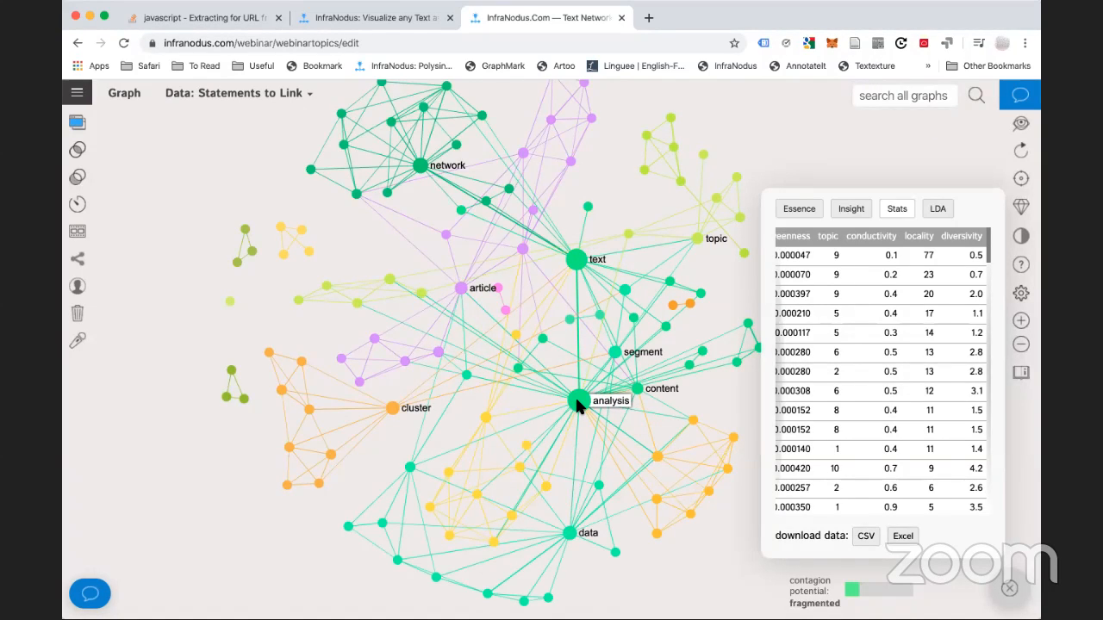
click(392, 410)
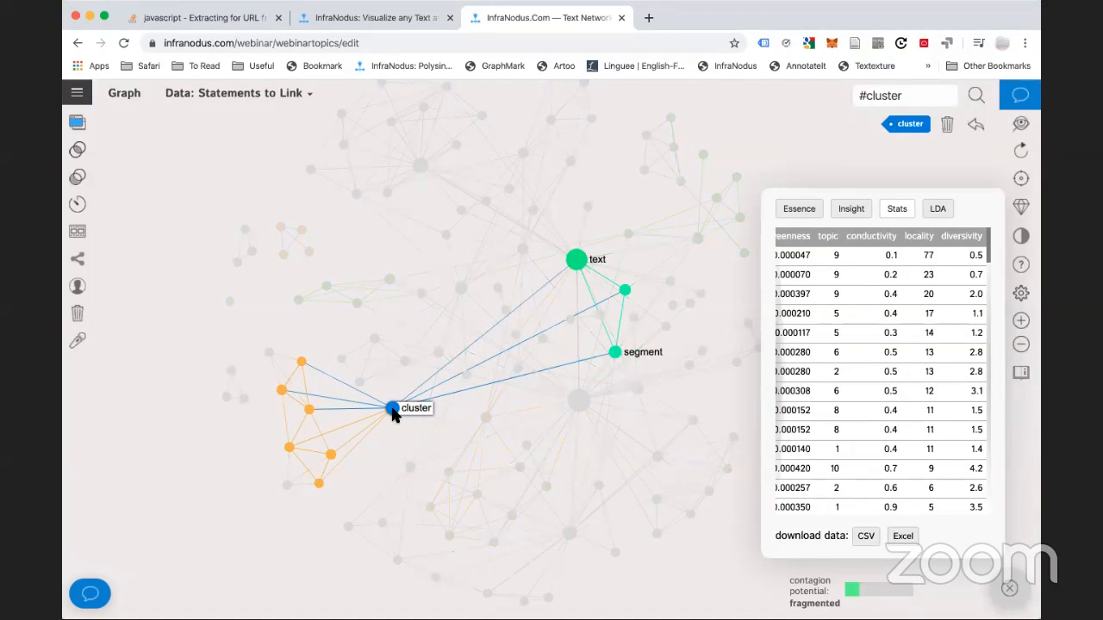
click(392, 412)
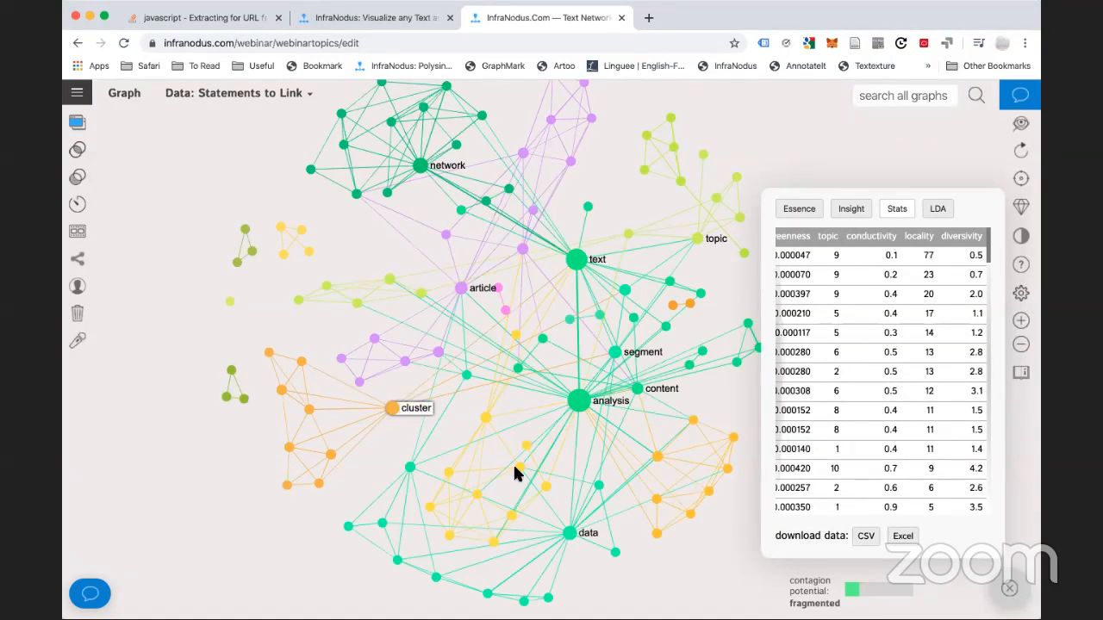
click(568, 535)
click(522, 510)
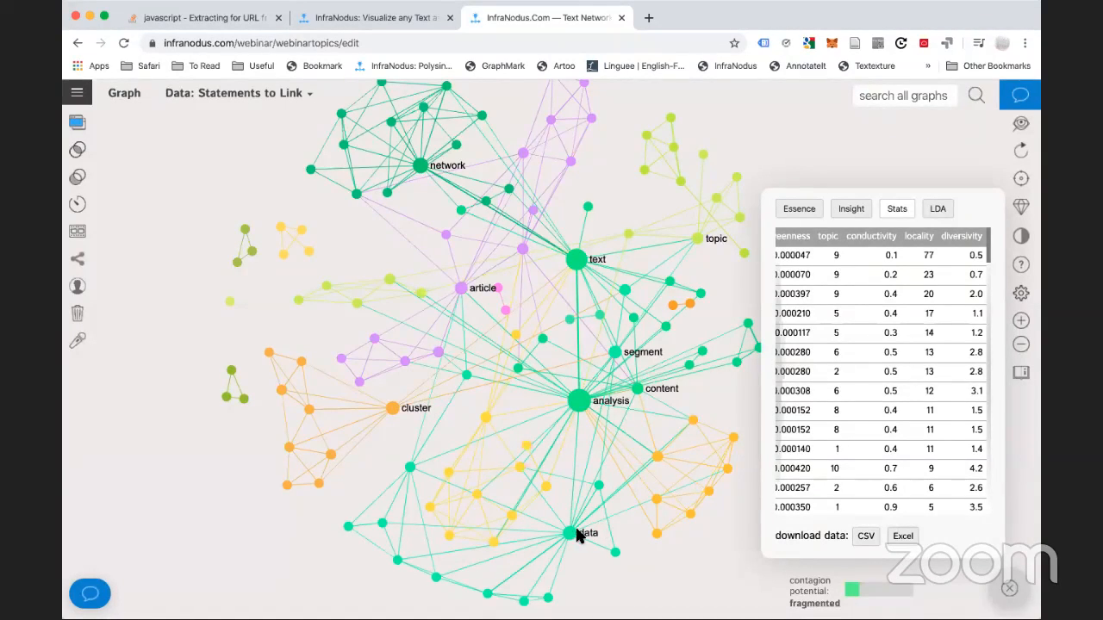
click(393, 410)
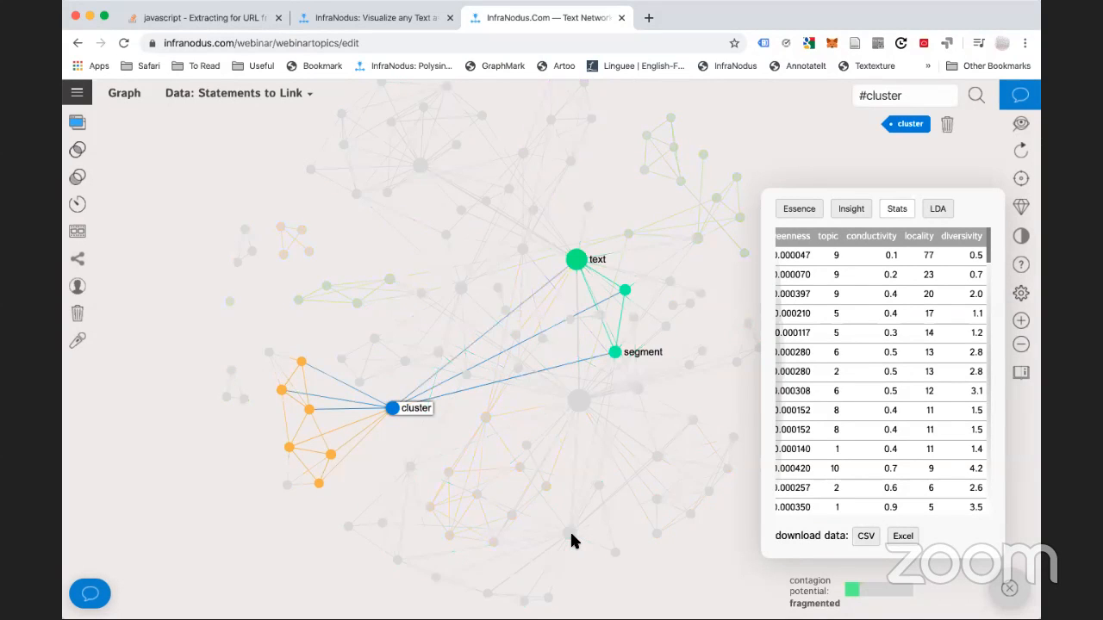
click(570, 533)
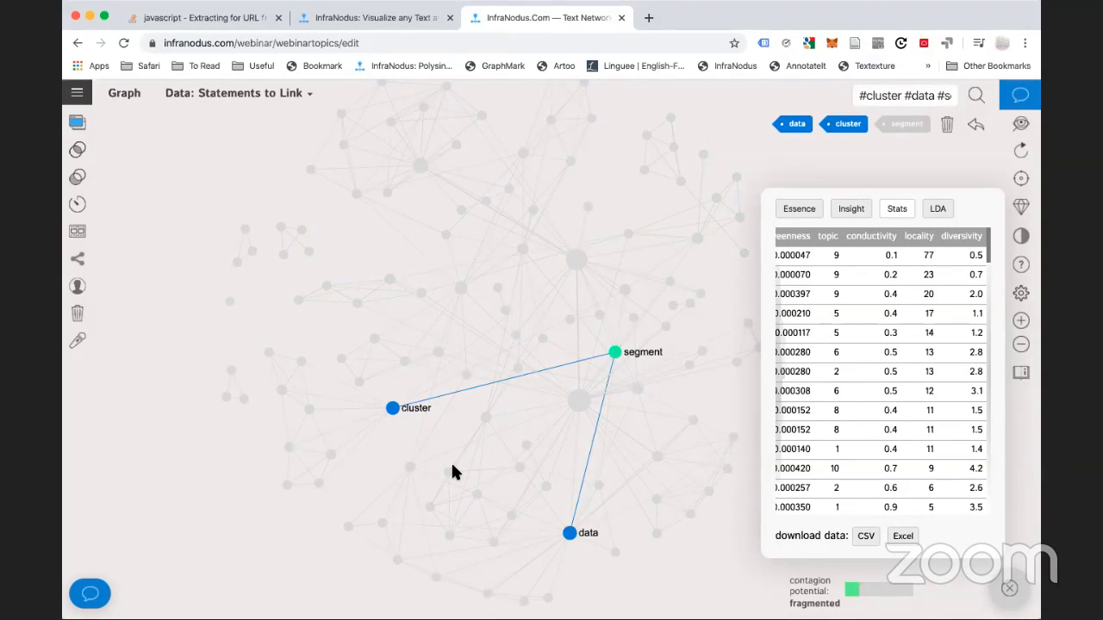
click(569, 532)
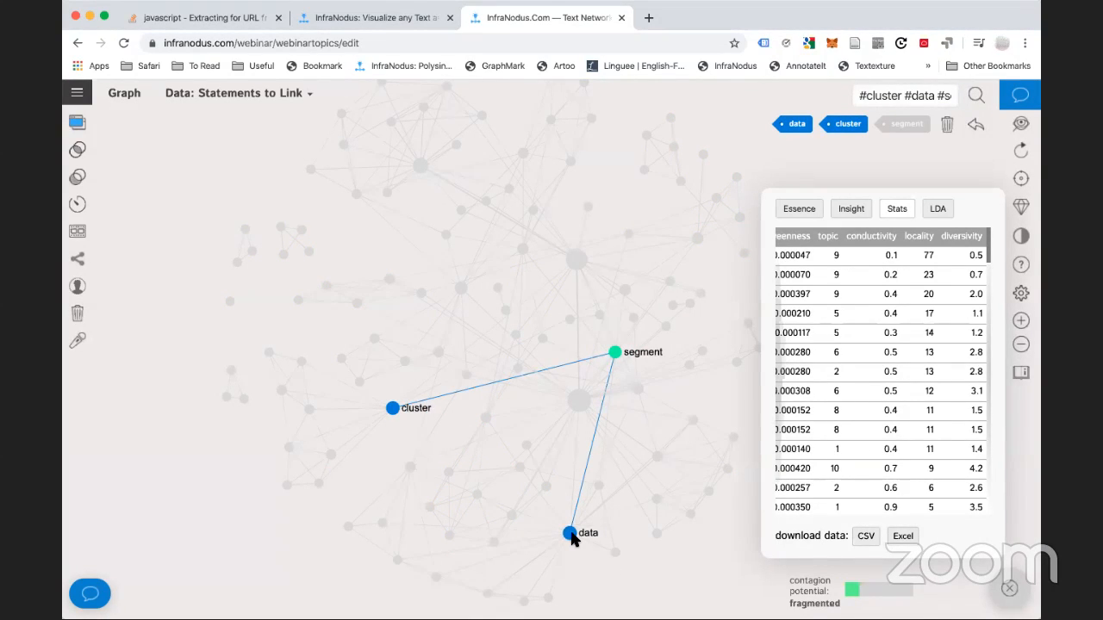
click(392, 409)
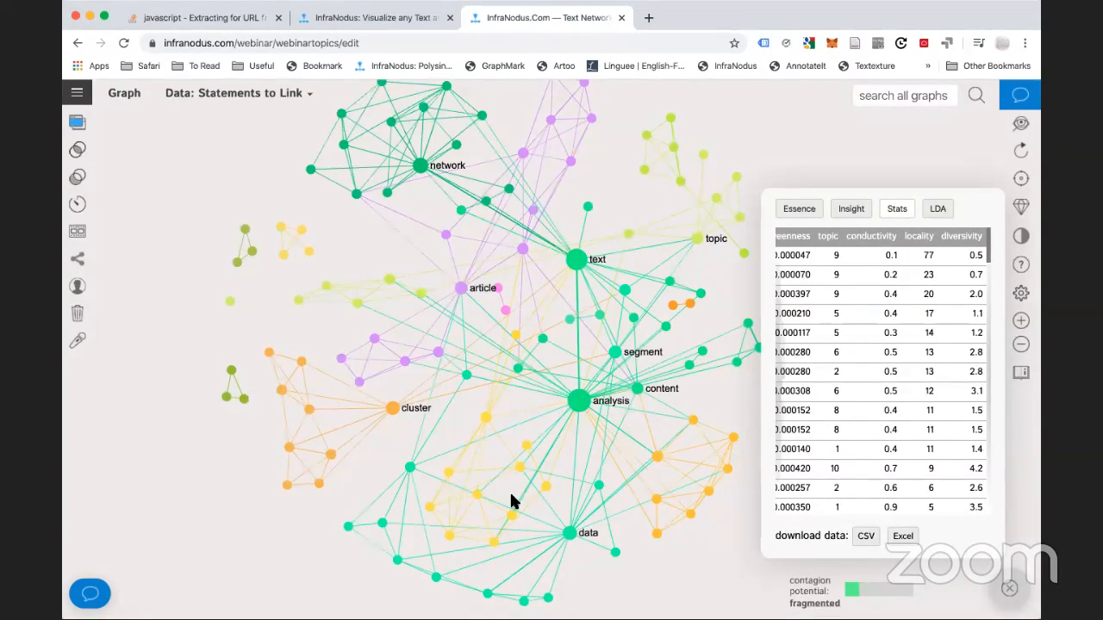
click(391, 410)
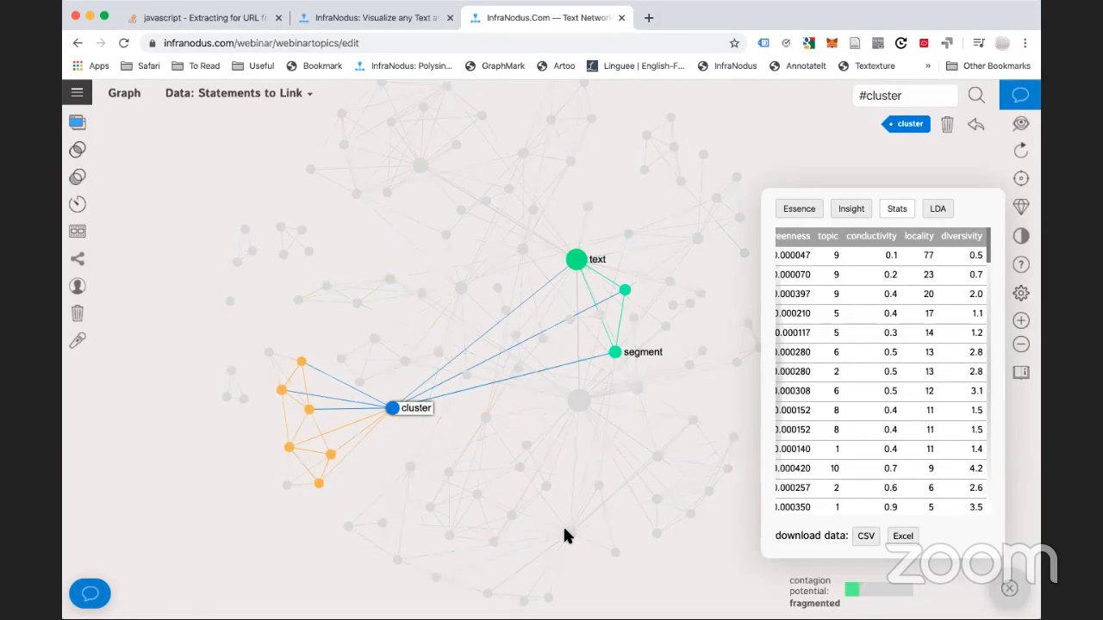
click(392, 410)
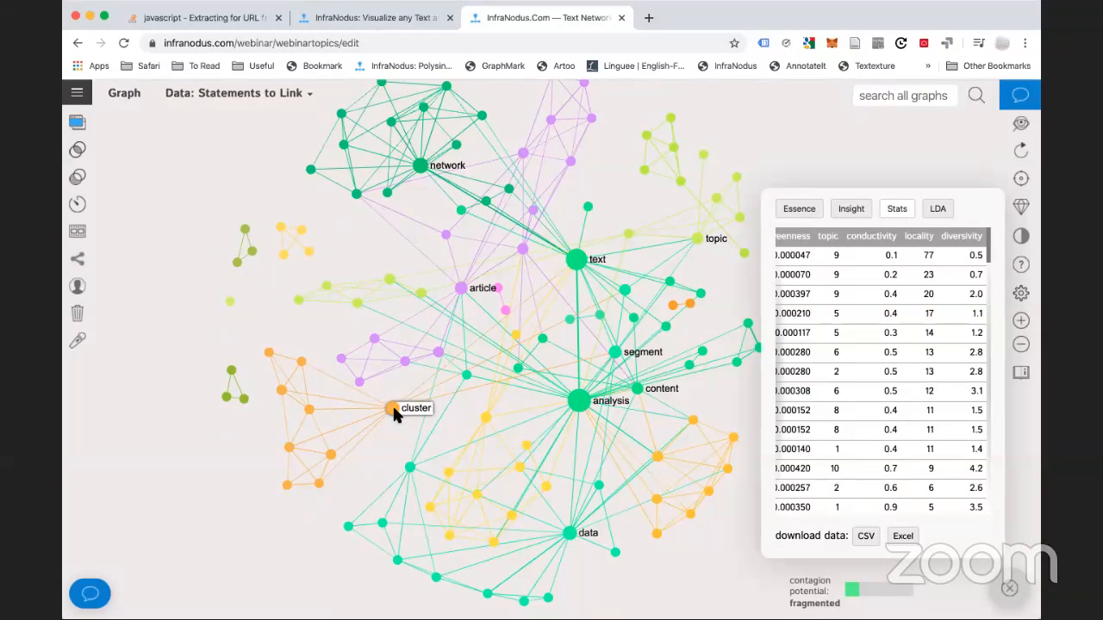
click(392, 410)
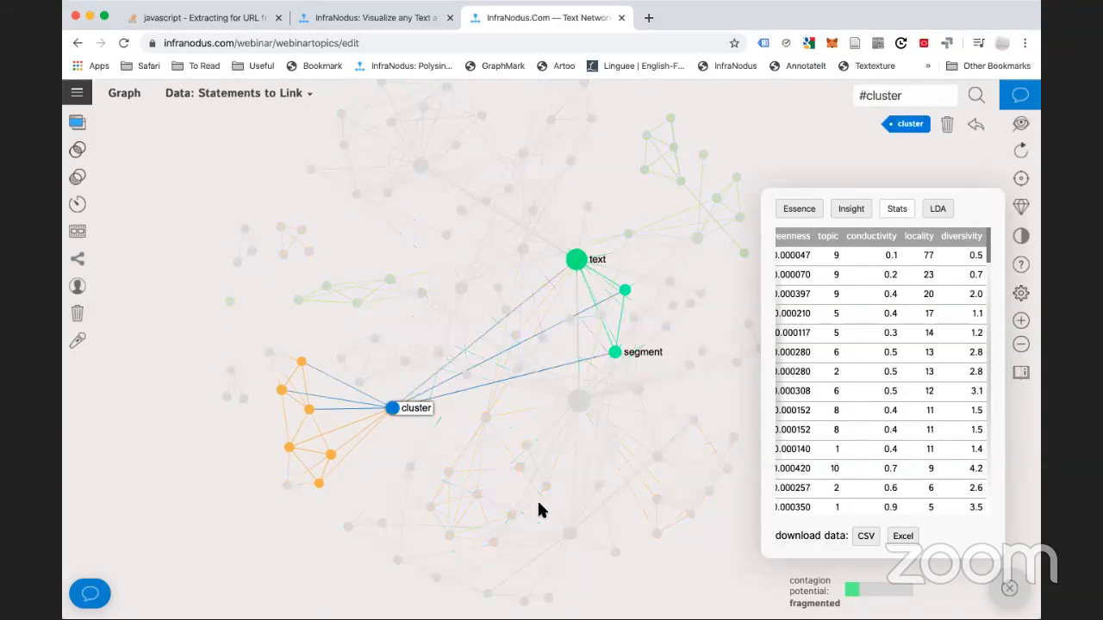
click(394, 412)
click(392, 409)
click(393, 408)
click(570, 536)
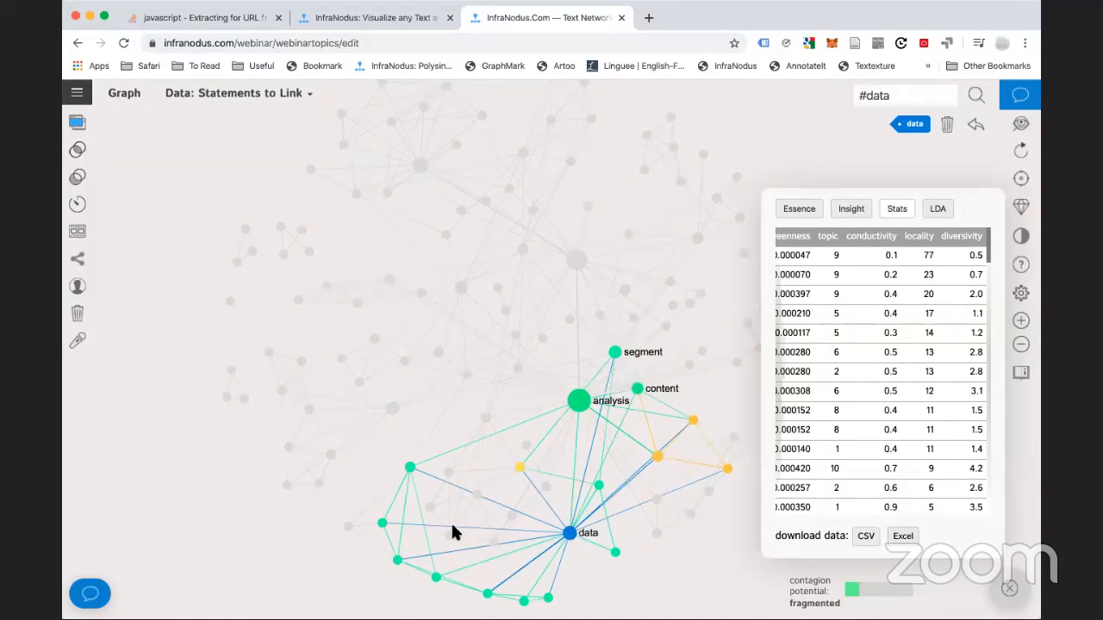
click(570, 532)
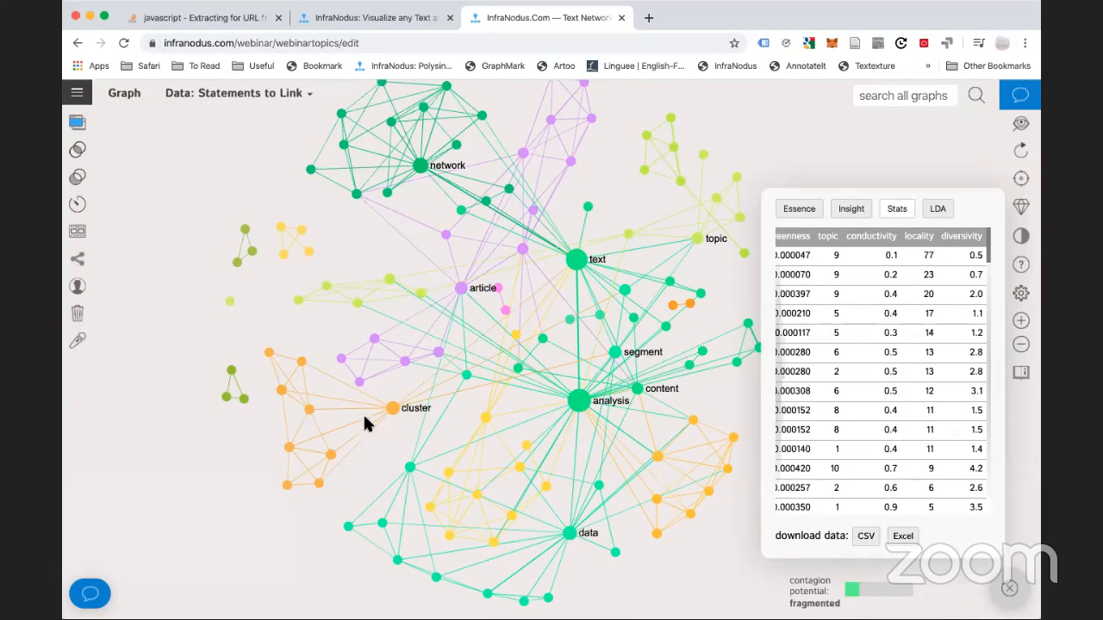
Switch the Data view from All the Statements to Statements to Link, greying out unrelated nodes
click(577, 261)
click(578, 262)
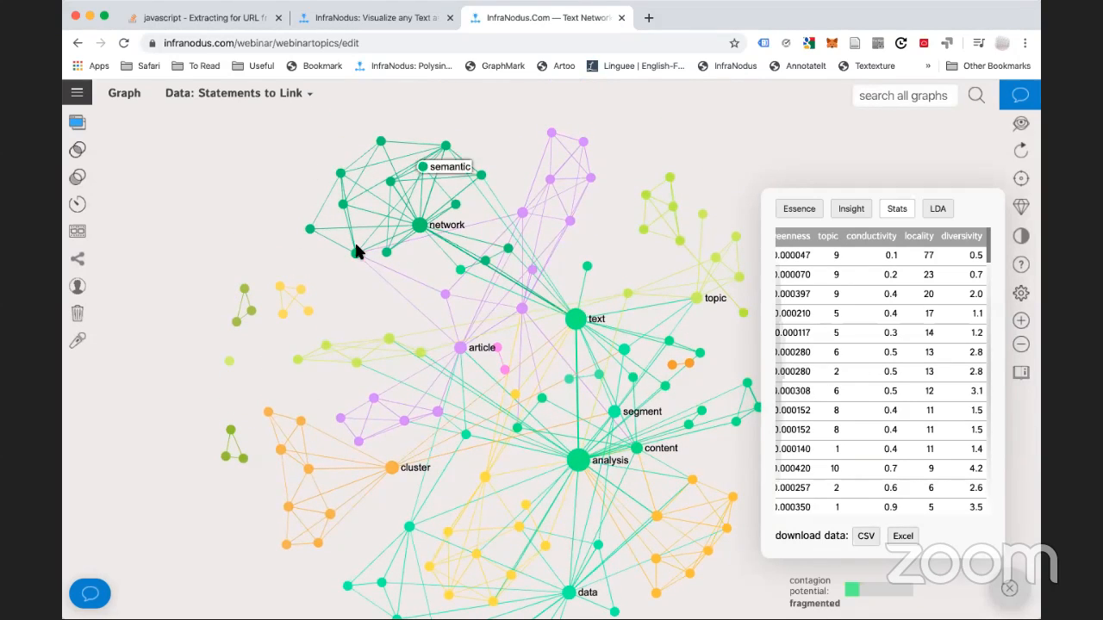
drag(413, 322, 351, 242)
drag(368, 410, 345, 369)
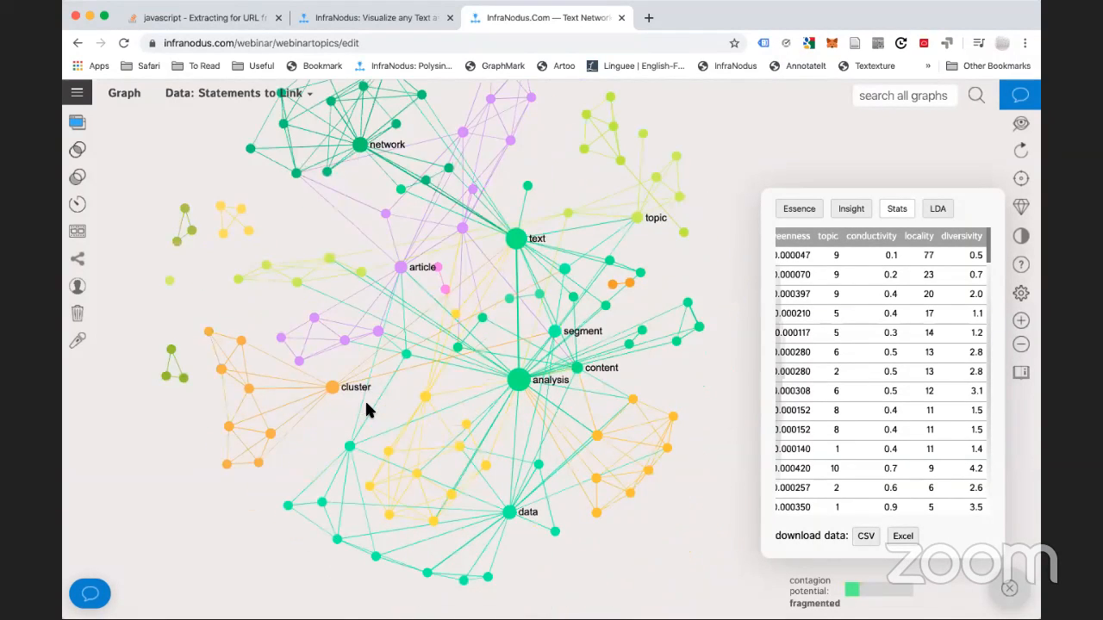
drag(272, 124, 264, 99)
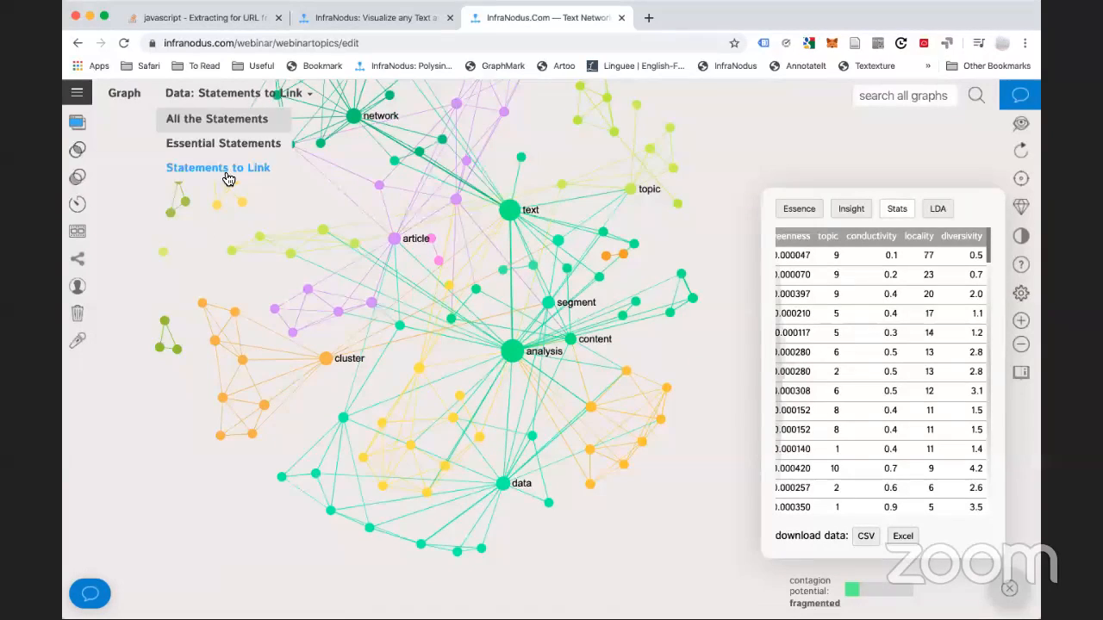
mouse_move(257, 99)
click(246, 121)
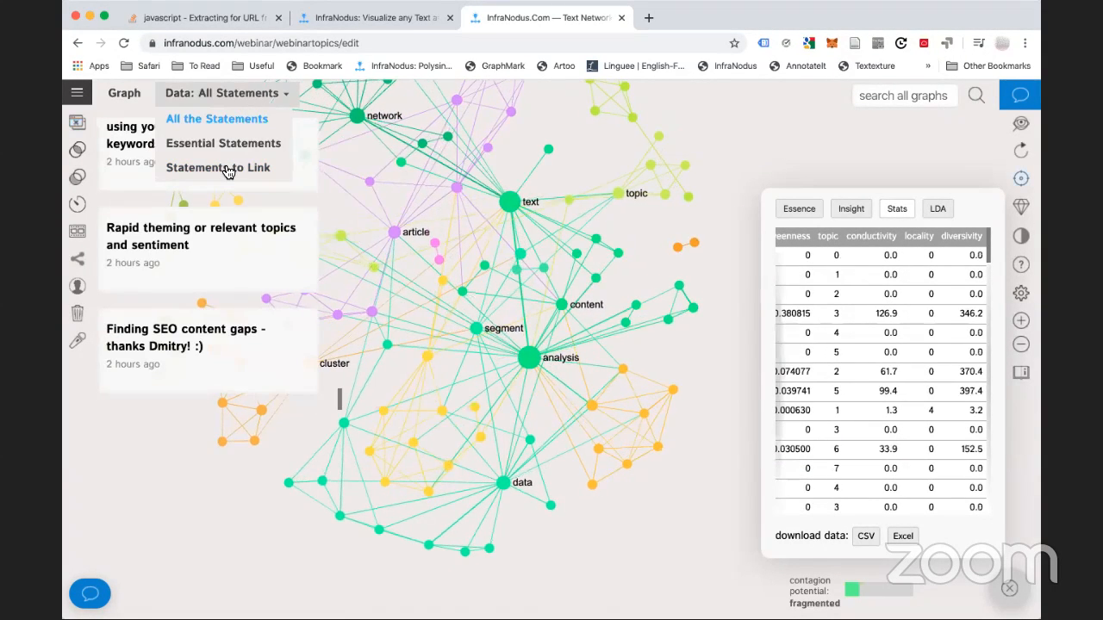
click(225, 168)
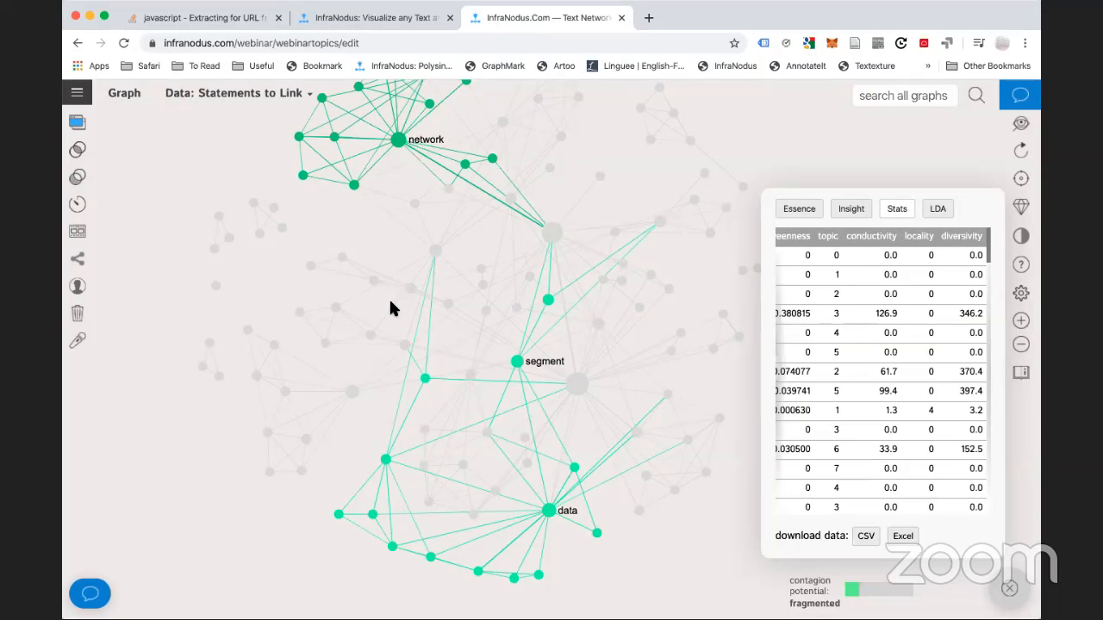
Show the main topical groups and read the Dispersed structure explanation
click(785, 210)
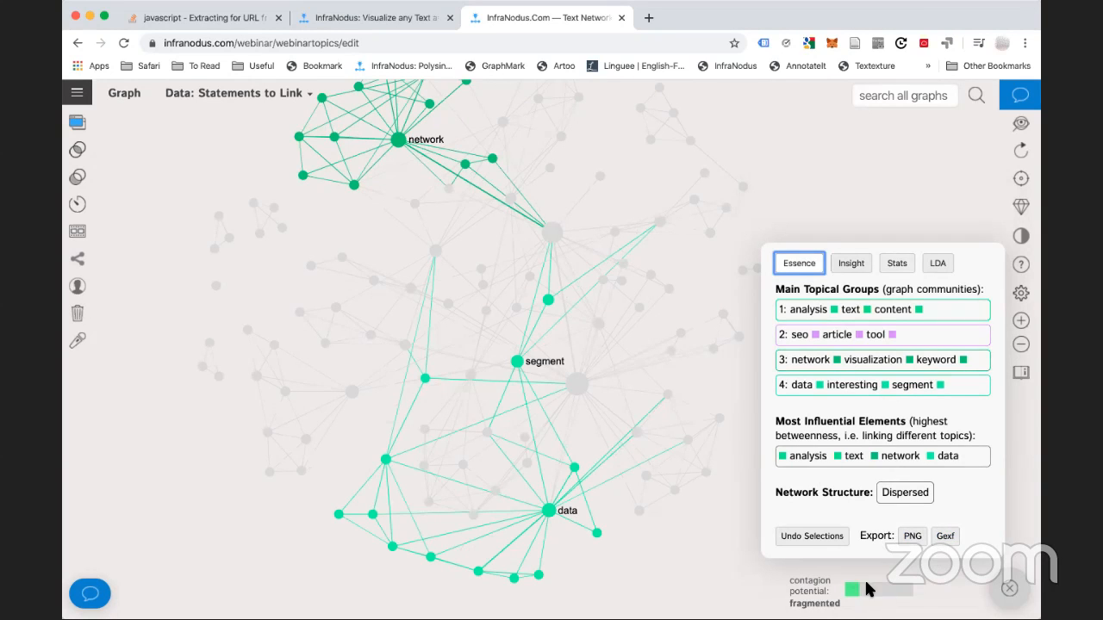
click(902, 494)
scroll(902, 423, down, 3)
scroll(902, 423, up, 3)
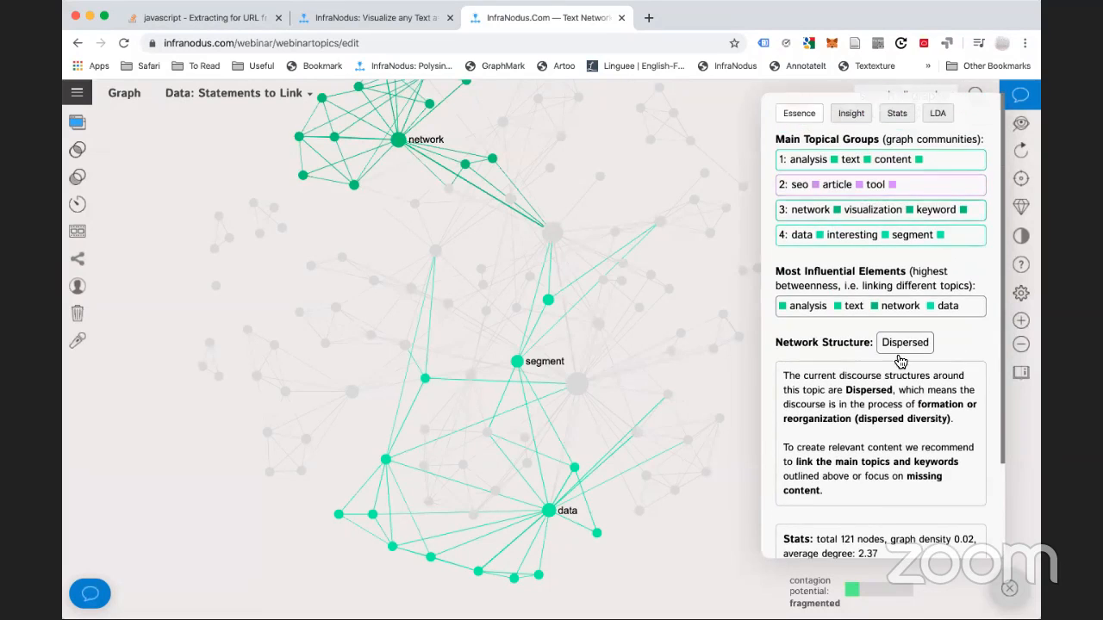
click(896, 344)
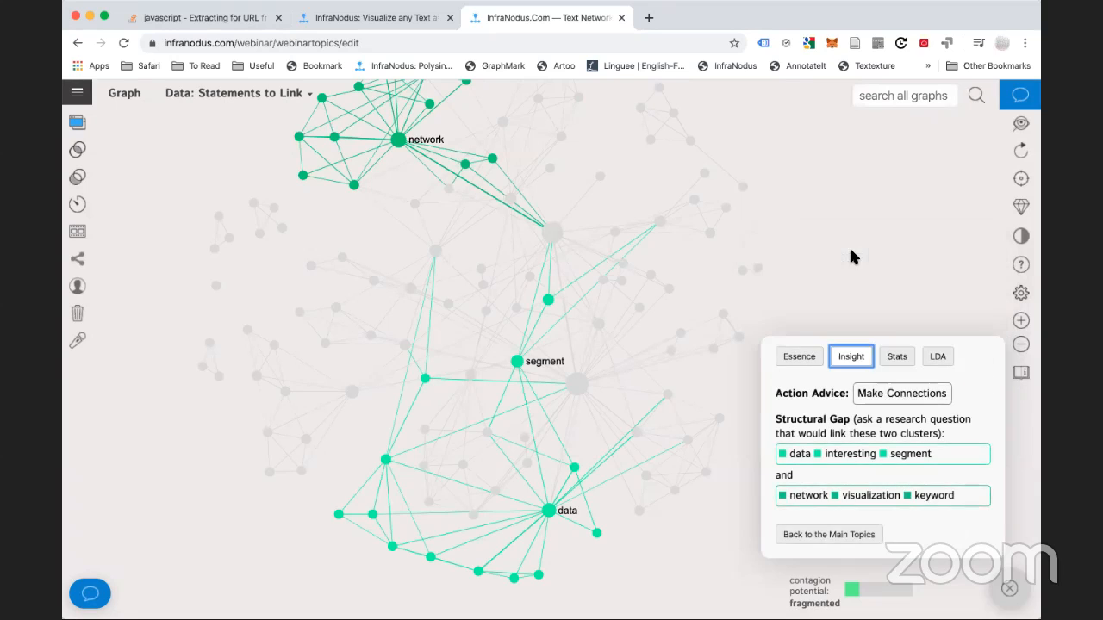
Read the structural gap insight's Make Connections advice
click(852, 262)
click(884, 398)
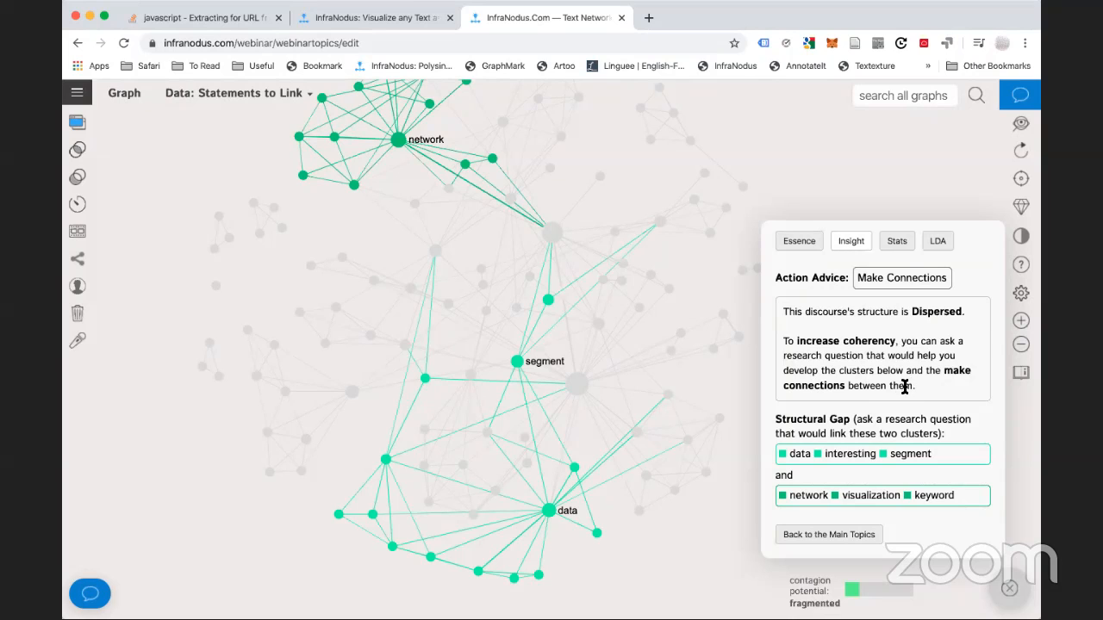
click(913, 280)
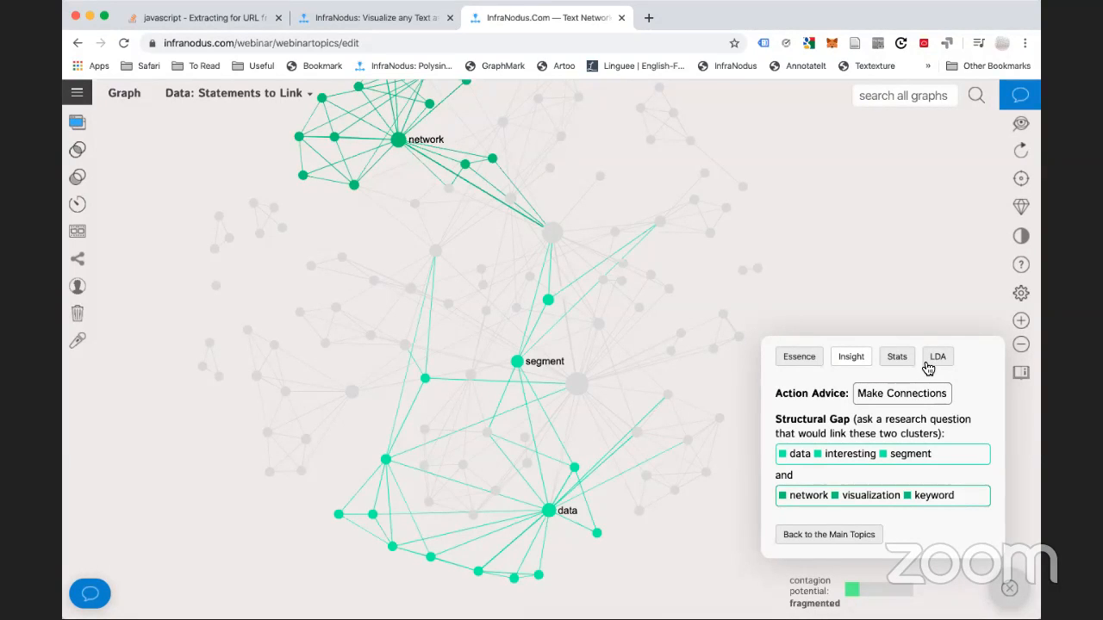
Show the per-node degree, frequency and betweenness table from academic to write
click(894, 356)
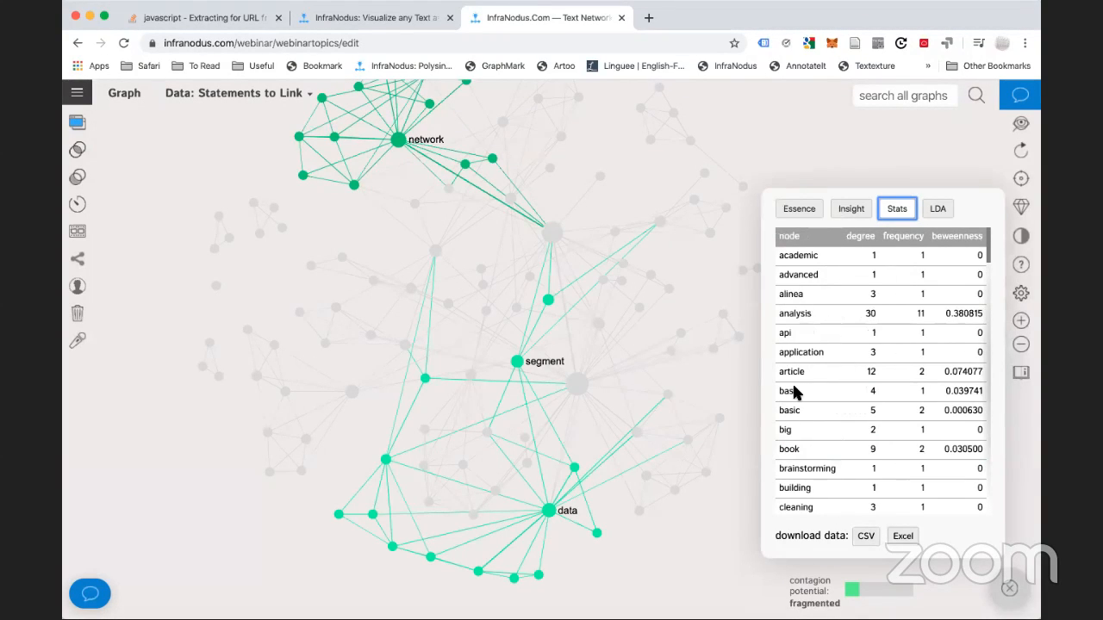
scroll(794, 392, down, 8)
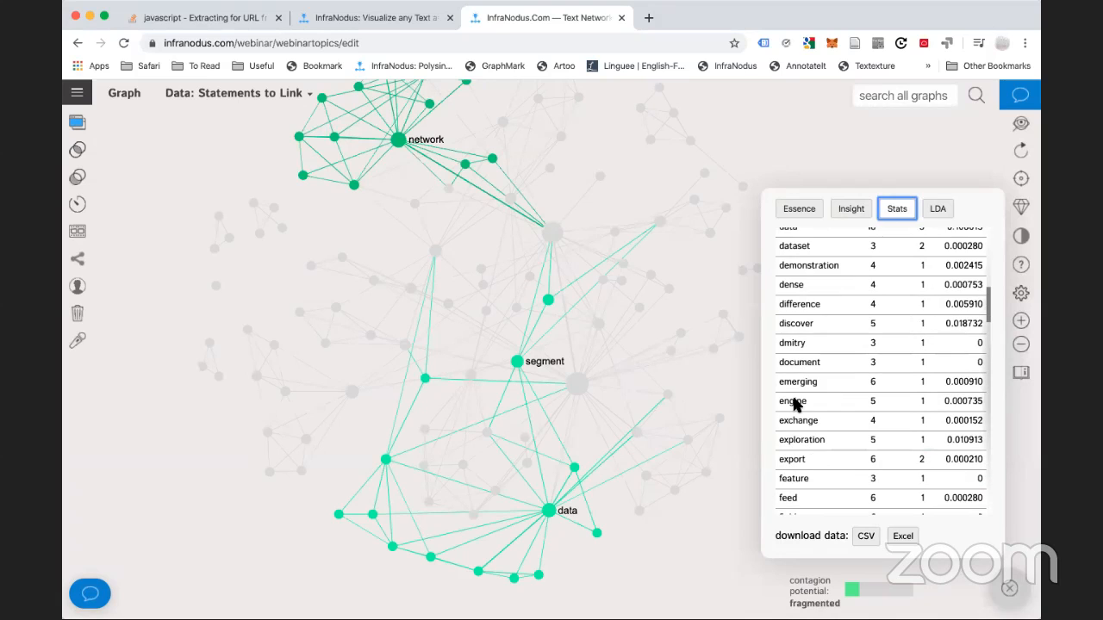
scroll(794, 399, down, 10)
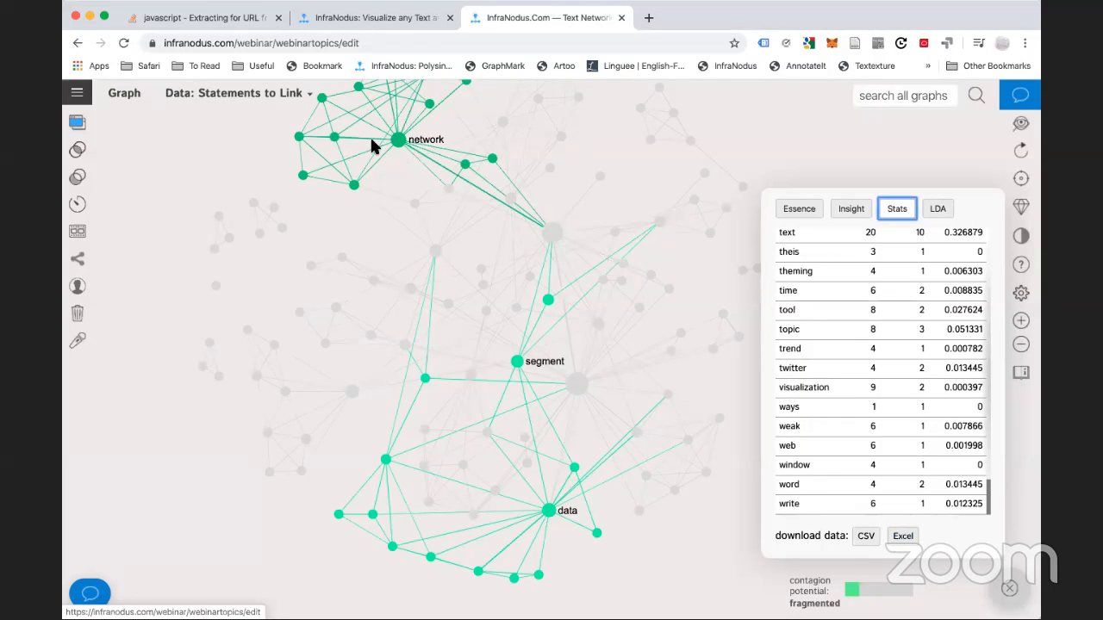
click(76, 92)
scroll(107, 427, down, 5)
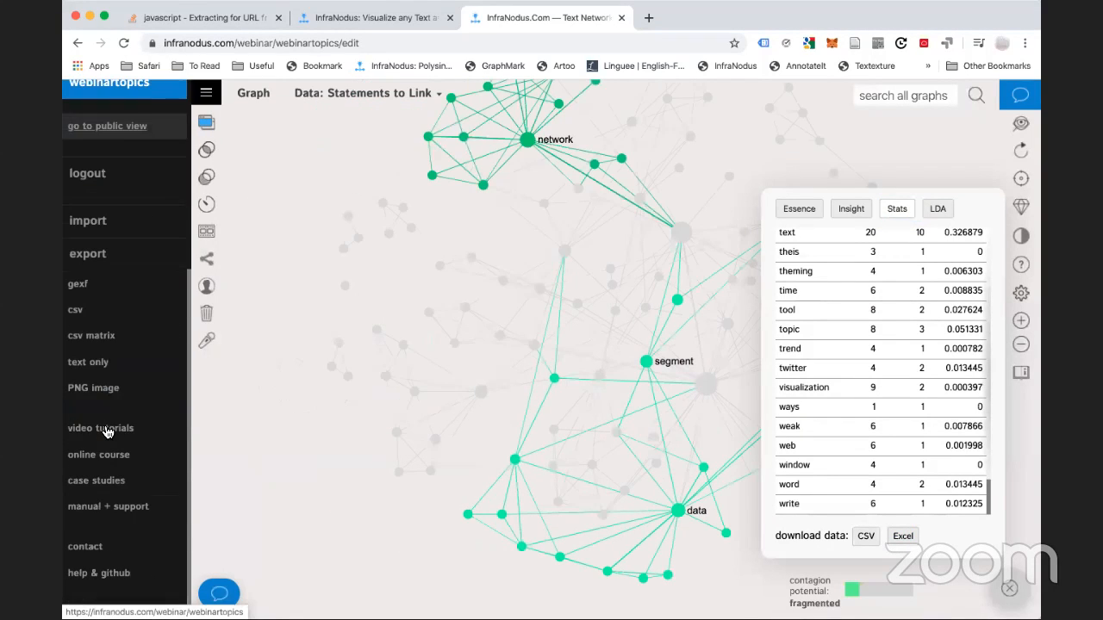
scroll(98, 344, up, 1)
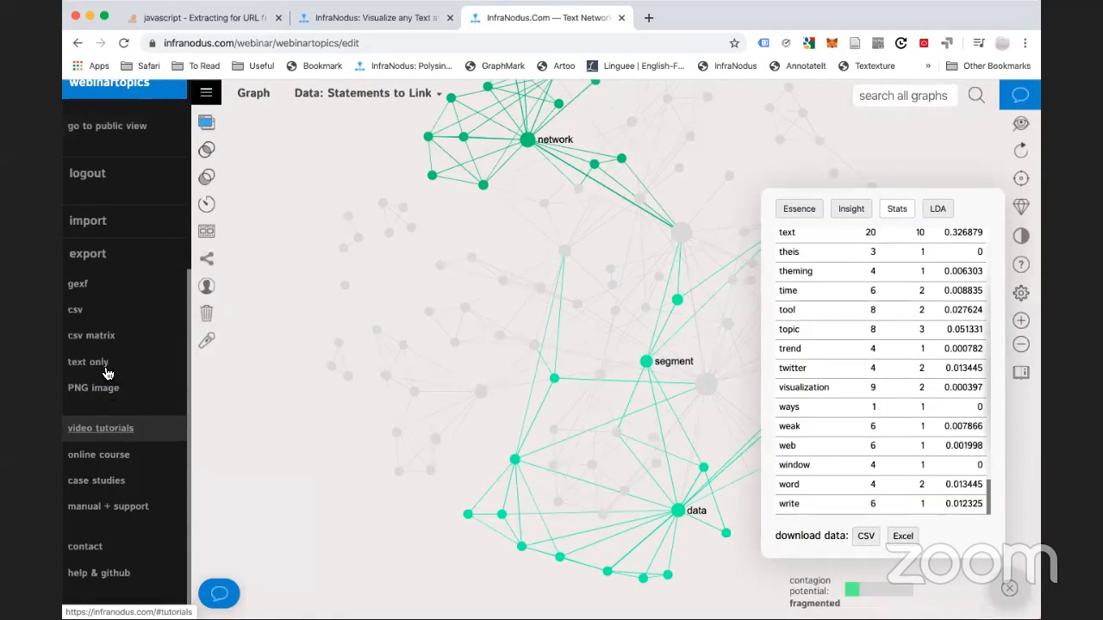
click(74, 317)
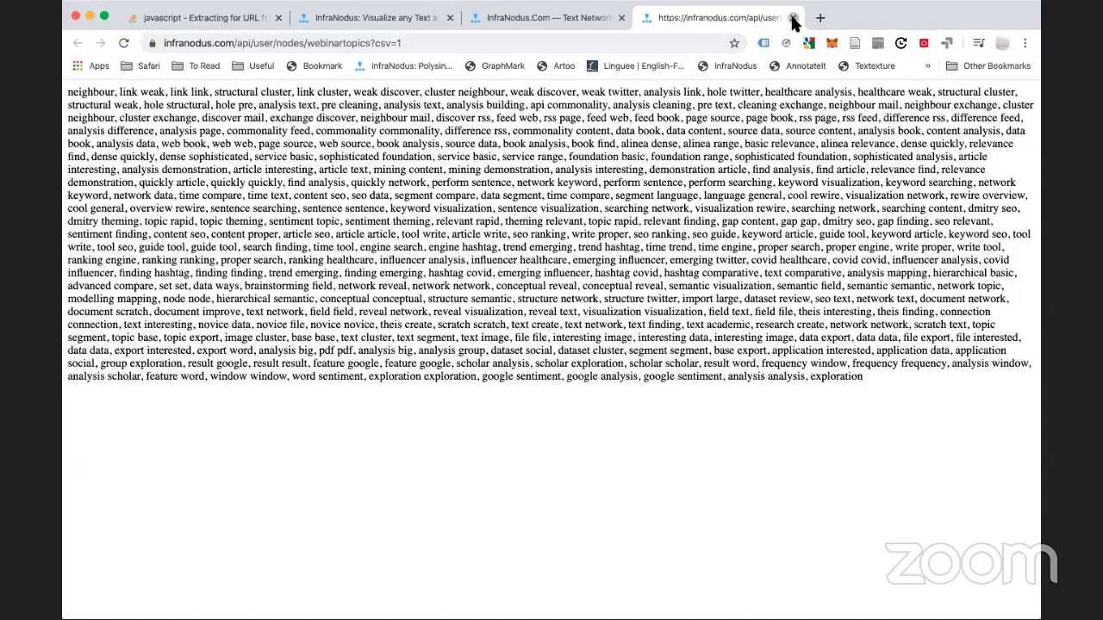
key(super+w)
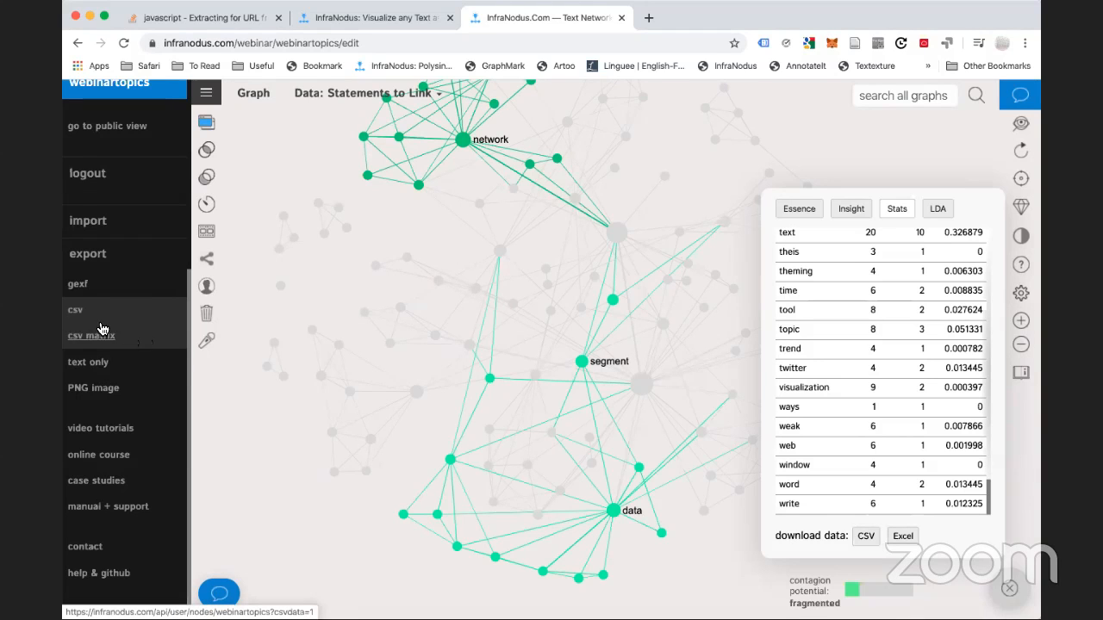
click(87, 255)
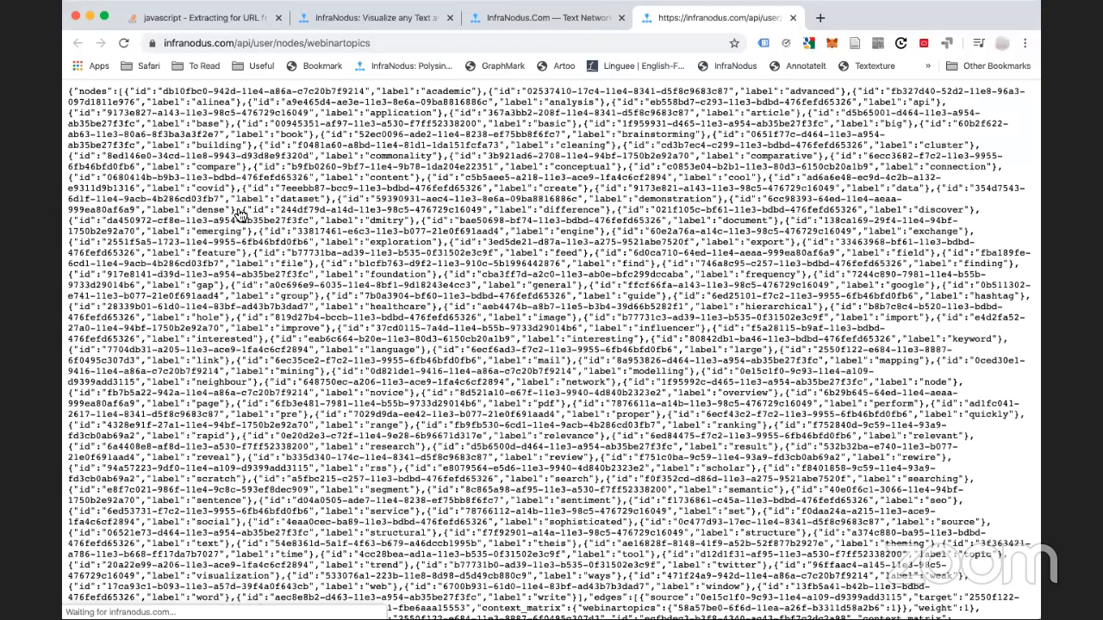
key(super+w)
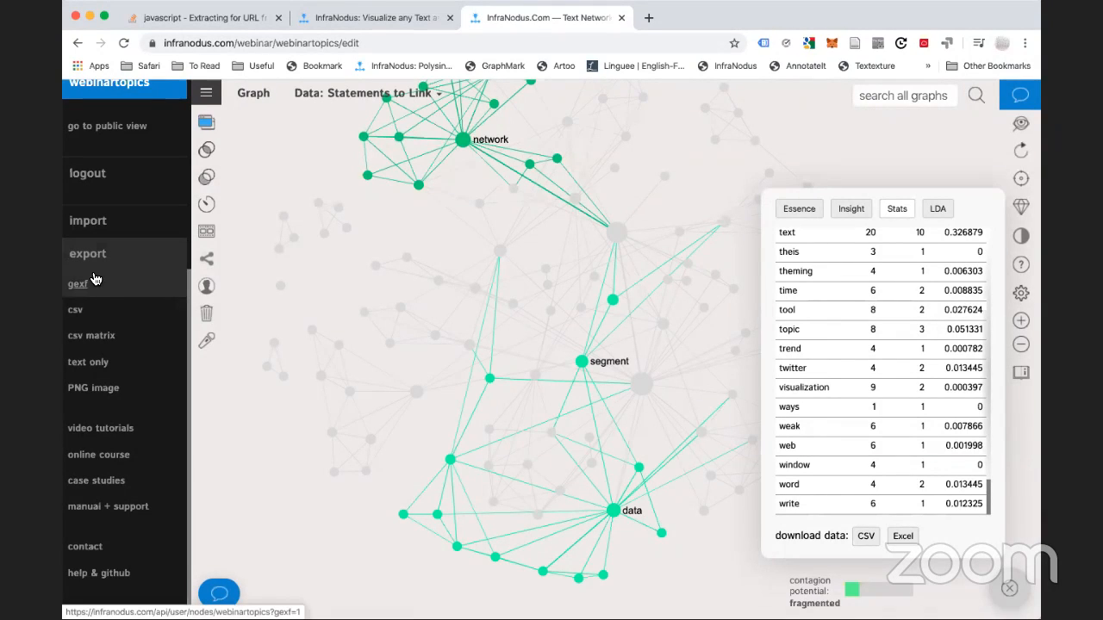
click(91, 362)
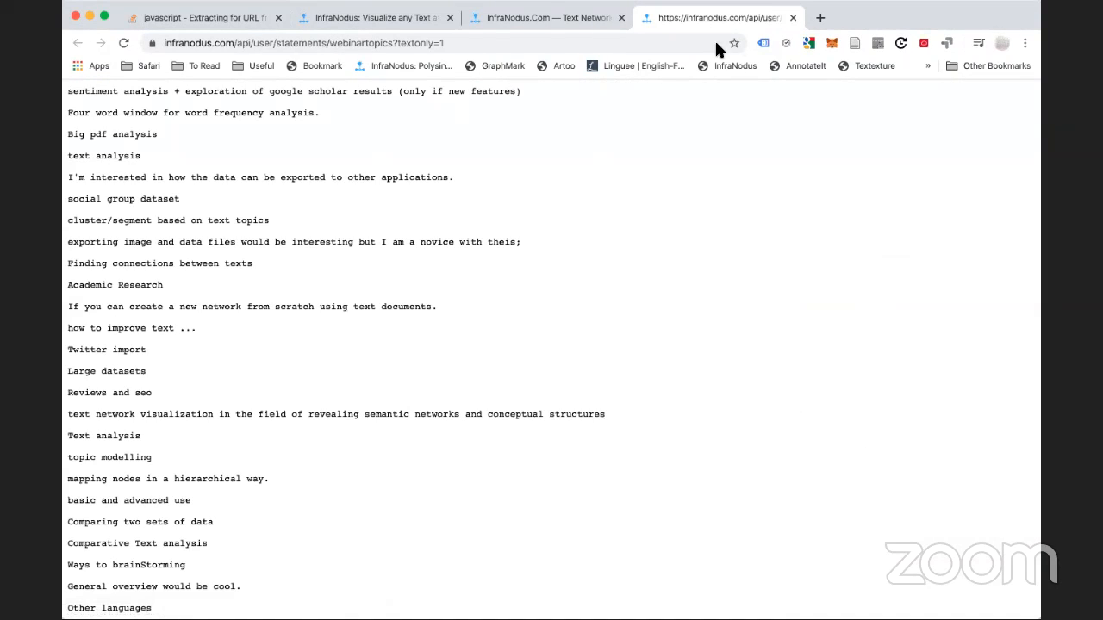
click(792, 18)
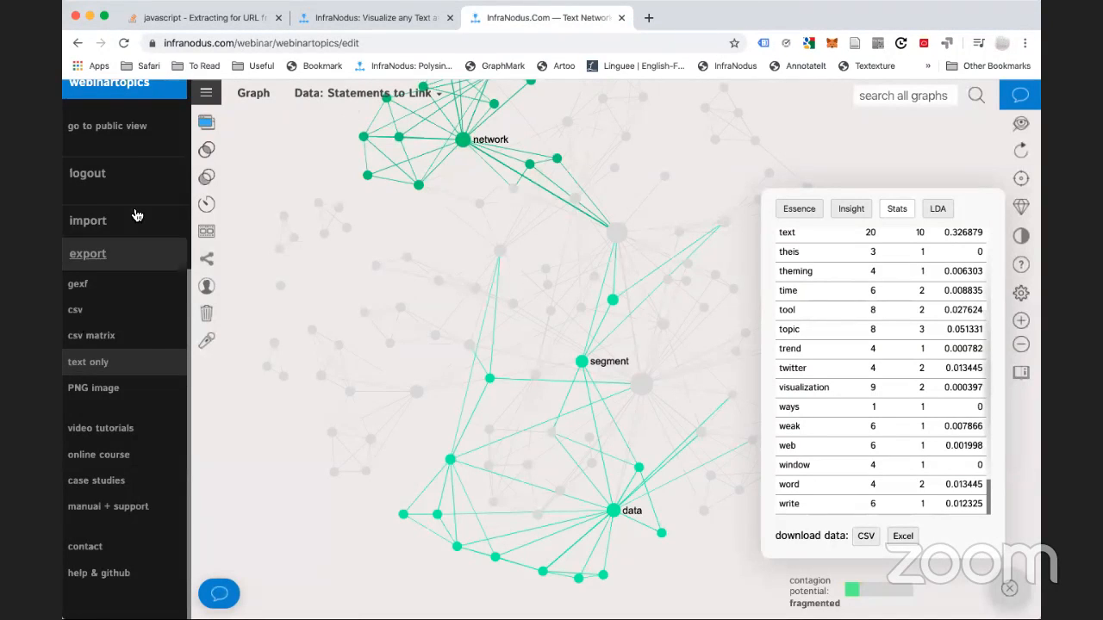
click(206, 123)
click(206, 124)
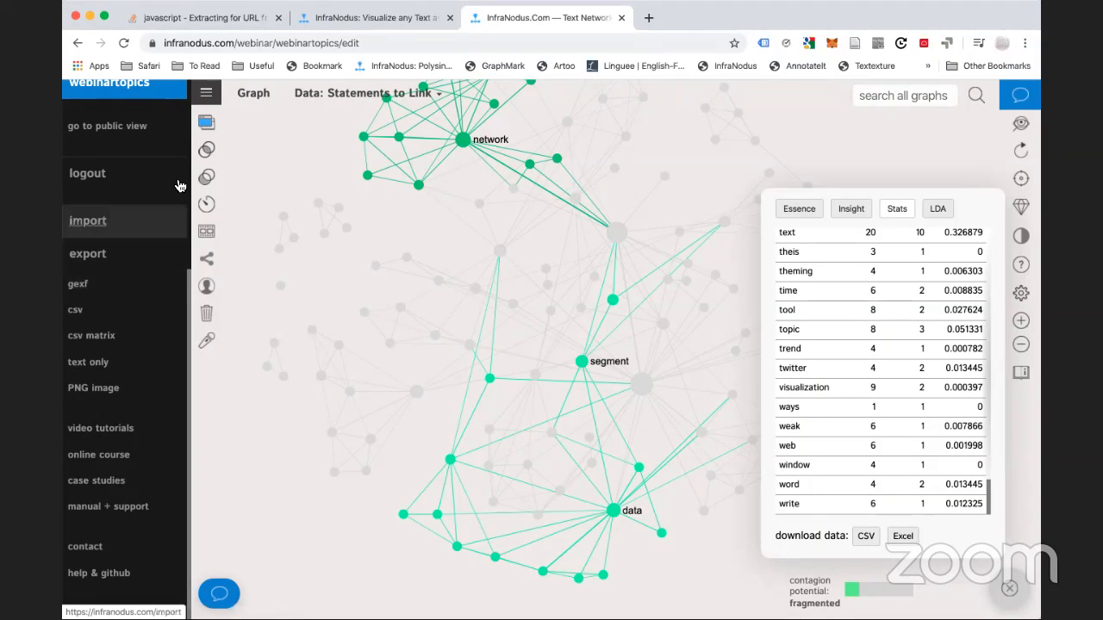
click(208, 95)
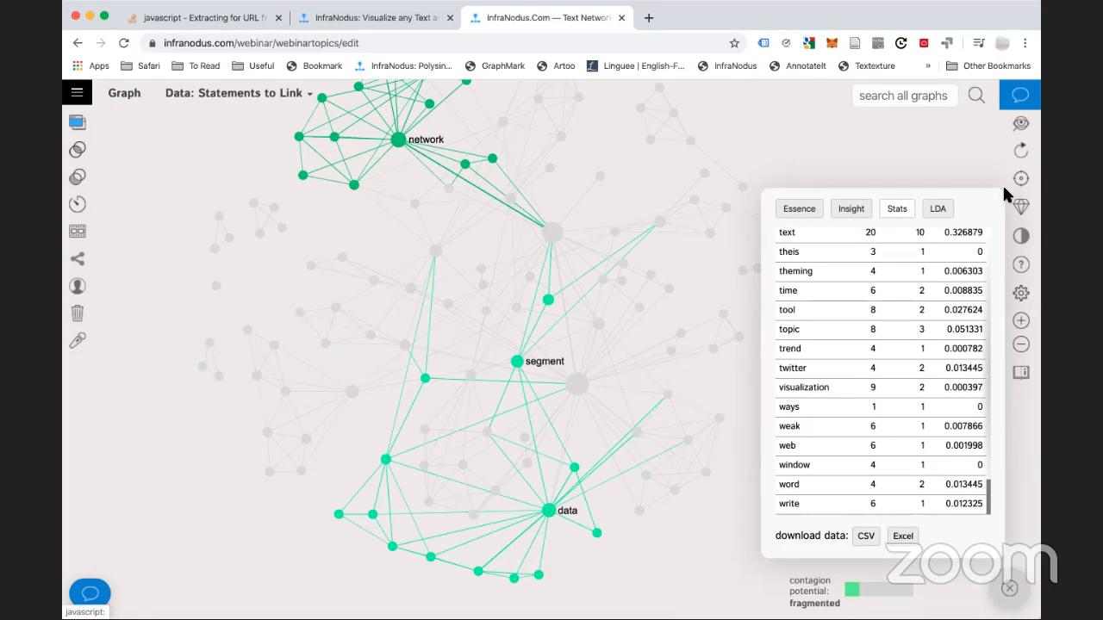
Show the Essence summary of main topical groups, with structure rated Dispersed
click(805, 215)
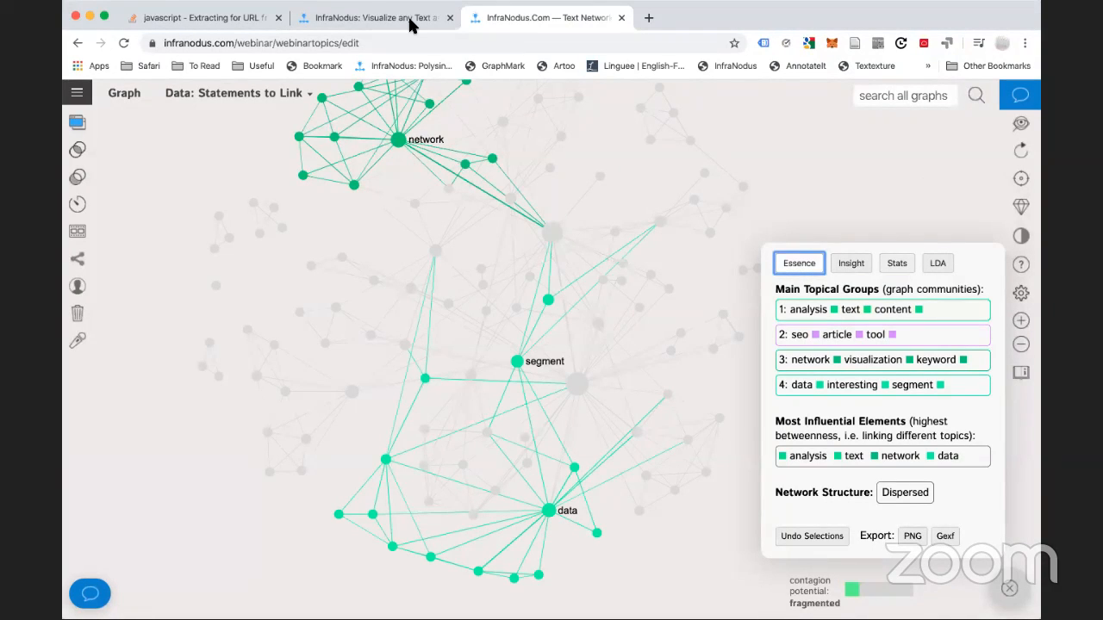
Go from the side menu to the infranodus.com homepage's How It Works section
click(78, 93)
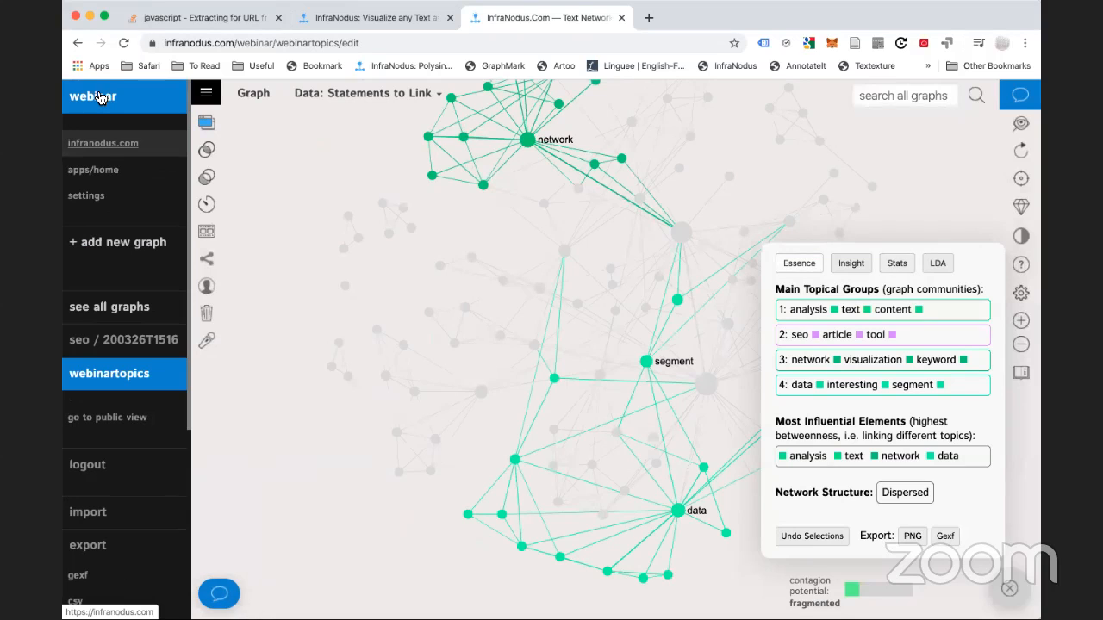
click(102, 144)
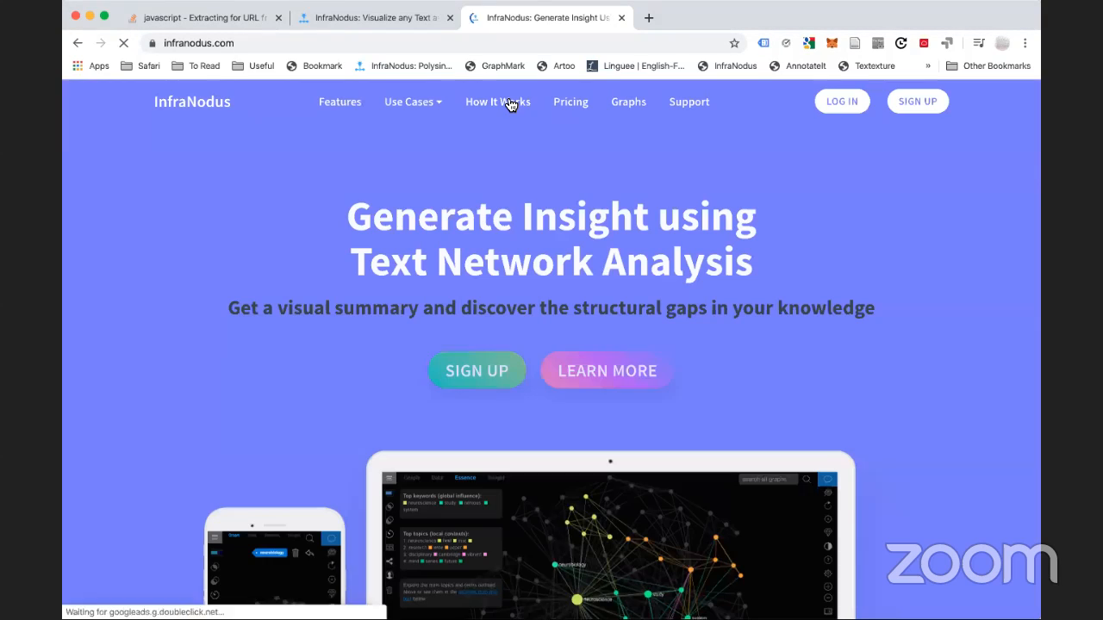
click(510, 104)
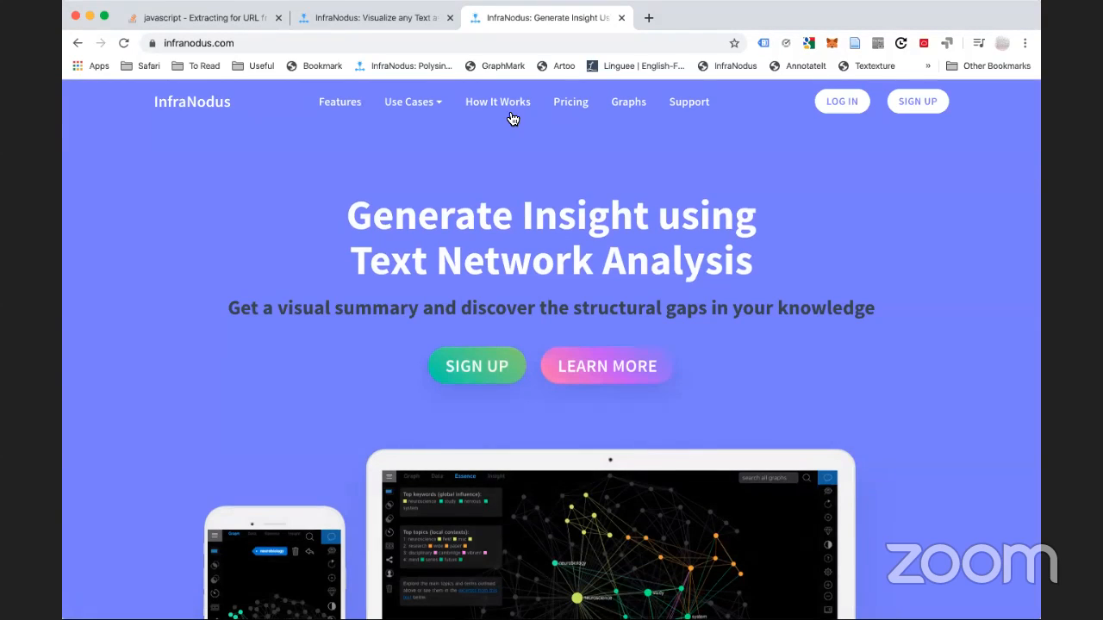
scroll(465, 470, down, 10)
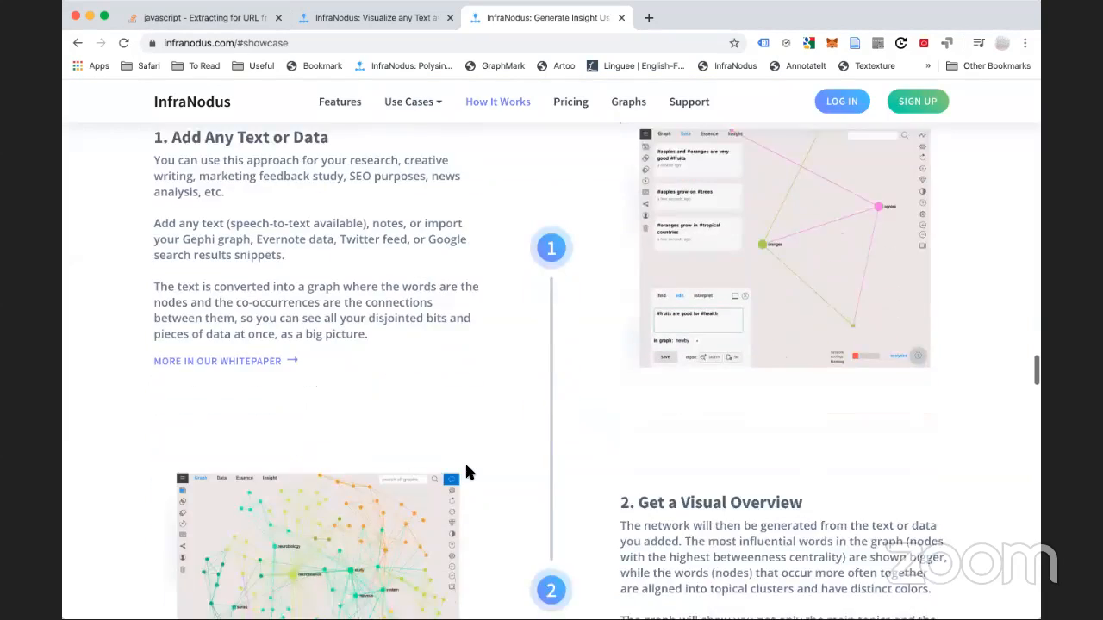
scroll(466, 471, down, 5)
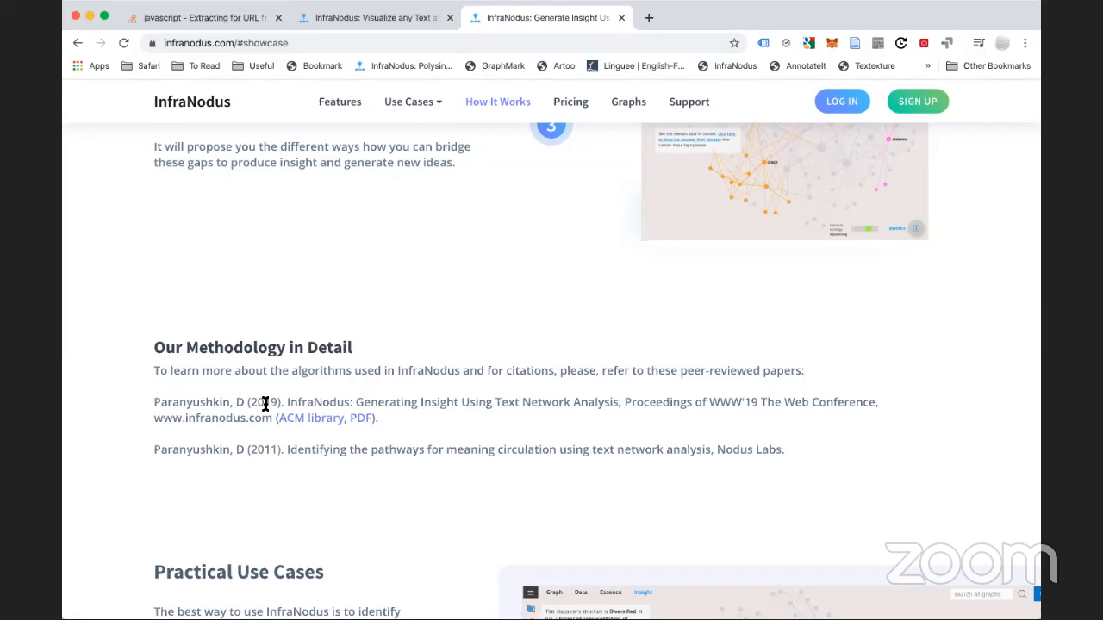
Highlight the 2019 and 2011 paper citations, then go back to the previous homepage view
drag(254, 403, 418, 413)
click(418, 413)
scroll(421, 451, down, 1)
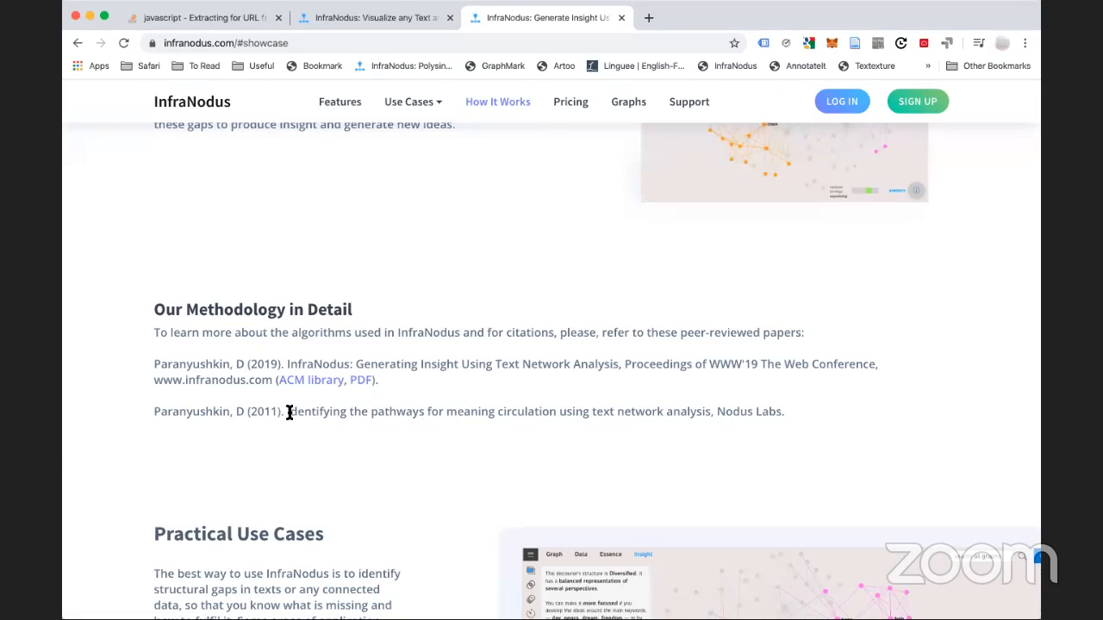
drag(289, 413, 711, 413)
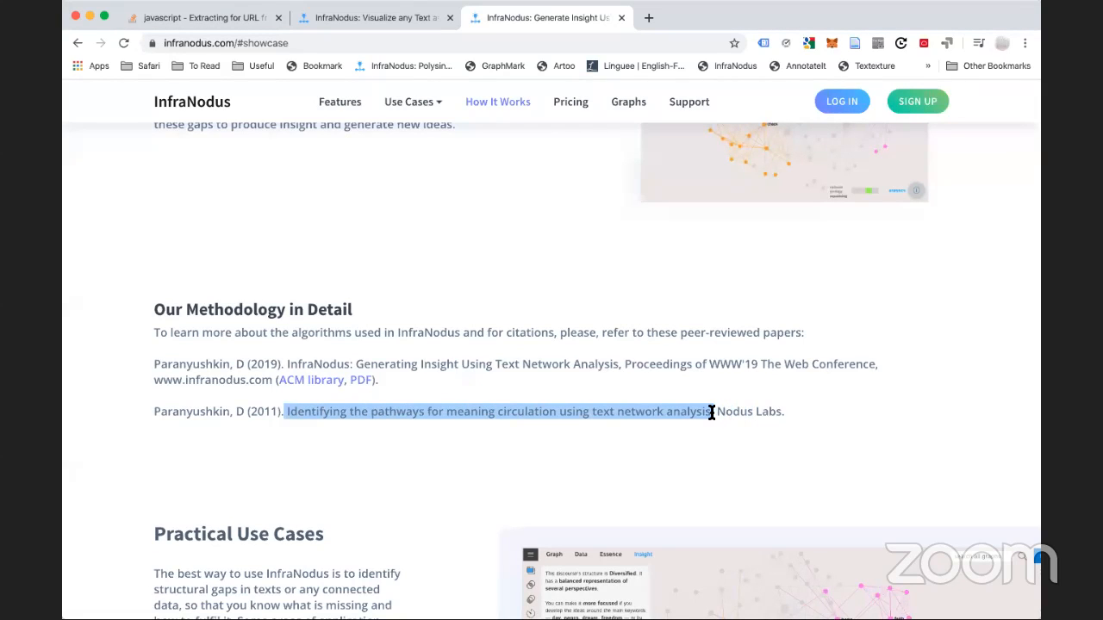
click(479, 420)
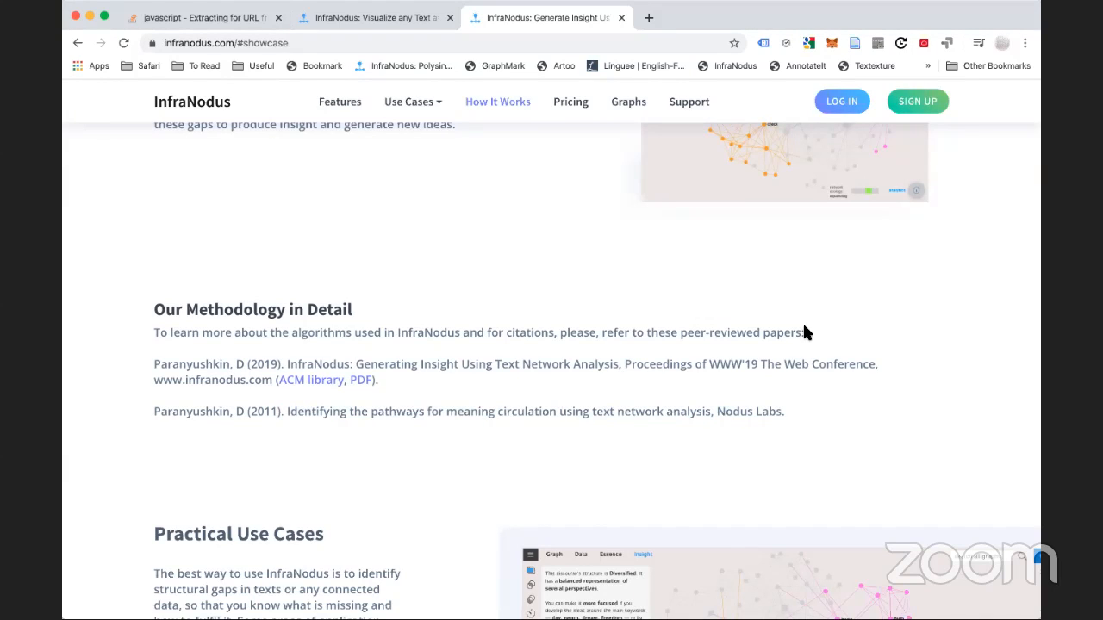
click(77, 42)
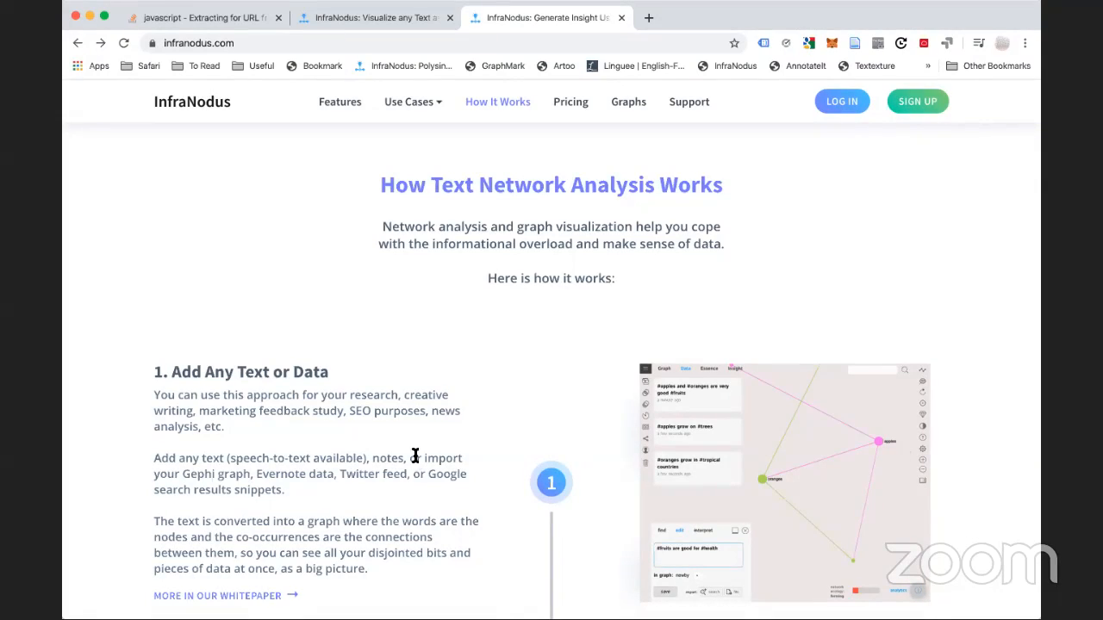
Go forward to the showcase section, then change the address to infranodus.com/login and load it
click(100, 43)
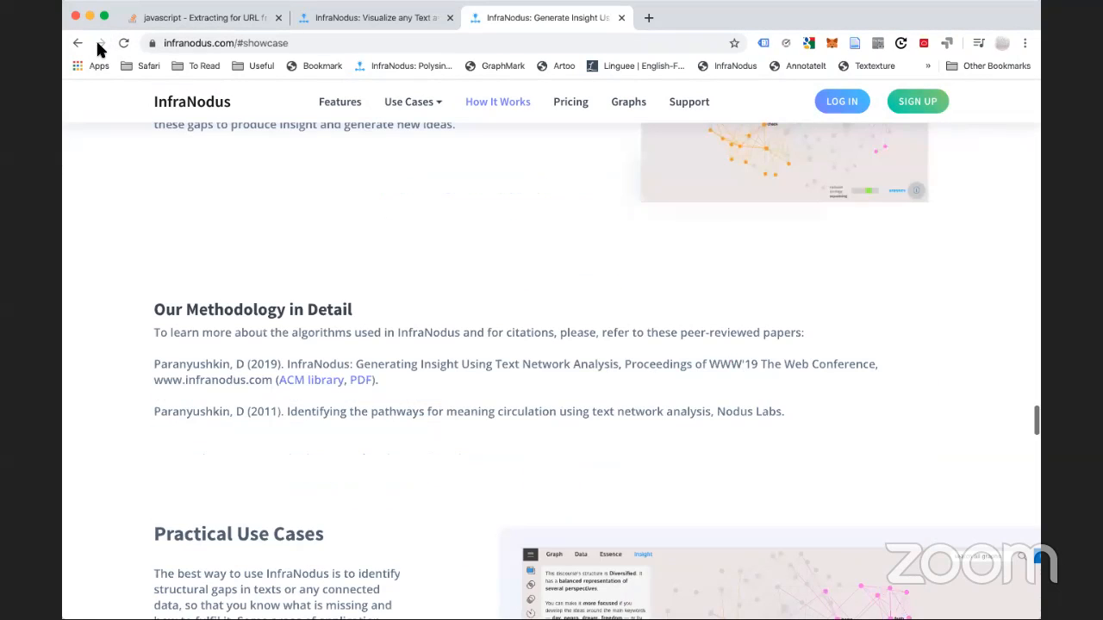
click(249, 43)
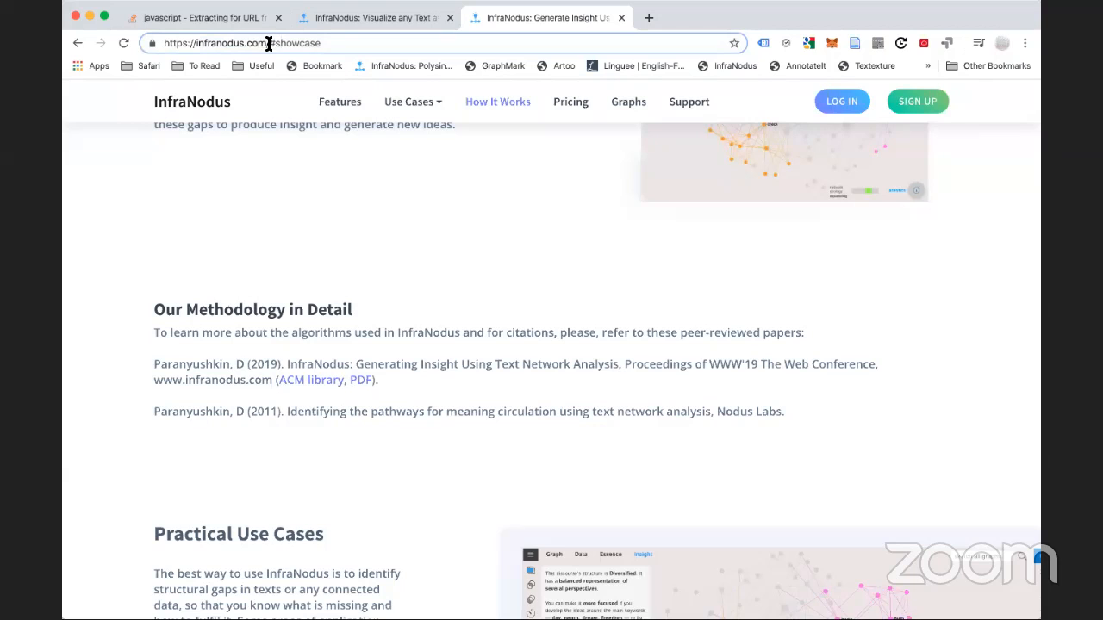
drag(268, 43, 505, 60)
text(logi)
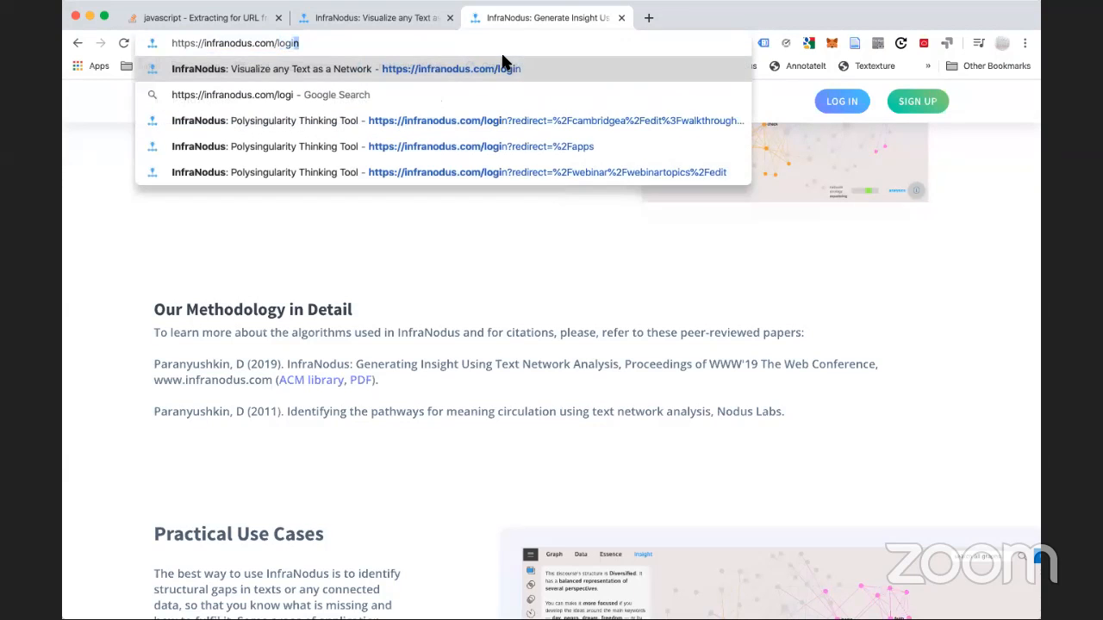
key(Return)
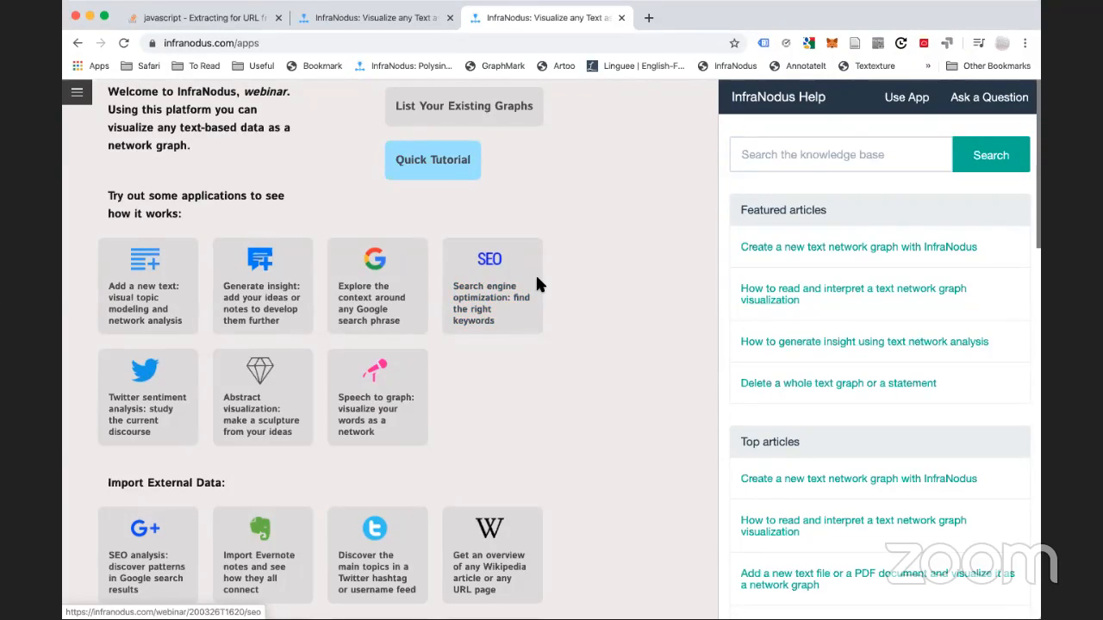
key(super+Tab)
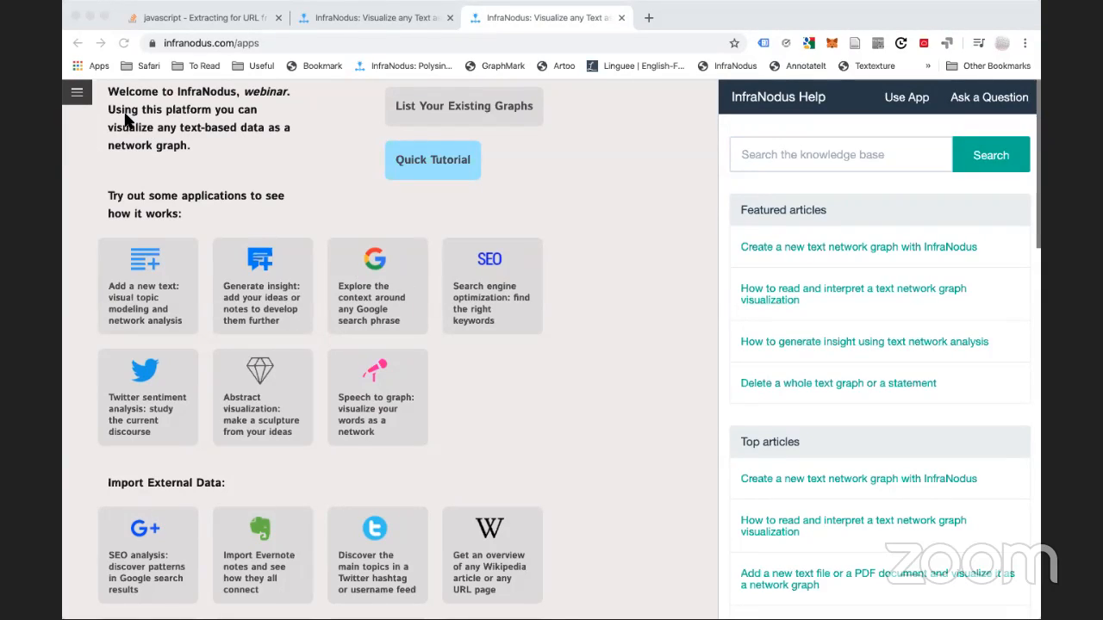
click(199, 158)
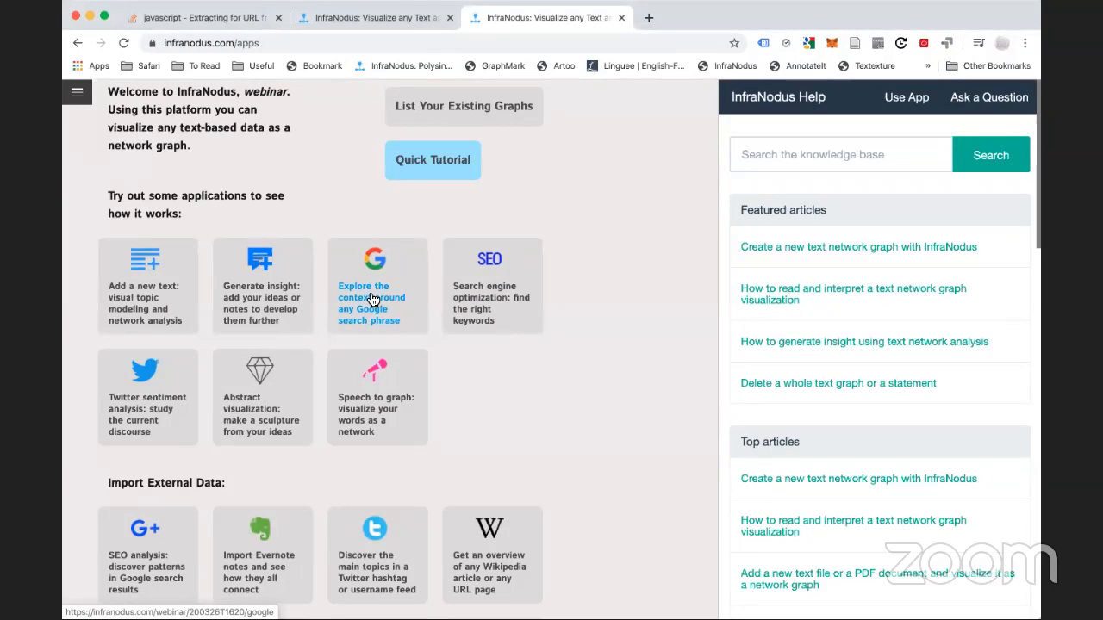
click(77, 93)
click(95, 383)
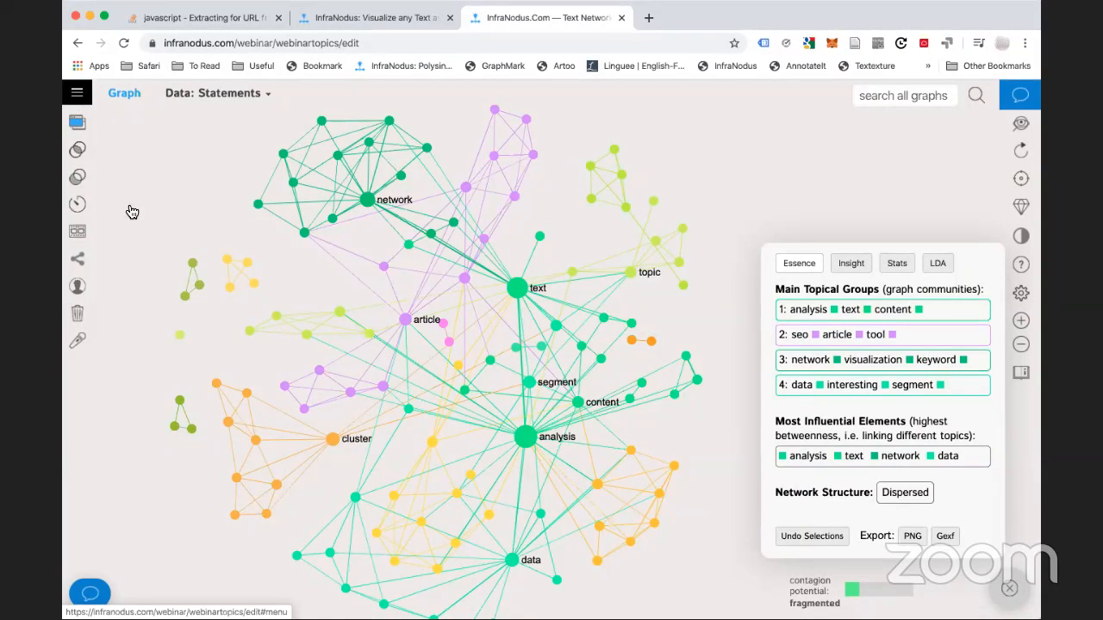
click(76, 102)
click(36, 170)
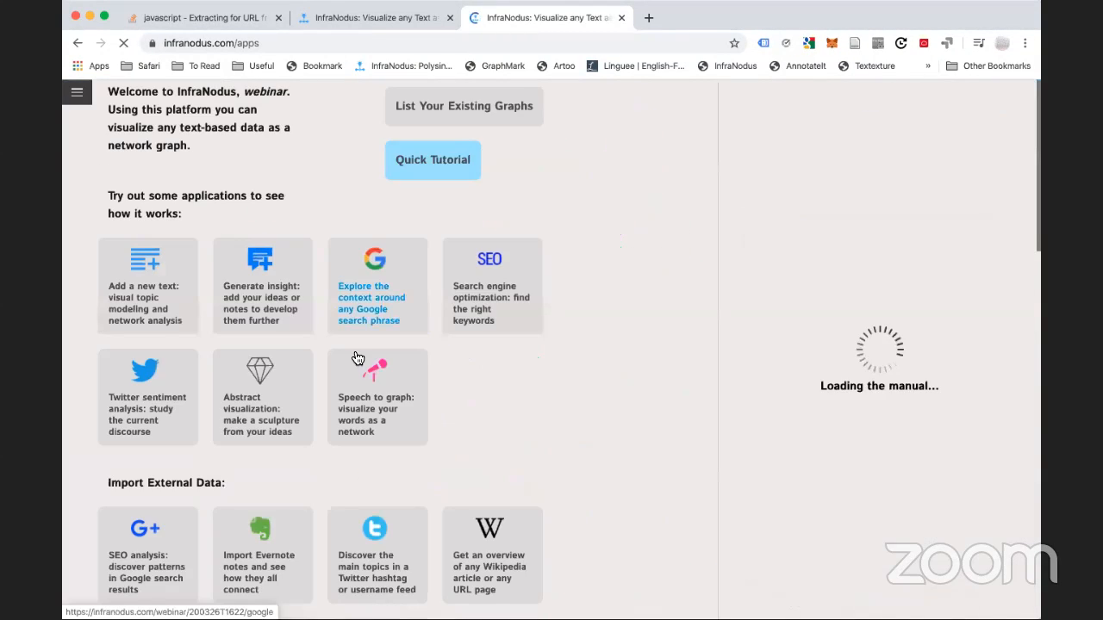
Generate a Google search results graph for the query 'text network analysis'
click(373, 306)
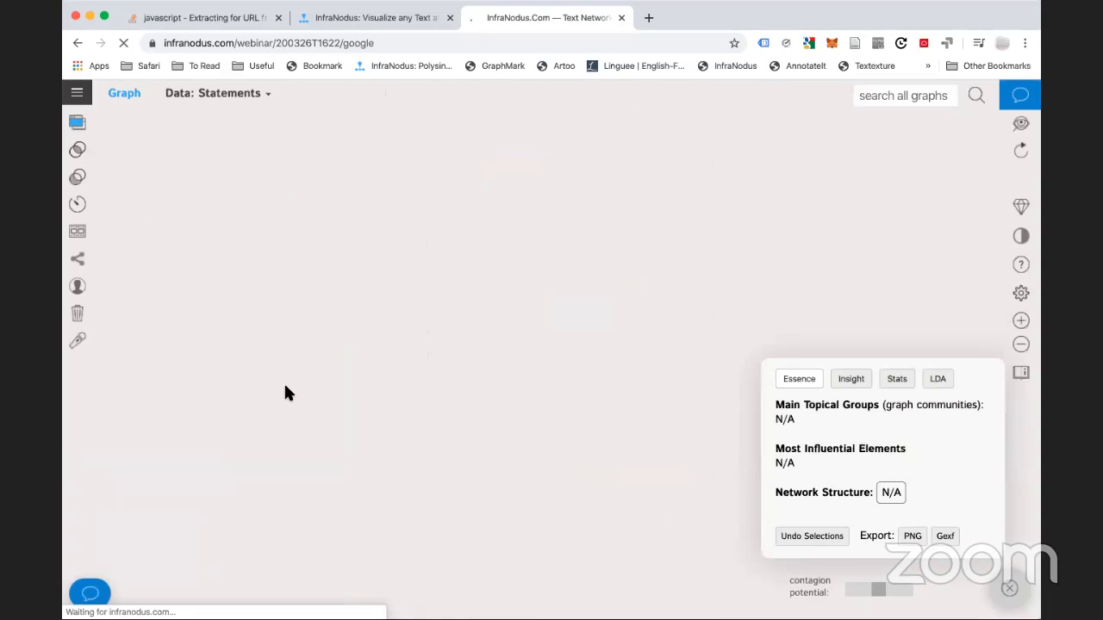
text(text ne)
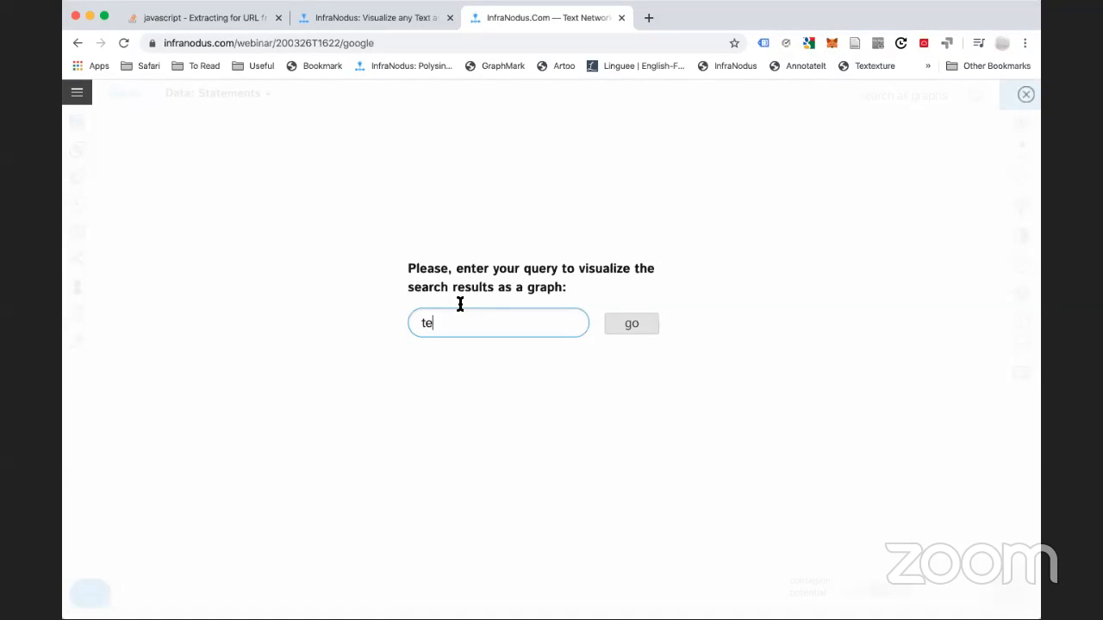
text(twork analysis)
click(625, 325)
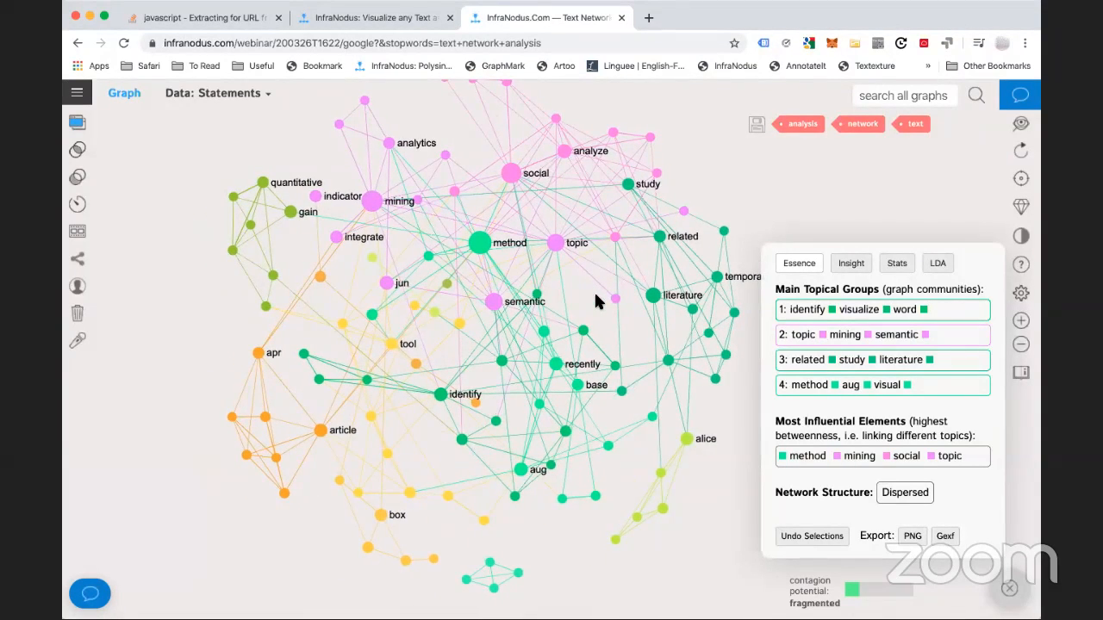
Filter to the identify–visualize–word group, browse and highlight its statements, then clear the filter
drag(598, 300, 544, 322)
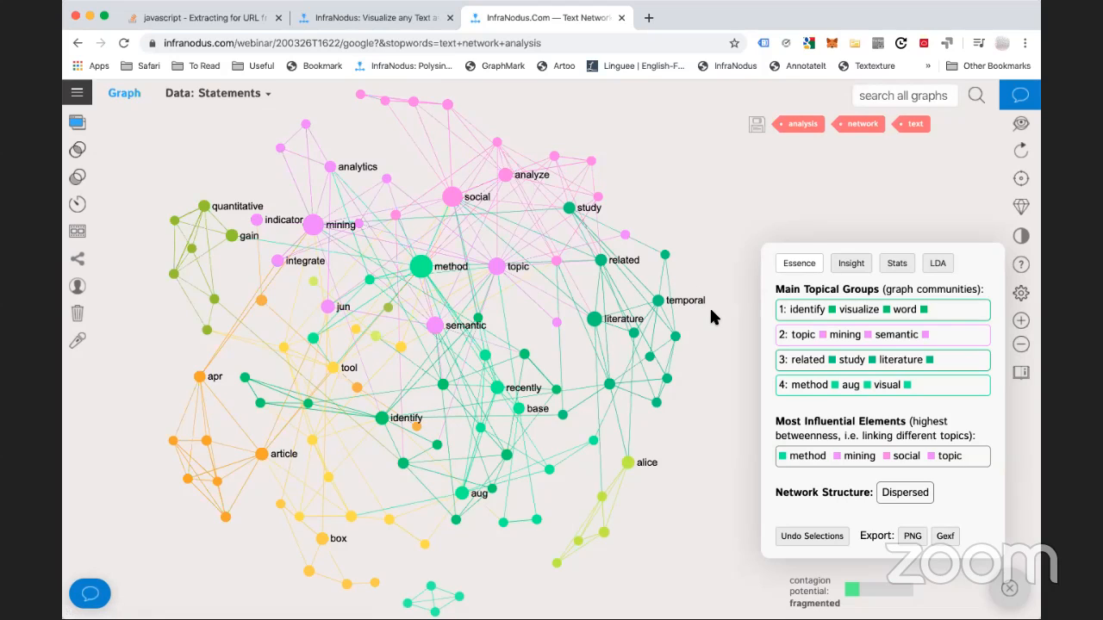
click(954, 317)
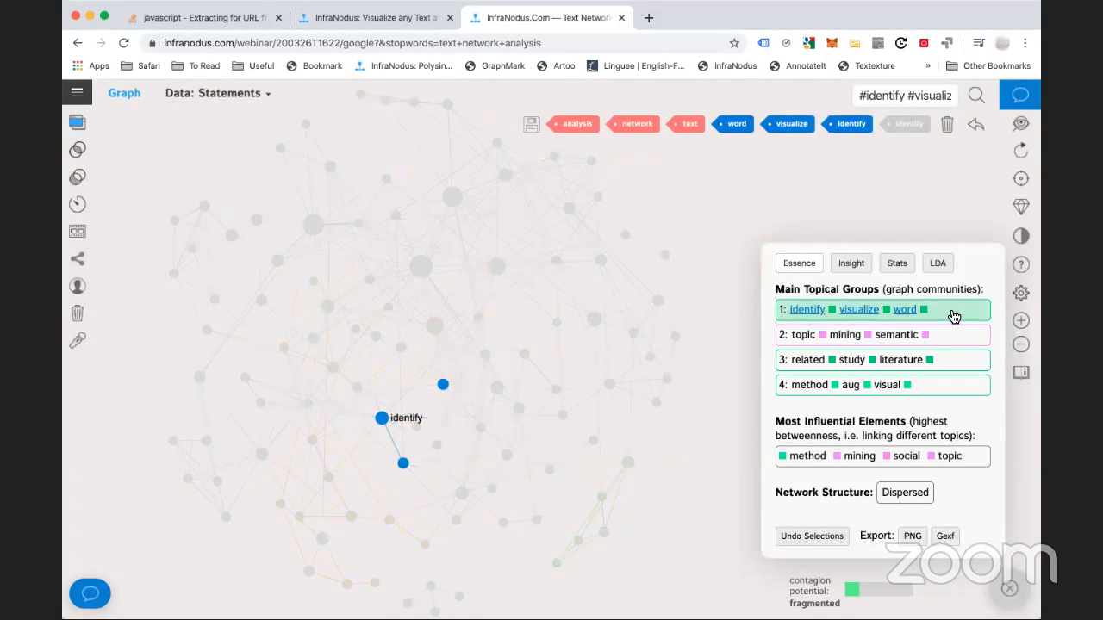
click(78, 121)
scroll(233, 297, up, 15)
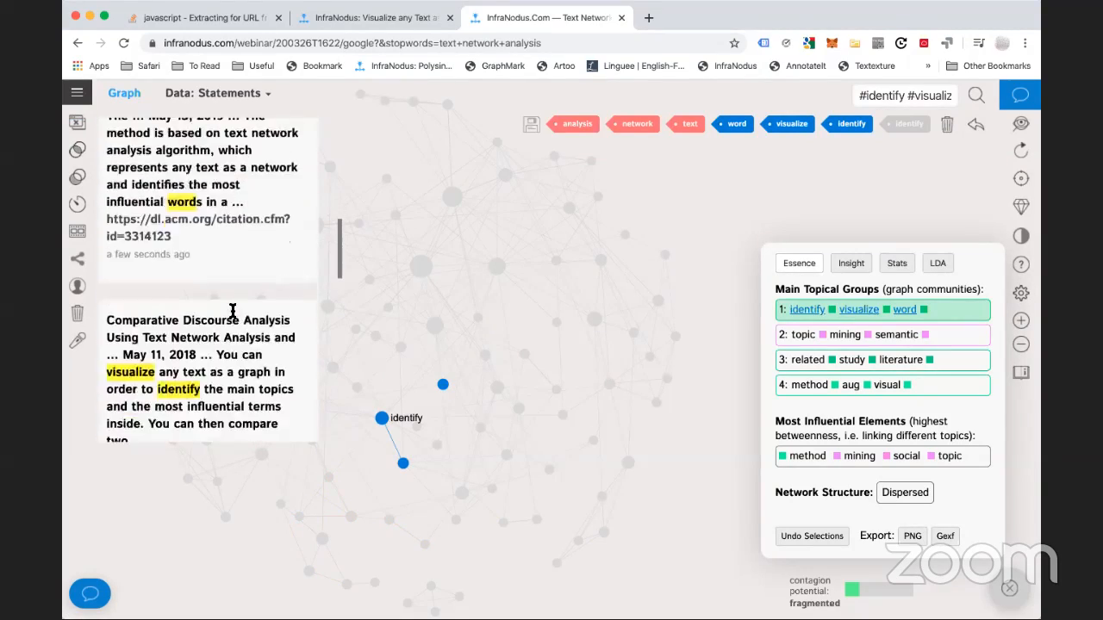
scroll(232, 312, down, 5)
scroll(232, 311, up, 8)
scroll(232, 311, up, 4)
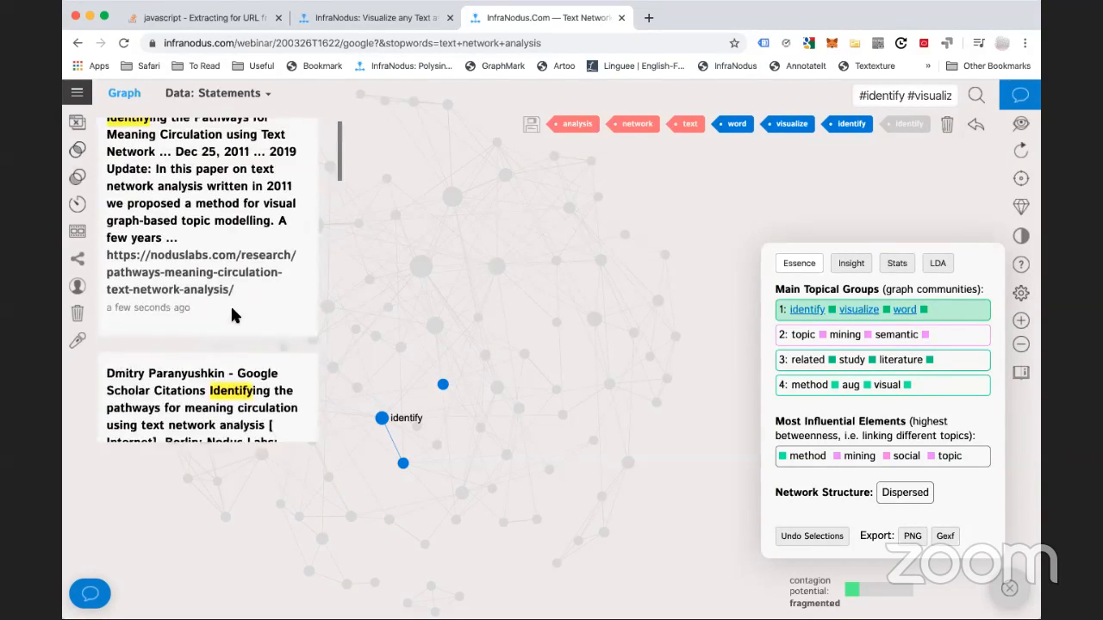
scroll(230, 304, down, 6)
scroll(230, 304, down, 5)
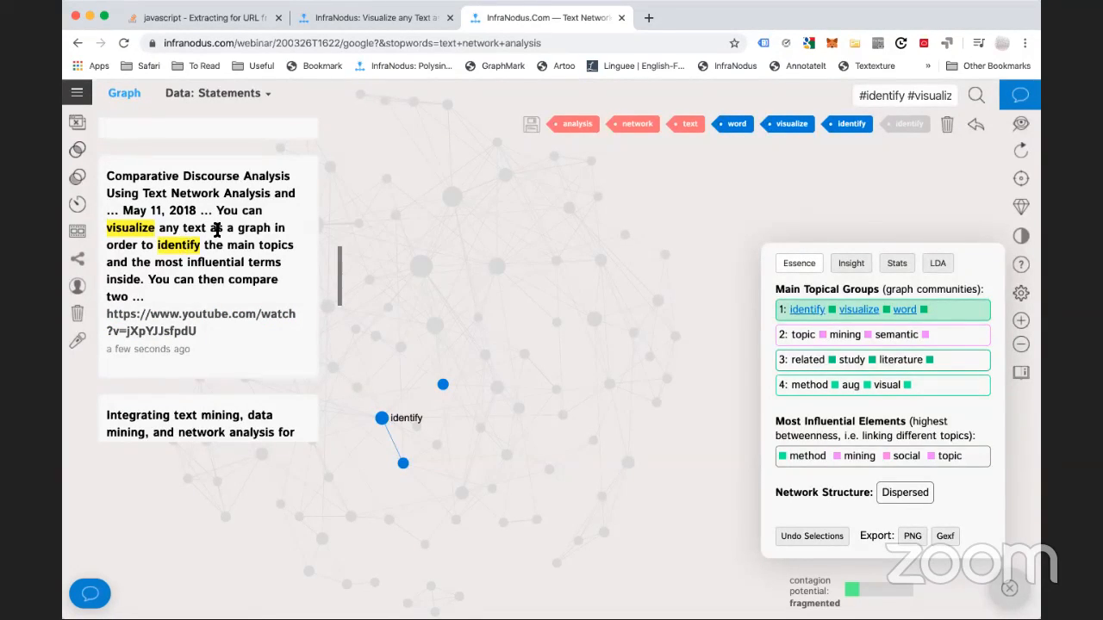
click(290, 240)
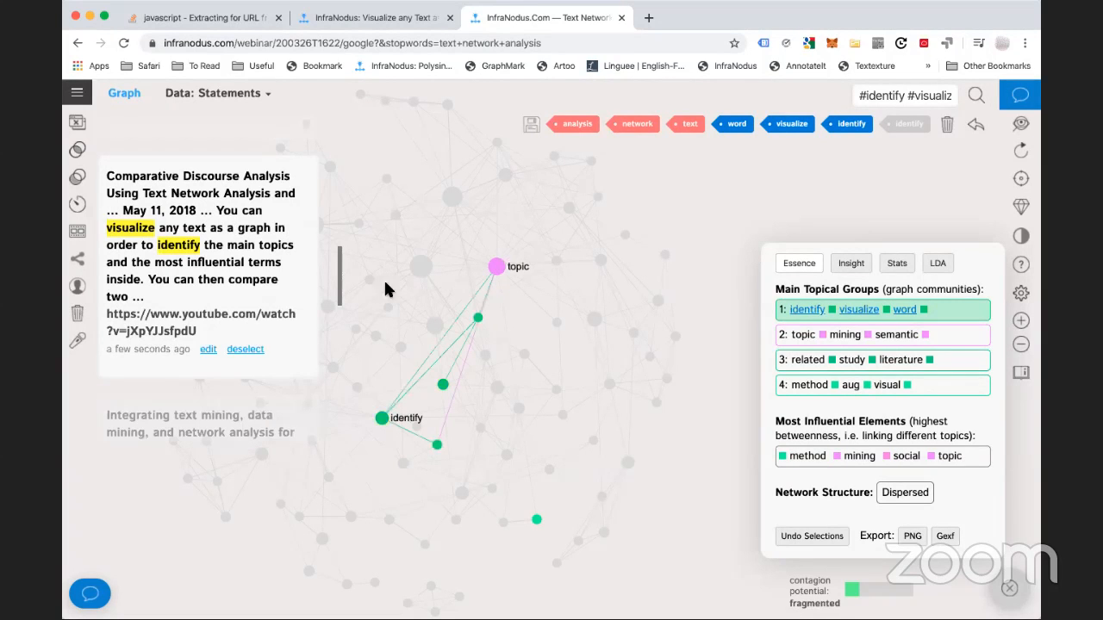
click(952, 318)
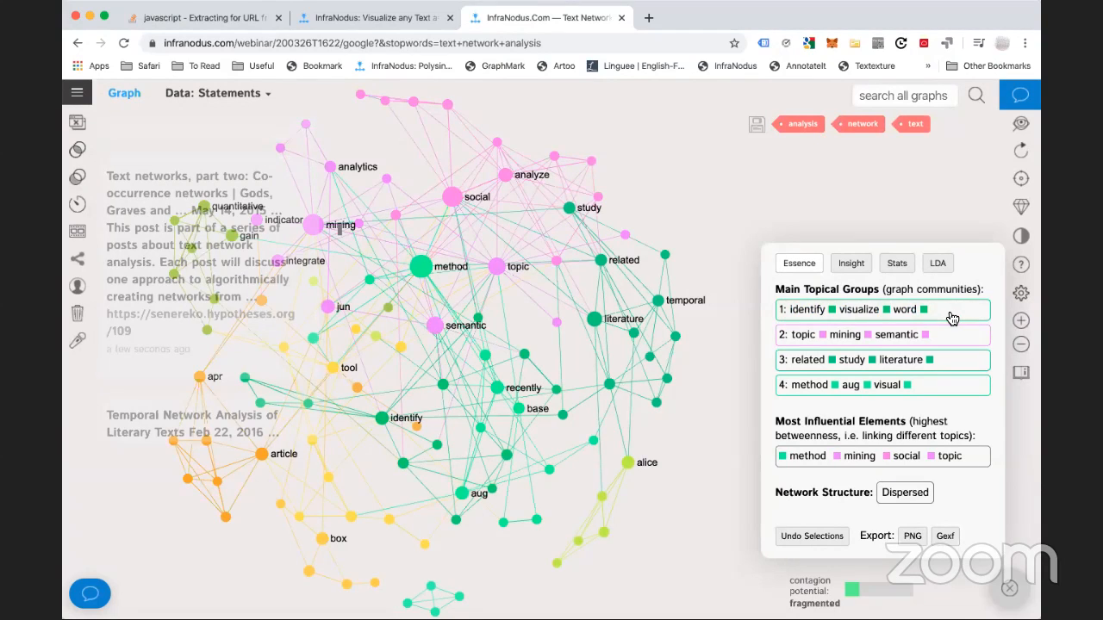
Filter to the topic–mining–semantic group and save an interpretation note tagged #topic #mining #semantic
click(946, 342)
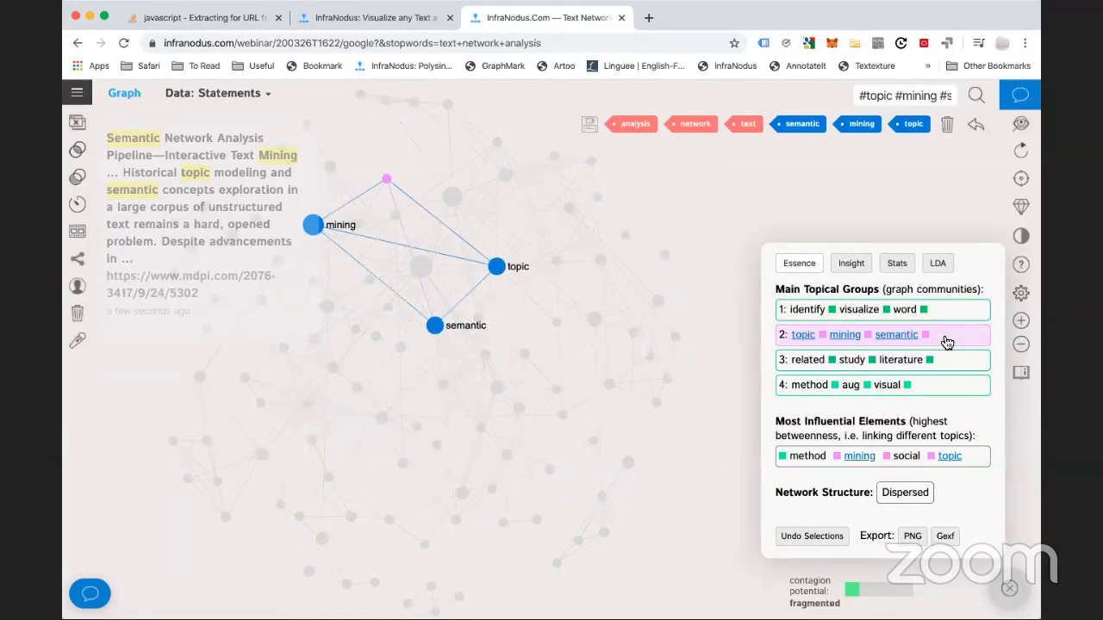
click(236, 183)
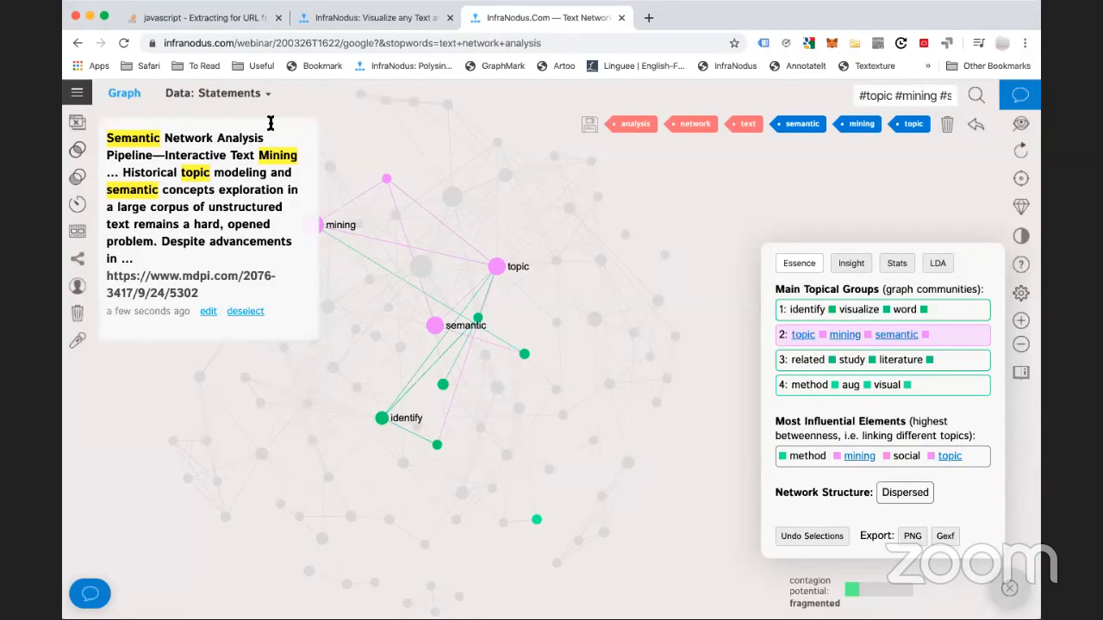
click(90, 593)
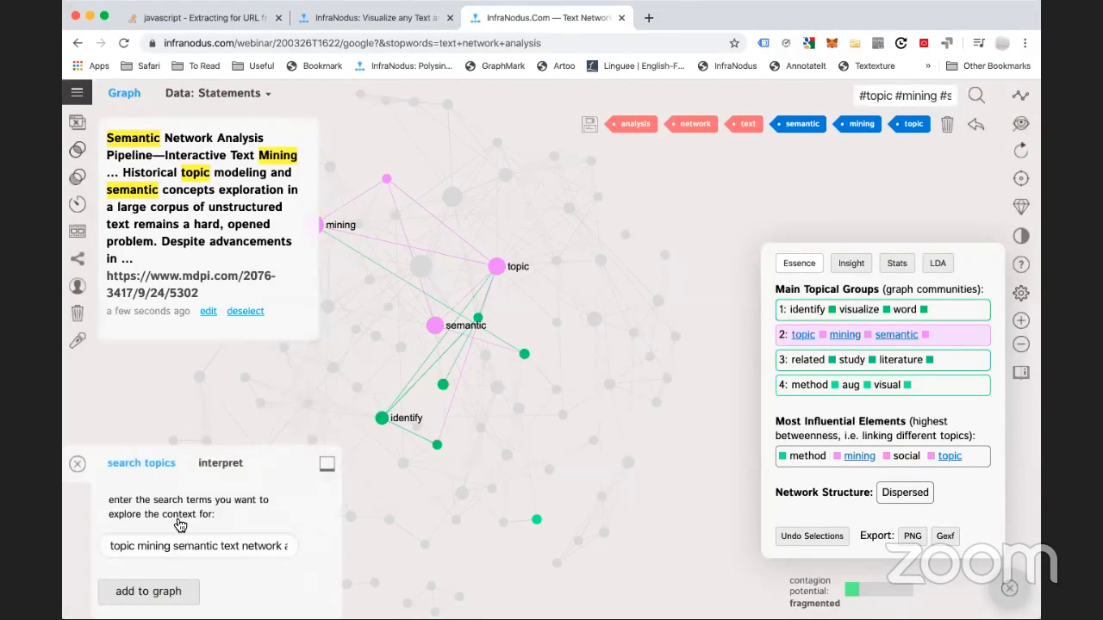
click(230, 461)
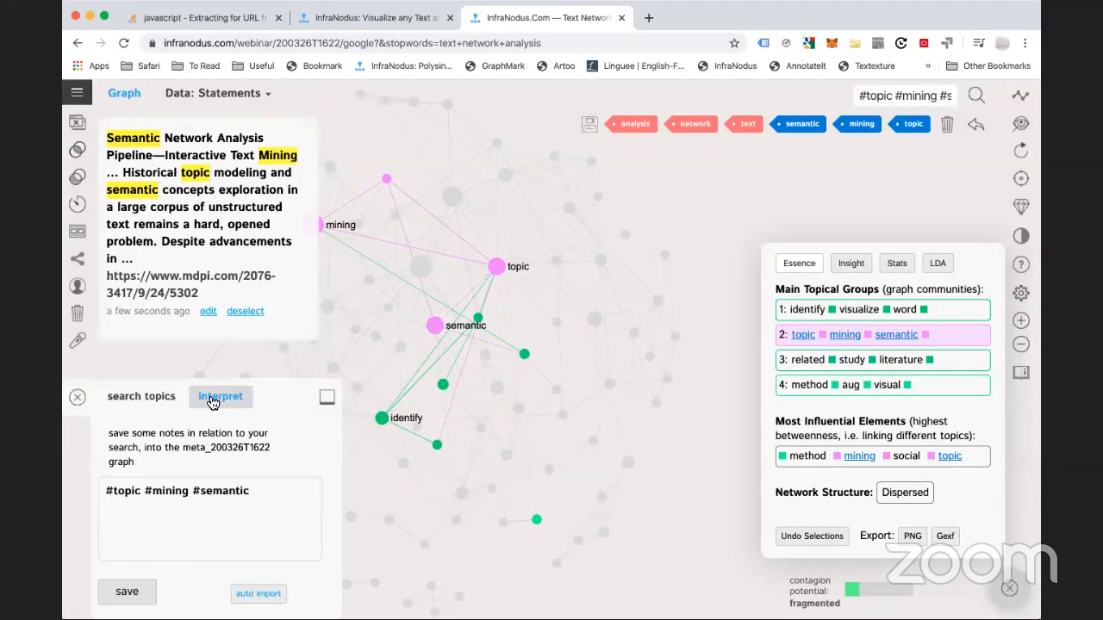
click(125, 595)
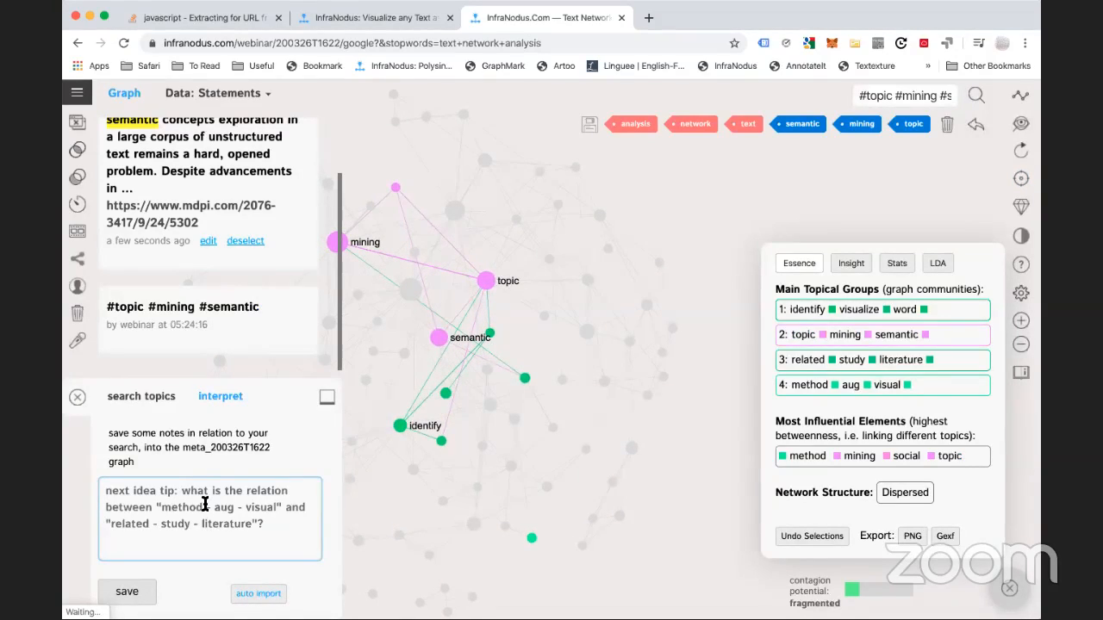
Filter to the related–study–literature group, highlight a statement, then hide the statements and clear the filter
click(160, 404)
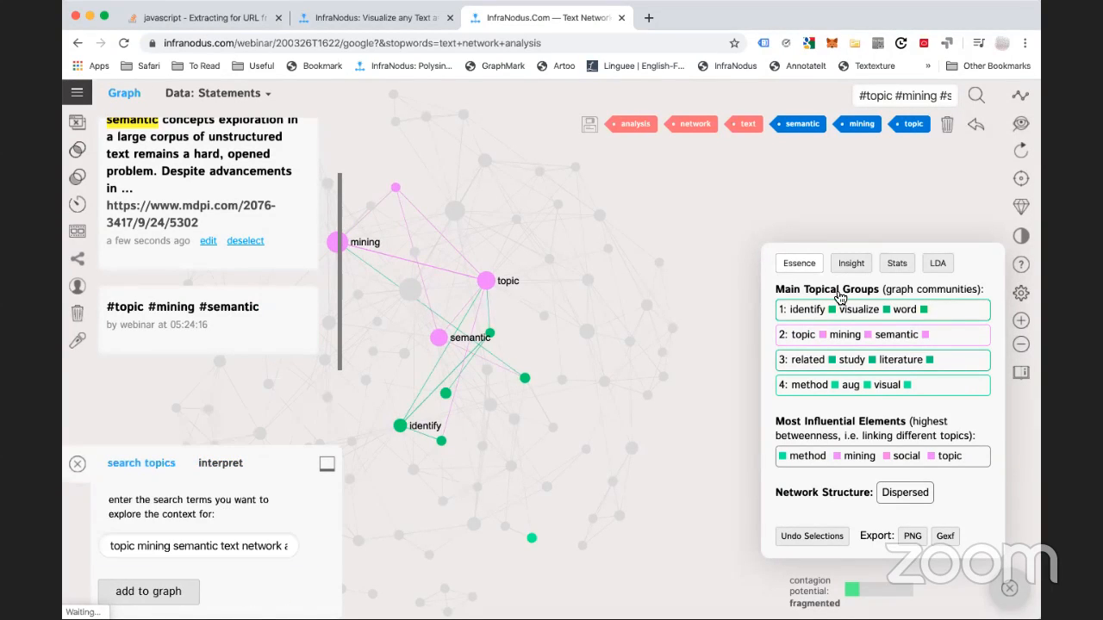
click(952, 360)
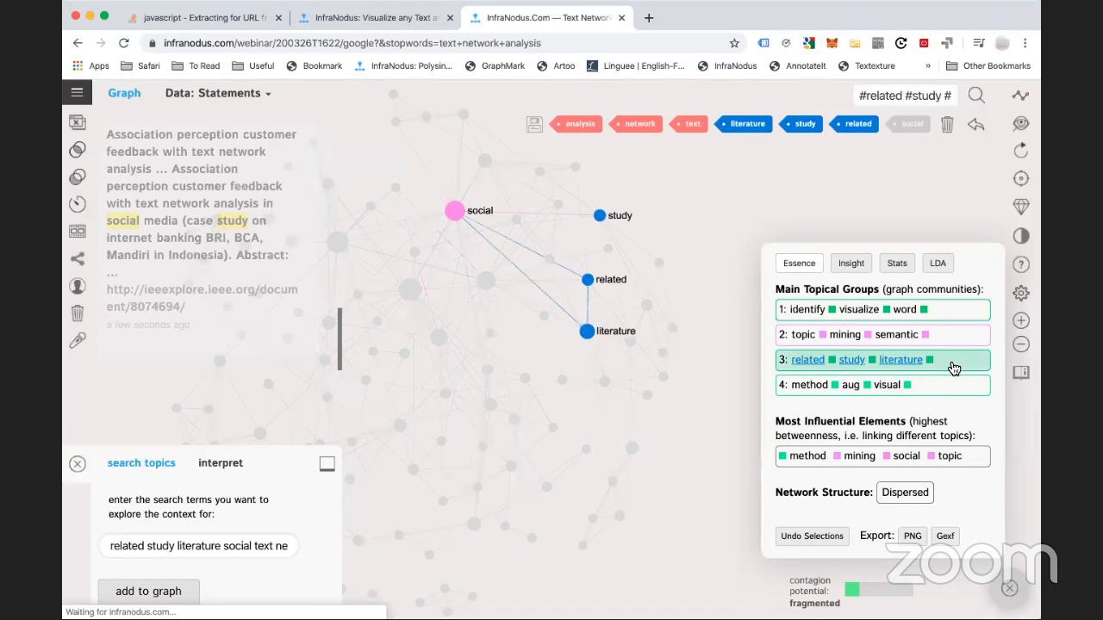
click(194, 190)
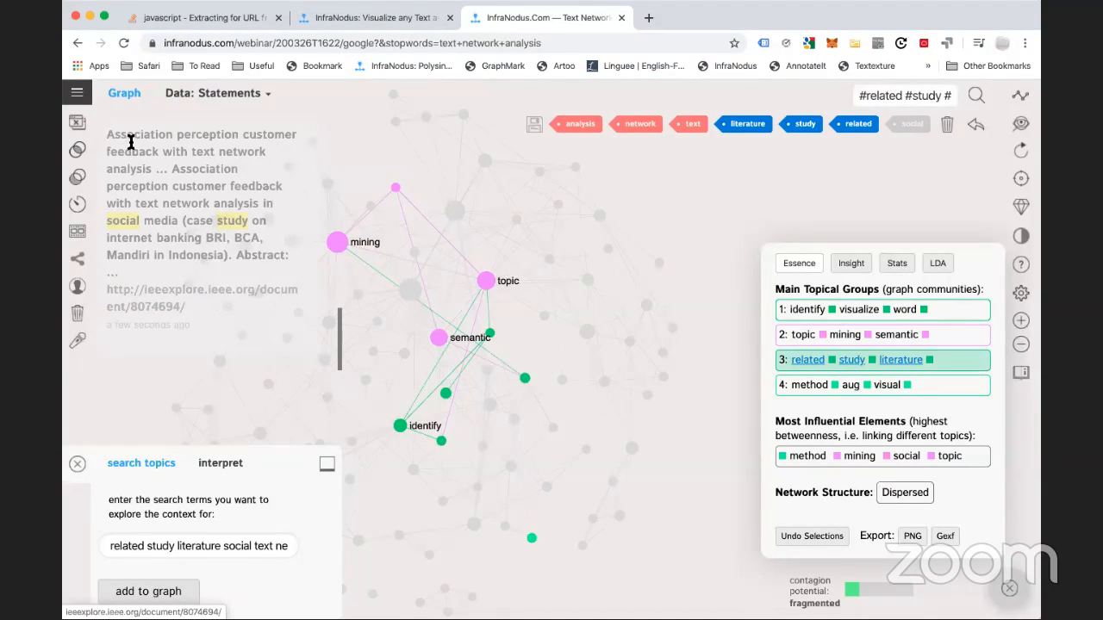
click(77, 121)
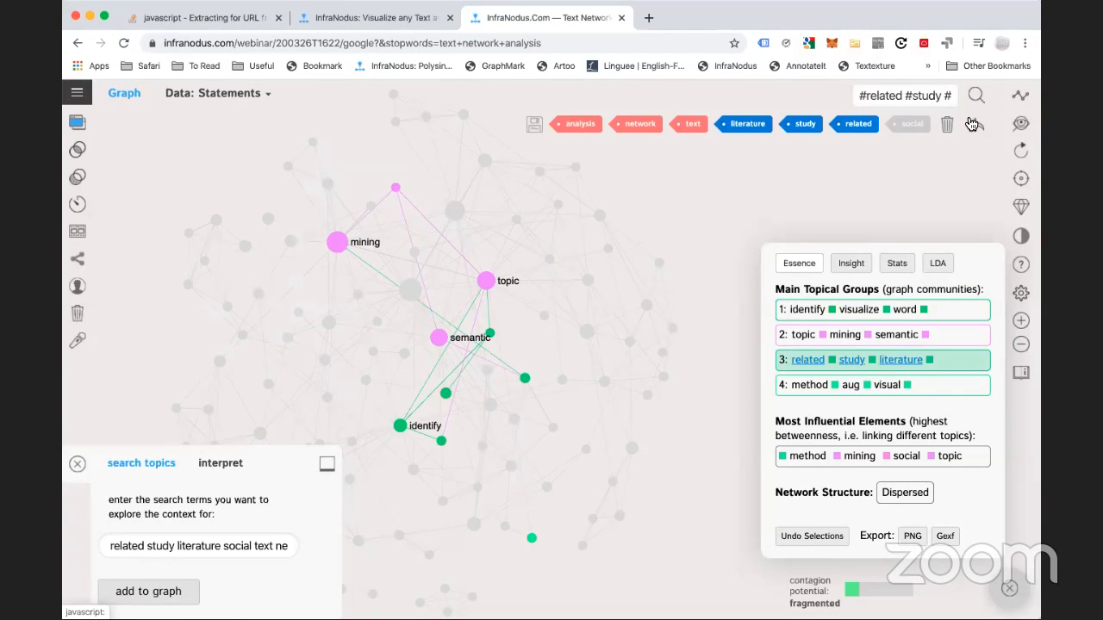
click(971, 124)
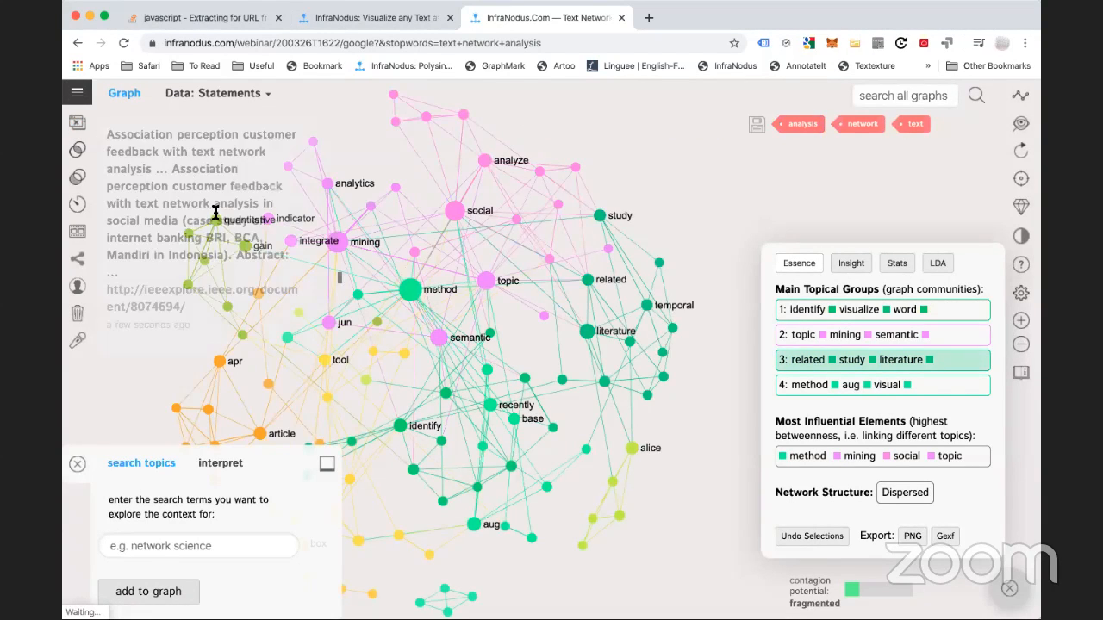
scroll(226, 245, up, 20)
scroll(228, 245, down, 10)
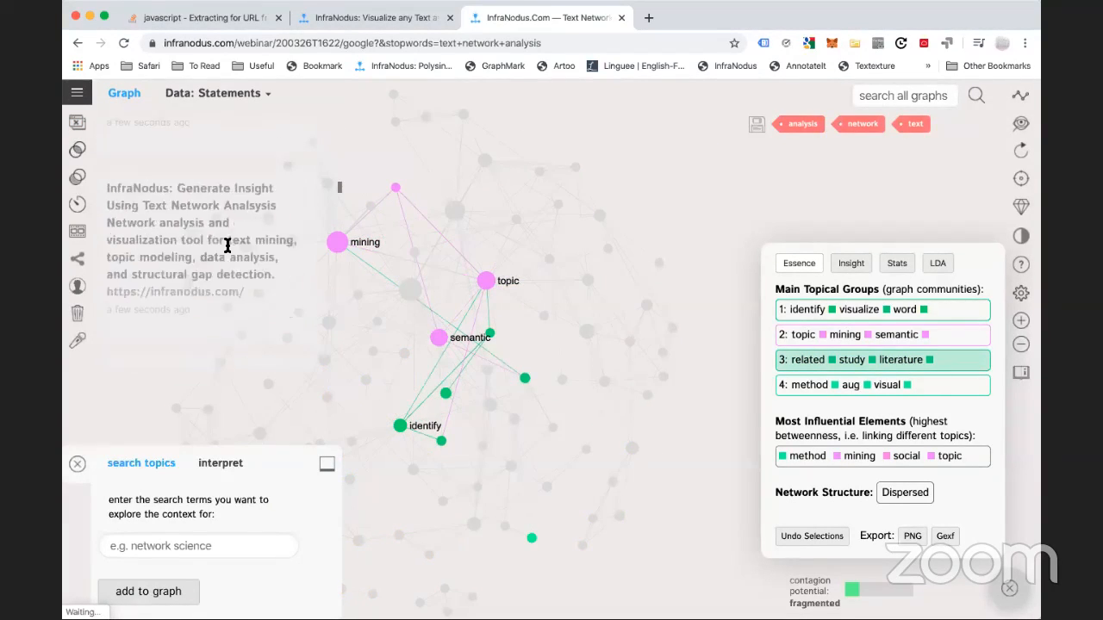
scroll(226, 246, down, 15)
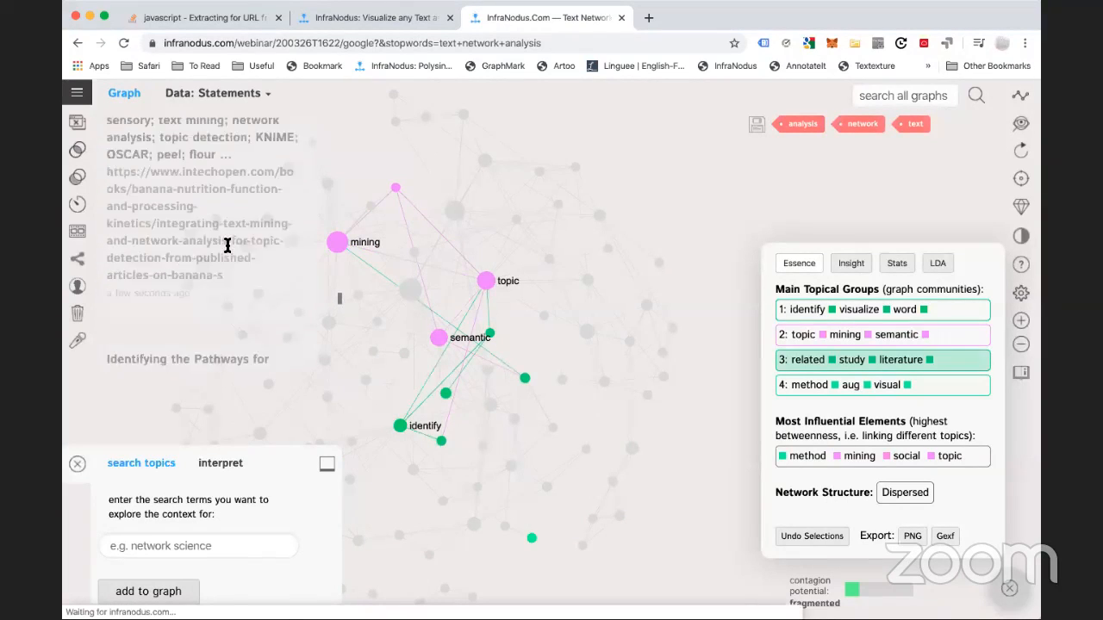
scroll(228, 246, up, 6)
scroll(227, 245, down, 3)
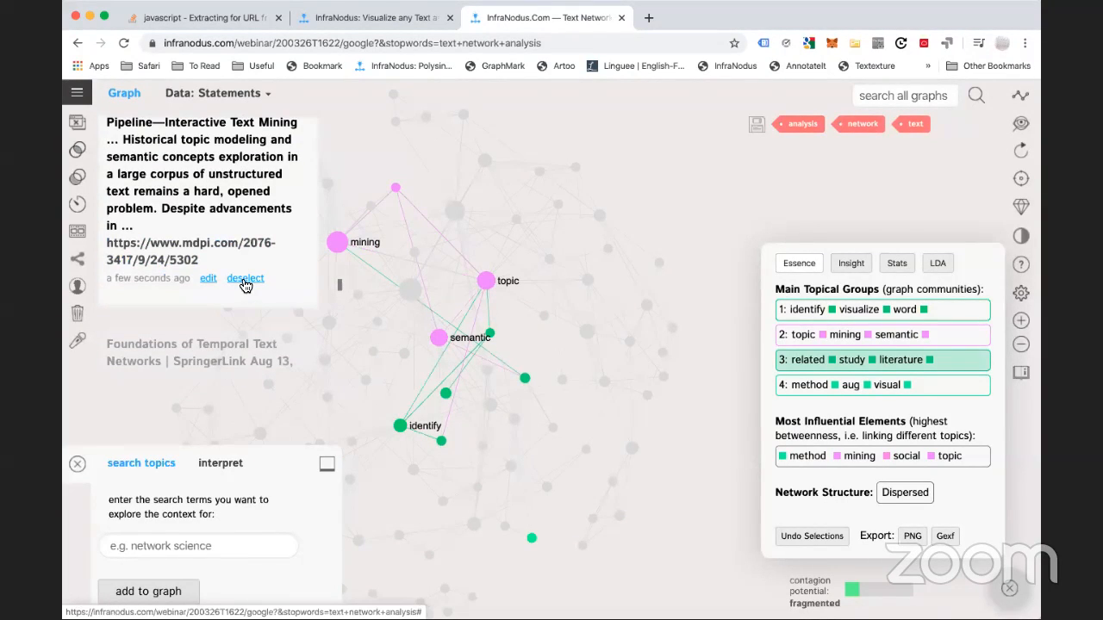
Reapply the related–study–literature filter and open the frailty statement's plos.org article link
click(955, 366)
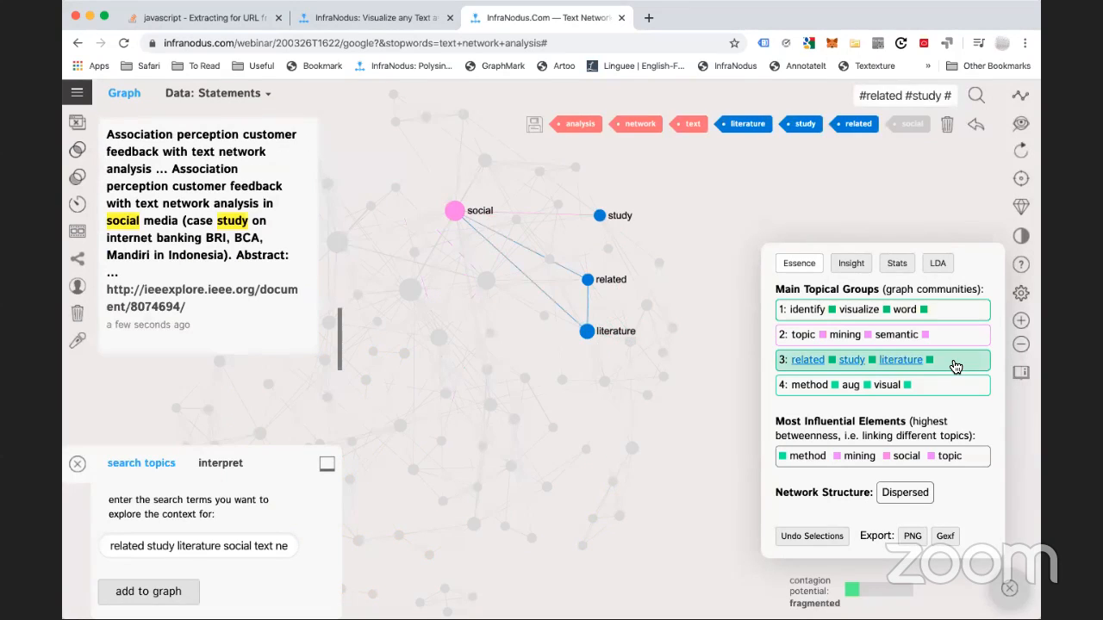
click(955, 365)
click(952, 367)
scroll(145, 200, up, 2)
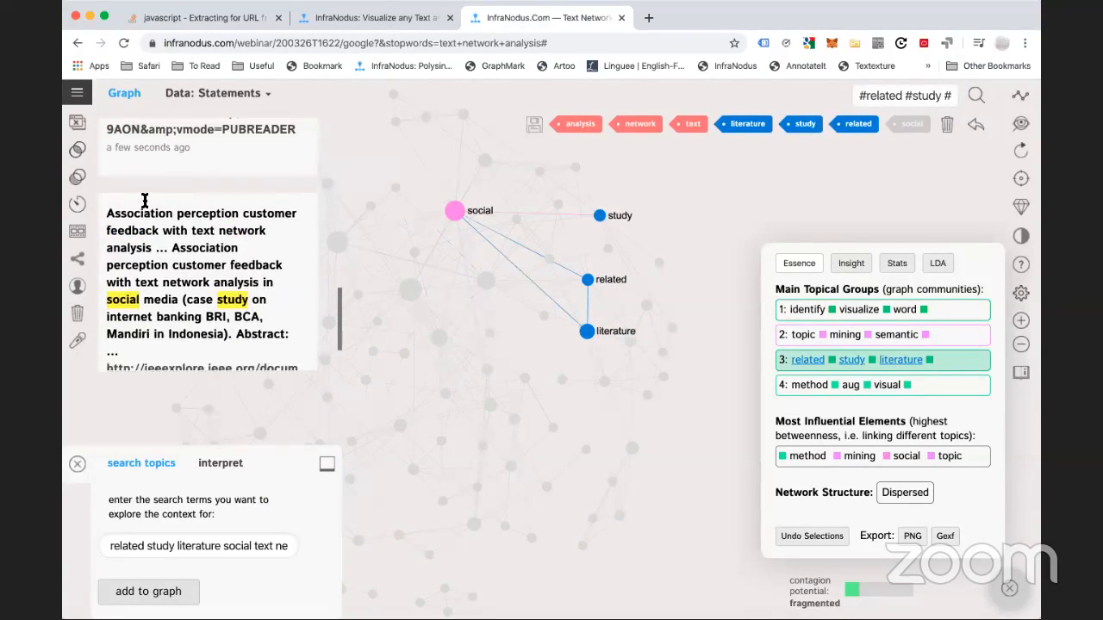
scroll(145, 200, up, 10)
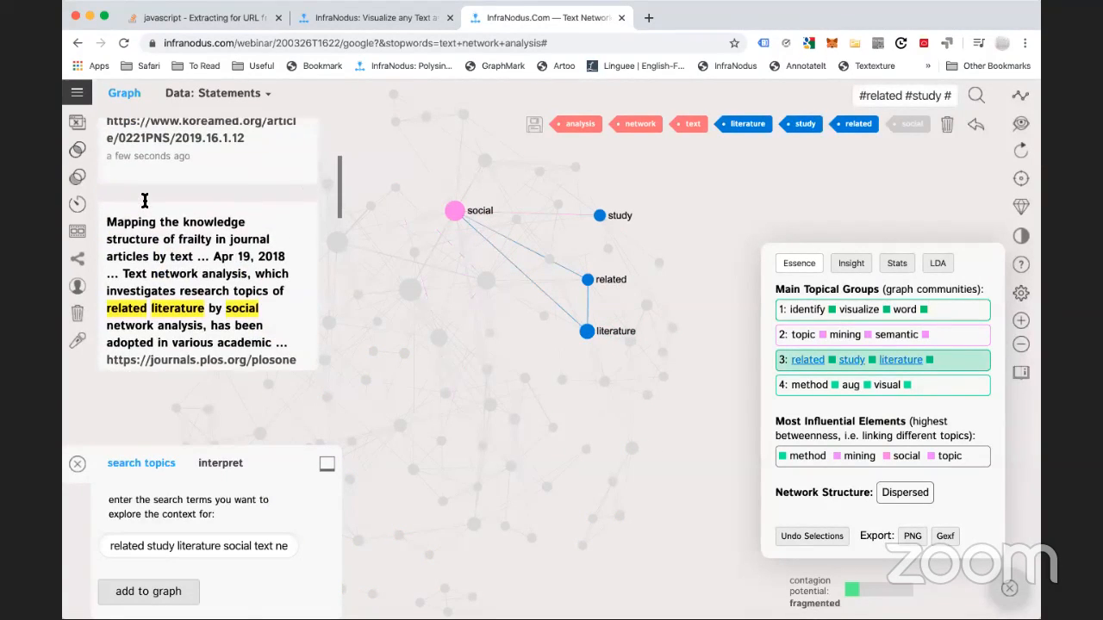
scroll(145, 199, down, 2)
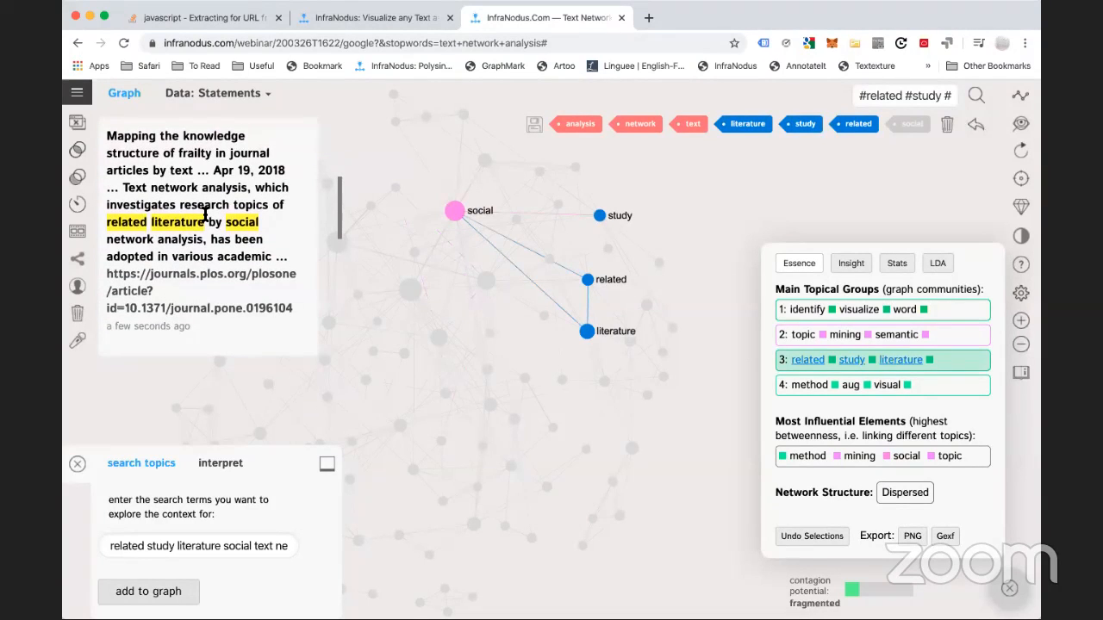
scroll(205, 214, up, 2)
scroll(186, 276, down, 2)
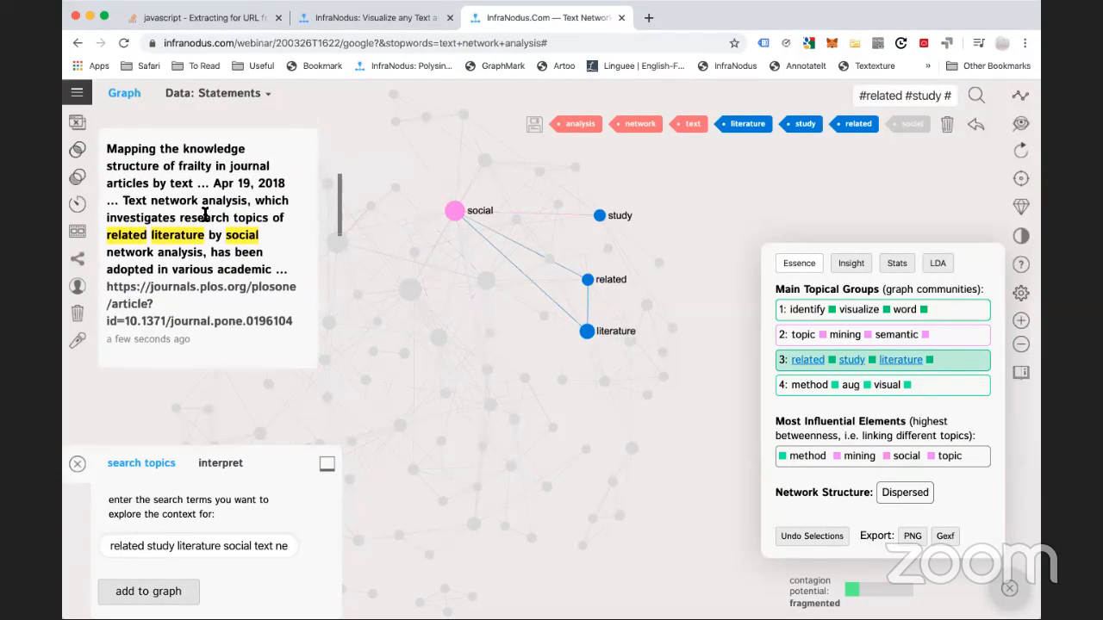
click(181, 290)
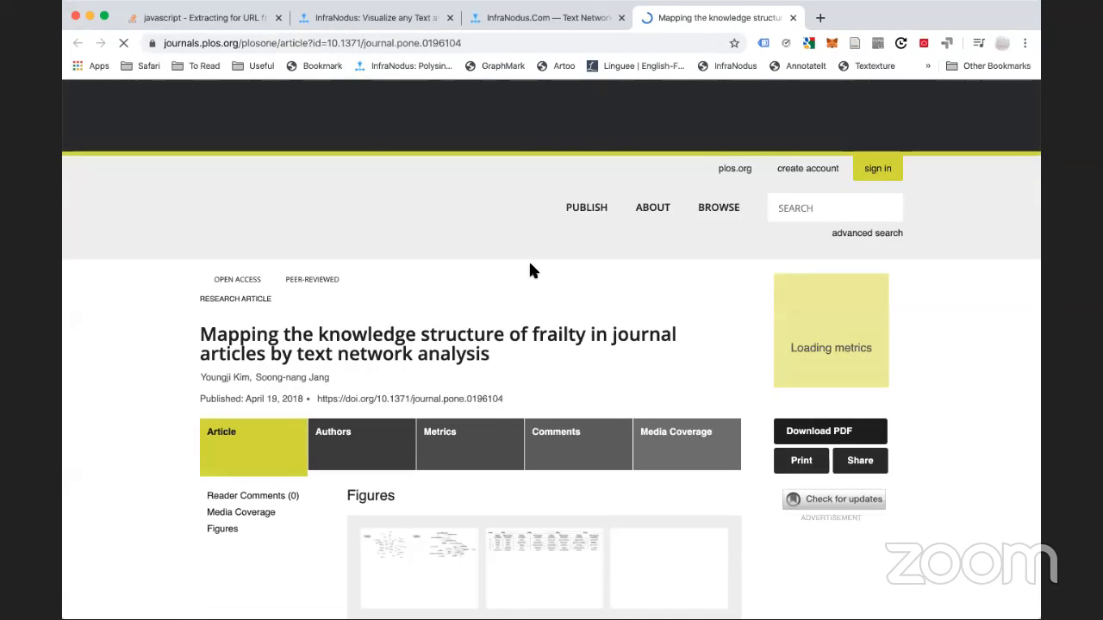
Skim the PLOS ONE frailty article, then return to the InfraNodus graph tab
scroll(463, 370, down, 5)
scroll(462, 370, down, 5)
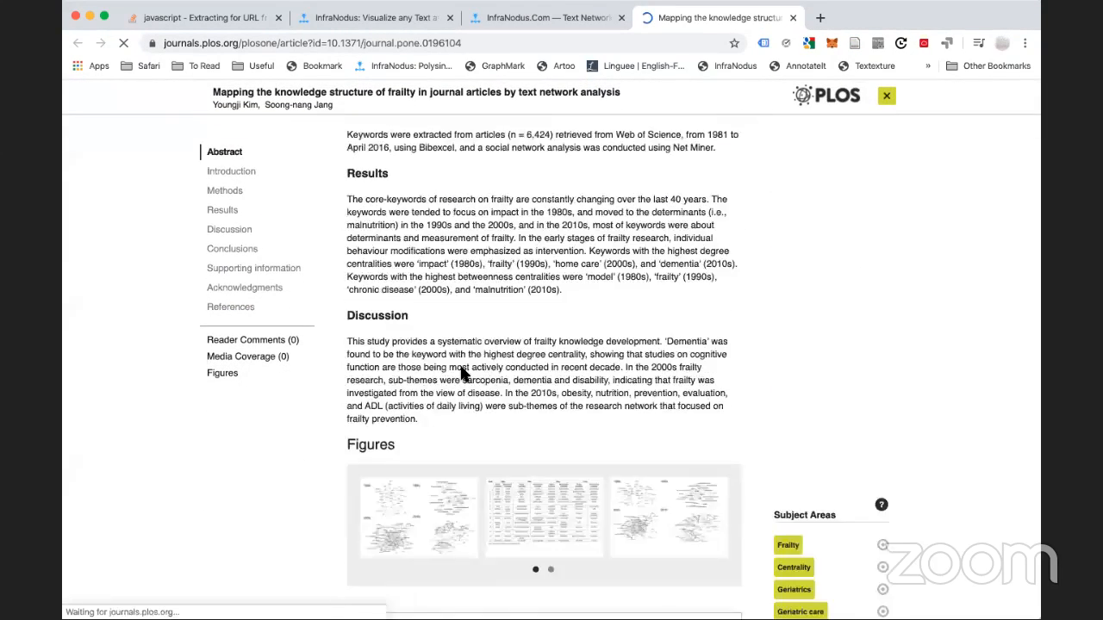
scroll(462, 377, down, 2)
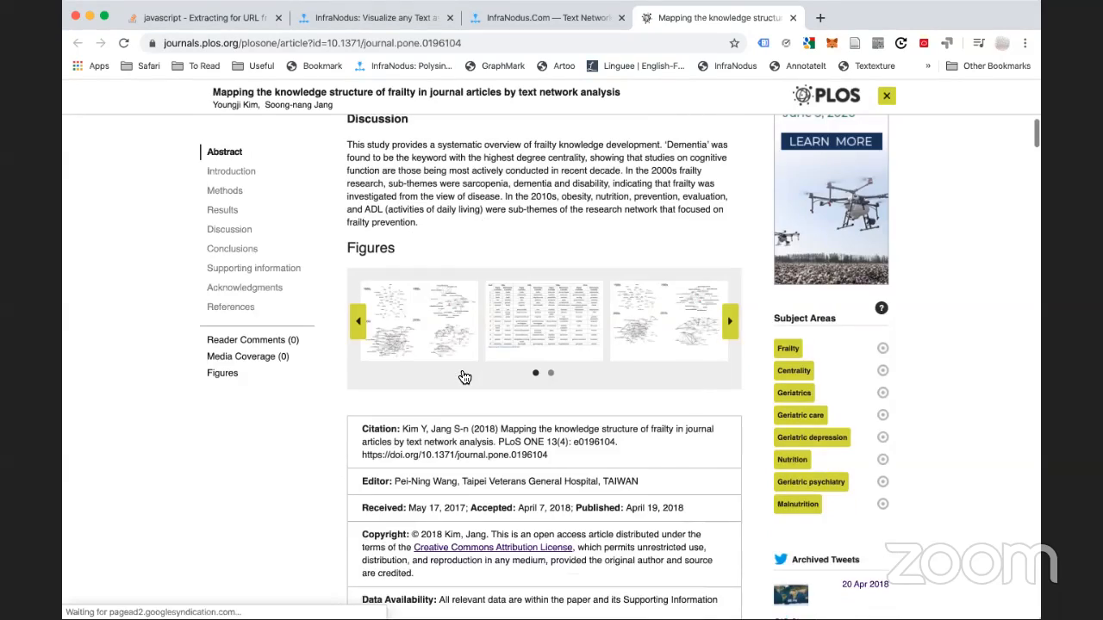
scroll(460, 370, up, 6)
scroll(637, 84, up, 5)
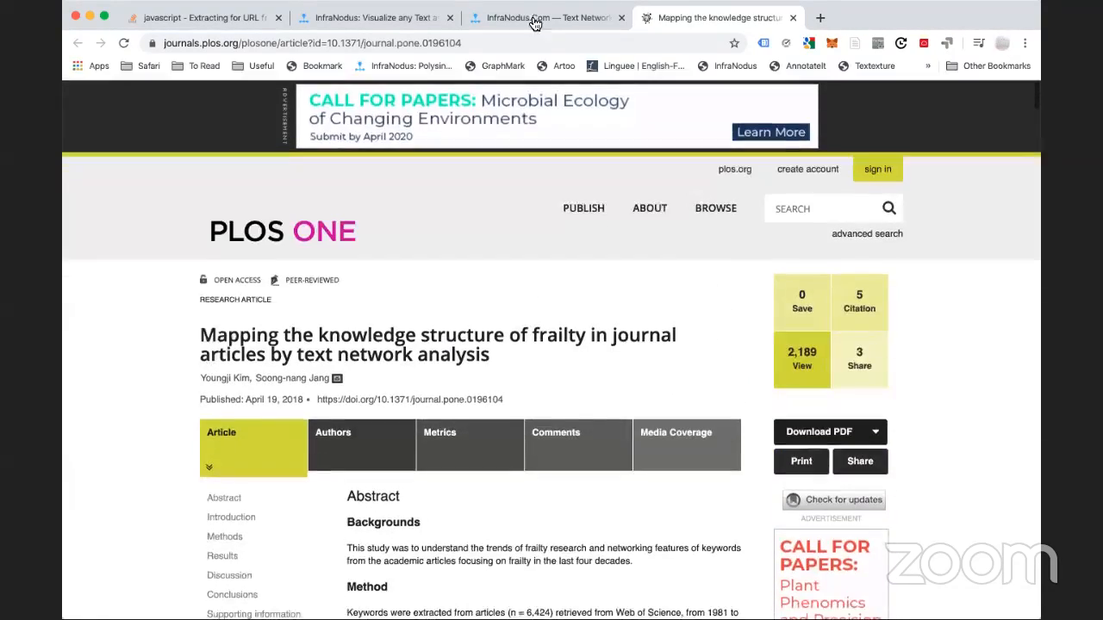
click(548, 18)
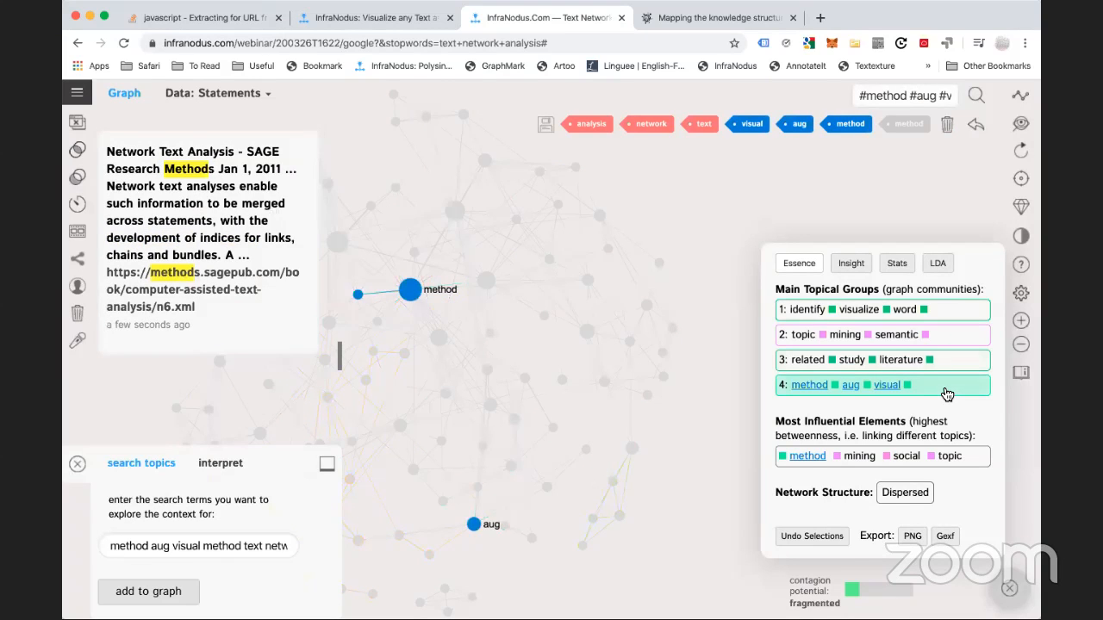
Clear the method–aug–visual group filter, then select the word aug and delete it
click(947, 393)
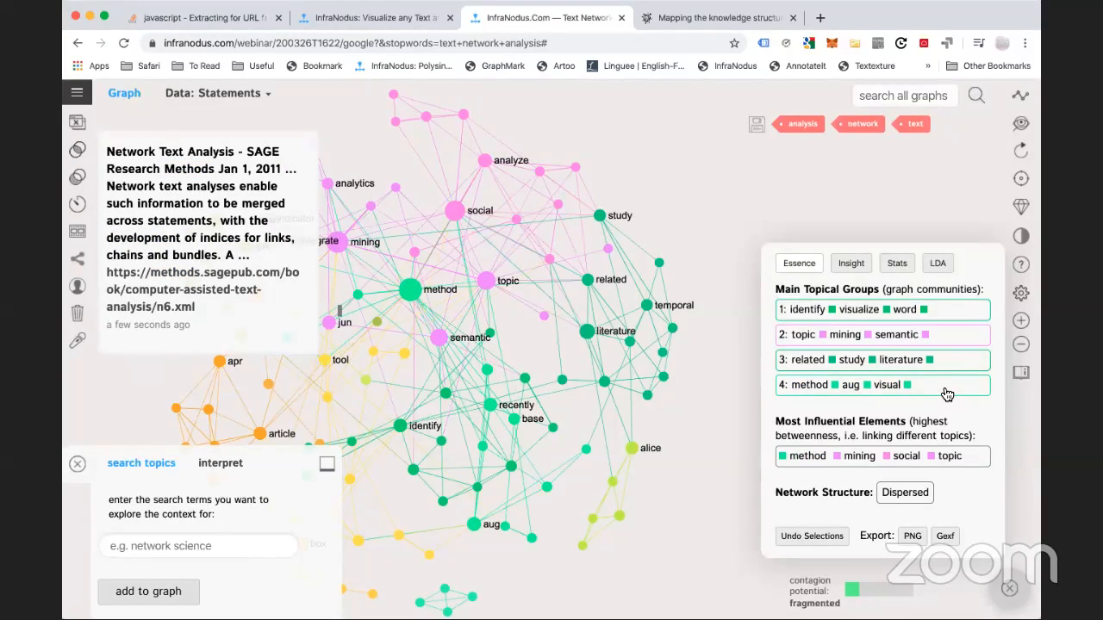
click(851, 387)
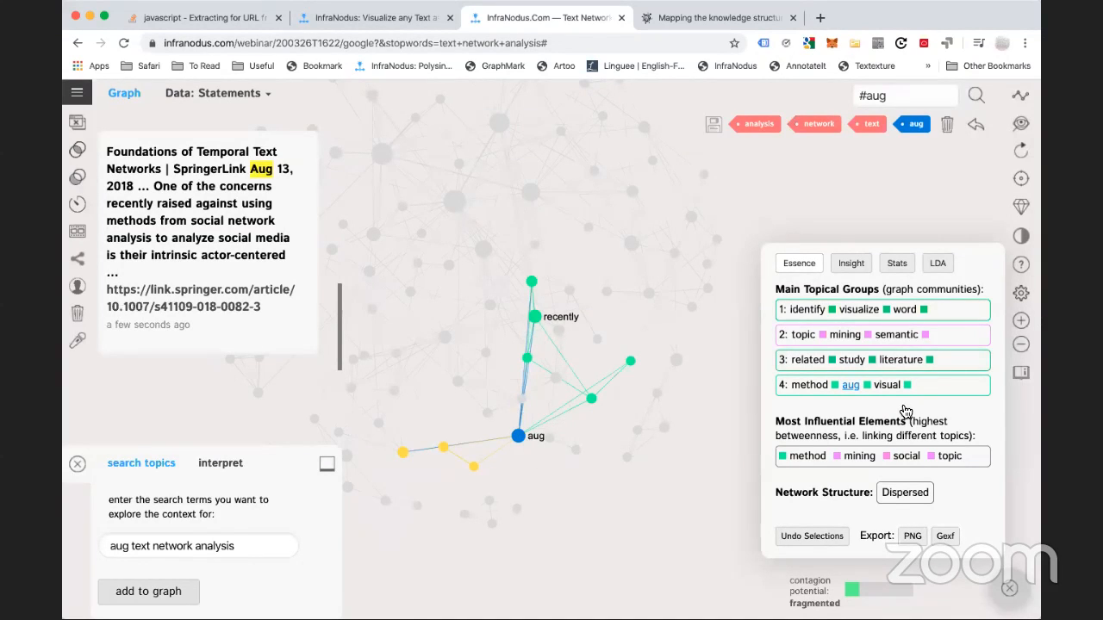
click(948, 128)
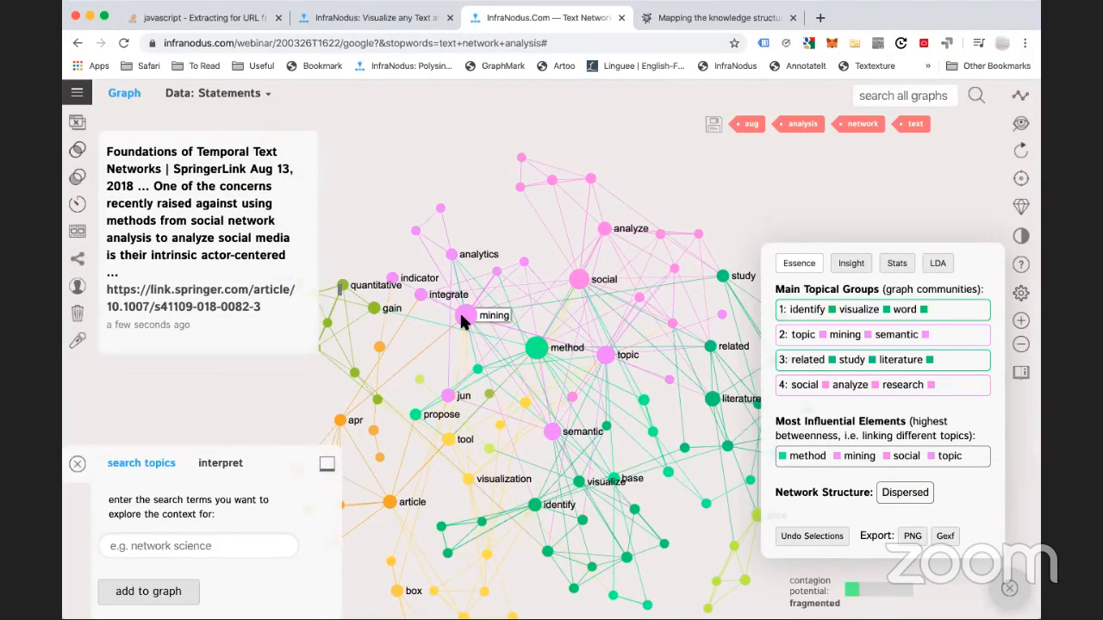
Remove the mining, topic and semantic nodes, then the jan node, from the graph
click(463, 317)
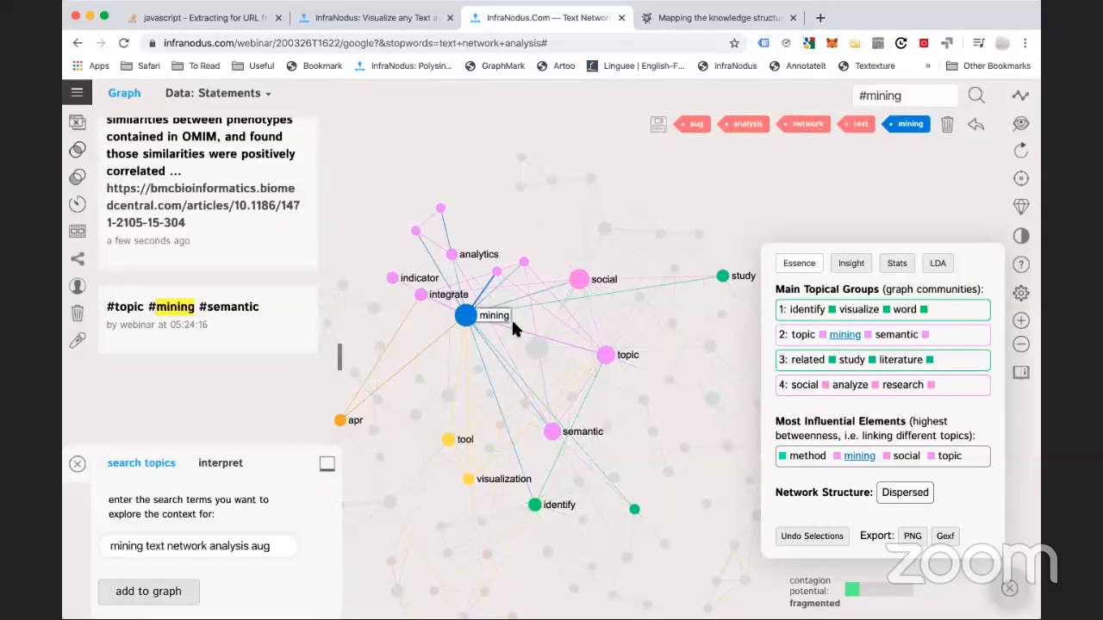
click(605, 355)
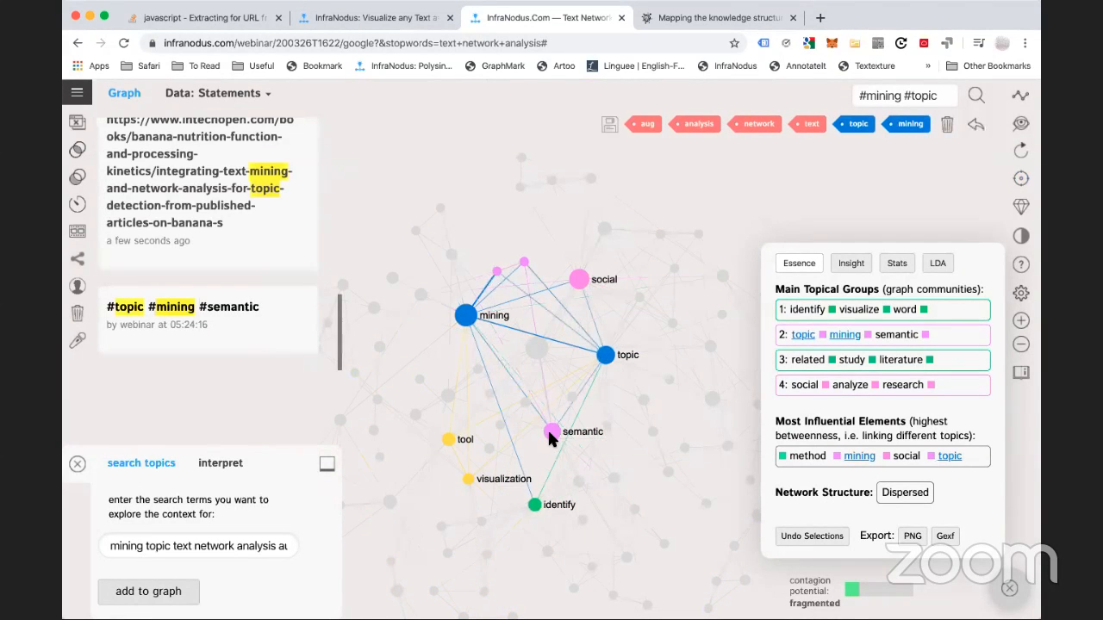
click(551, 434)
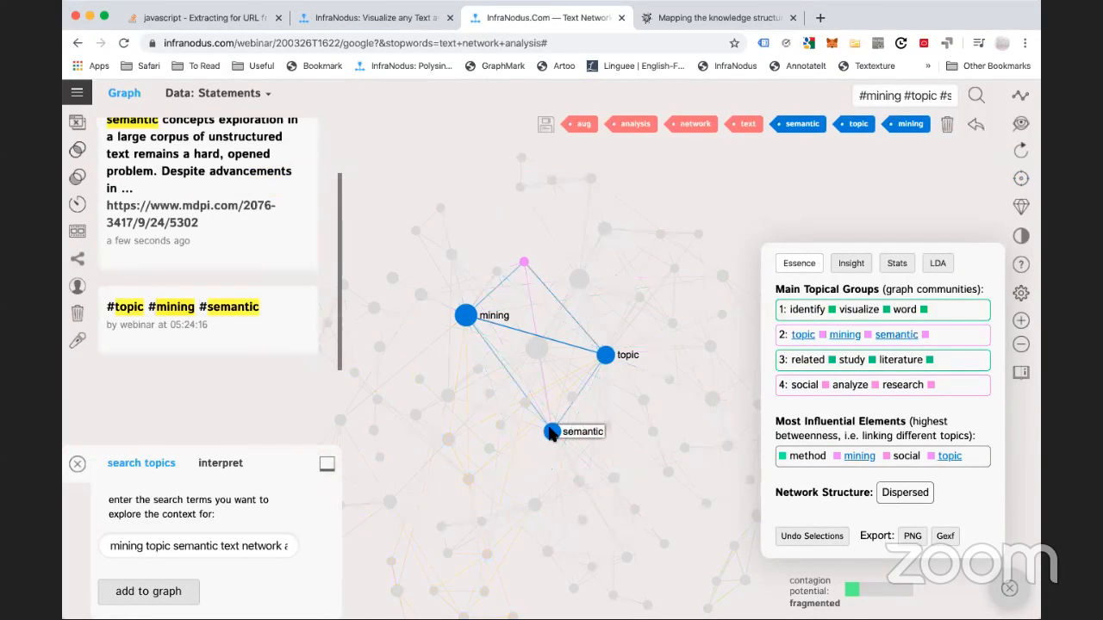
click(948, 126)
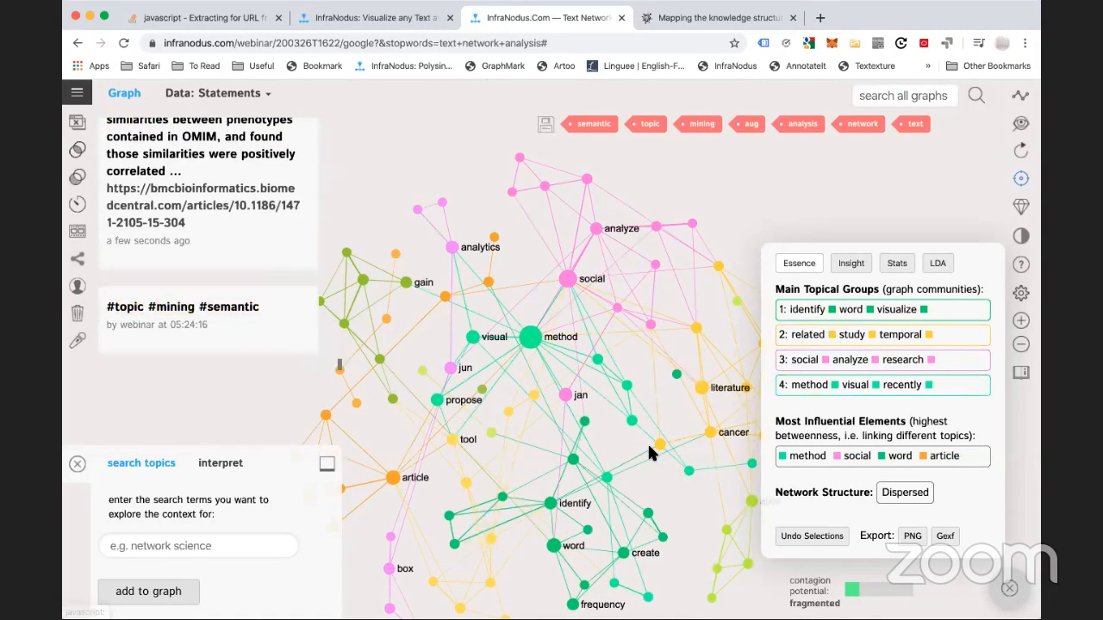
click(519, 301)
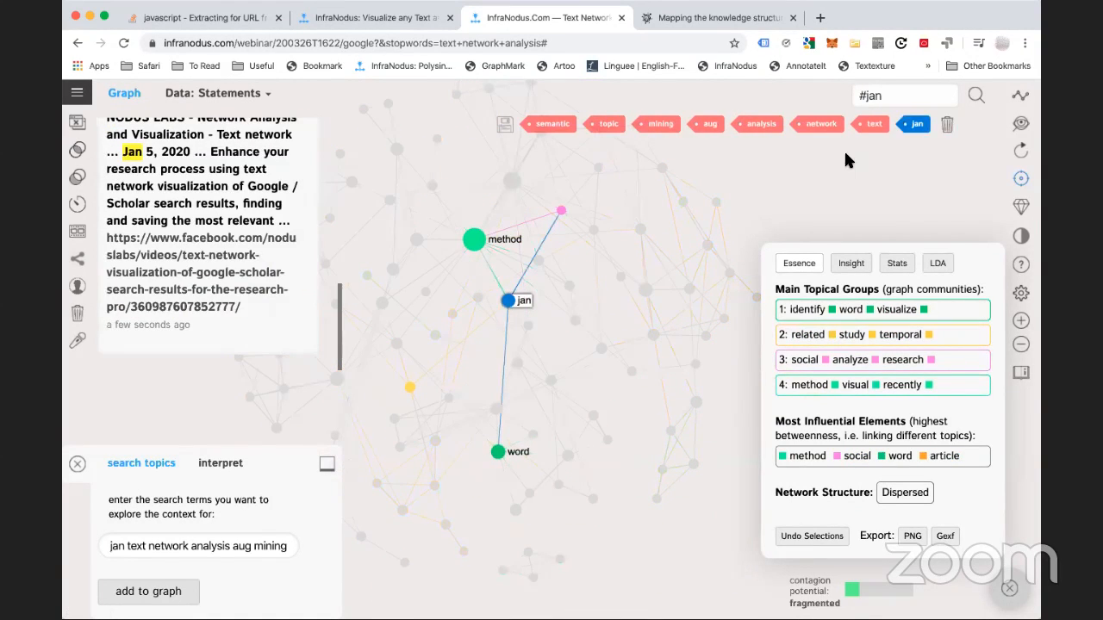
click(949, 126)
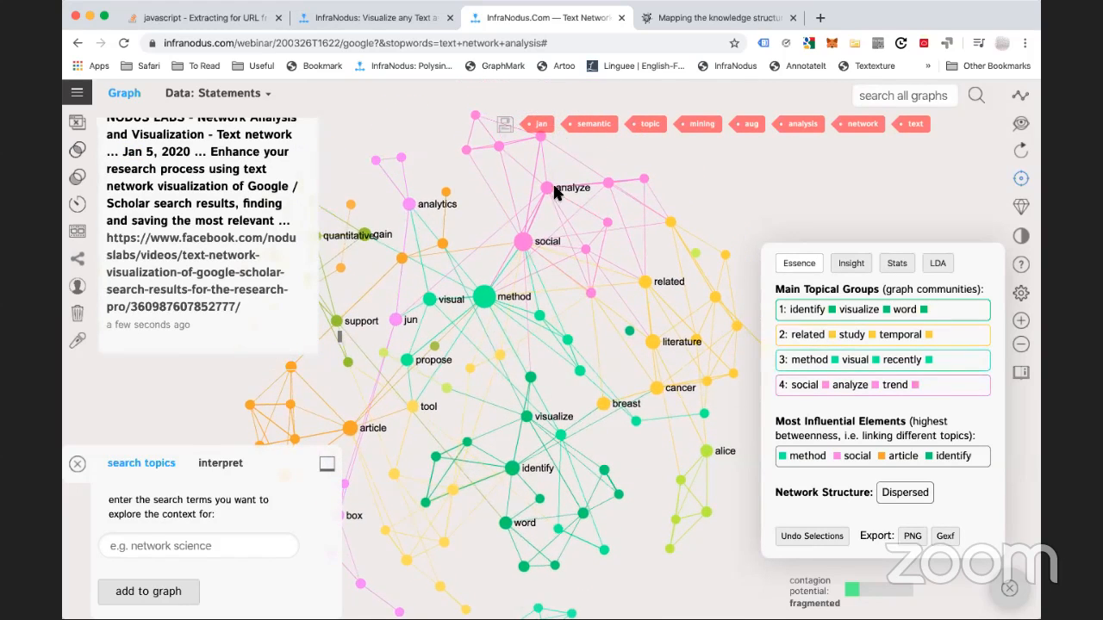
Try selecting social with analyze and literature with related, then clear those selections
click(542, 189)
click(546, 187)
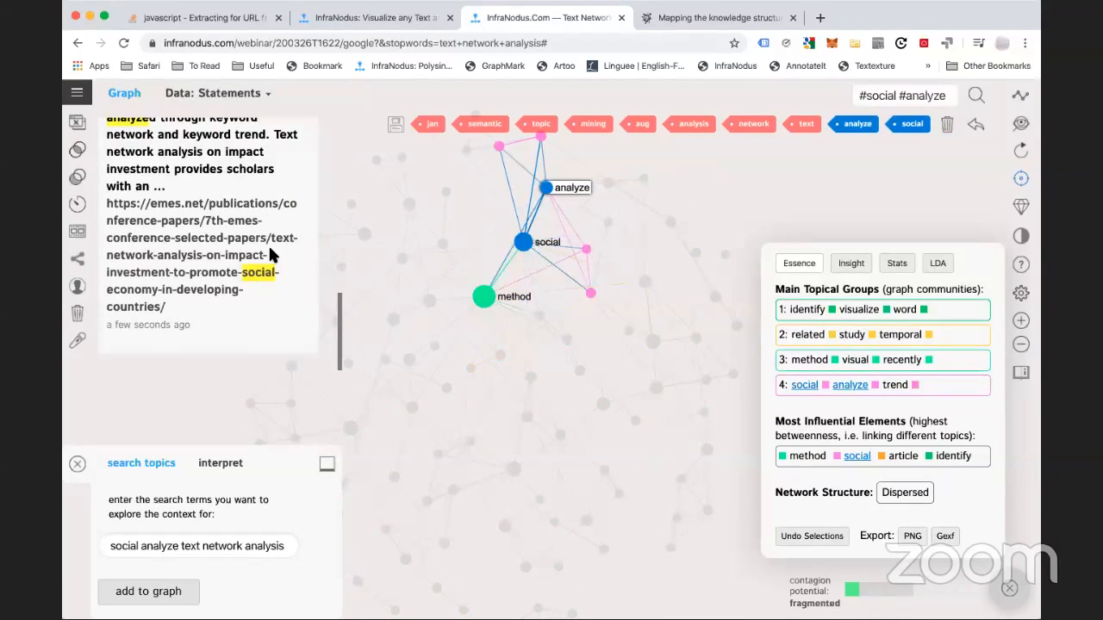
scroll(203, 215, up, 3)
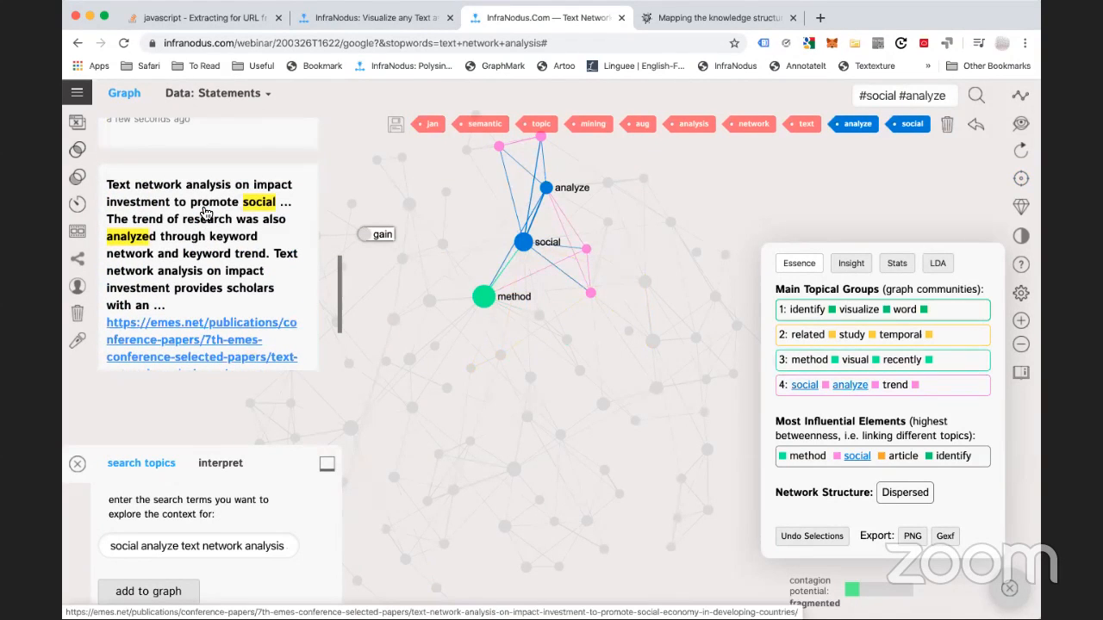
scroll(204, 213, up, 4)
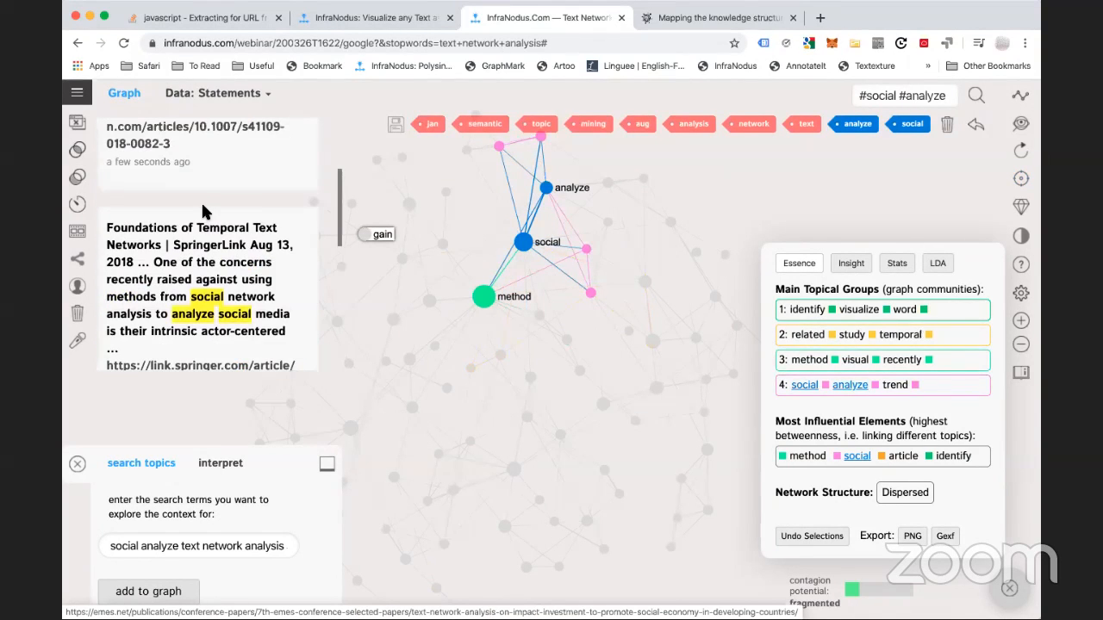
scroll(204, 211, down, 2)
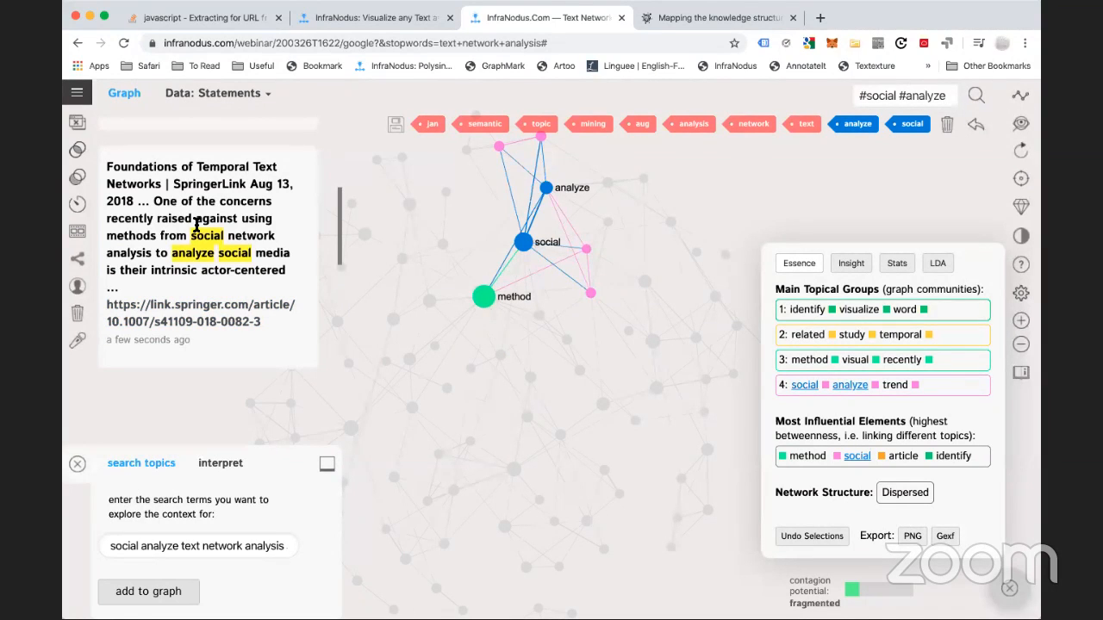
click(967, 127)
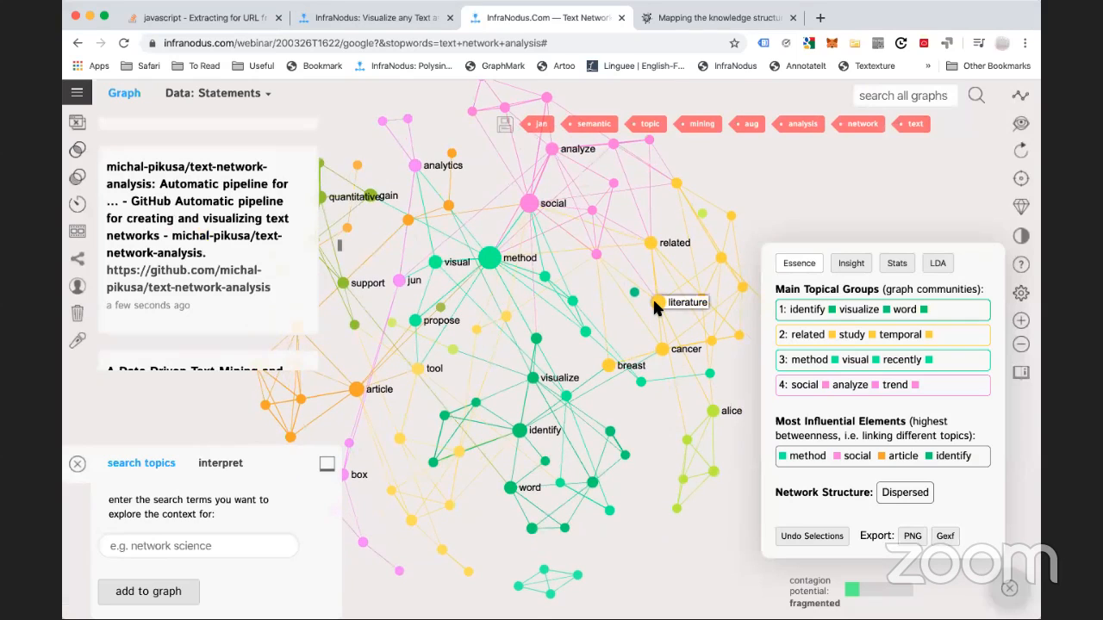
click(654, 304)
click(651, 242)
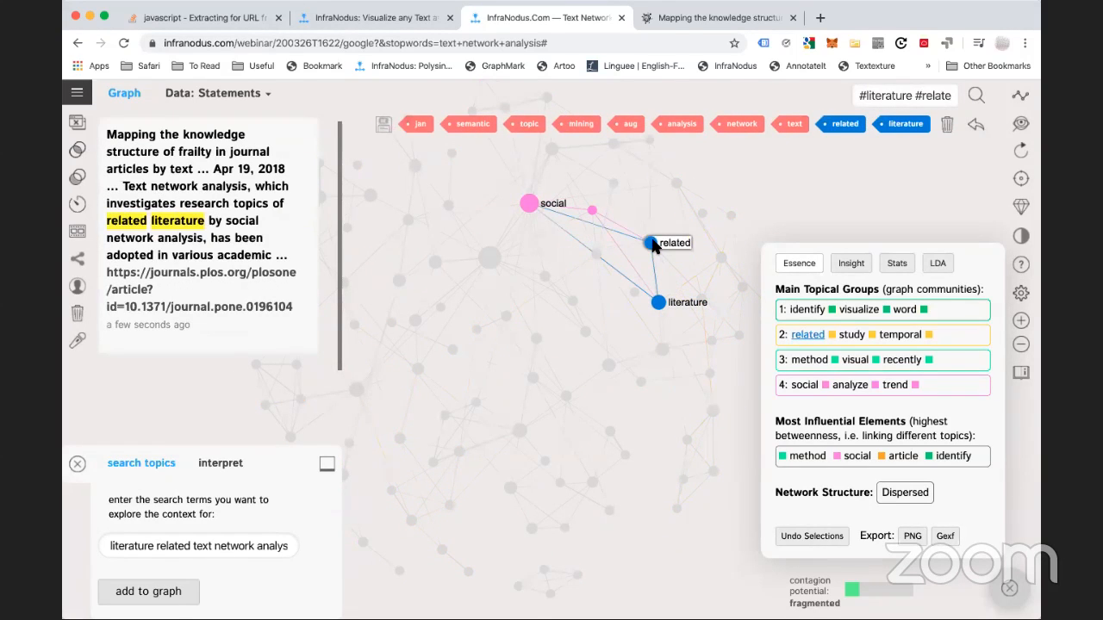
click(651, 243)
click(658, 302)
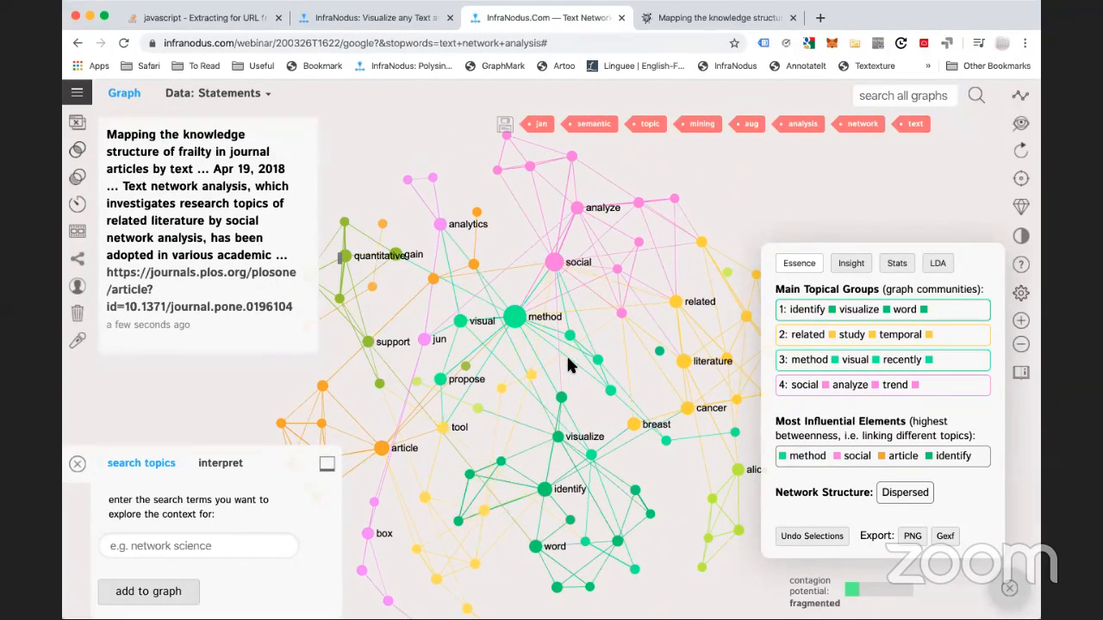
Remove the method and social nodes from the graph
click(514, 315)
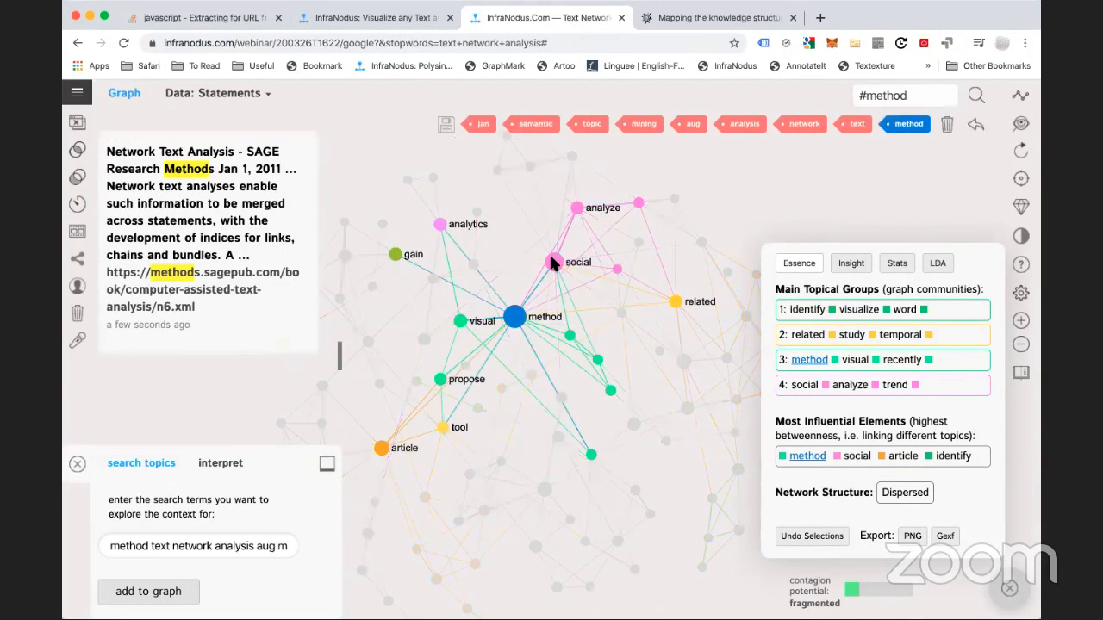
click(560, 262)
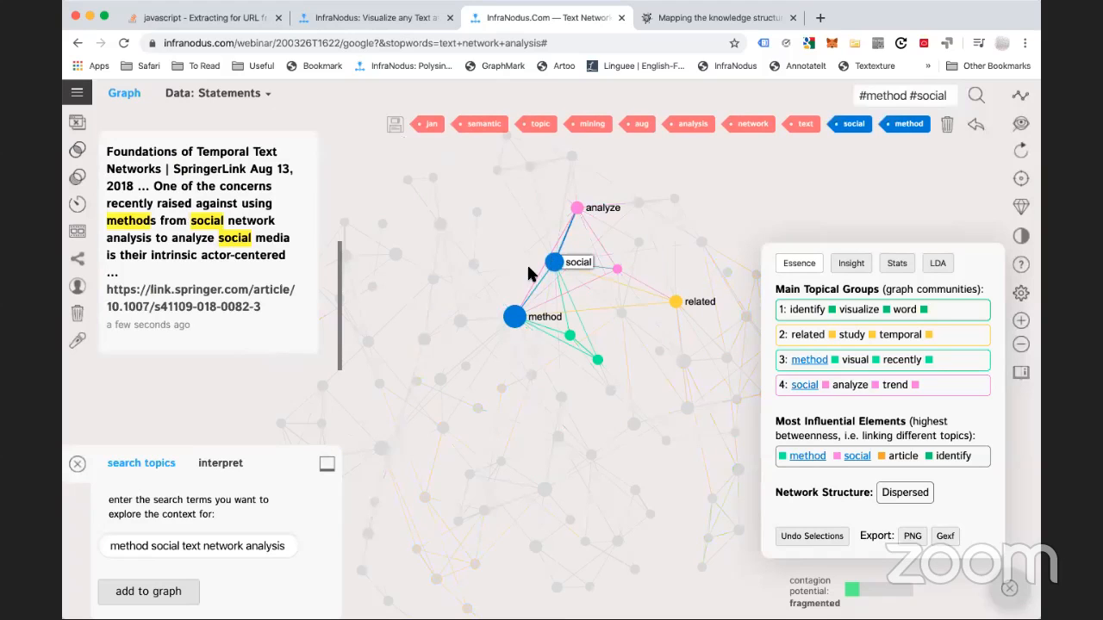
click(945, 128)
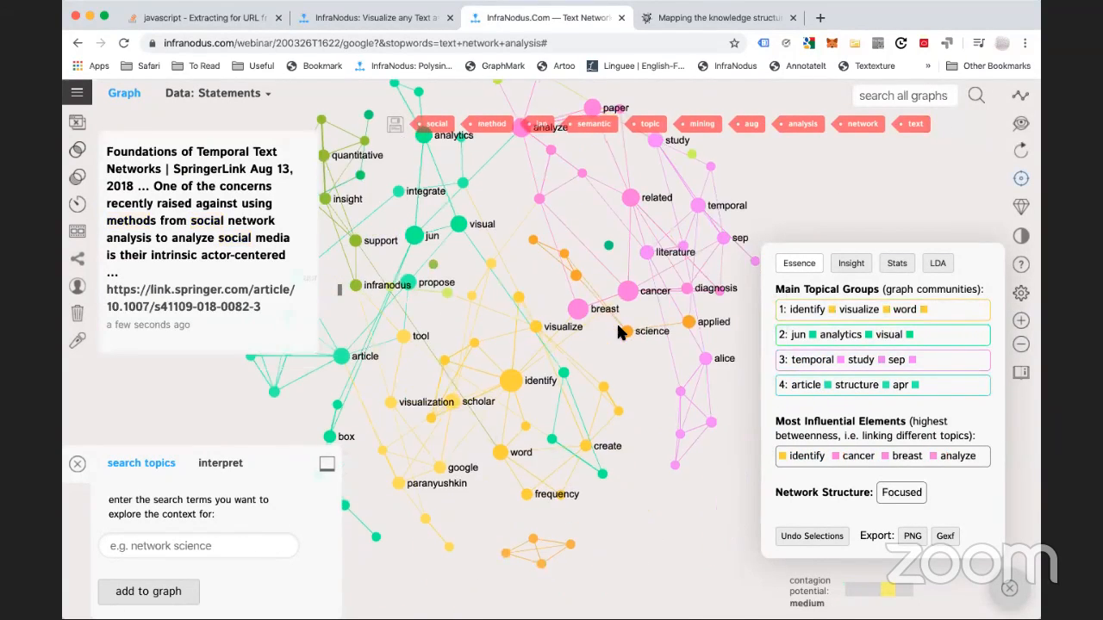
Restore text, network, mining, semantic, method and social, then hide text, network and analysis again
click(911, 129)
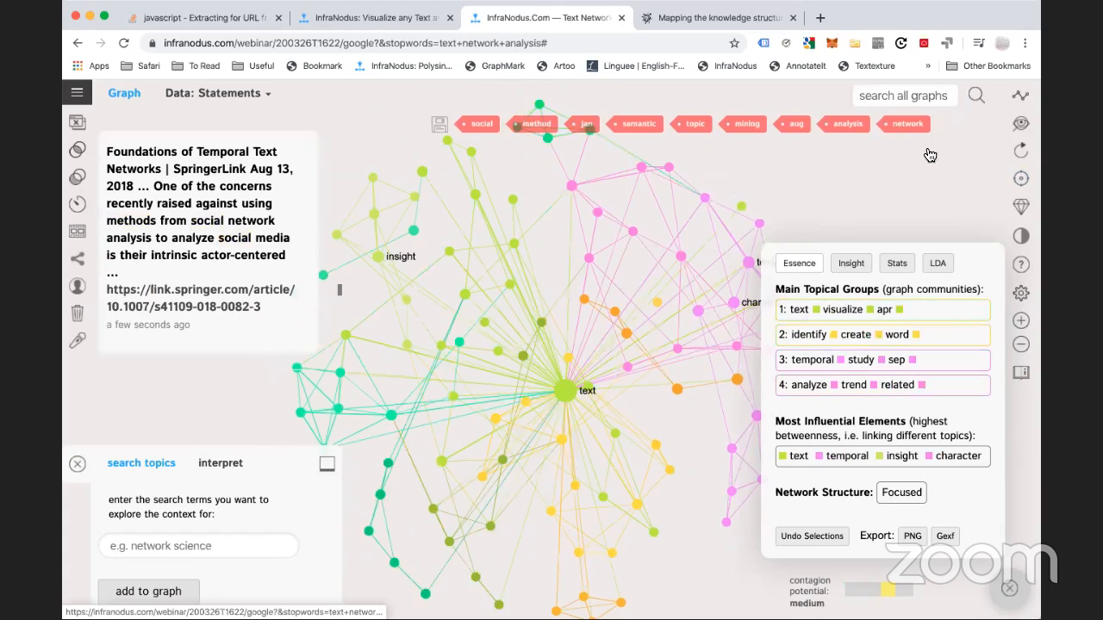
click(911, 129)
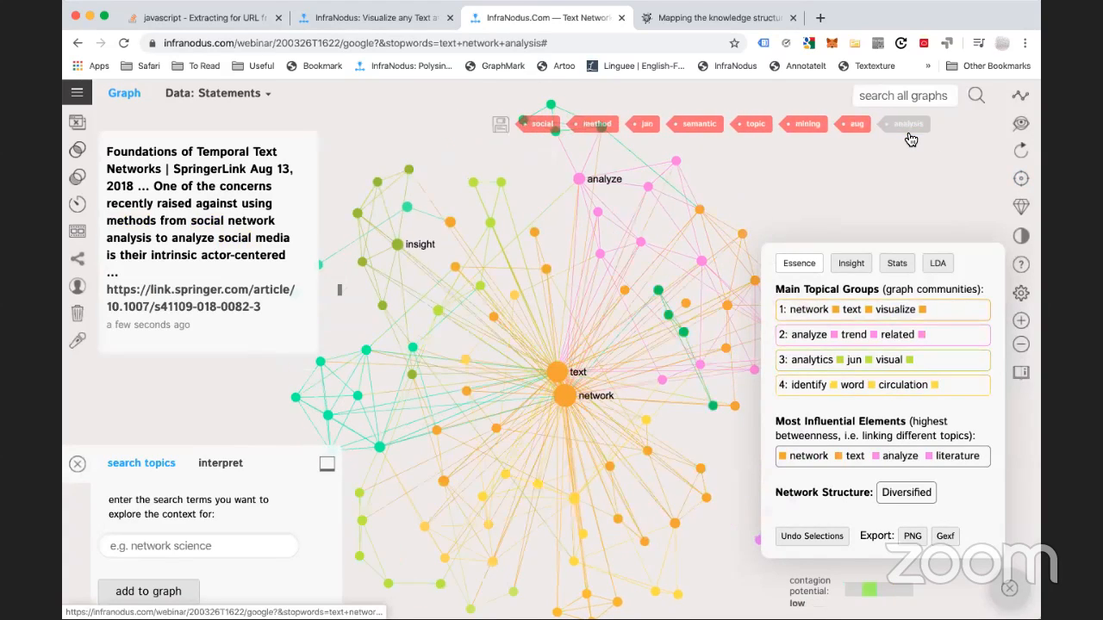
click(870, 133)
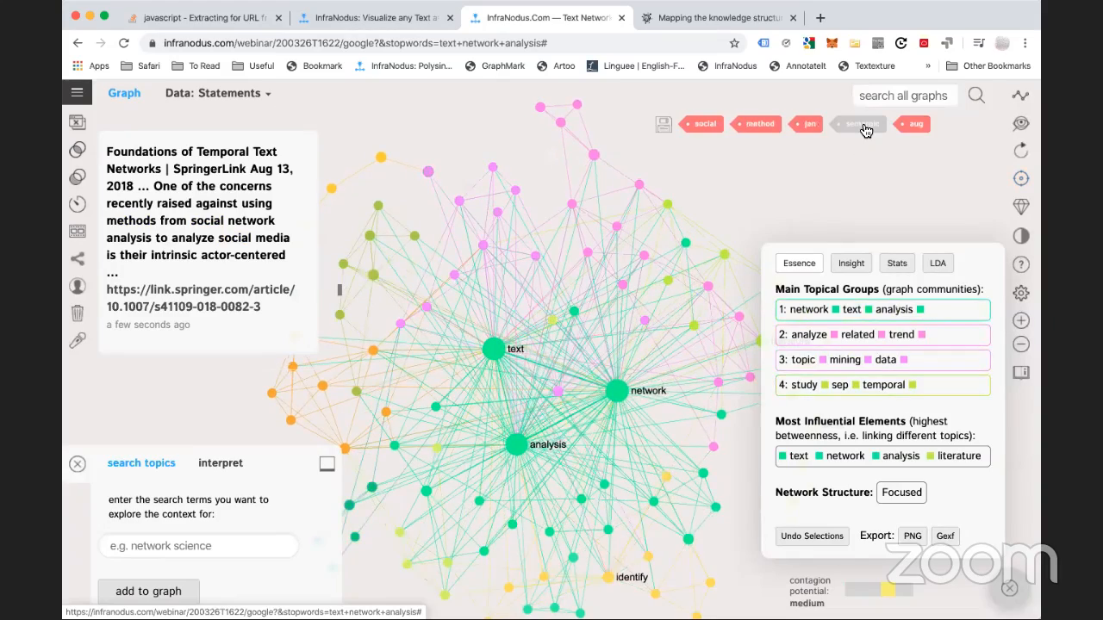
click(866, 129)
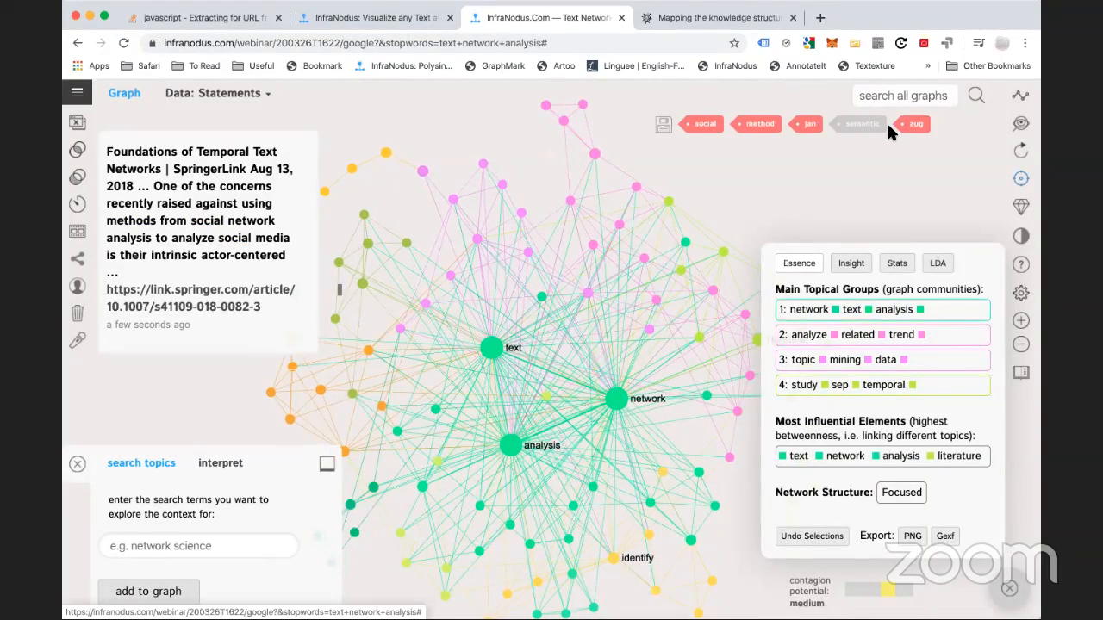
click(822, 134)
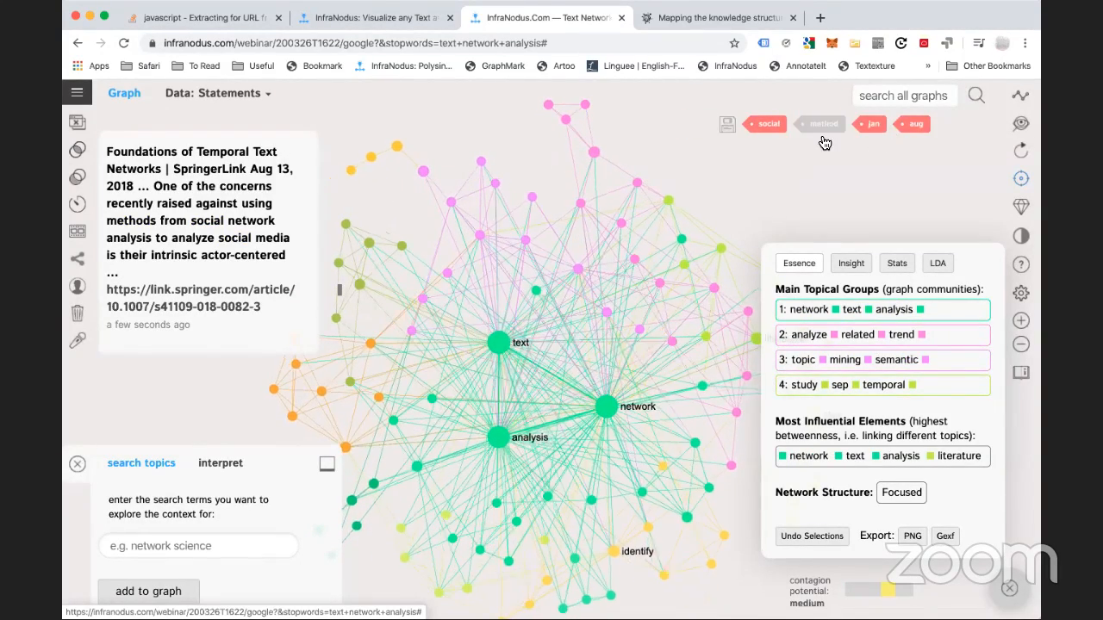
click(825, 126)
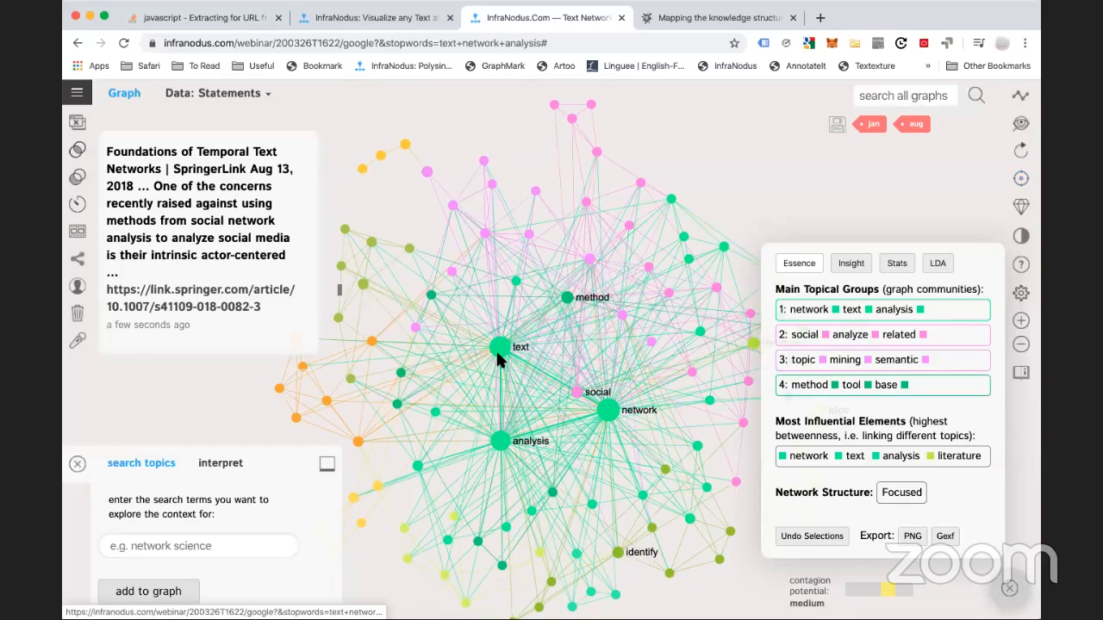
click(498, 442)
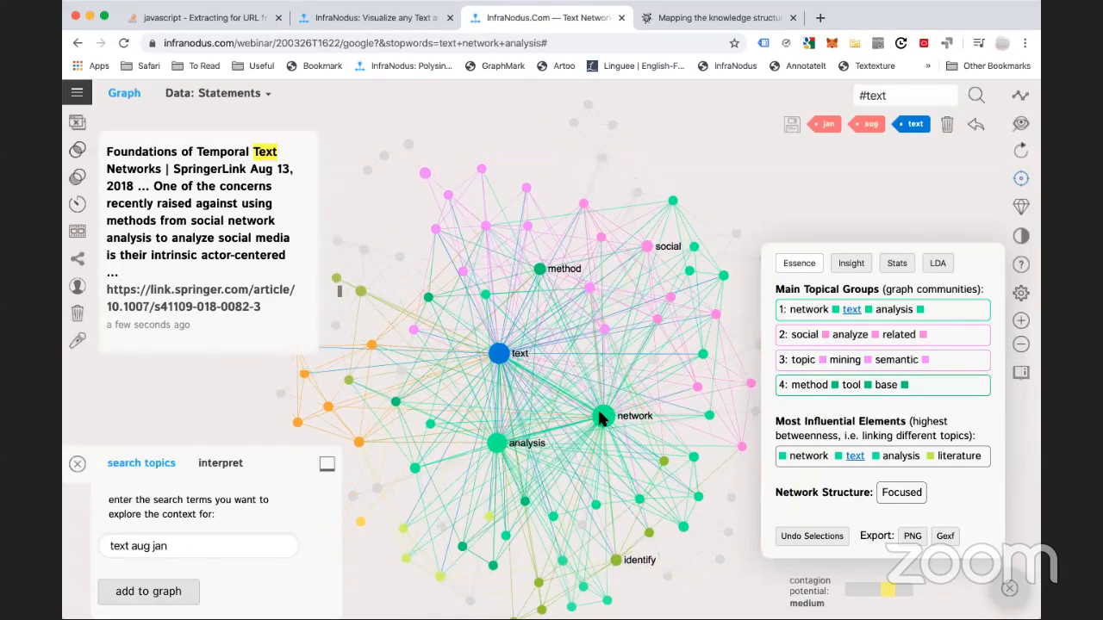
click(947, 124)
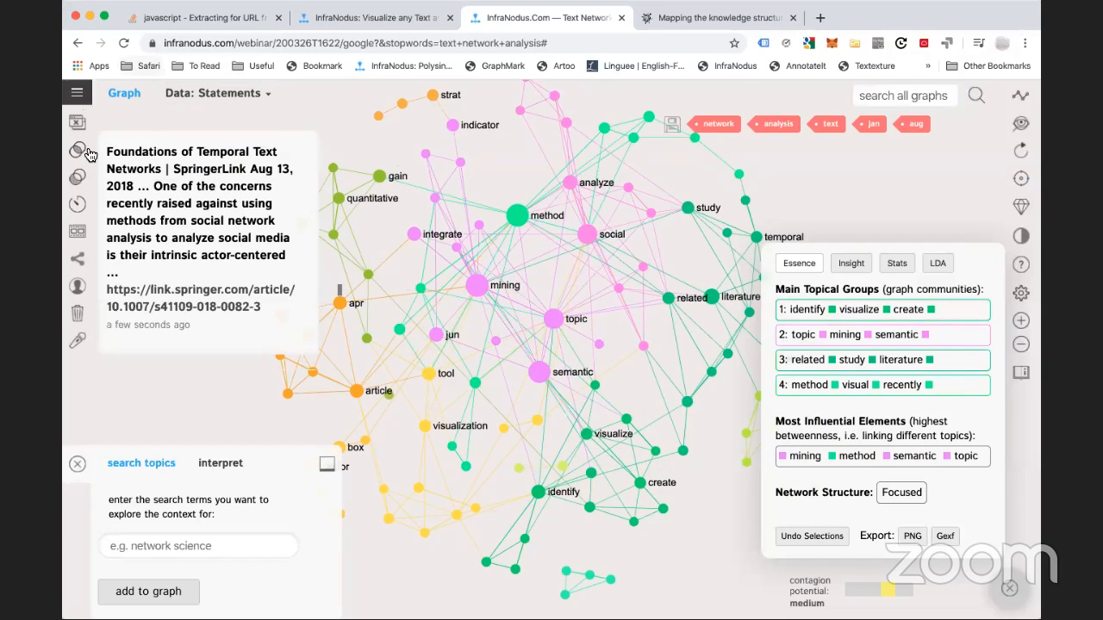
Start a new SEO graph from the Apps page for the query 'text network analysis'
click(76, 92)
click(94, 175)
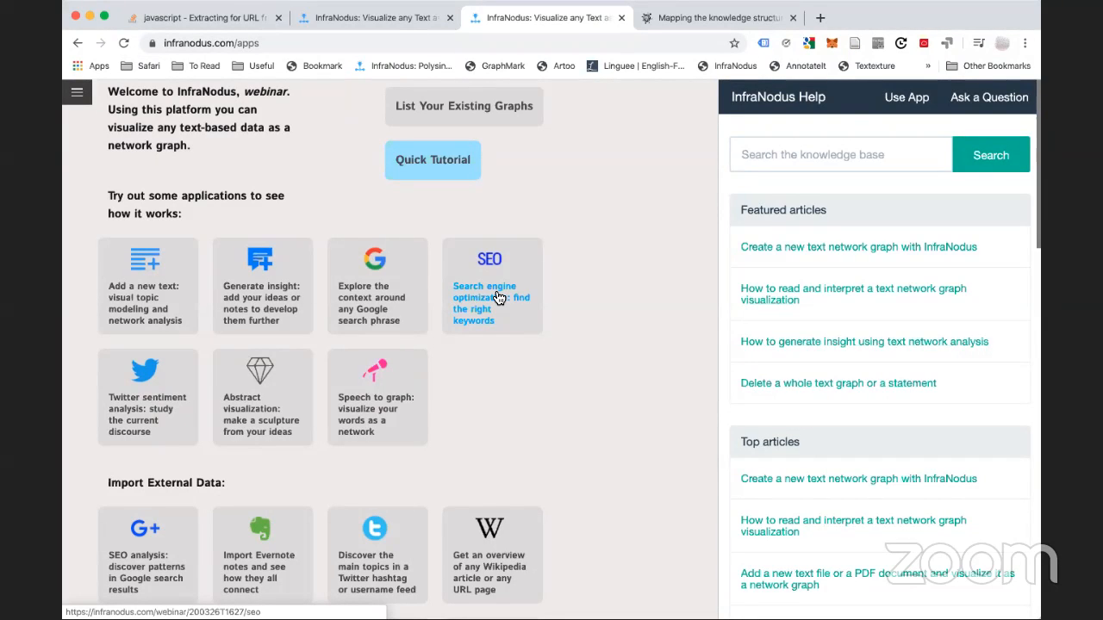
click(498, 297)
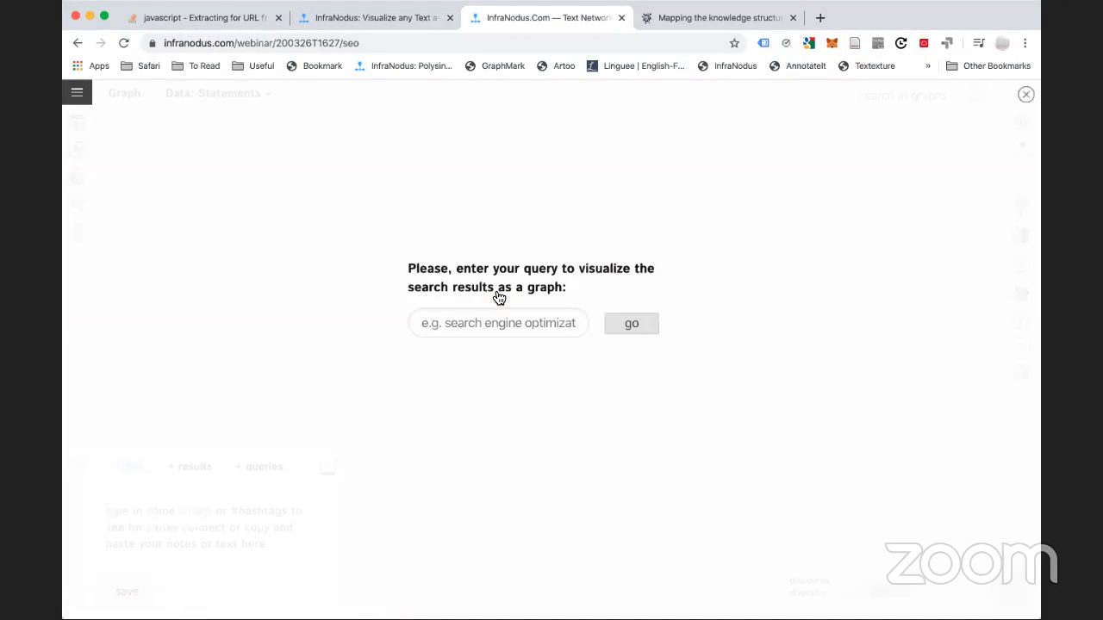
click(457, 325)
text(text netw)
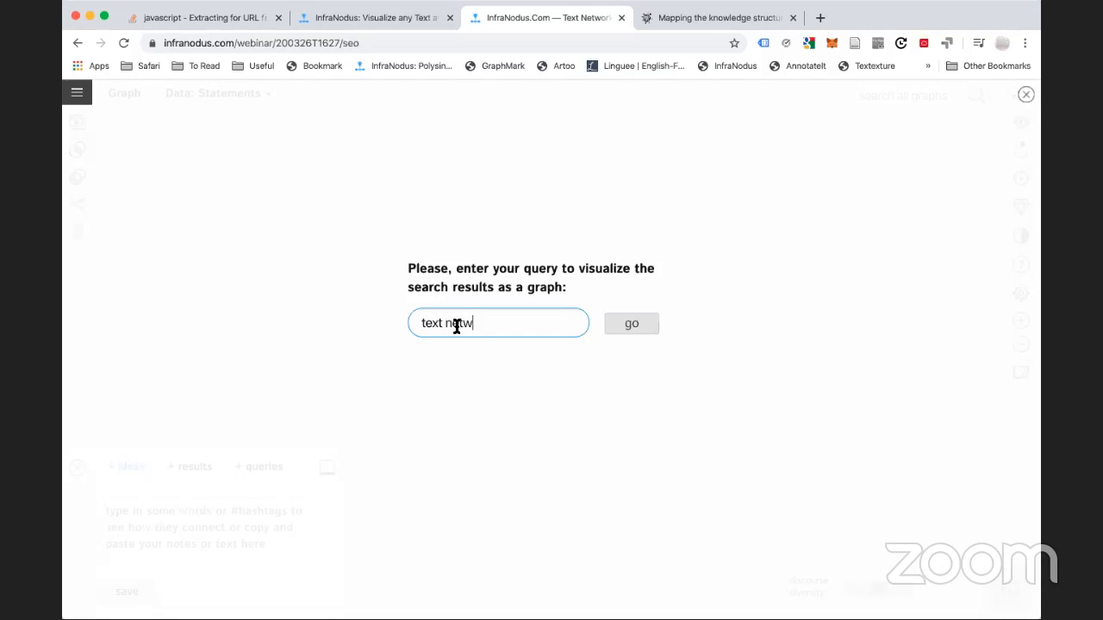
text(k analysis)
click(633, 325)
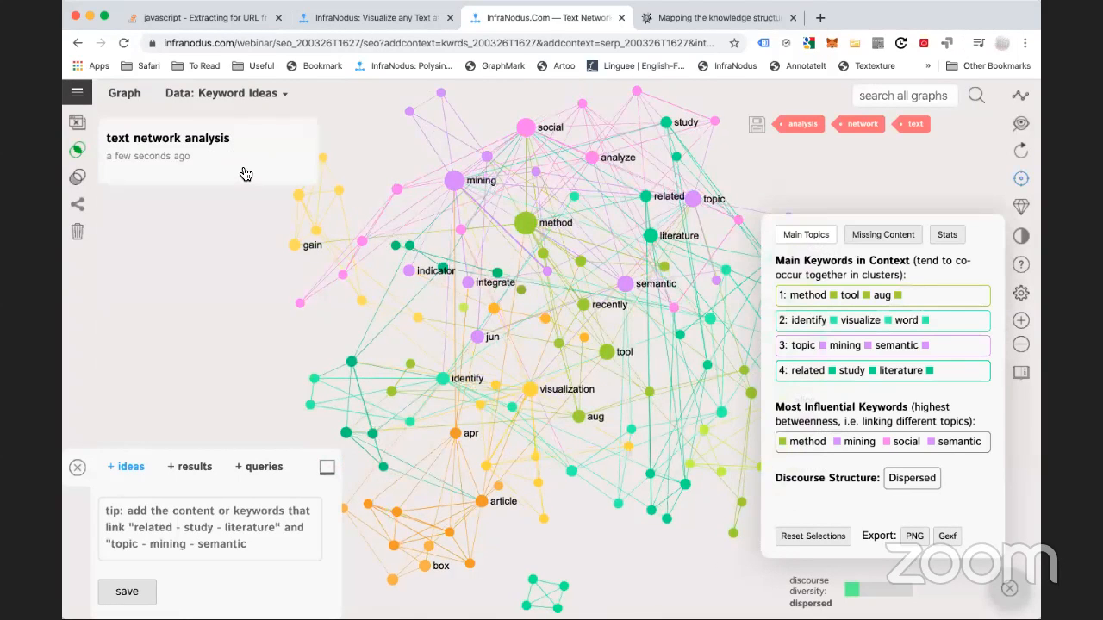
Cycle the Data source through Keyword Ideas and Top 40 Search Results, ending on Popular Search Queries
click(226, 93)
click(230, 167)
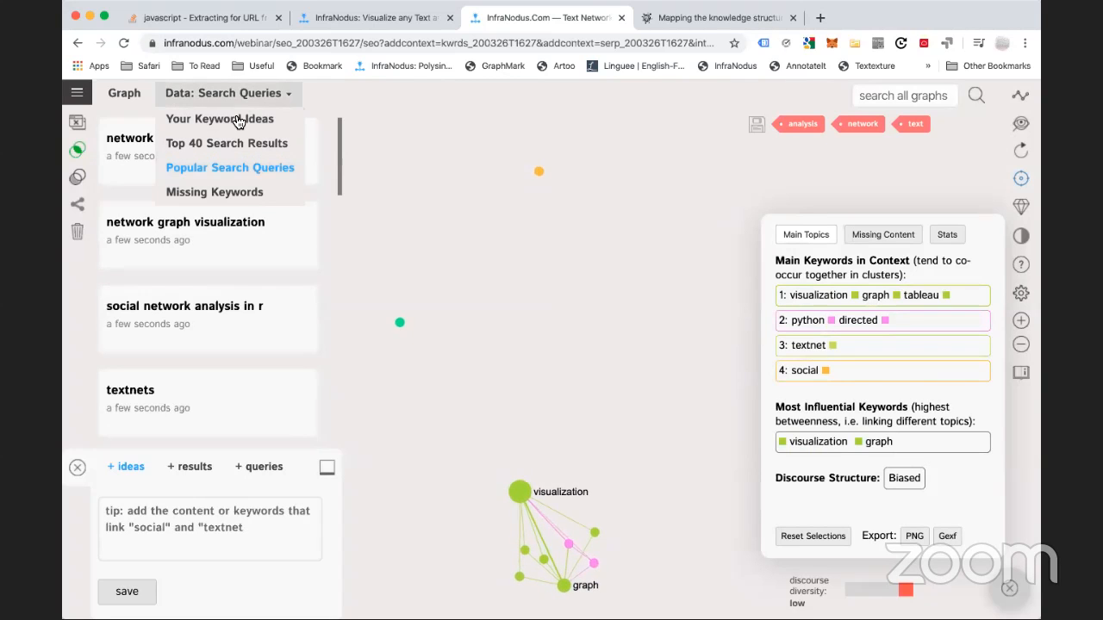
click(237, 120)
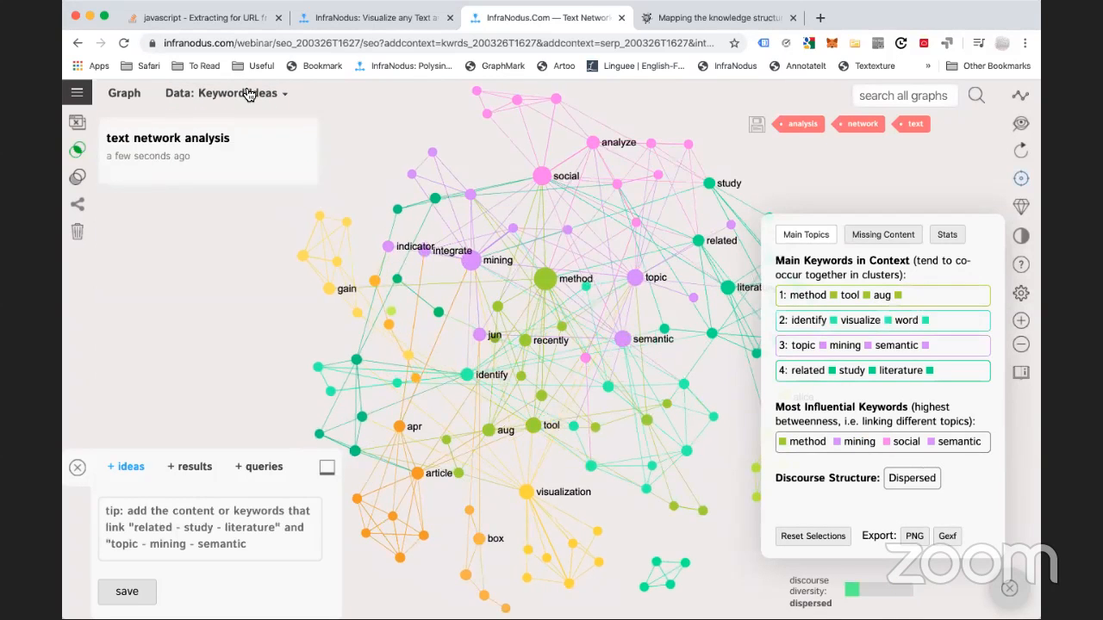
click(247, 95)
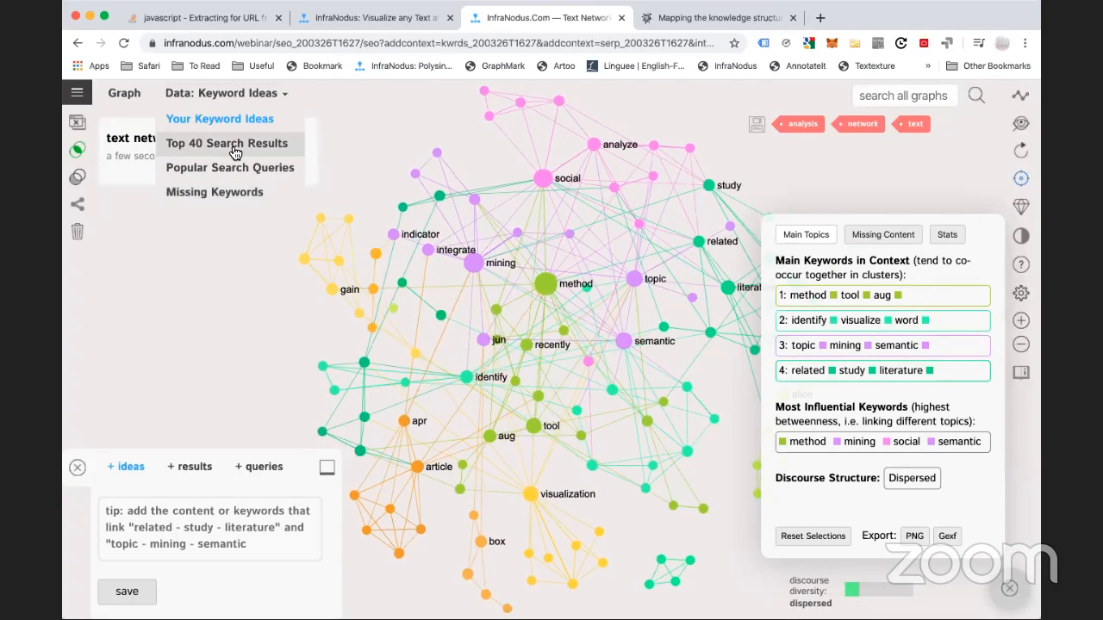
click(233, 153)
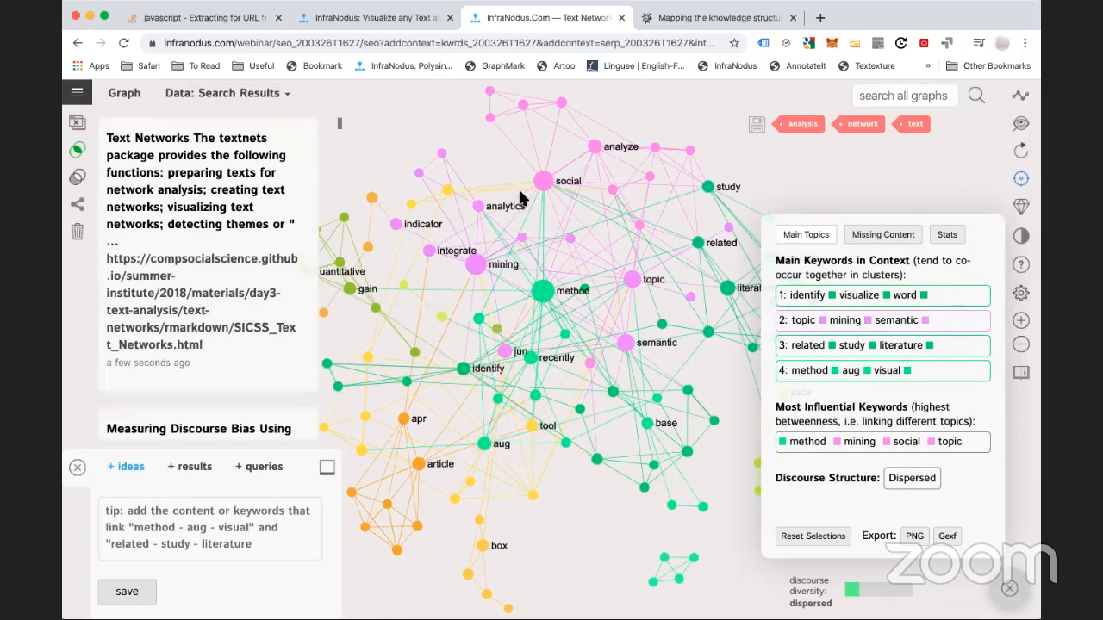
mouse_move(210, 99)
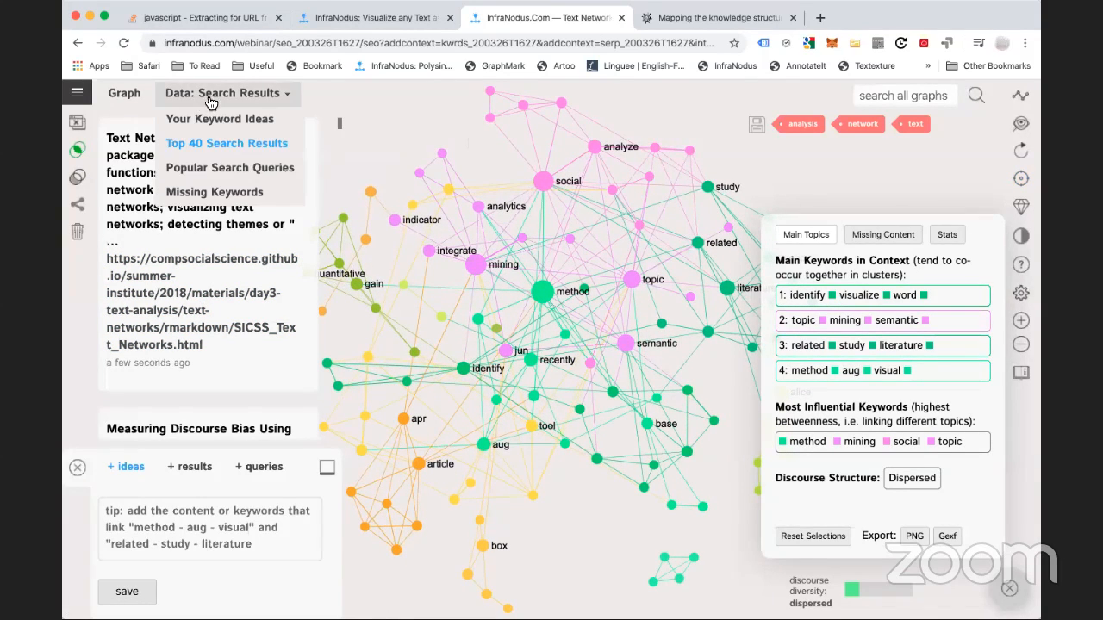
click(246, 172)
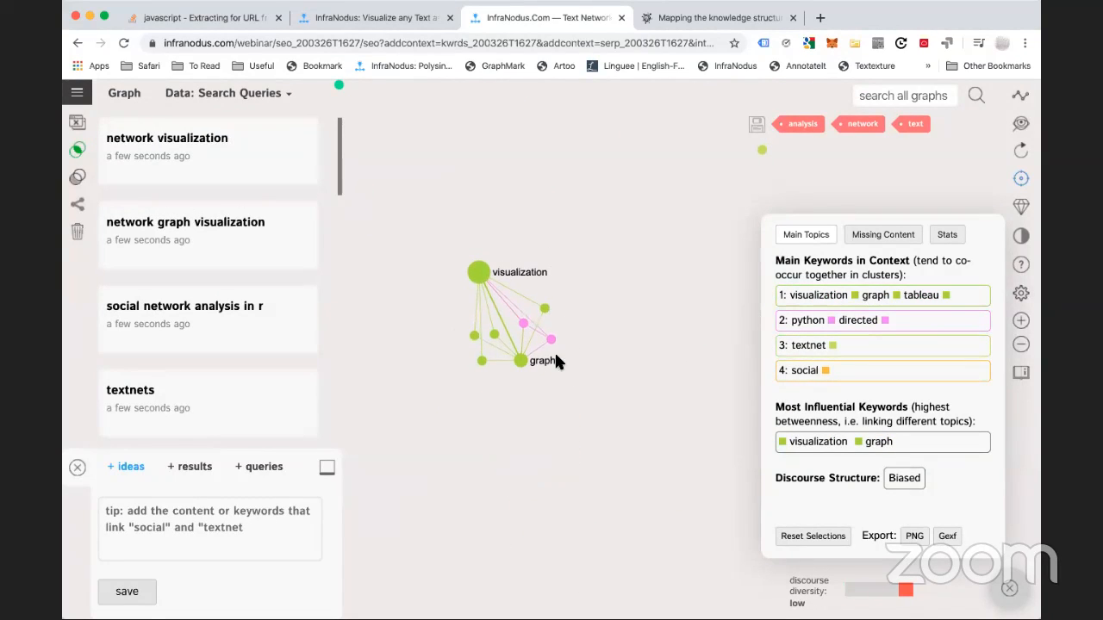
Select the visualization and graph nodes, save them as a keyword idea, and clear the filter
click(480, 273)
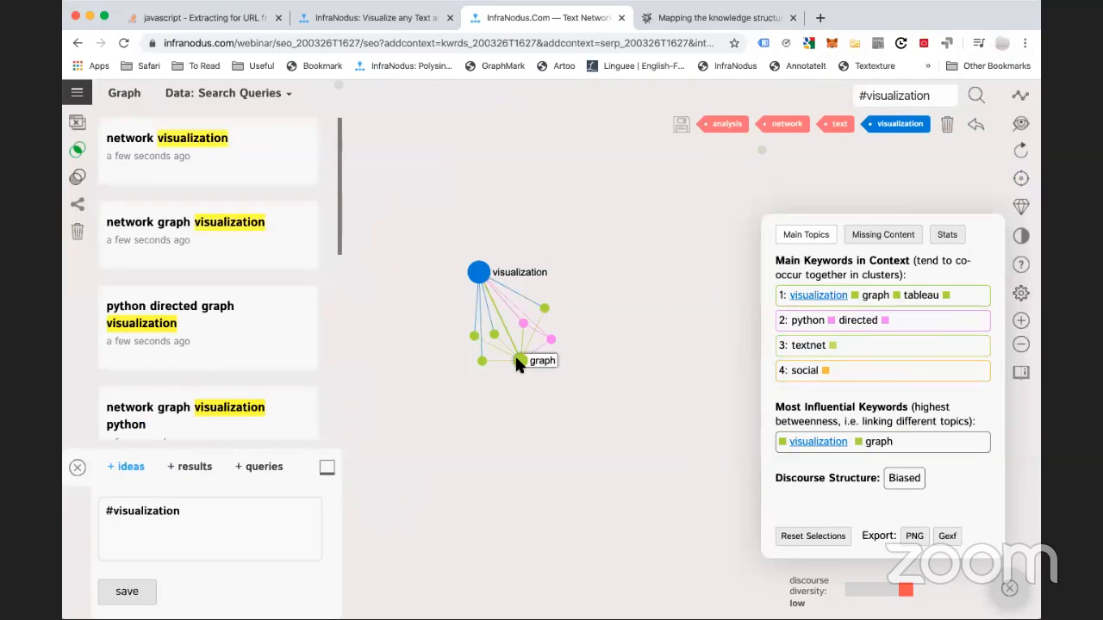
click(519, 360)
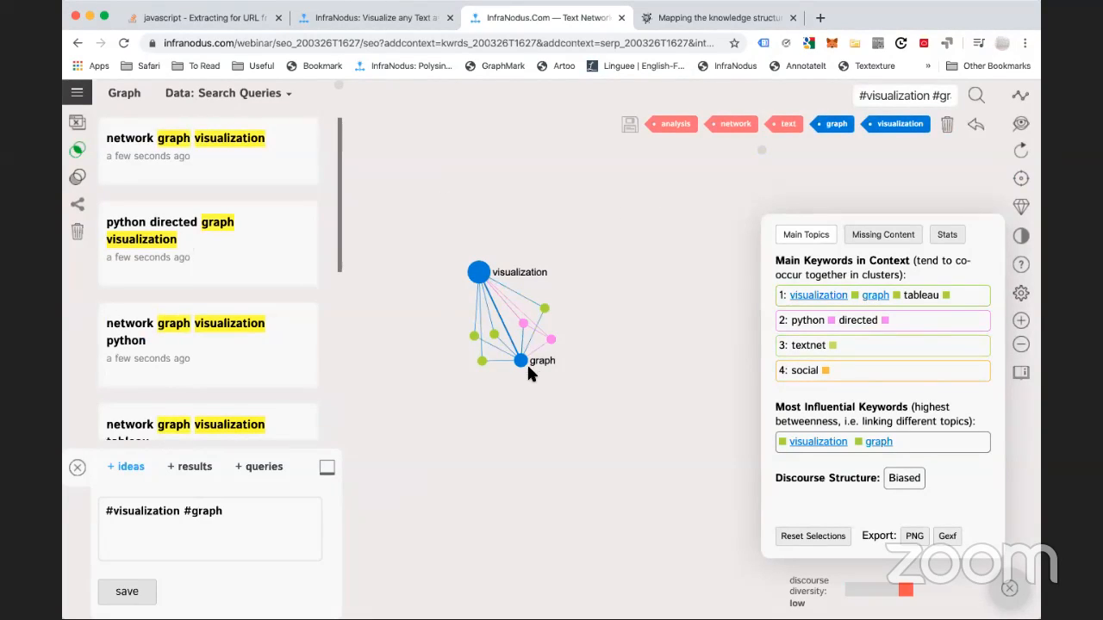
click(484, 274)
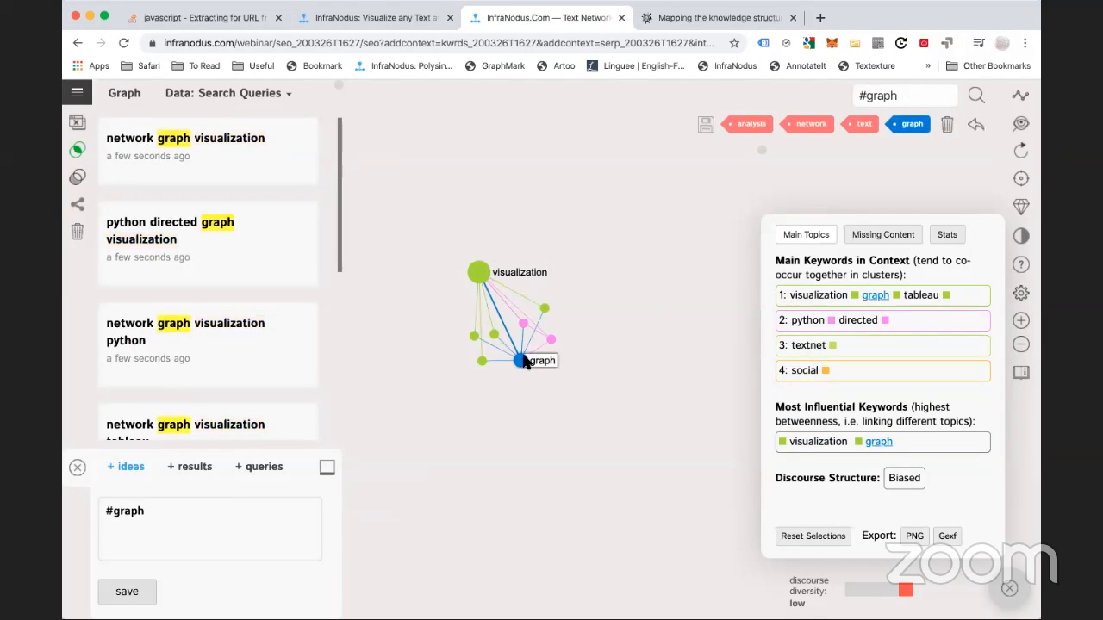
click(480, 272)
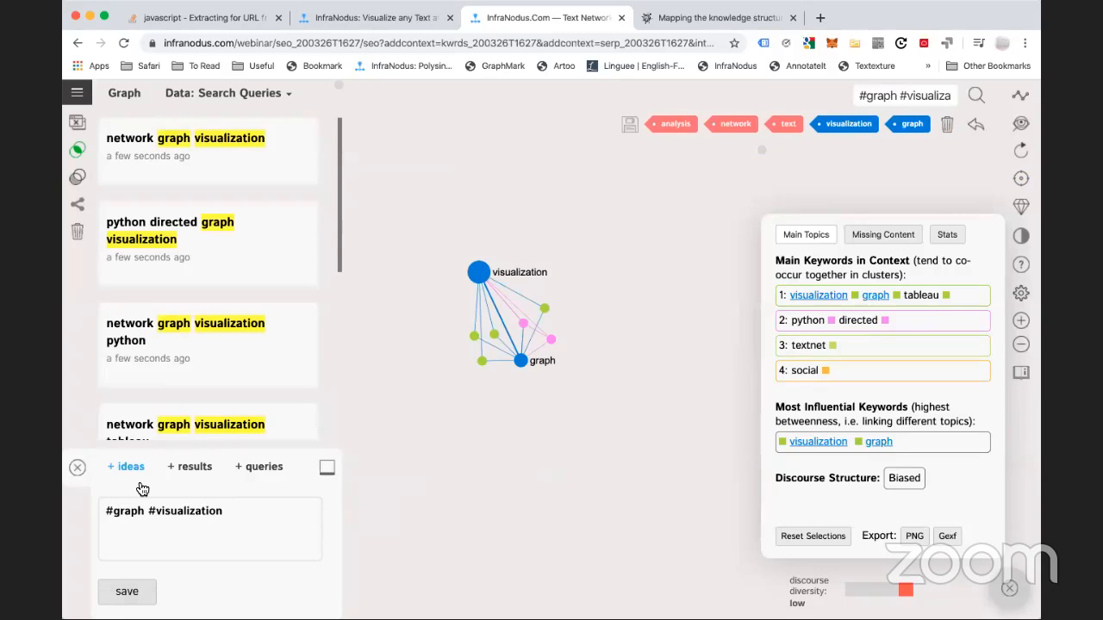
click(129, 591)
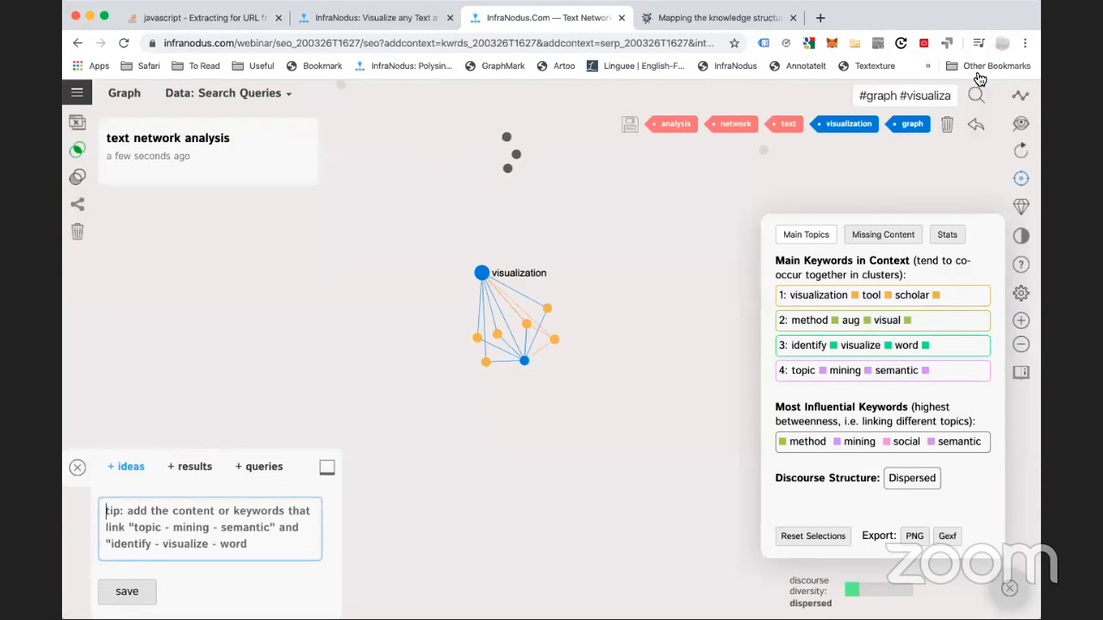
click(974, 128)
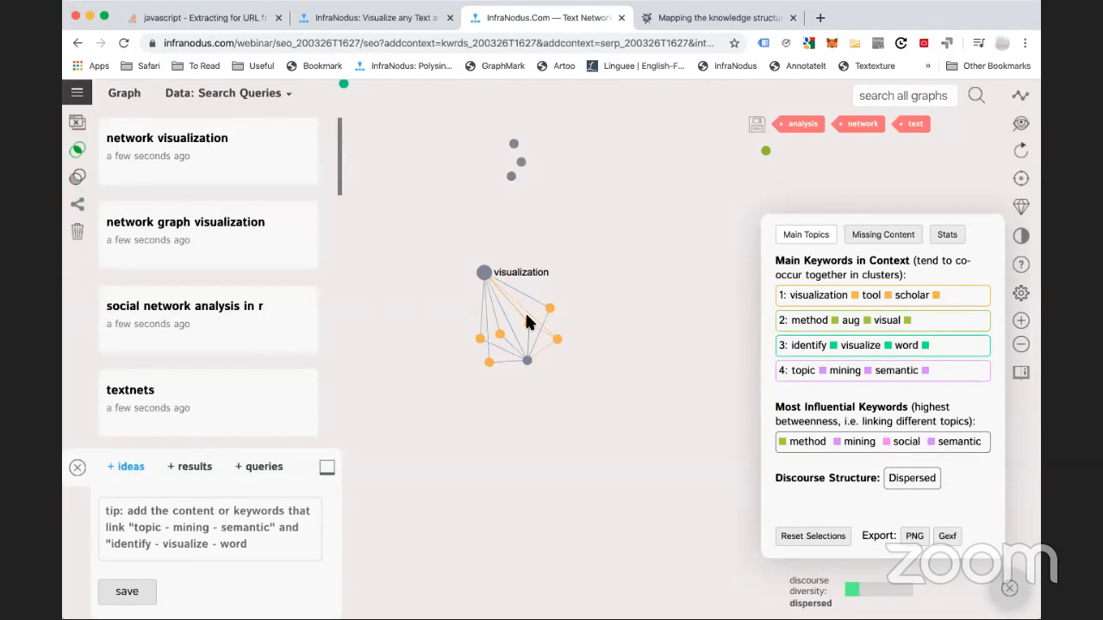
Switch the Data source back to Your Keyword Ideas
click(152, 507)
mouse_move(293, 95)
click(228, 126)
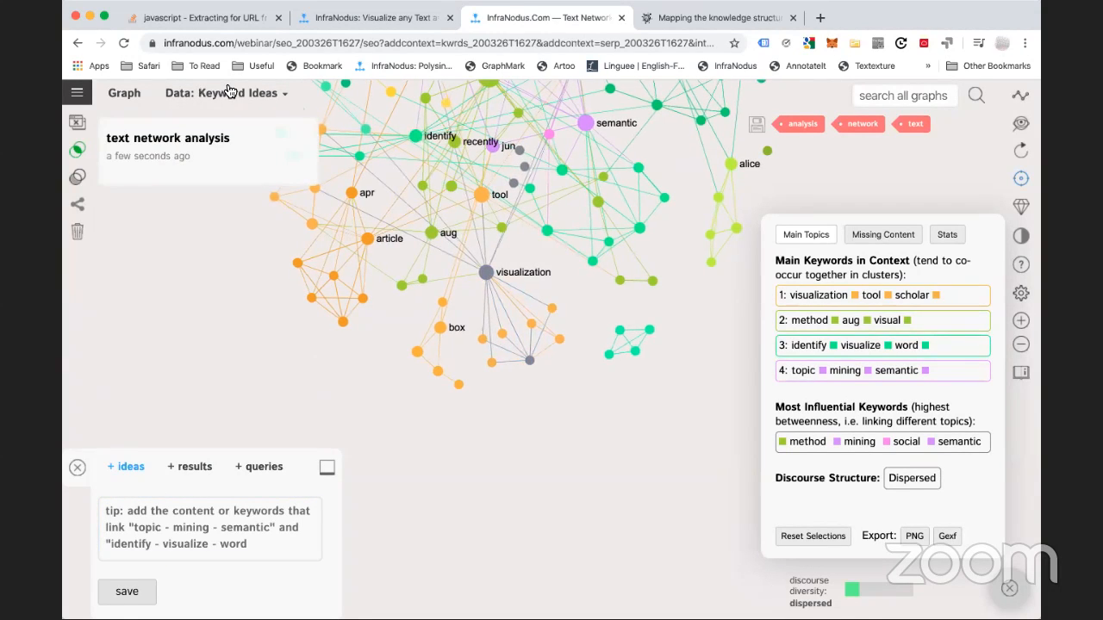
Switch the Data source to Missing Keywords
mouse_move(226, 95)
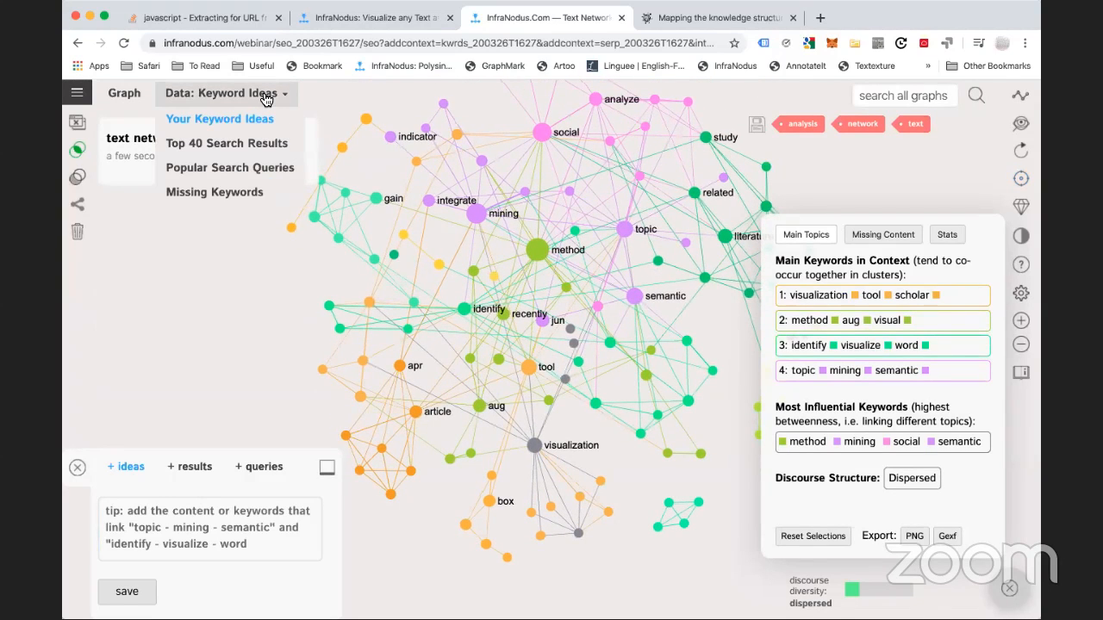
click(230, 195)
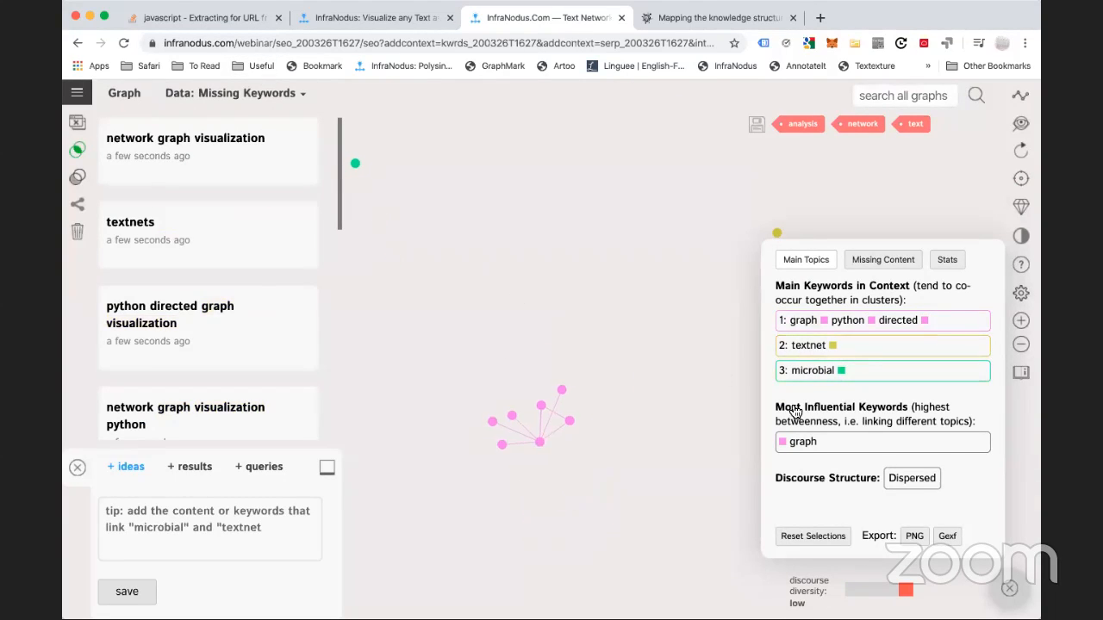
Show the Missing Content analysis listing graph, textnet, directed and python as missing keywords
click(883, 260)
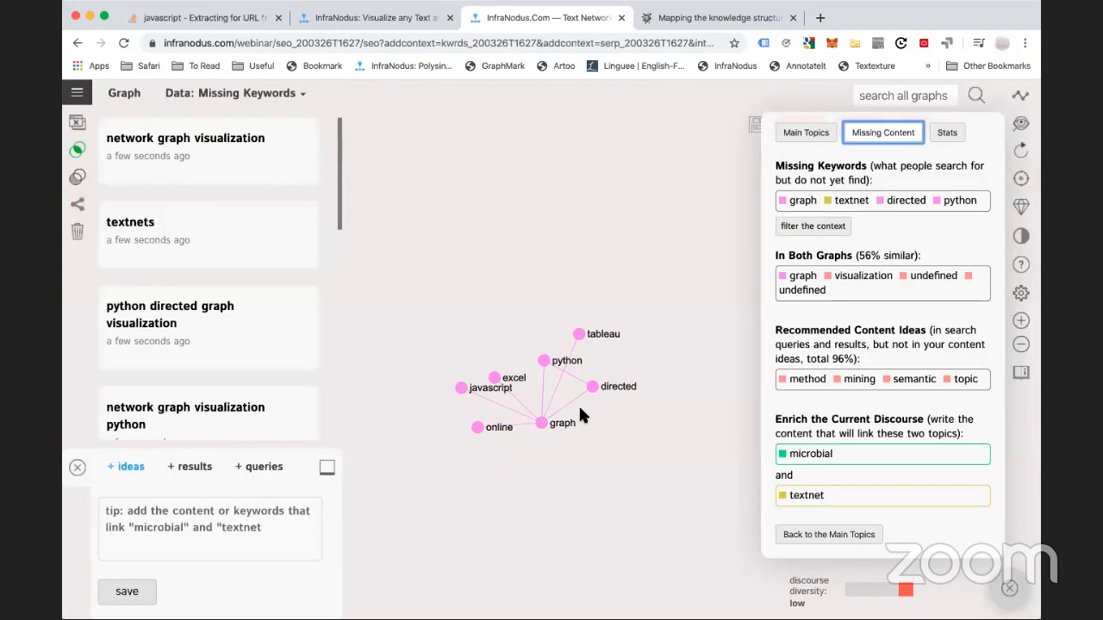
Try filtering by graph, python, directed and javascript, then clear the filter
click(542, 422)
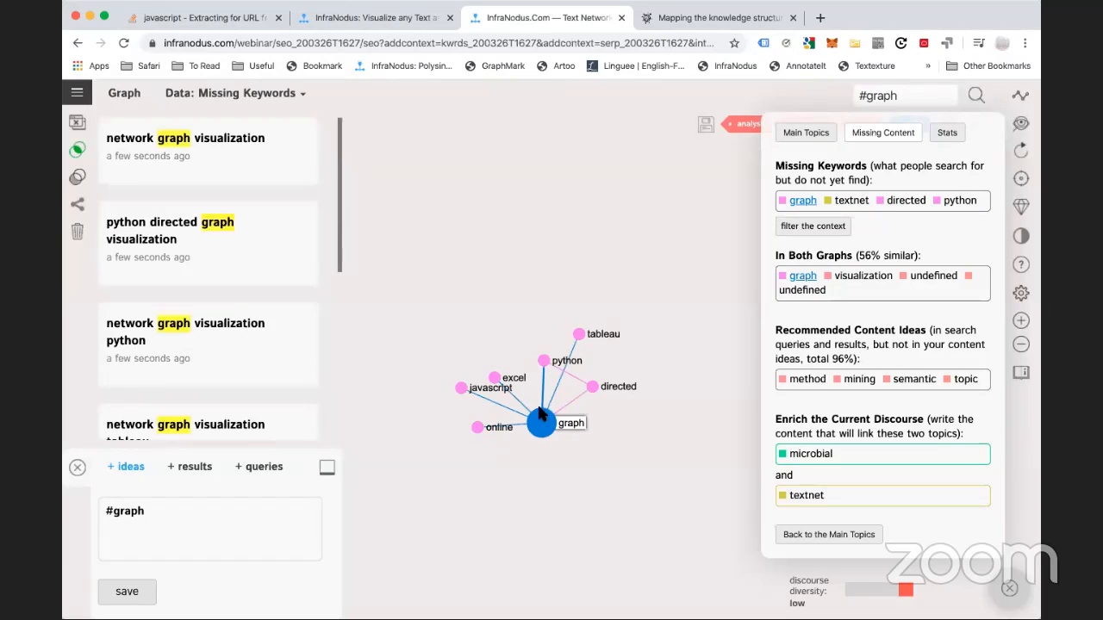
click(545, 360)
click(591, 387)
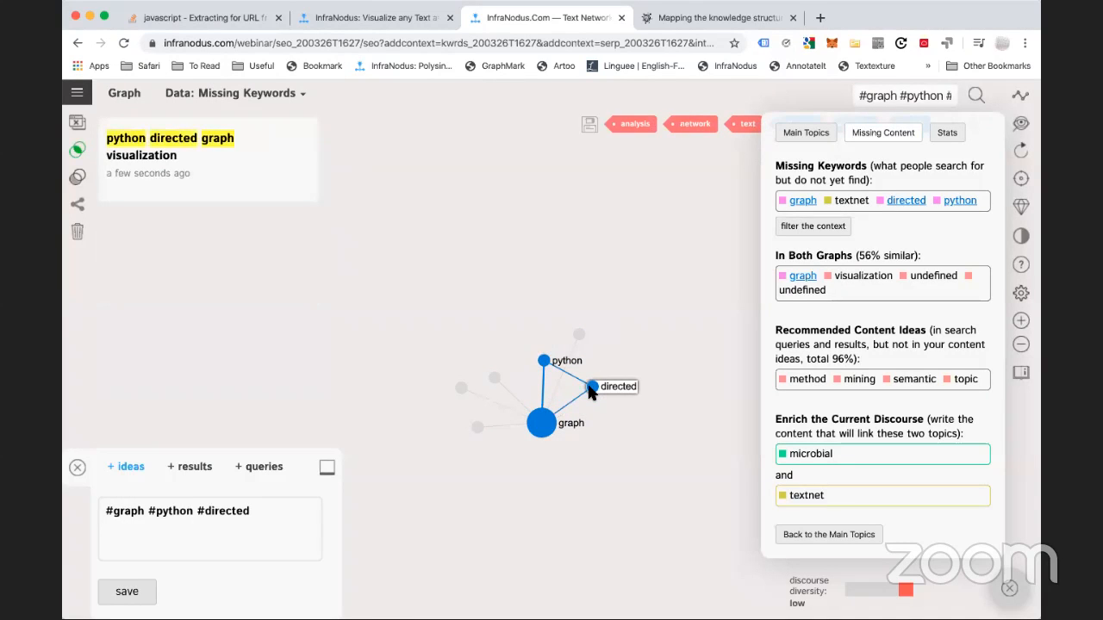
click(592, 388)
click(544, 361)
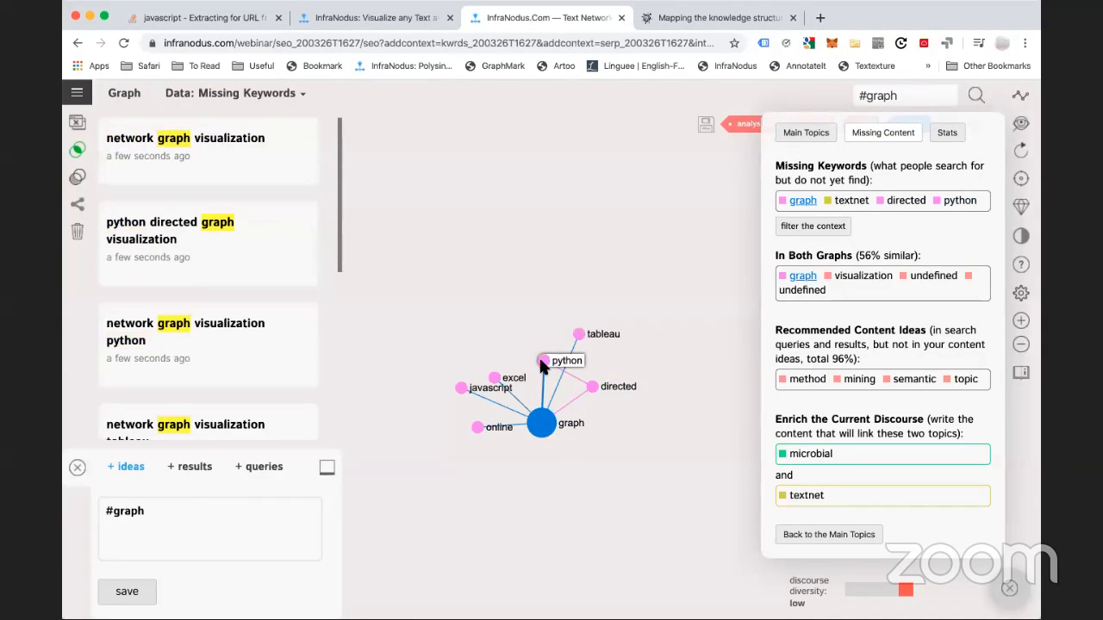
click(461, 387)
click(461, 388)
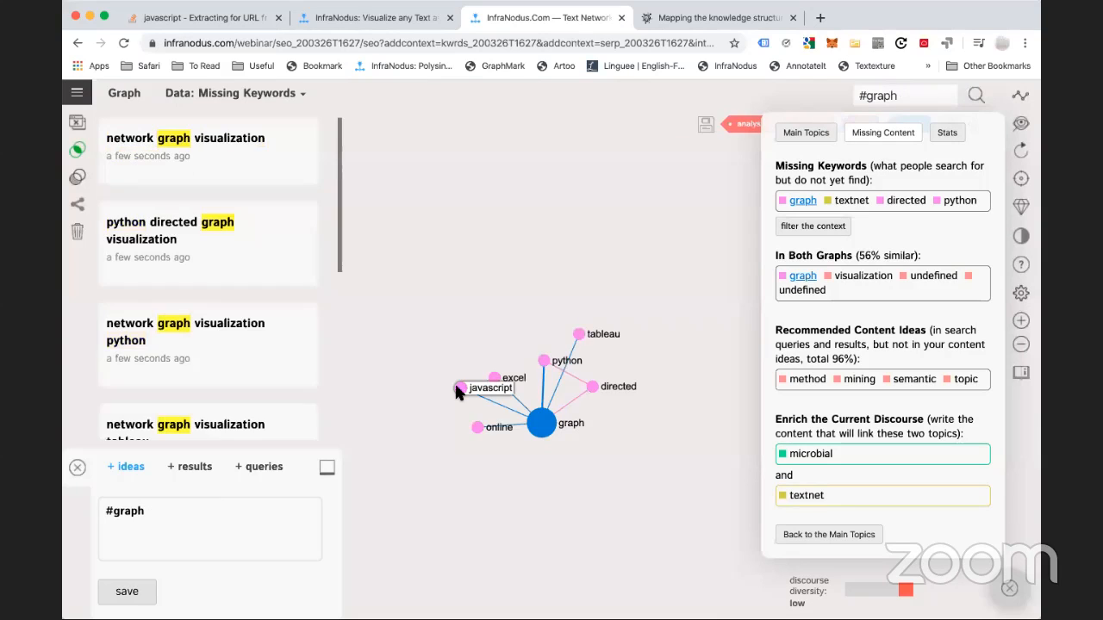
click(546, 422)
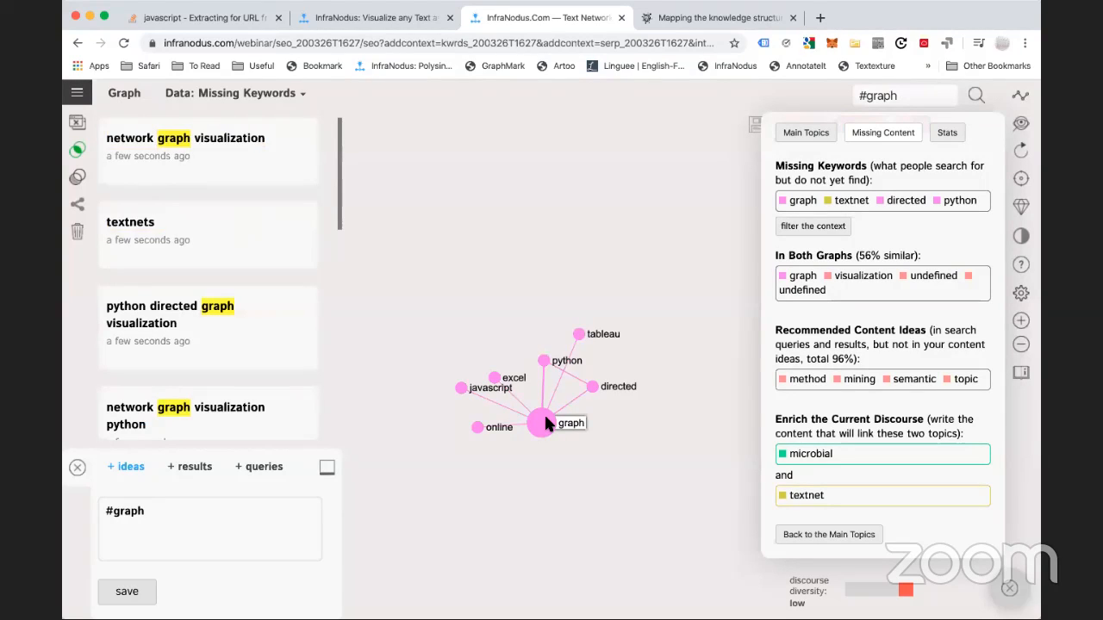
Check python's neighbouring keywords, then bring up the Data source list
click(545, 360)
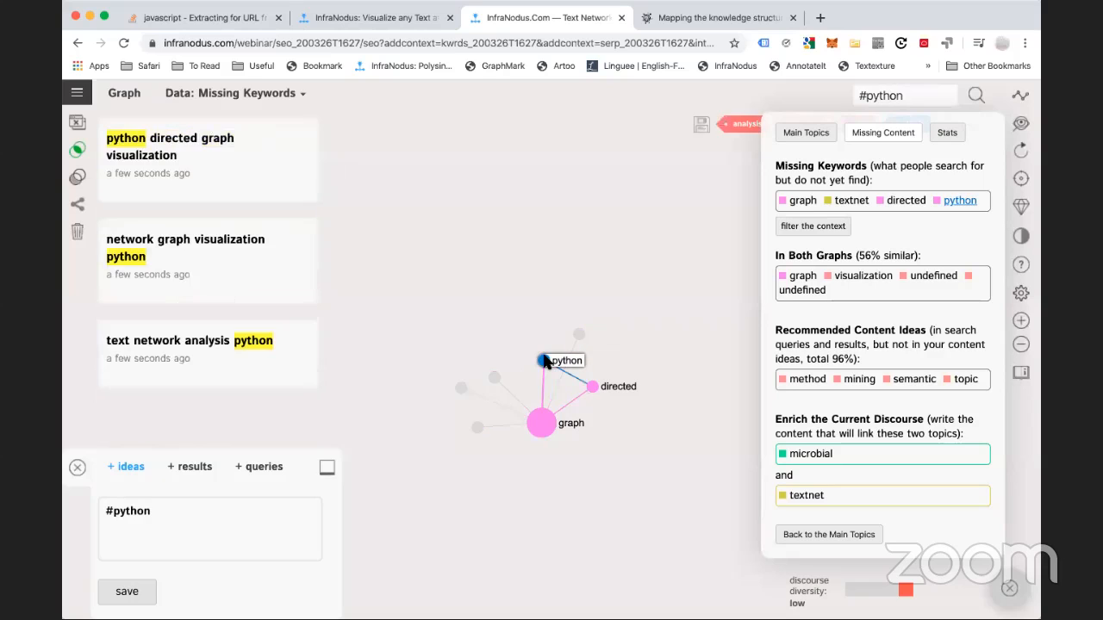
click(545, 361)
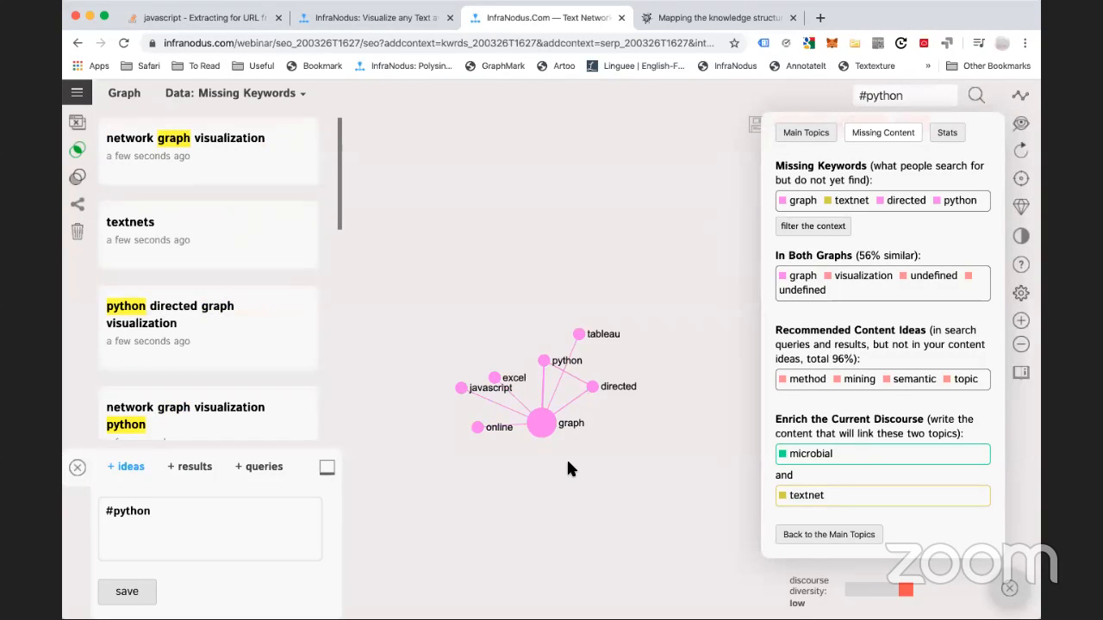
scroll(517, 459, up, 3)
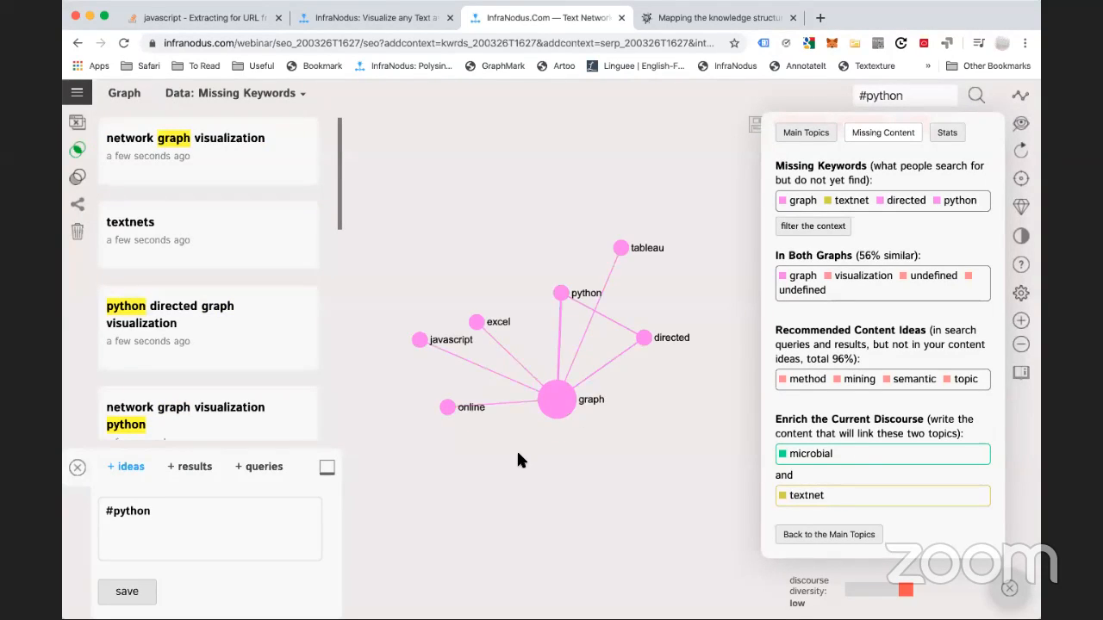
scroll(516, 459, down, 3)
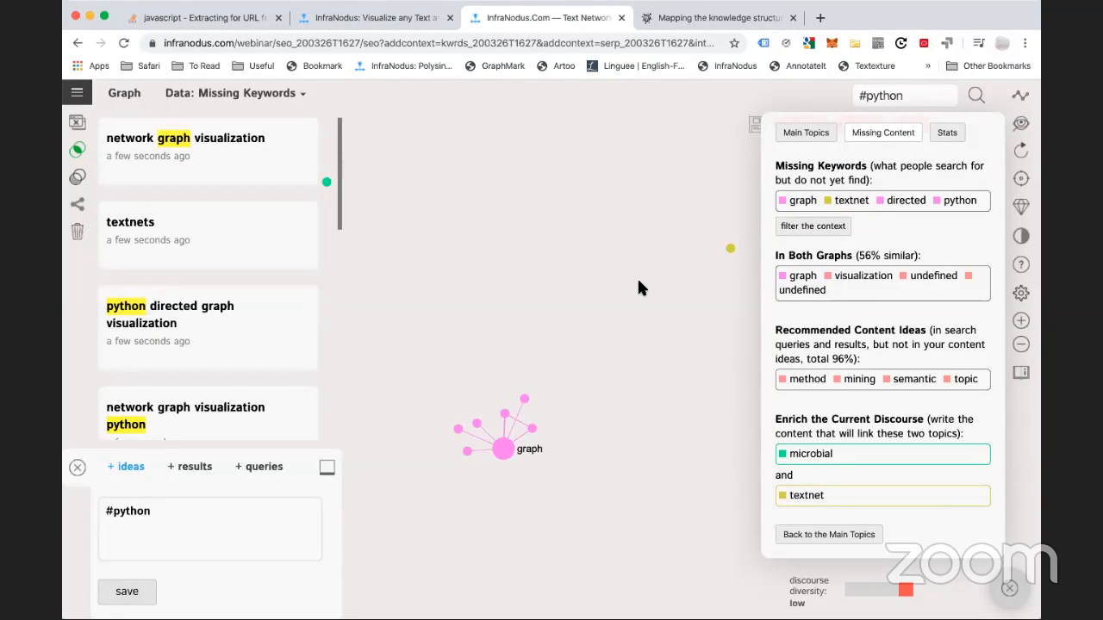
click(245, 93)
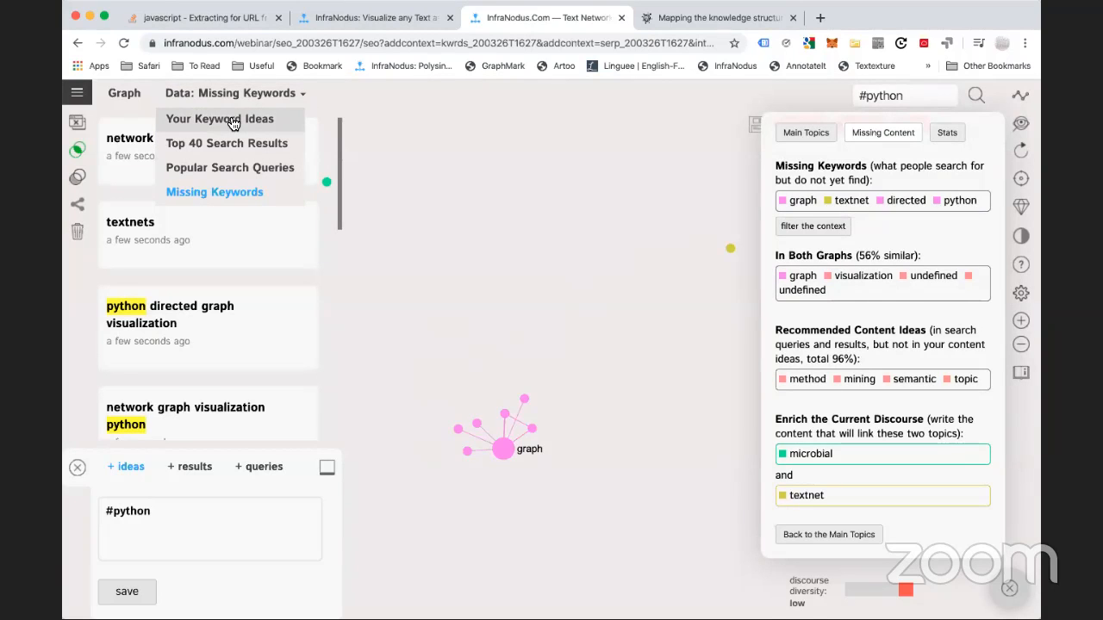
Switch to Your Keyword Ideas data and pan the graph to reveal the top nodes
click(232, 124)
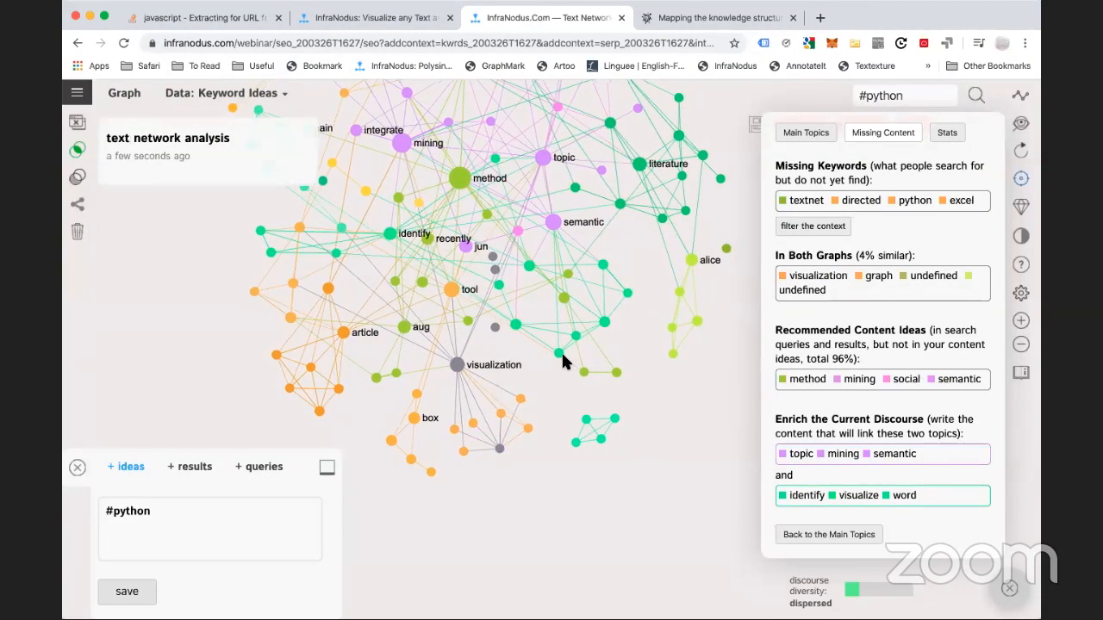
drag(561, 361, 679, 426)
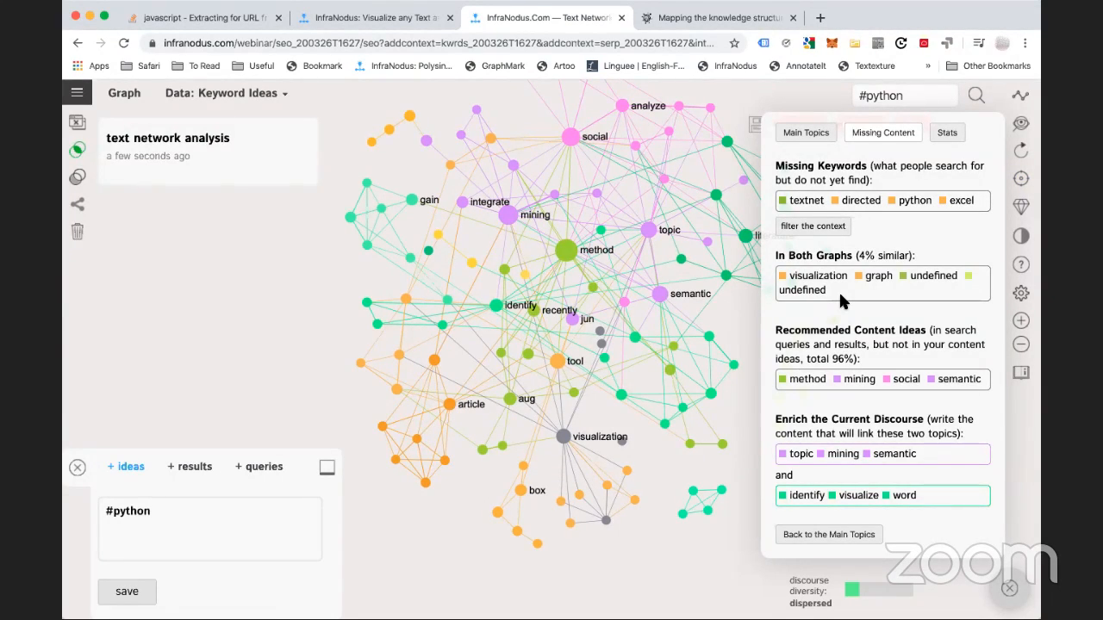
Open the 200326T1622 Google search graph from the graph list
click(76, 97)
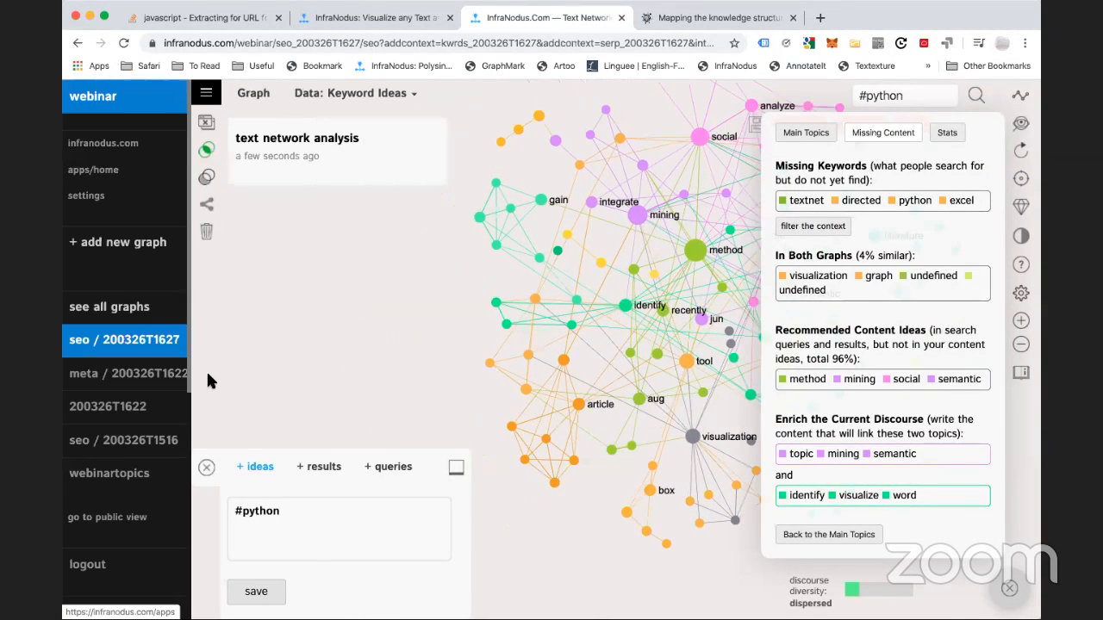
click(122, 410)
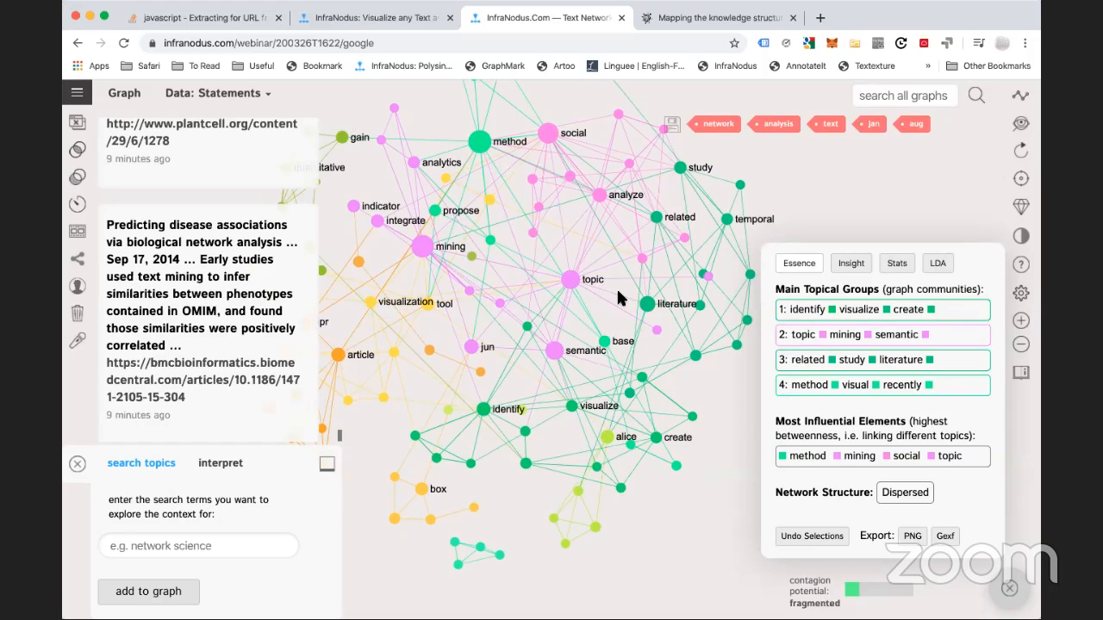
Filter the Google graph to the social and analyze nodes
drag(610, 245, 609, 294)
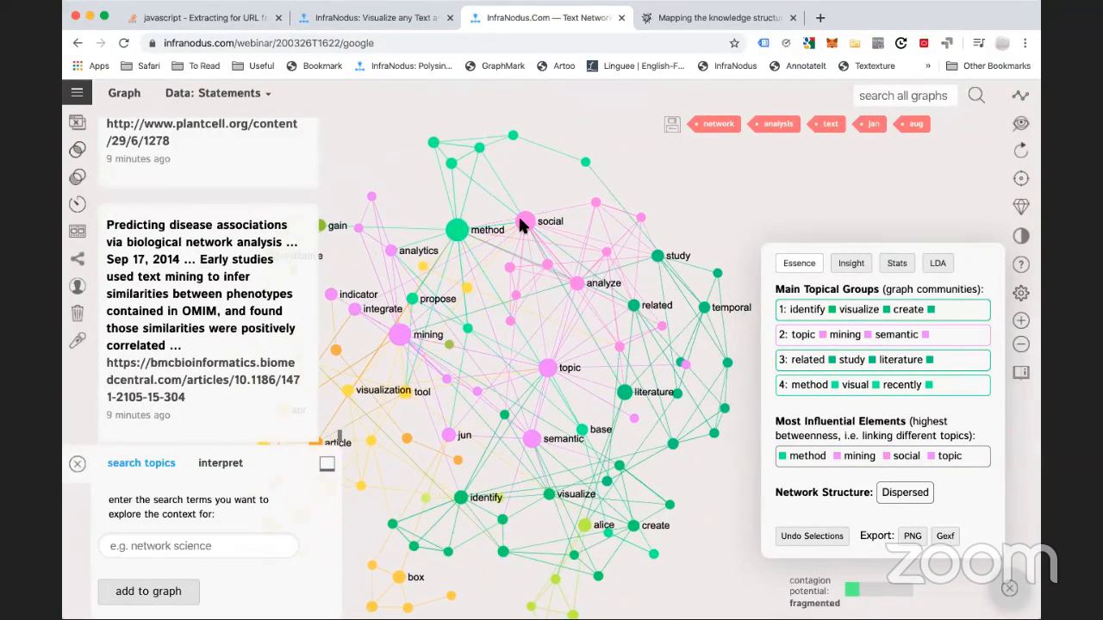
click(521, 221)
click(570, 283)
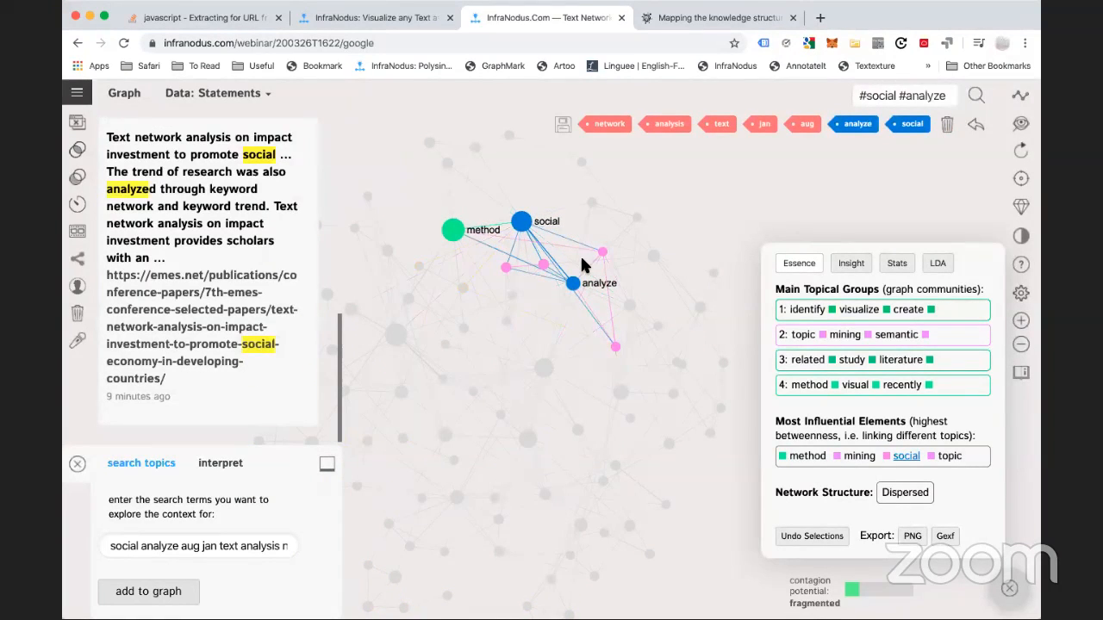
Save a #social #analyze note 'work on an application that could be used to analyze social networks', then deselect
click(221, 463)
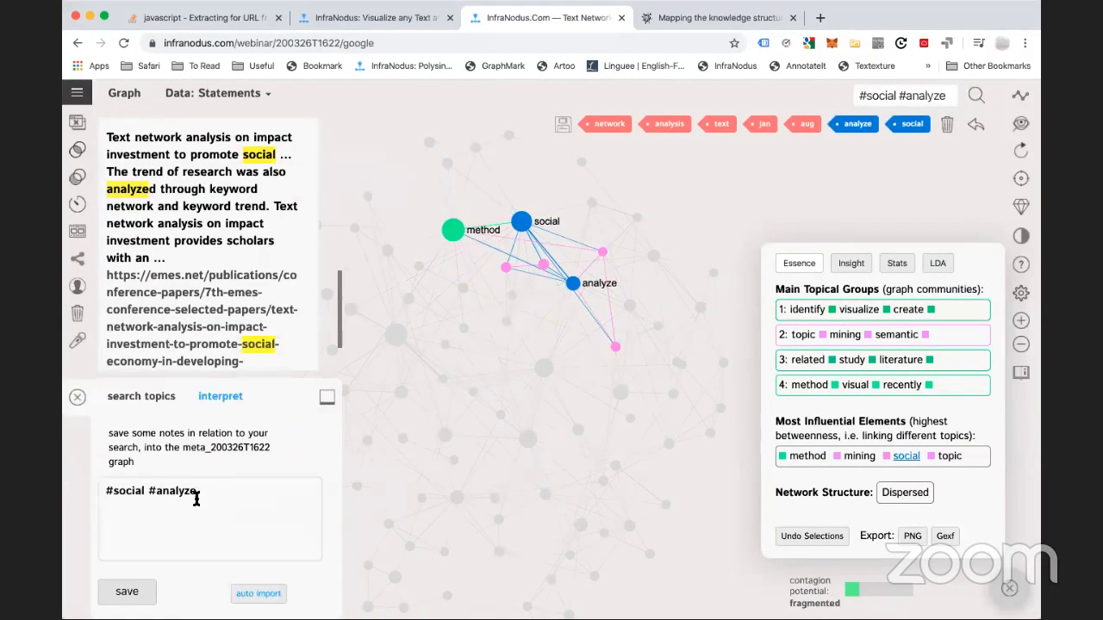
click(211, 495)
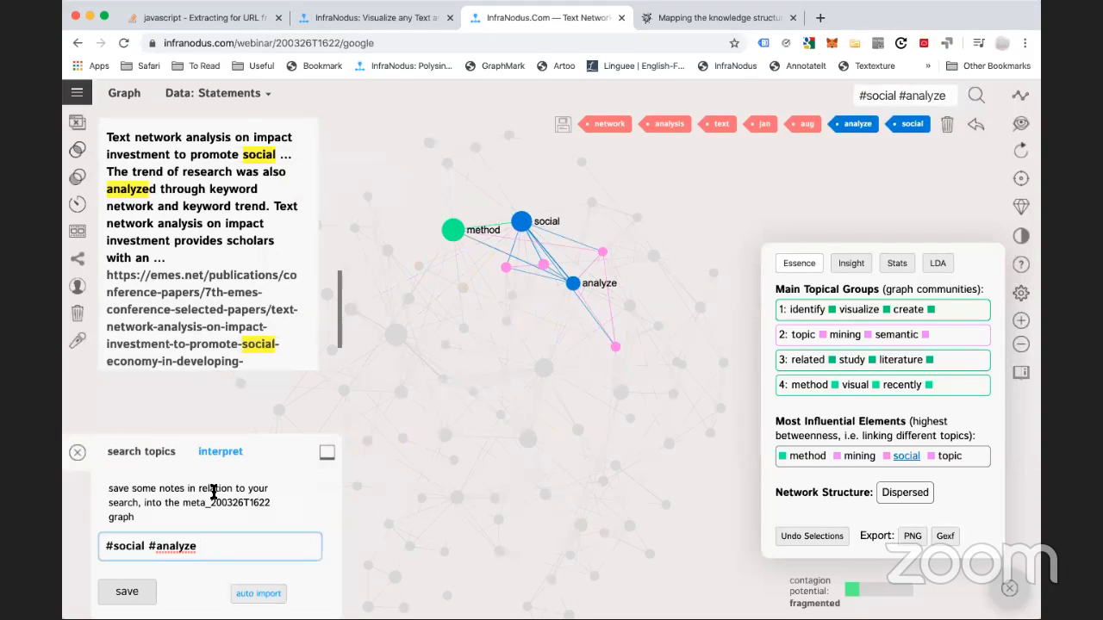
text(work)
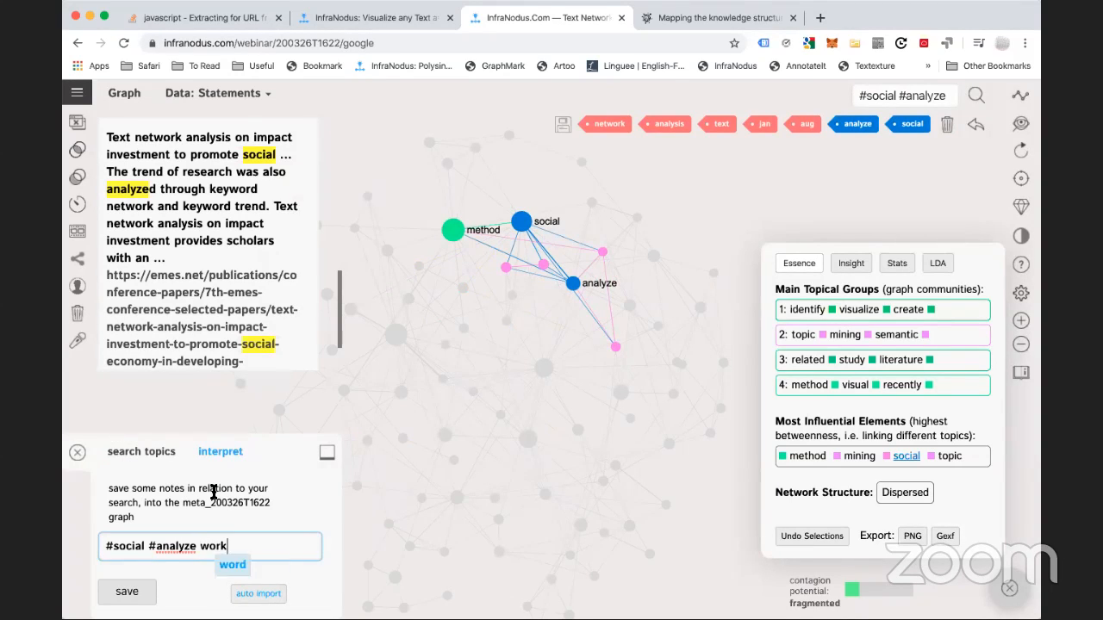
text( on an ap)
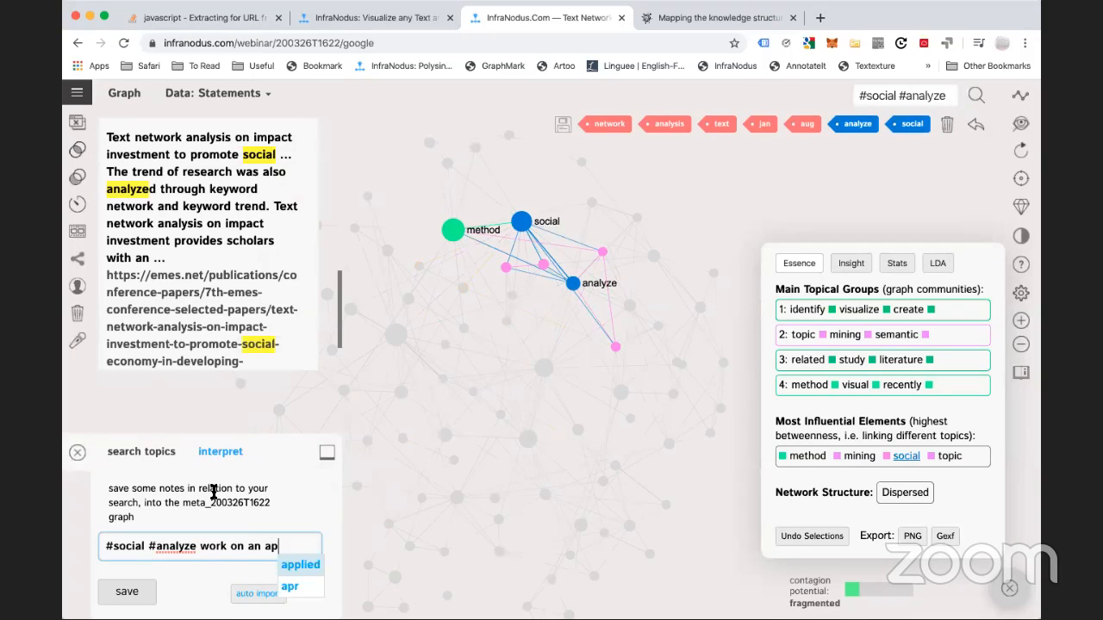
text(plication that could b)
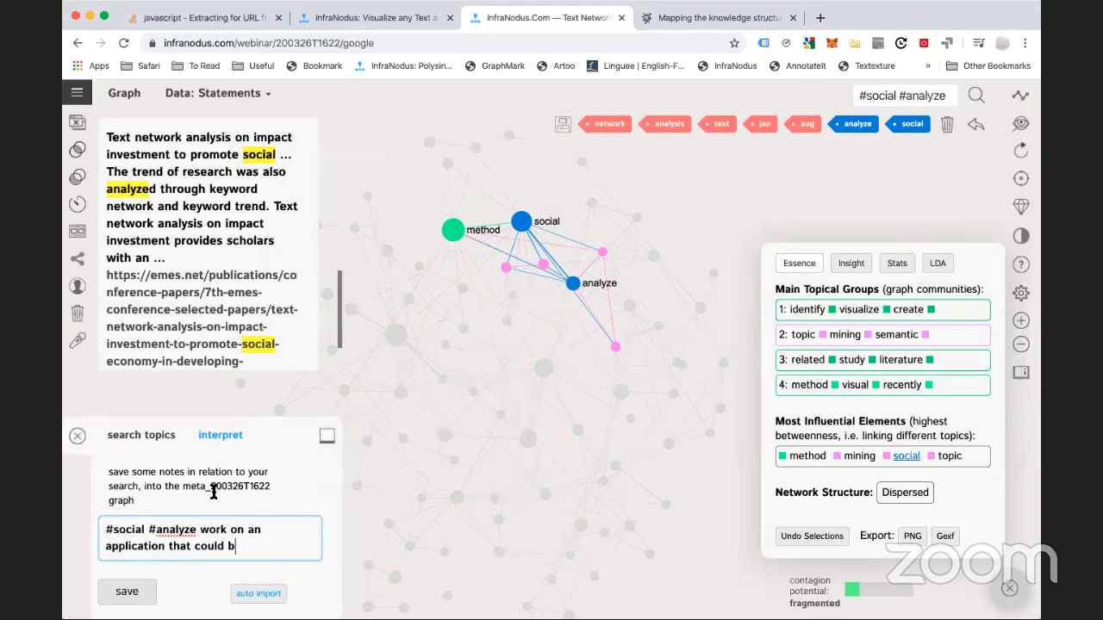
text(e used to analyze soci)
text(al networks)
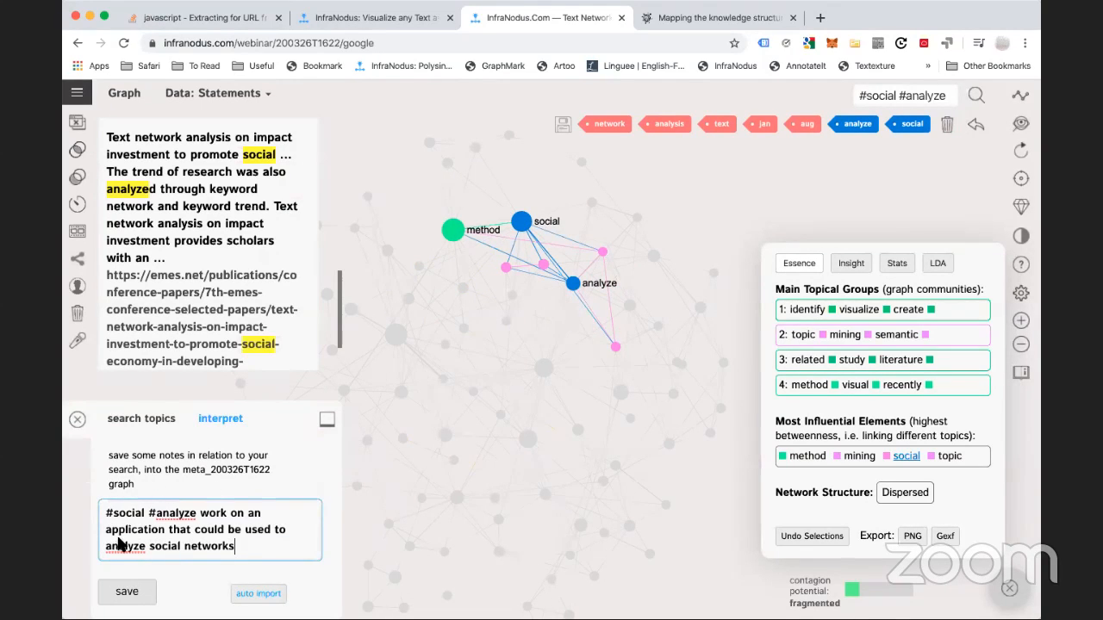
click(126, 591)
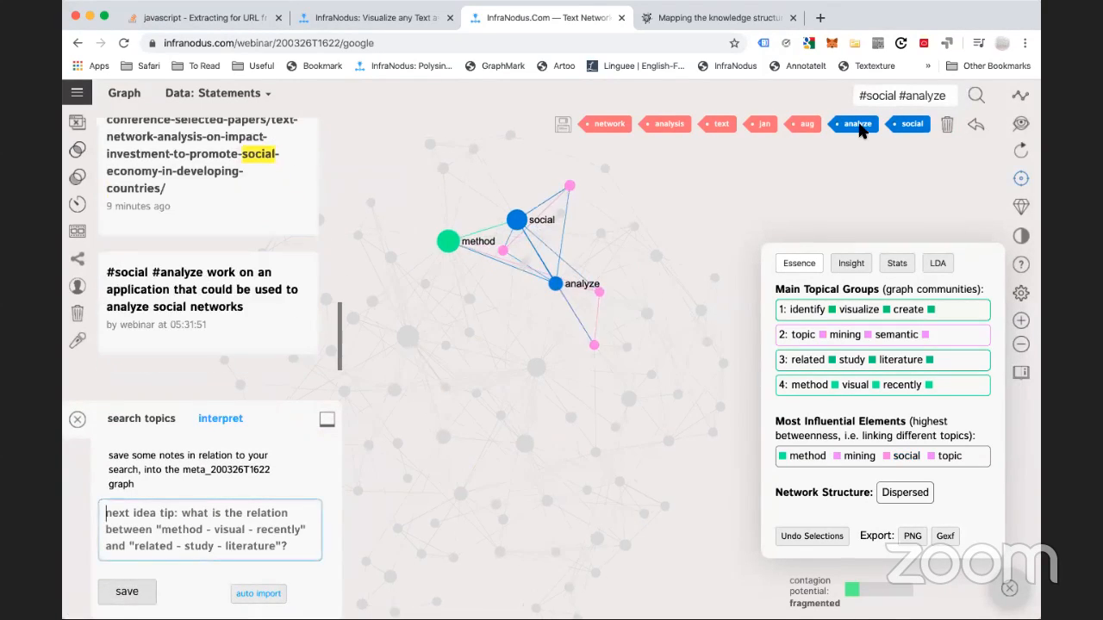
click(532, 355)
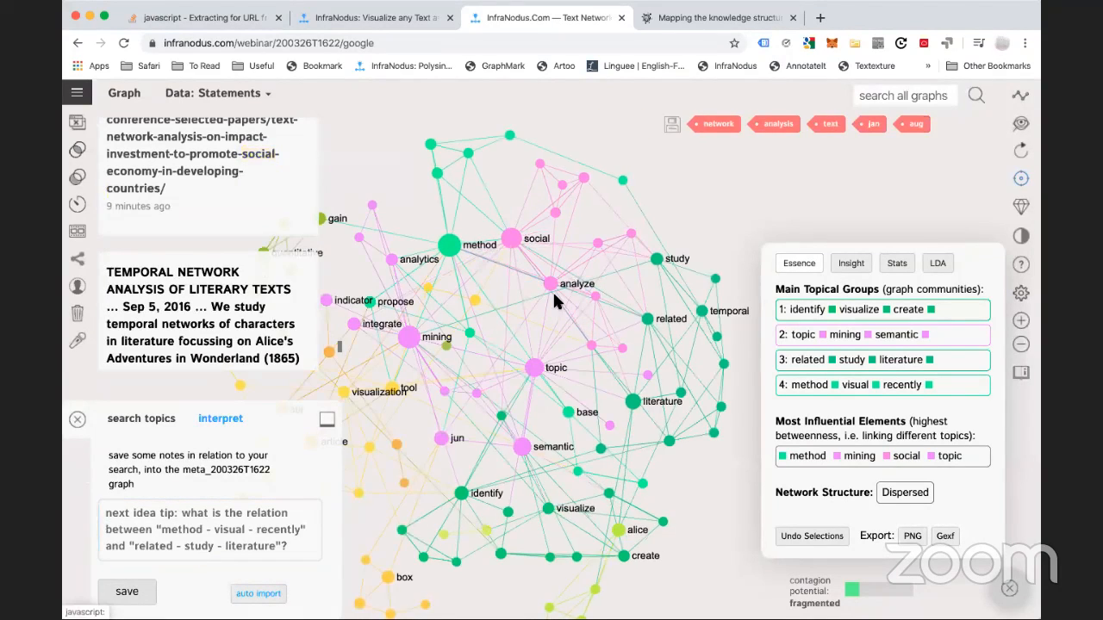
Select the visualize and create concepts, save them as a #visualize #create note, then show the graph list
drag(547, 356, 582, 316)
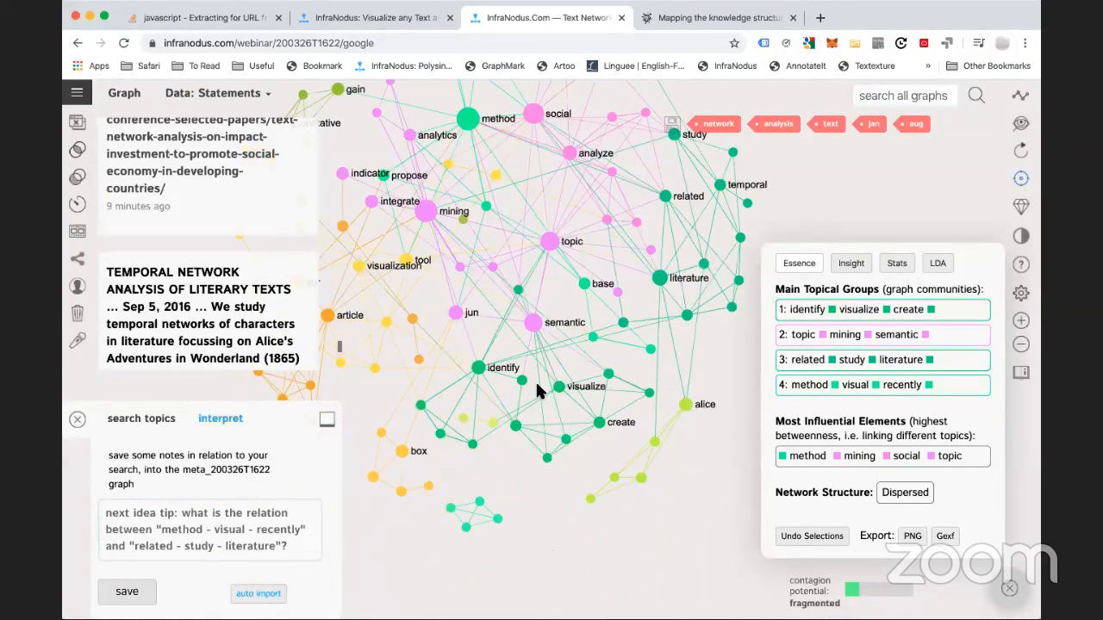
click(540, 384)
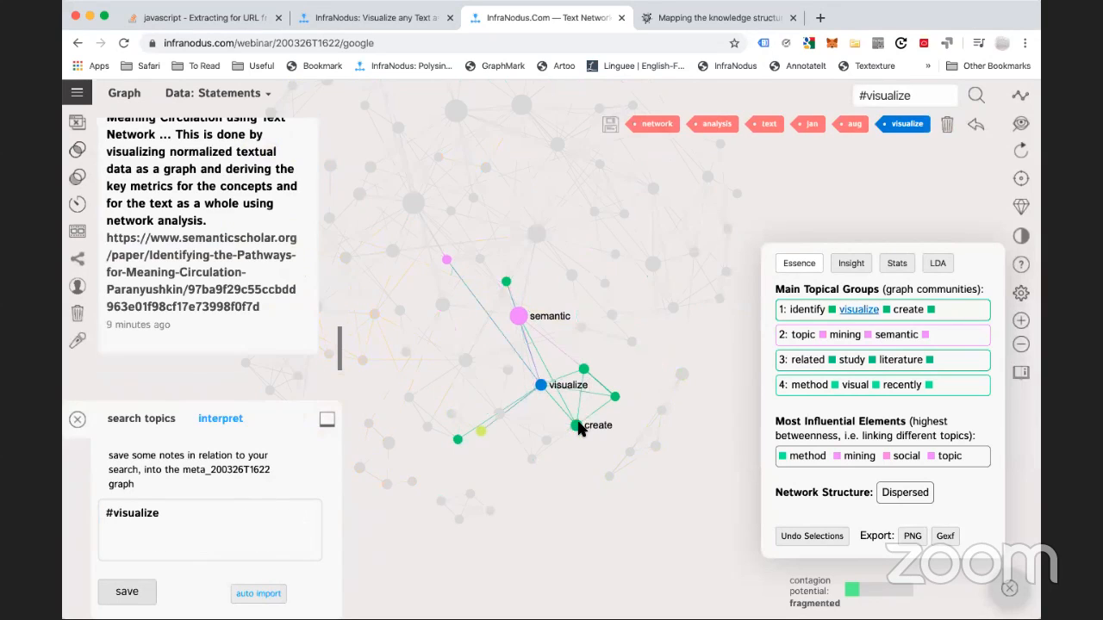
click(576, 425)
click(125, 593)
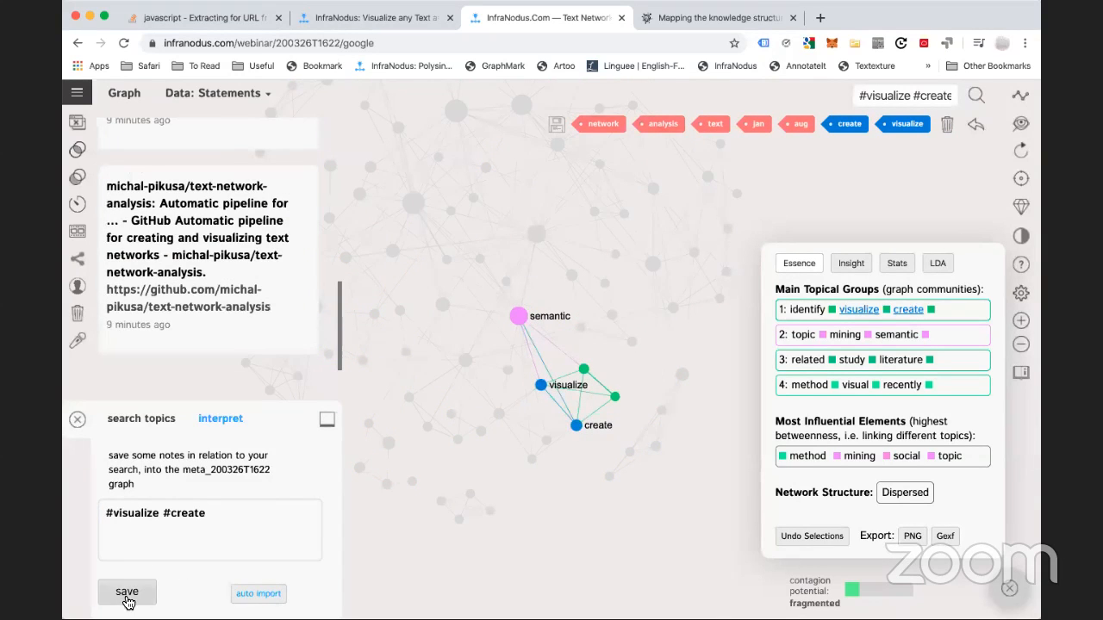
click(75, 93)
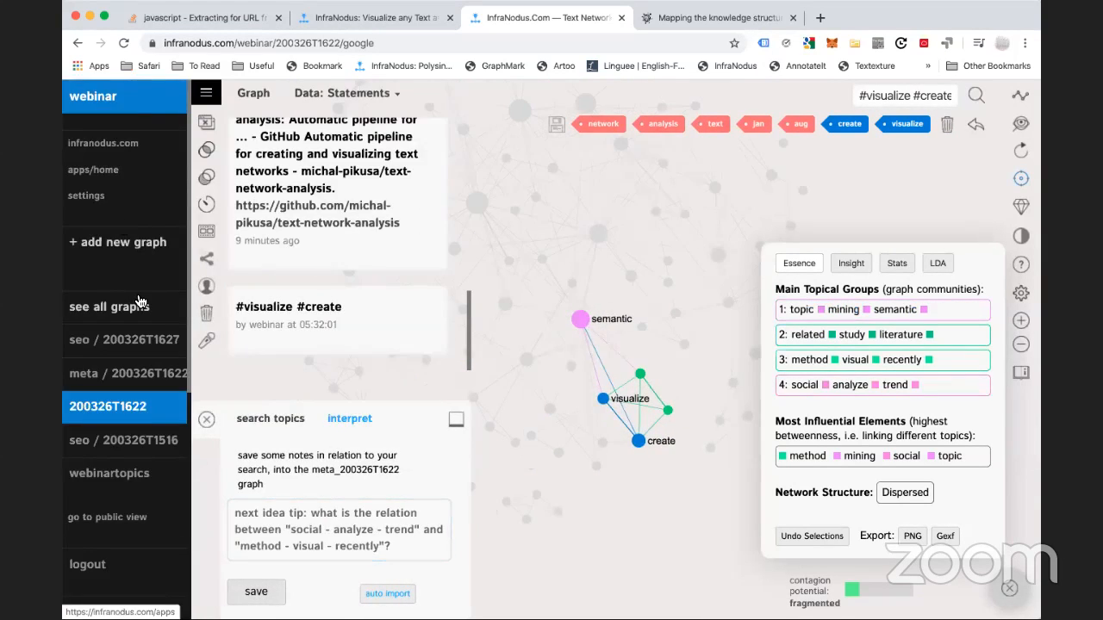
Open the 200326T1622 meta graph and pan it to view the saved notes
click(122, 381)
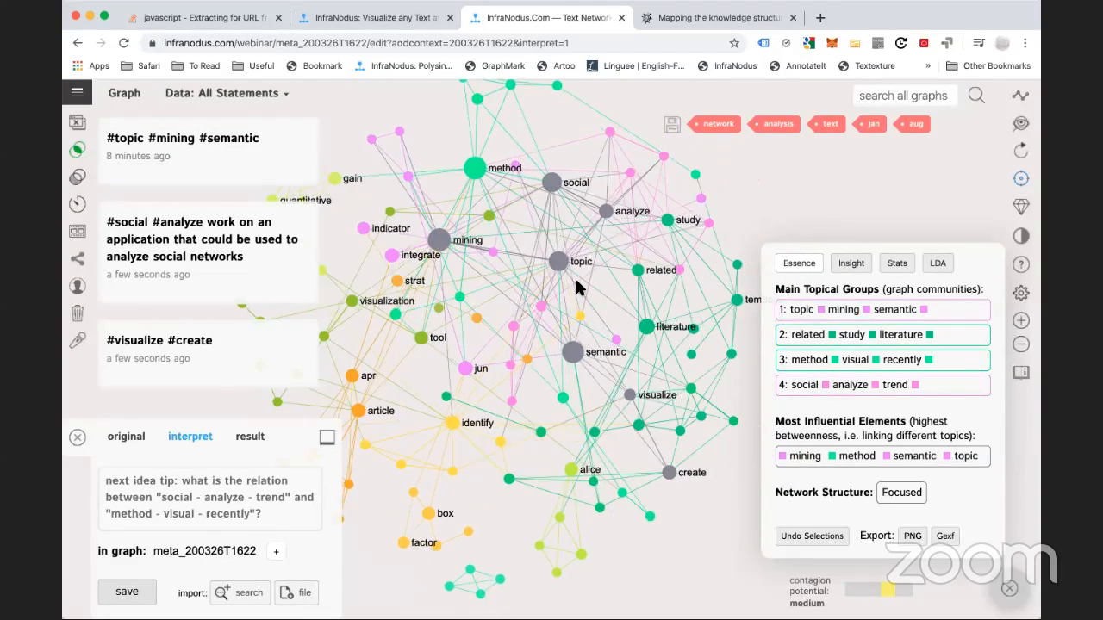
click(176, 487)
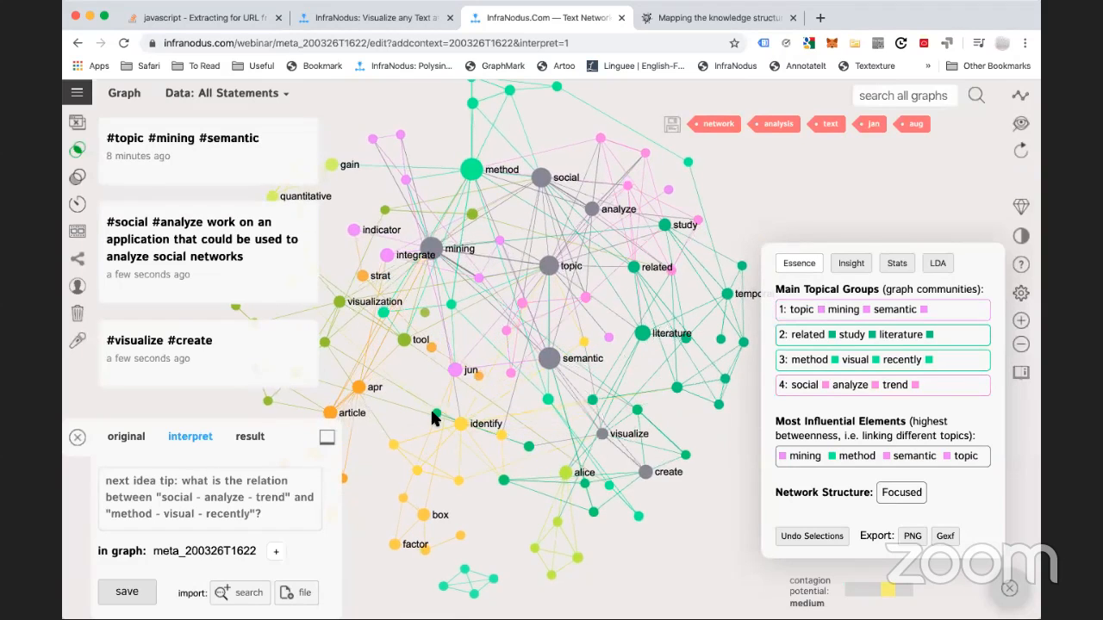
drag(432, 394, 503, 394)
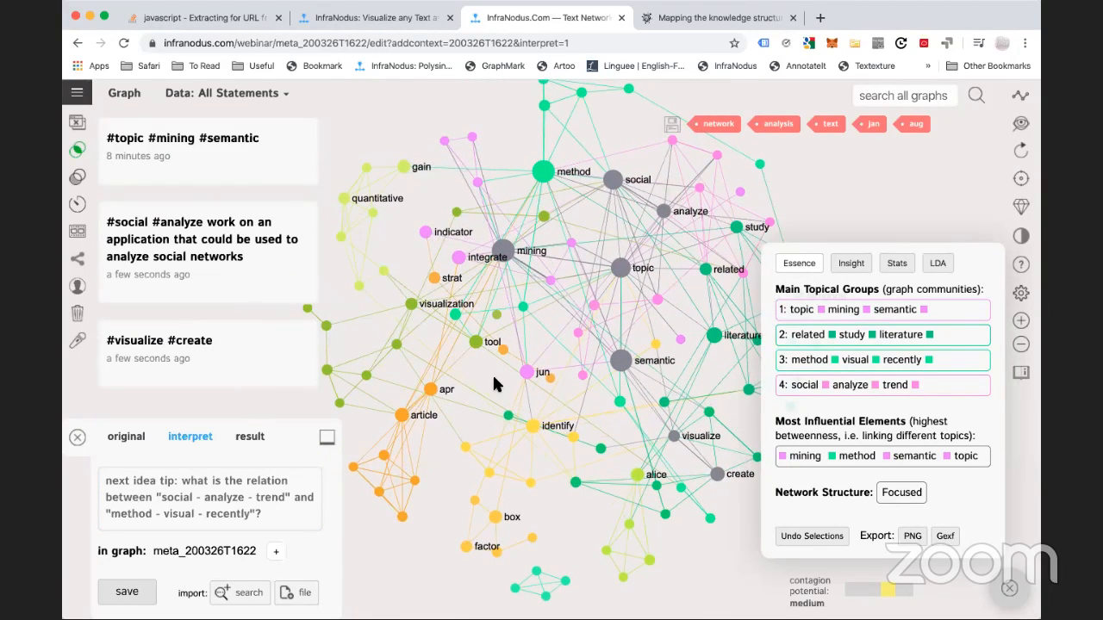
drag(572, 410, 523, 392)
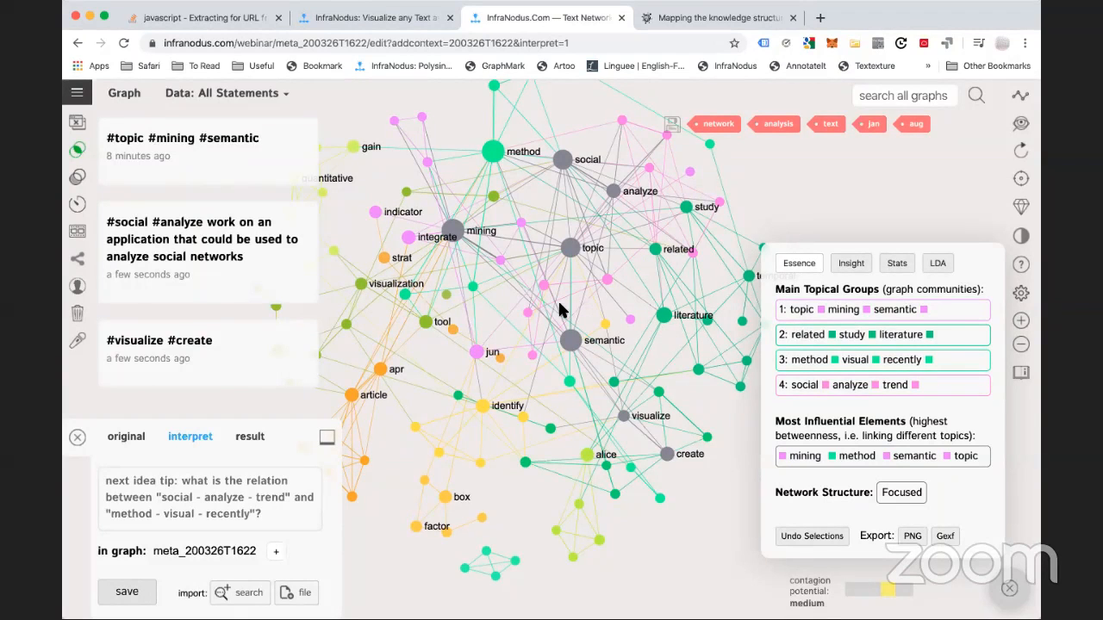
Filter the meta graph by social, then by topic and mining, clearing each filter afterwards
click(562, 157)
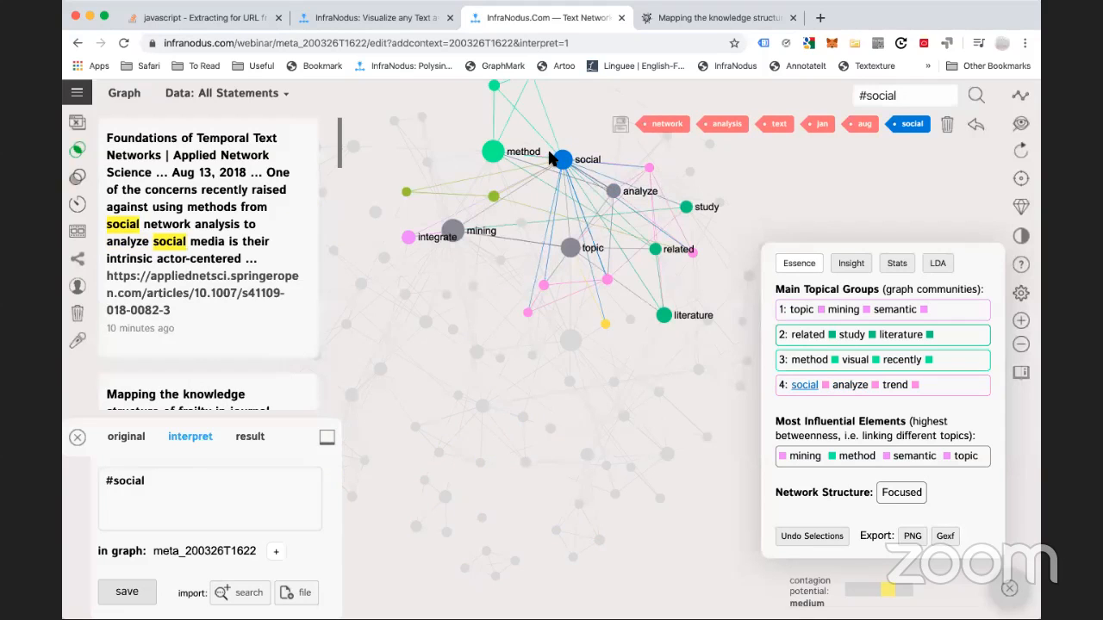
click(562, 160)
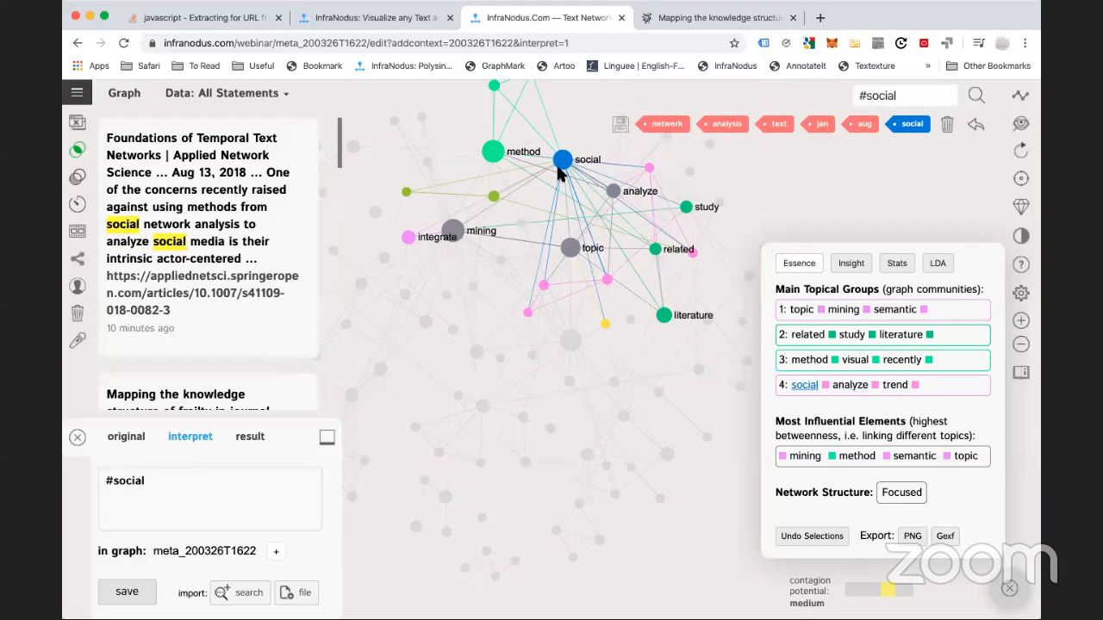
click(569, 249)
click(452, 231)
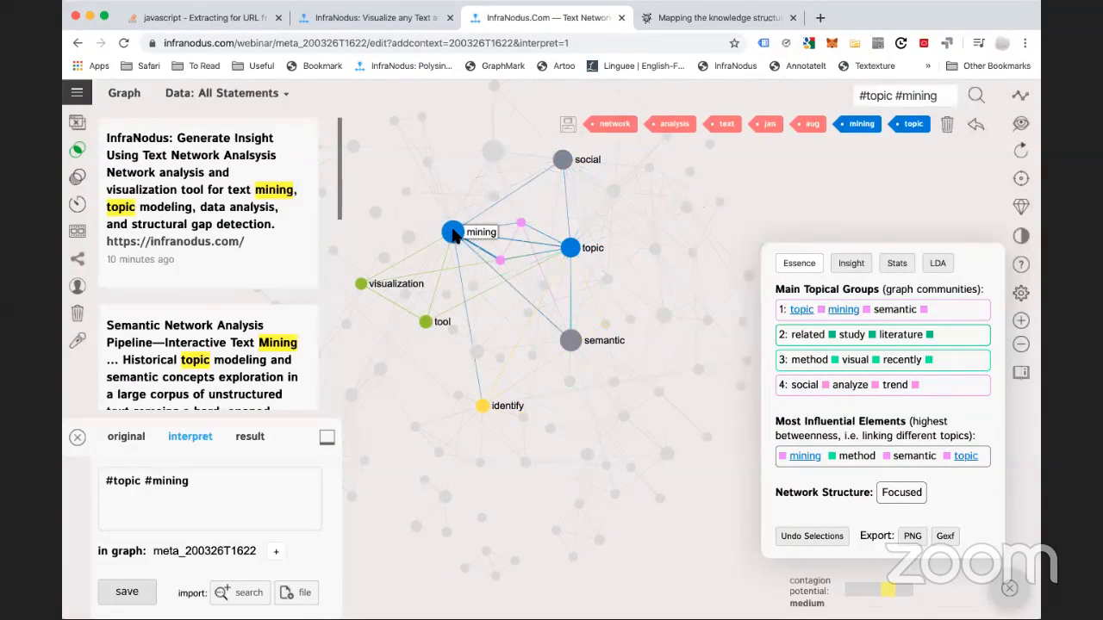
click(452, 232)
click(570, 248)
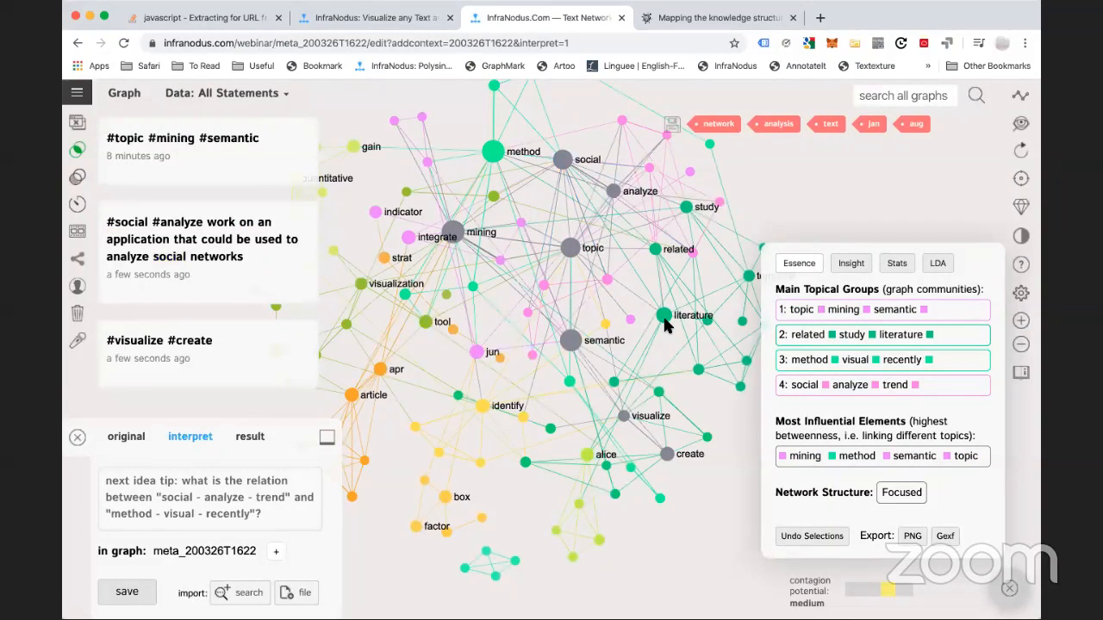
Save the note '#literature #related use infranodus to find related literature', fixing the spelling
click(663, 316)
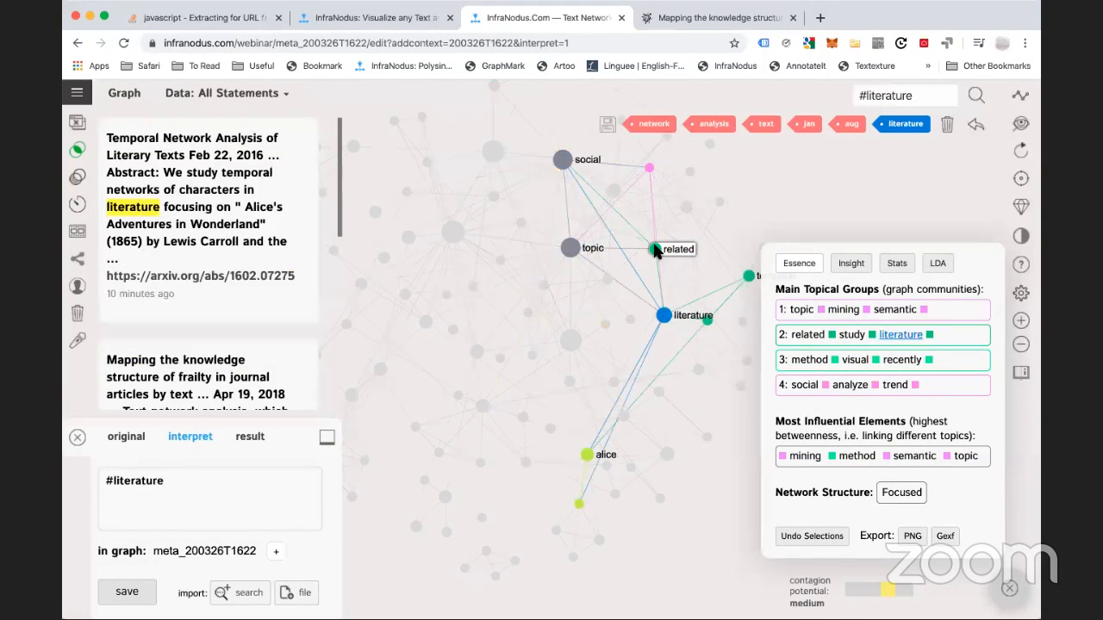
click(655, 250)
click(231, 495)
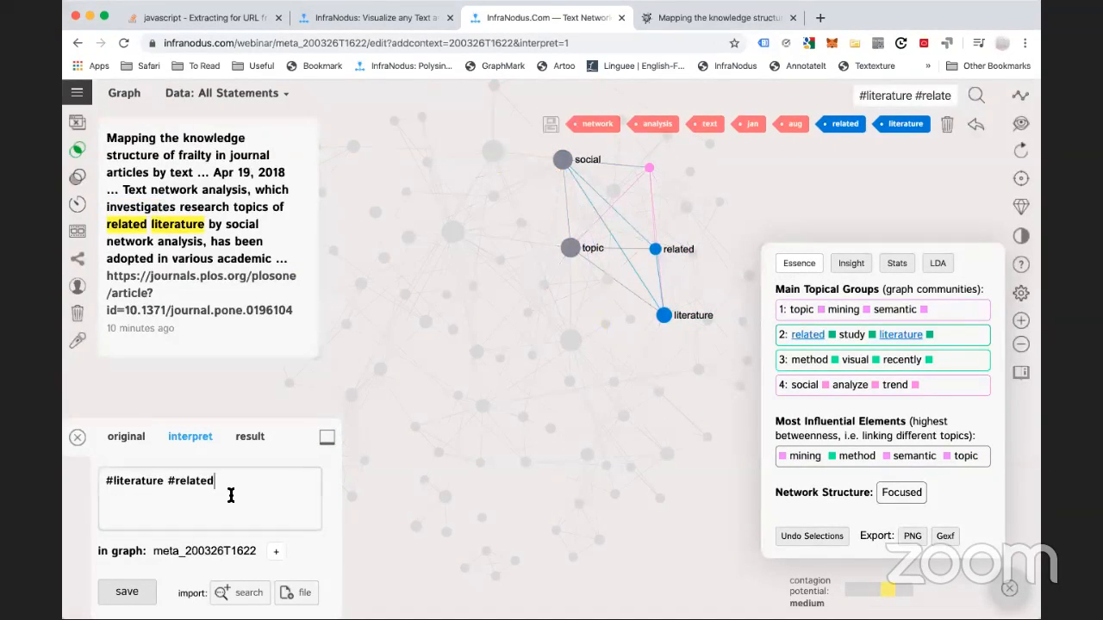
text(use inf)
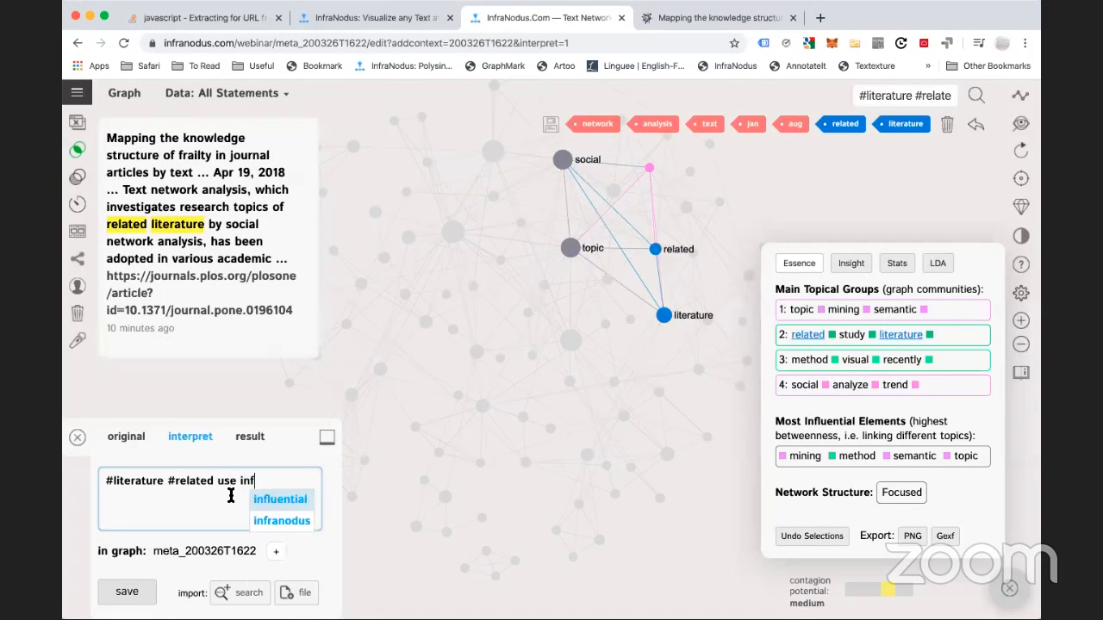
text(ranodus to find rel)
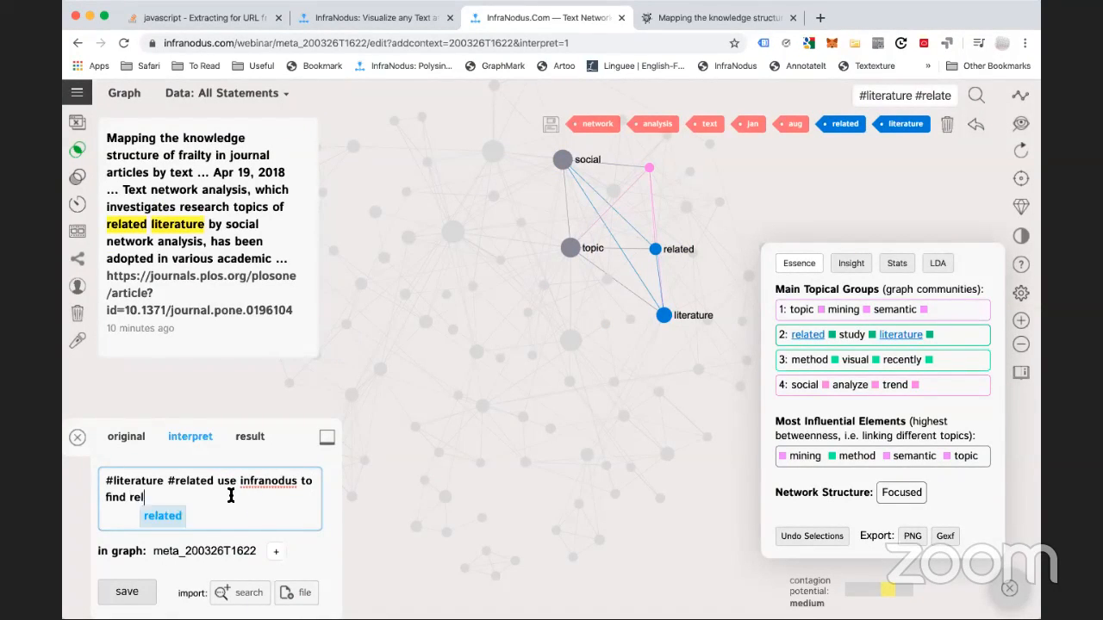
text(ated literatue)
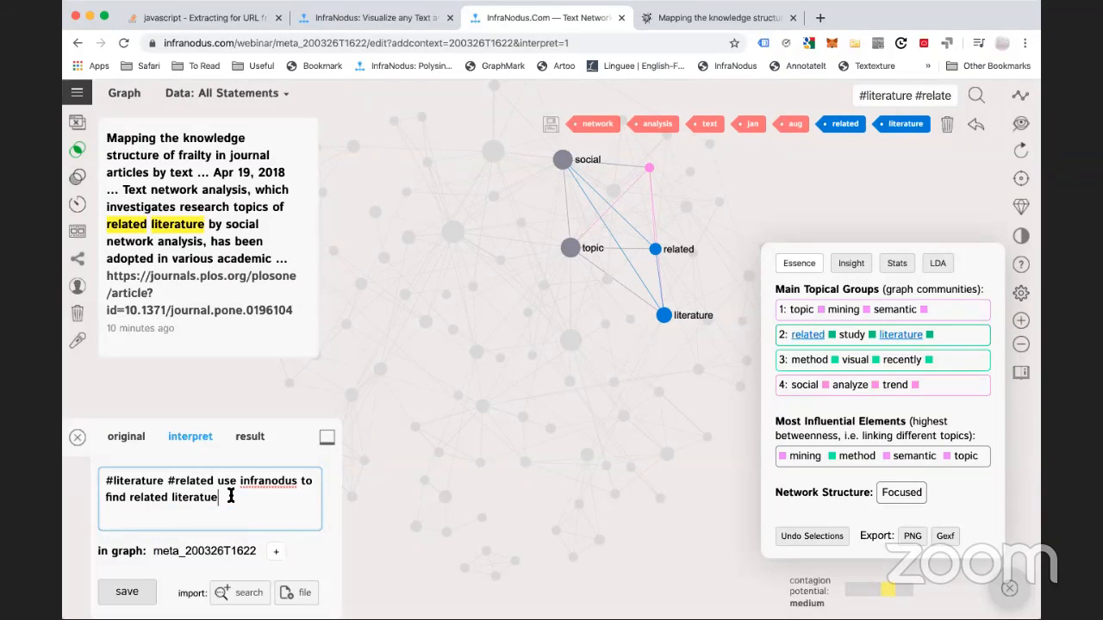
click(244, 514)
click(121, 591)
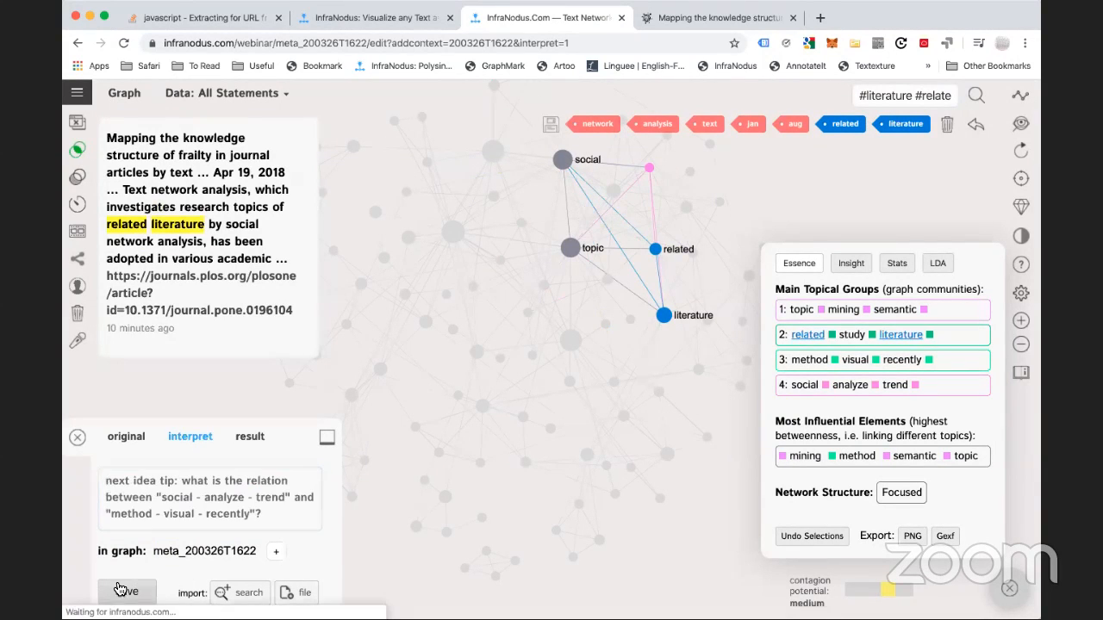
Clear the literature–related filter and shift the full network graph slightly right
click(976, 125)
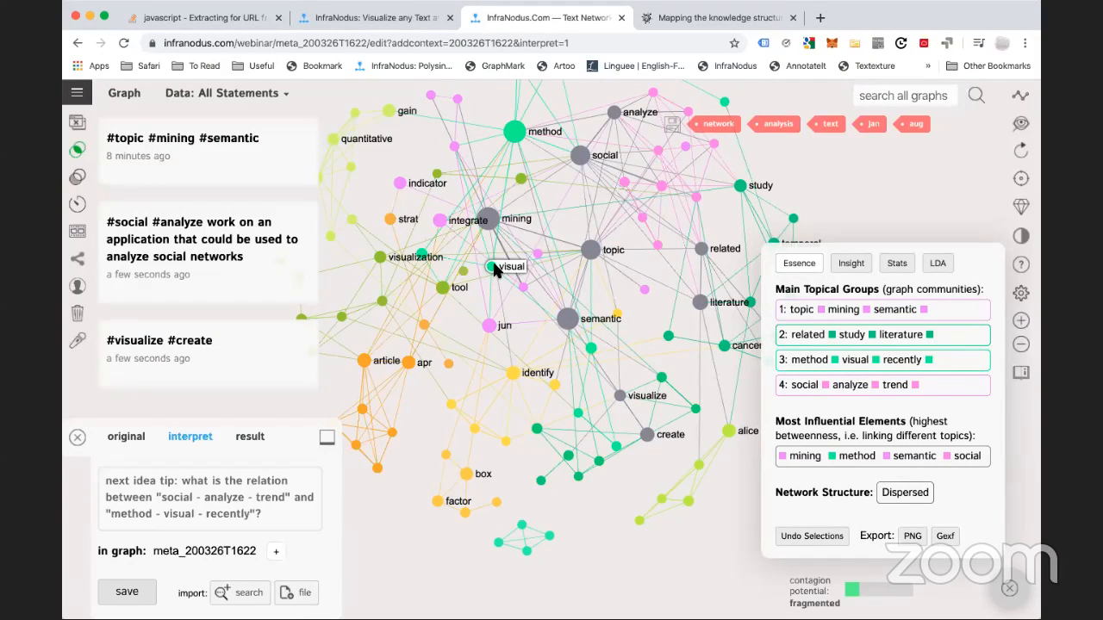
drag(428, 402, 473, 412)
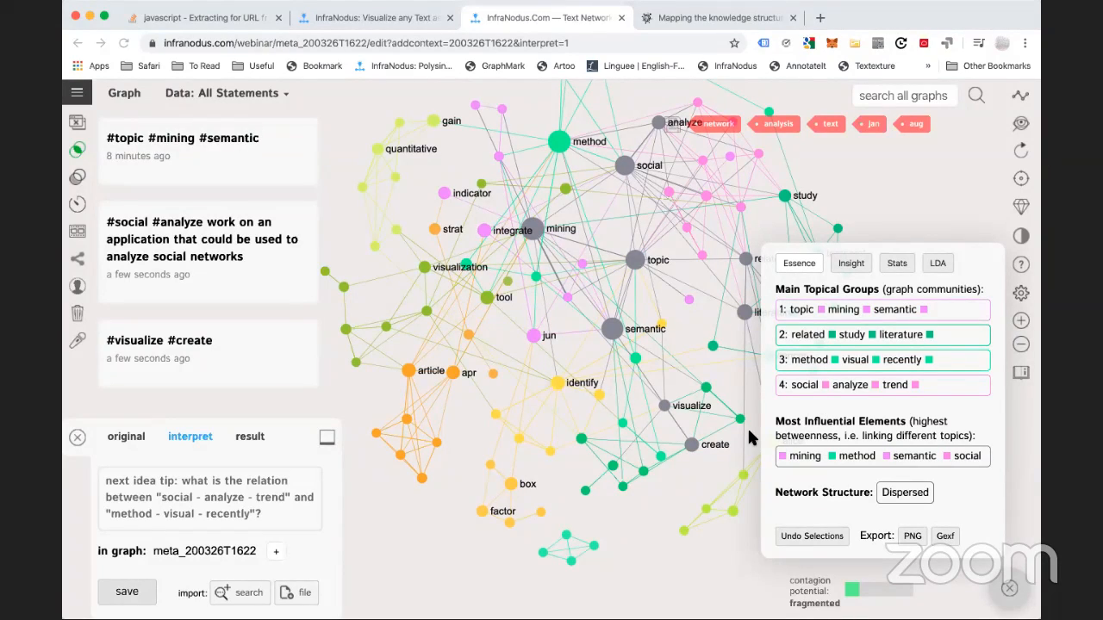
click(389, 180)
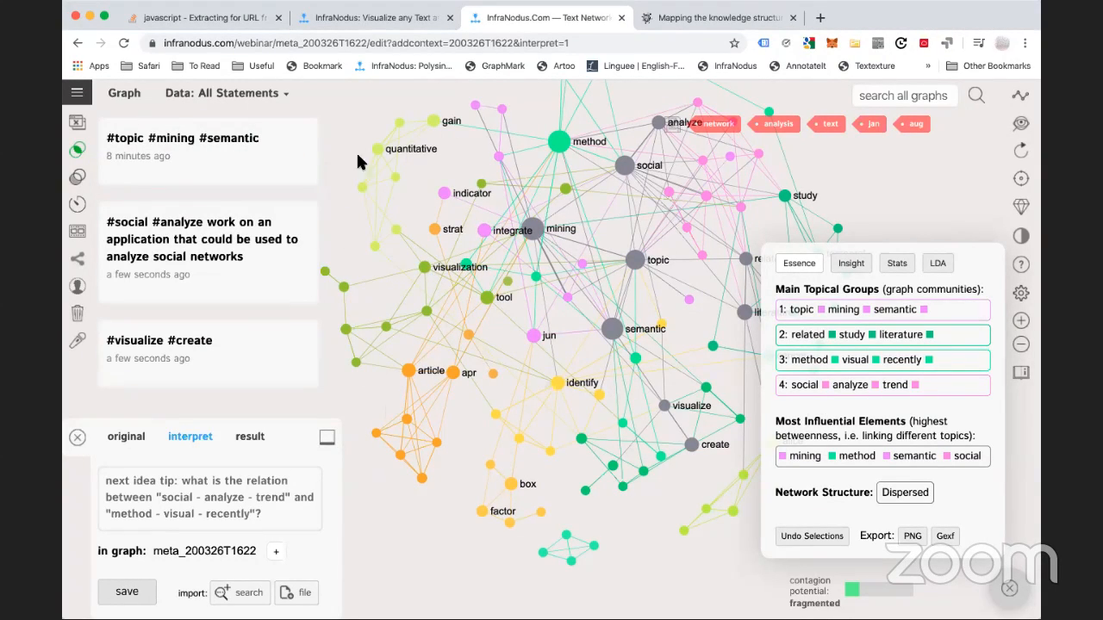
click(731, 119)
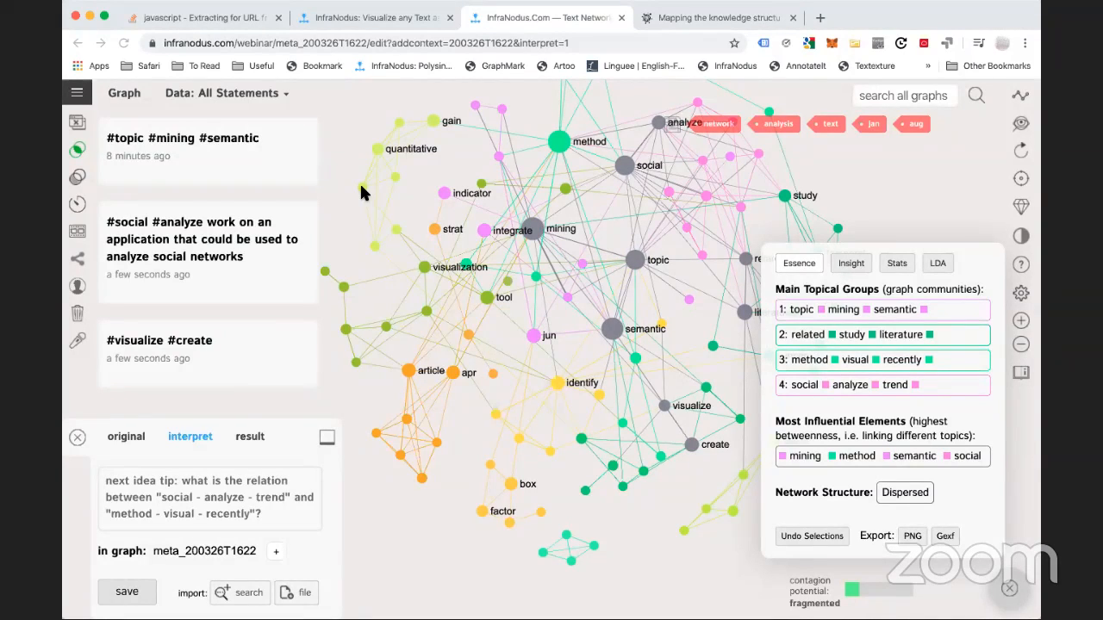
Return to the apps home page and scroll down to the Import External Data options
click(76, 94)
click(100, 170)
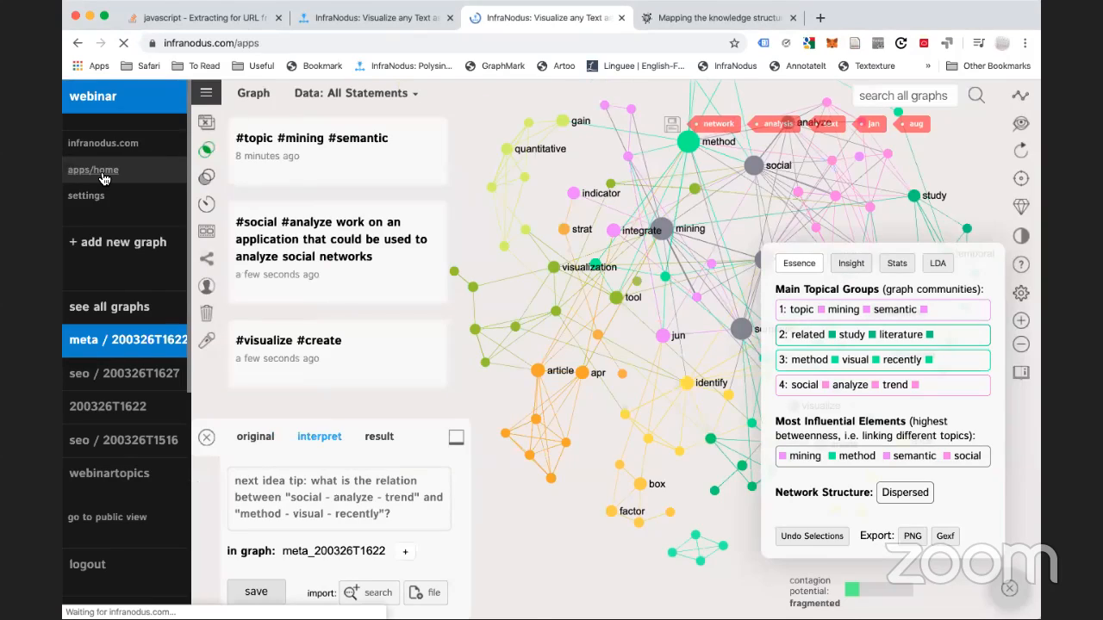
scroll(420, 411, down, 5)
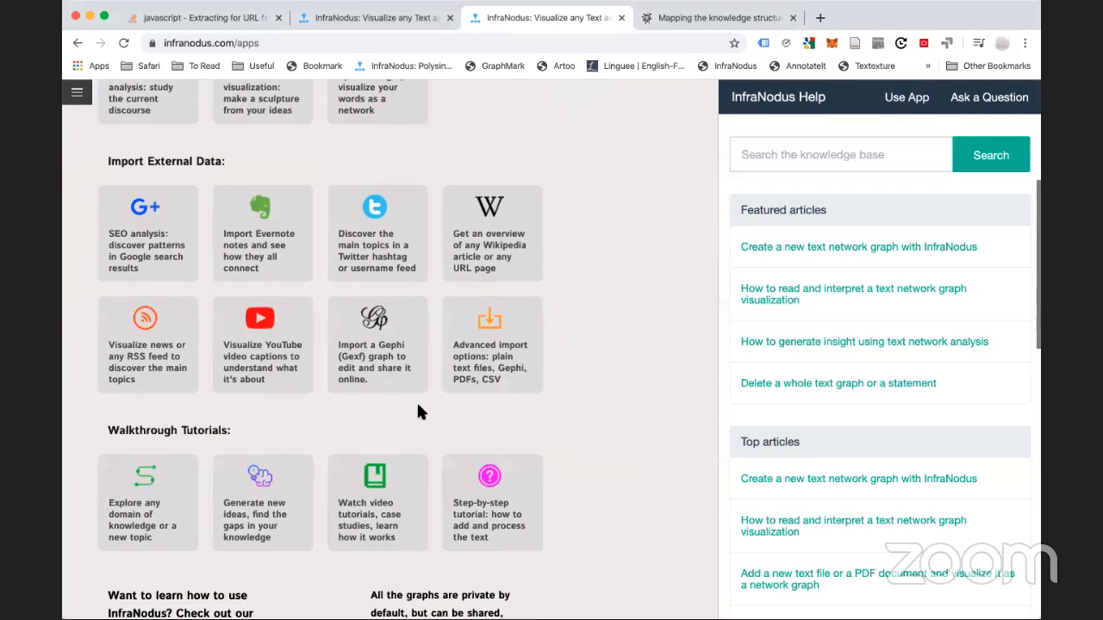
Open the advanced file import options and choose CSV as the import file type
click(498, 361)
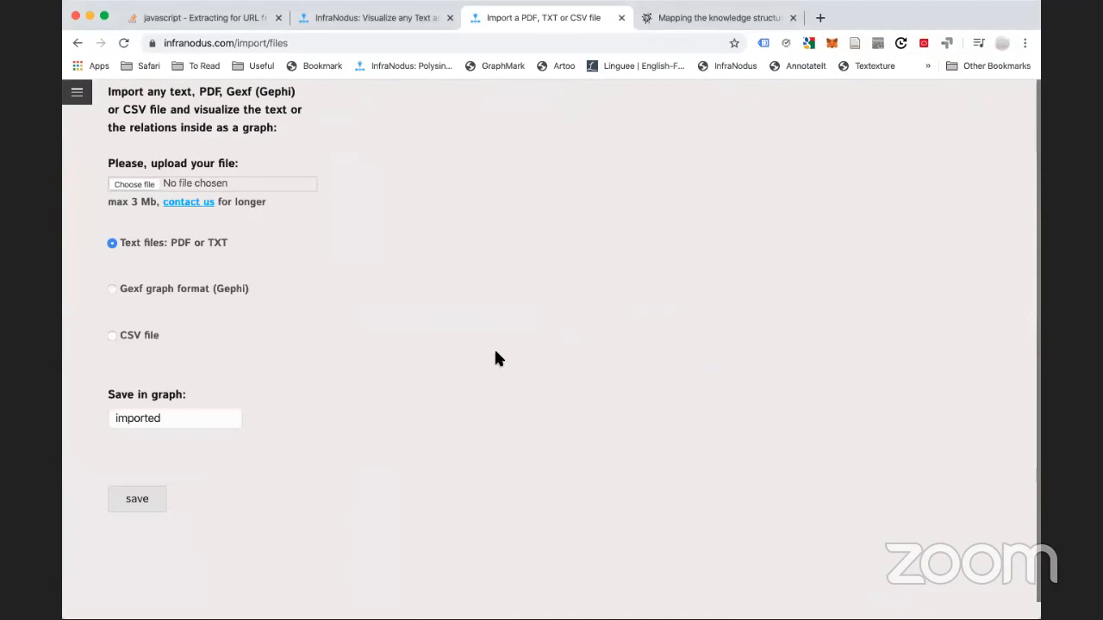
click(148, 337)
scroll(237, 364, down, 3)
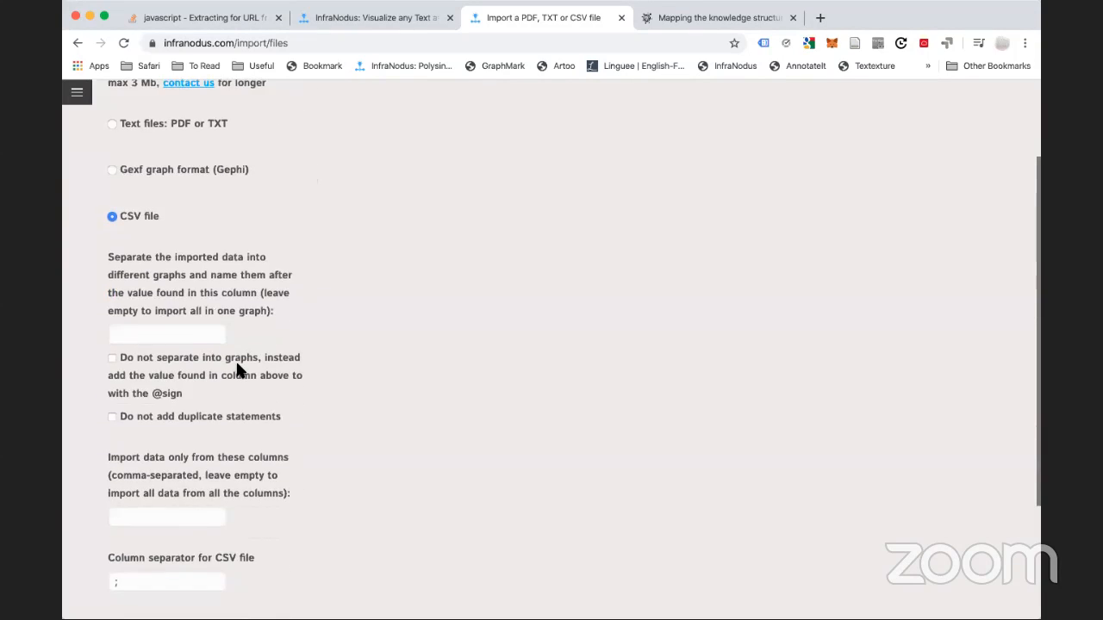
scroll(236, 370, up, 3)
Go back to apps home, reopen the advanced import options and select CSV again
click(77, 91)
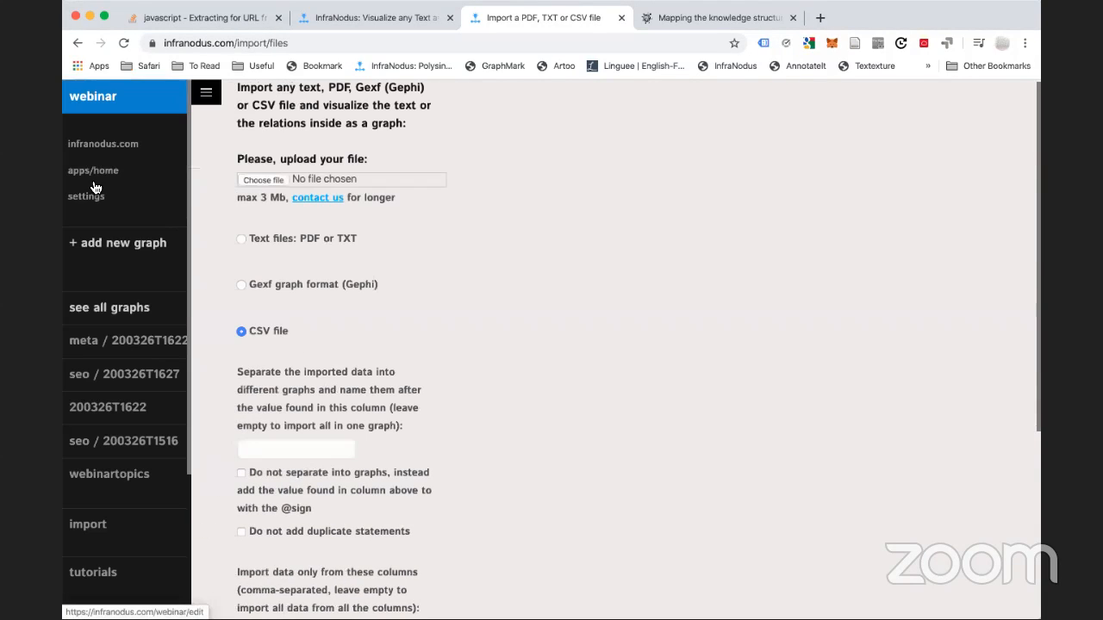
click(91, 175)
scroll(465, 446, down, 5)
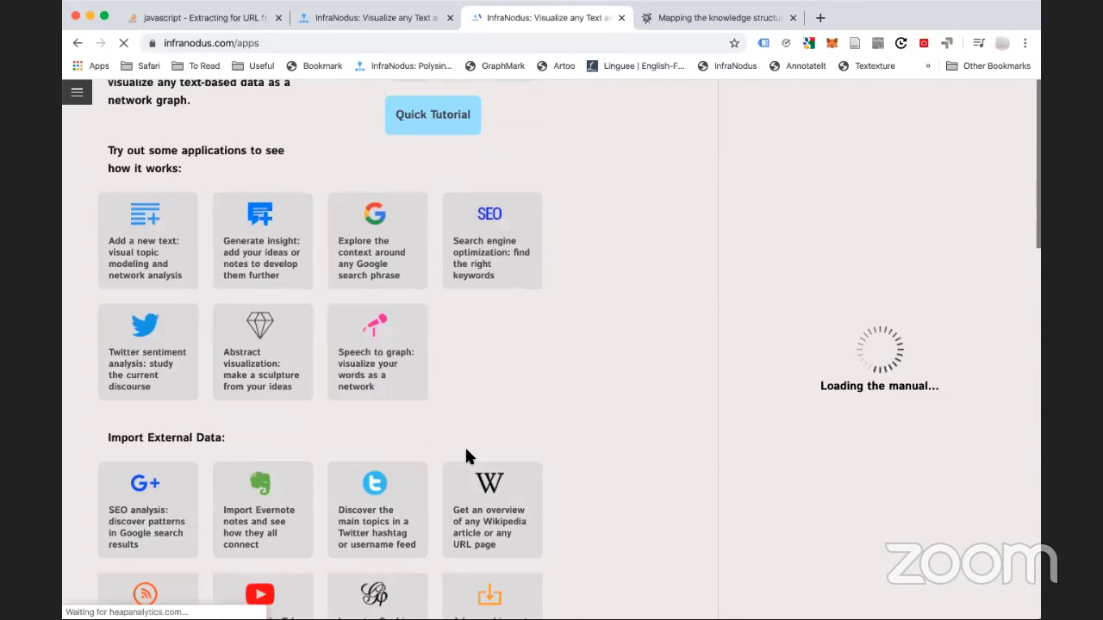
click(482, 367)
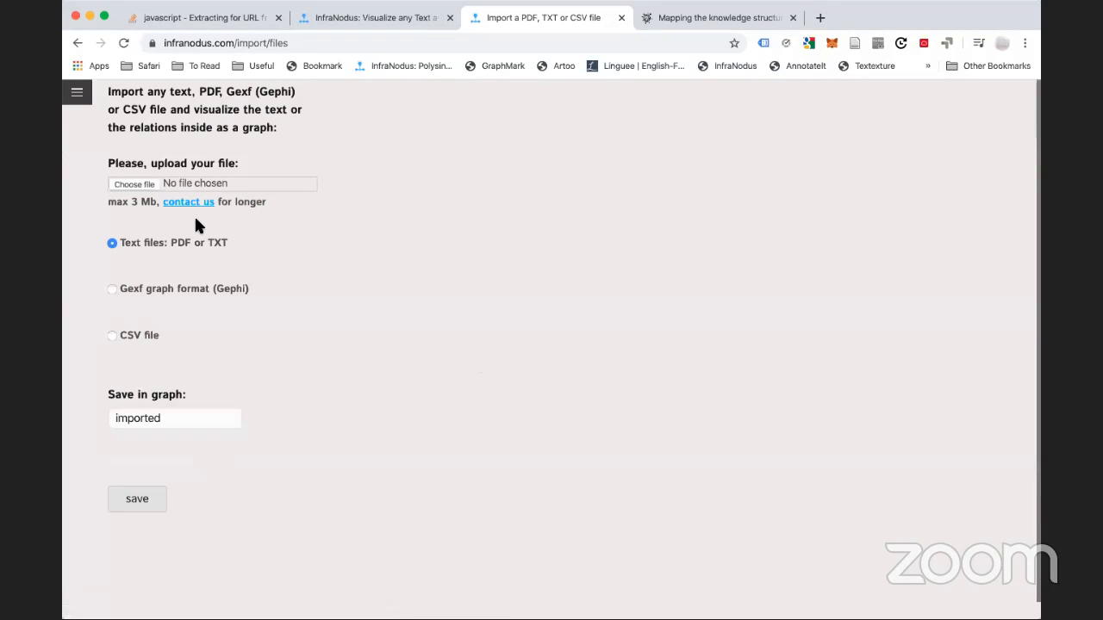
click(134, 185)
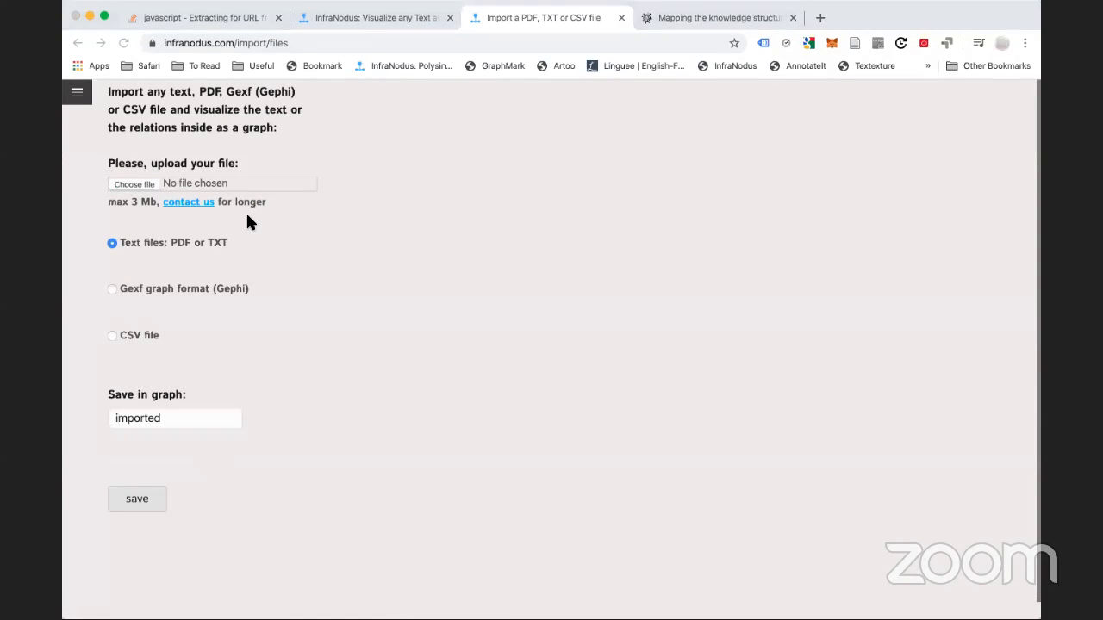
click(142, 335)
scroll(293, 402, down, 3)
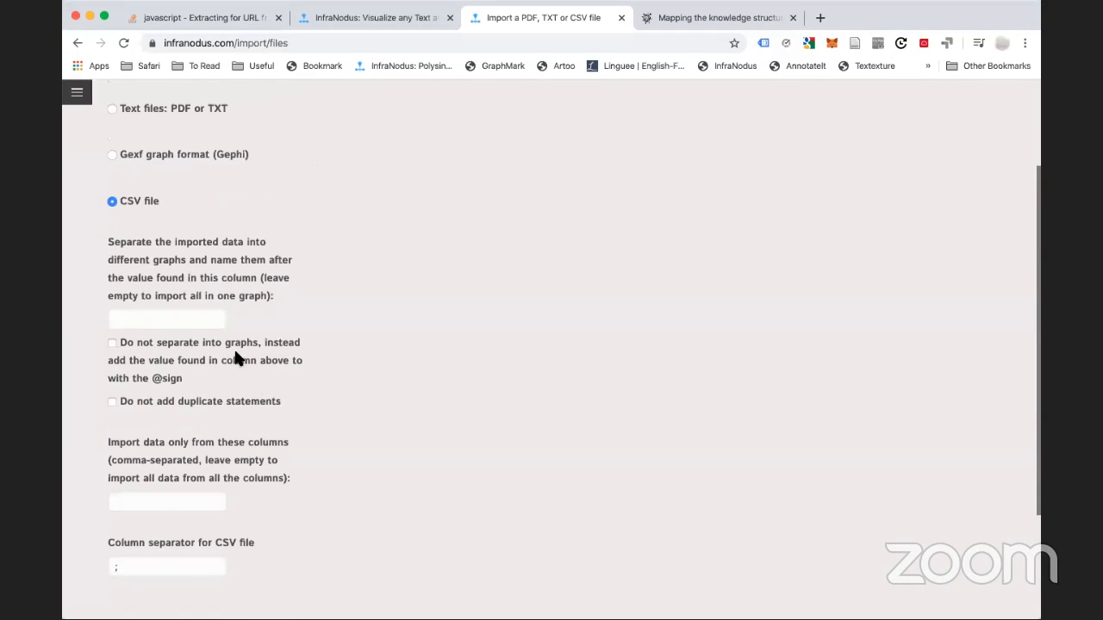
Enter 'from,t' as the columns to import, then delete it to leave the column fields empty
click(163, 319)
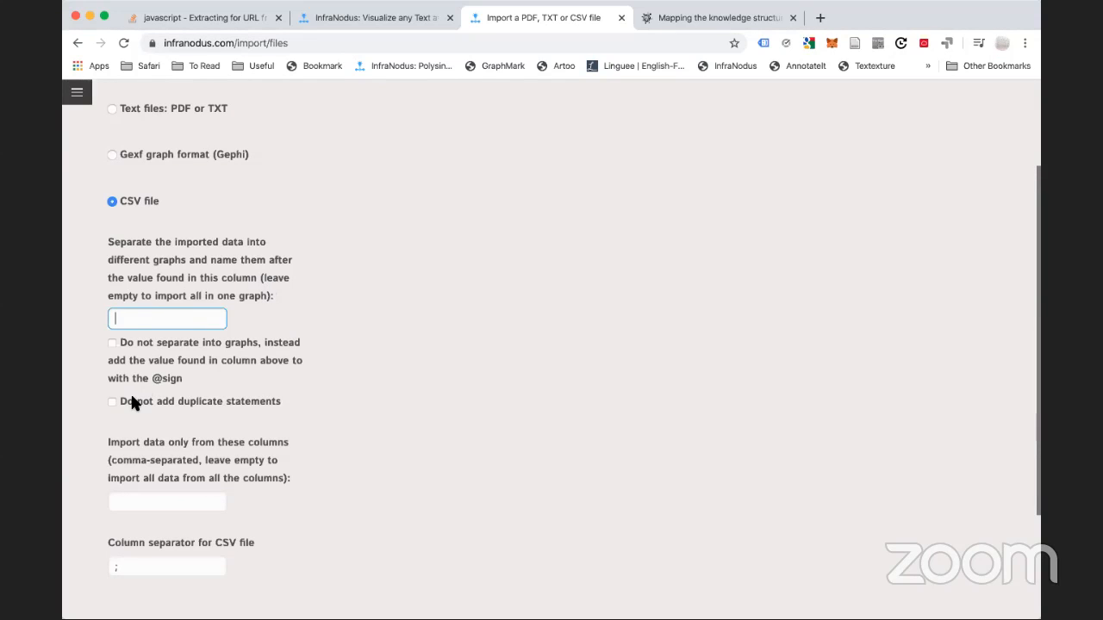
scroll(134, 402, down, 2)
click(149, 444)
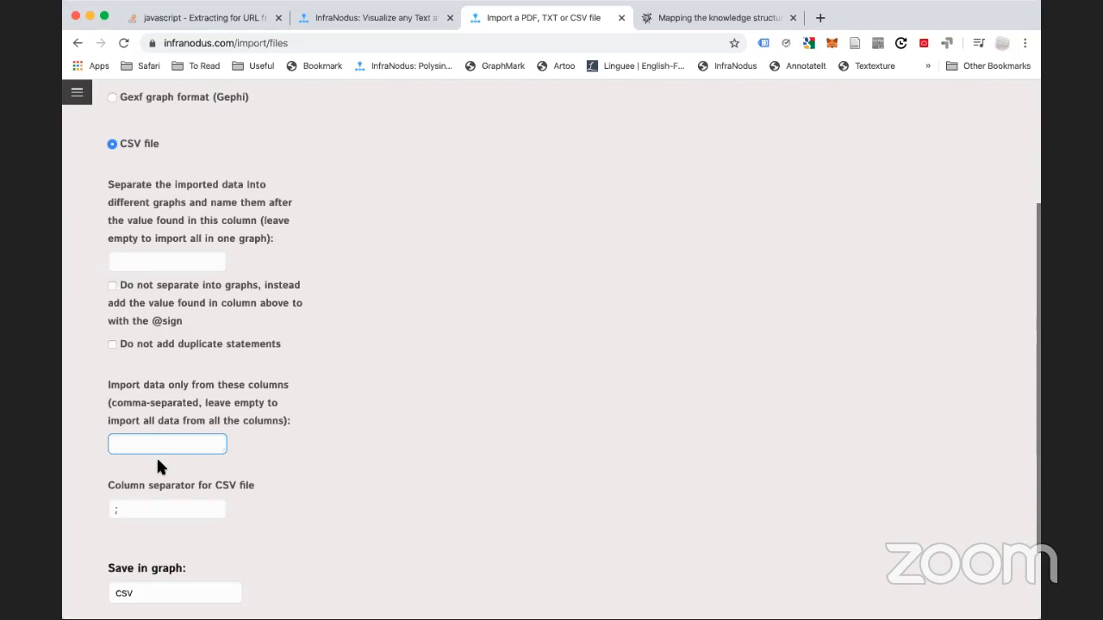
text(from,to)
scroll(176, 274, up, 1)
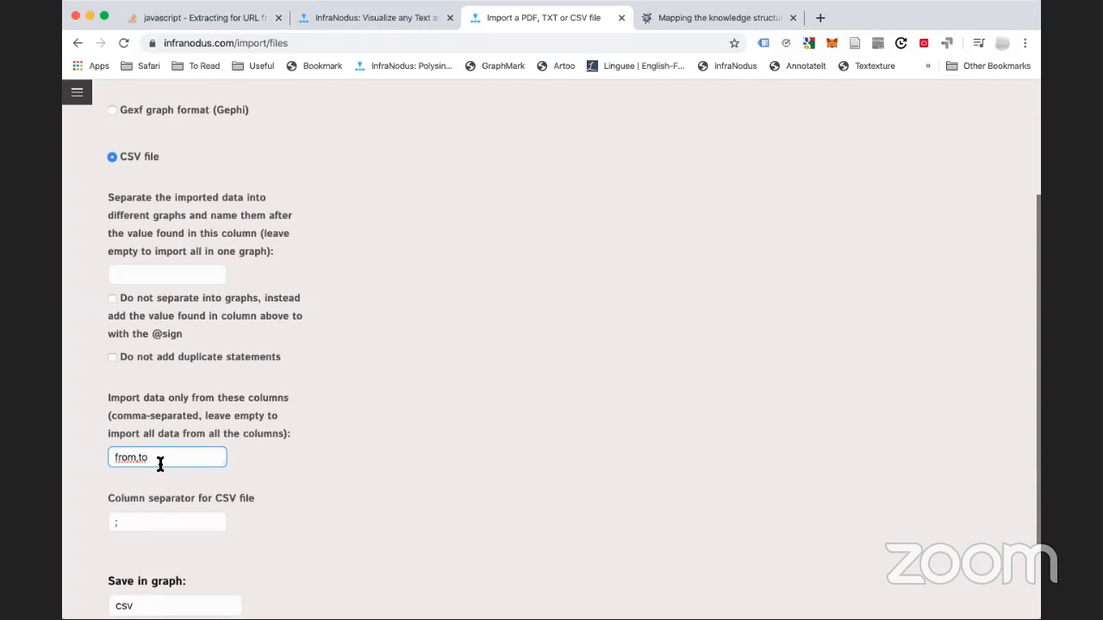
key(alt+shift+Left)
key(alt+shift+Left)
key(BackSpace)
Review the CSV column separator, leaving it at the default ';', and recheck the split-graphs column field
click(167, 521)
key(BackSpace)
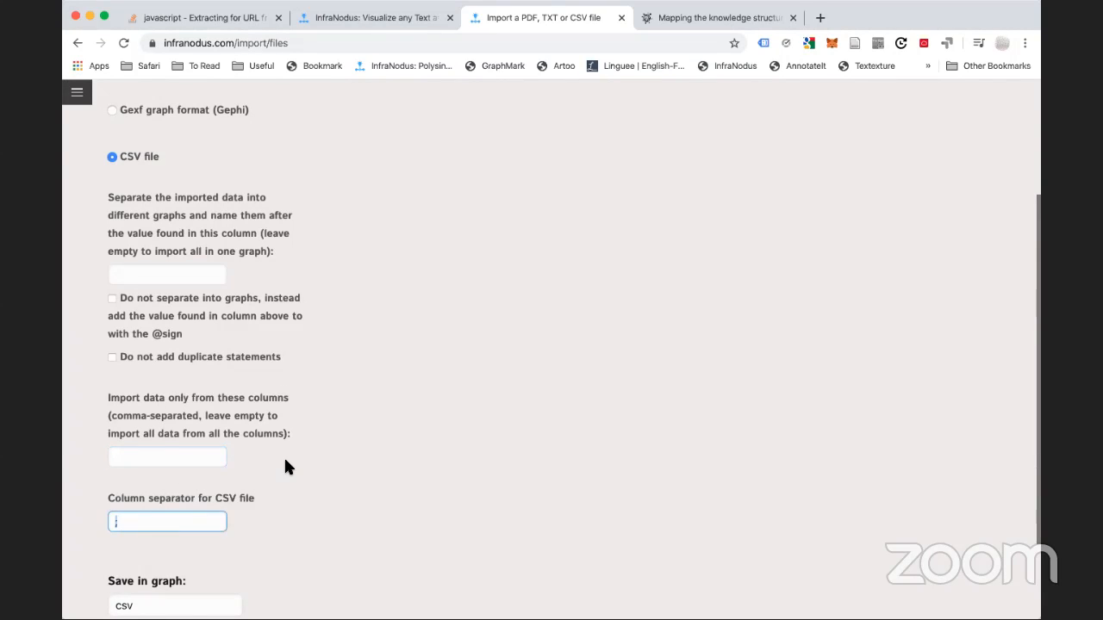
scroll(284, 456, down, 2)
scroll(286, 465, up, 4)
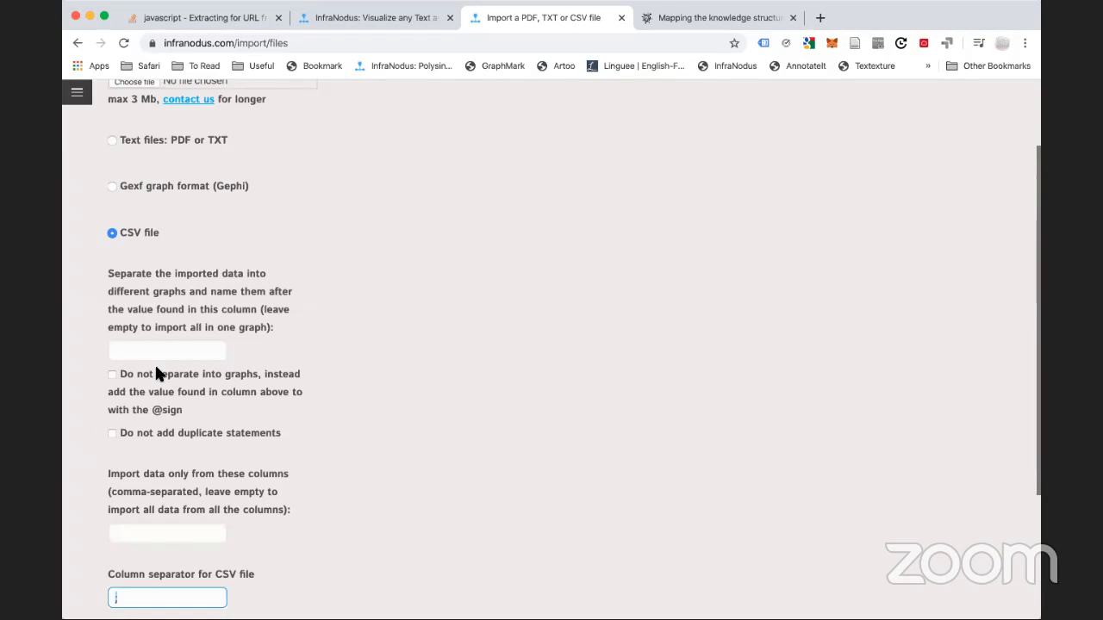
scroll(155, 371, down, 3)
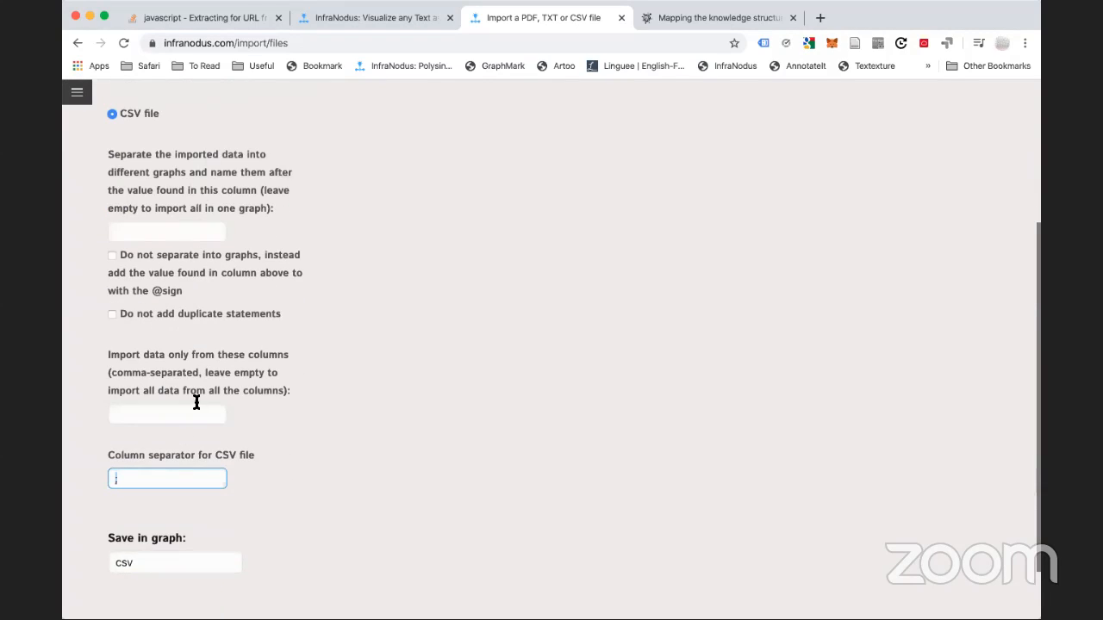
scroll(196, 239, up, 2)
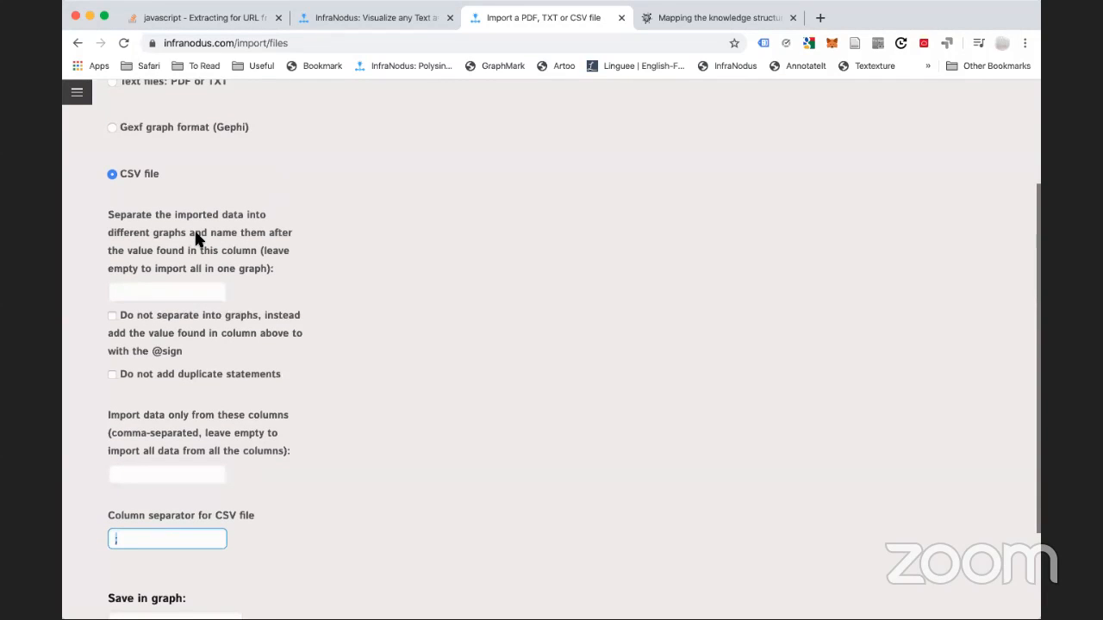
click(197, 239)
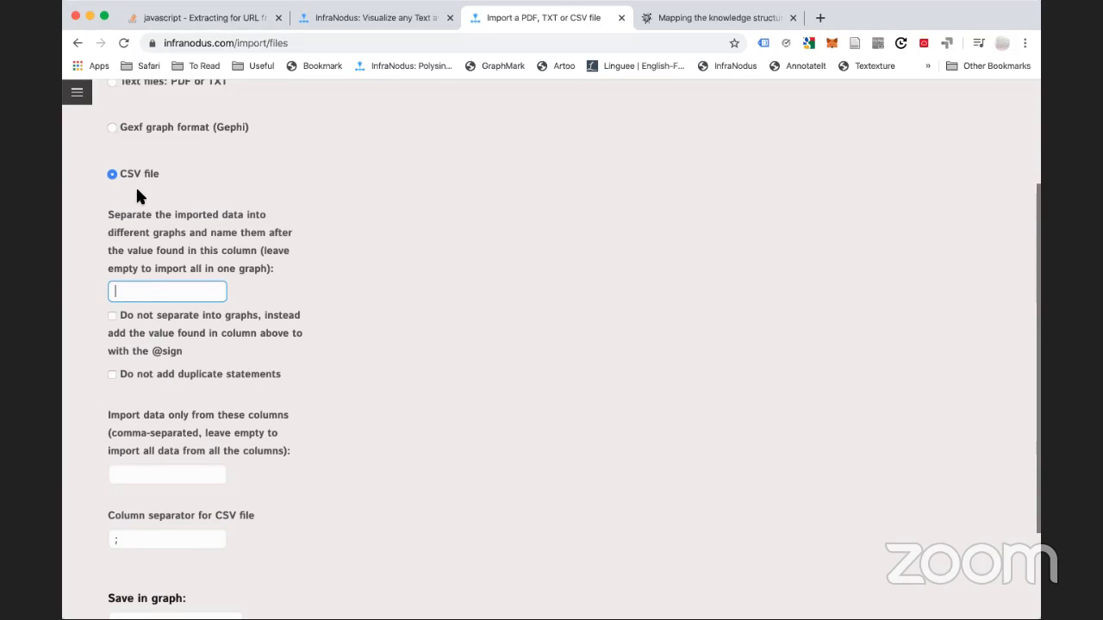
click(77, 92)
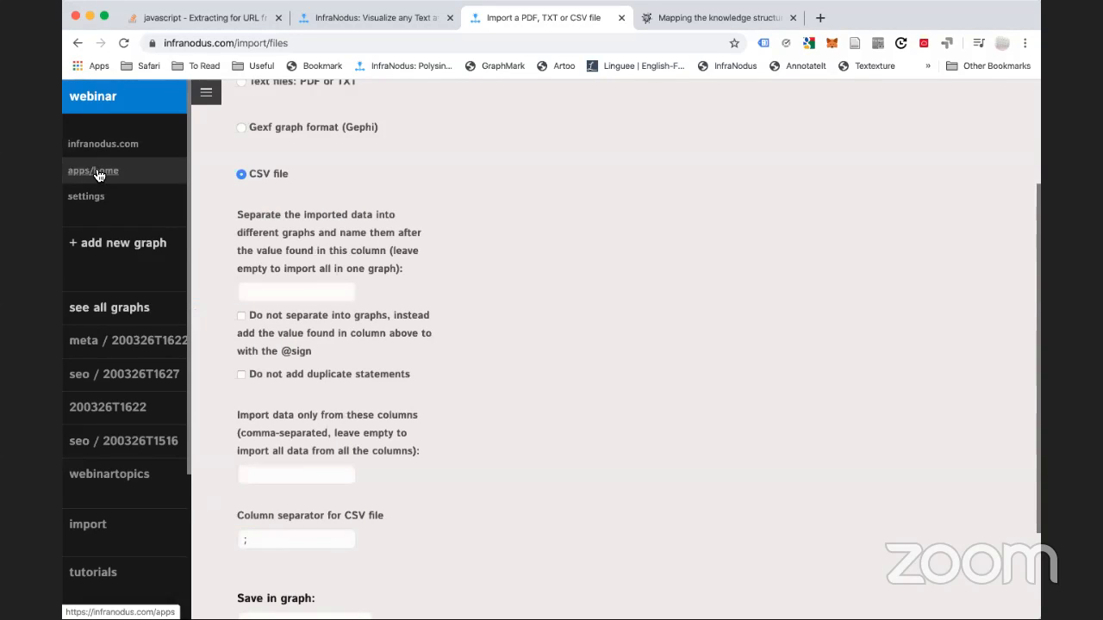
Return to the apps home page, then open the webinartopics graph from the graph list
click(98, 173)
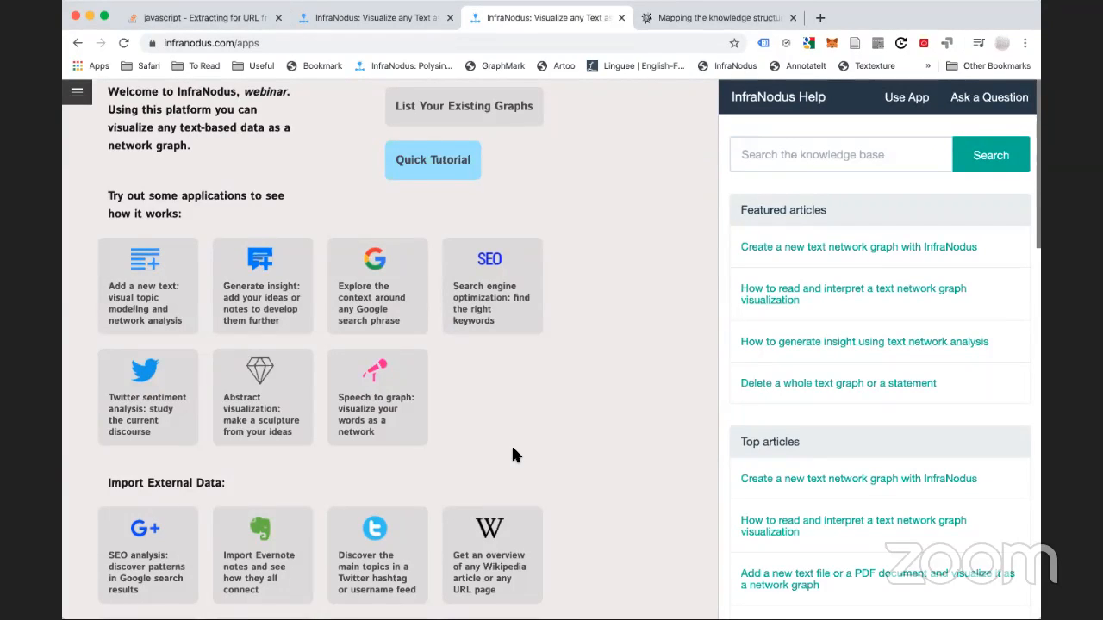
click(77, 93)
click(107, 474)
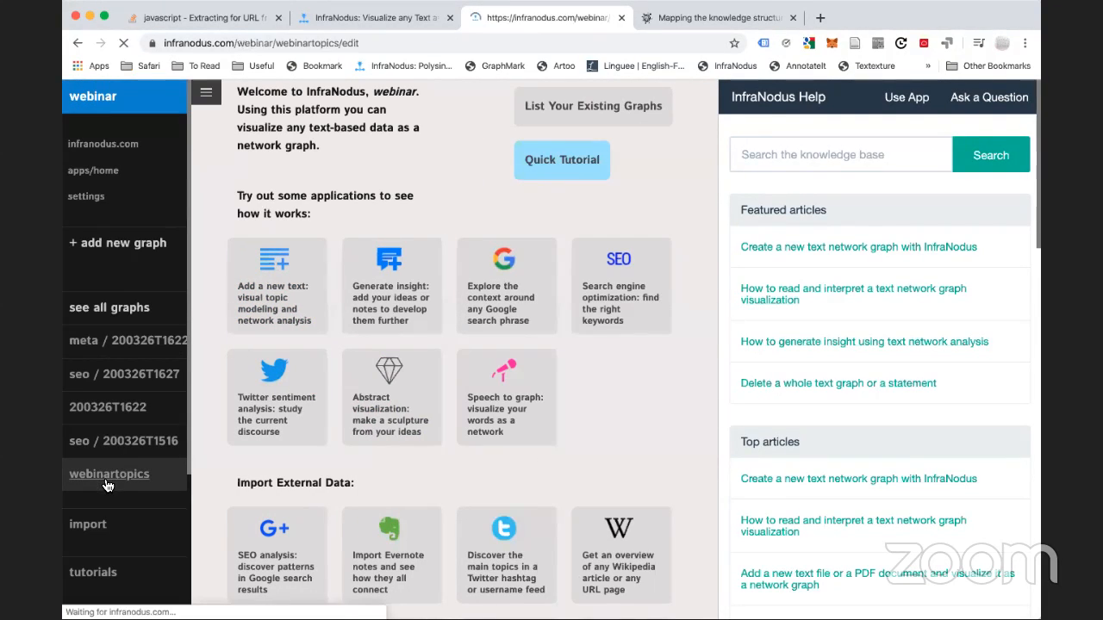
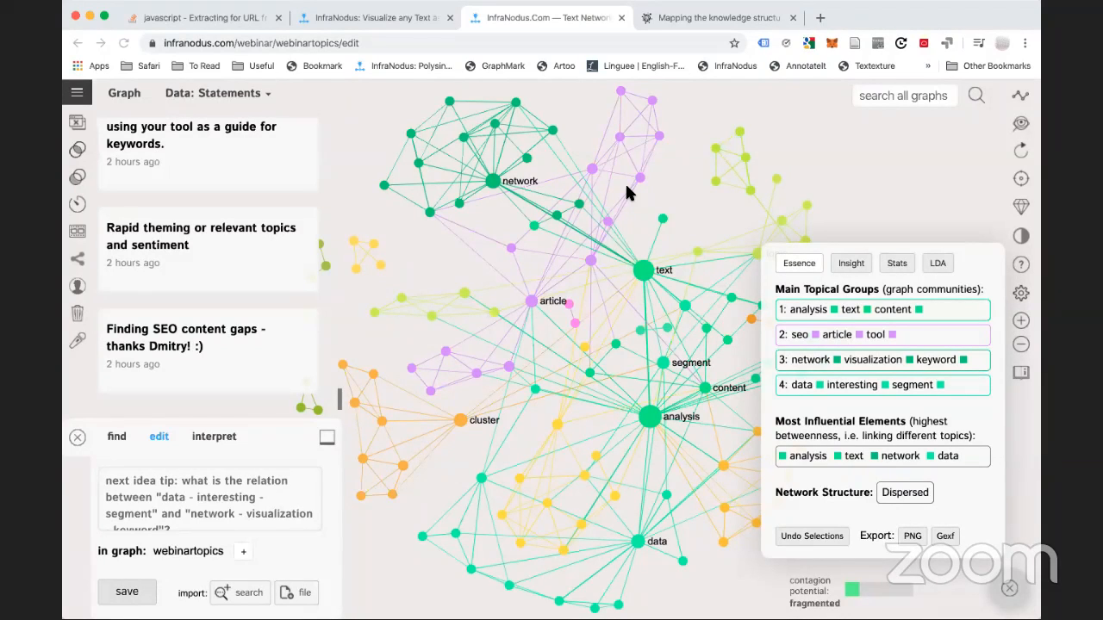
Visit the apps home page and the advanced file import page, then go back to apps
click(77, 92)
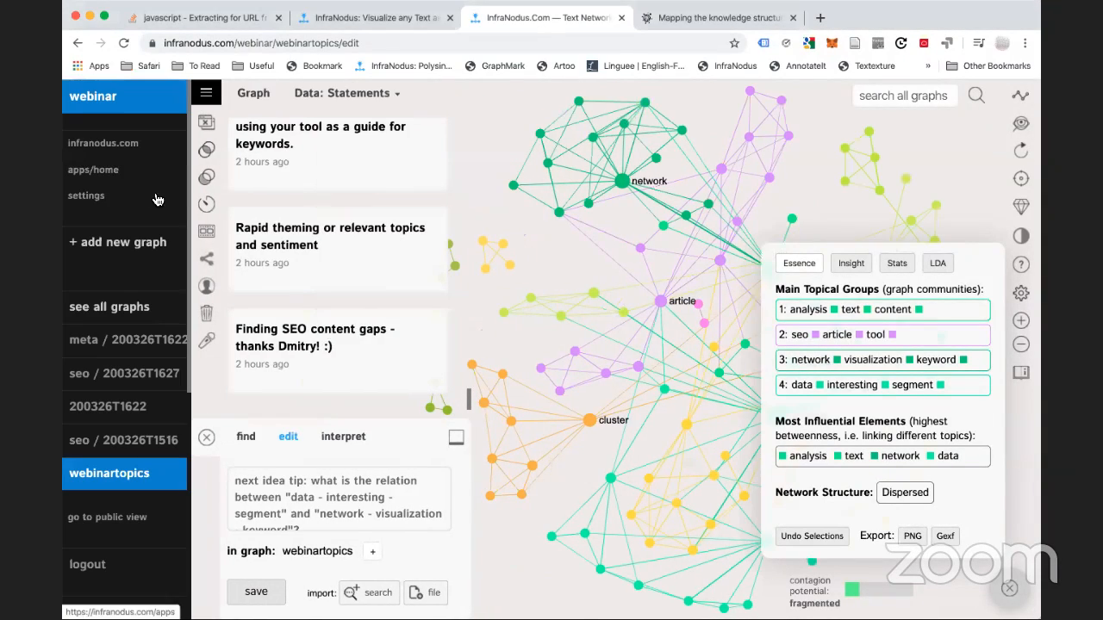
click(104, 170)
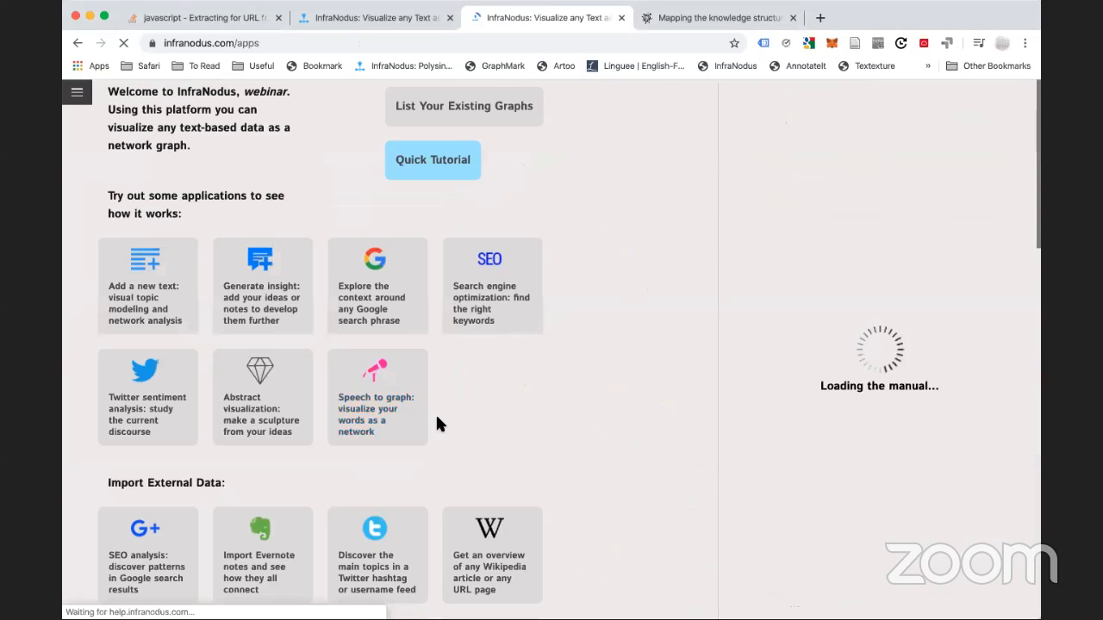
scroll(439, 431, down, 5)
click(482, 408)
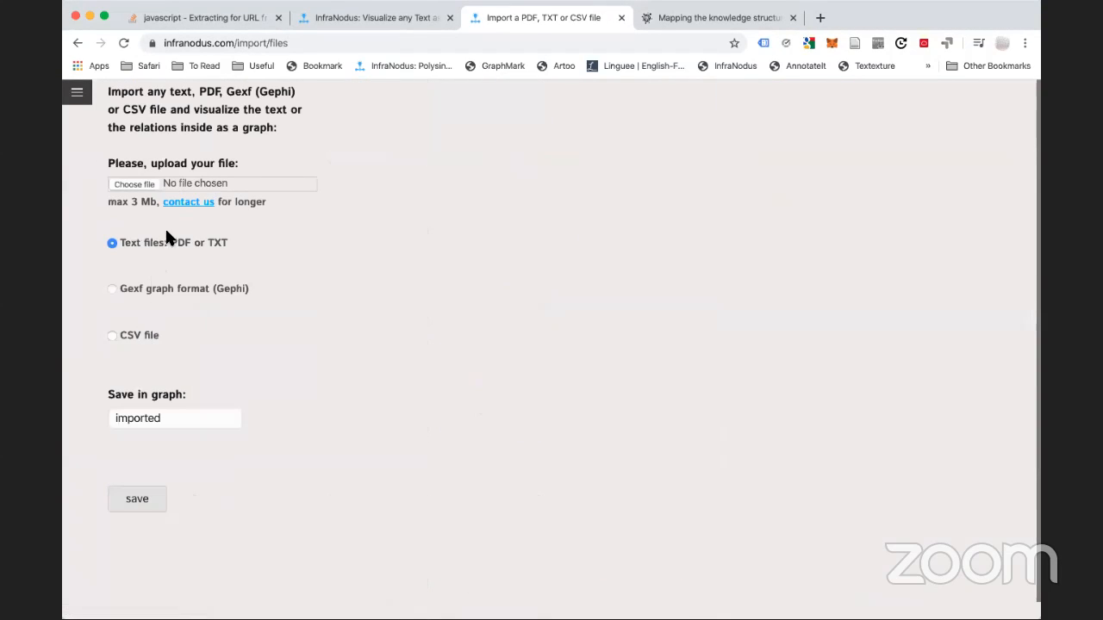
click(76, 43)
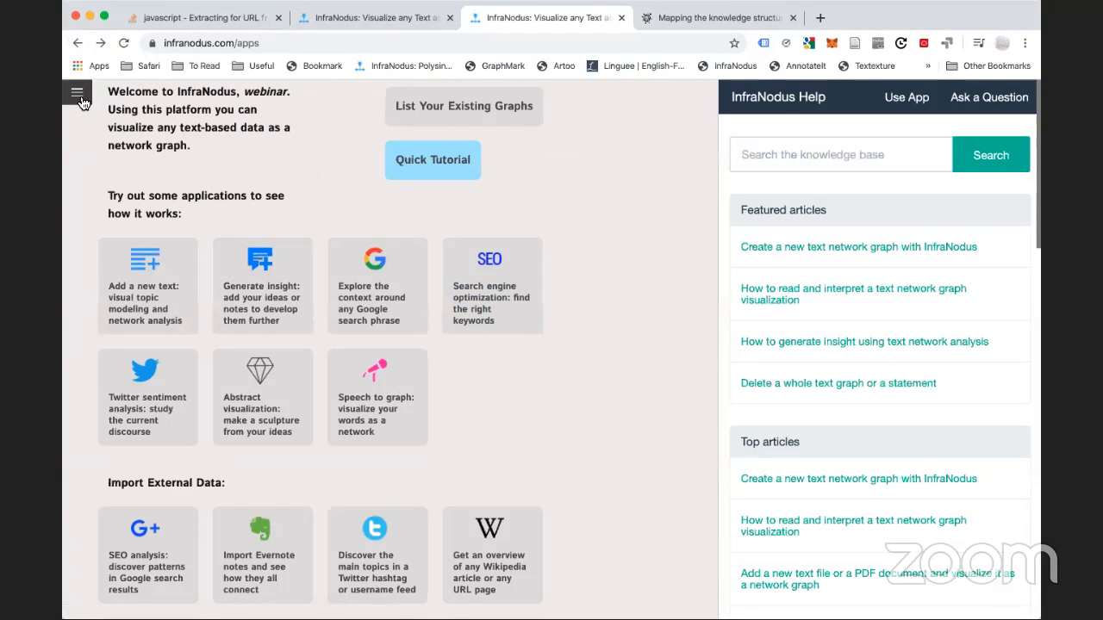
Return to the webinartopics graph and show the list of saved graphs
click(78, 95)
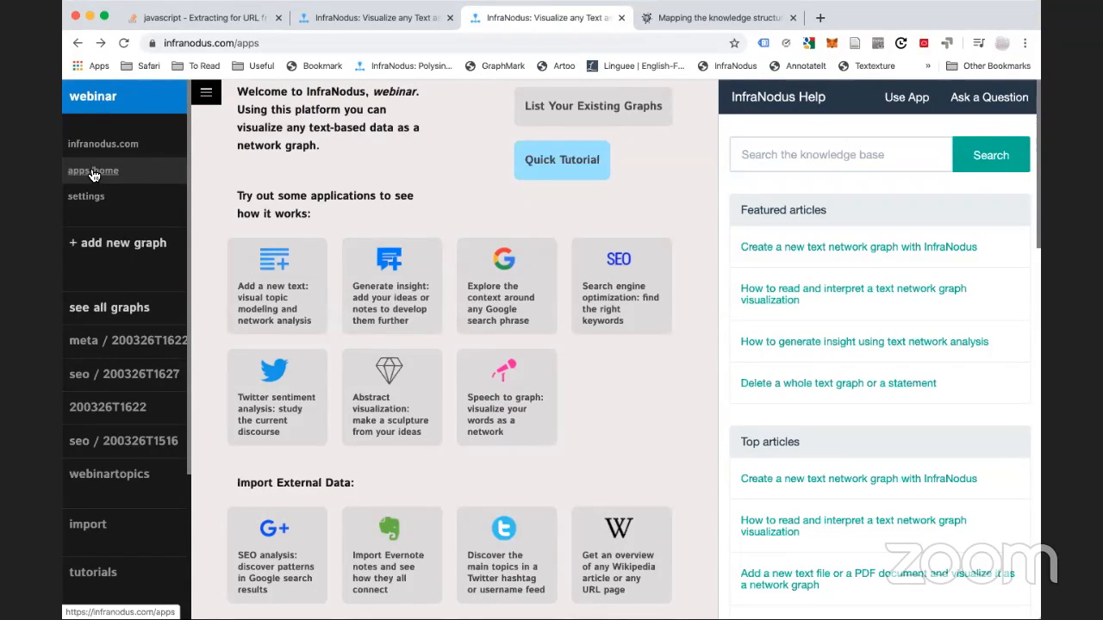
click(120, 472)
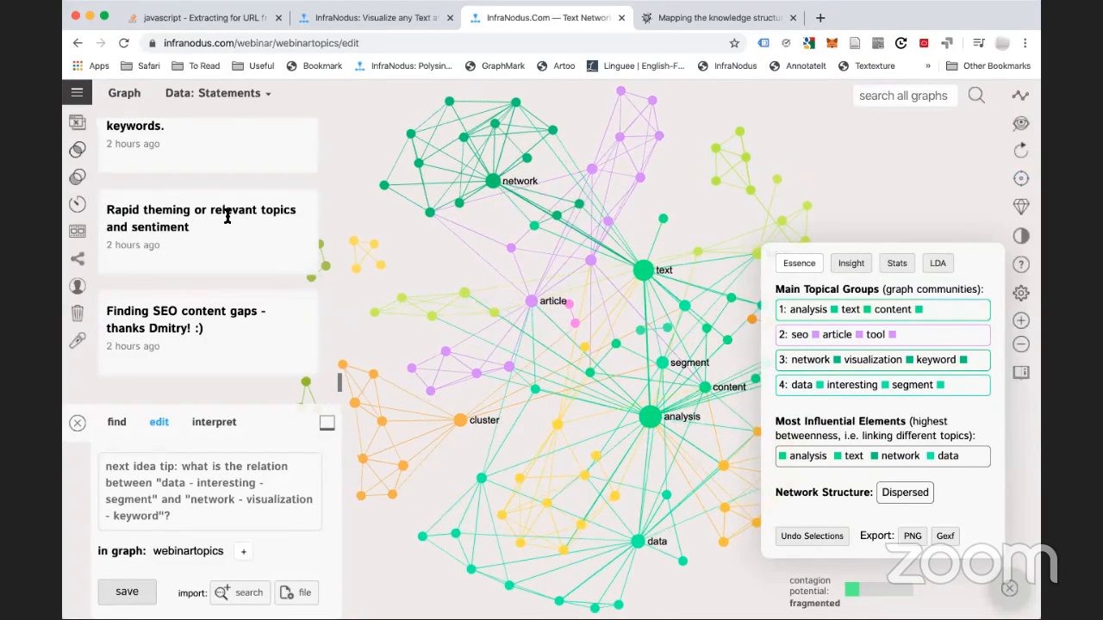
click(77, 93)
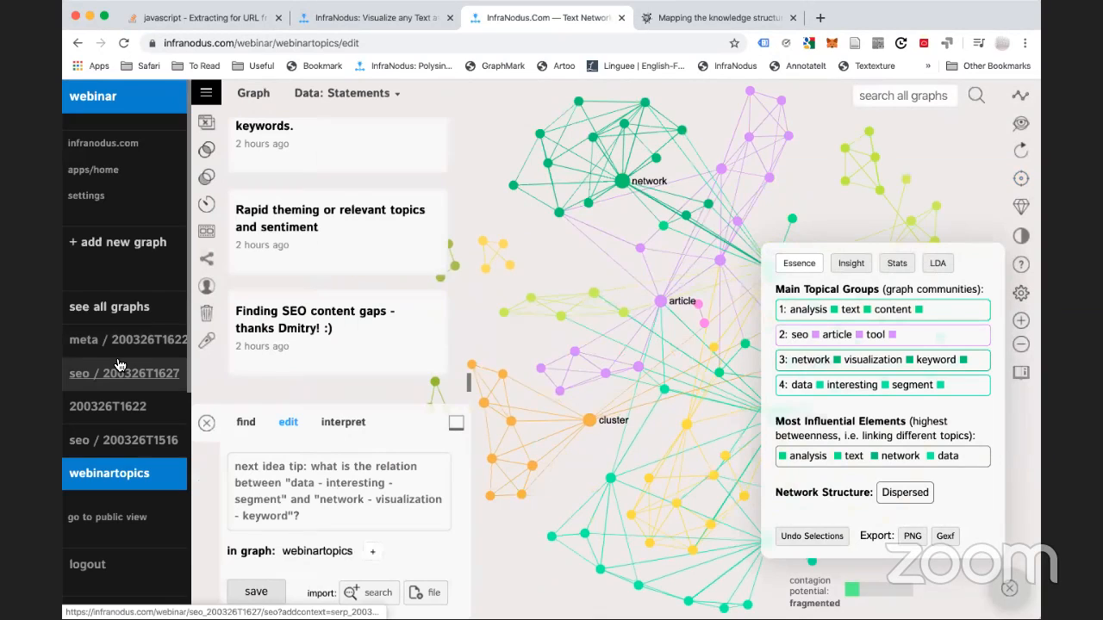
Open the seo / 200326T1627 graph and clear the python filter so the full network shows
click(118, 387)
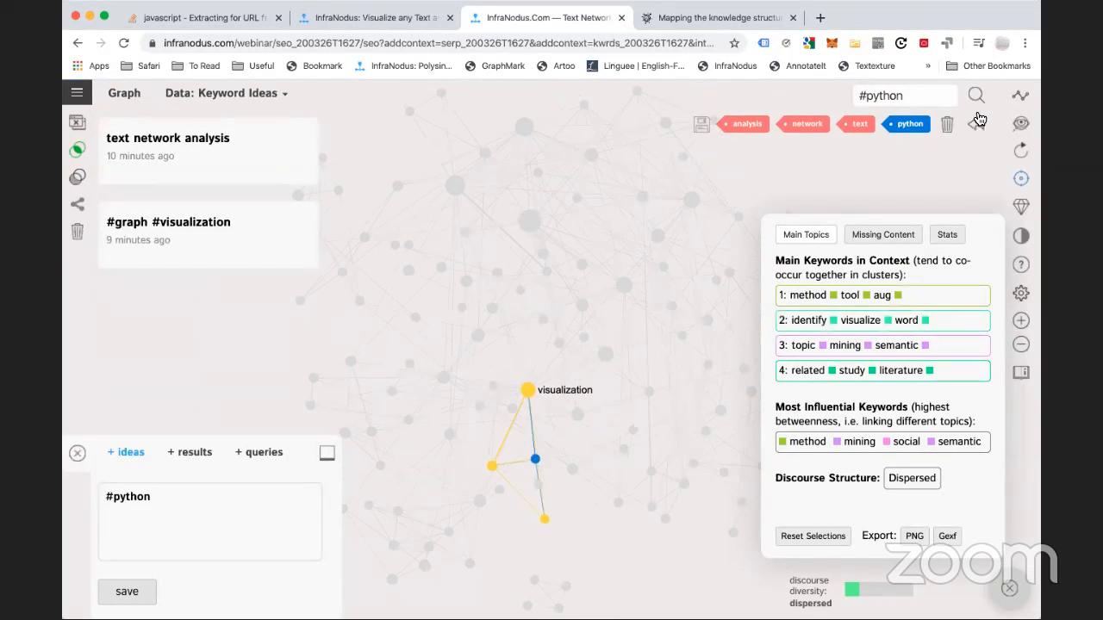
click(671, 345)
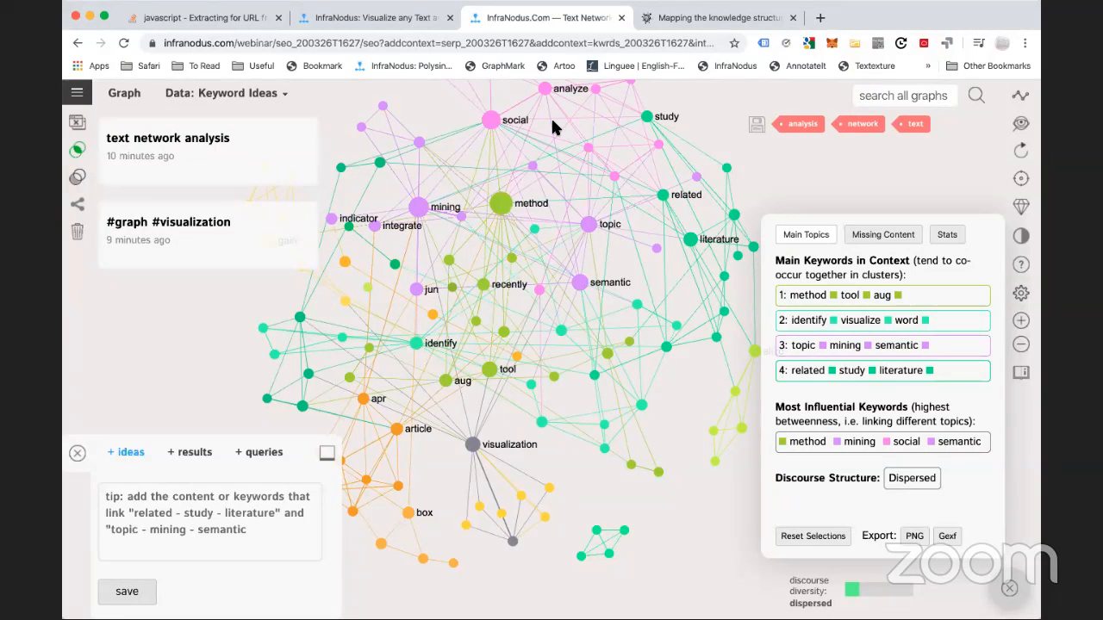
click(77, 88)
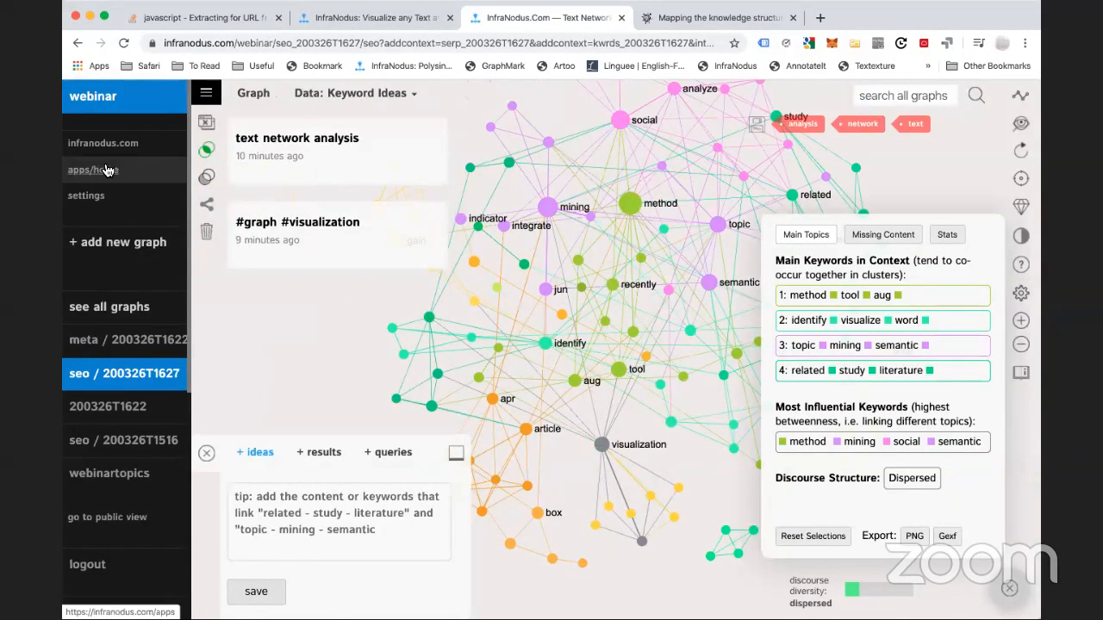
From the apps home page, start a new Twitter sentiment analysis graph
click(106, 170)
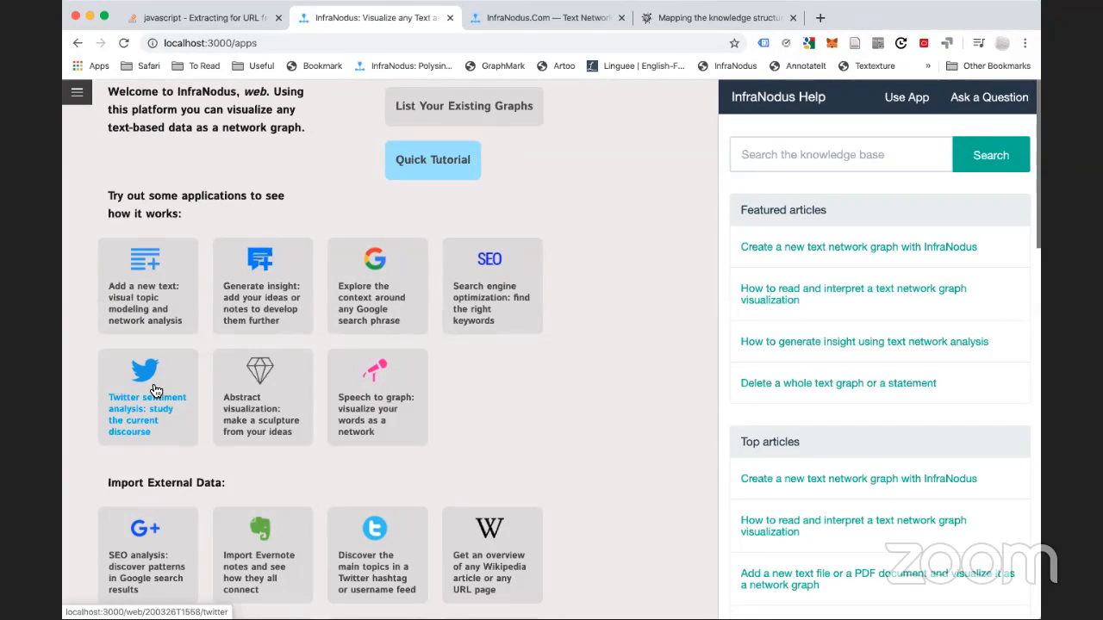
click(155, 390)
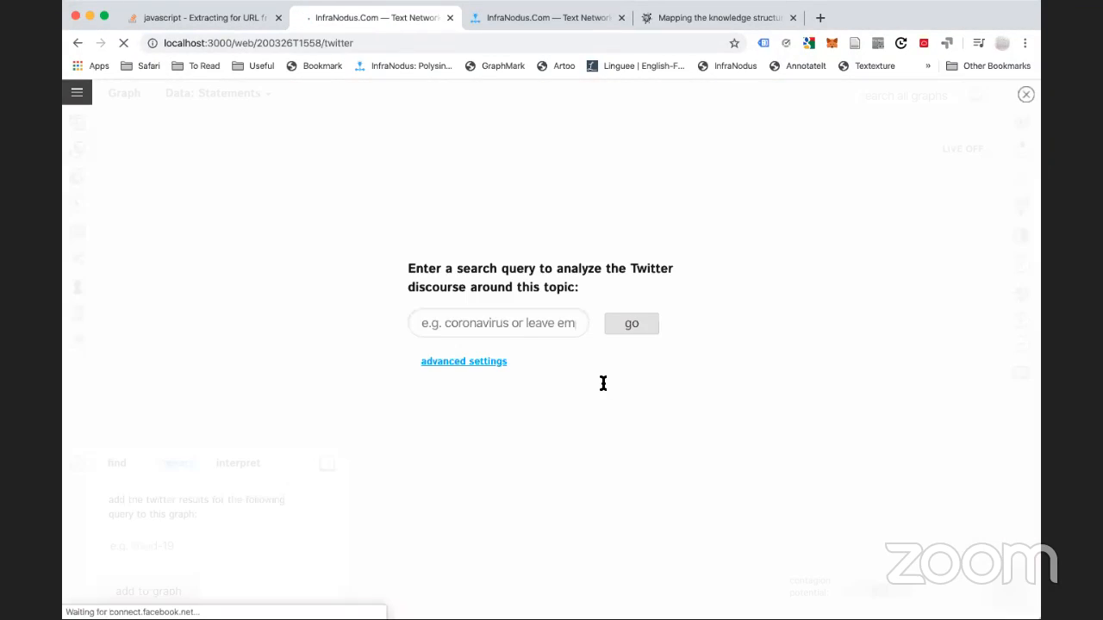
Search Twitter for 'coronavirus', which returns a rate limit exceeded error (code 88)
click(523, 325)
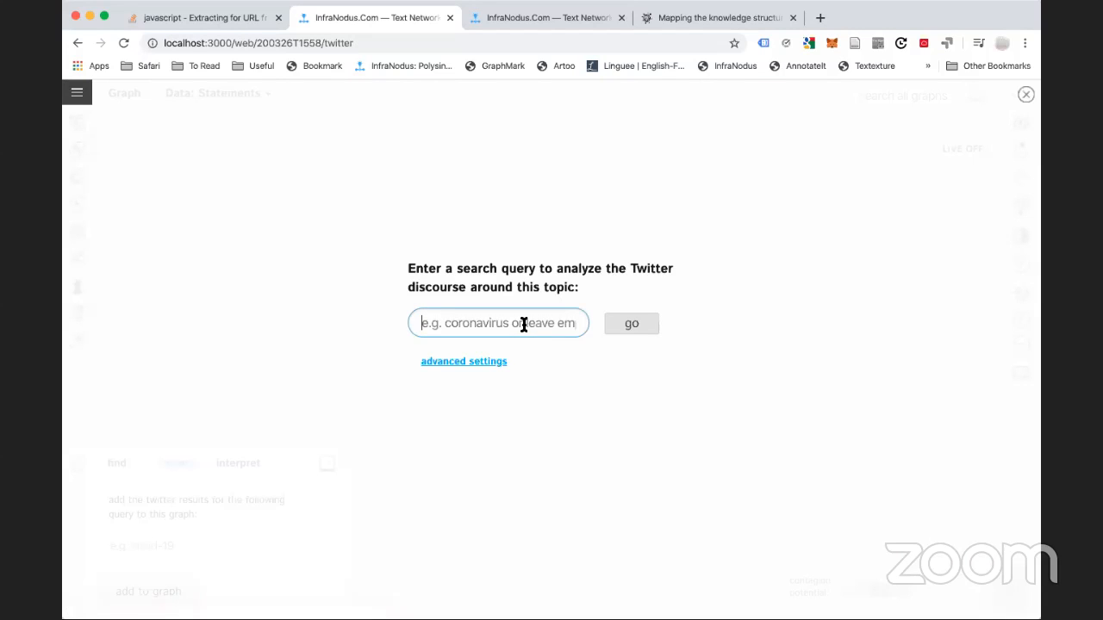
text(corona)
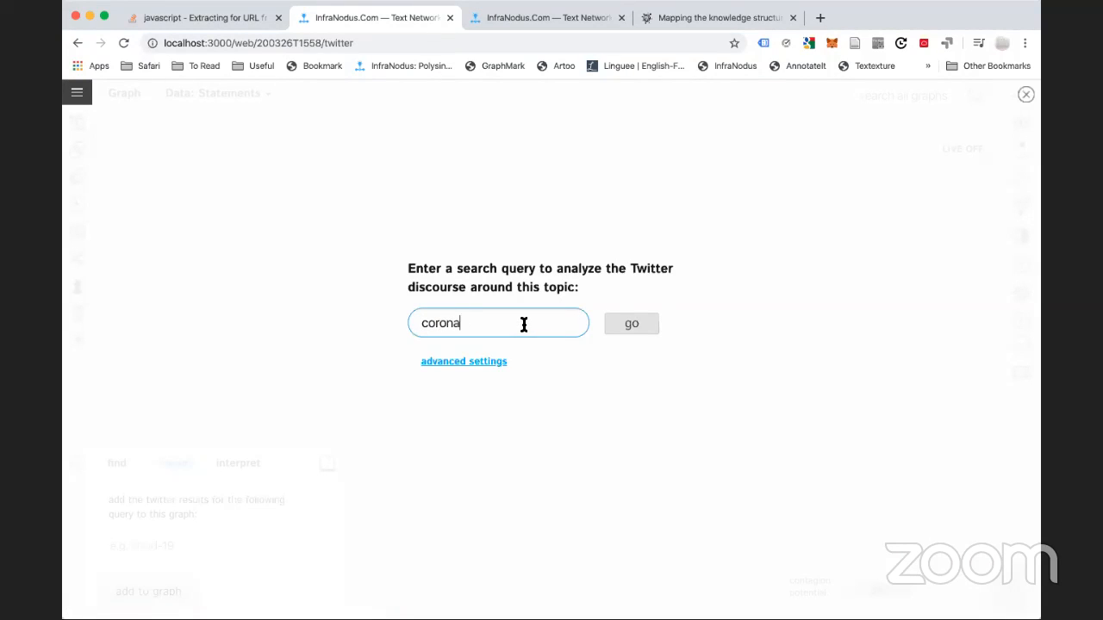
text(virus)
click(628, 324)
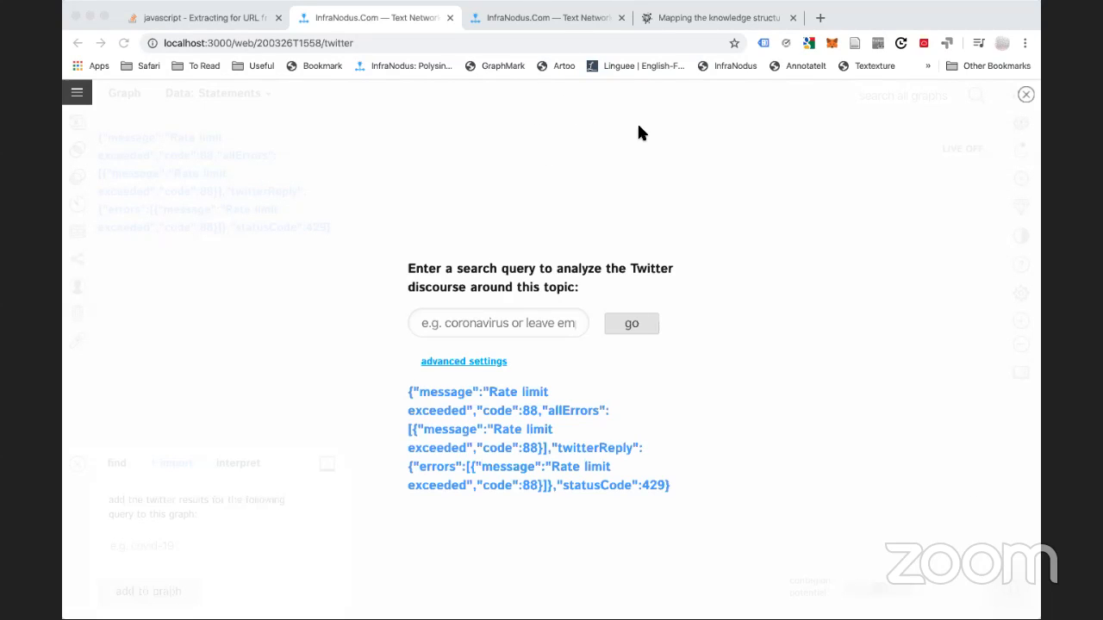
click(601, 162)
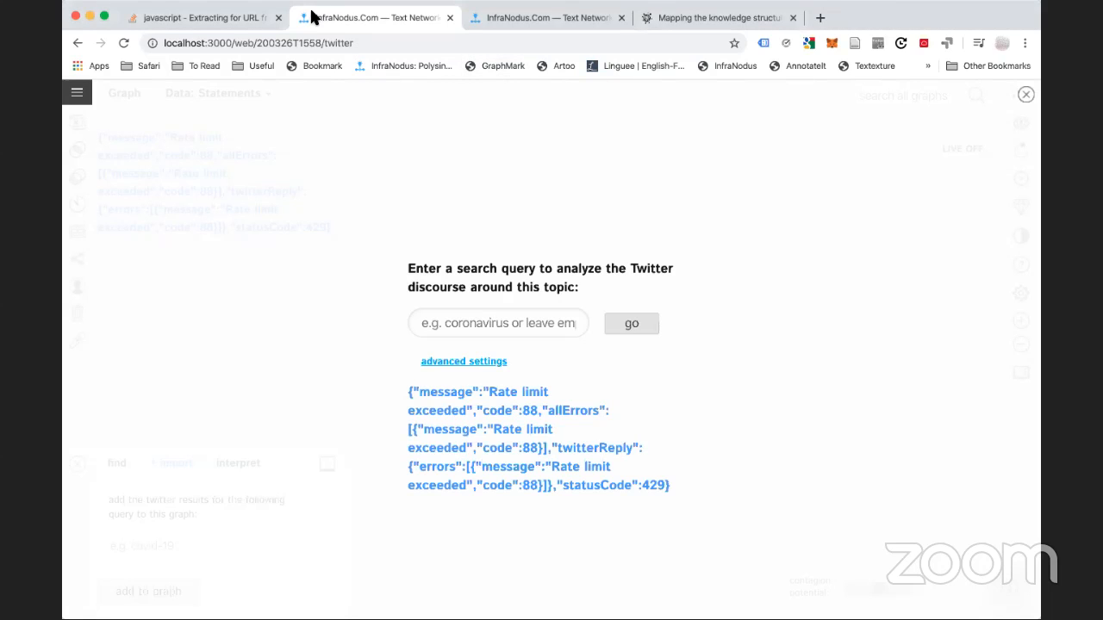
Log out of the local InfraNodus and return to its login page
click(76, 92)
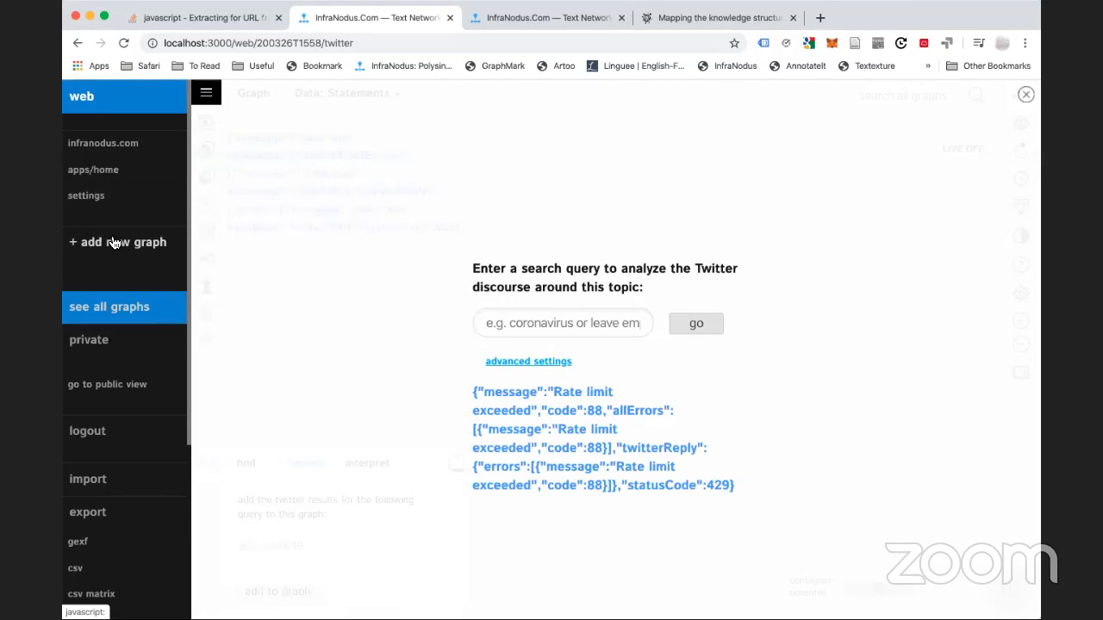
scroll(95, 414, down, 2)
scroll(96, 414, down, 3)
scroll(94, 418, up, 2)
click(94, 310)
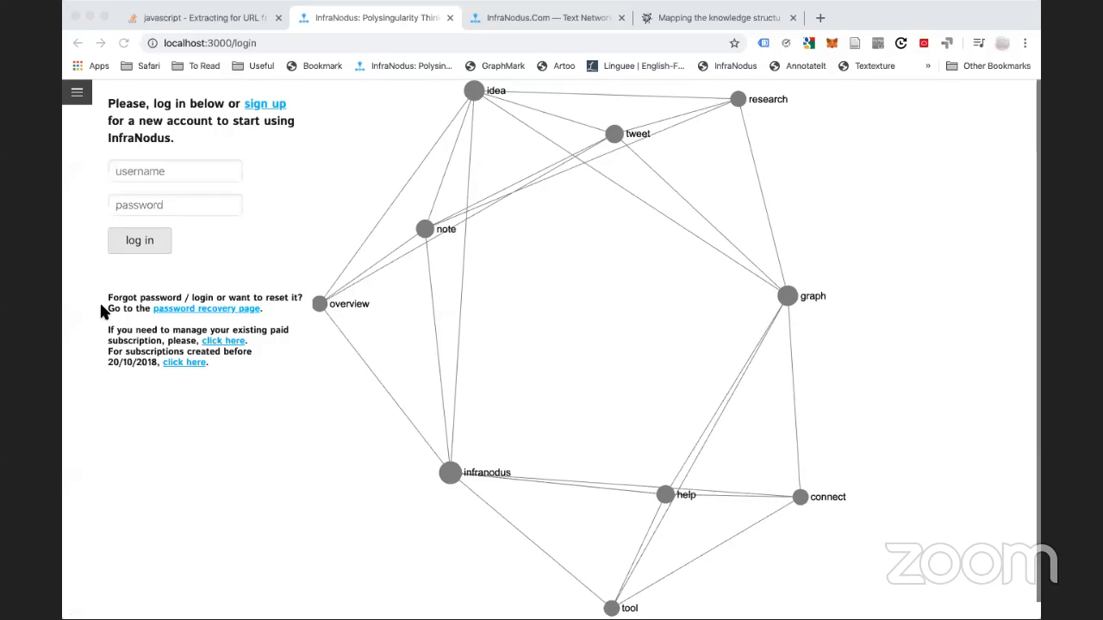
click(514, 17)
click(515, 19)
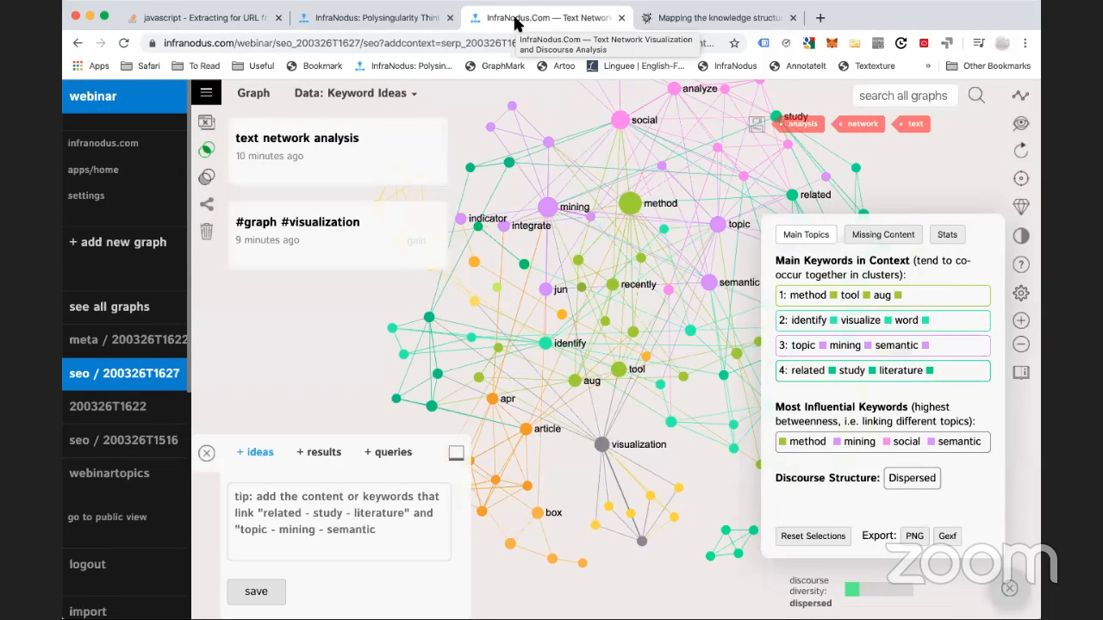
click(388, 19)
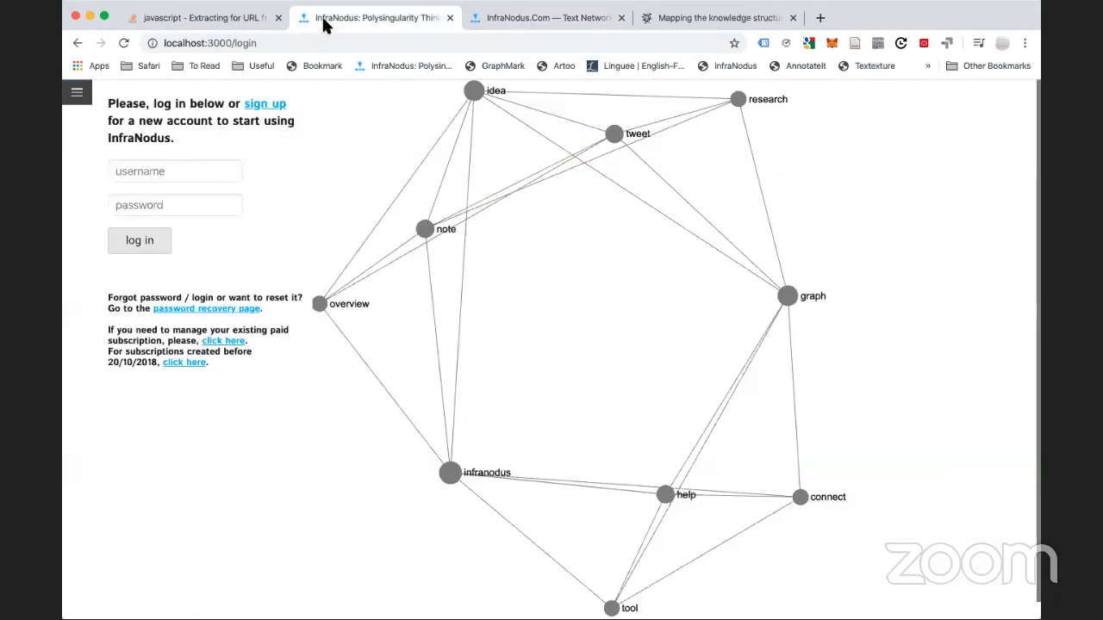
Enter a username and password and submit, which fails with a wrong-credentials error
click(164, 172)
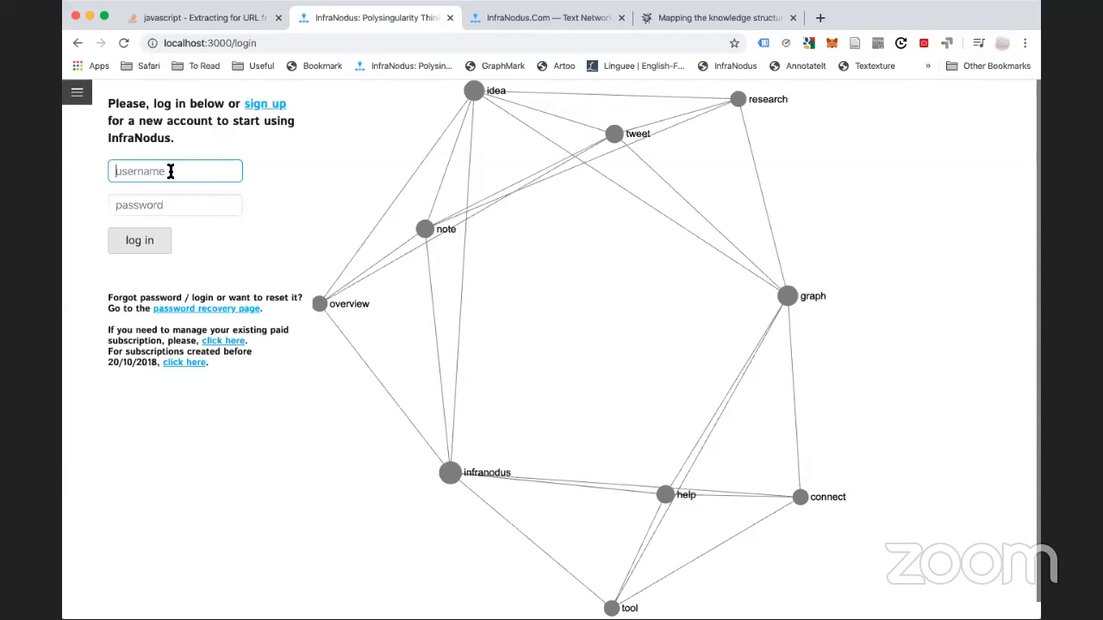
click(709, 49)
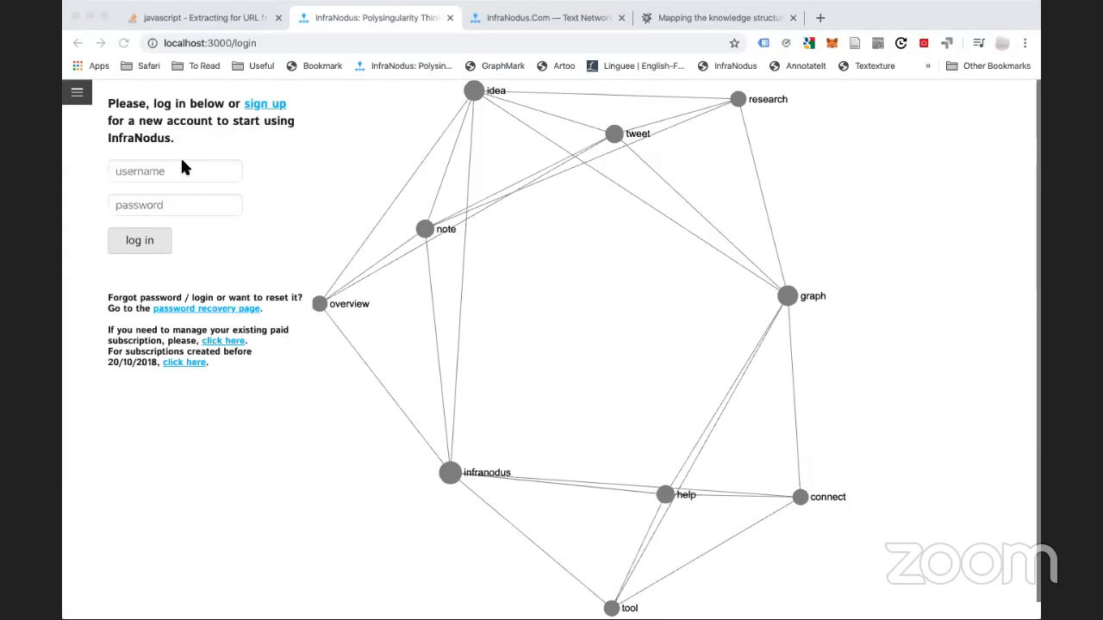
click(152, 170)
text(infranodus)
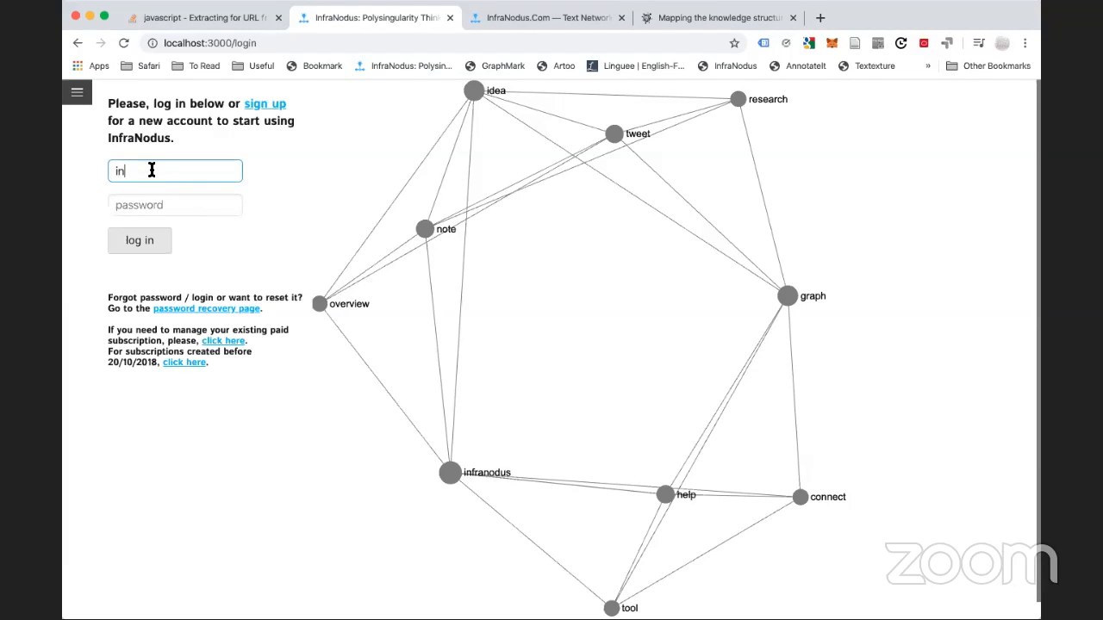
key(Tab)
text(*******)
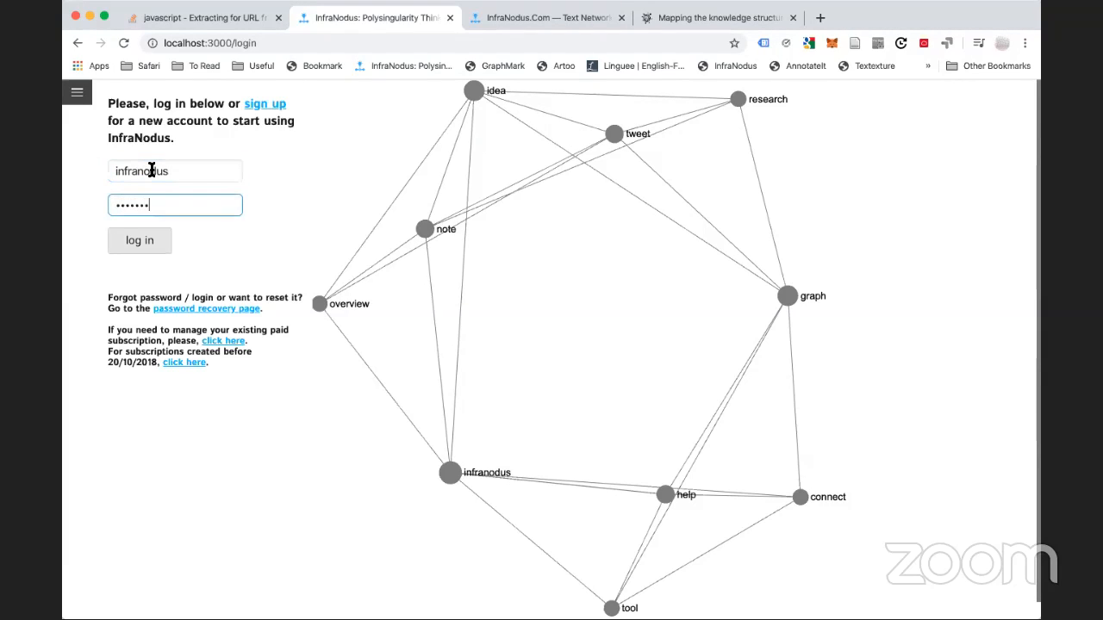
click(155, 163)
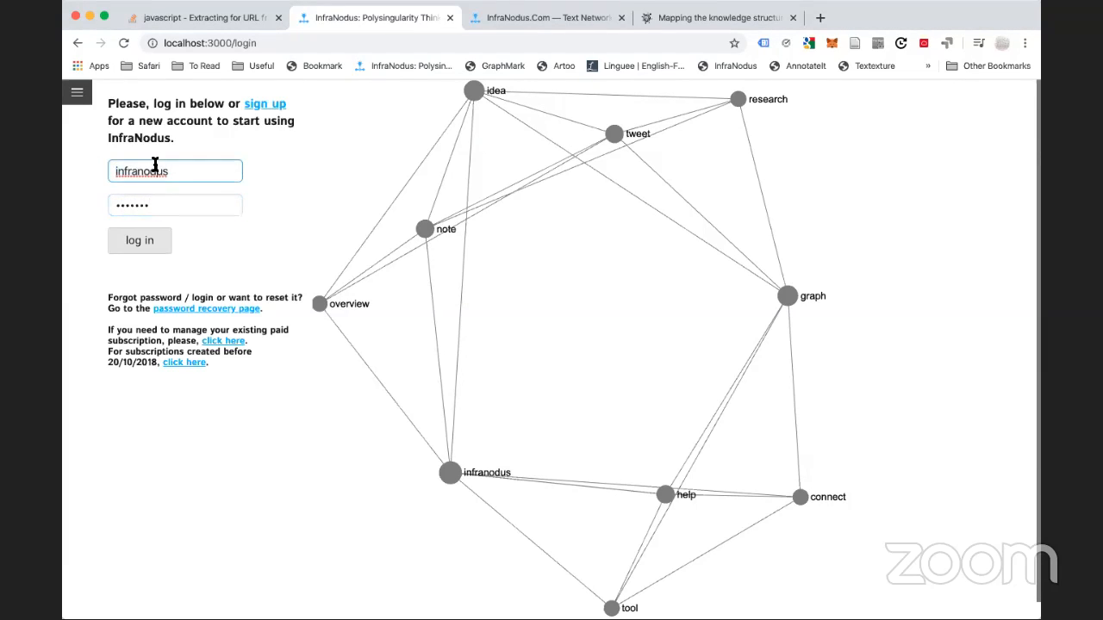
double_click(155, 164)
text(live)
key(Tab)
text(****)
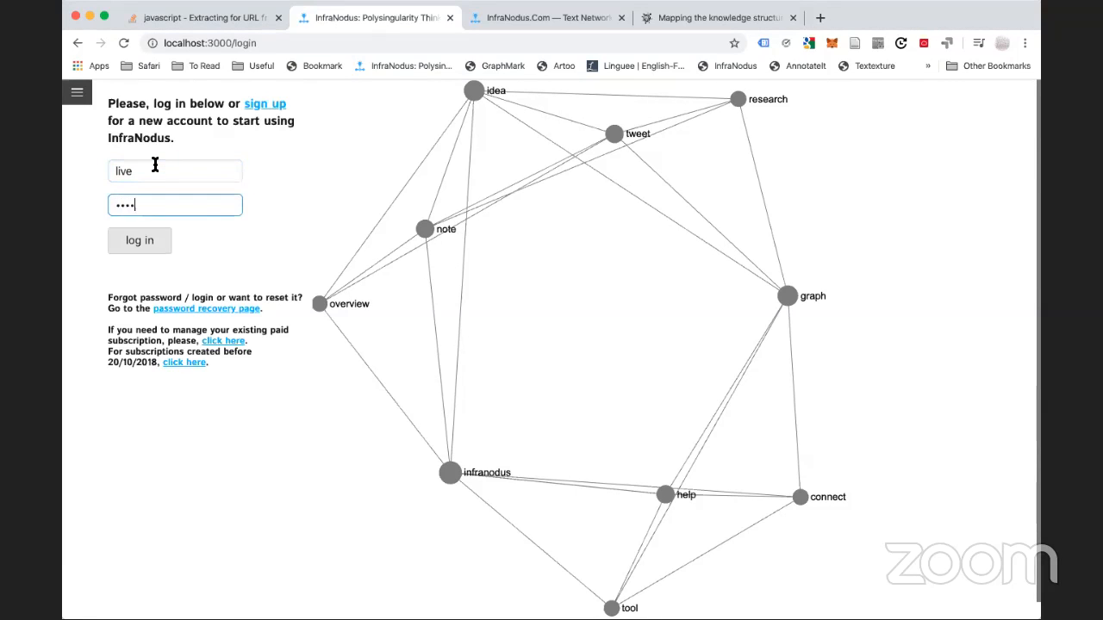
text(****)
key(Return)
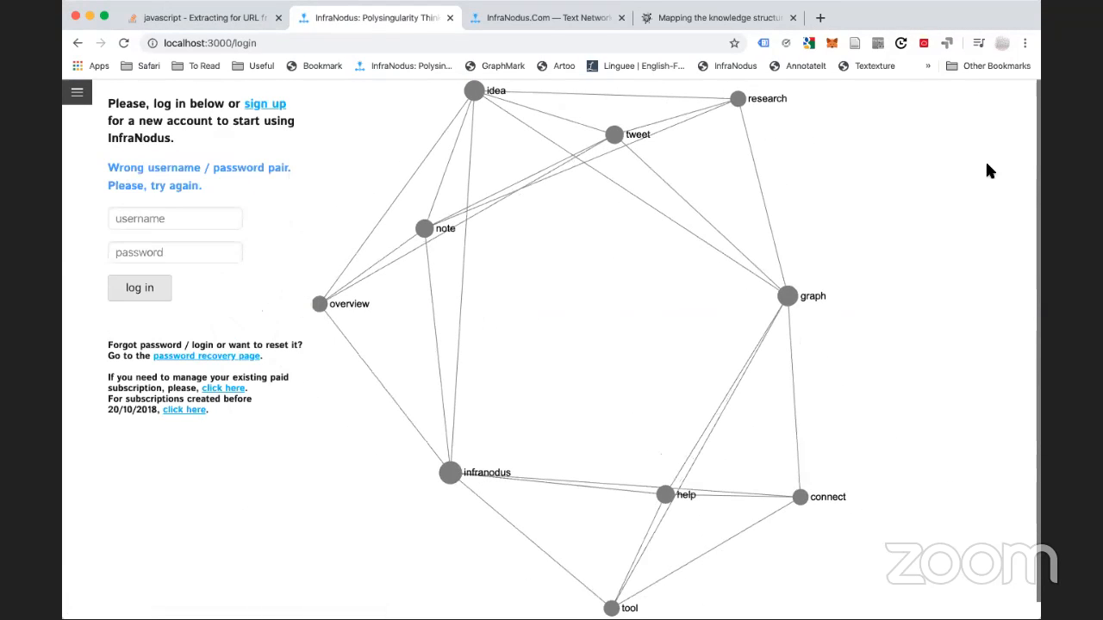
Re-enter the correct username and password to log in successfully
click(156, 218)
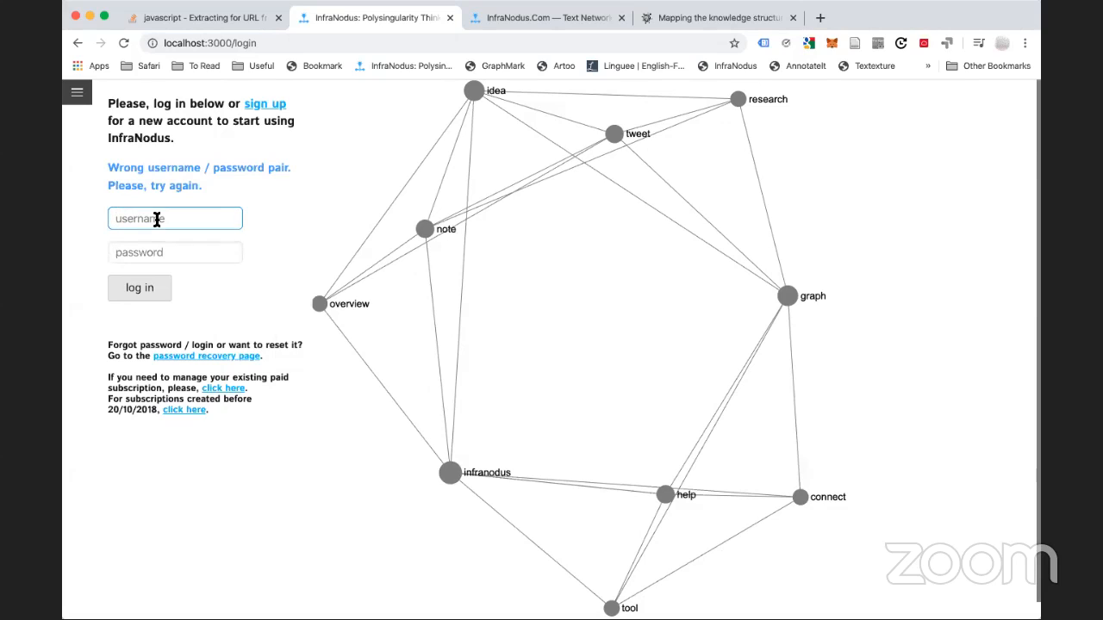
text(infranodus)
key(Tab)
text(****)
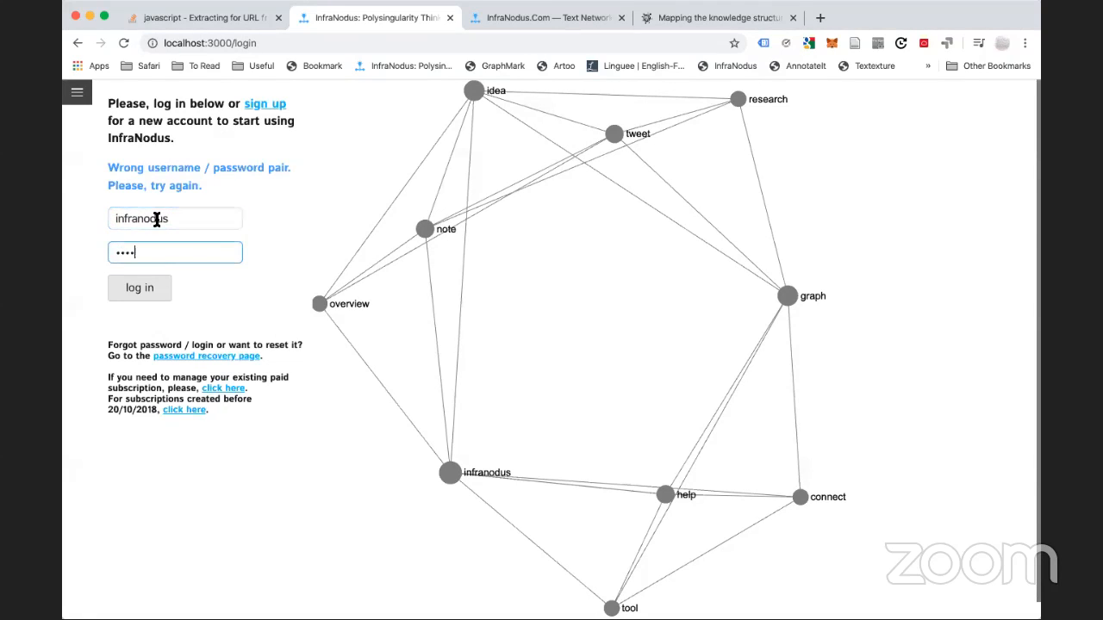
text(***)
key(Return)
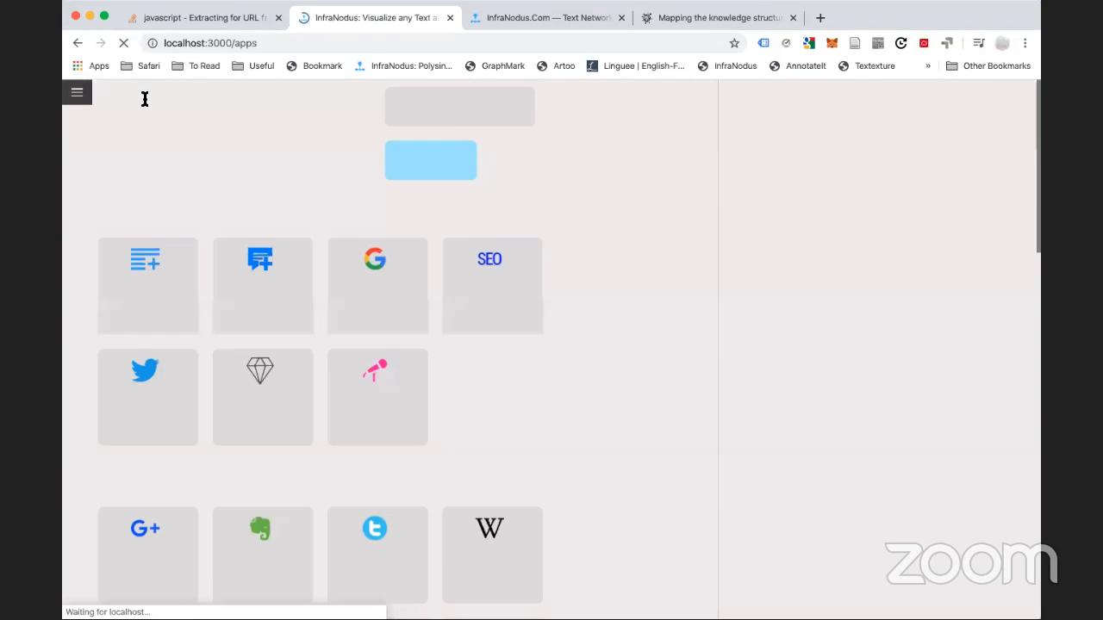
Open the twitter200325mix graph from the saved graphs list
click(78, 94)
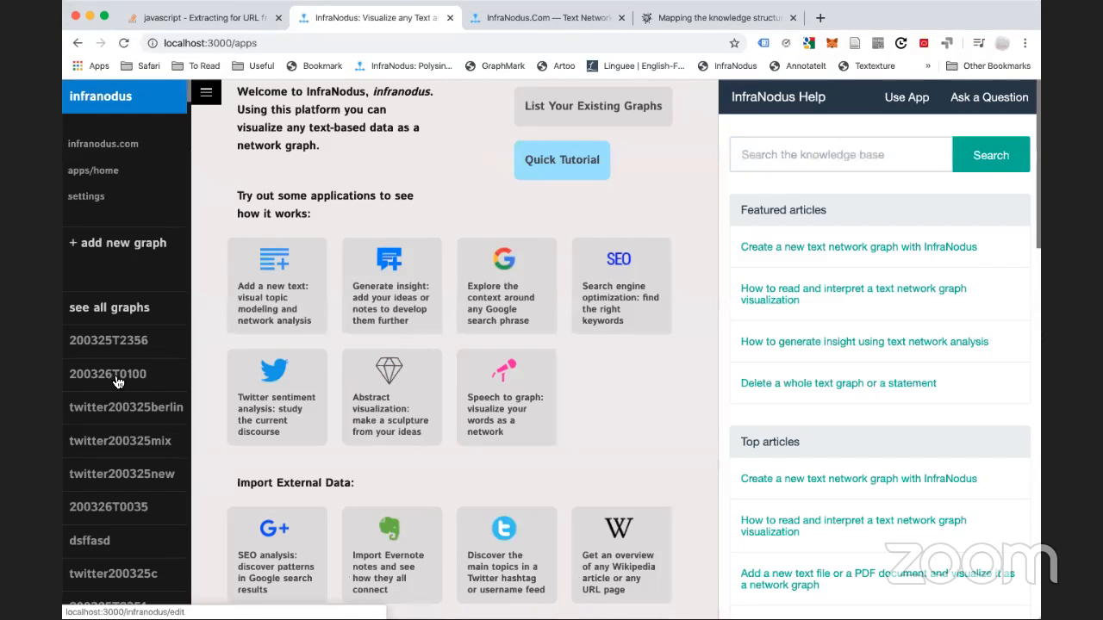
click(132, 451)
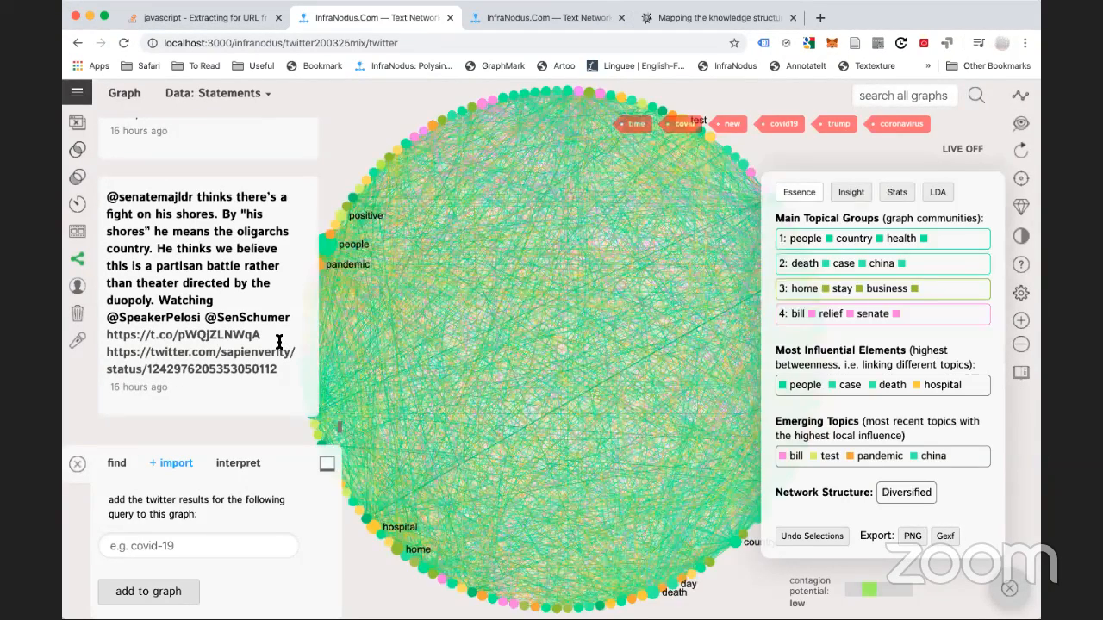
key(super+f)
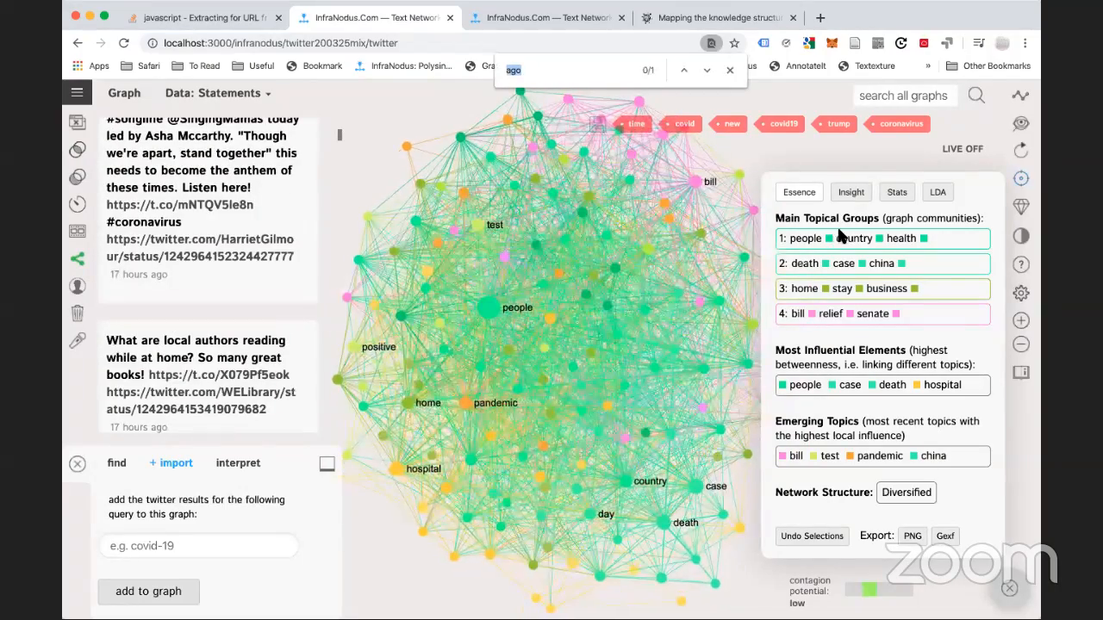
click(728, 71)
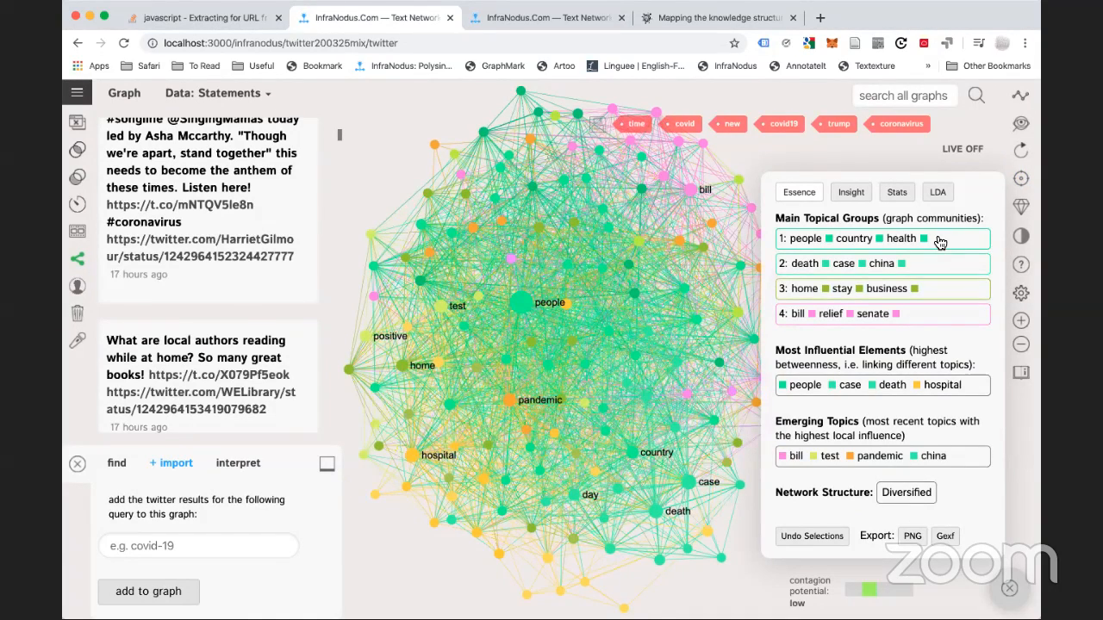
Filter the graph to the people / country / health, then death / case / china clusters
click(939, 243)
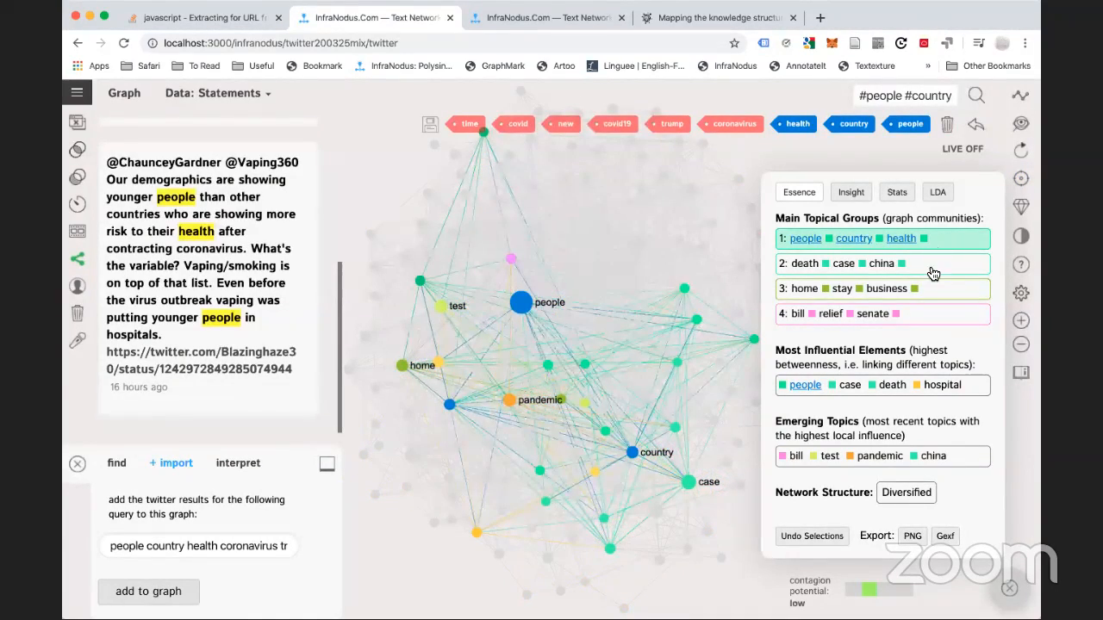
click(922, 270)
click(923, 270)
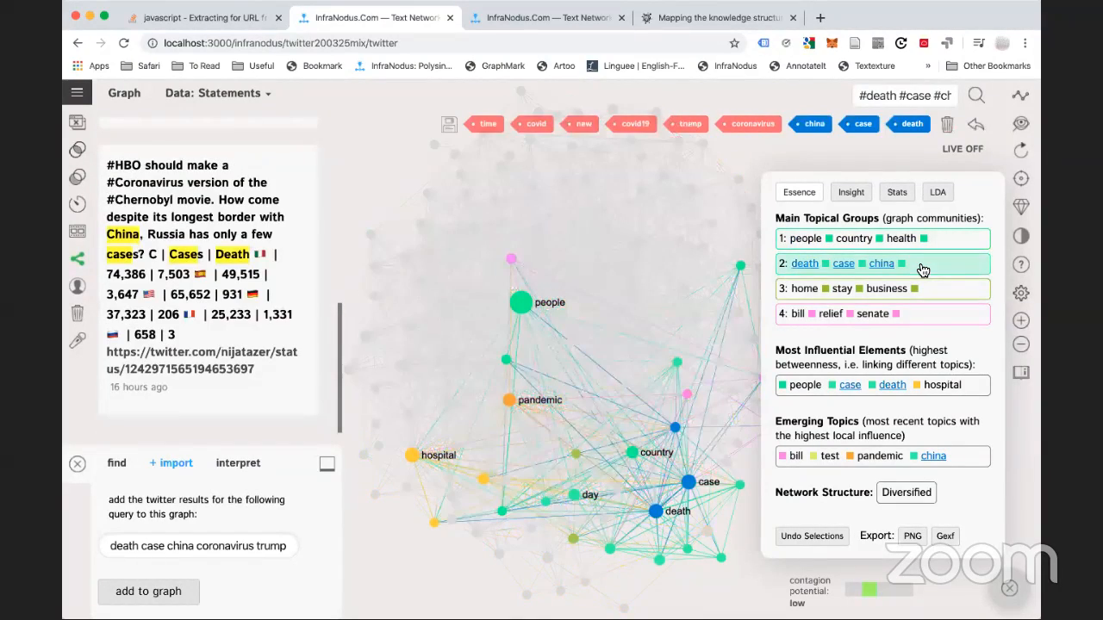
scroll(240, 203, up, 3)
scroll(239, 202, up, 3)
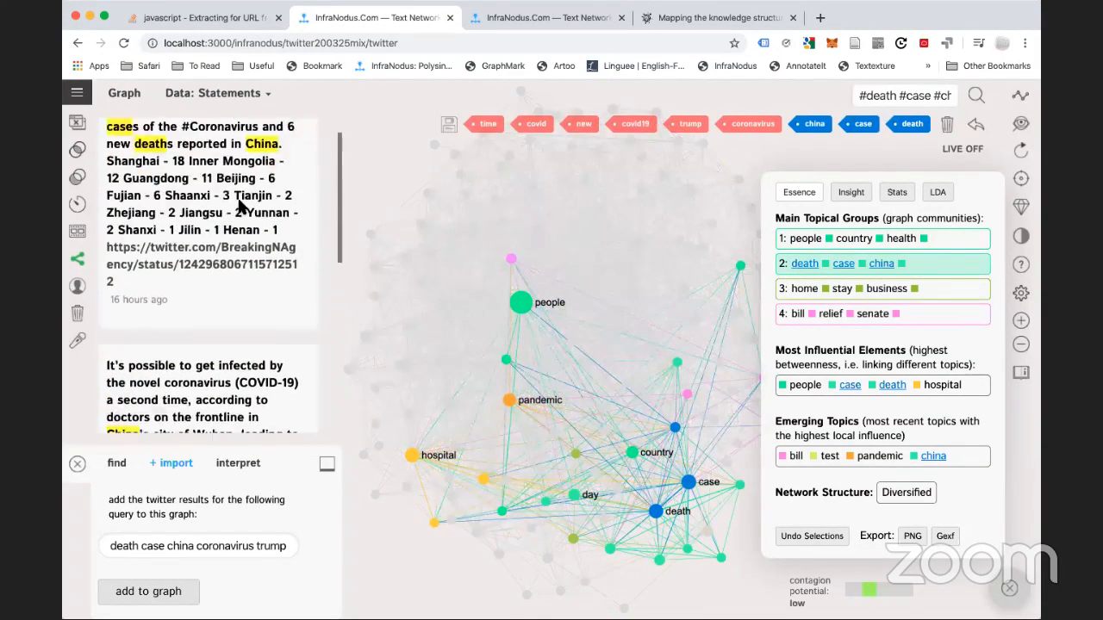
scroll(240, 203, down, 1)
scroll(239, 203, up, 1)
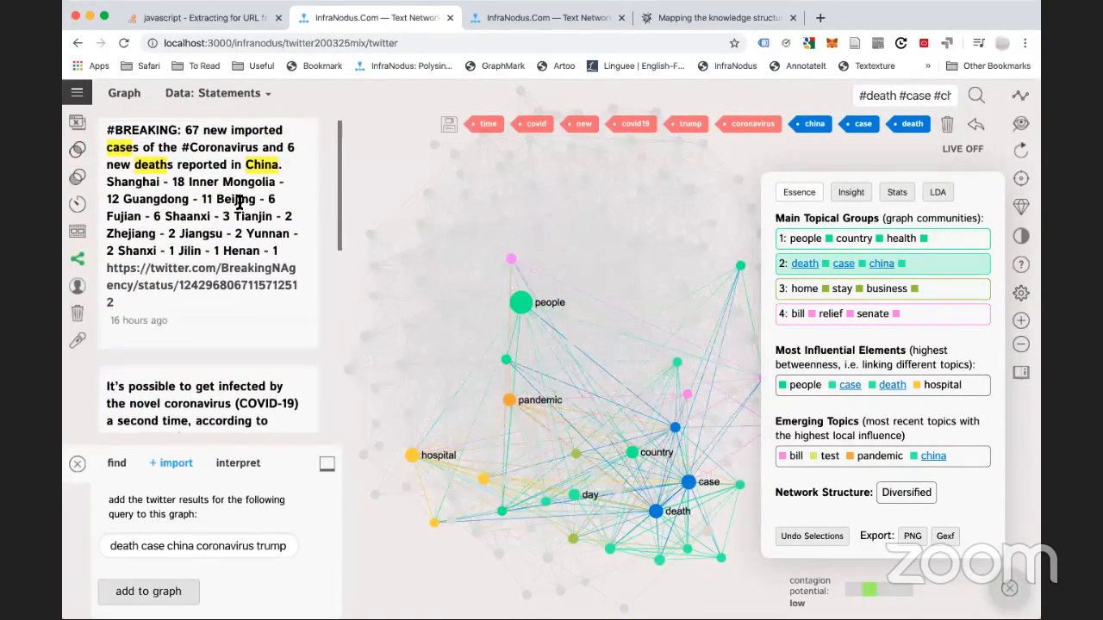
scroll(239, 202, down, 6)
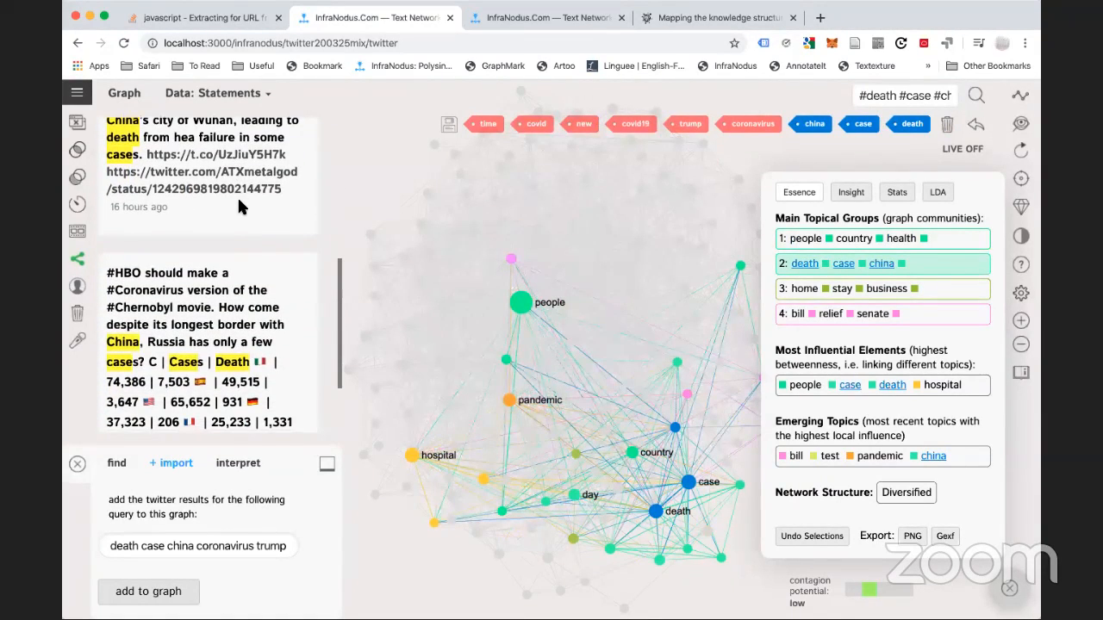
scroll(238, 202, down, 3)
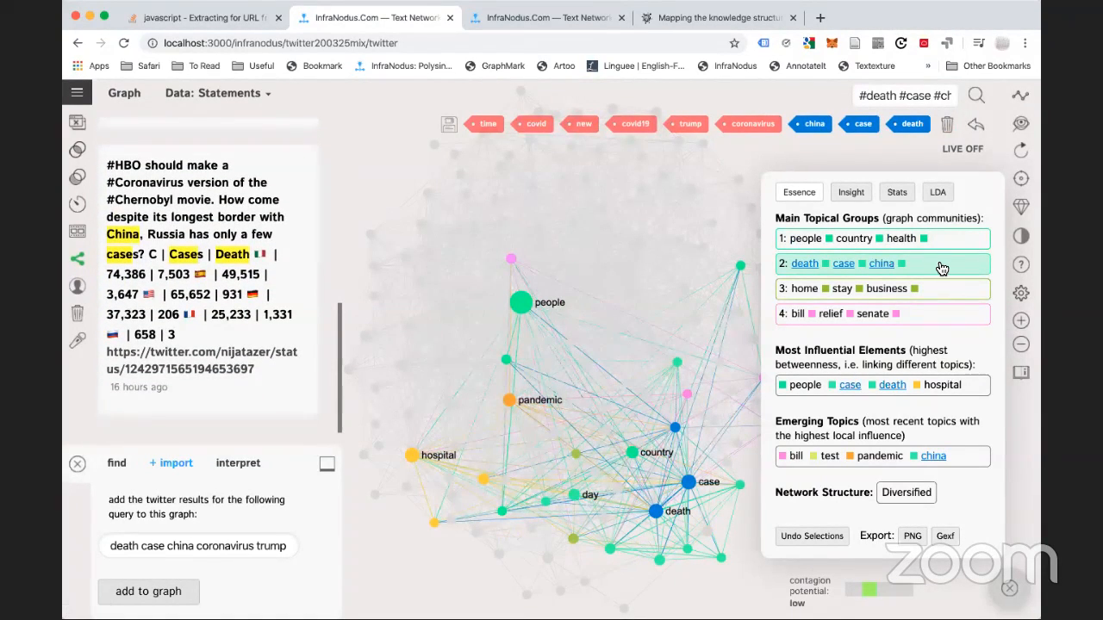
click(933, 294)
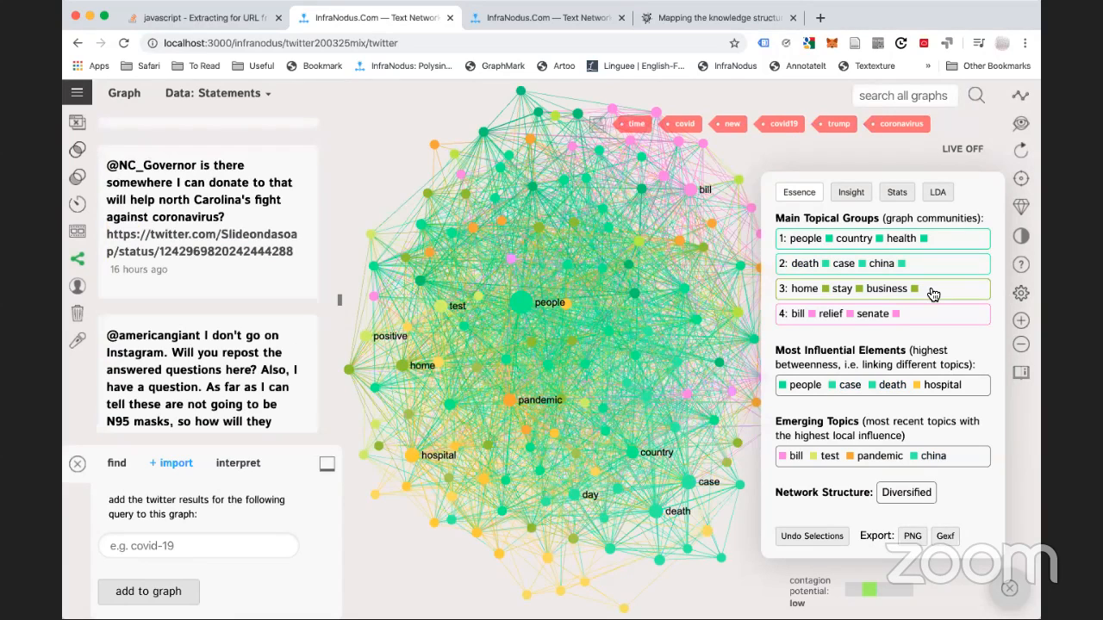
Filter to the home / stay / business and bill / relief / senate clusters, then show the whole graph
click(933, 294)
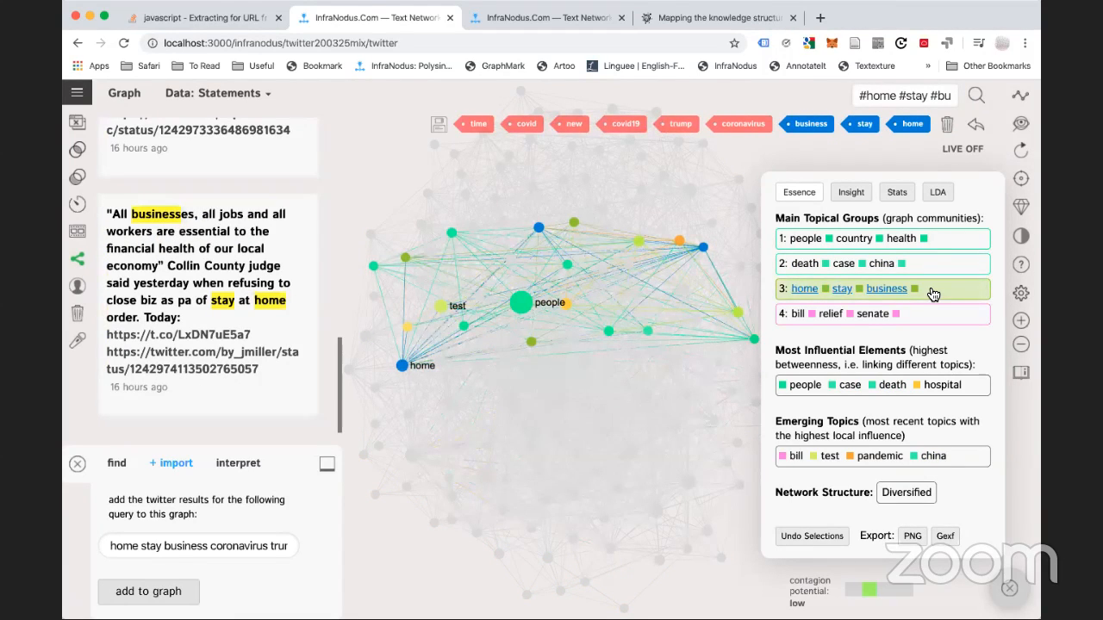
click(912, 320)
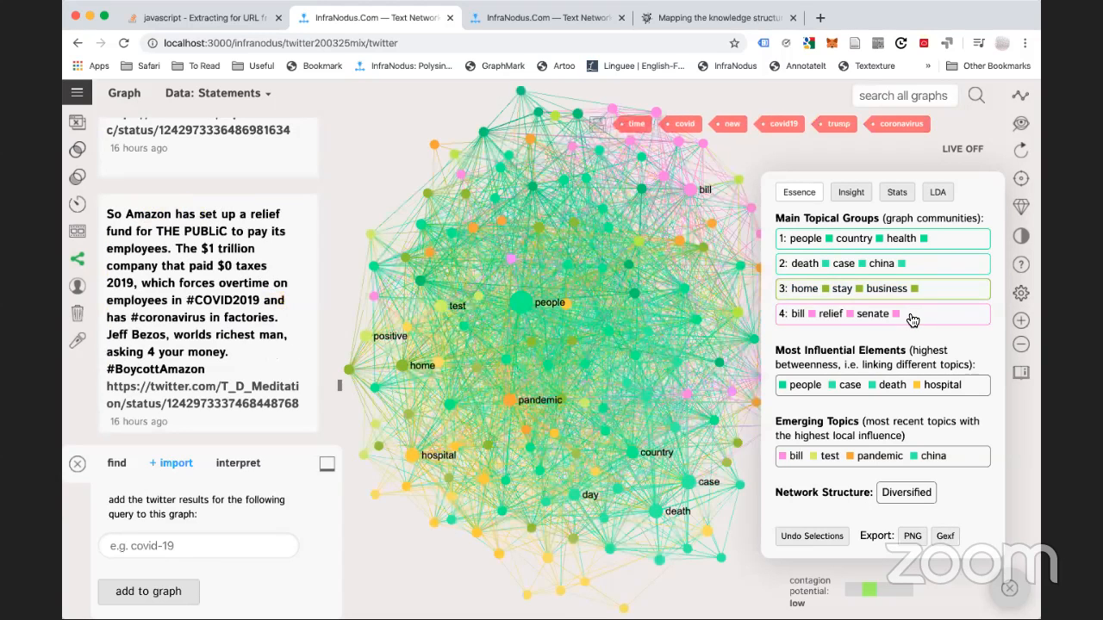
click(912, 320)
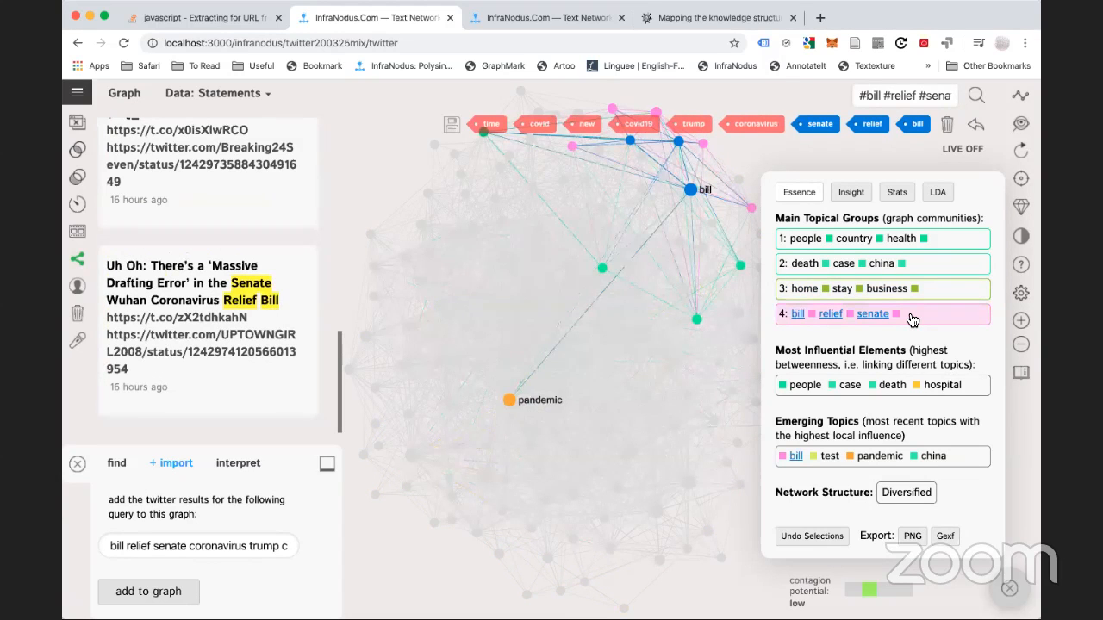
click(784, 315)
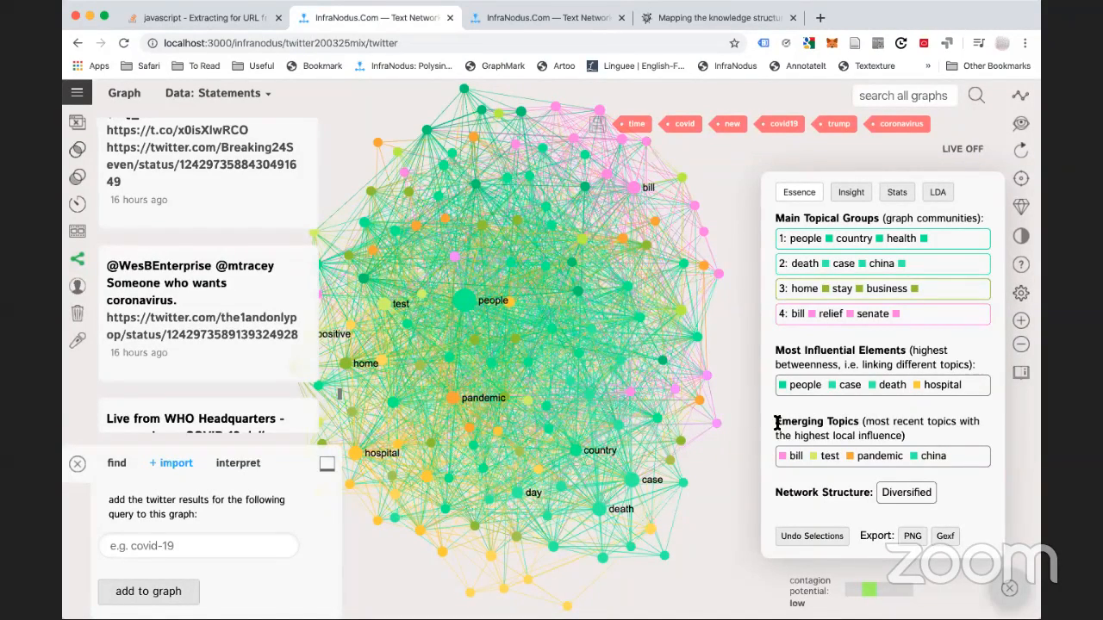
drag(777, 422, 965, 461)
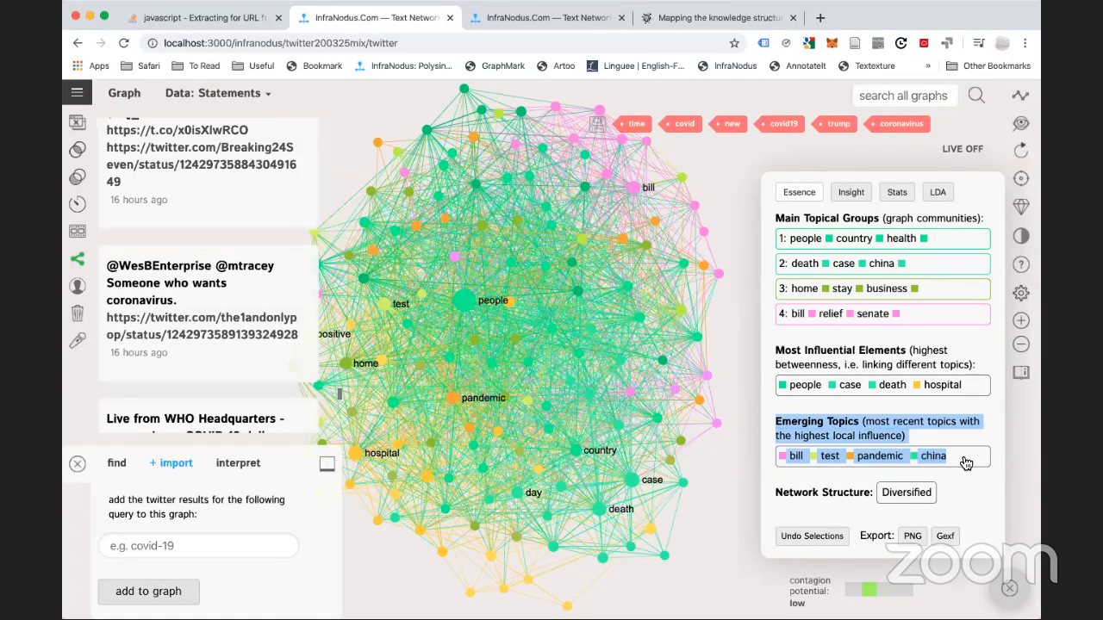
click(918, 425)
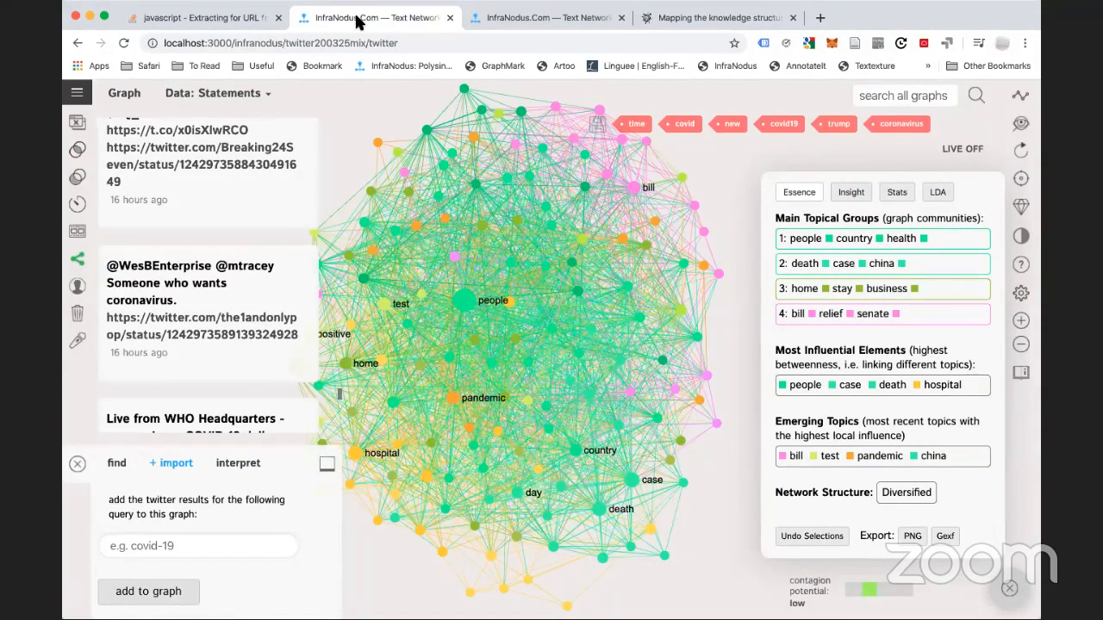
Open the 200325T2356 graph and toggle the diversified structure highlight on and off
click(77, 93)
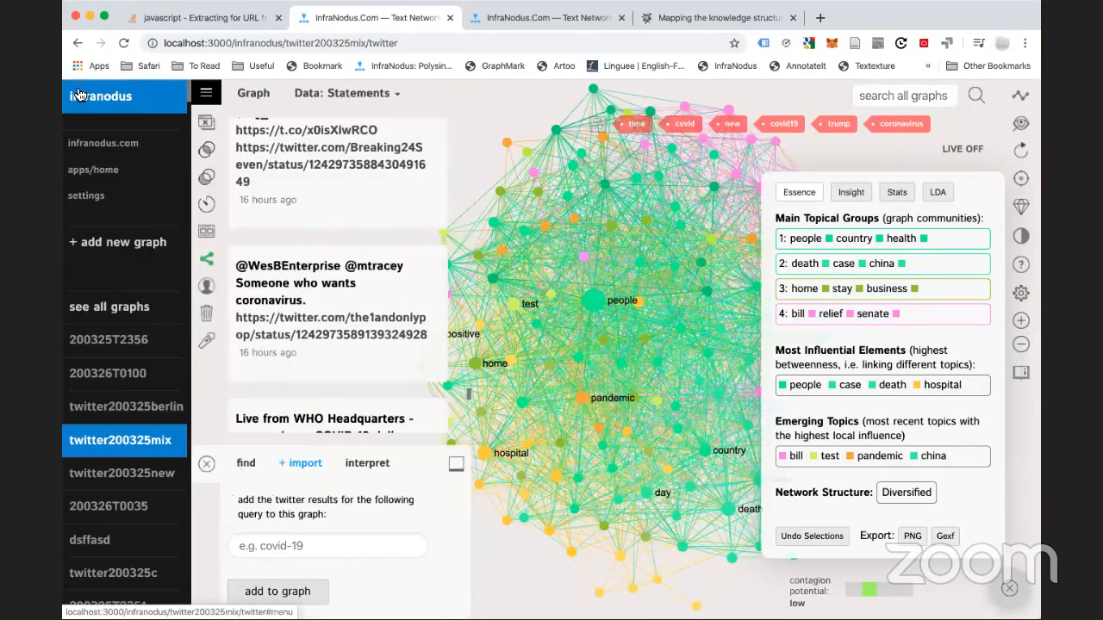
click(130, 349)
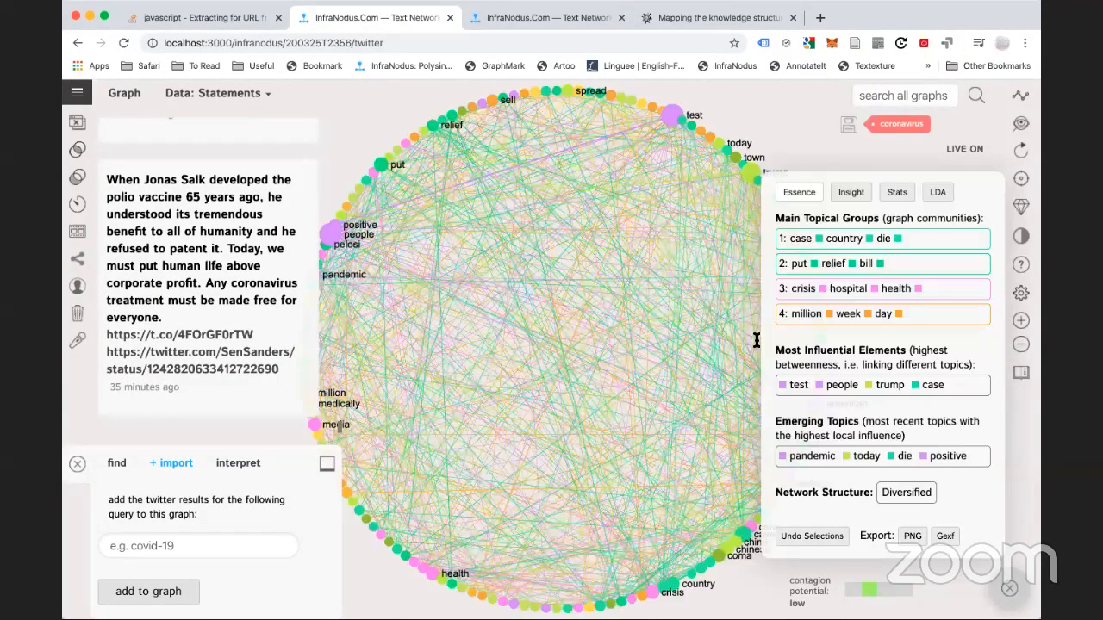
click(908, 494)
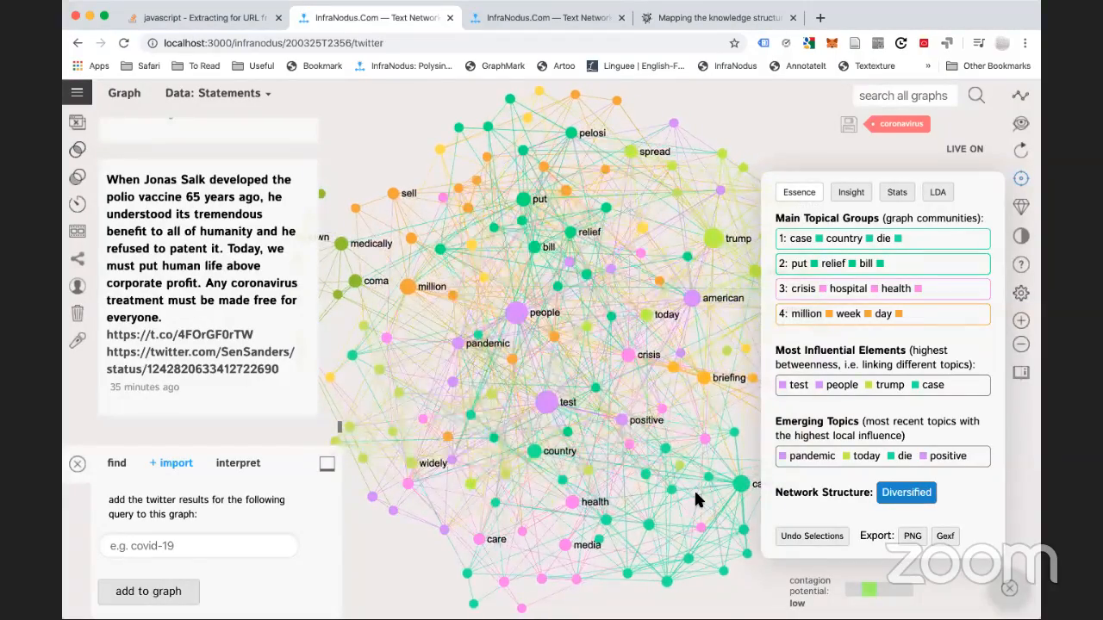
click(965, 147)
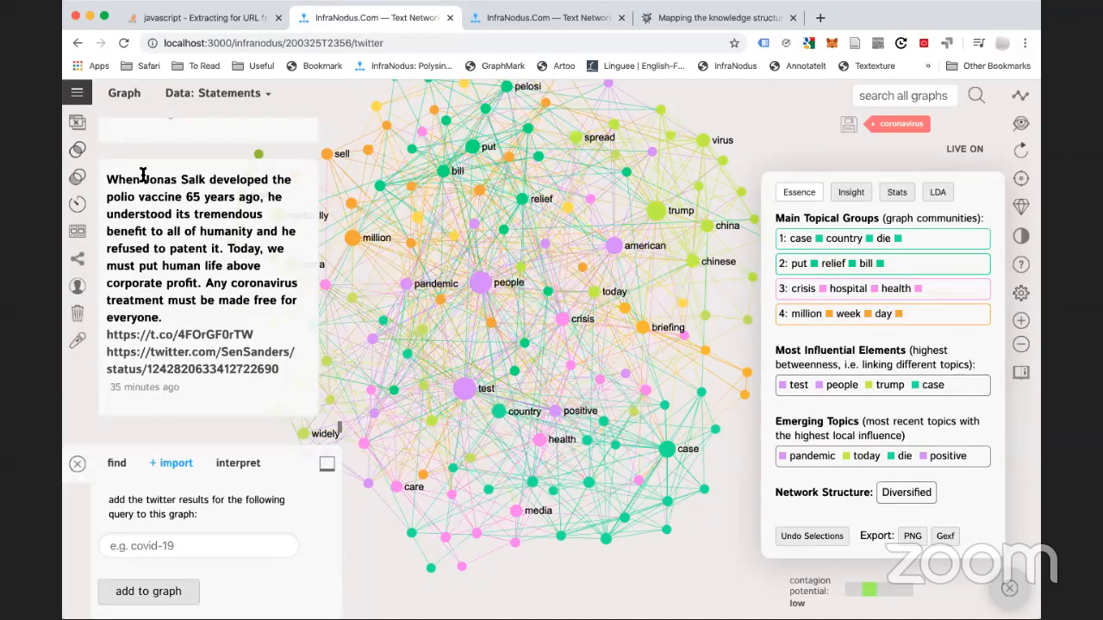
Deactivate live updates for 200325T2356, then open the 200326T0100 graph
click(980, 150)
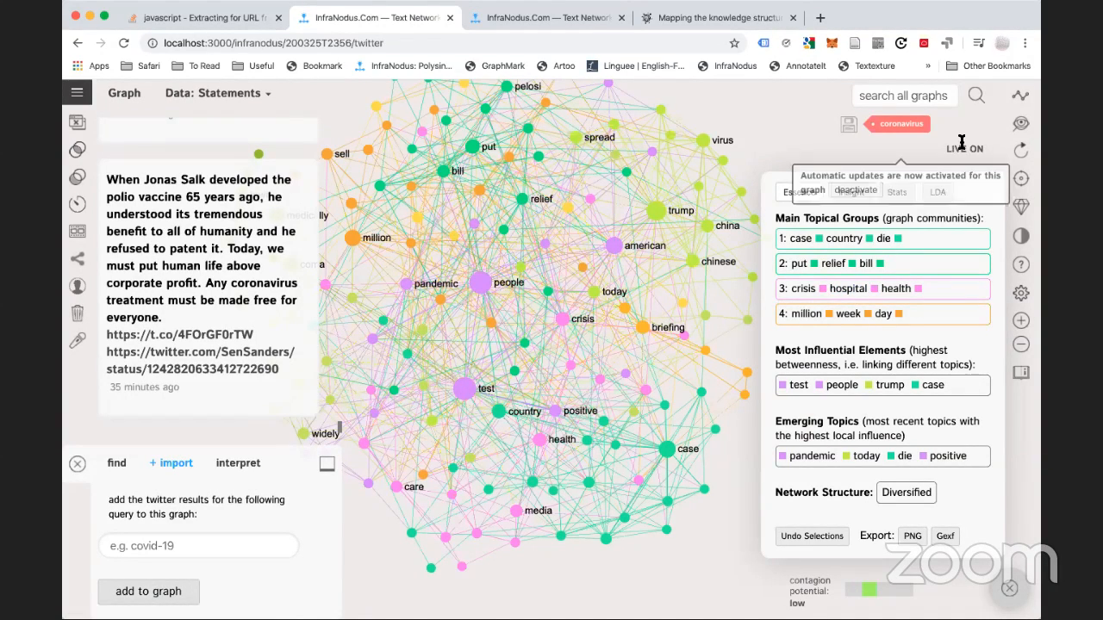
click(857, 191)
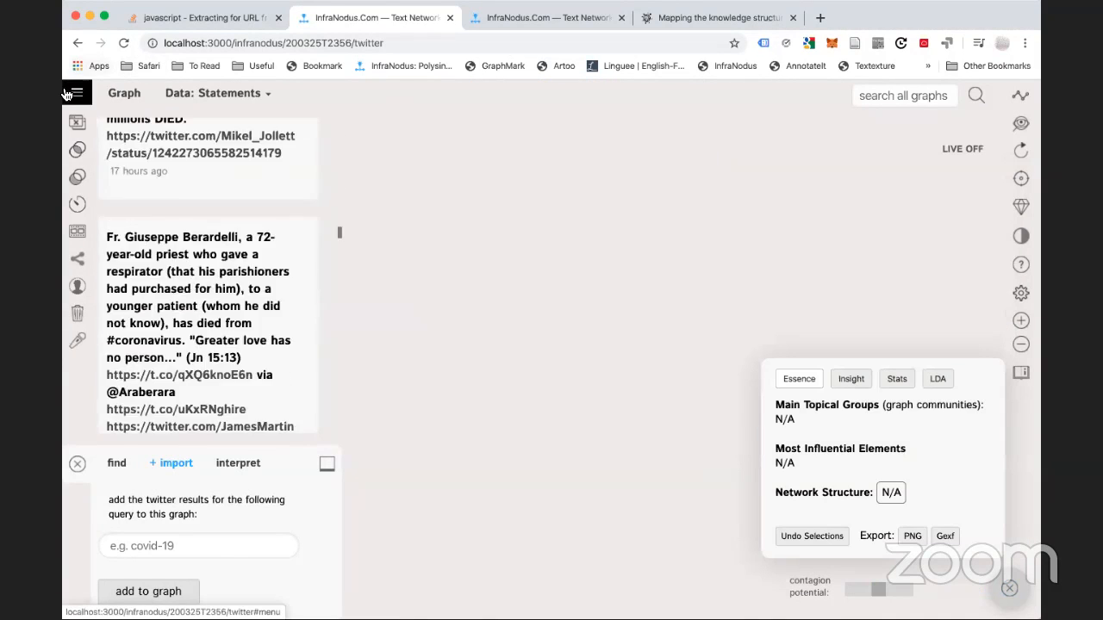
click(76, 92)
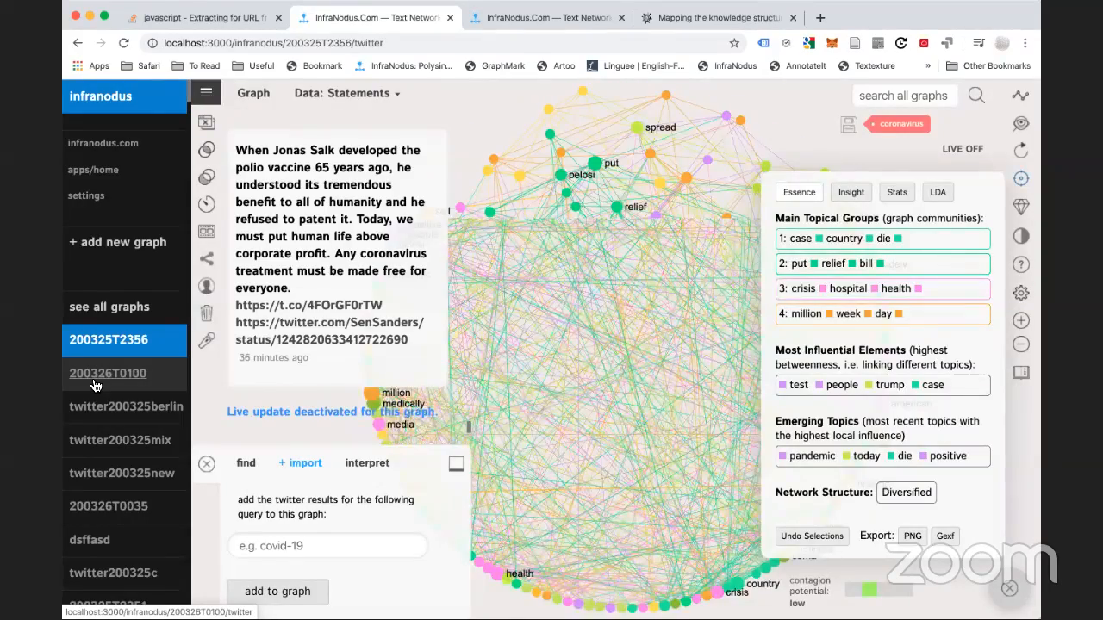
click(95, 385)
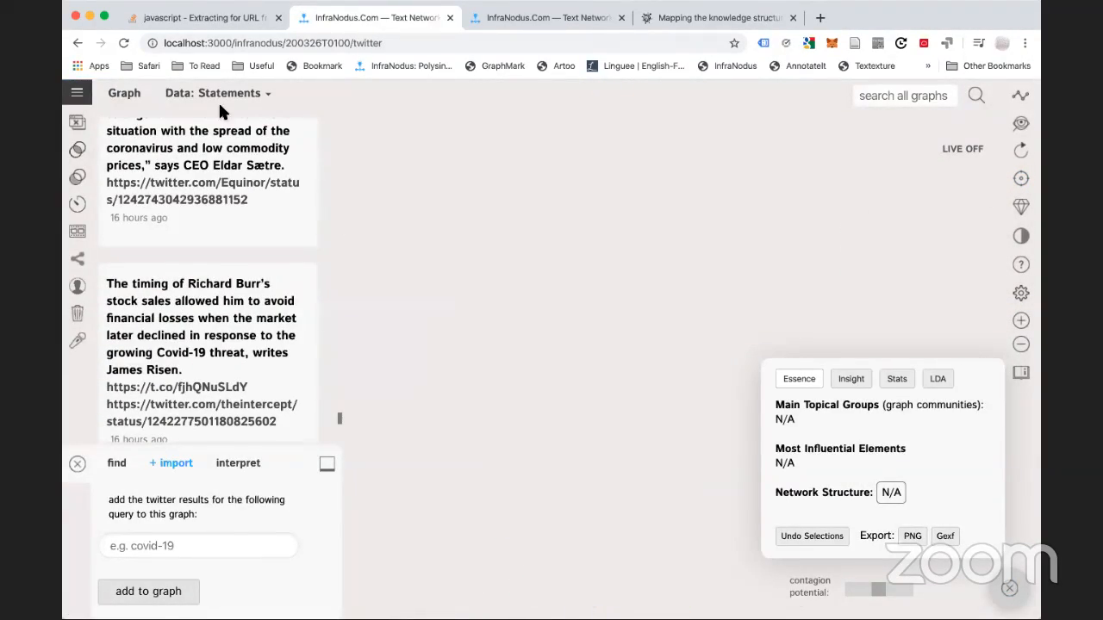
Browse the twitter200325berlin and twitter200325mix graphs, then go to apps home for a new Twitter graph
click(77, 92)
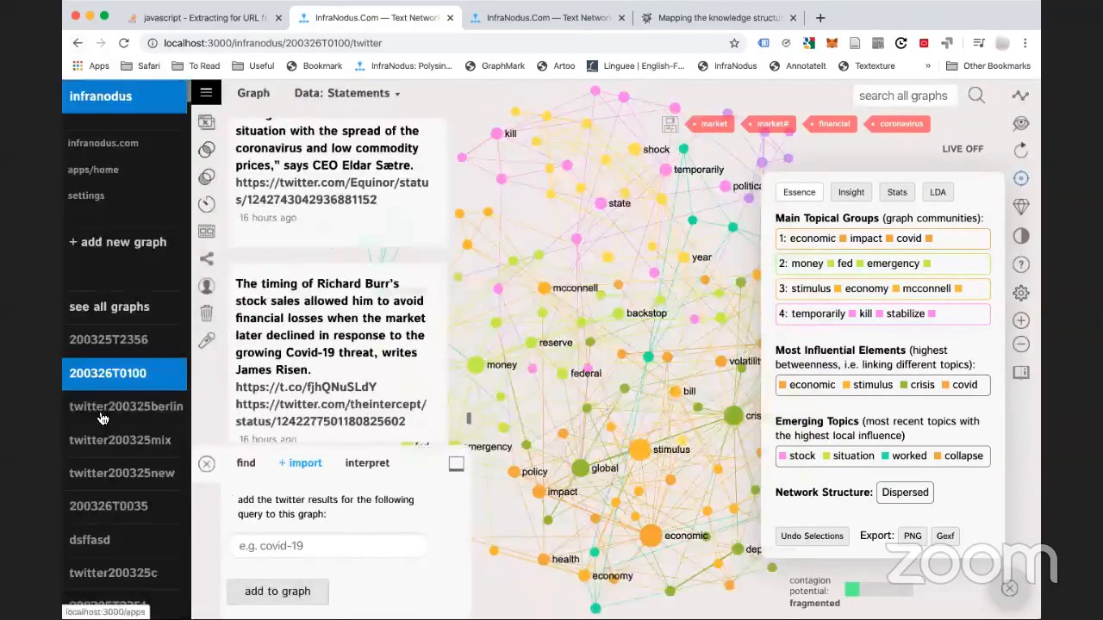
click(100, 417)
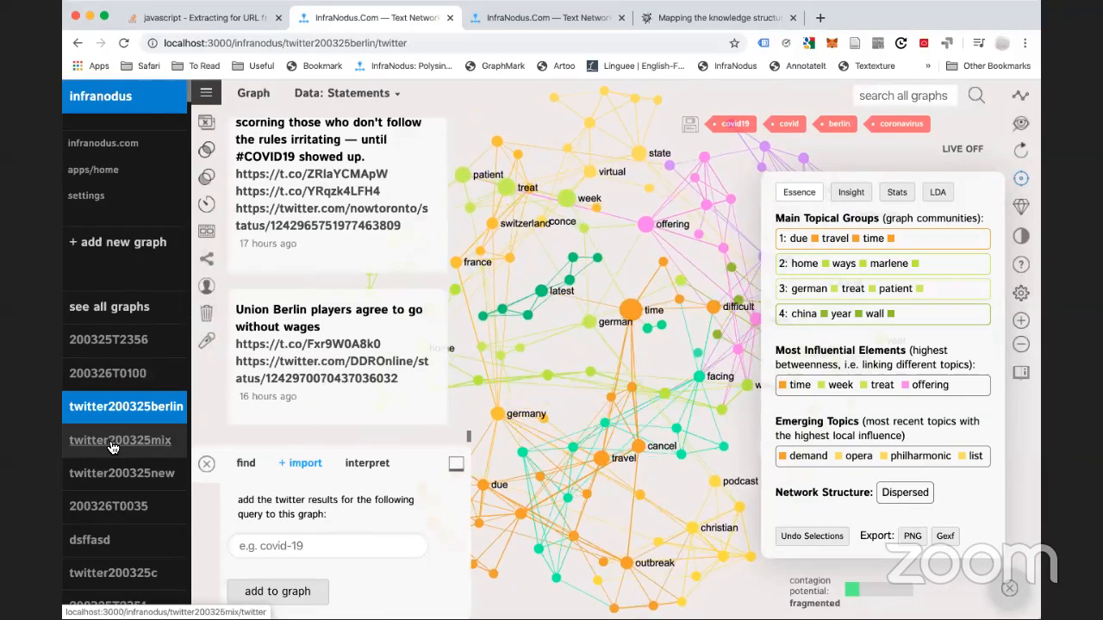
click(112, 441)
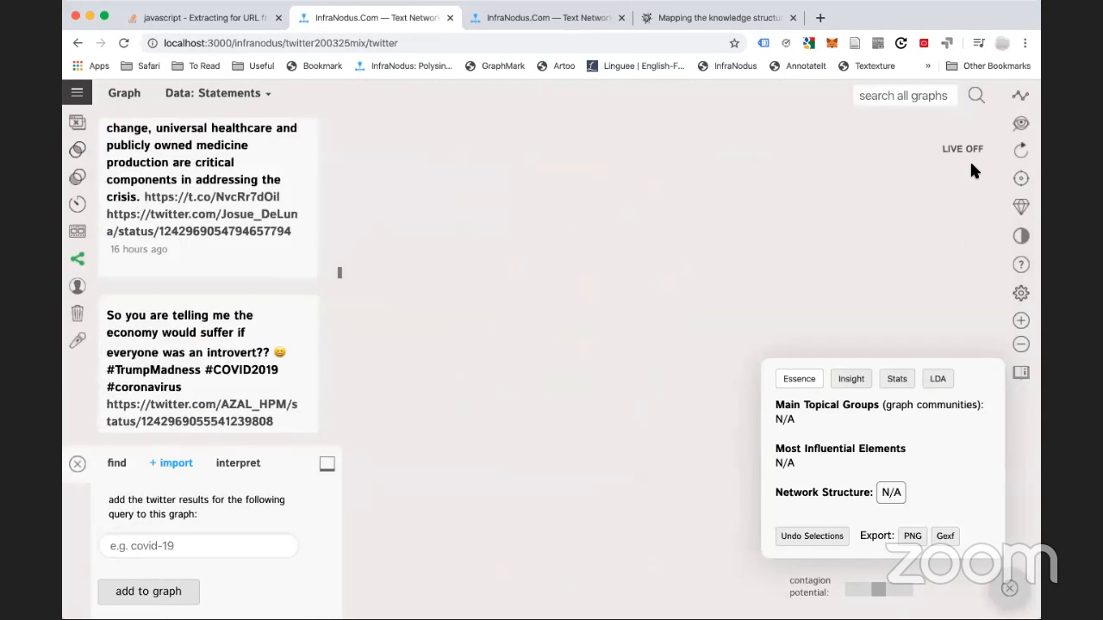
click(77, 92)
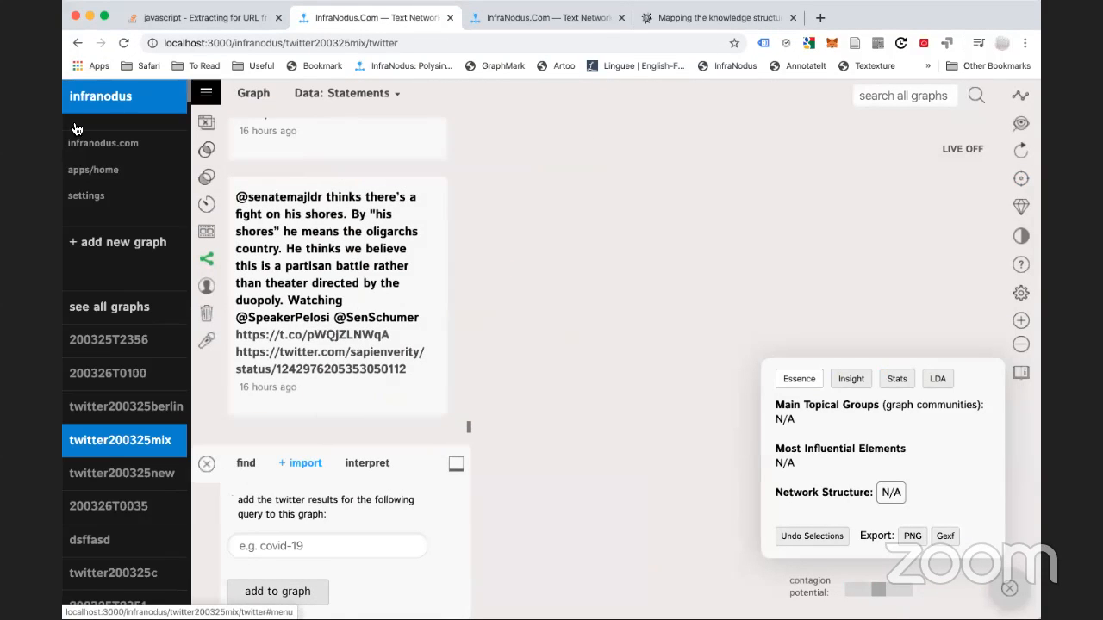
click(95, 171)
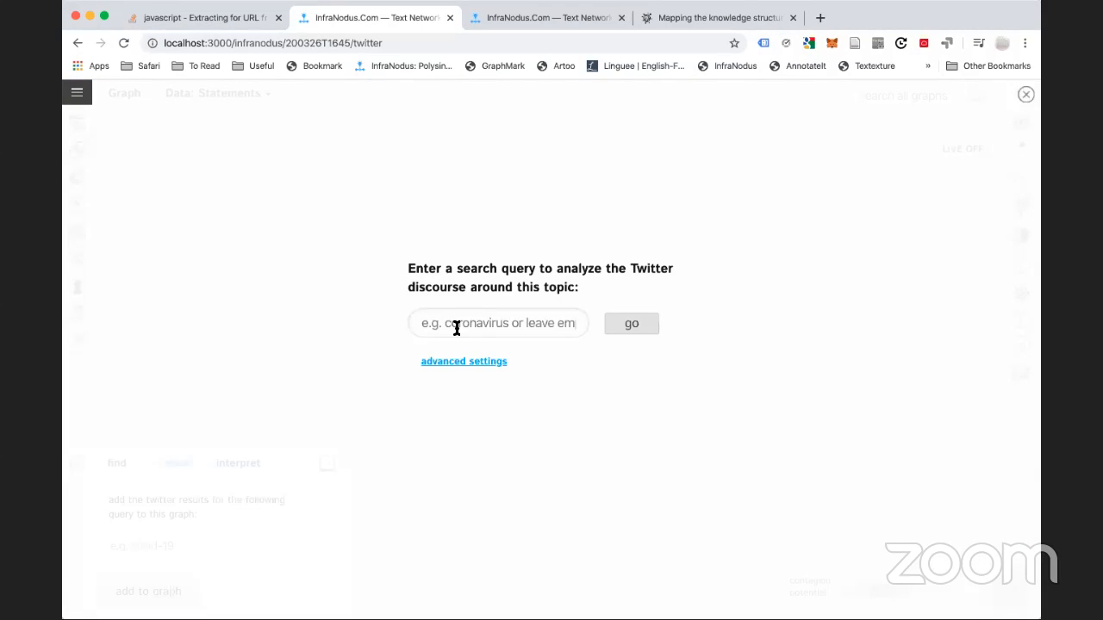
Search Twitter for 'coro' and import the coronavirus tweets into the 200326T1645 graph
click(457, 329)
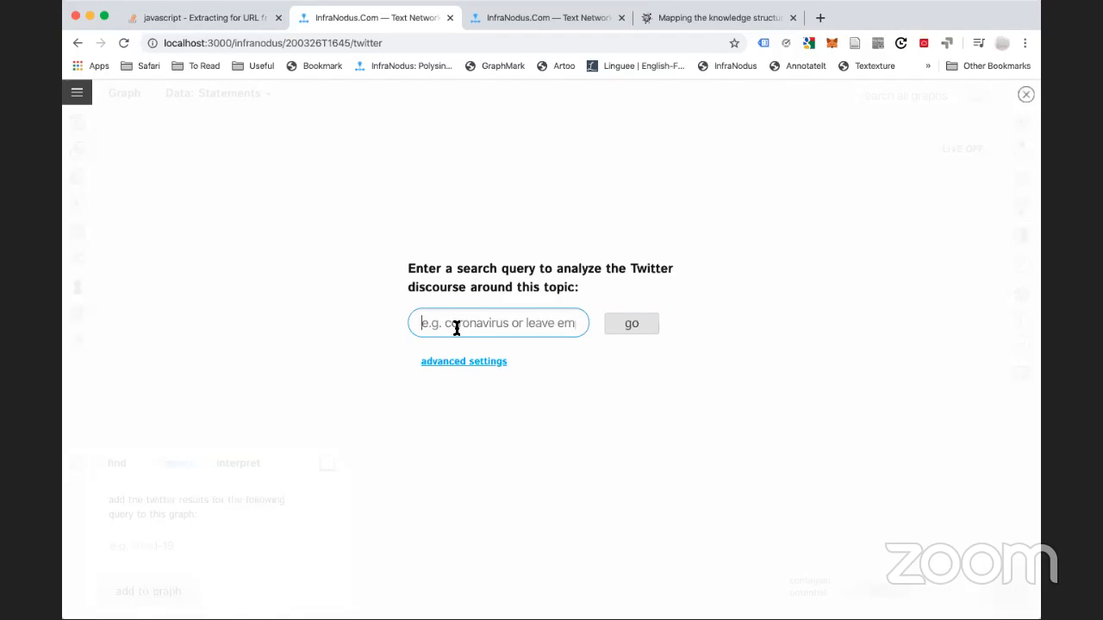
text(coronavirus)
click(627, 321)
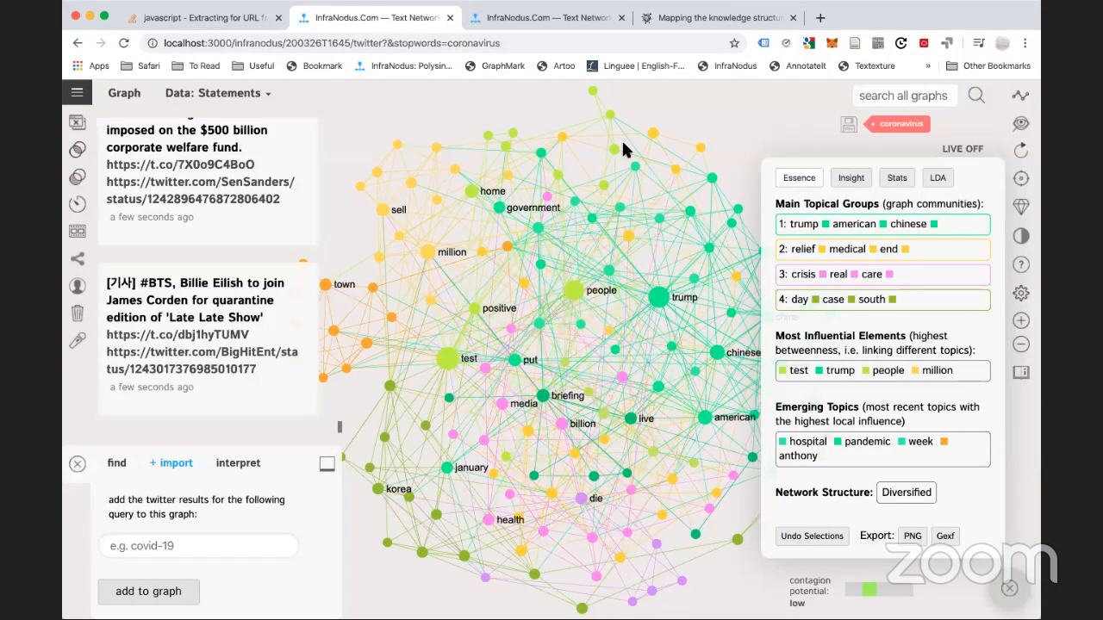
In the webinar account tab, view all graphs, then open webinartopics from the graph list
click(527, 18)
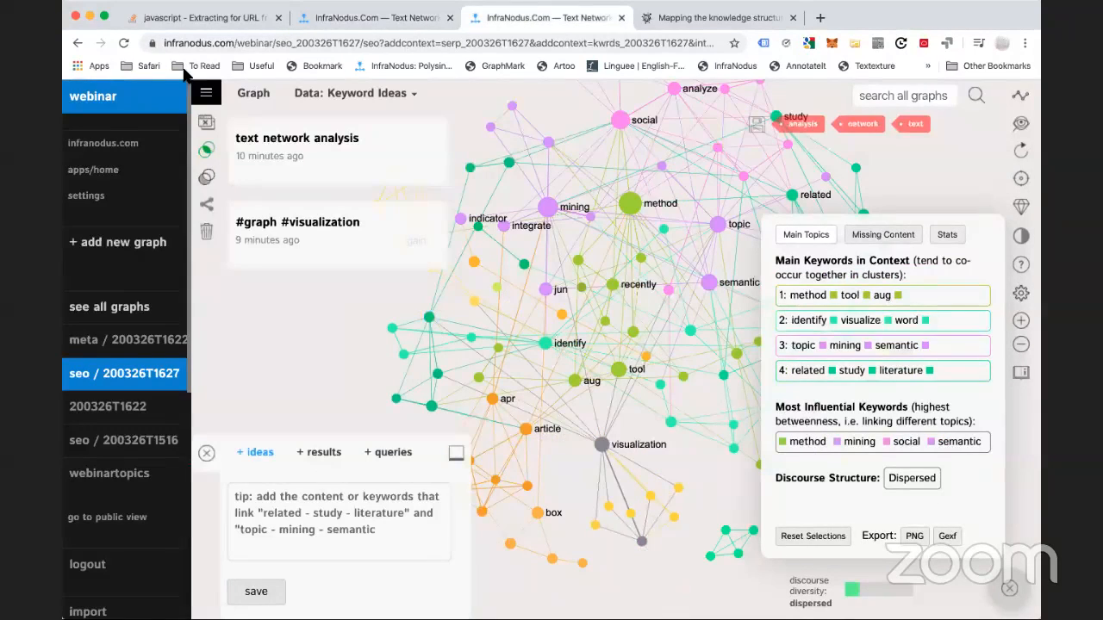
click(101, 309)
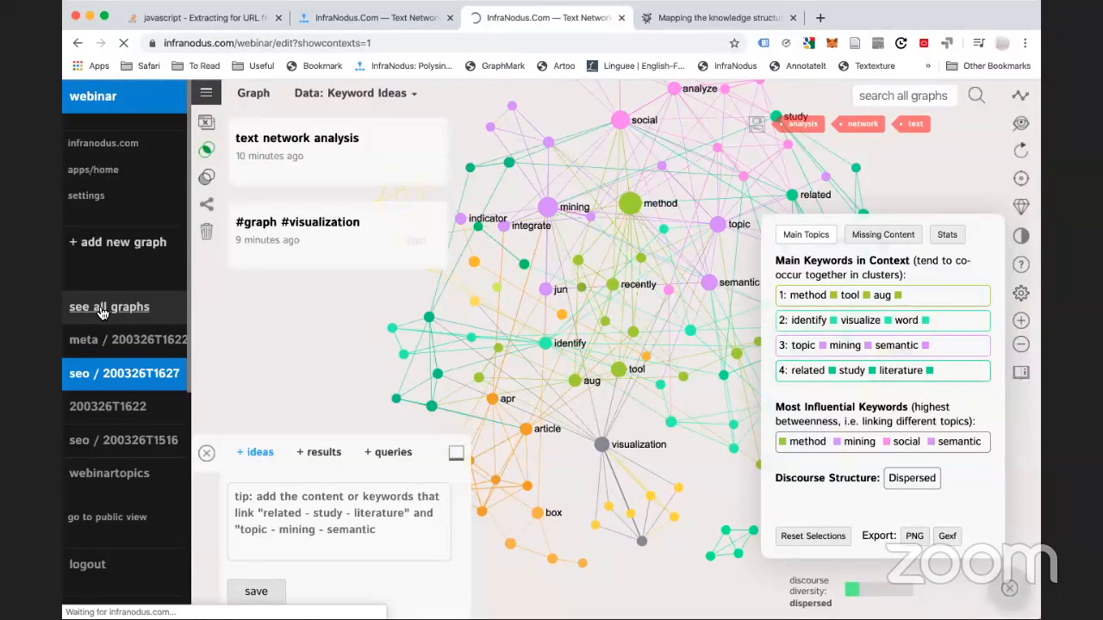
scroll(102, 313, down, 3)
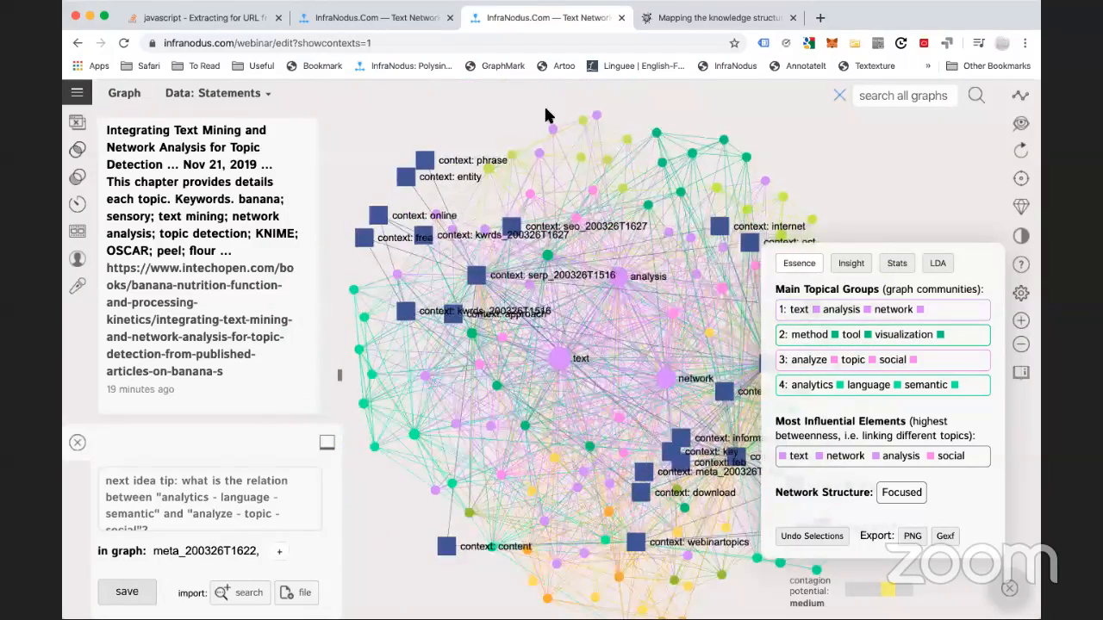
click(79, 95)
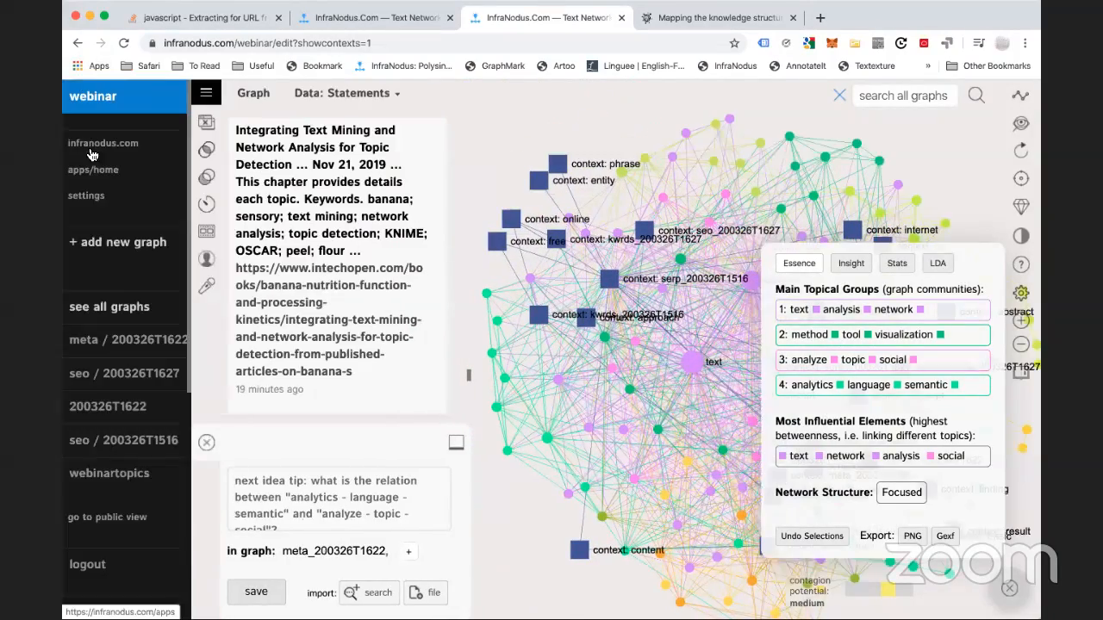
click(106, 476)
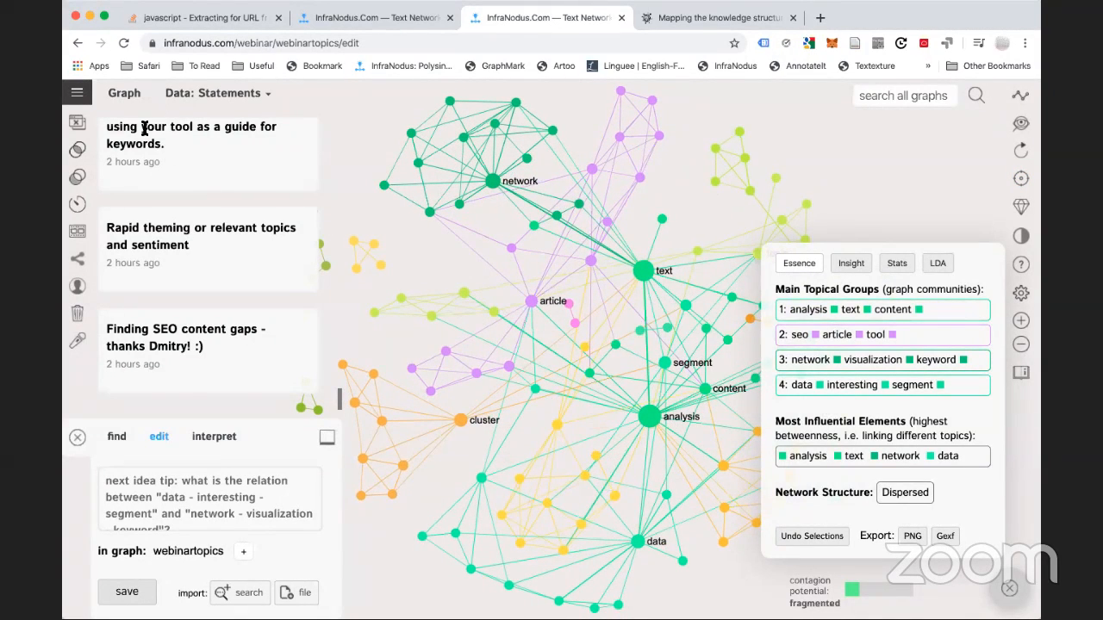
Hide the statements list and overlay the 200326T1622 graph on webinartopics for comparison
click(77, 125)
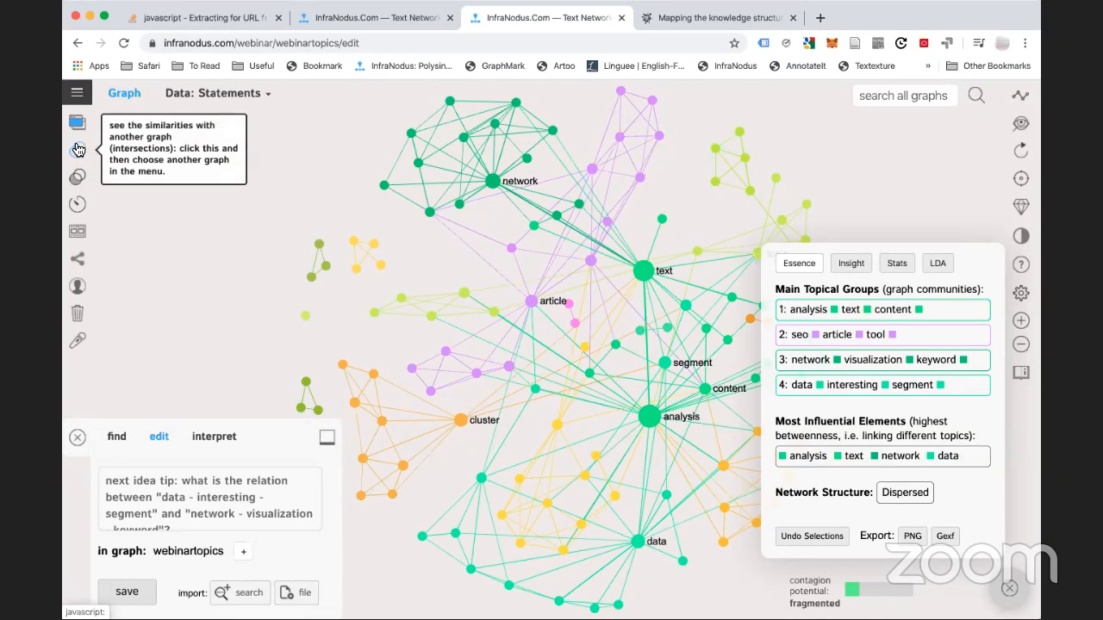
click(77, 93)
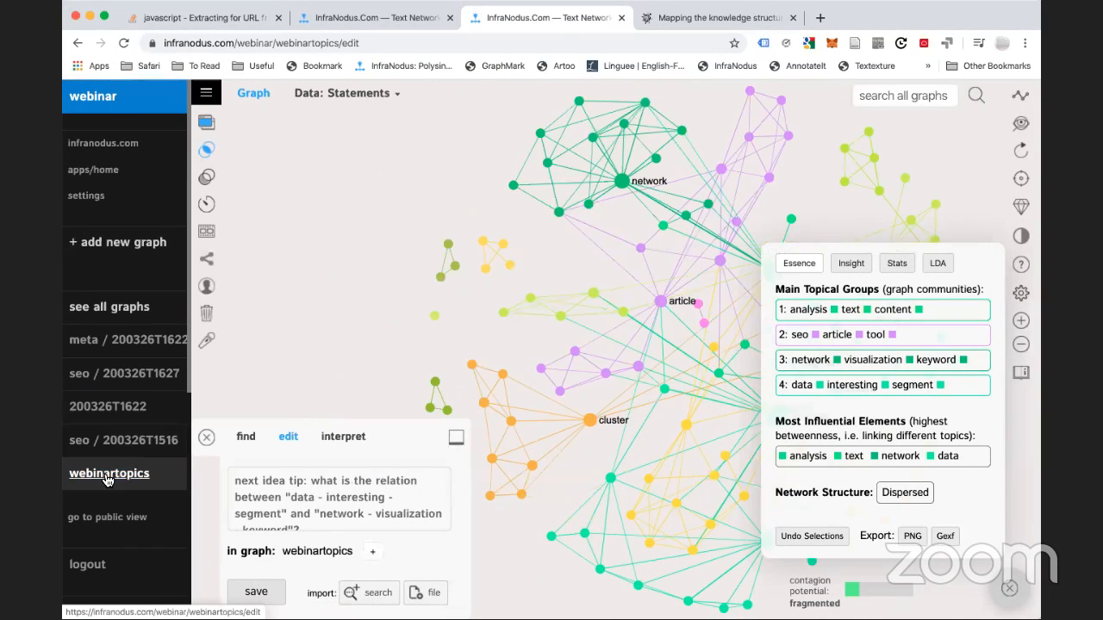
click(108, 408)
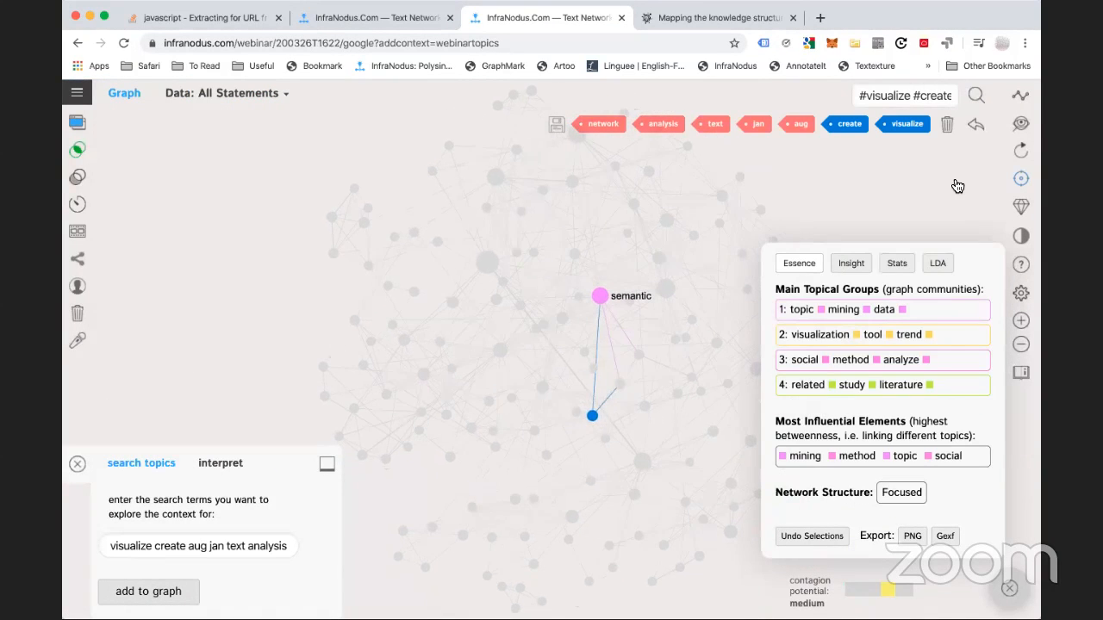
Clear the node selection and show Insight for webinartopics compared against 200326T1622
click(977, 127)
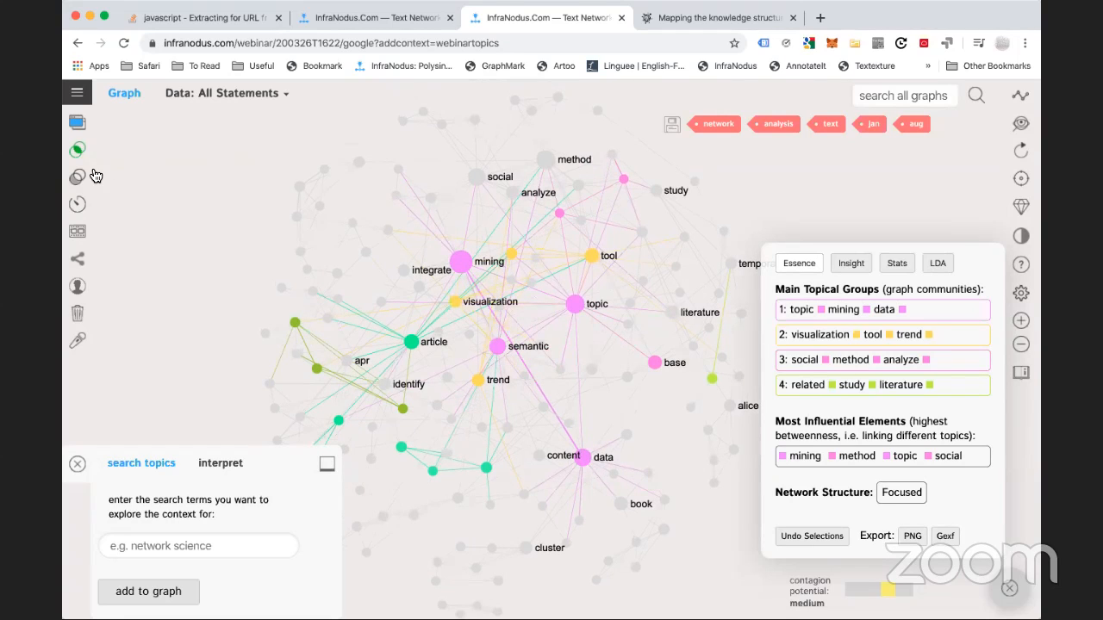
click(76, 95)
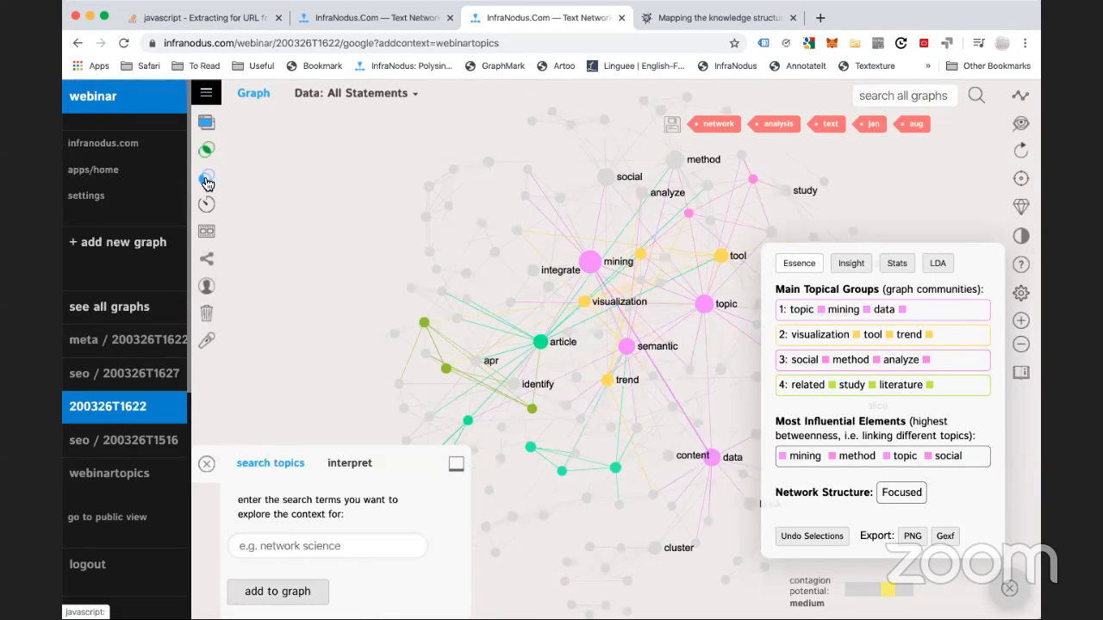
click(119, 476)
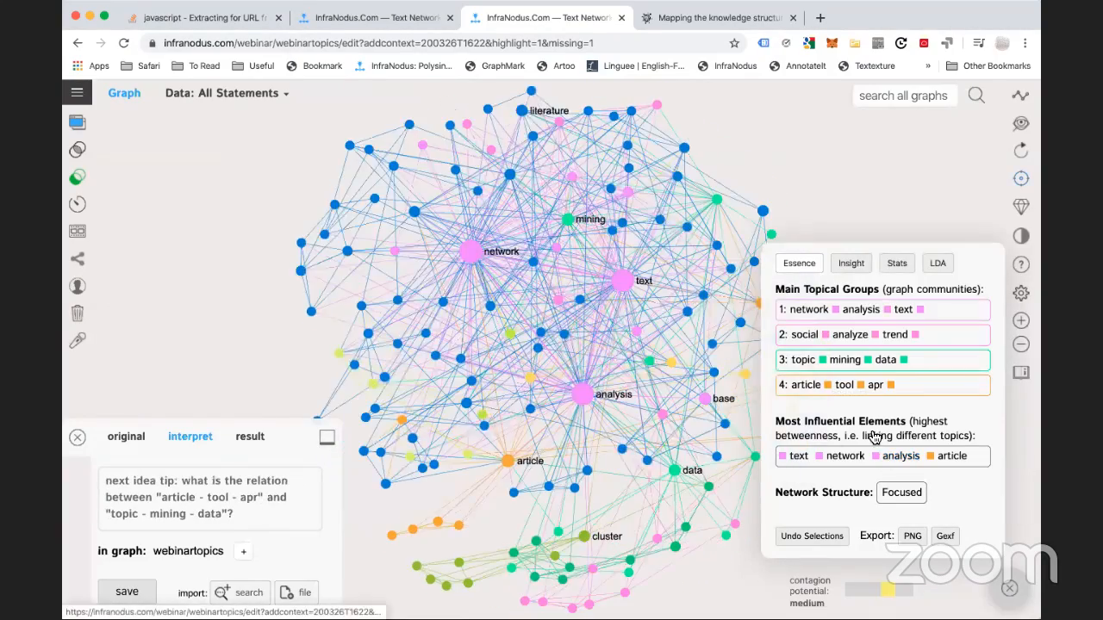
click(851, 263)
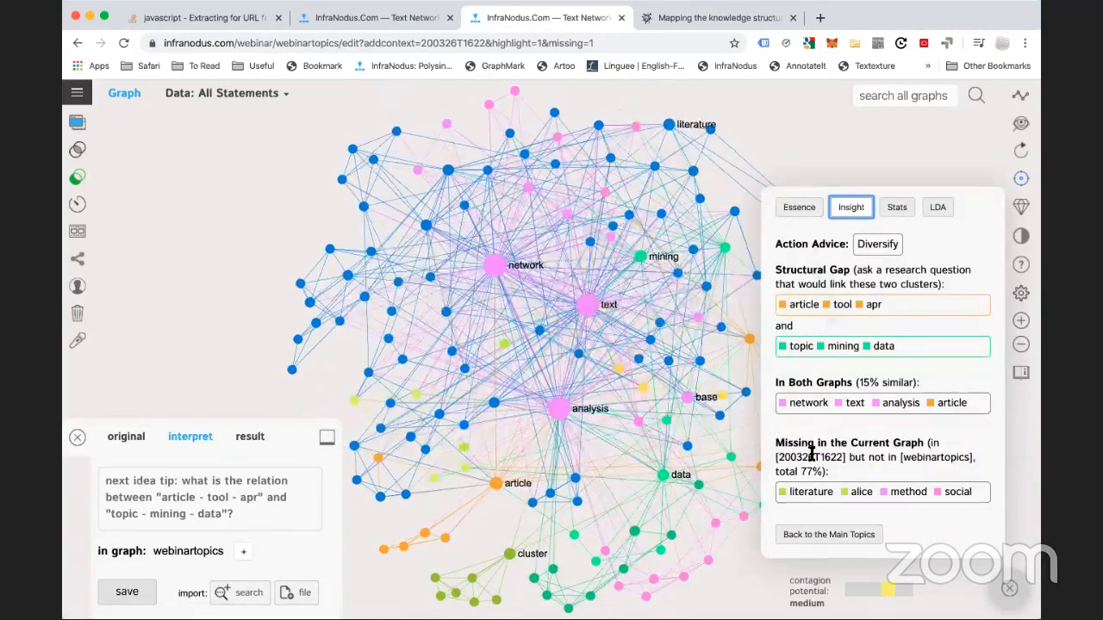
Filter the graph to network, text and analysis, then clear the filter
double_click(792, 459)
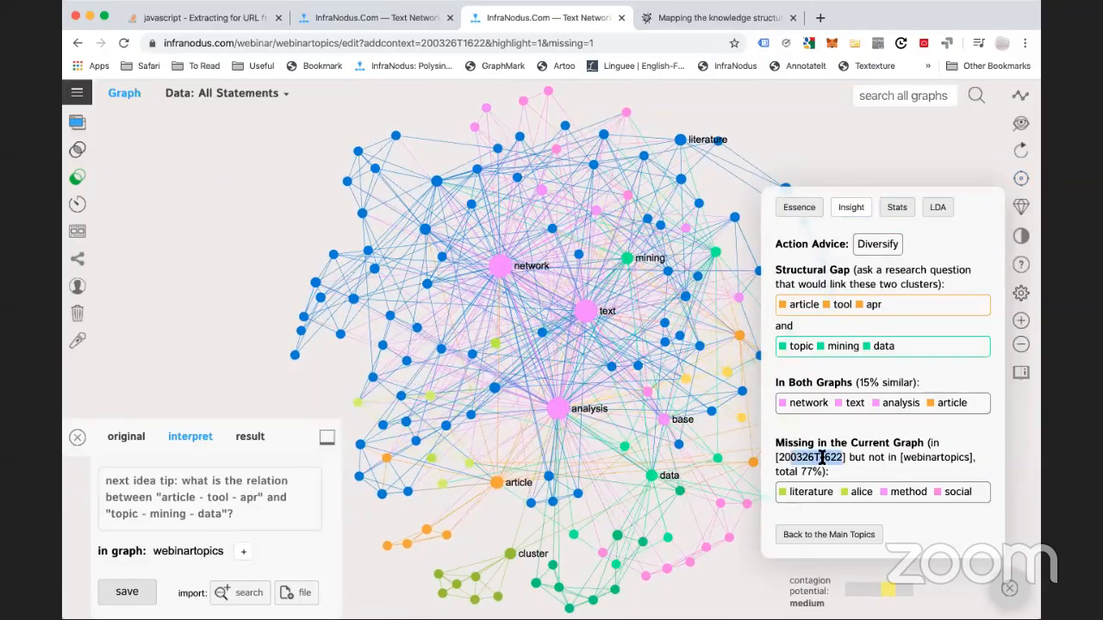
click(701, 423)
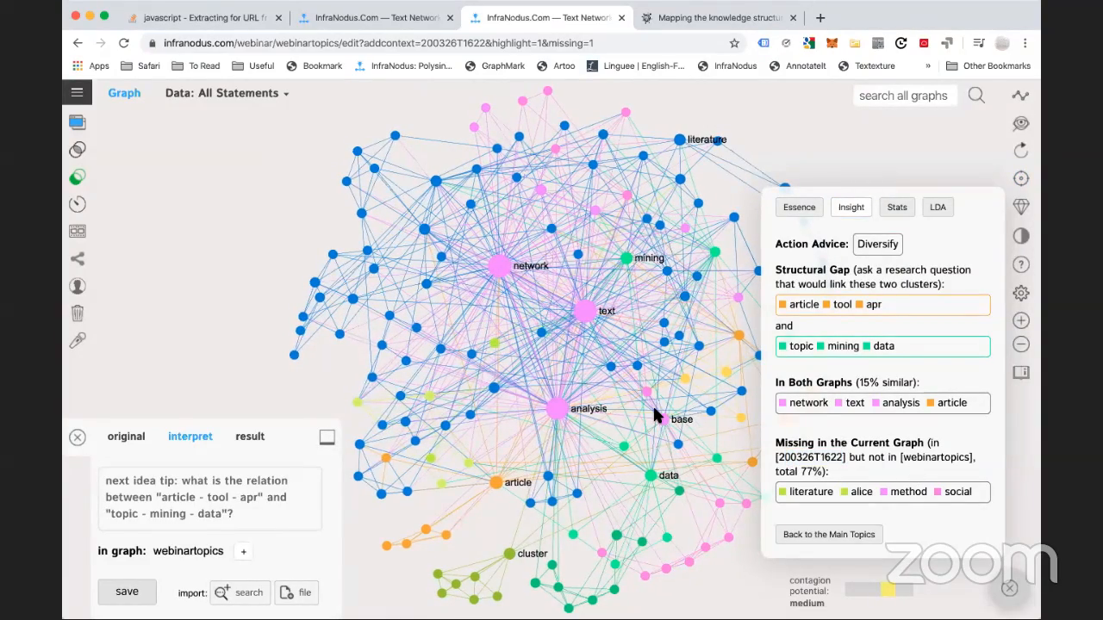
drag(733, 439, 661, 445)
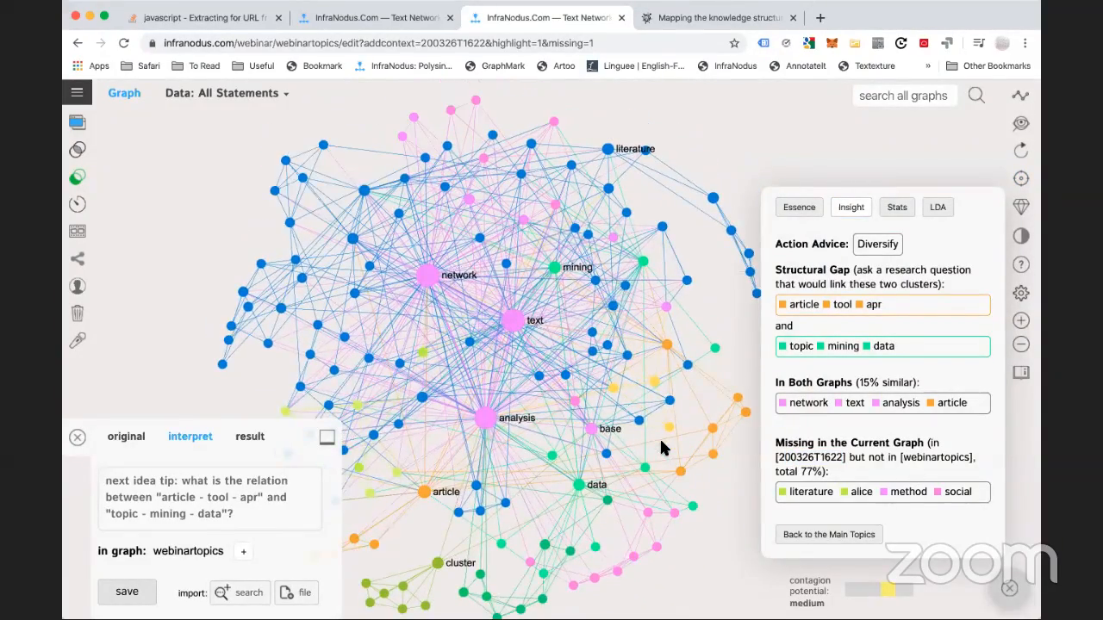
click(428, 276)
click(512, 321)
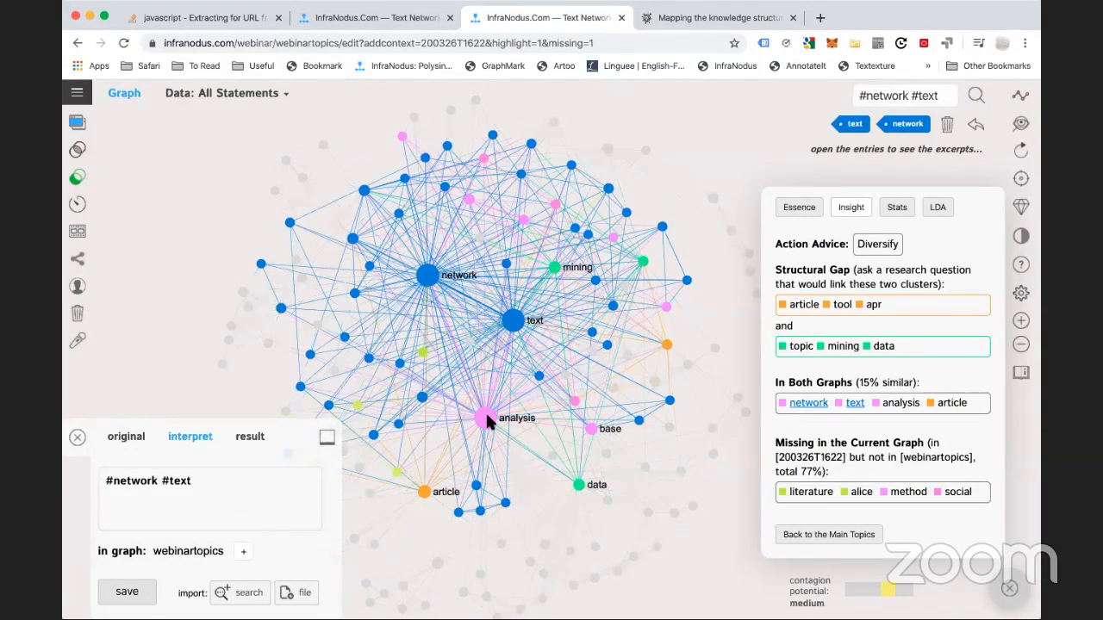
click(486, 418)
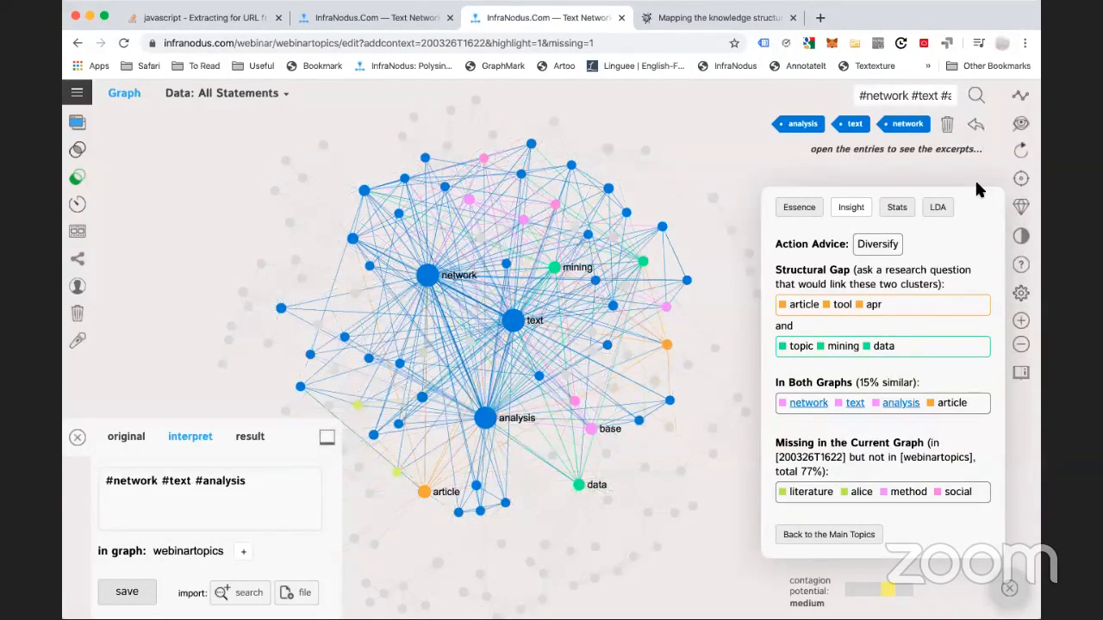
click(948, 129)
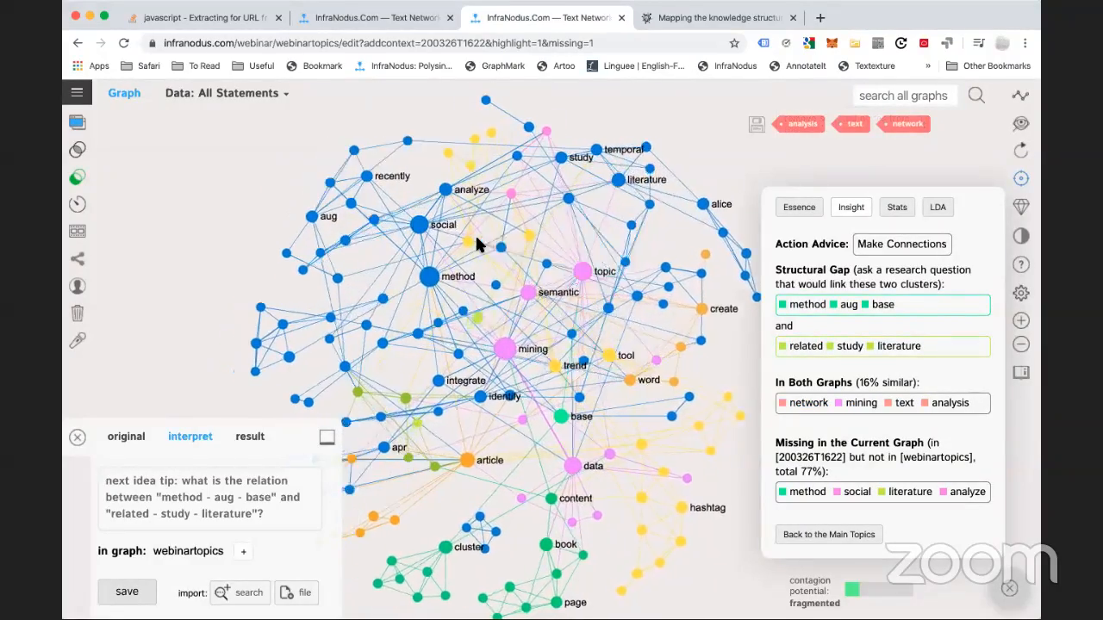
Explore the social node with analyze, then drag trend next to mining
click(475, 231)
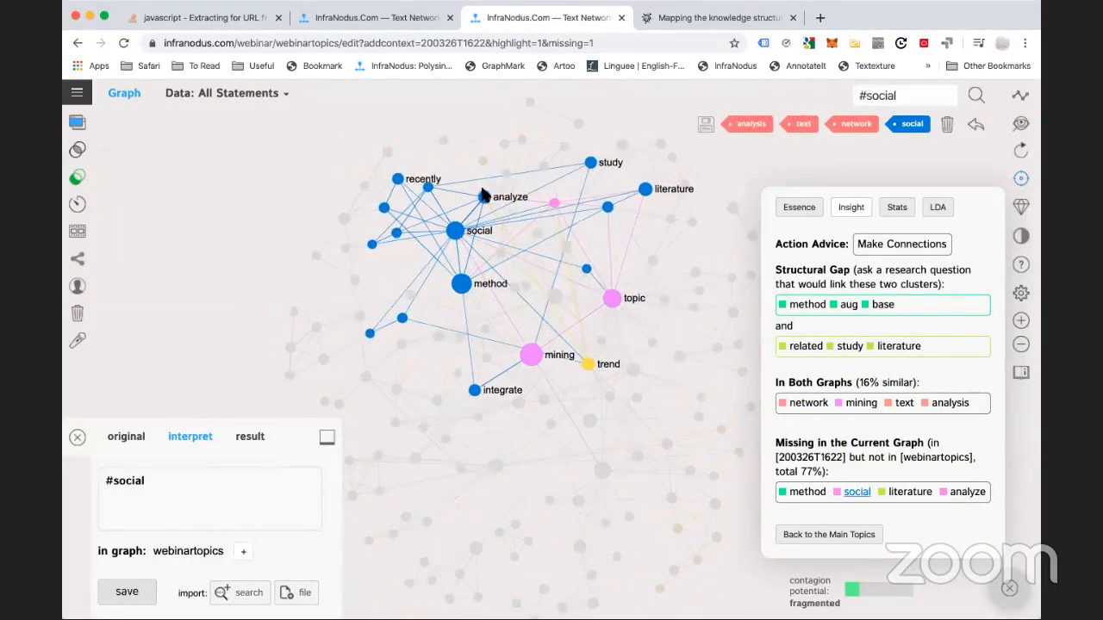
click(483, 197)
click(483, 197)
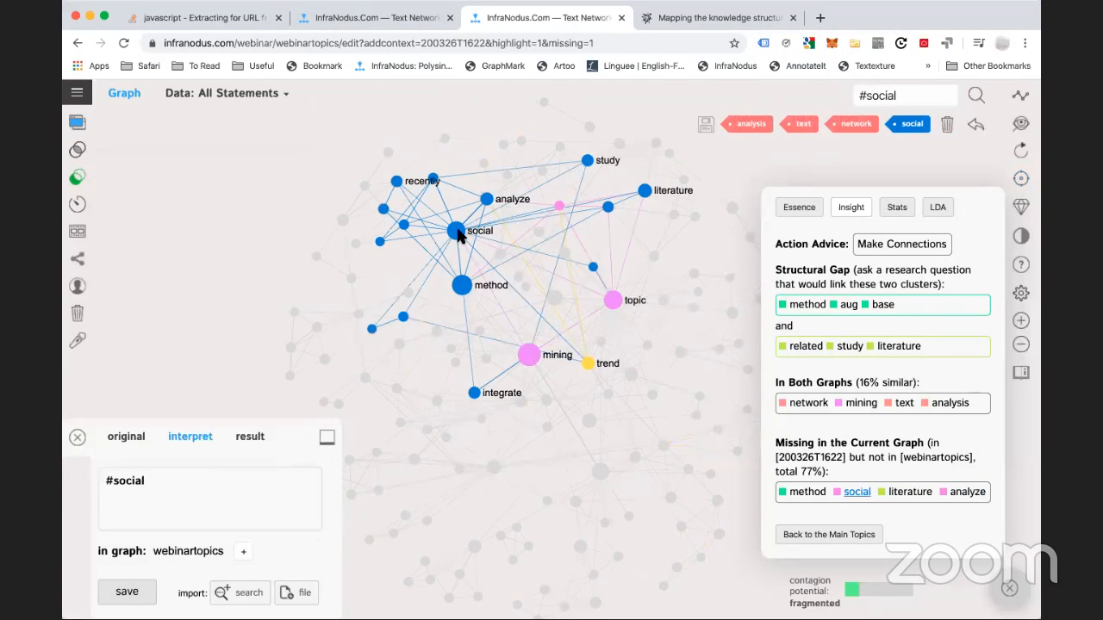
click(457, 233)
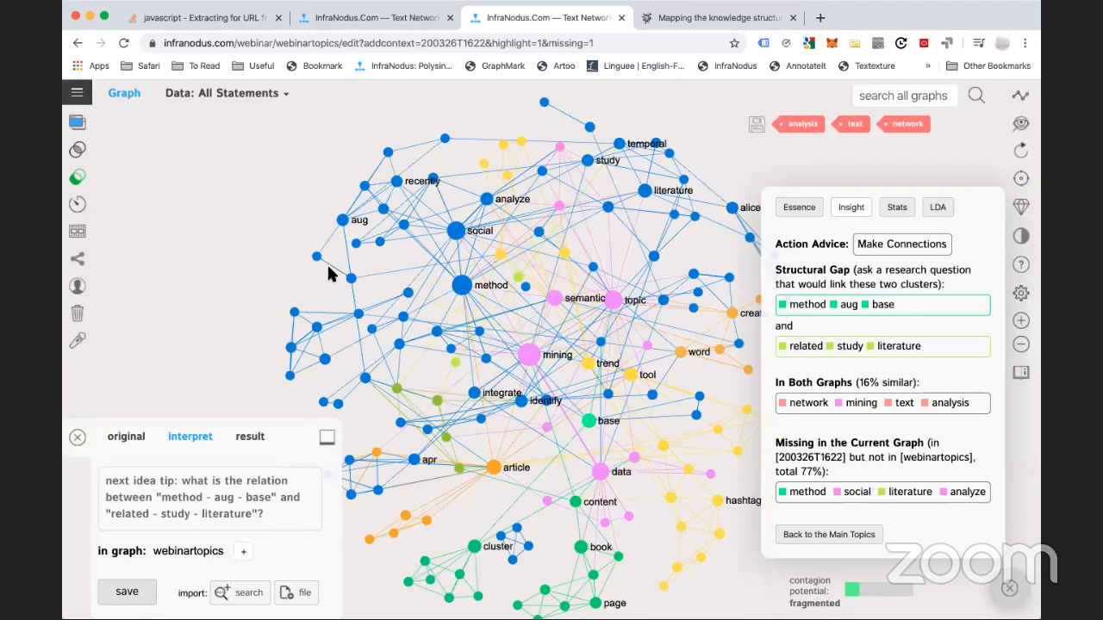
drag(590, 365, 541, 338)
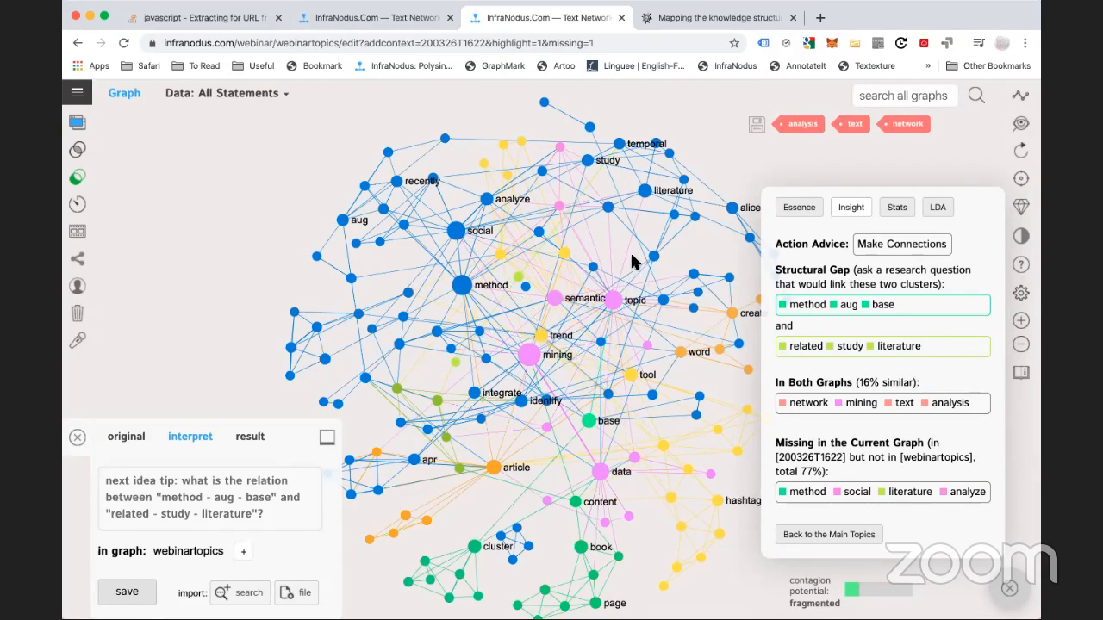
drag(628, 249, 561, 211)
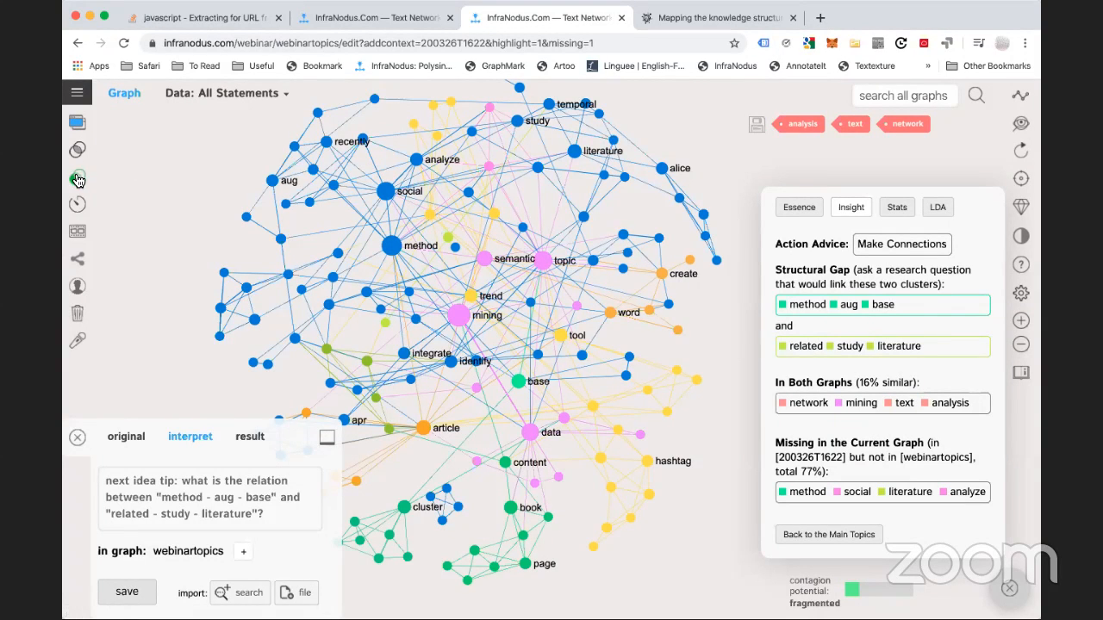
Compare 200326T1622 against webinartopics in Insight, briefly filtering to mining and social
click(77, 92)
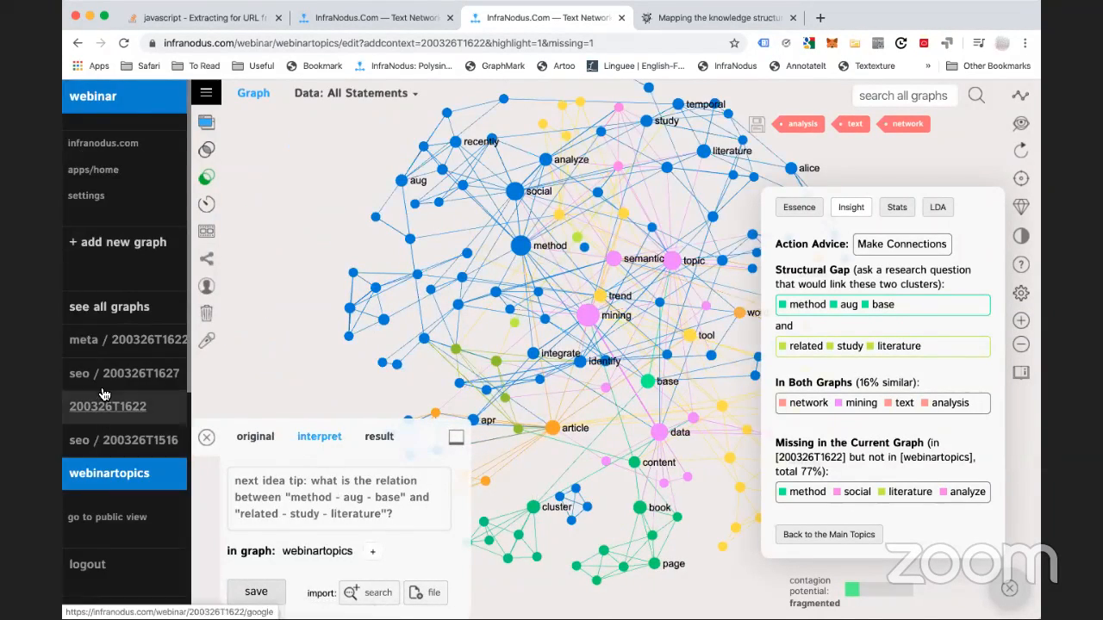
click(102, 407)
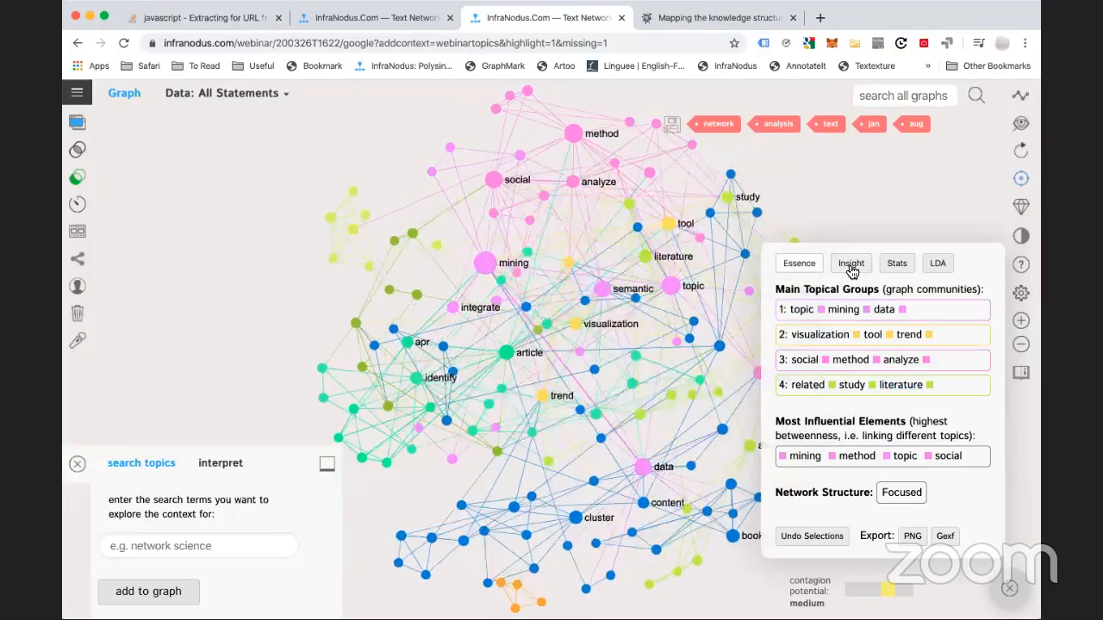
click(851, 270)
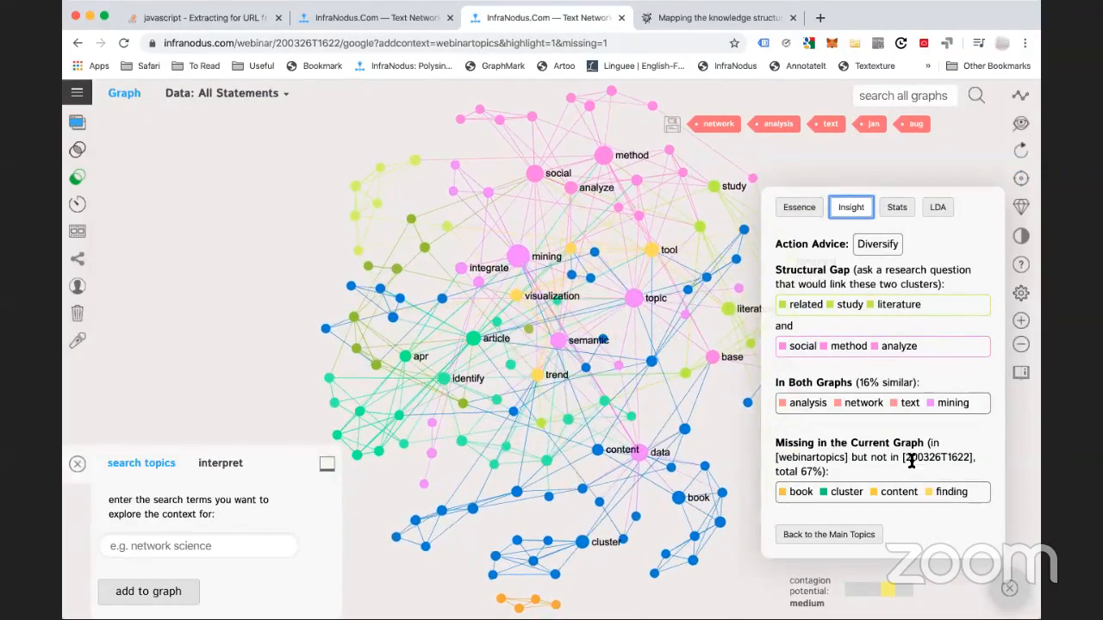
drag(630, 365, 506, 292)
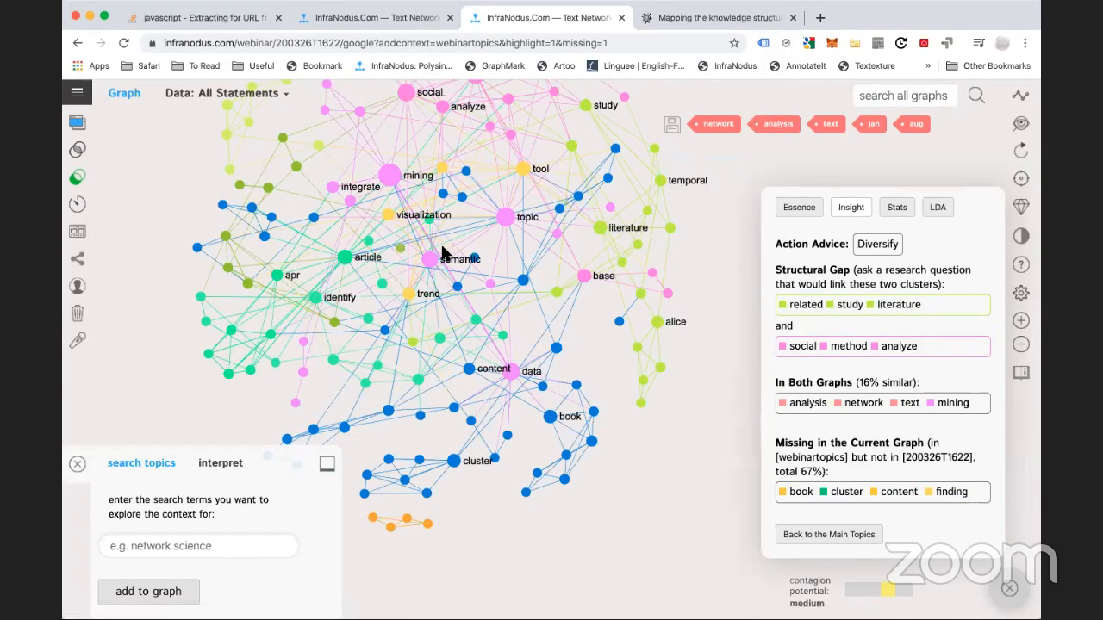
click(394, 177)
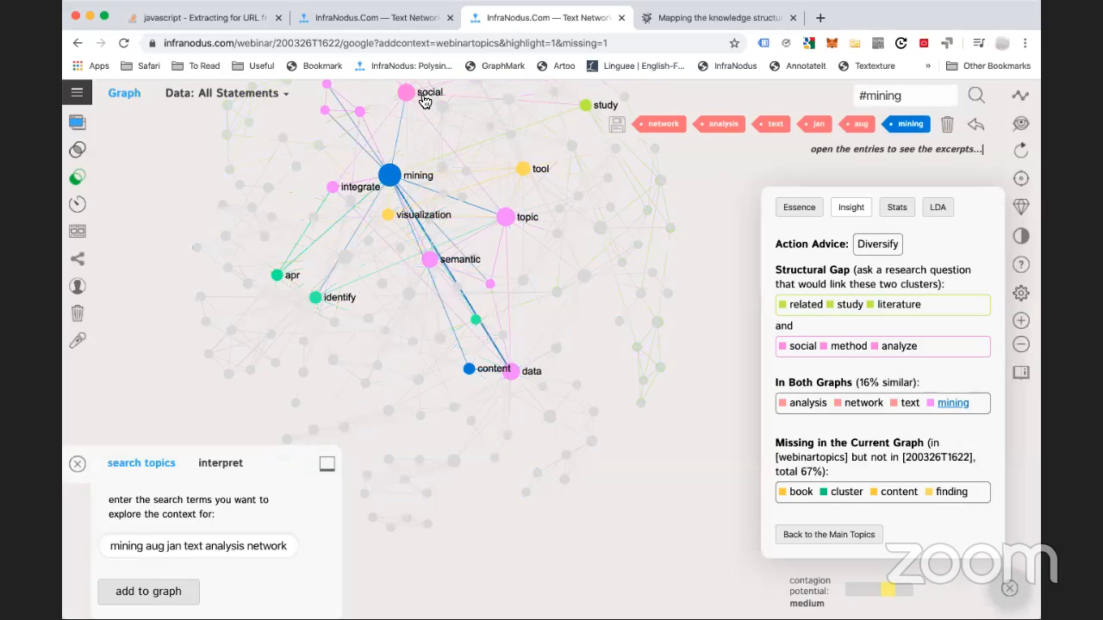
drag(450, 187, 453, 263)
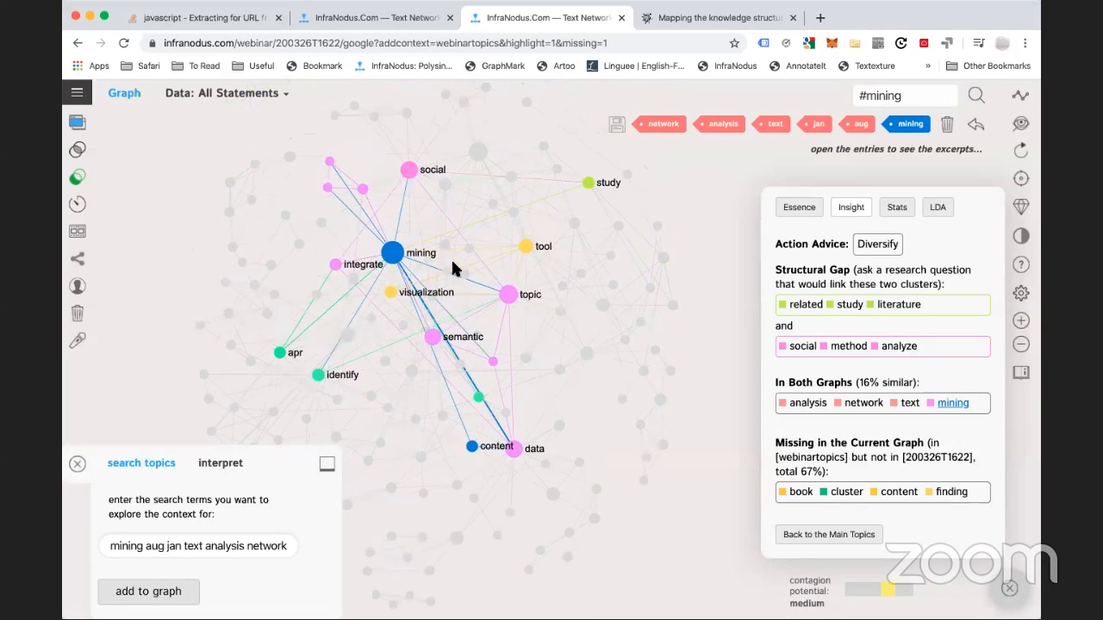
click(411, 174)
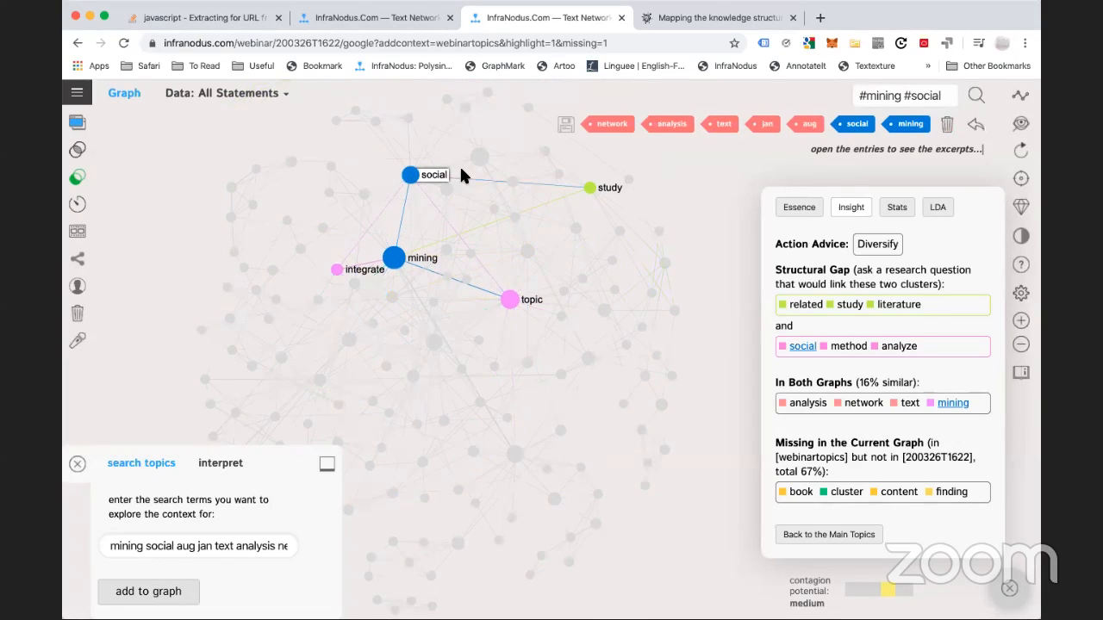
click(948, 127)
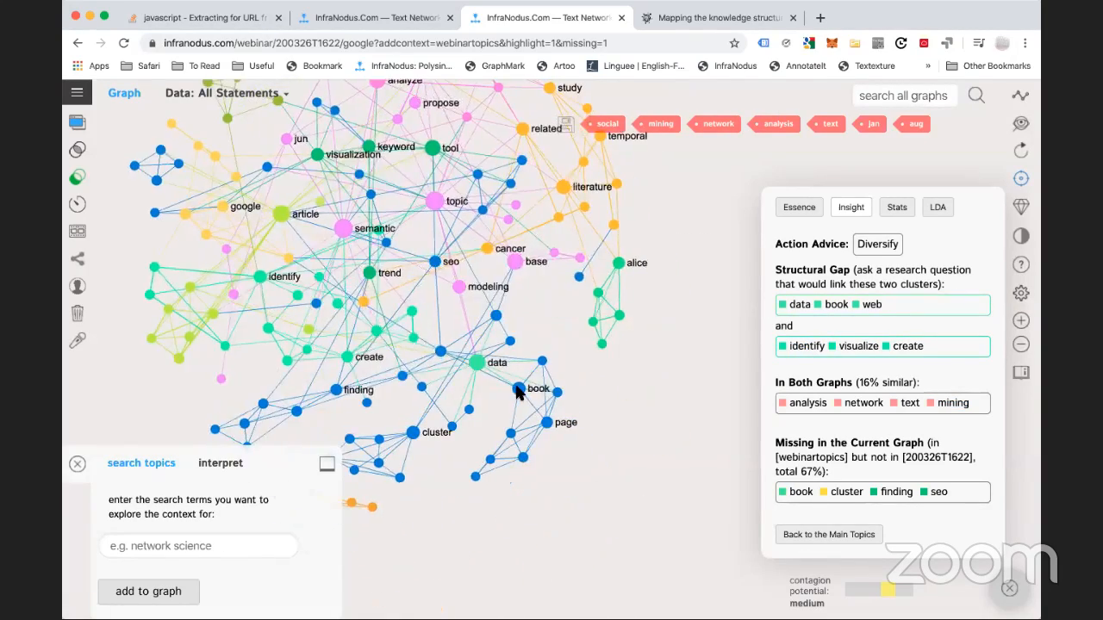
Filter the graph to book and page, review their statements, then show the graph list
click(543, 389)
click(554, 424)
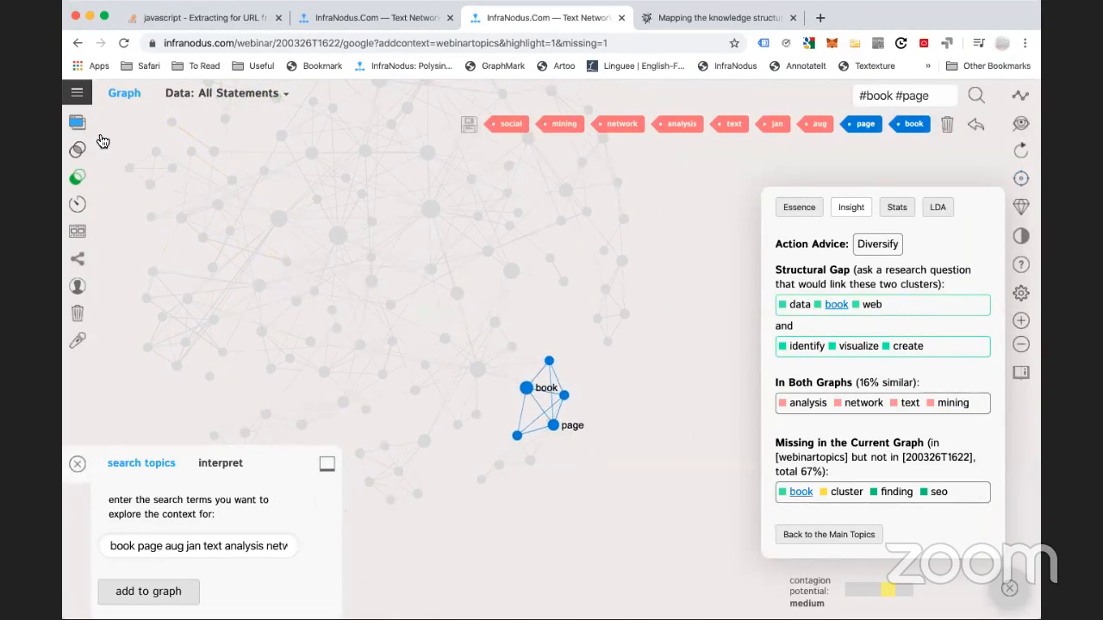
click(77, 125)
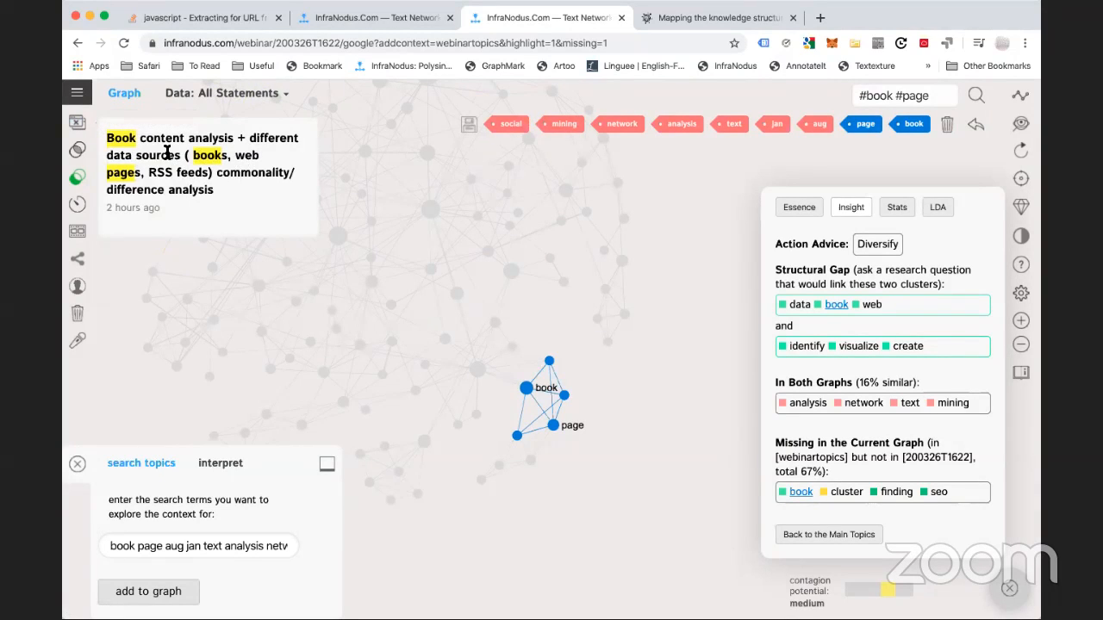
click(78, 121)
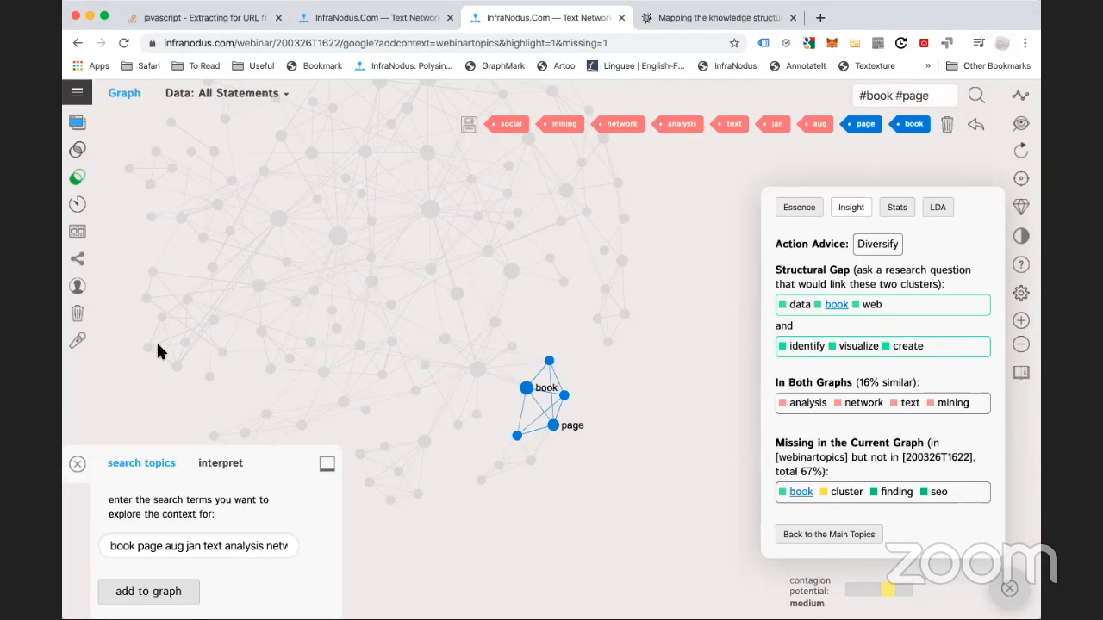
click(77, 92)
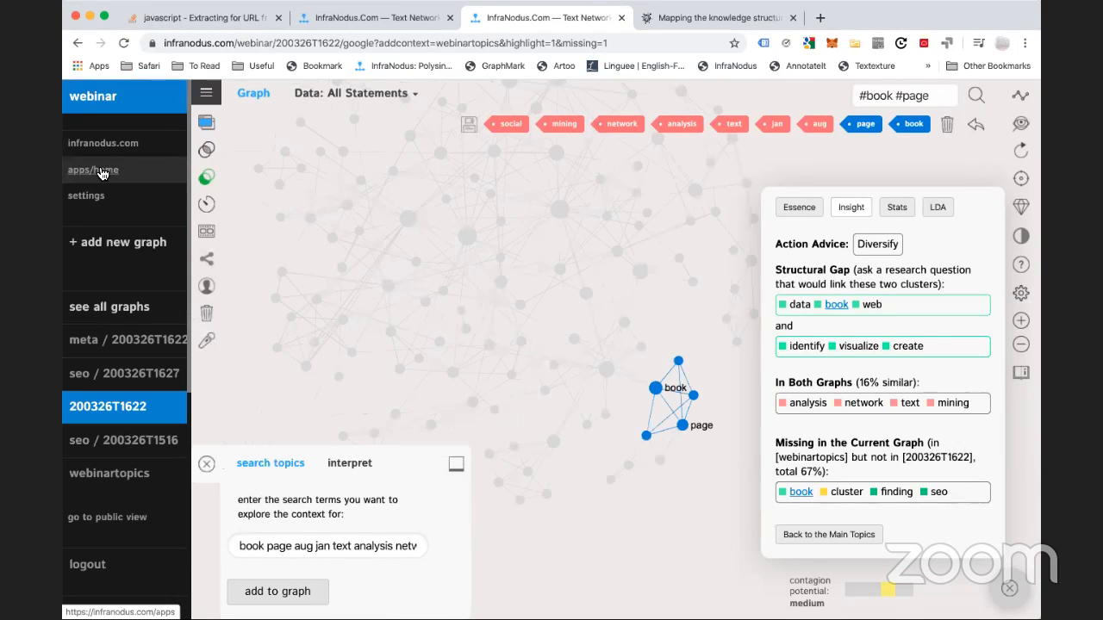
Go to the apps home page in both InfraNodus browser tabs
click(109, 180)
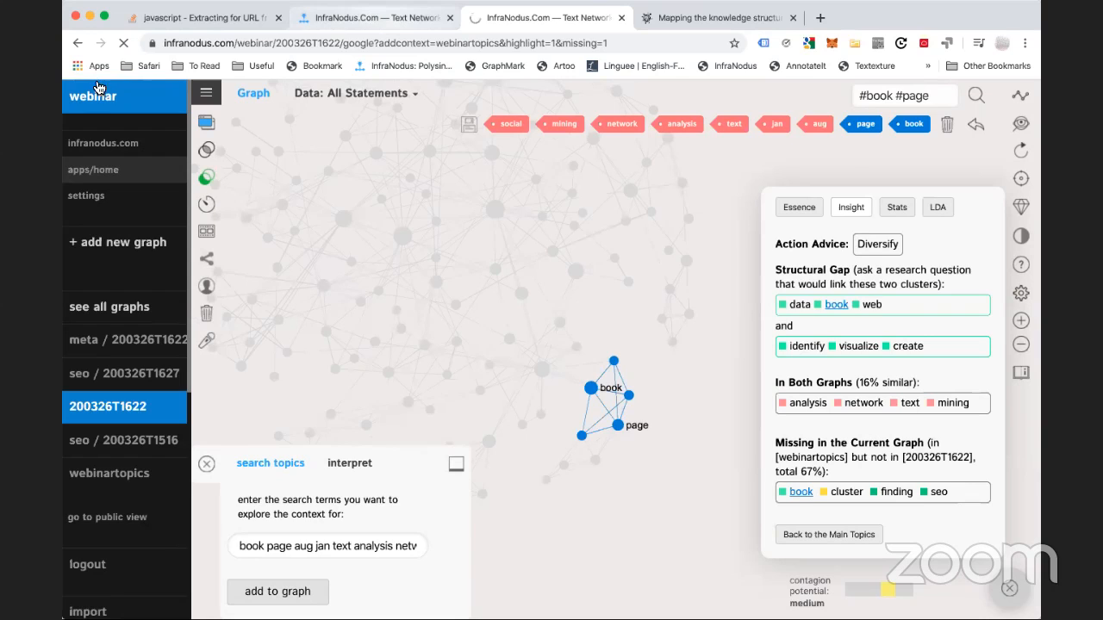
key(ctrl+shift+Tab)
click(75, 98)
click(101, 176)
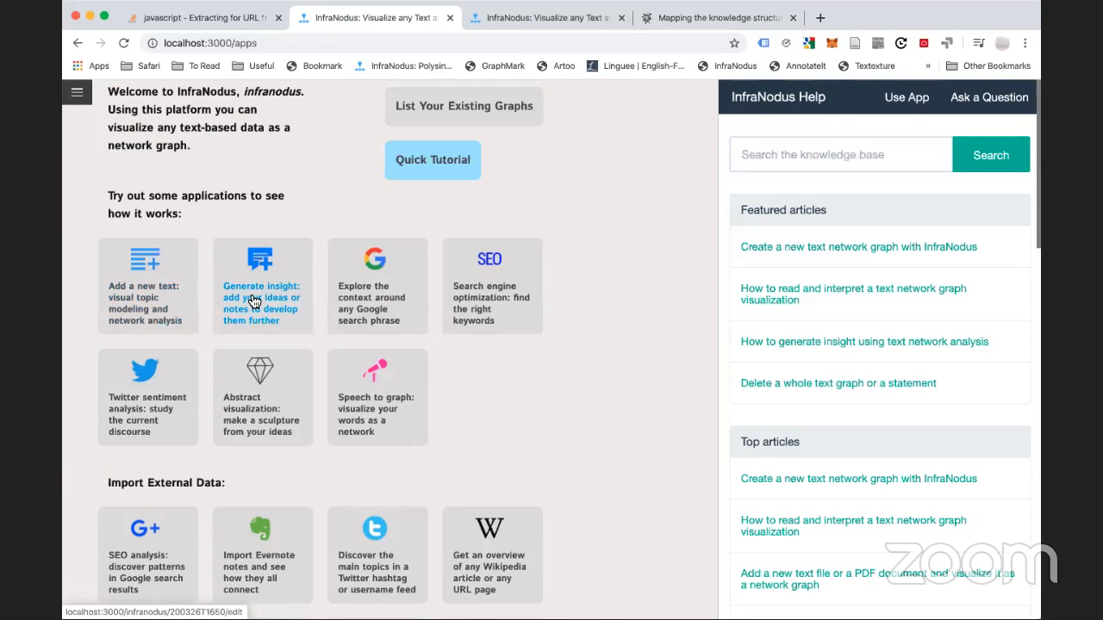
Start a new Generate insight graph, 200326T1650, and clear the autofilled text from its box
click(254, 300)
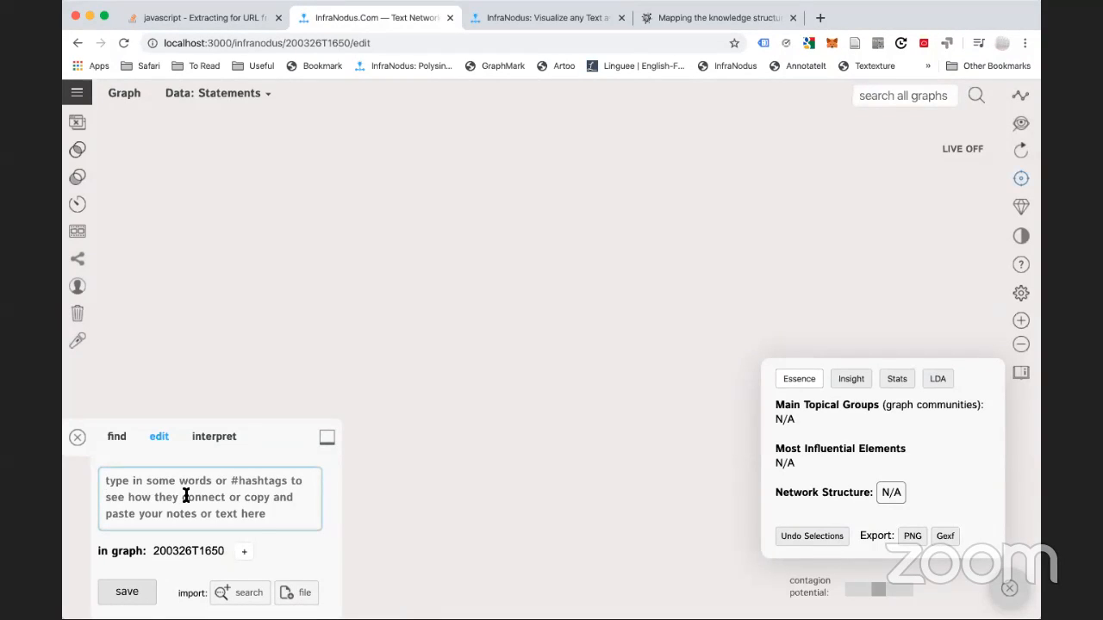
key(super+v)
key(super+a)
key(BackSpace)
click(77, 92)
Choose apps/home from the navigation menu to show the local apps list
click(102, 172)
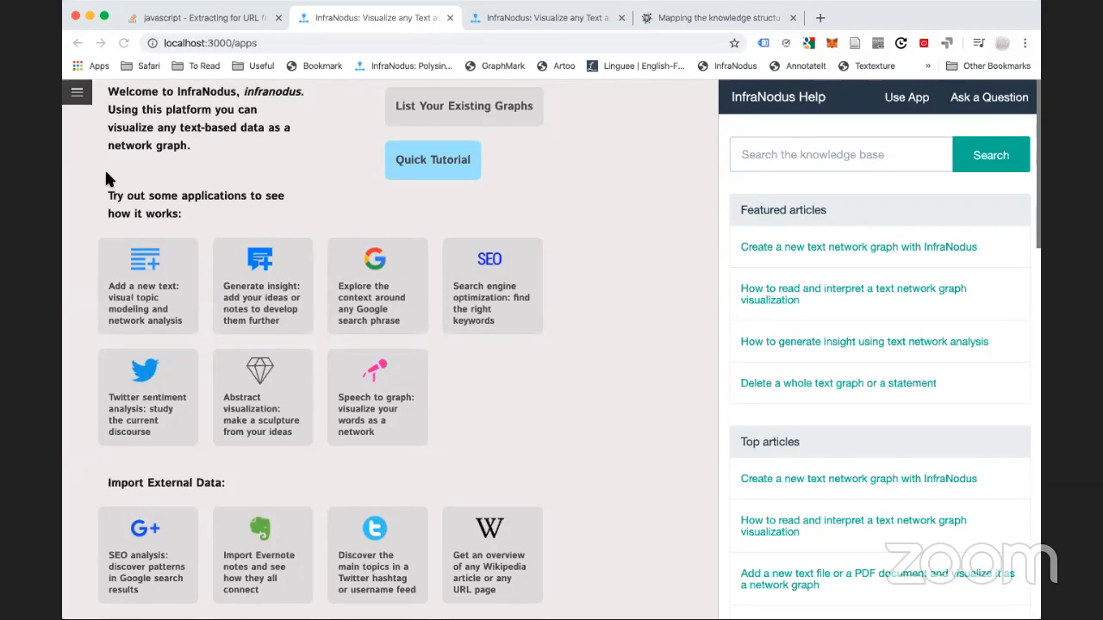
Open the 200326T1645 coronavirus Twitter graph and improve its layout
click(130, 112)
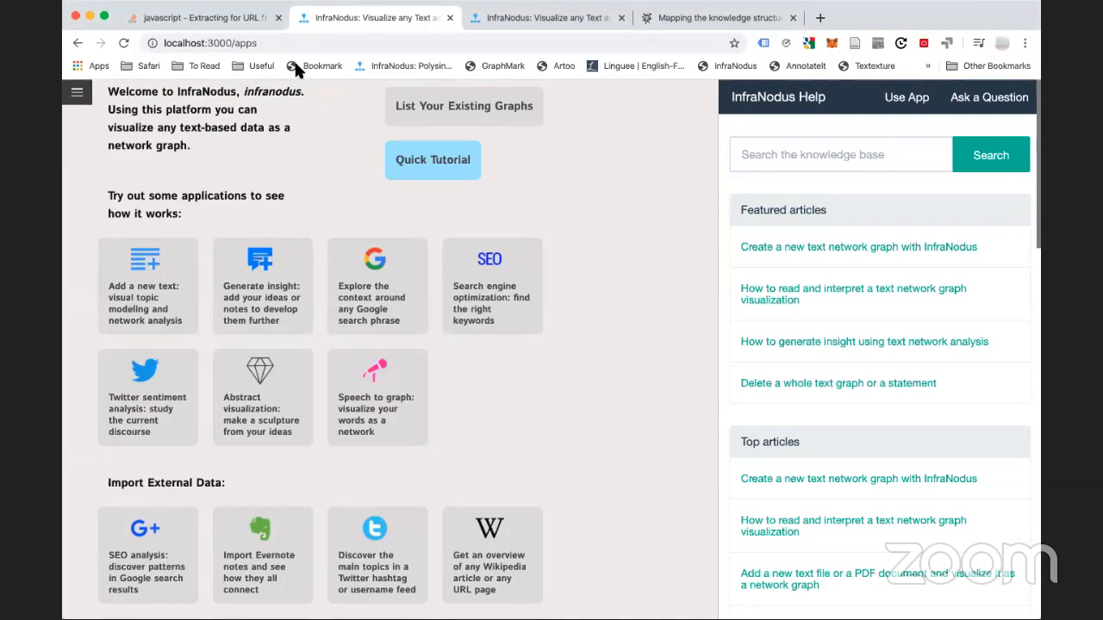
click(77, 93)
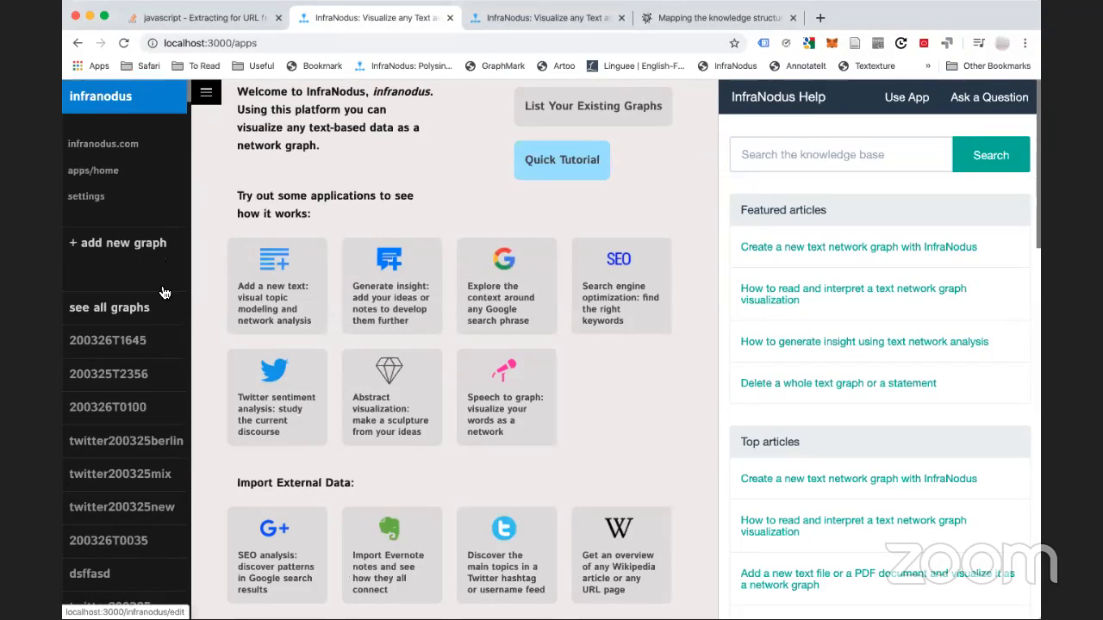
click(113, 343)
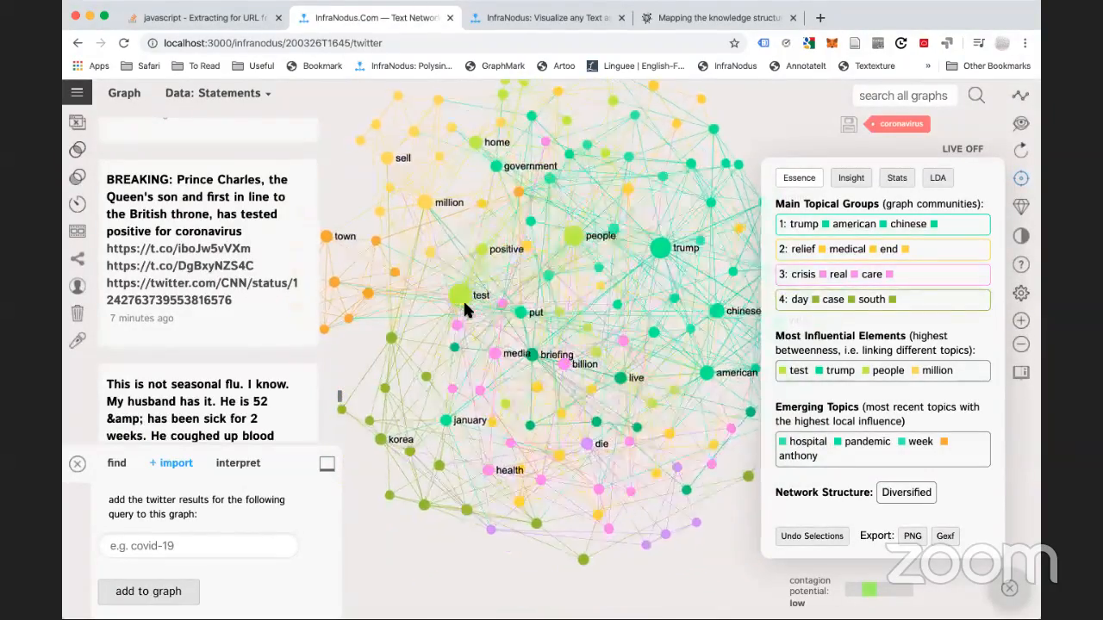
click(1022, 180)
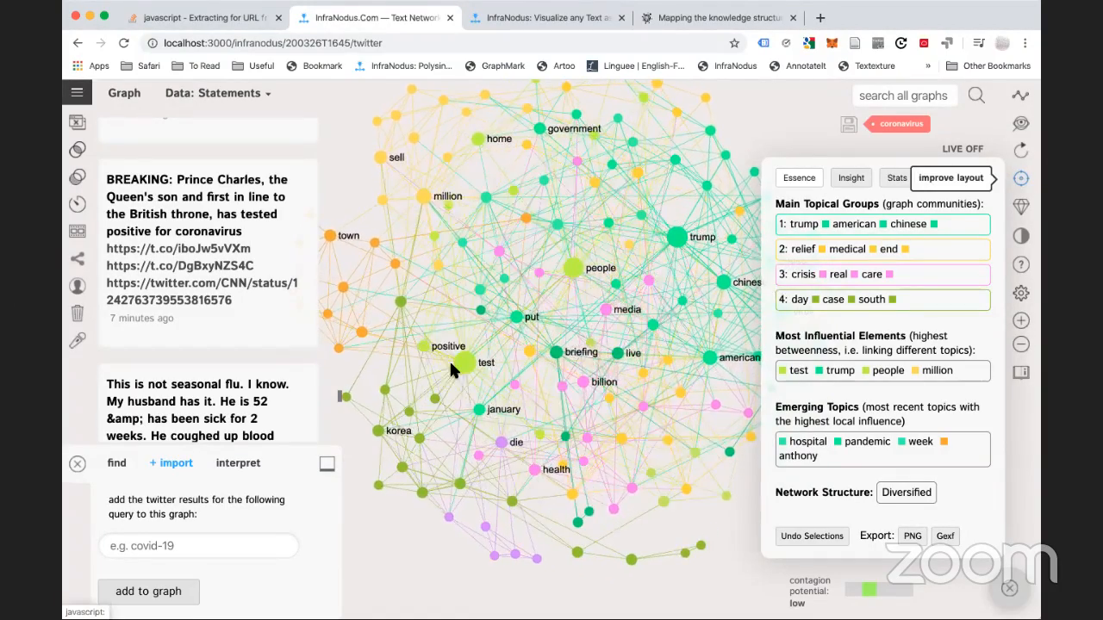
Filter the network to positive and test, then clear both to restore the full graph
click(420, 349)
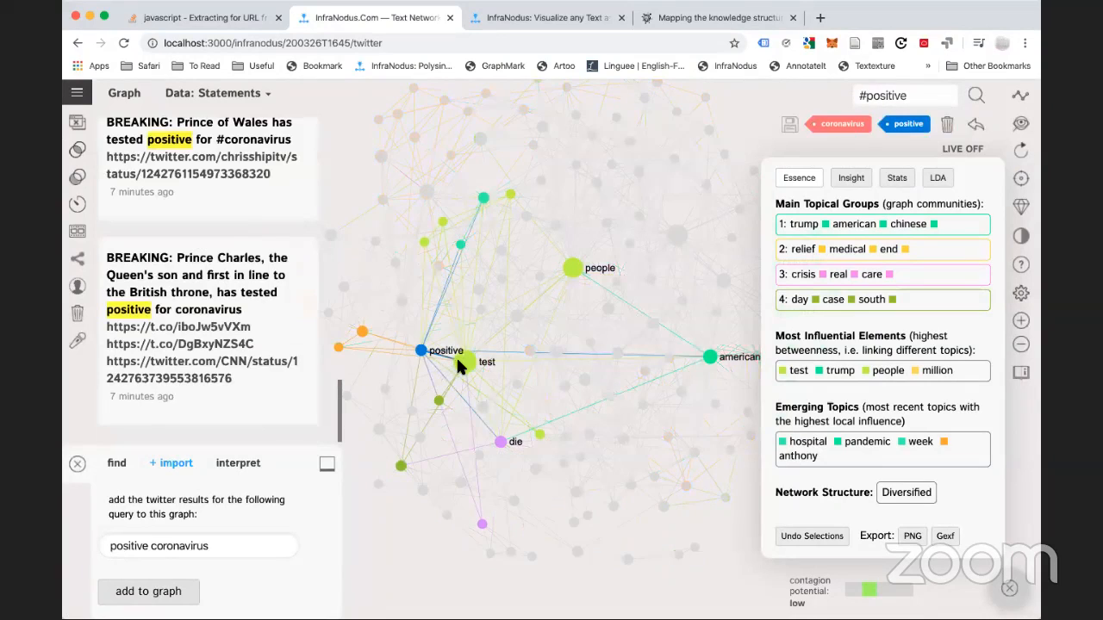
click(463, 363)
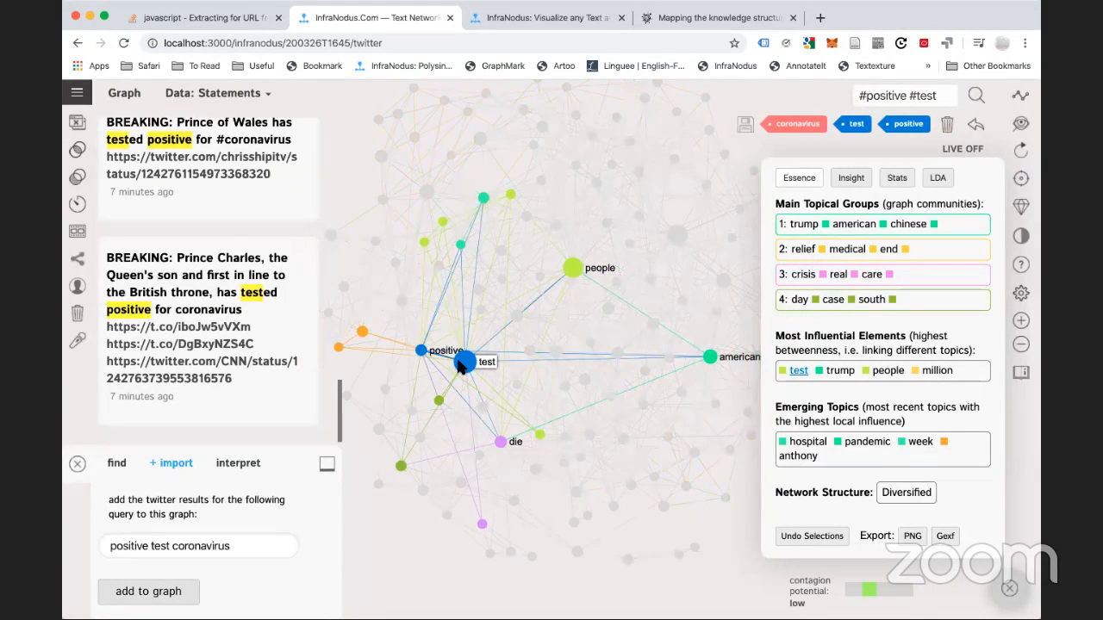
scroll(228, 260, up, 15)
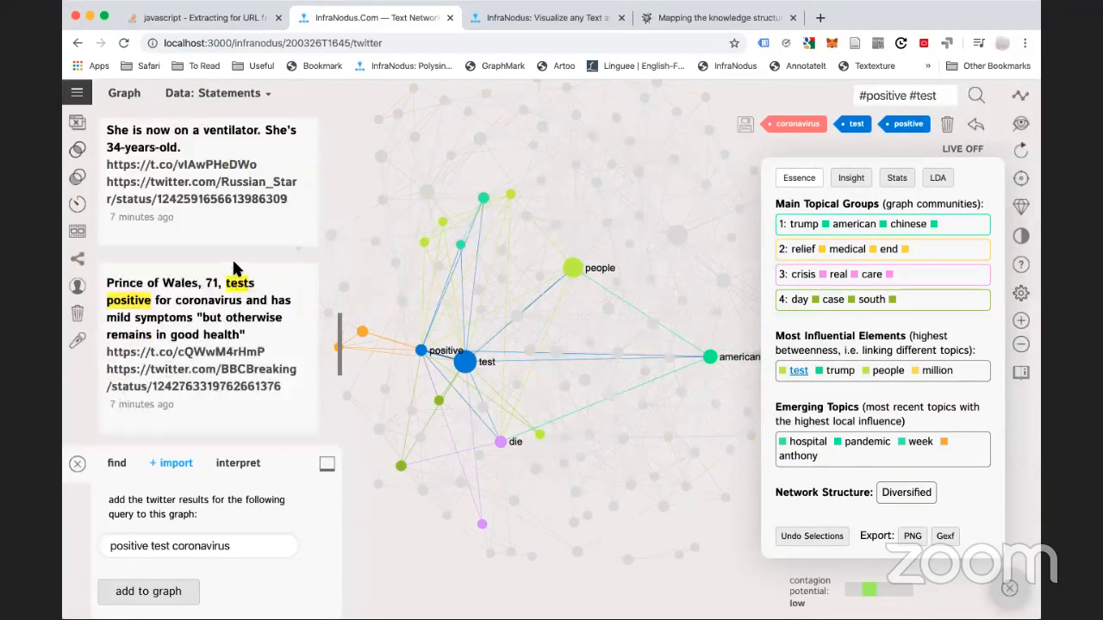
scroll(234, 263, up, 1)
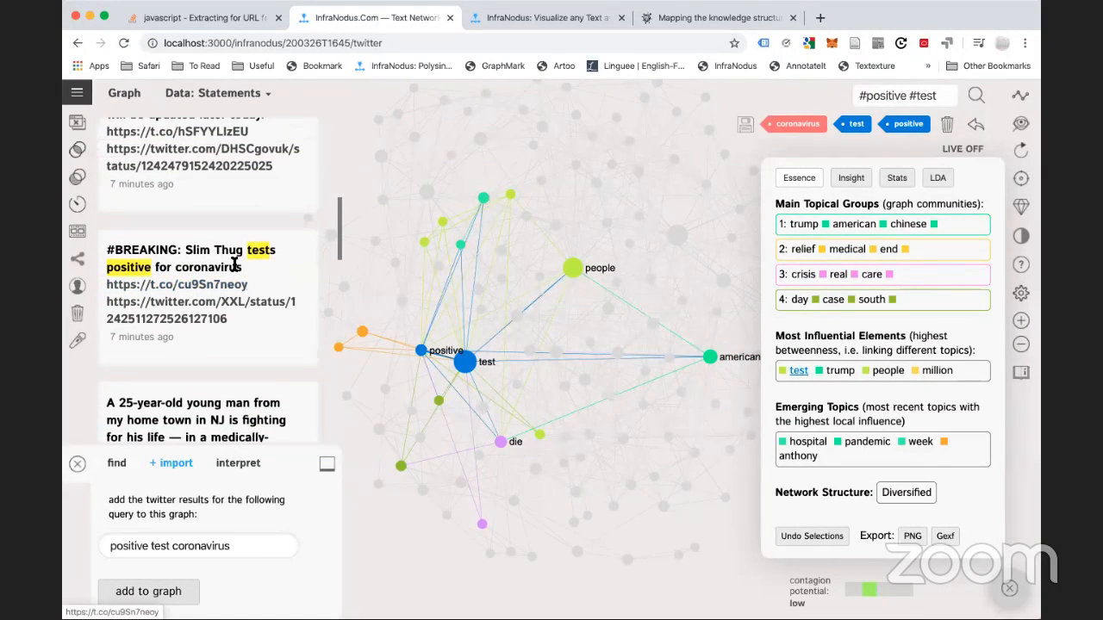
click(420, 351)
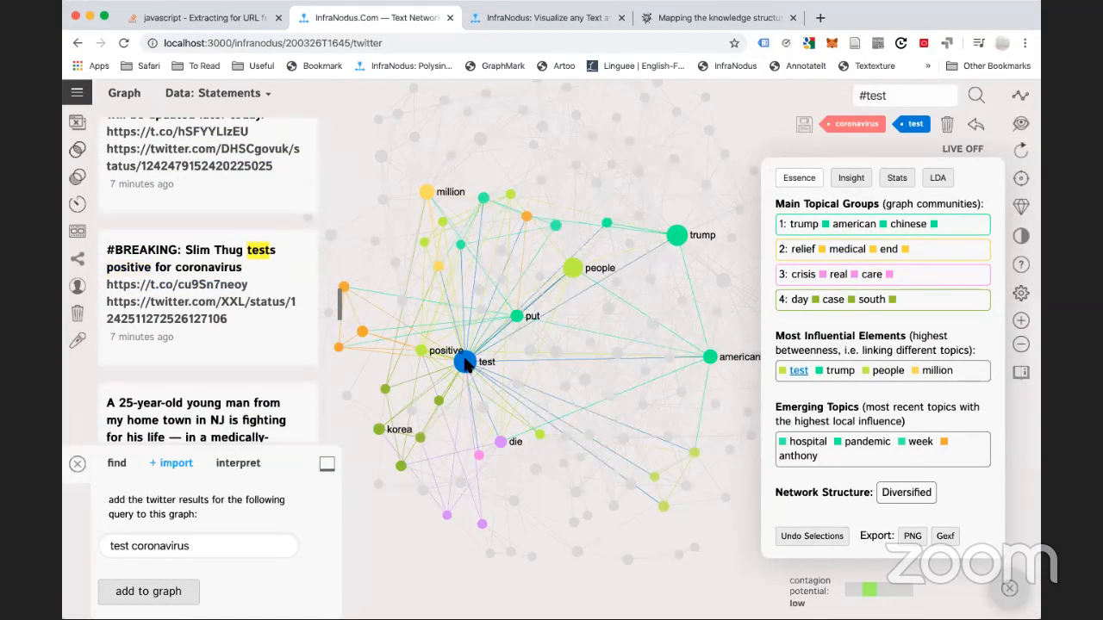
click(472, 362)
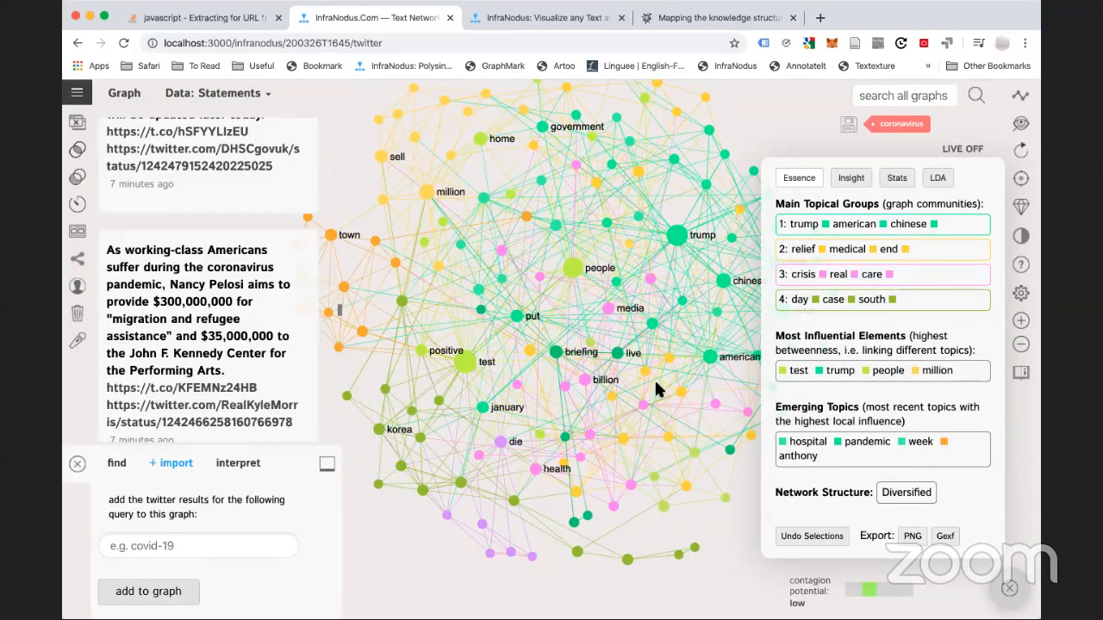
Open the field for naming a new graph from the navigation menu
drag(667, 412, 635, 392)
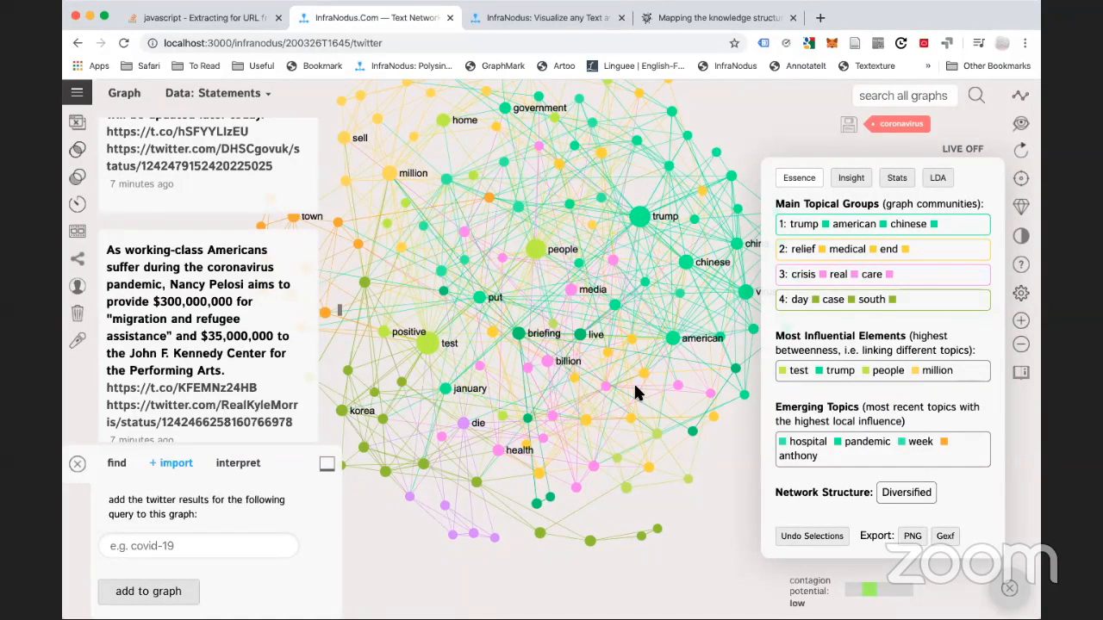
click(77, 95)
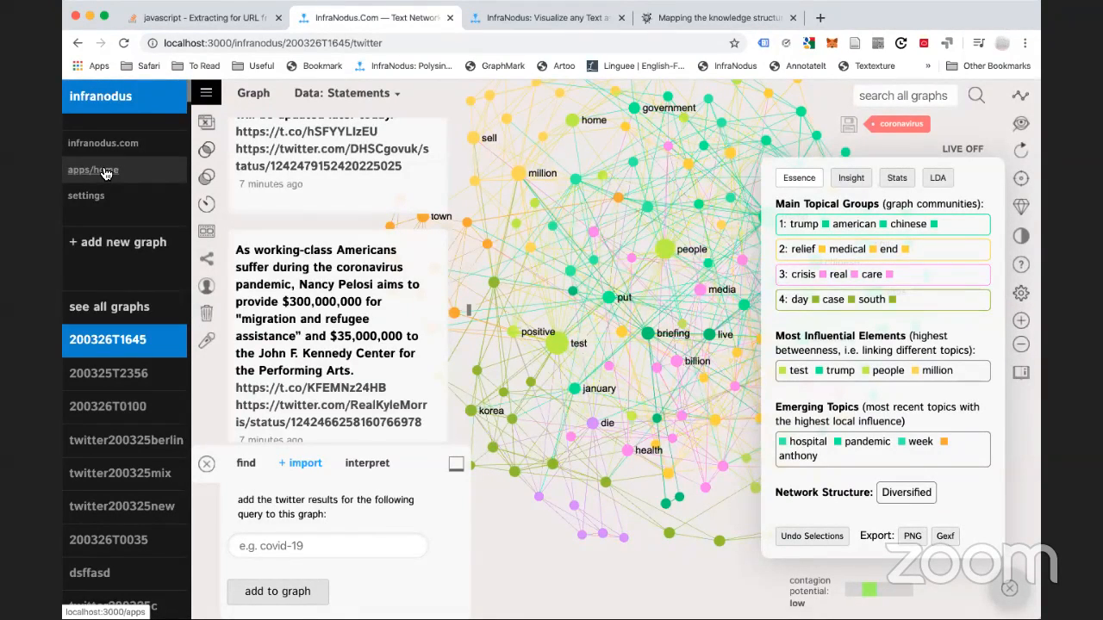
click(110, 243)
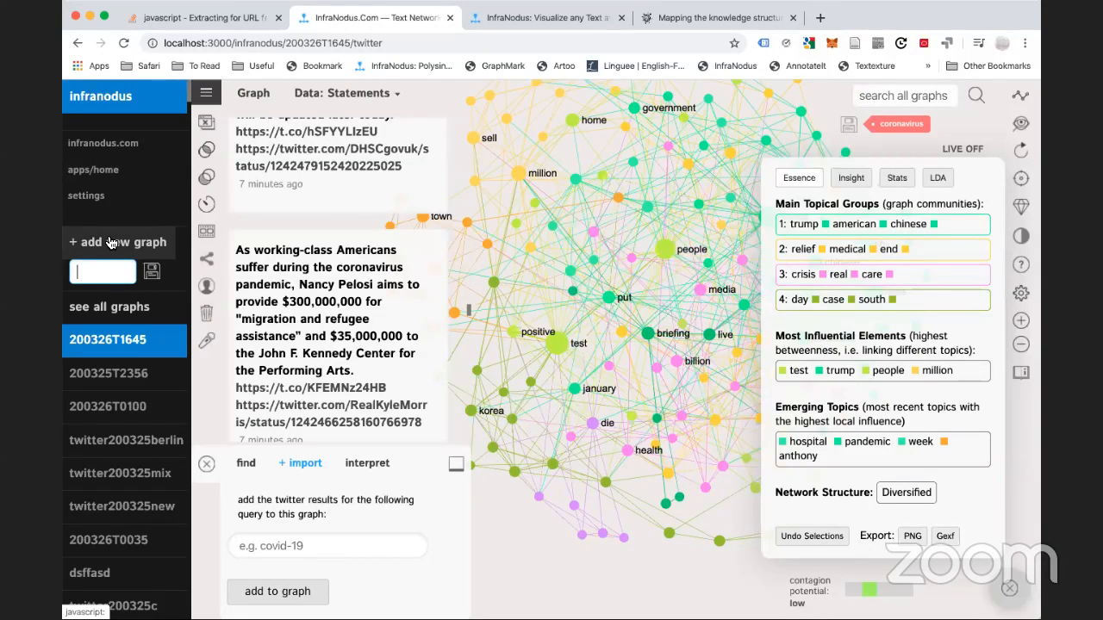
Name the new graph test42 and focus its statement text box
text(test42)
key(Return)
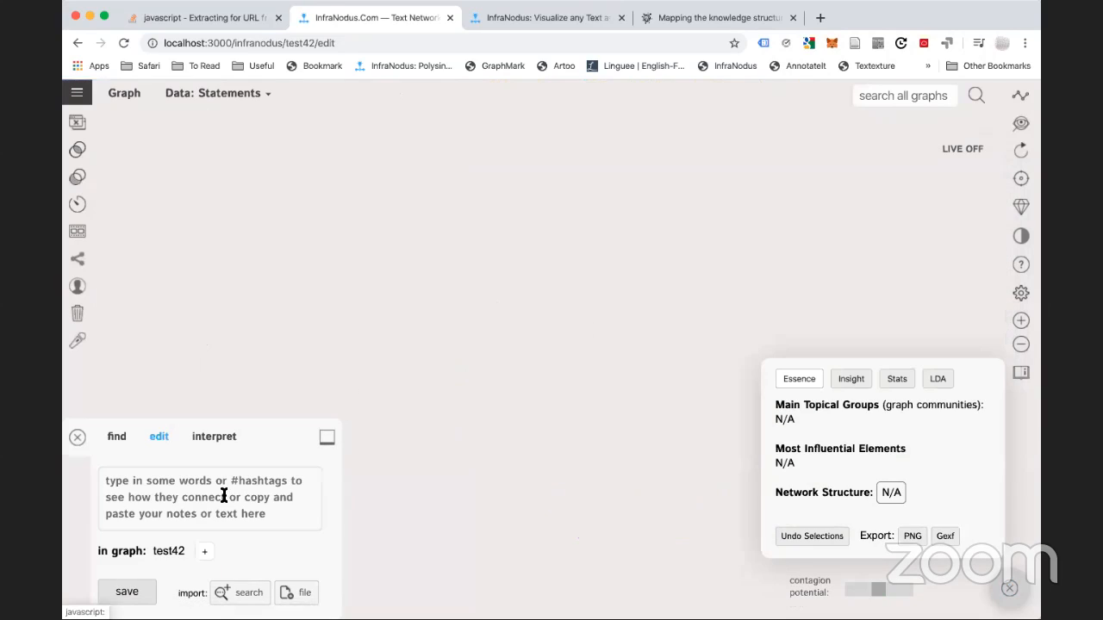
click(223, 497)
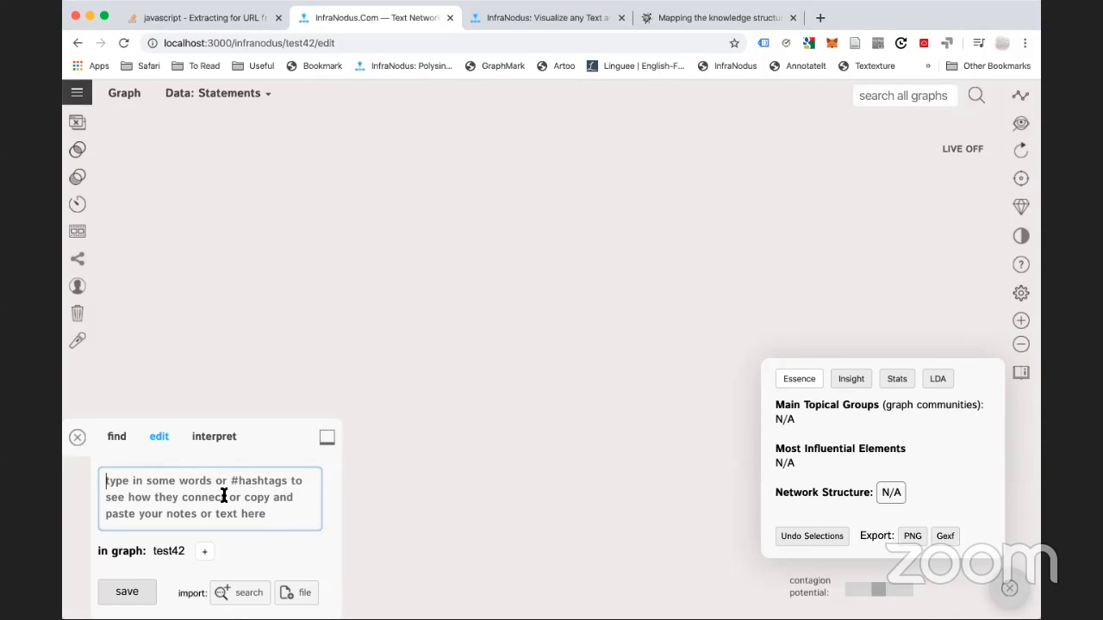
text(#co)
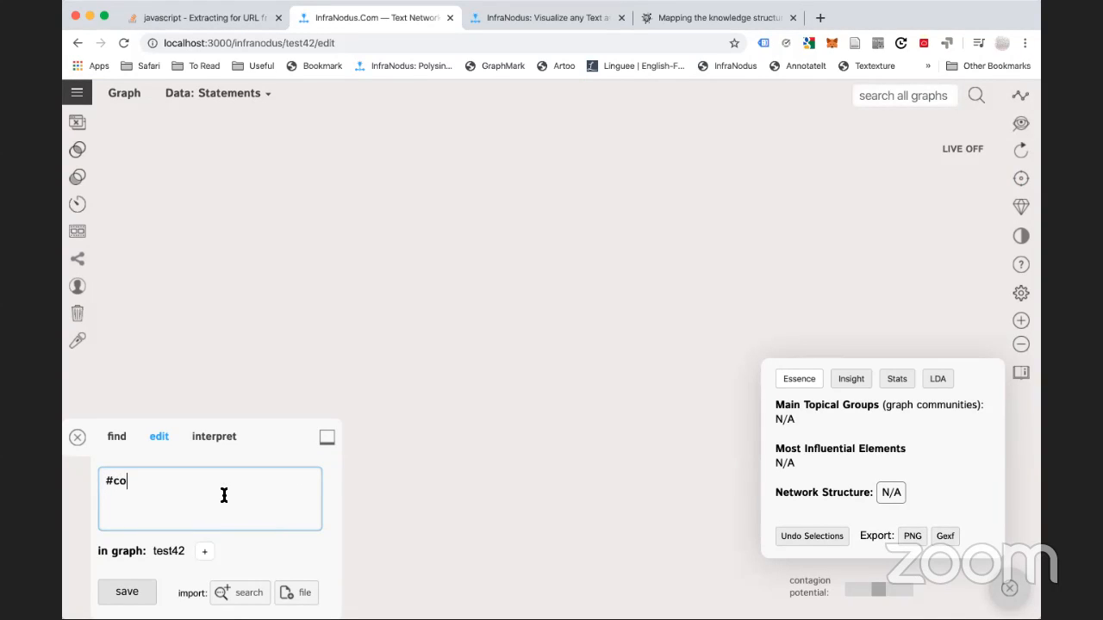
text(rona_virus #)
key(BackSpace)
text(is)
text( a #)
key(BackSpace)
text(a #pandemic)
key(Return)
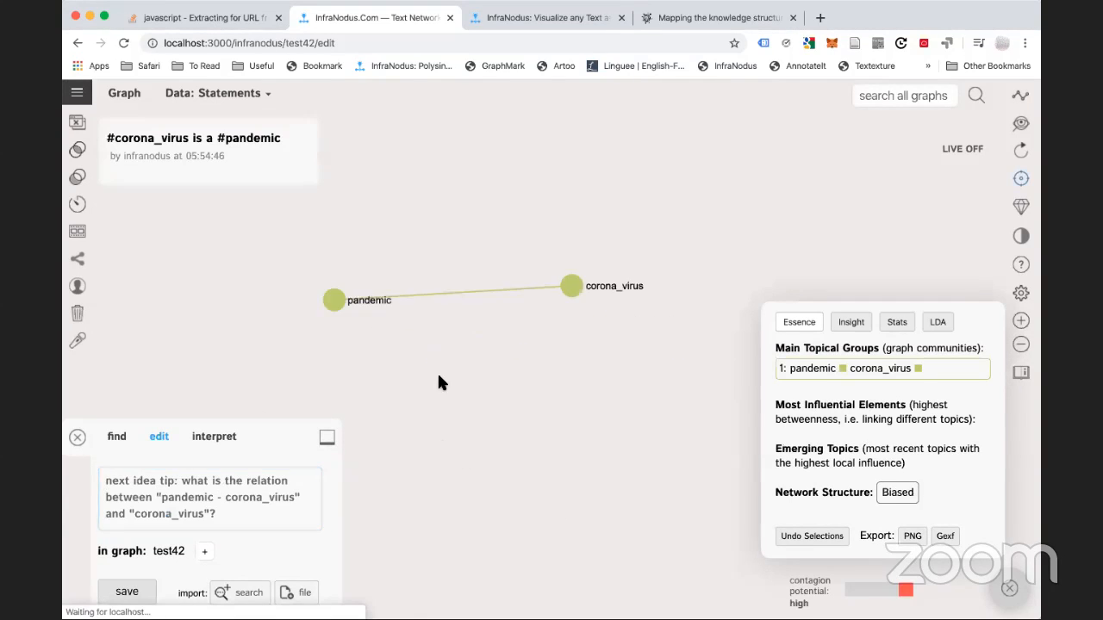
click(184, 487)
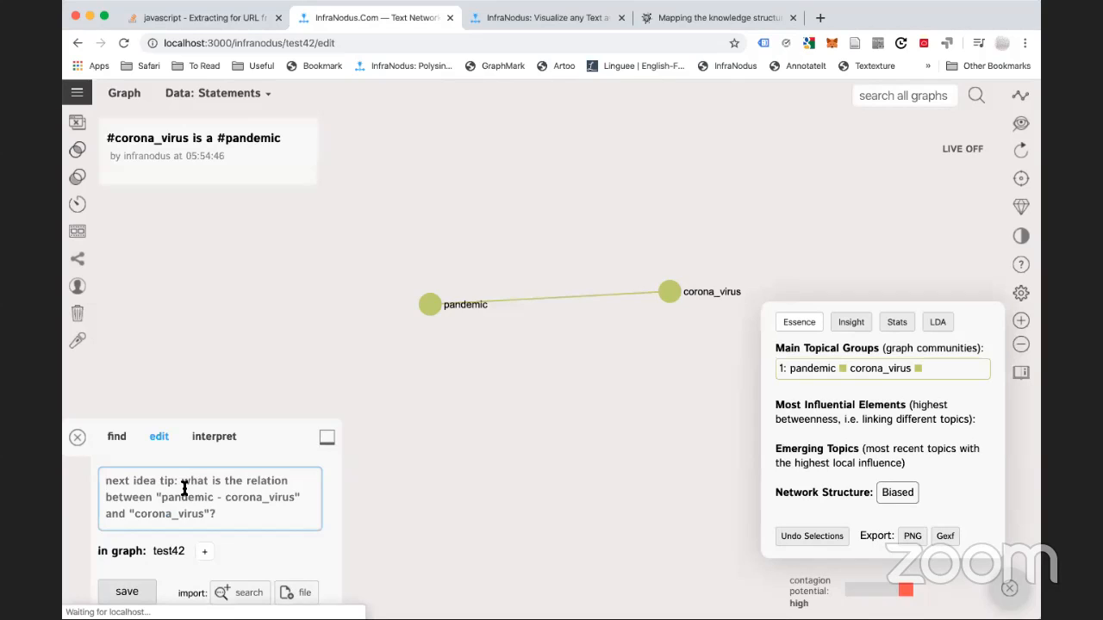
text(#)
key(Return)
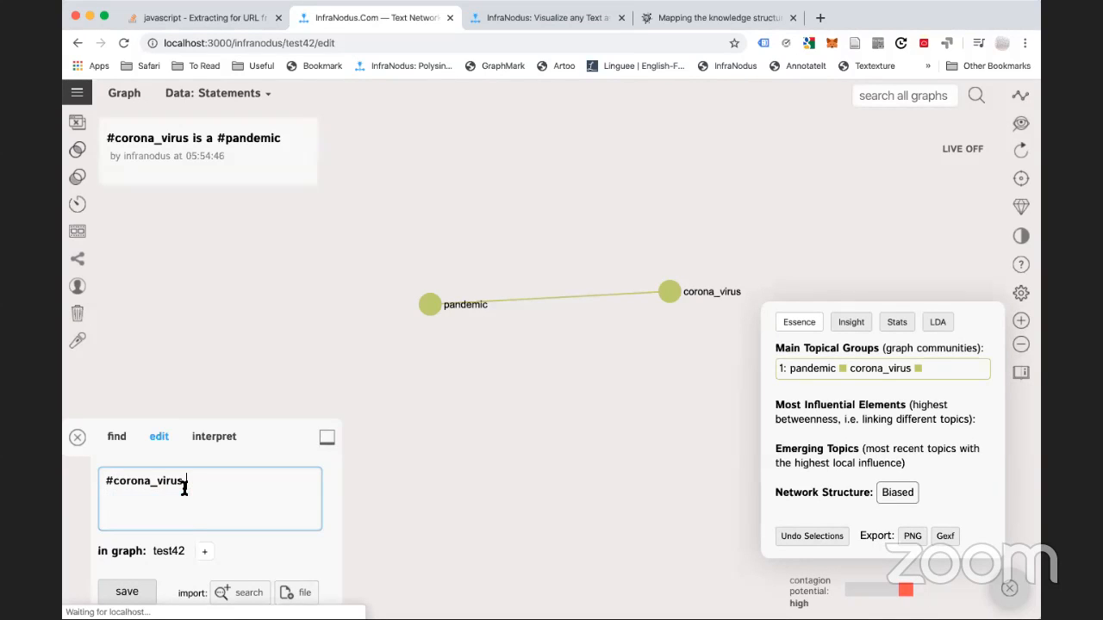
text(is a #virus)
key(Return)
text(#)
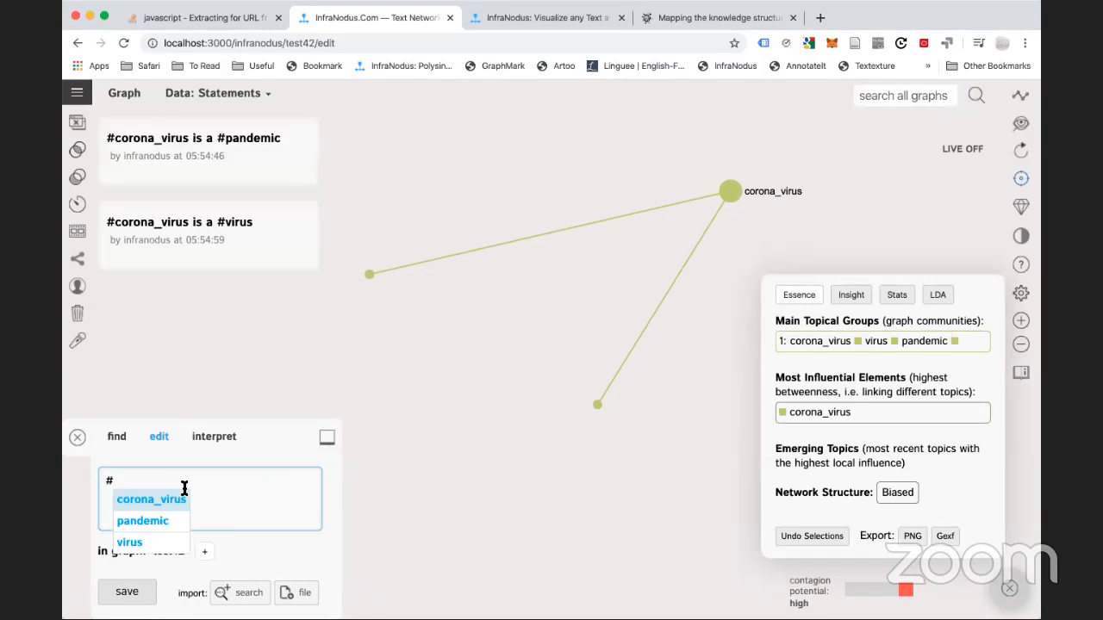
text(ebola is a #virus)
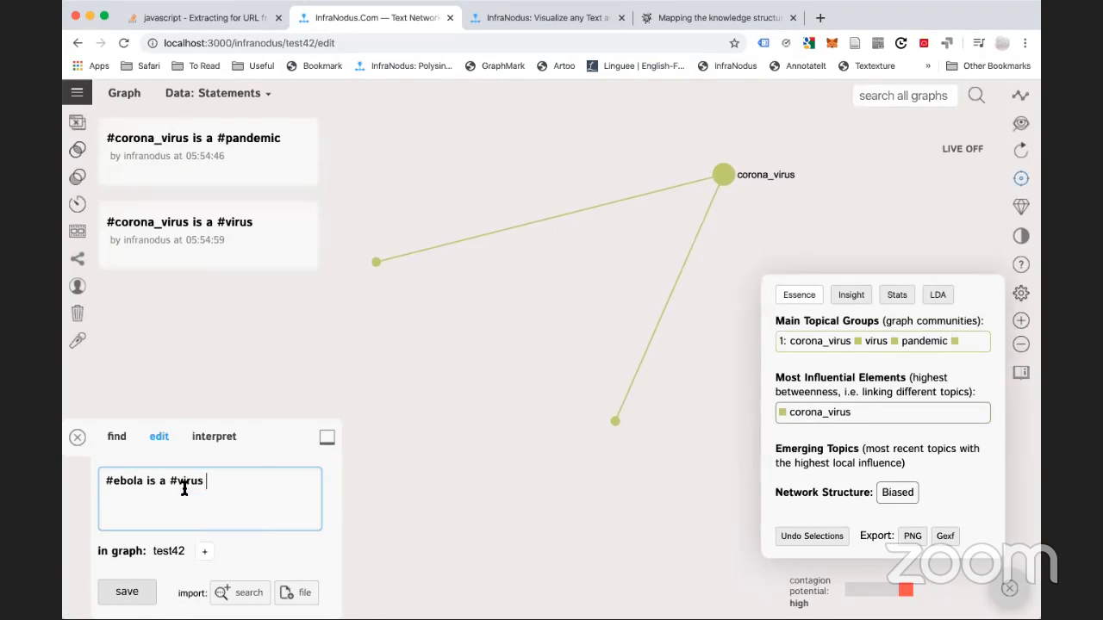
key(Return)
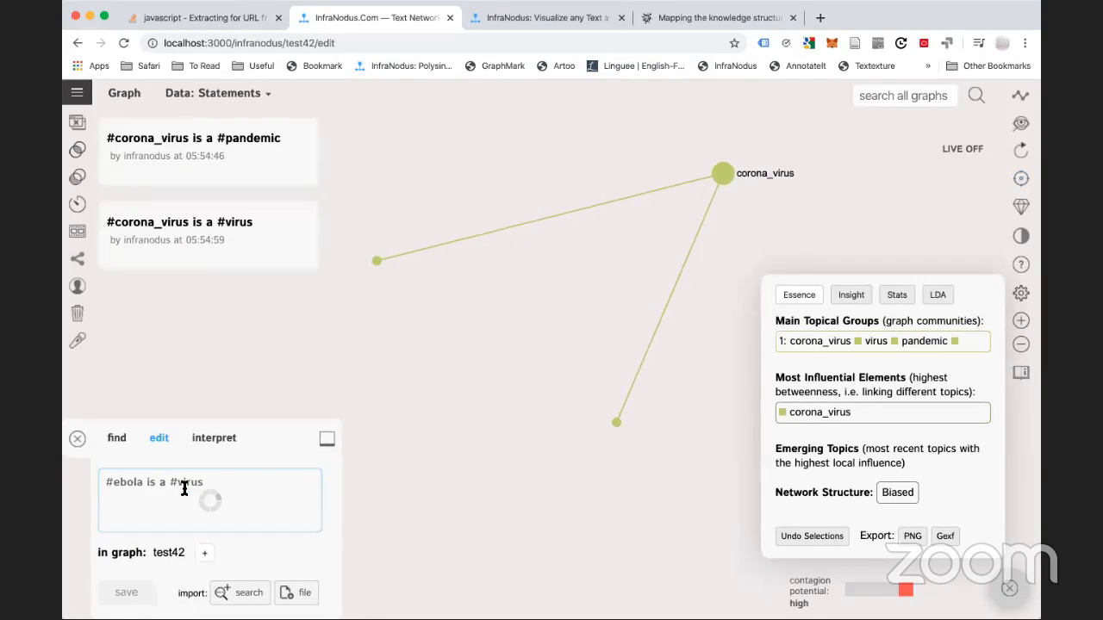
scroll(486, 467, down, 3)
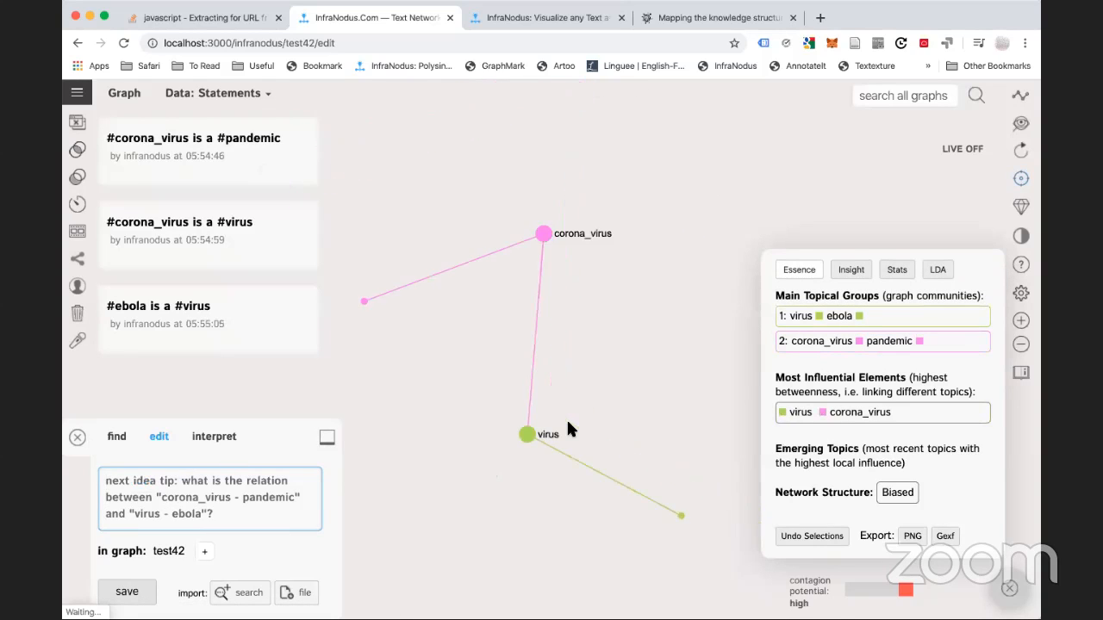
drag(566, 417, 483, 335)
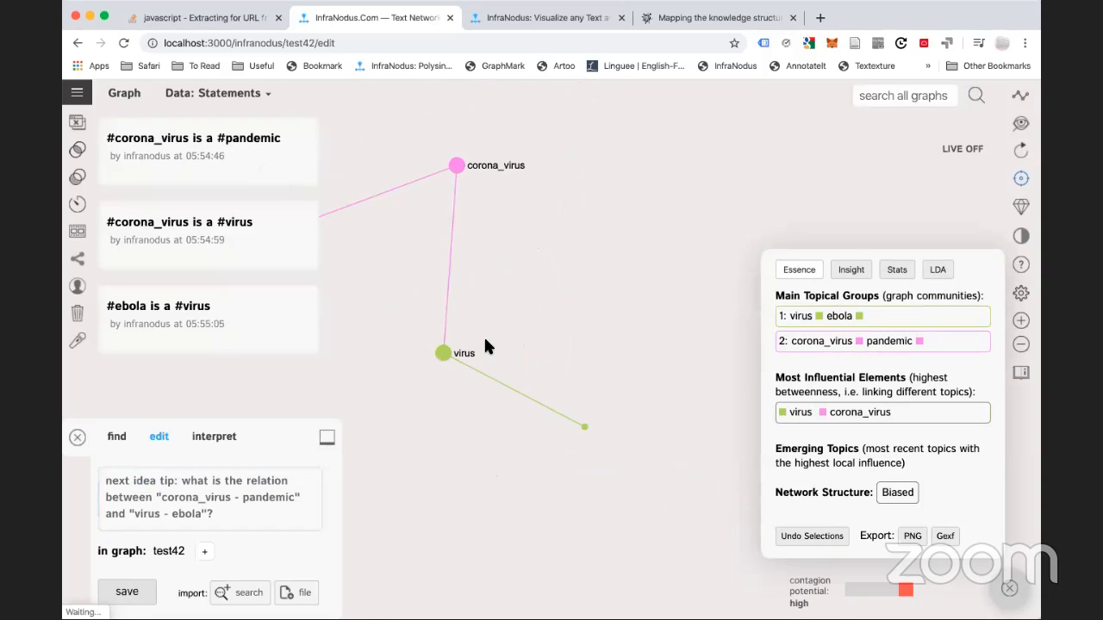
Add the statement '#corona_virus is taking over the #world'
click(160, 513)
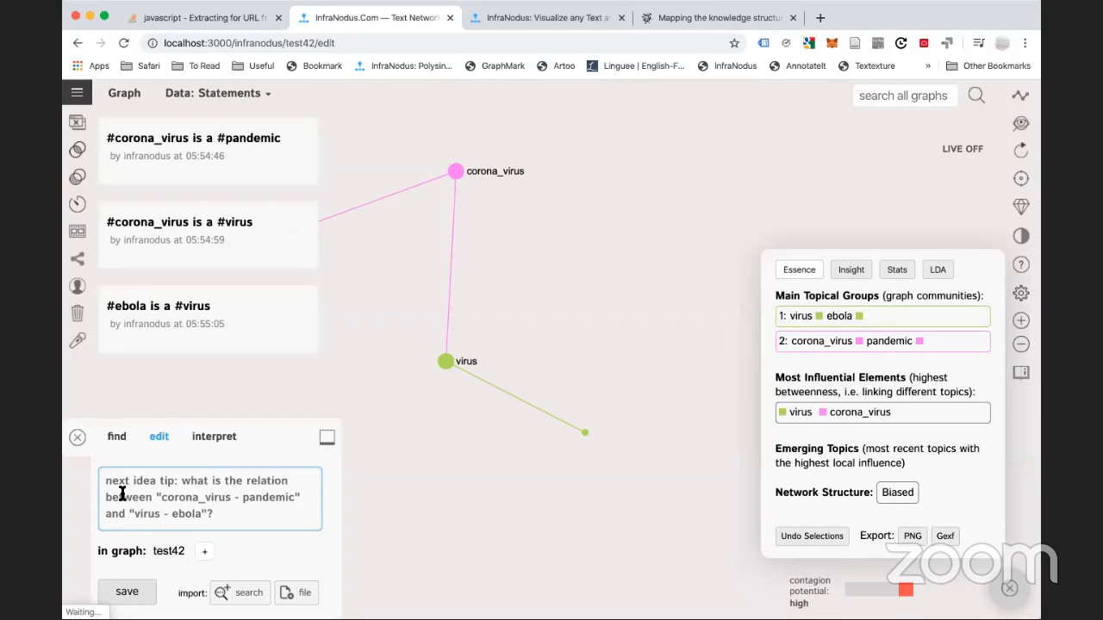
drag(399, 286, 482, 325)
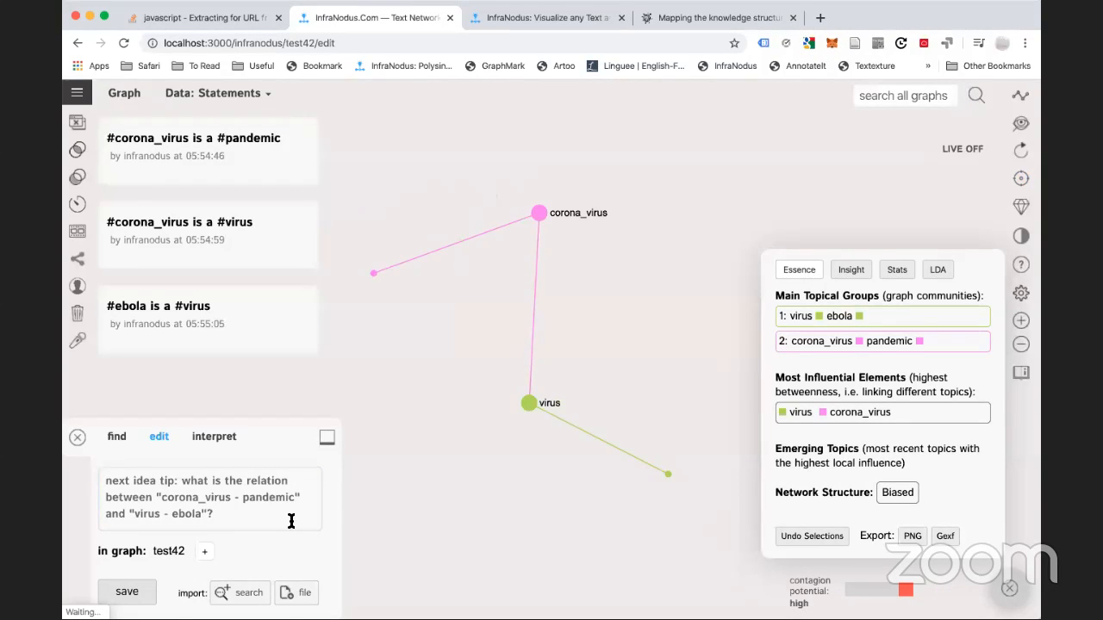
click(137, 499)
text(#c)
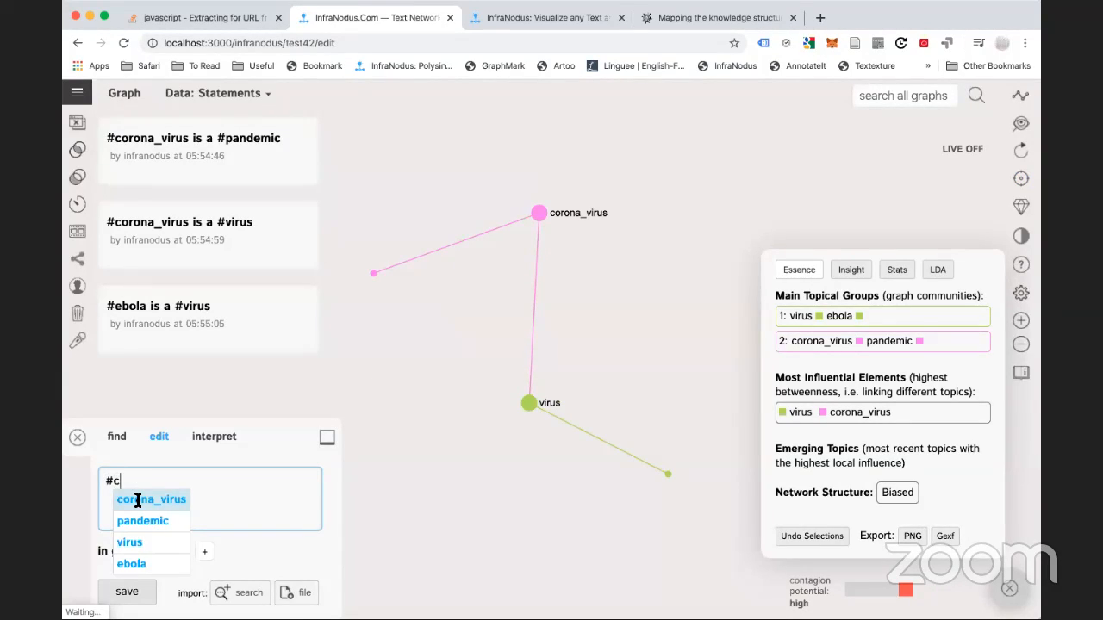
text(oror)
key(Return)
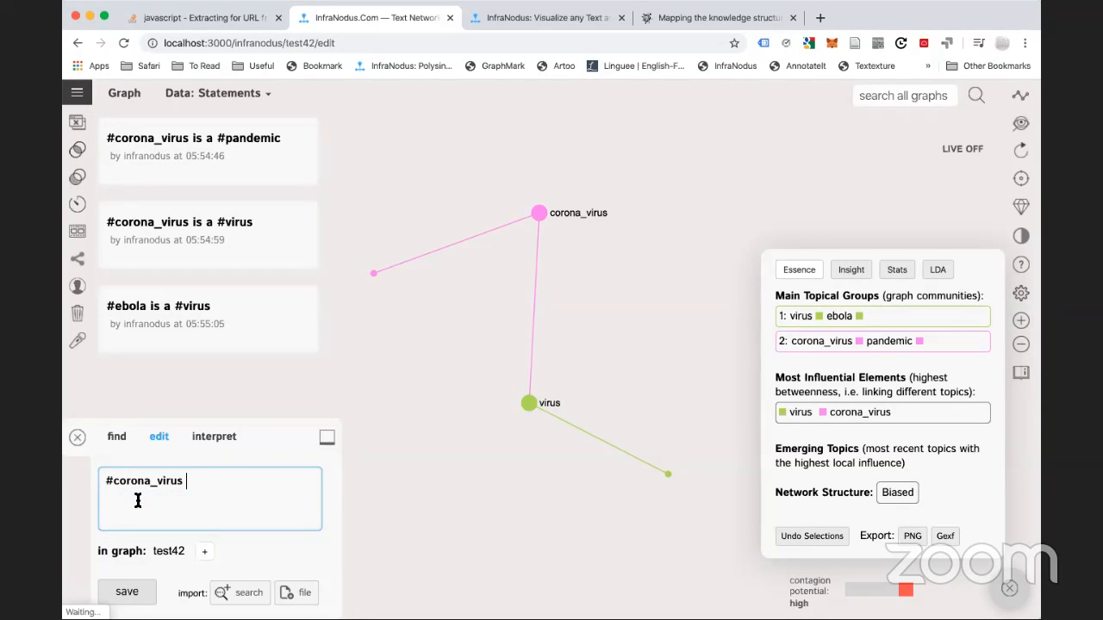
text(is taking over the #worl)
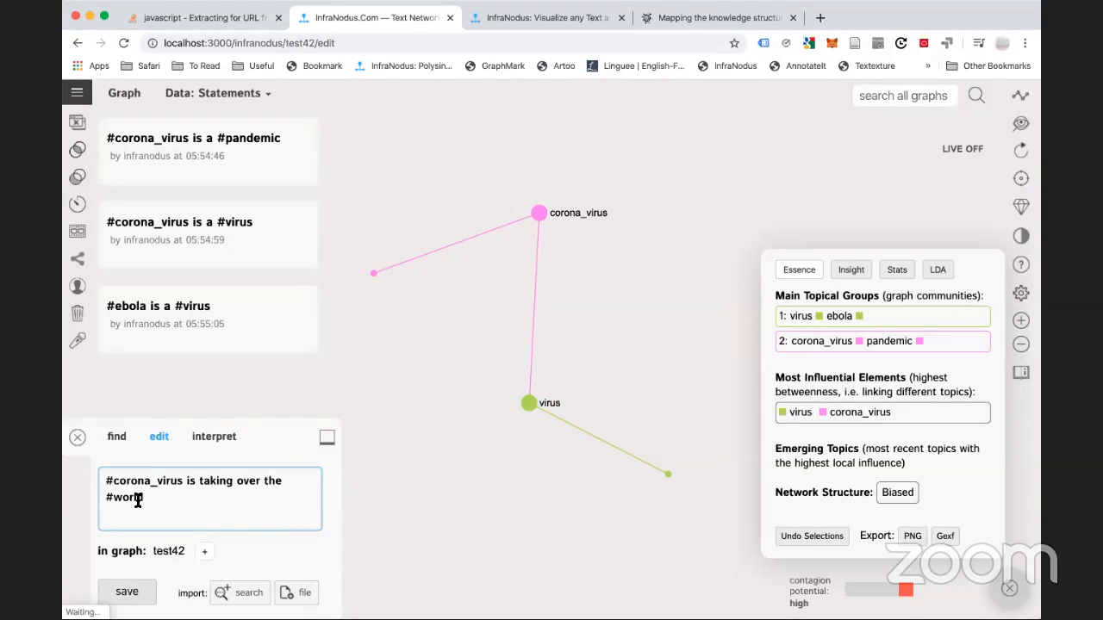
key(Return)
Add the statement '#corona_virus is causing a toll on the #health_system'
text(#c)
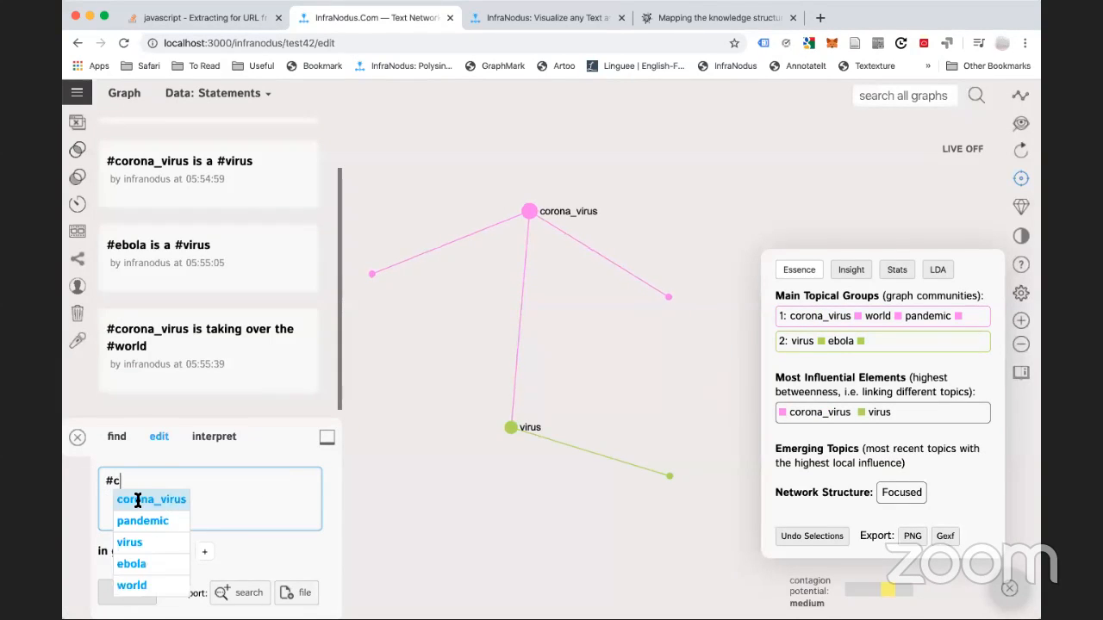
click(138, 500)
text(is causing a t)
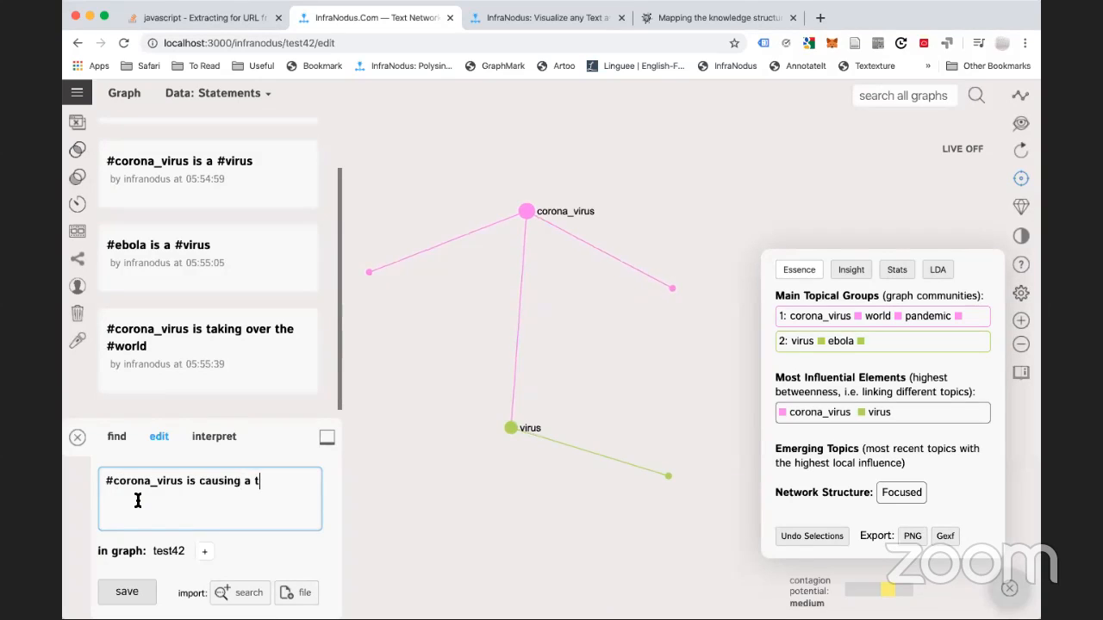
text(oll on the #)
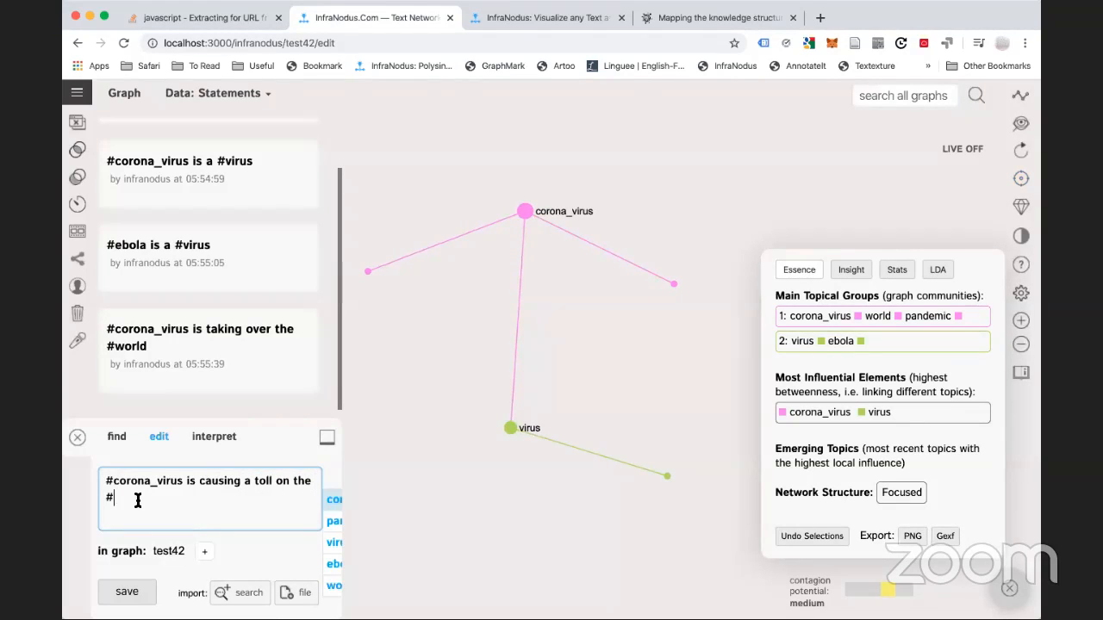
text(health_syste)
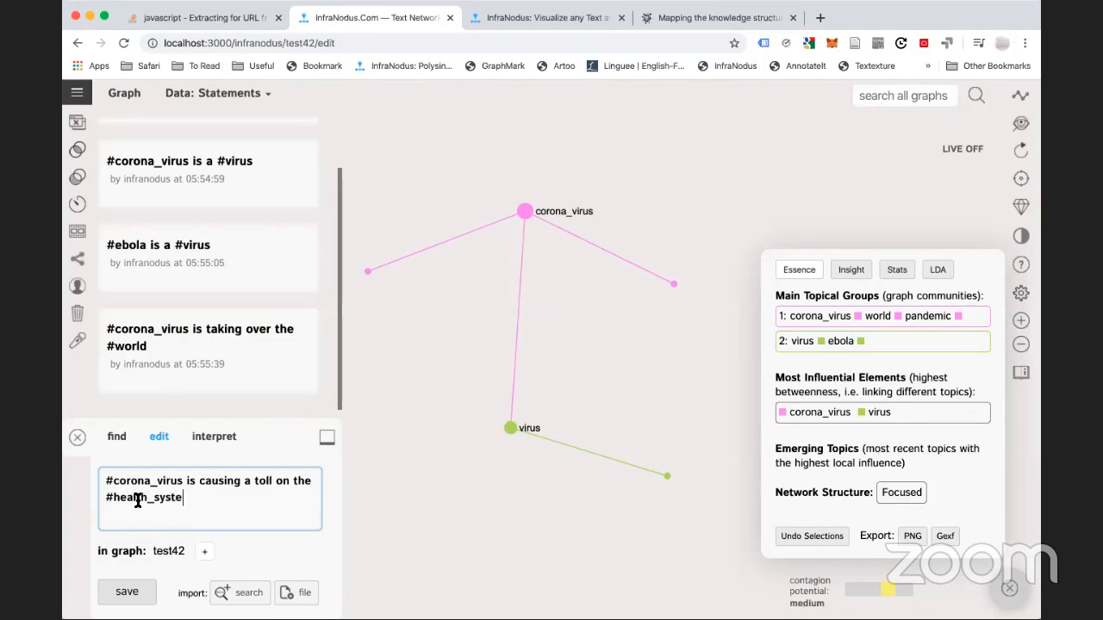
text(m)
key(Return)
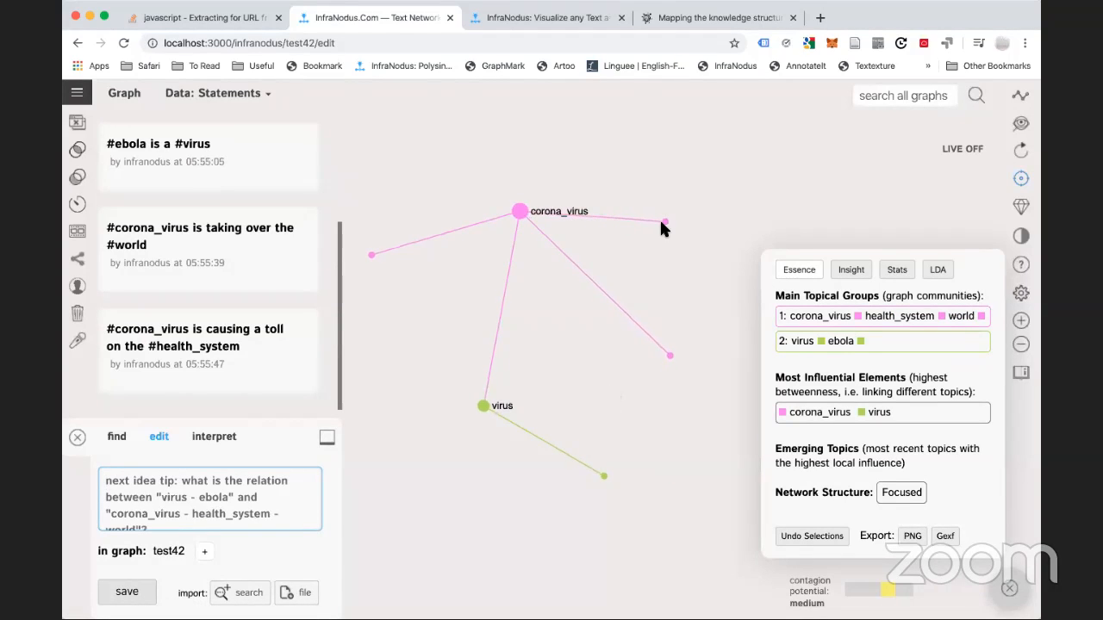
mouse_move(669, 353)
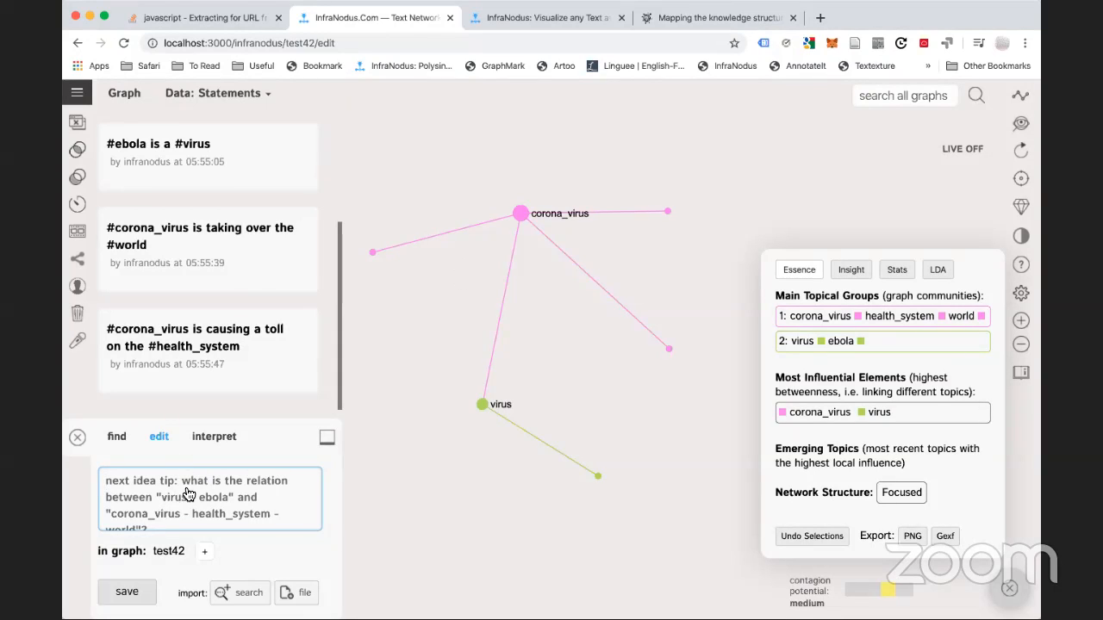
In account settings, try the hashtags-only option, then revert to prioritising hashtags over words
click(76, 96)
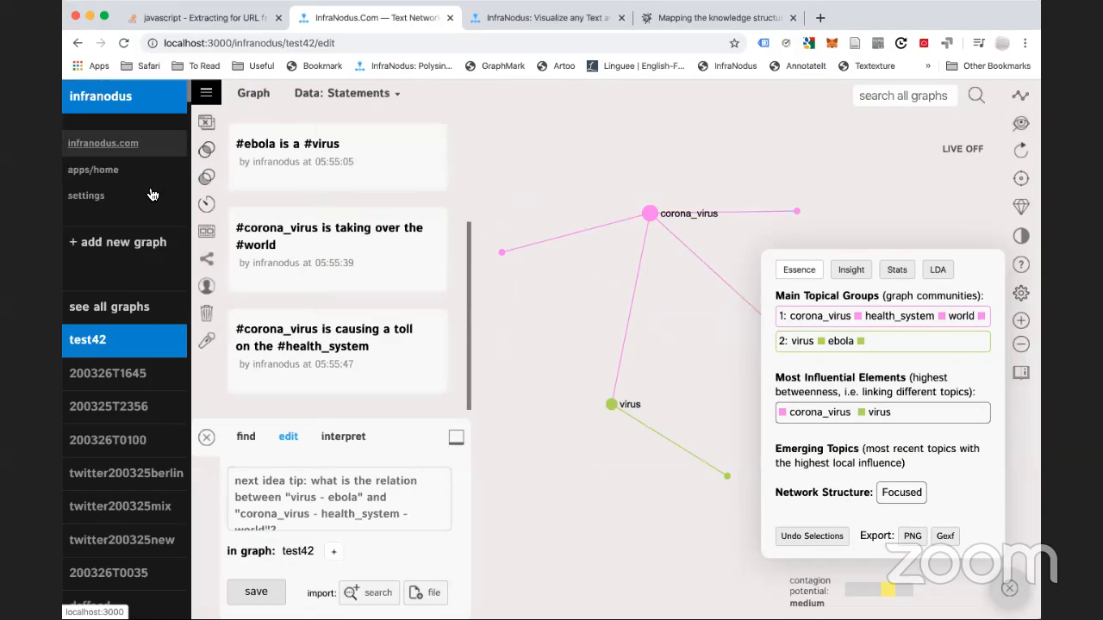
click(97, 200)
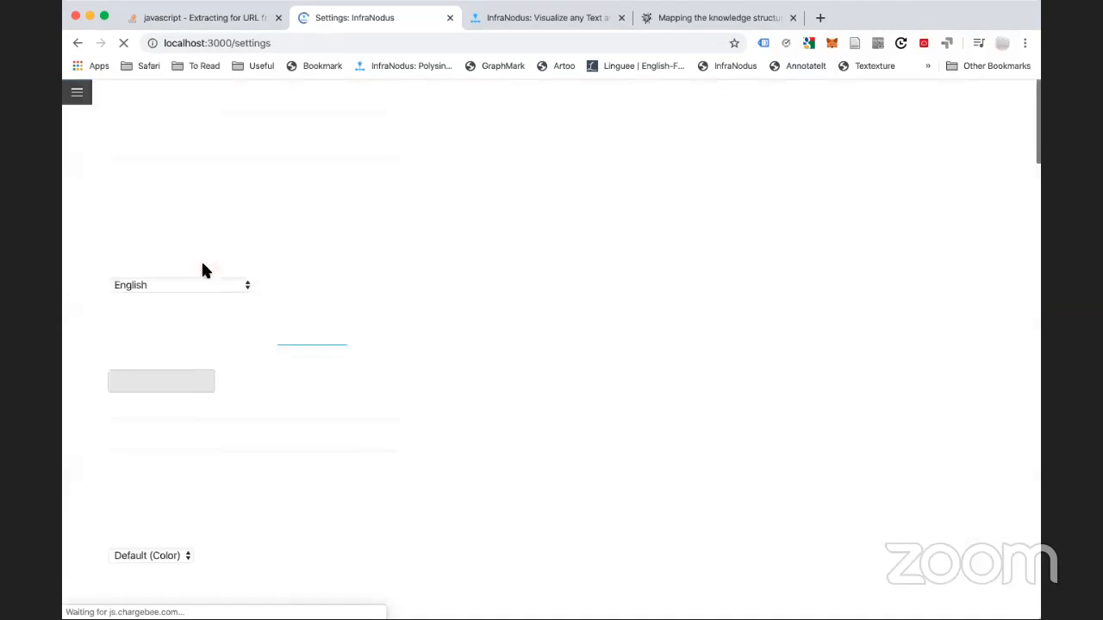
scroll(201, 452, down, 15)
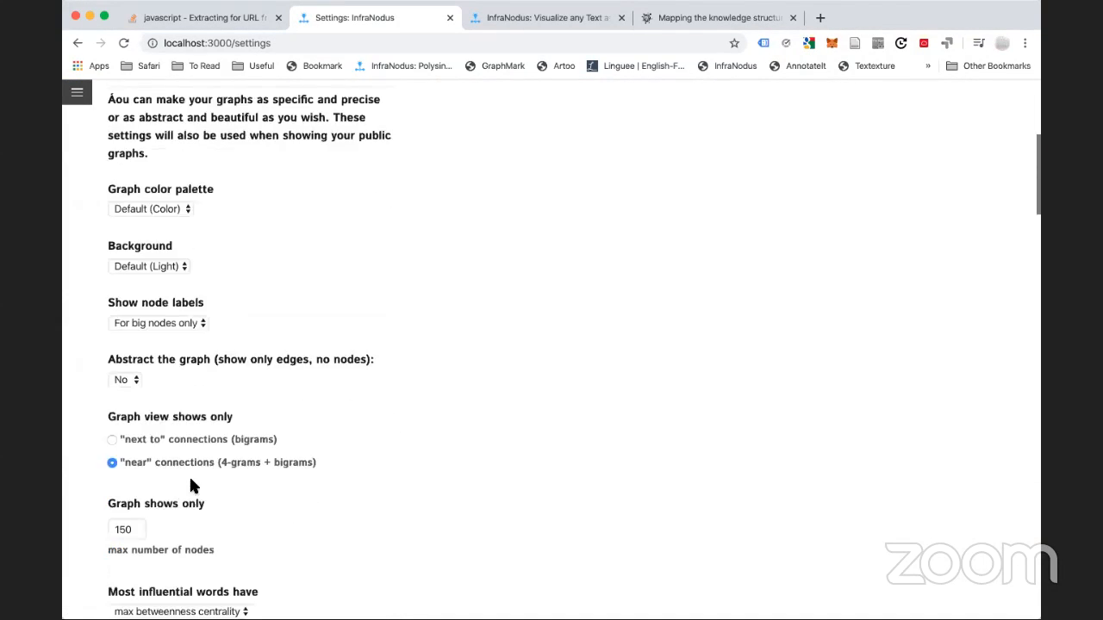
scroll(191, 482, down, 1)
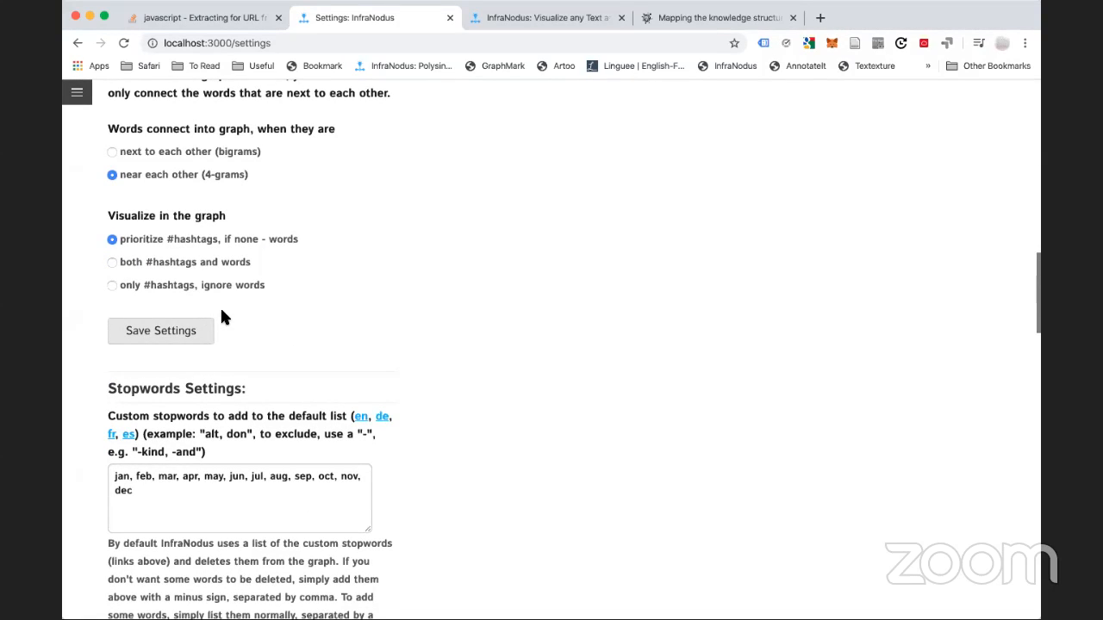
scroll(221, 316, down, 8)
scroll(221, 317, down, 2)
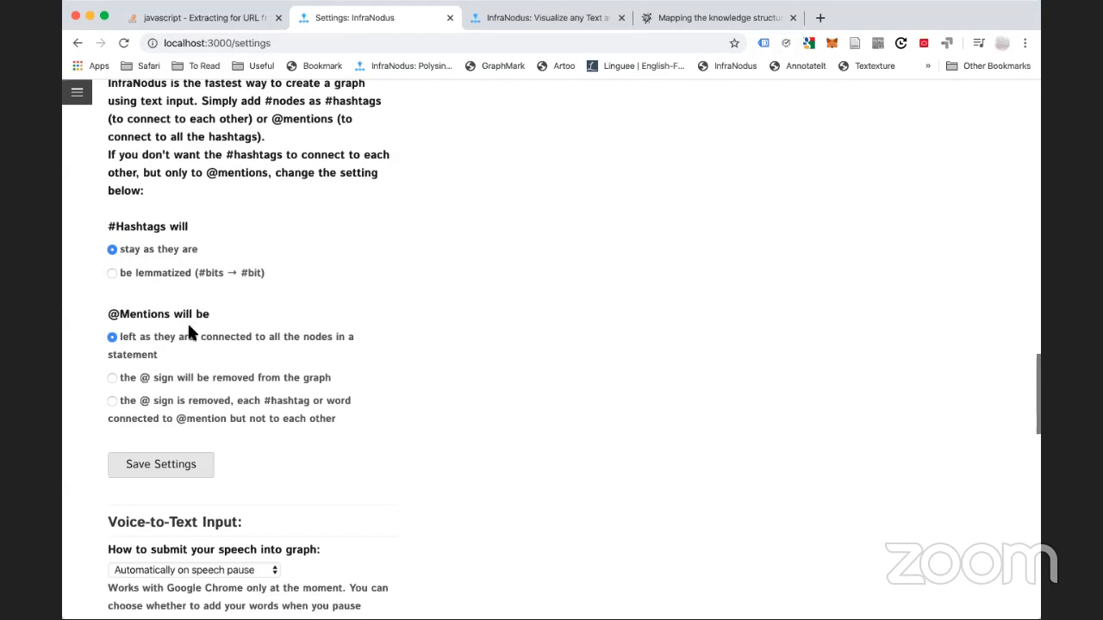
scroll(173, 312, up, 5)
scroll(173, 297, up, 6)
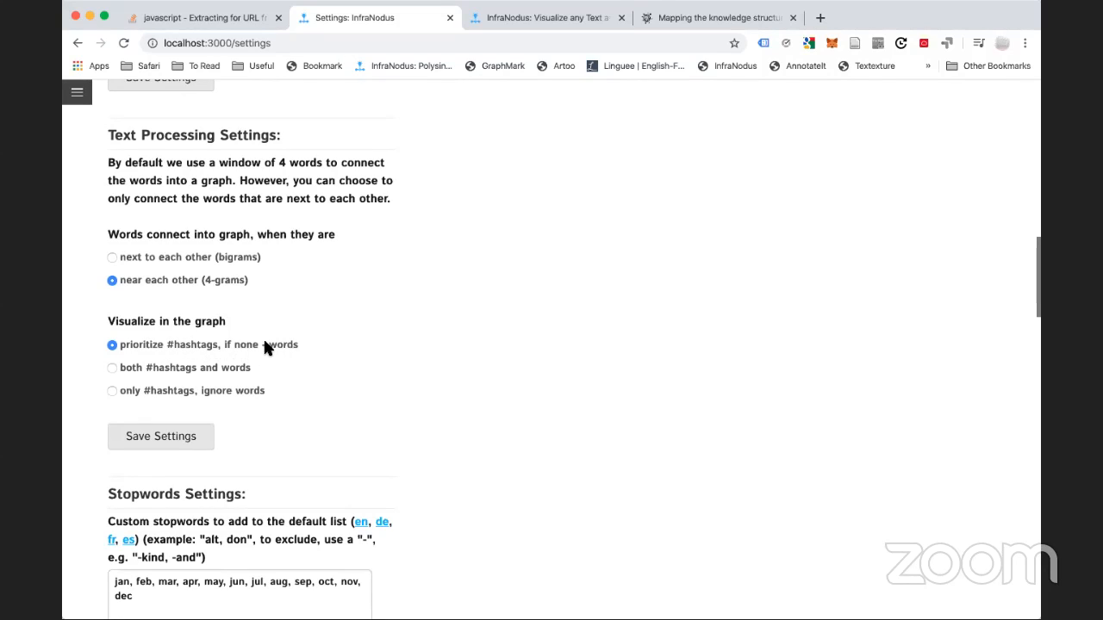
click(168, 393)
click(158, 345)
scroll(207, 390, down, 5)
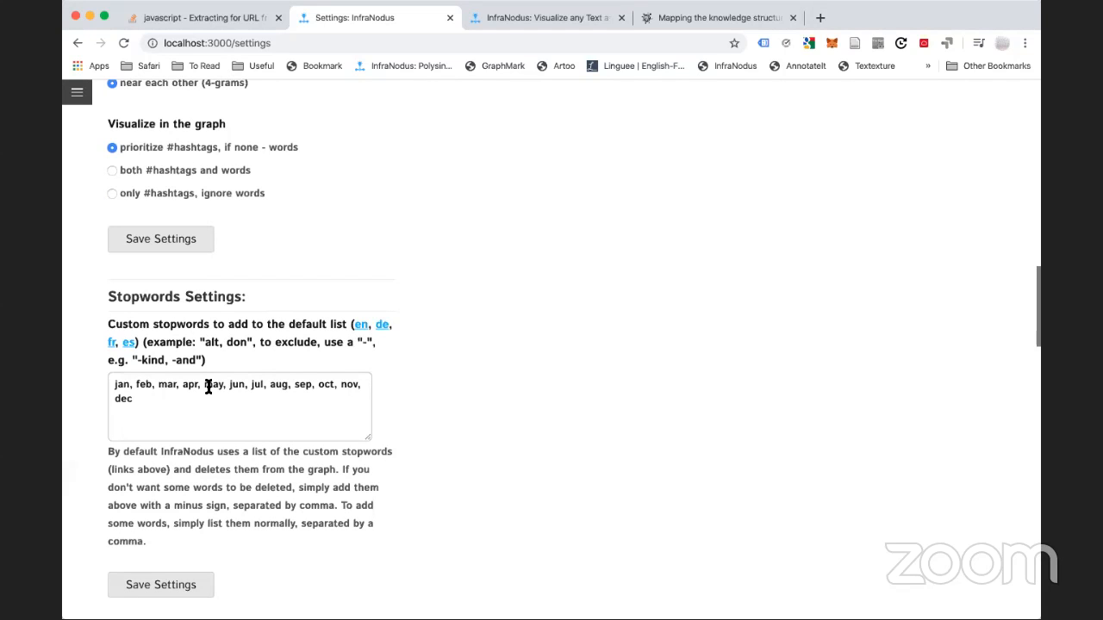
scroll(208, 387, down, 10)
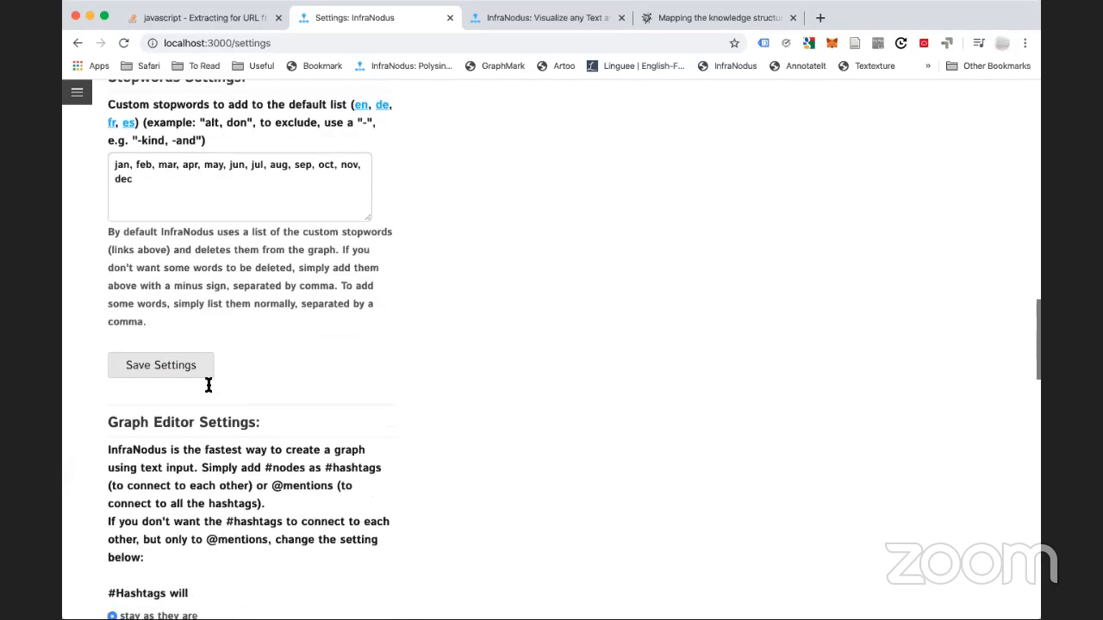
scroll(207, 387, down, 3)
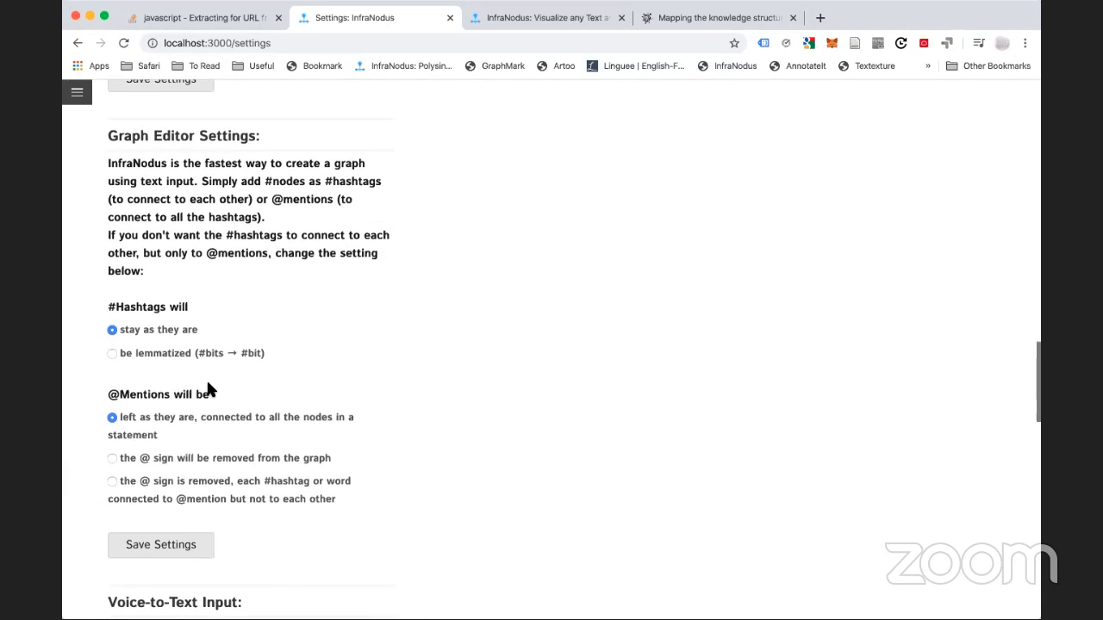
scroll(207, 361, down, 3)
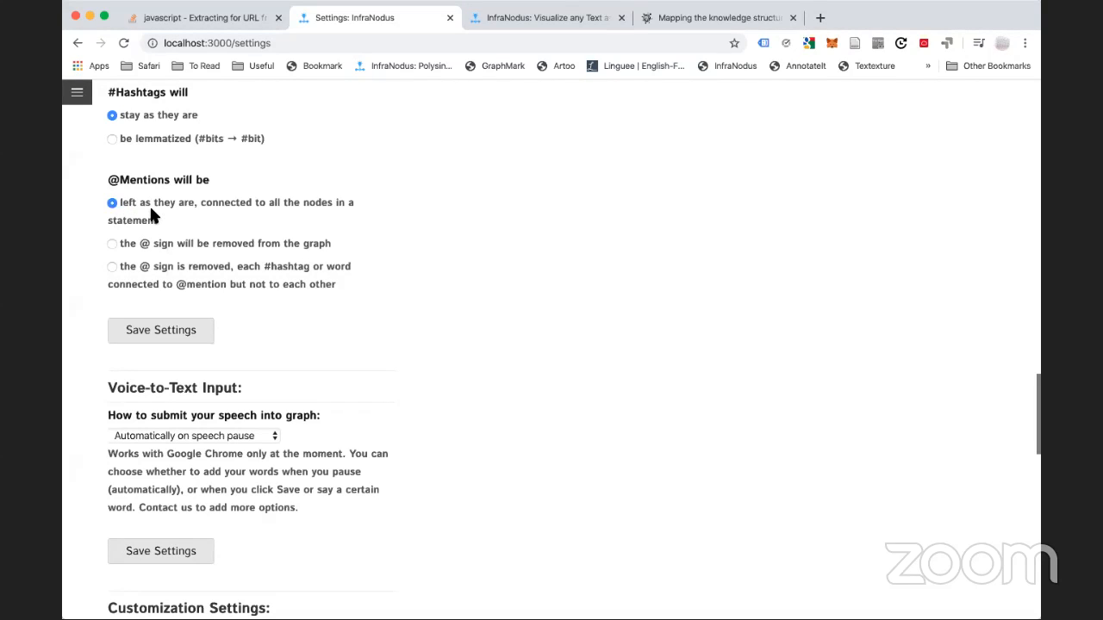
click(148, 269)
click(160, 336)
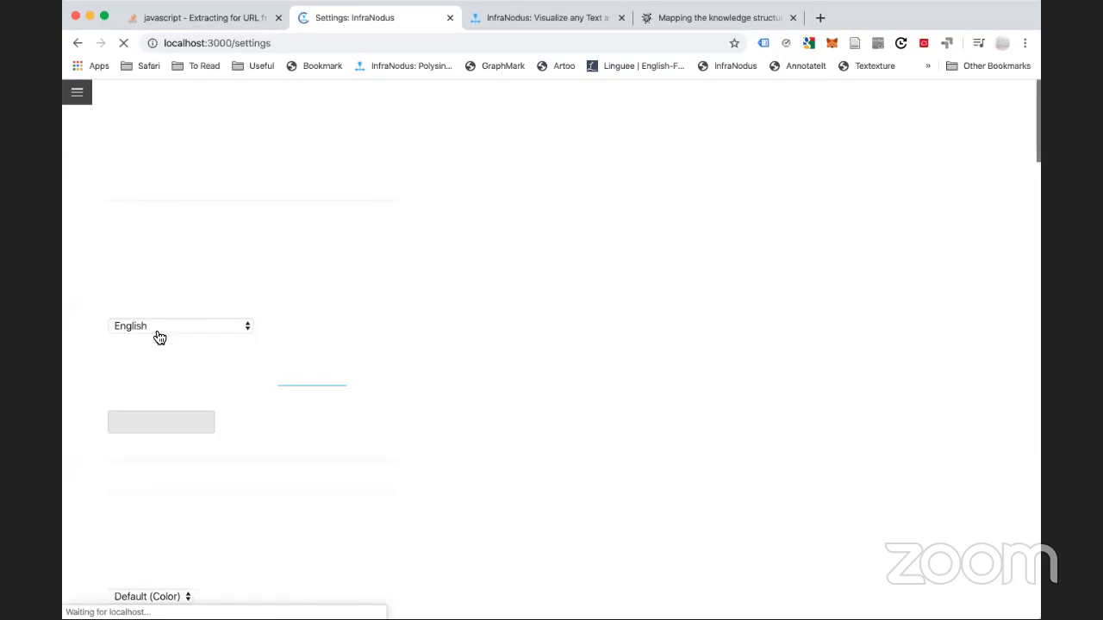
Return to the test42 graph and start a new statement in the edit box
click(79, 93)
click(86, 337)
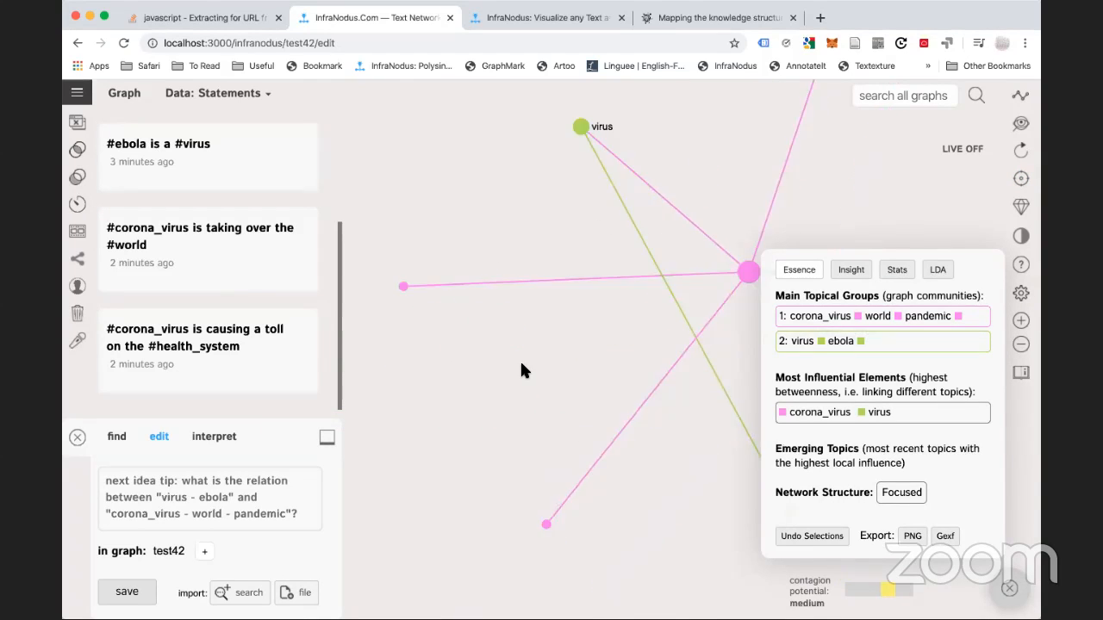
click(236, 487)
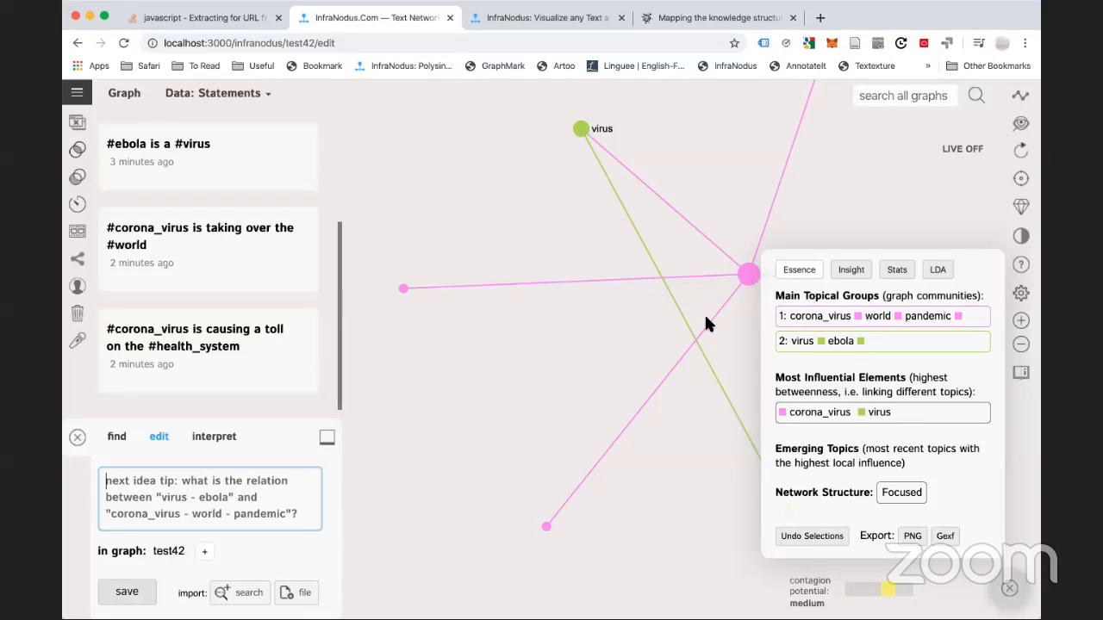
click(148, 489)
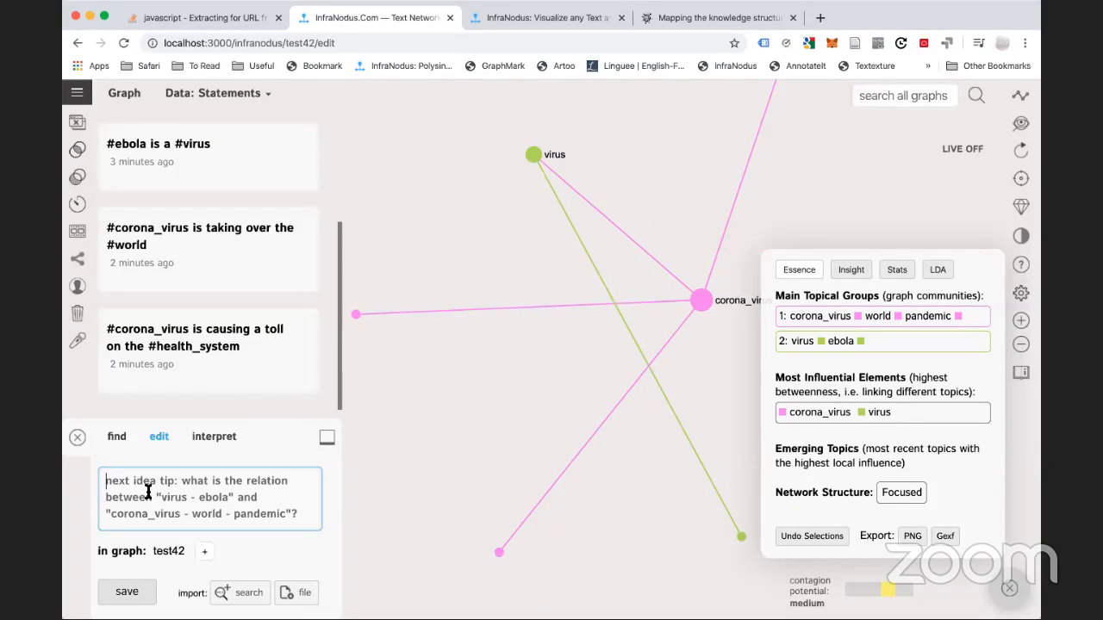
text(@virus #pan)
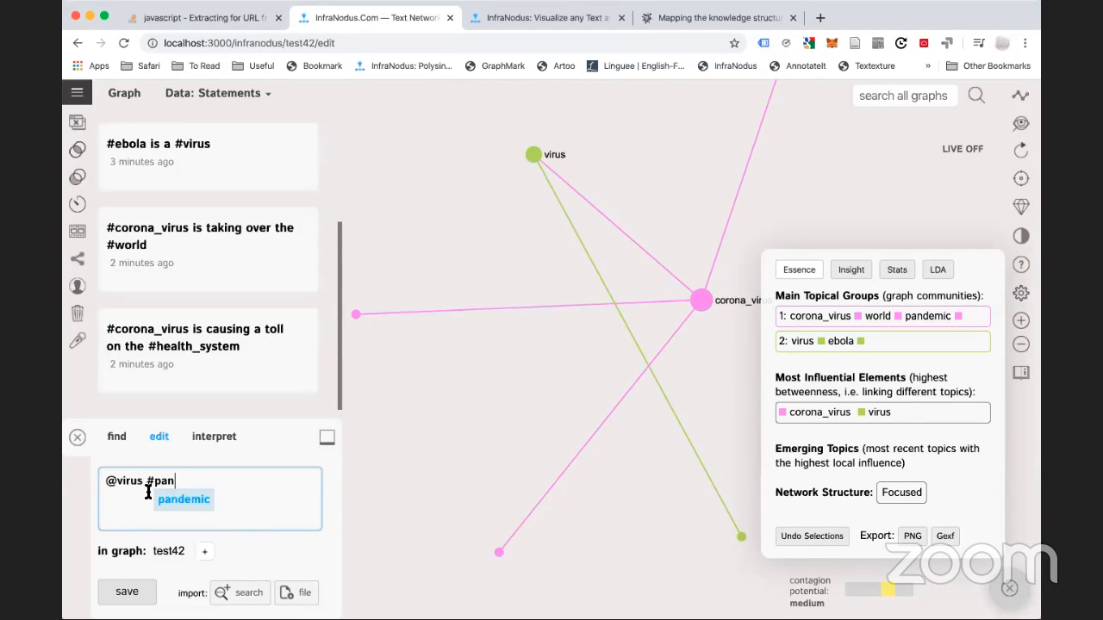
key(Tab)
text(#wo)
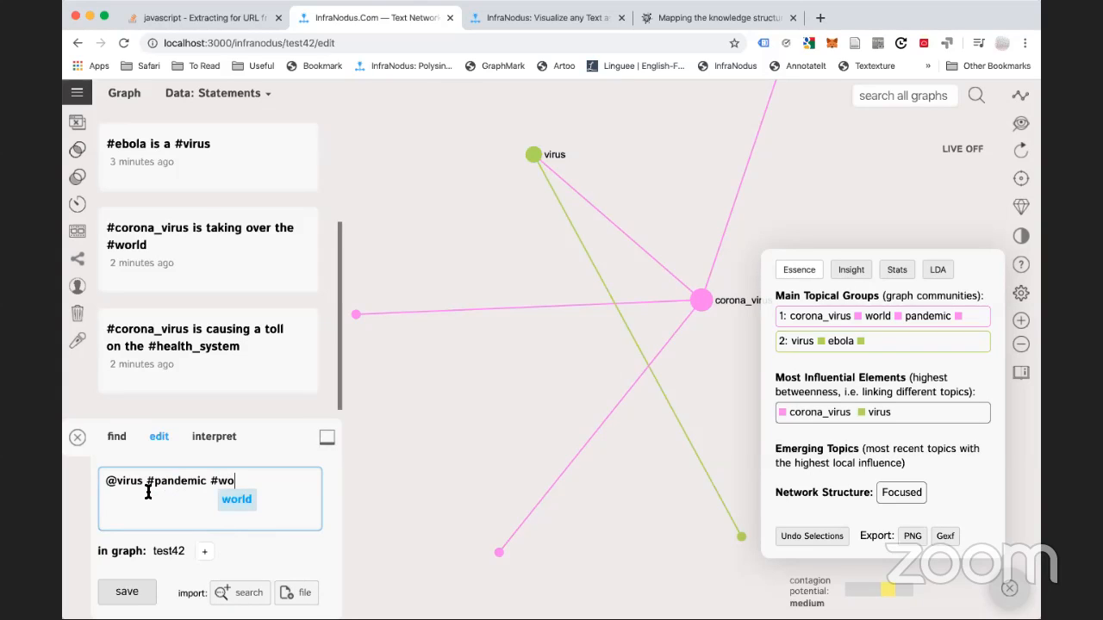
text(rld #)
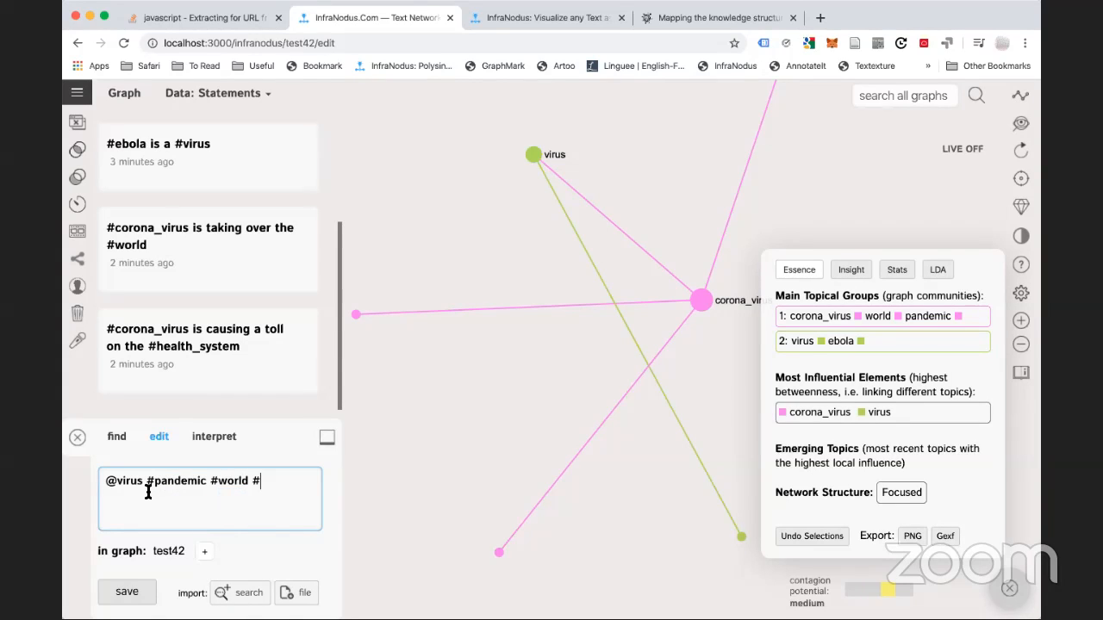
key(Tab)
drag(686, 184, 623, 260)
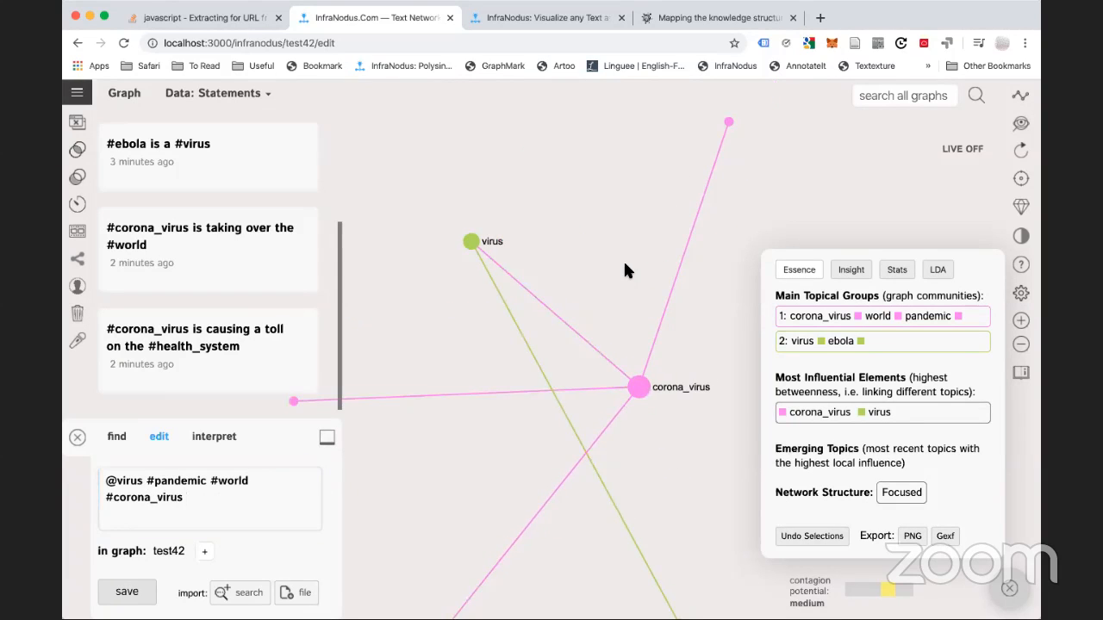
click(255, 506)
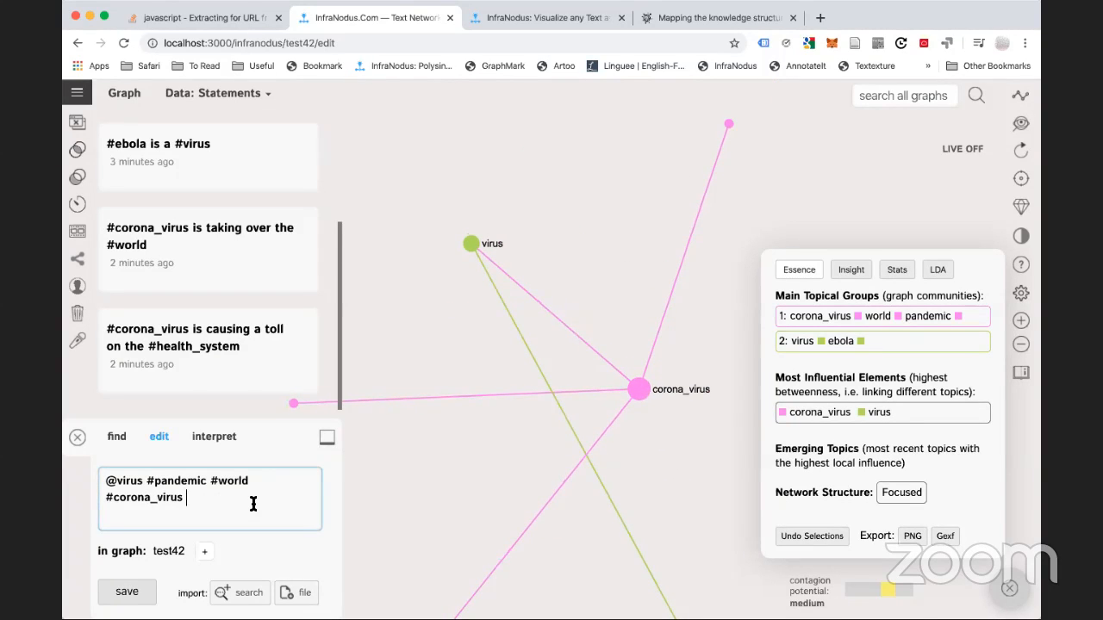
text(#heal)
key(Tab)
click(127, 593)
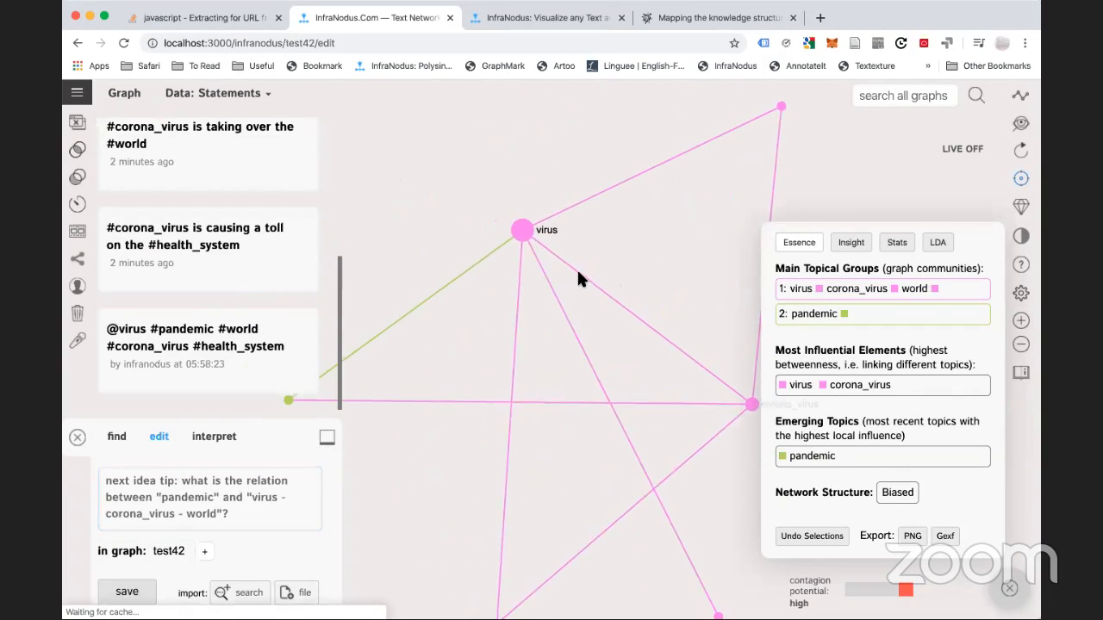
click(81, 94)
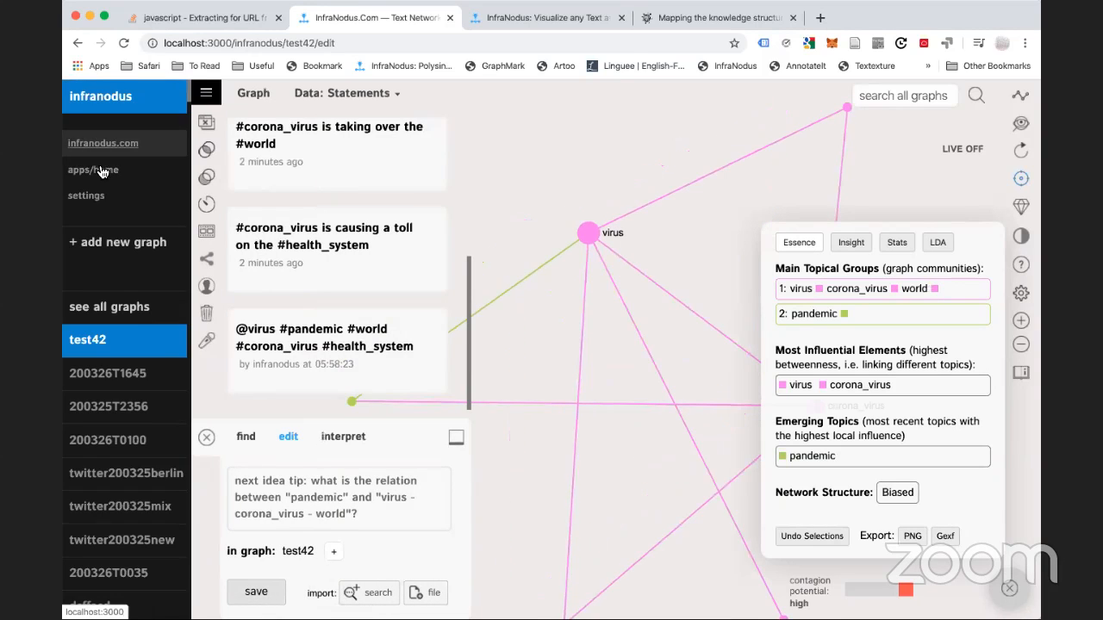
click(95, 197)
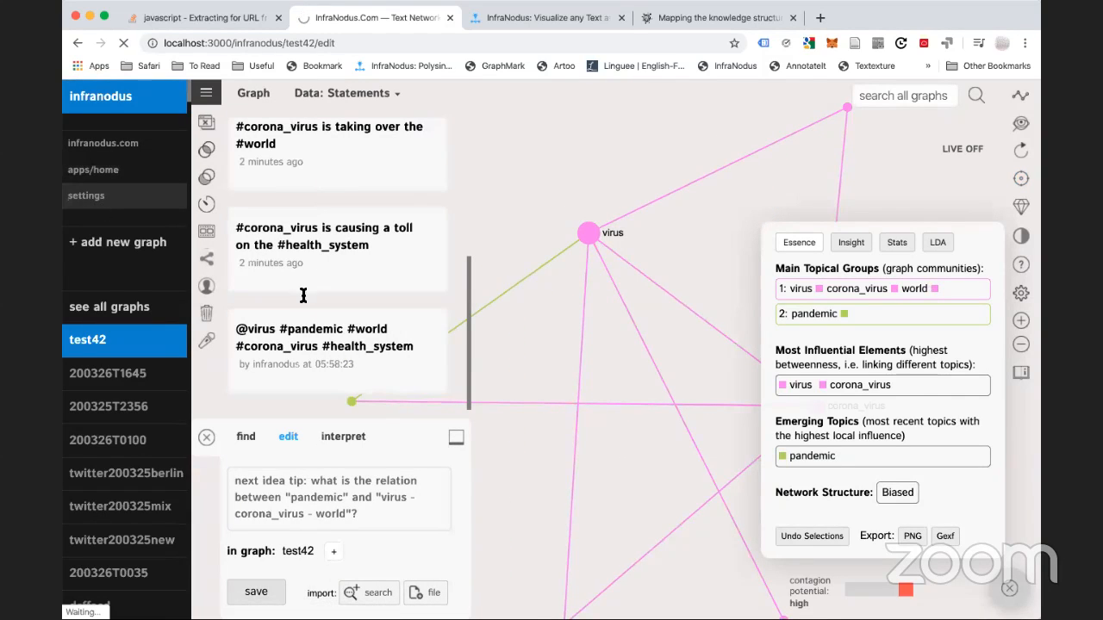
scroll(181, 430, down, 10)
scroll(175, 435, down, 10)
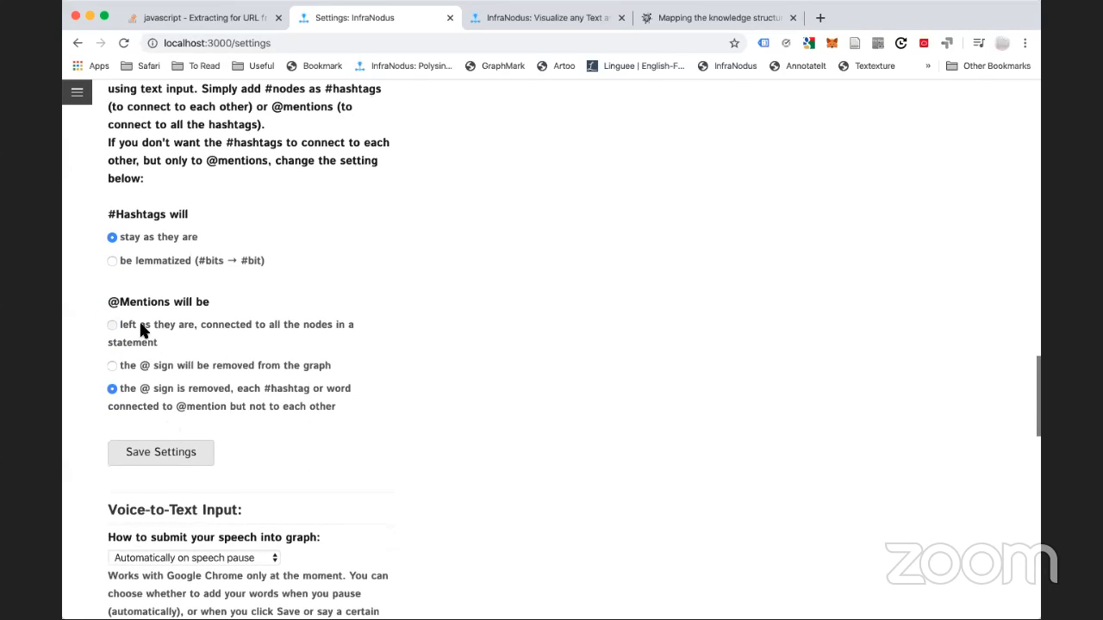
click(141, 326)
click(155, 458)
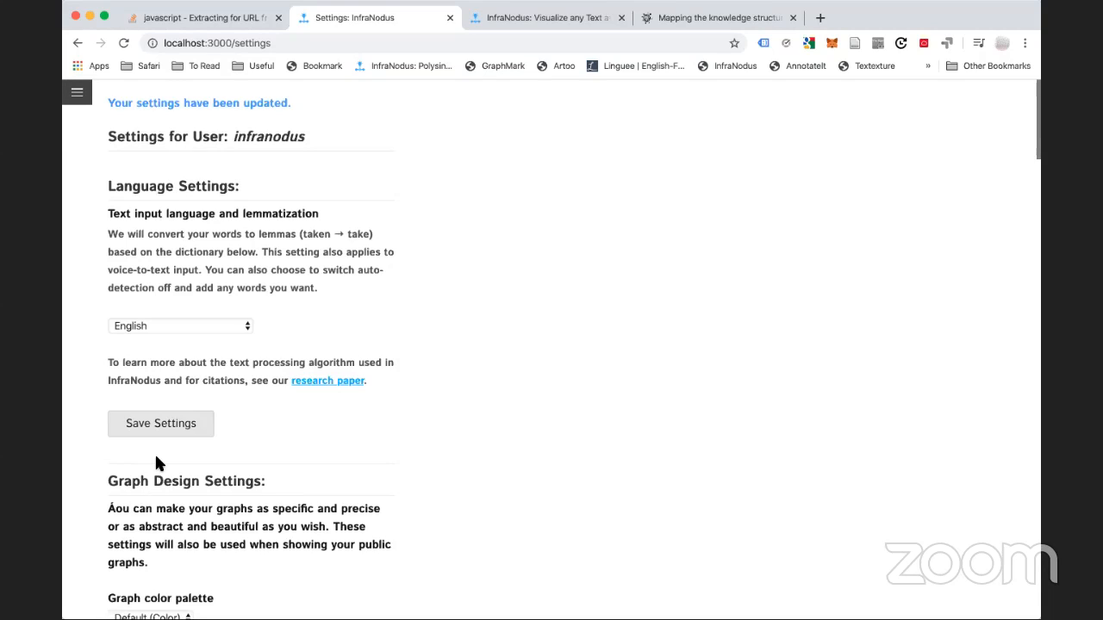
key(super+Tab)
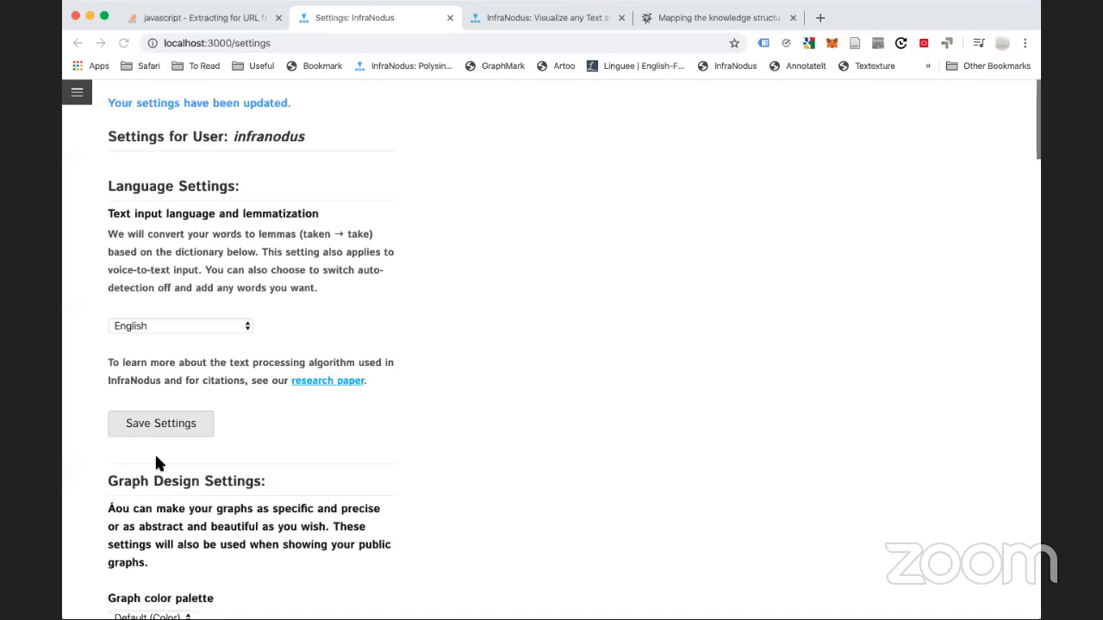
Slide open the left sidebar listing the graphs
click(77, 92)
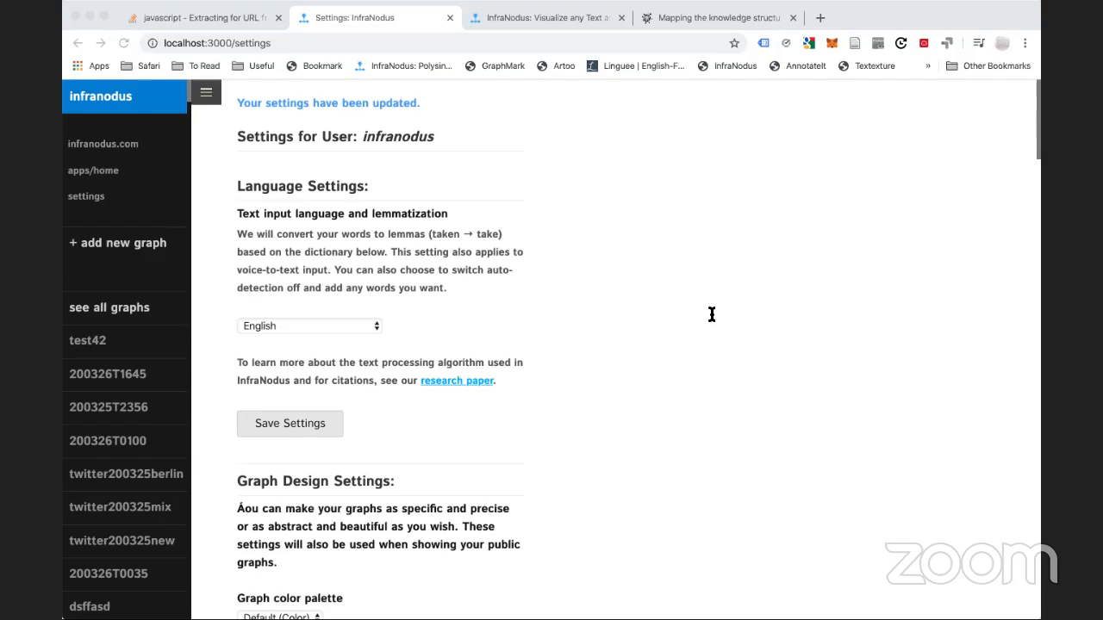
From the apps home page, choose 'Add a new text' to create graph 200326T1700
click(337, 36)
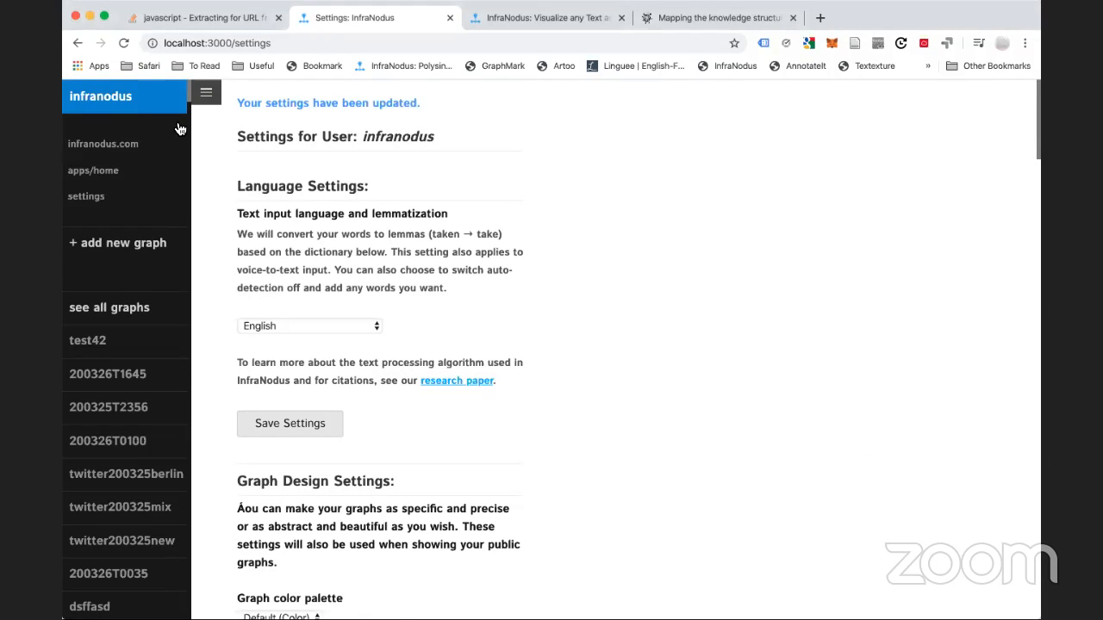
click(92, 172)
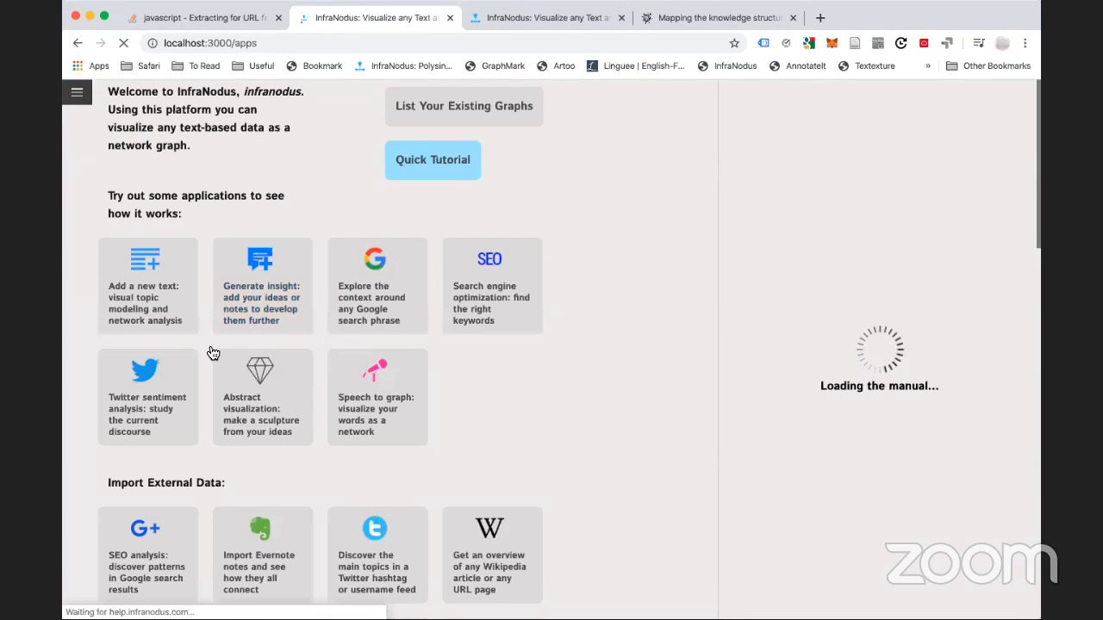
click(157, 301)
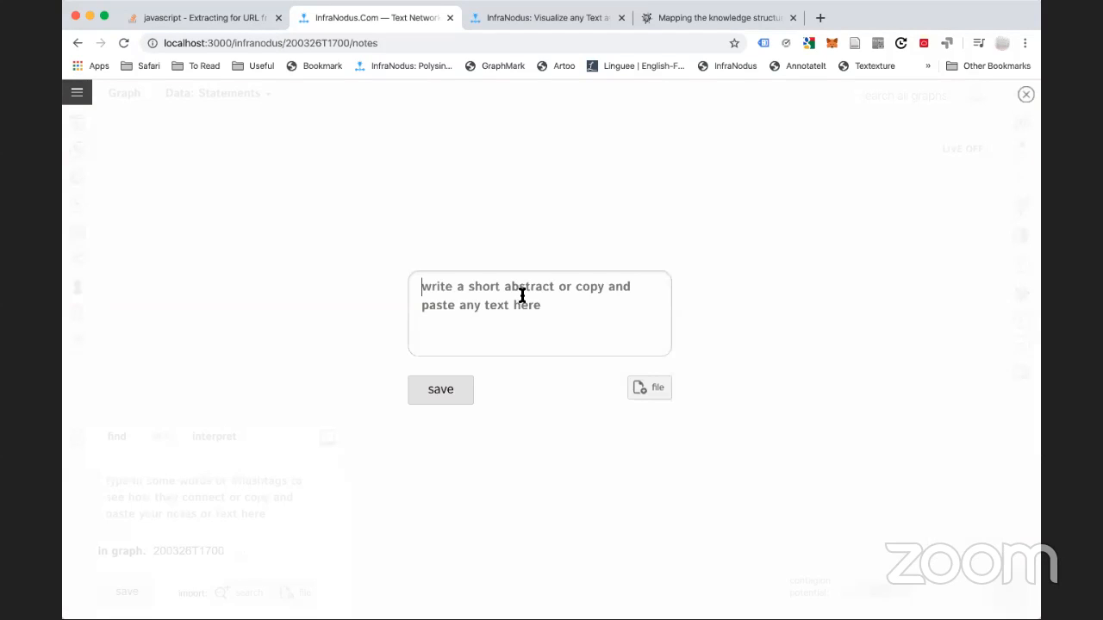
Paste the paragraph about procedures and tension, joining 'For instance' onto the preceding paragraph
key(super+v)
scroll(509, 300, up, 15)
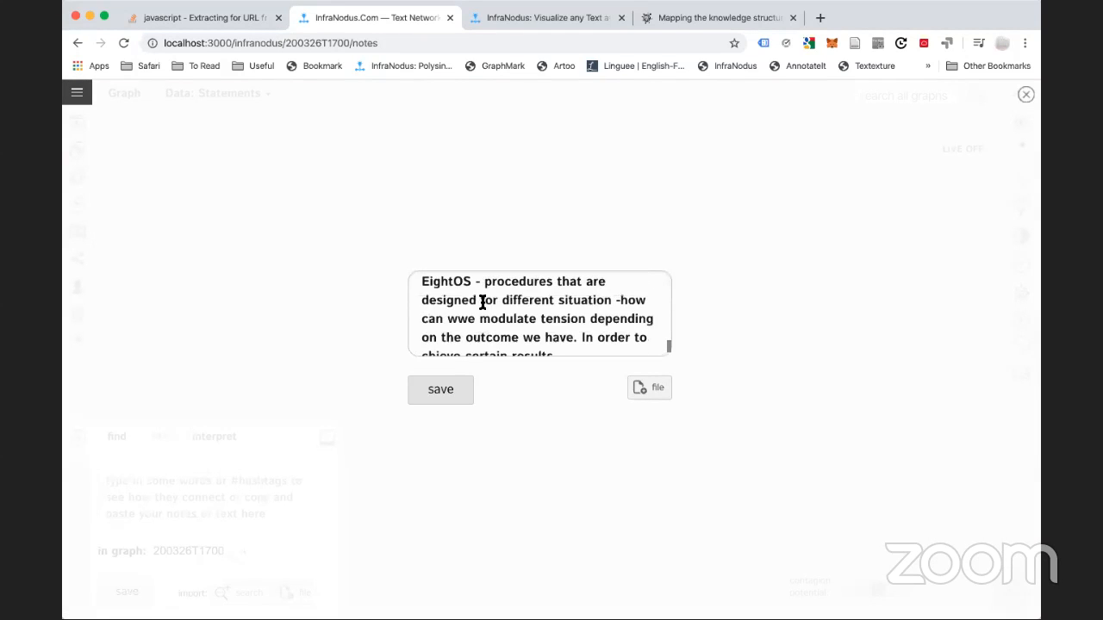
scroll(473, 306, down, 5)
scroll(443, 293, up, 2)
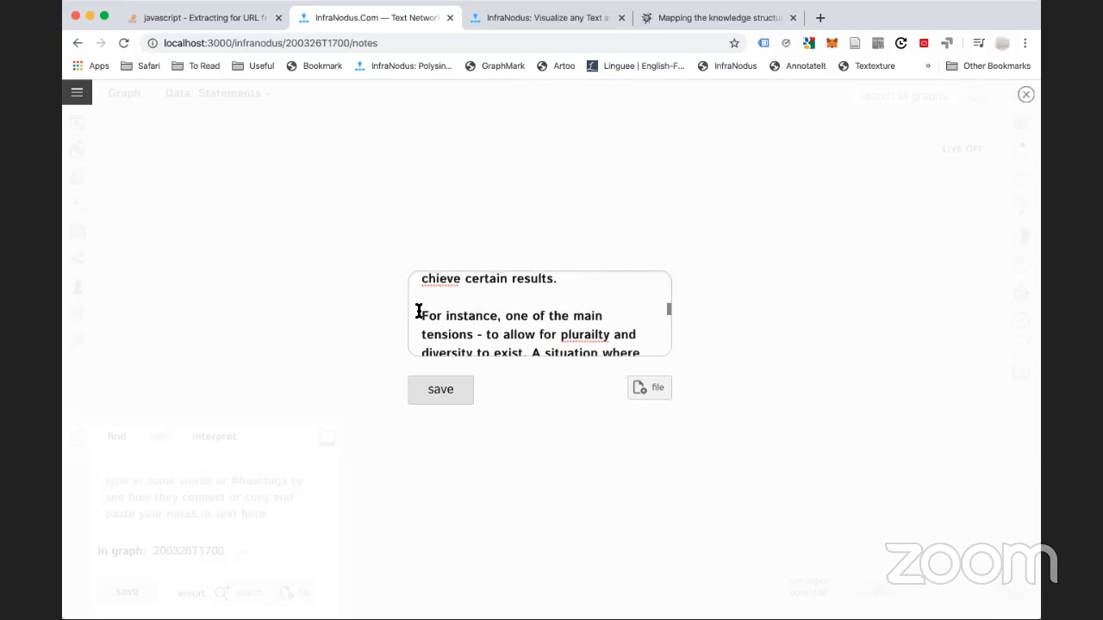
click(419, 311)
key(BackSpace)
key(BackSpace)
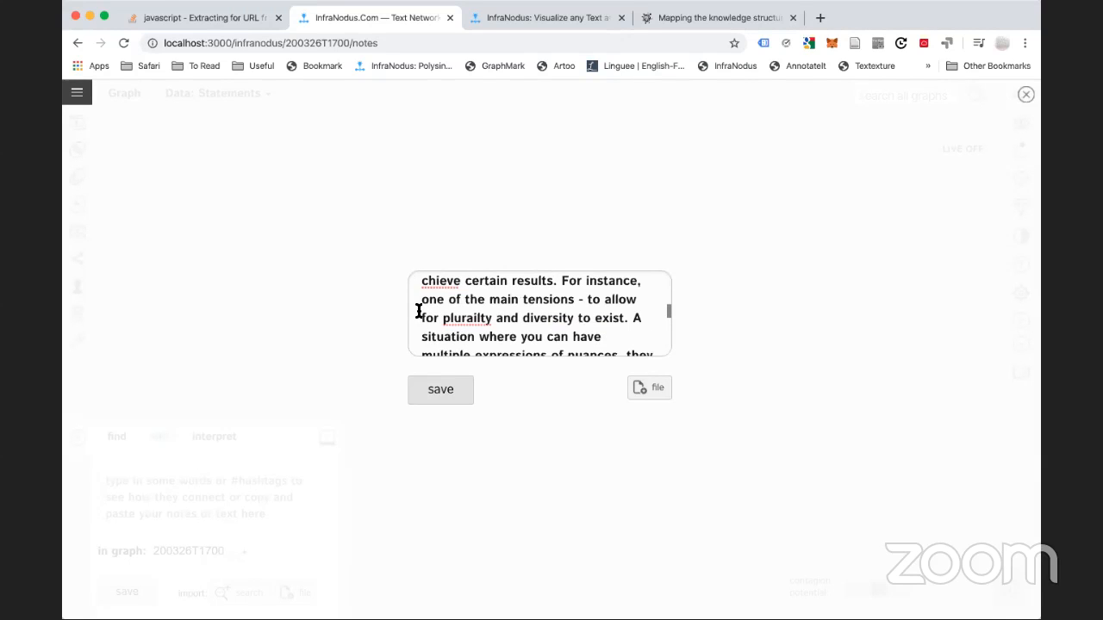
scroll(573, 310, up, 1)
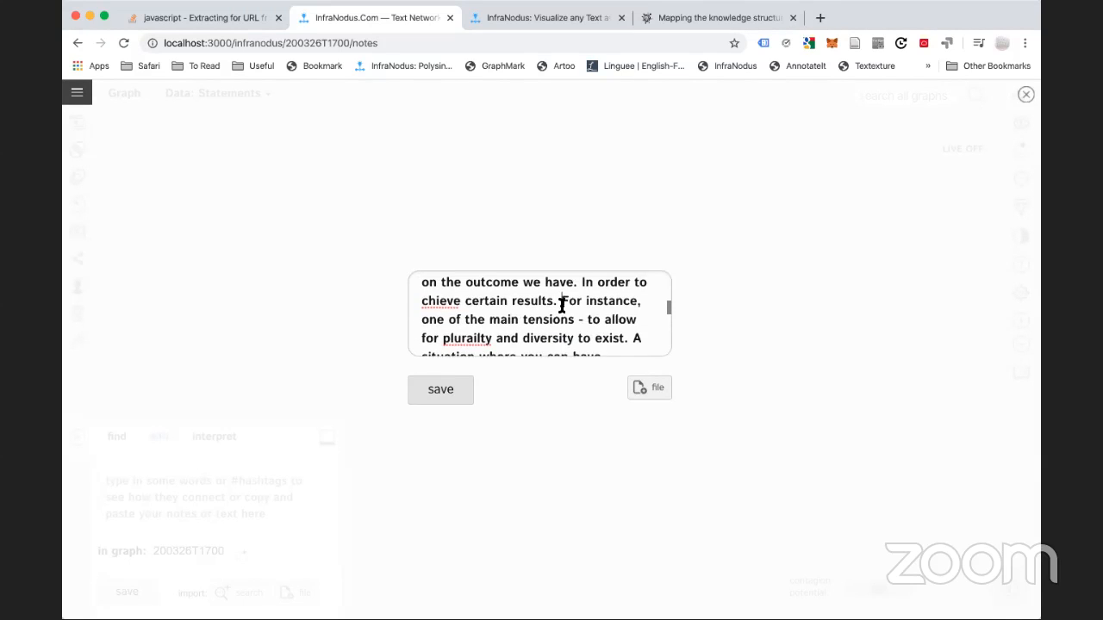
drag(514, 300, 561, 301)
click(596, 301)
double_click(597, 301)
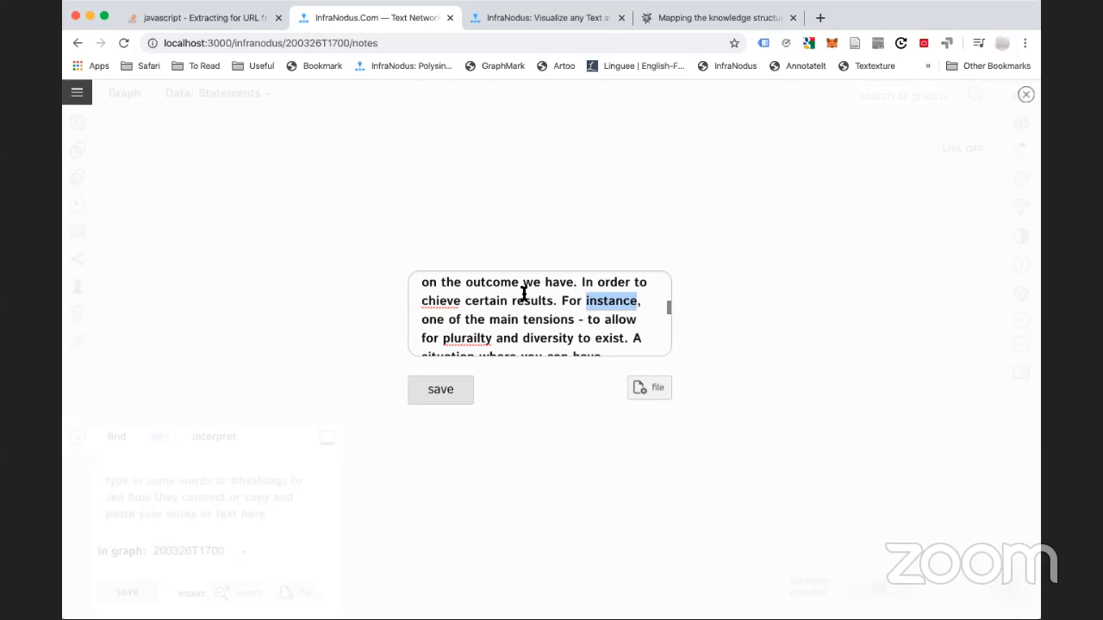
scroll(521, 295, up, 2)
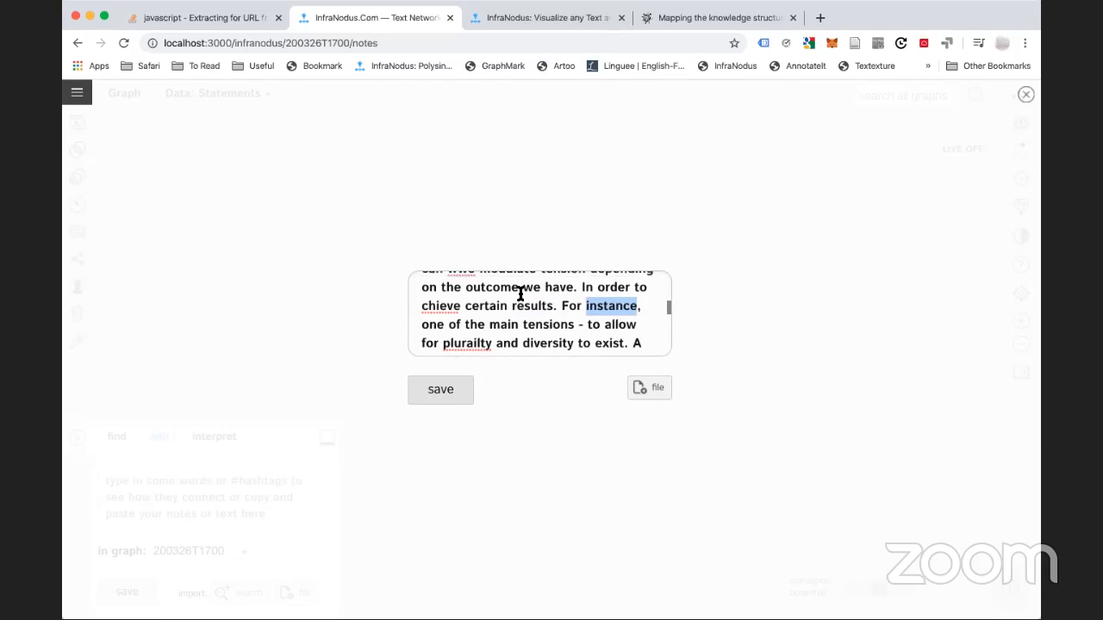
Correct the typos 'wwe' to 'we' and 'ahieve' to 'achieve'
click(458, 294)
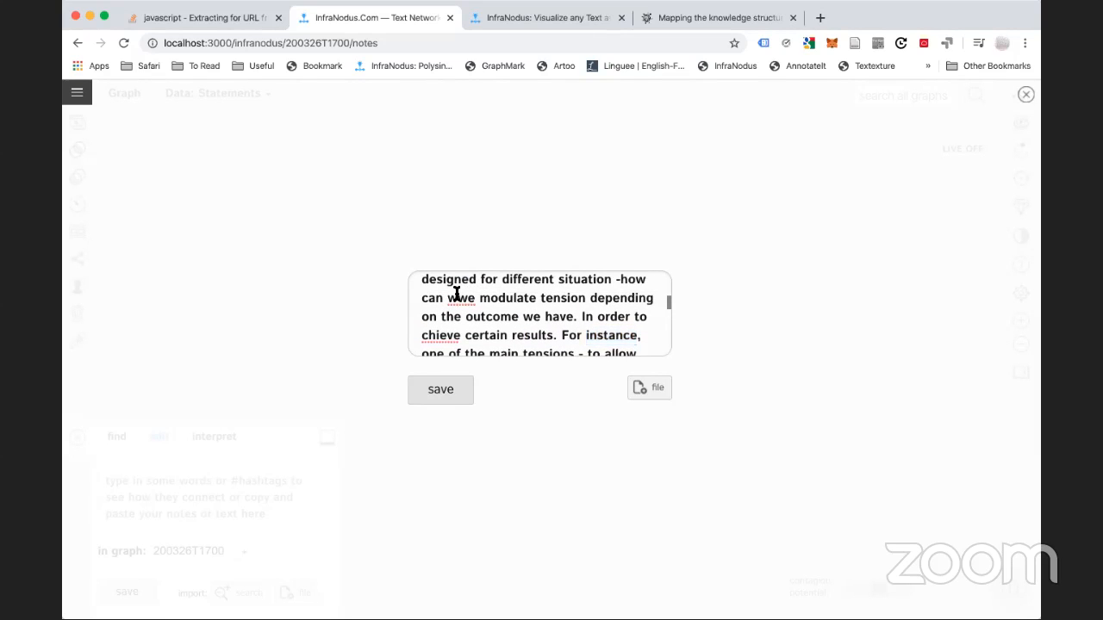
key(BackSpace)
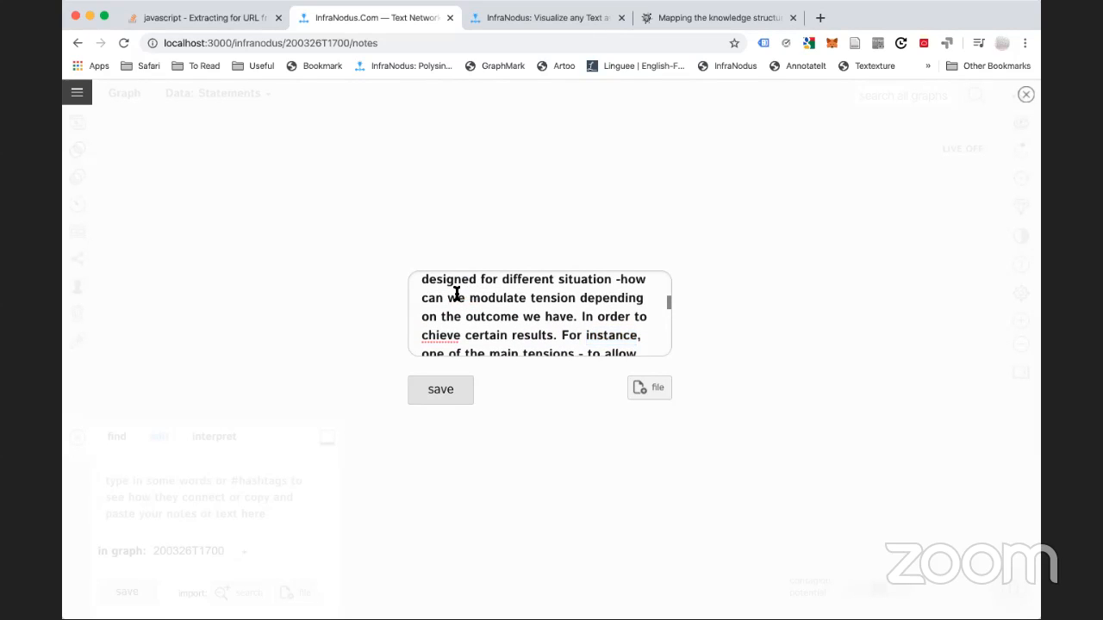
click(426, 334)
text(c)
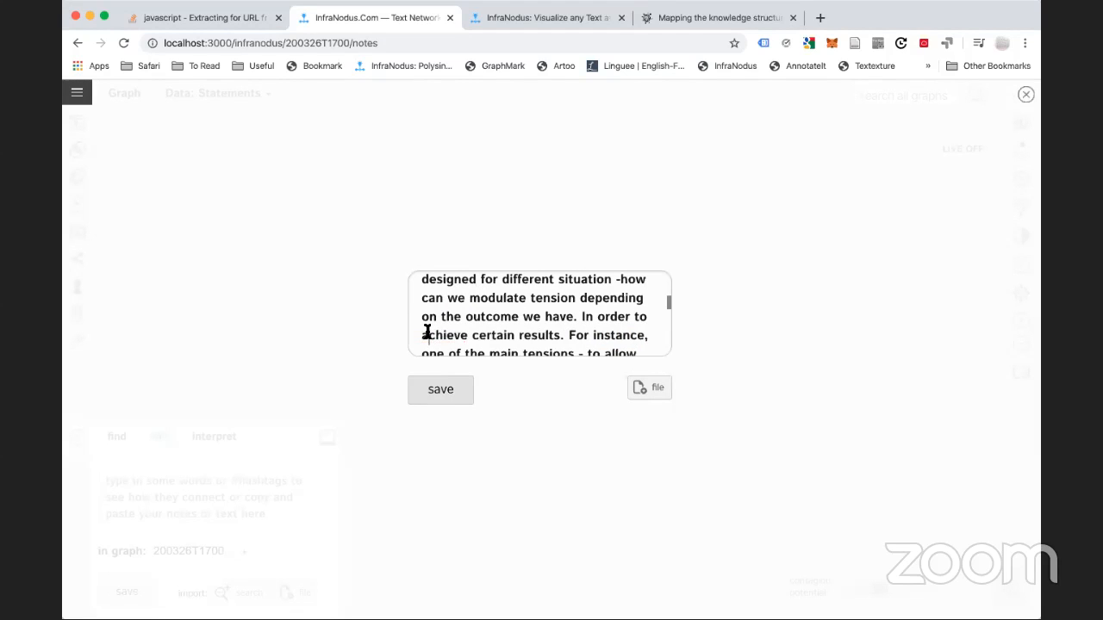
Adjust the paragraph break before 'For instance', leaving a single line break
click(570, 334)
key(Return)
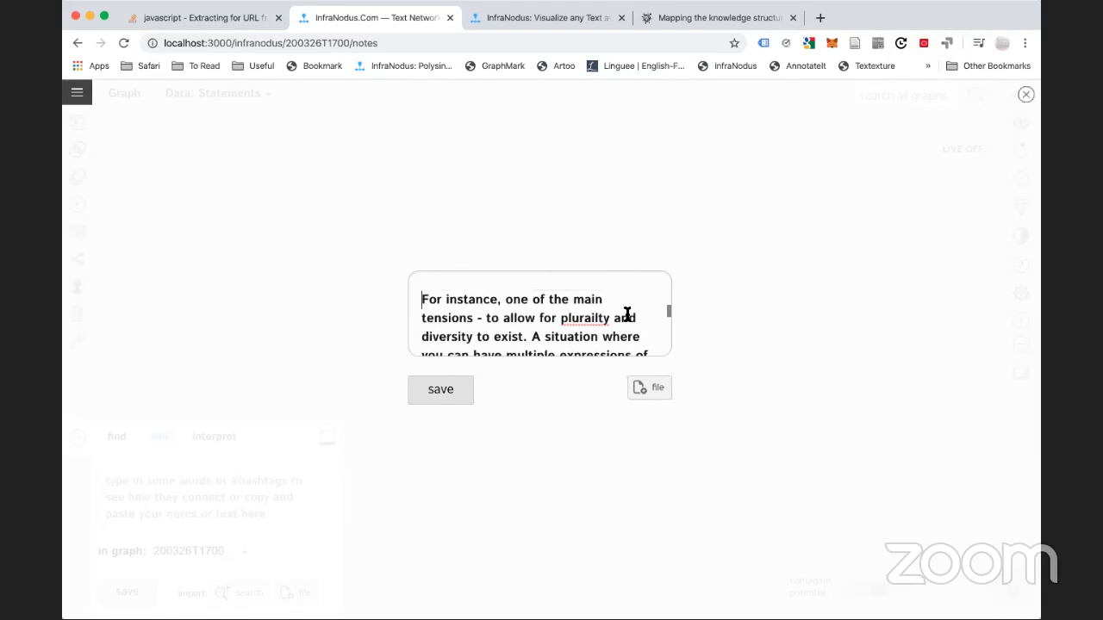
scroll(627, 315, up, 3)
scroll(603, 324, up, 3)
scroll(571, 332, down, 5)
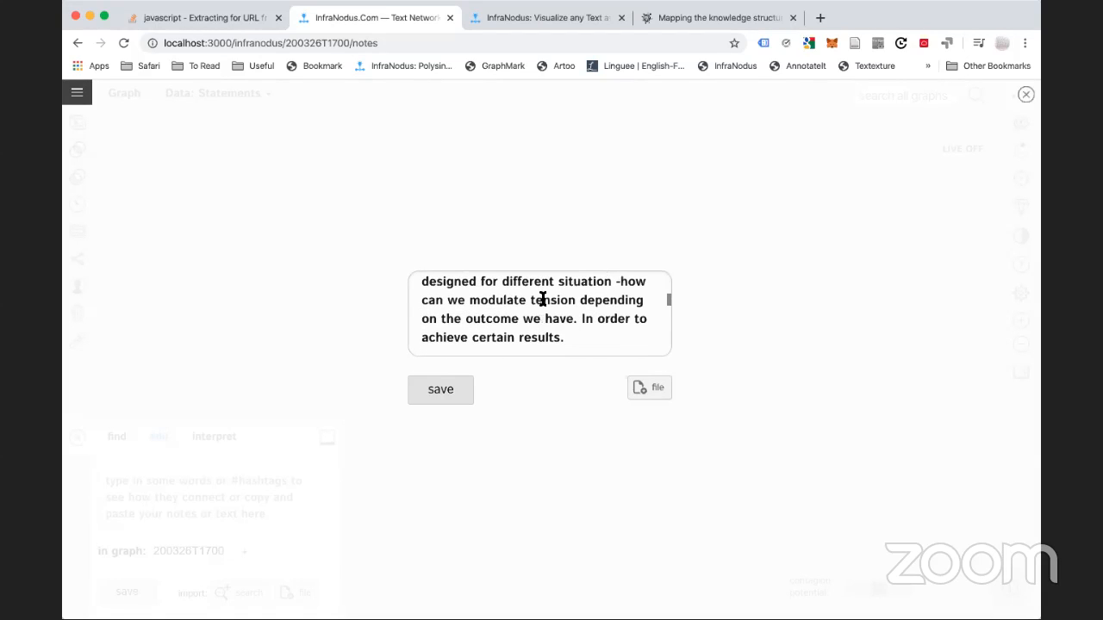
scroll(542, 301, down, 2)
scroll(540, 301, up, 1)
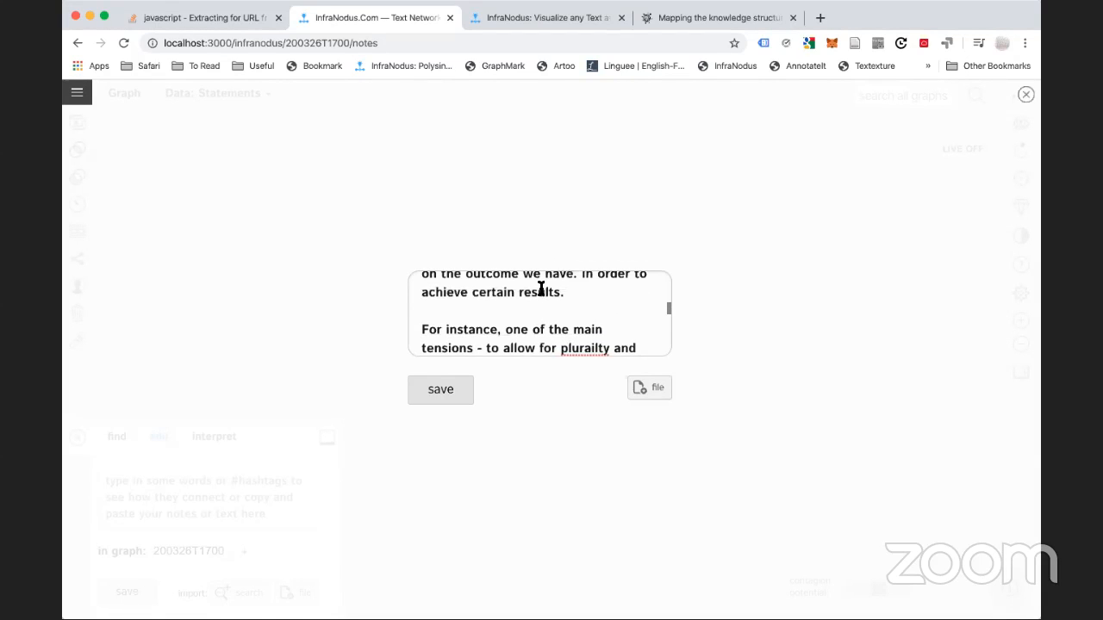
scroll(537, 303, down, 2)
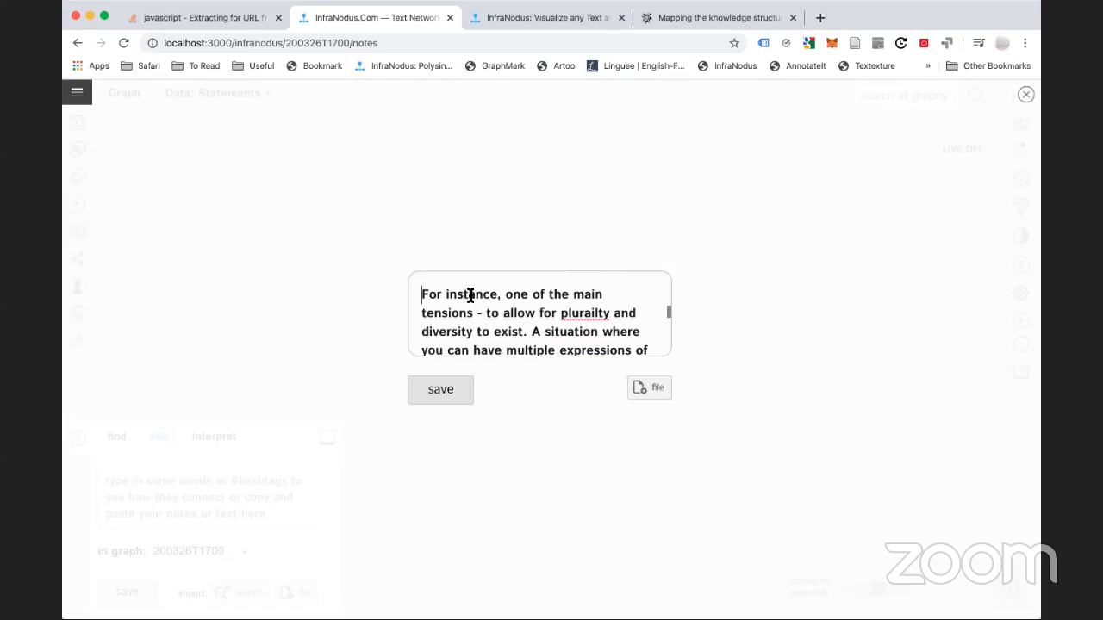
scroll(455, 317, up, 1)
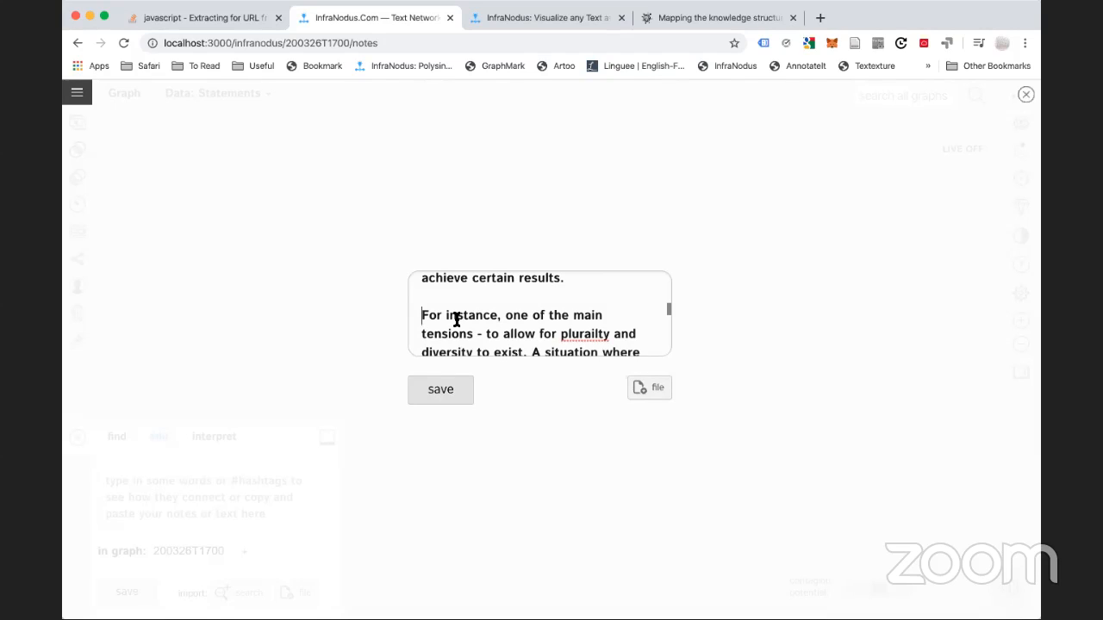
key(BackSpace)
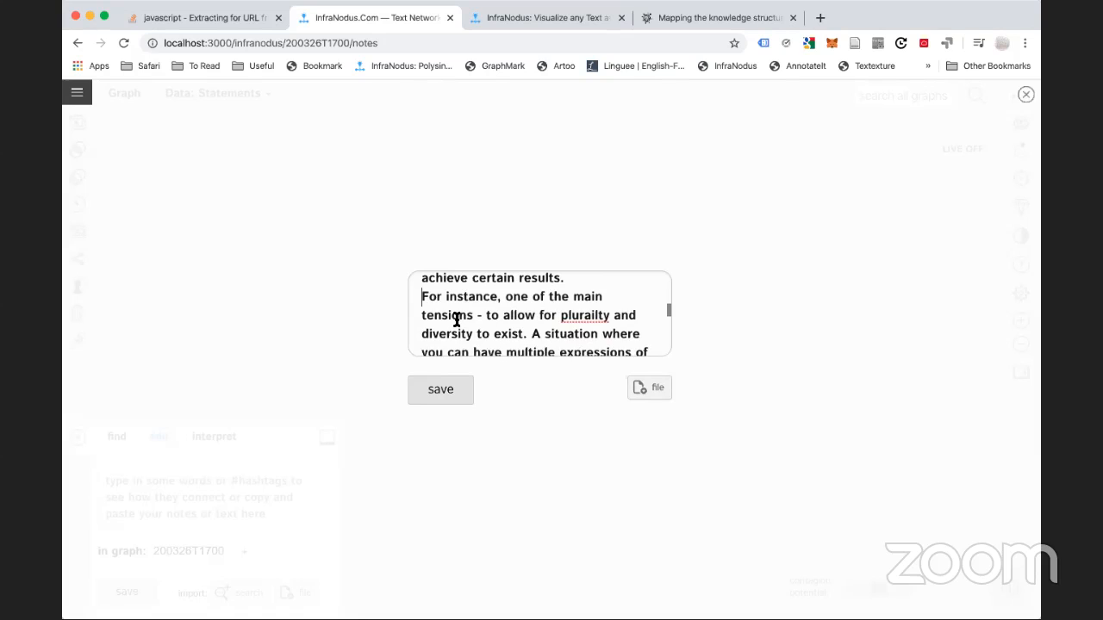
key(BackSpace)
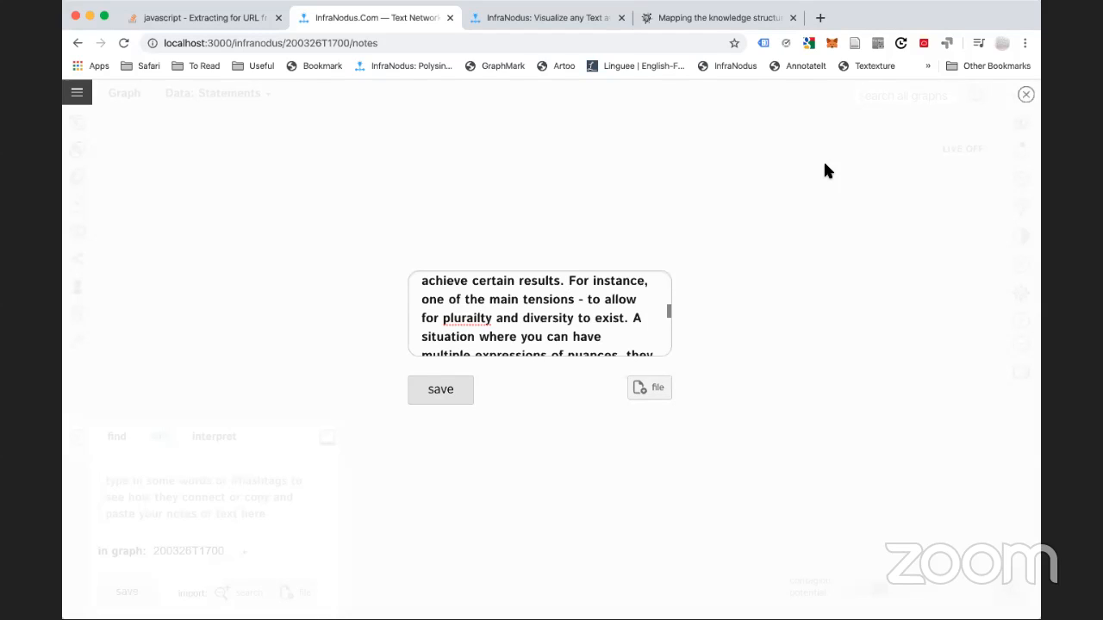
key(Return)
key(Return)
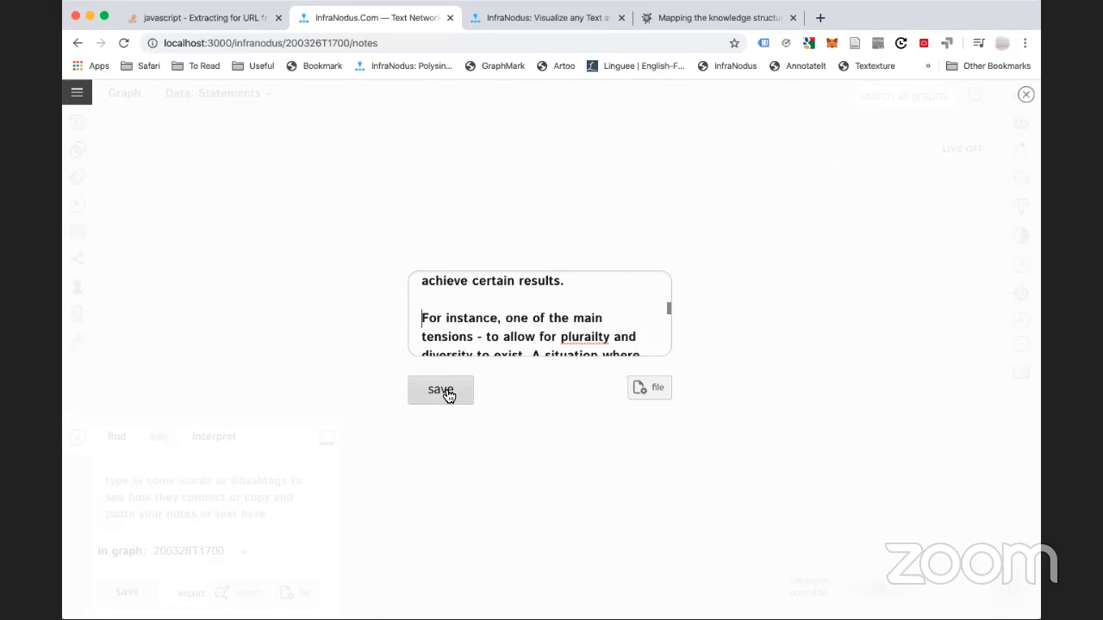
Save the text to build the 200326T1700 network with tension, create and procedure nodes
click(454, 388)
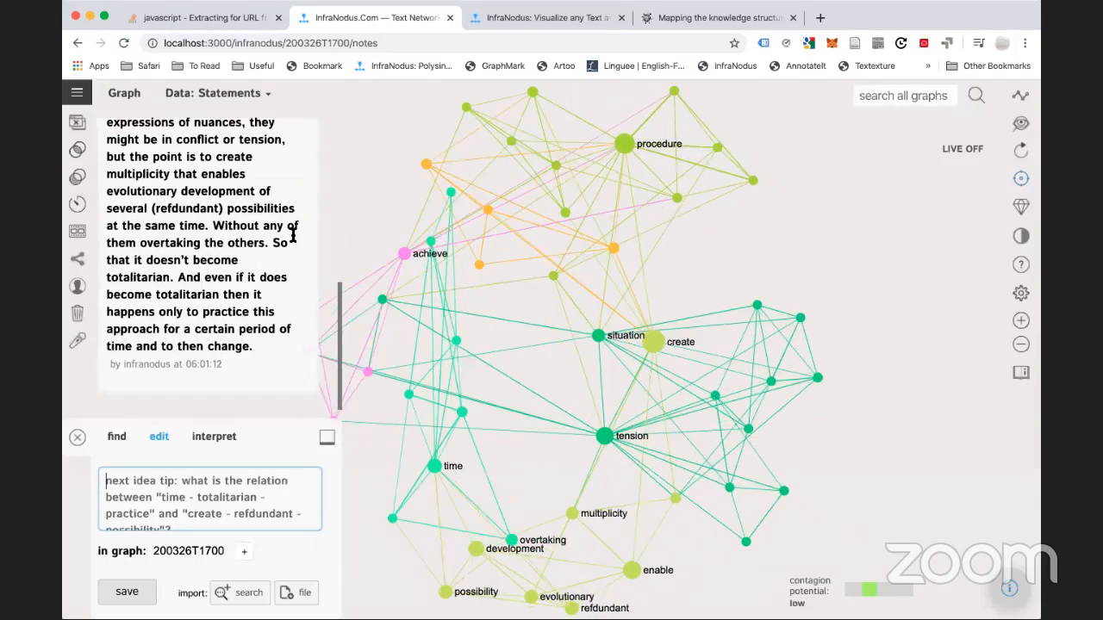
scroll(293, 234, up, 5)
scroll(293, 233, down, 5)
scroll(211, 259, up, 6)
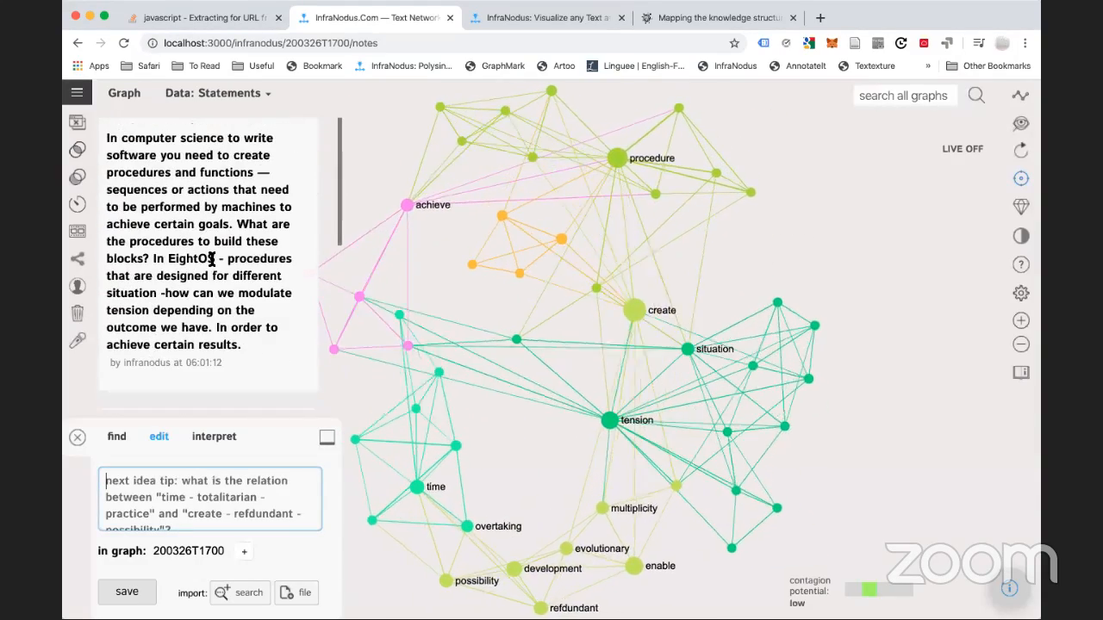
scroll(212, 259, down, 5)
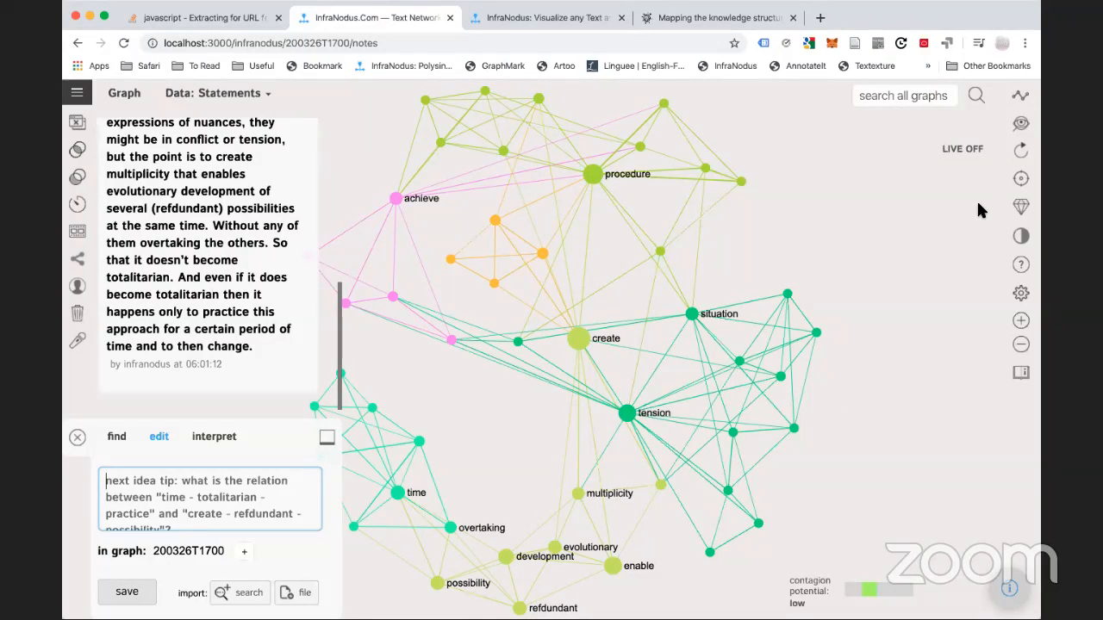
Load the test42 graph of corona_virus statements from the sidebar graph list
click(97, 373)
click(86, 373)
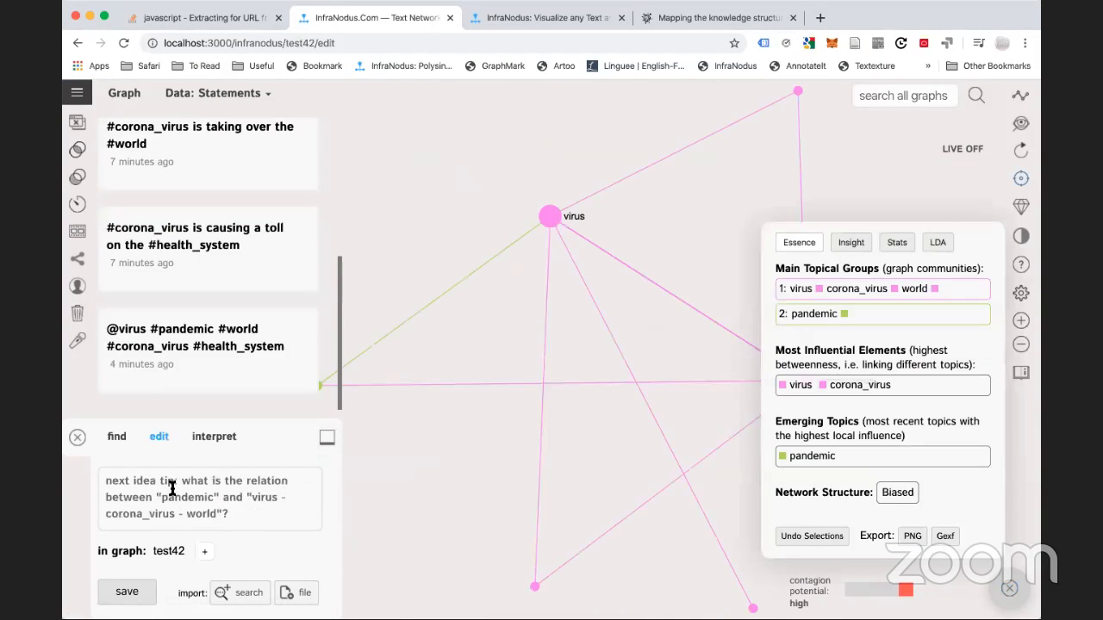
Add the statement '#corona_virus #virus' to test42
click(172, 489)
text(#)
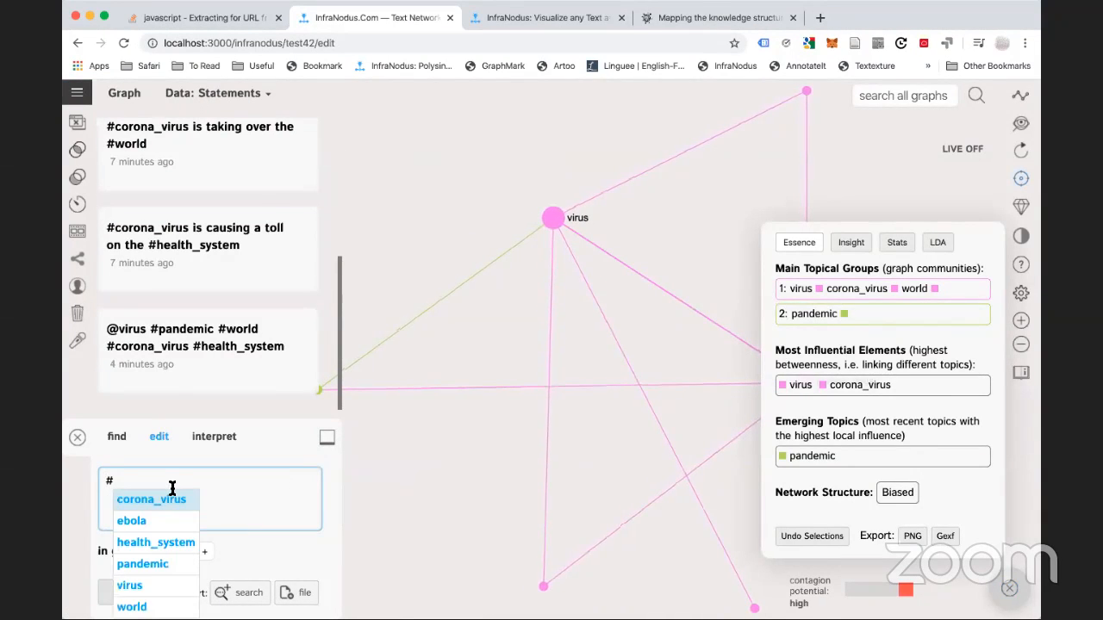
text(co)
key(Return)
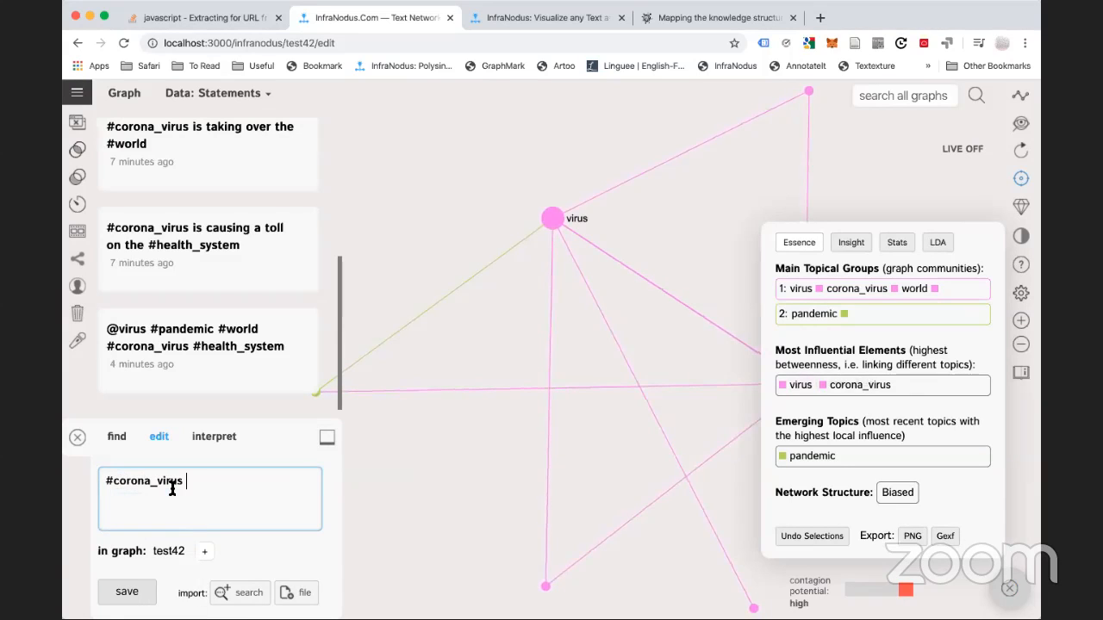
text(is a #viru)
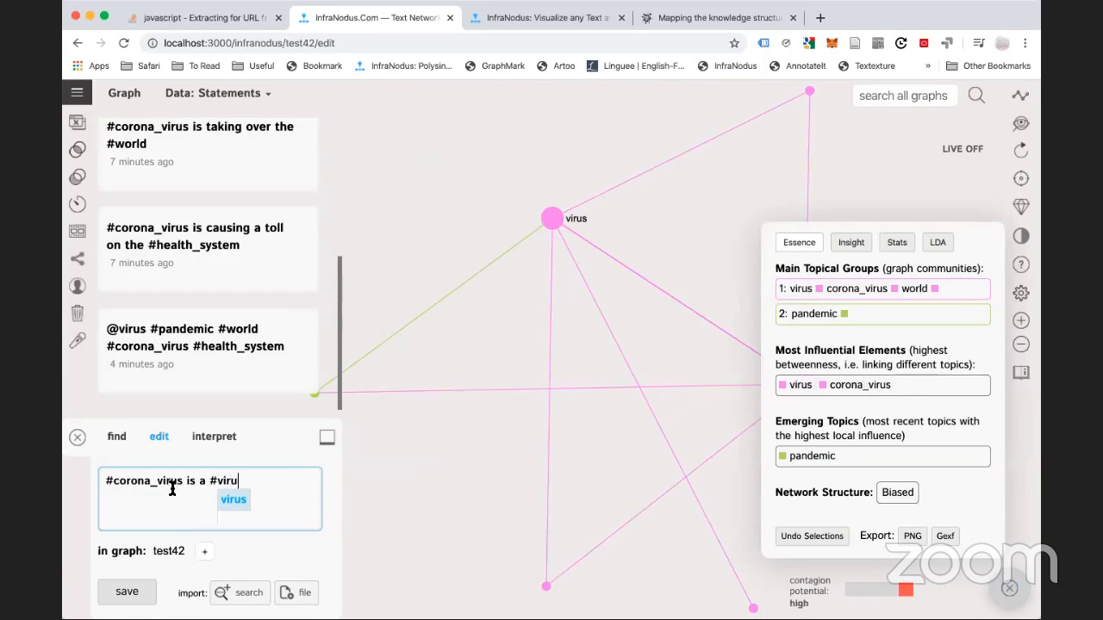
text(s)
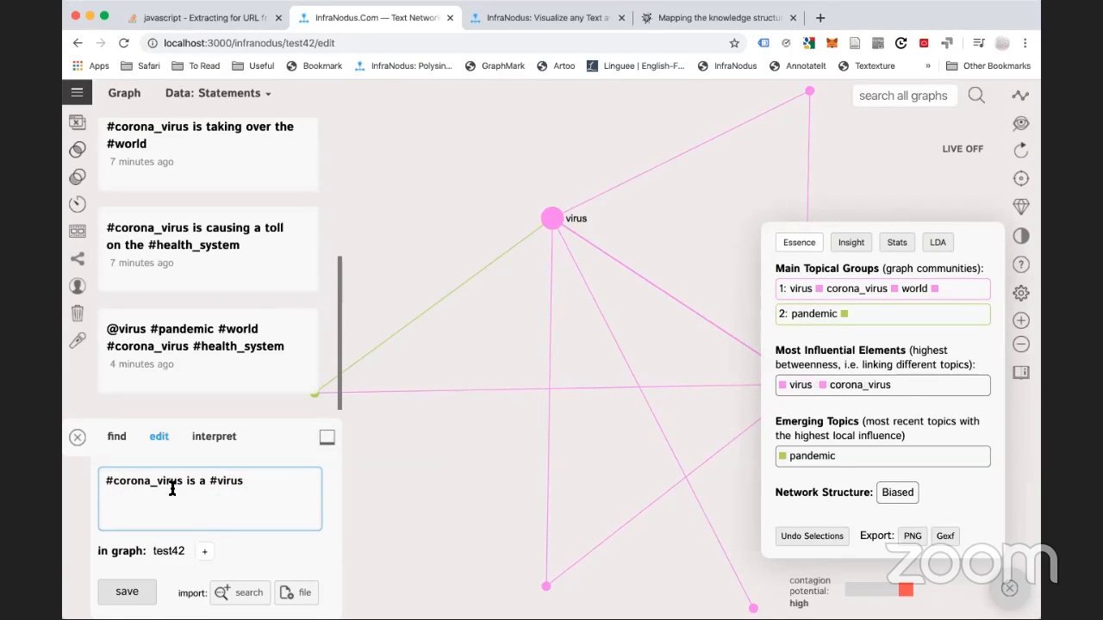
key(BackSpace)
key(BackSpace)
key(BackSpace)
key(BackSpace)
key(BackSpace)
key(BackSpace)
key(BackSpace)
key(BackSpace)
key(BackSpace)
key(BackSpace)
key(BackSpace)
key(BackSpace)
key(BackSpace)
text(#virus)
key(Return)
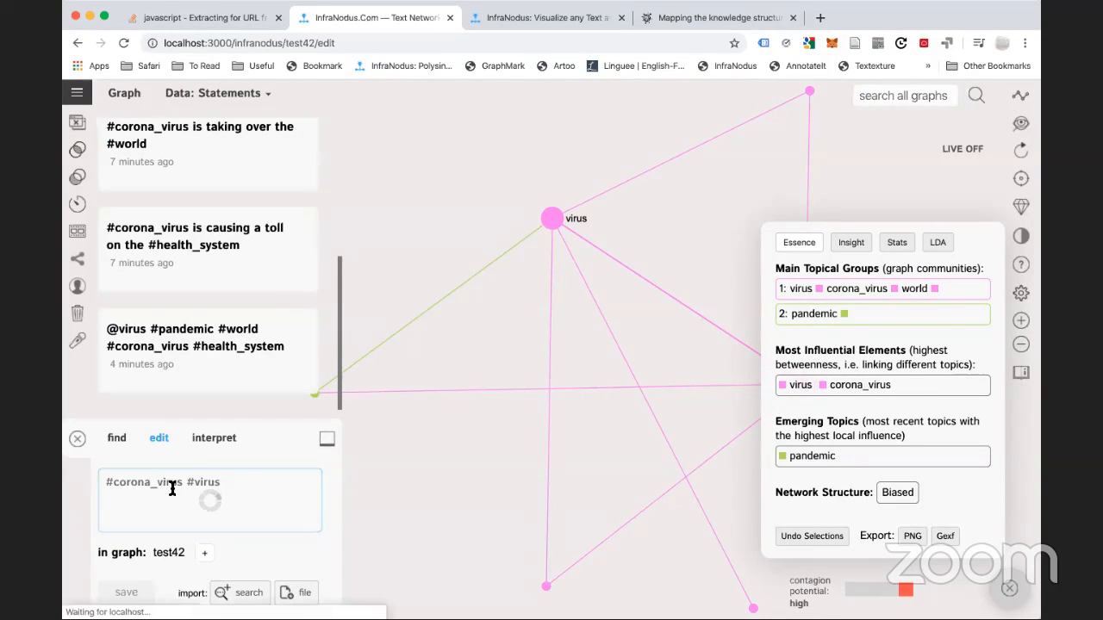
Add the statement '#corona_virus #covid19'
text(#)
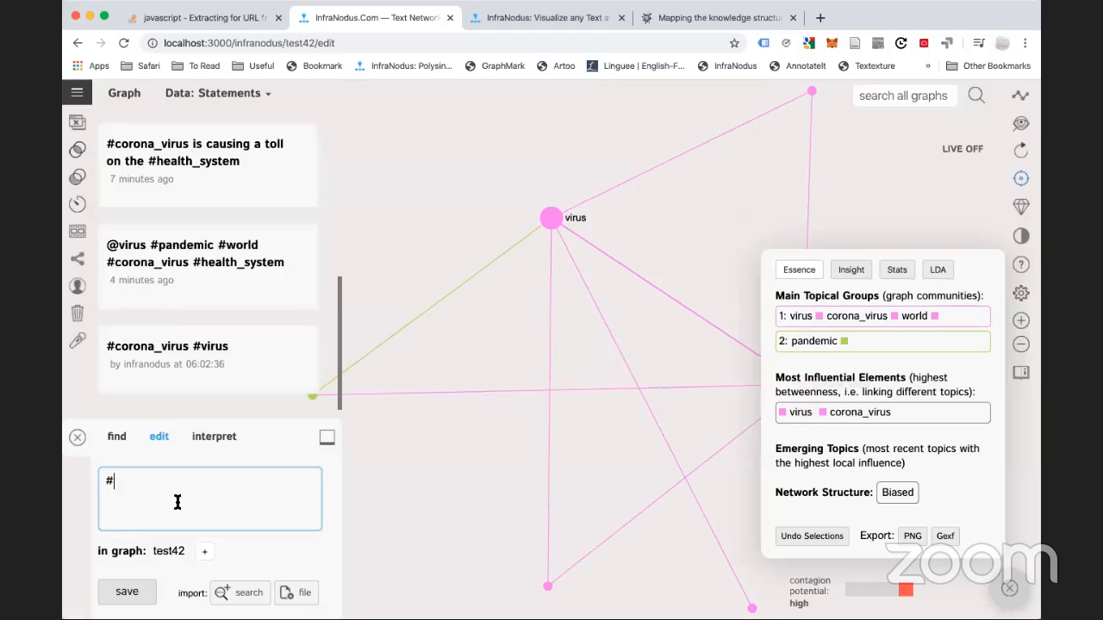
text(c)
key(Return)
text(#v)
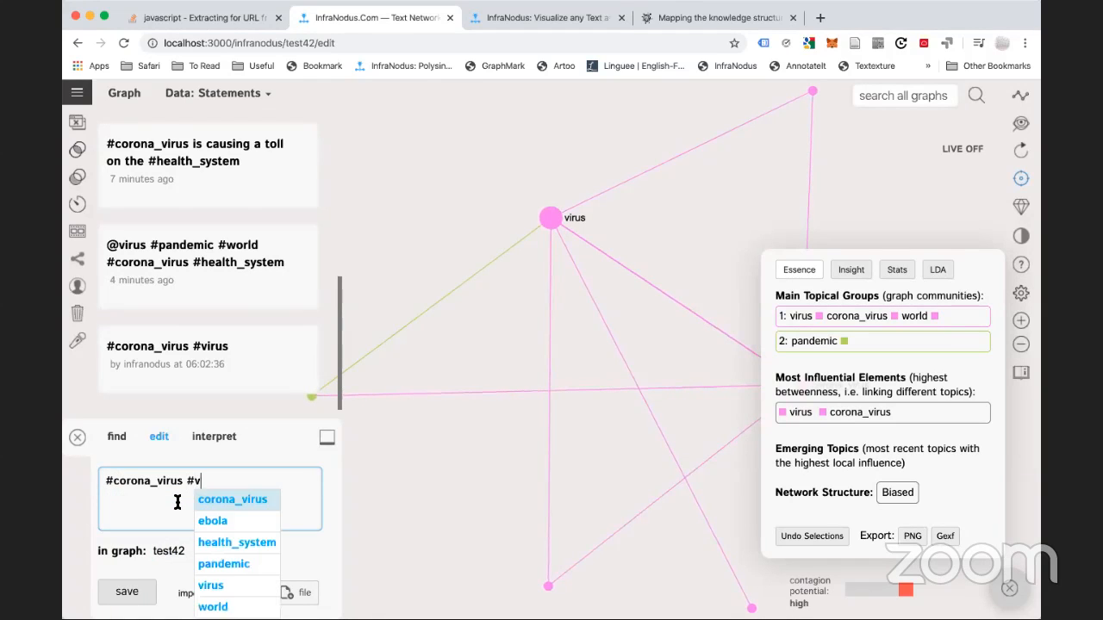
text(ir)
key(BackSpace)
key(BackSpace)
key(BackSpace)
text(covid1)
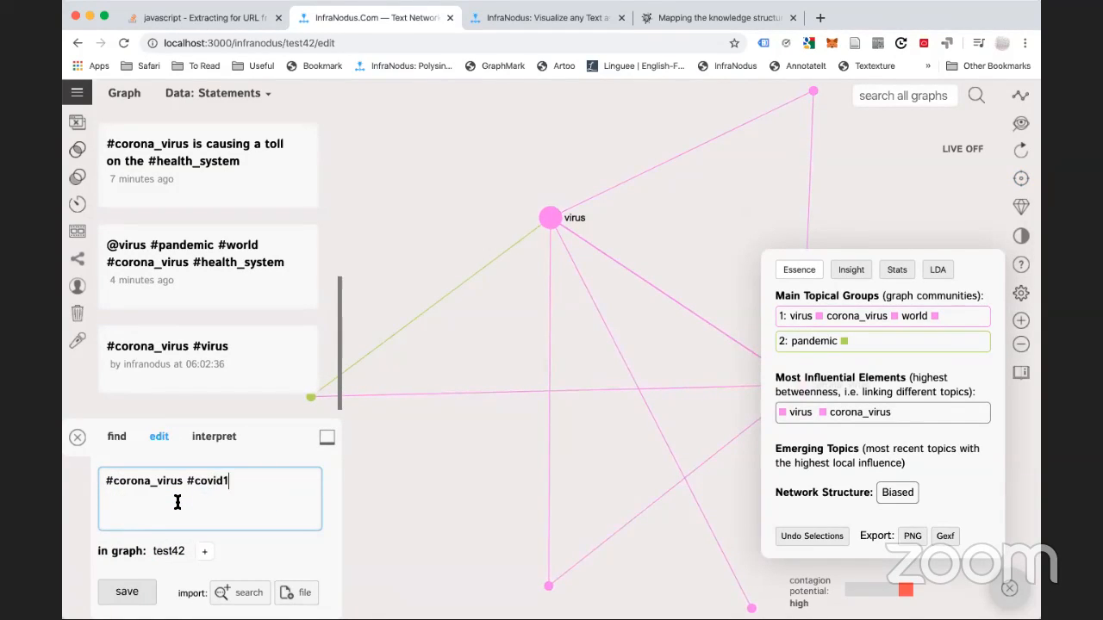
text(9)
key(Return)
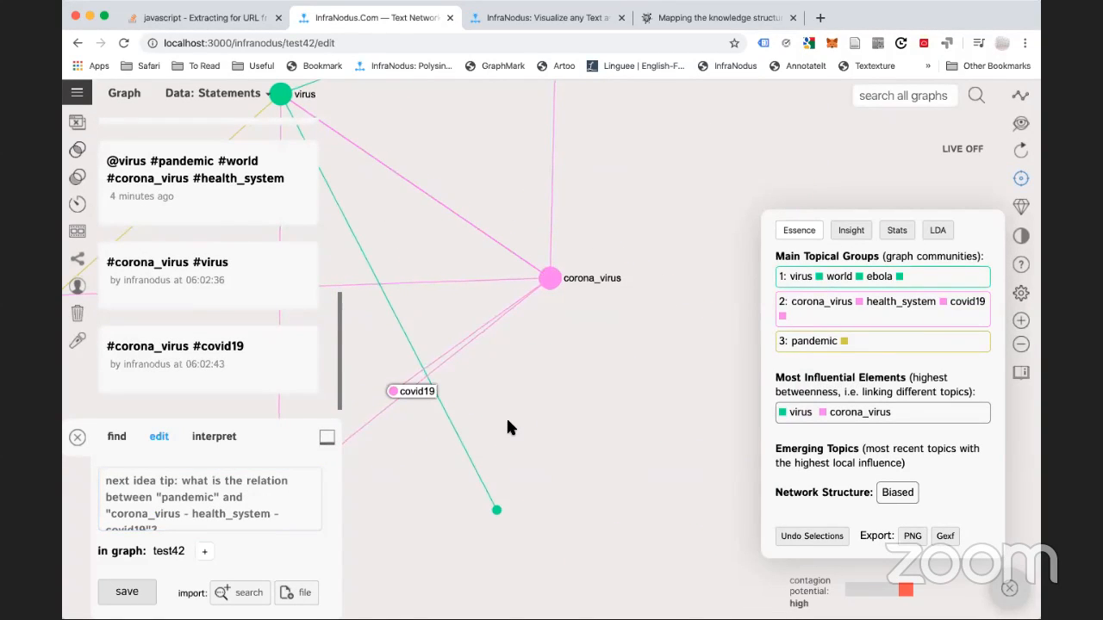
Save a statement that #covid19 is another name for #corona_virus, actually the disease, then filter to corona_virus
click(252, 483)
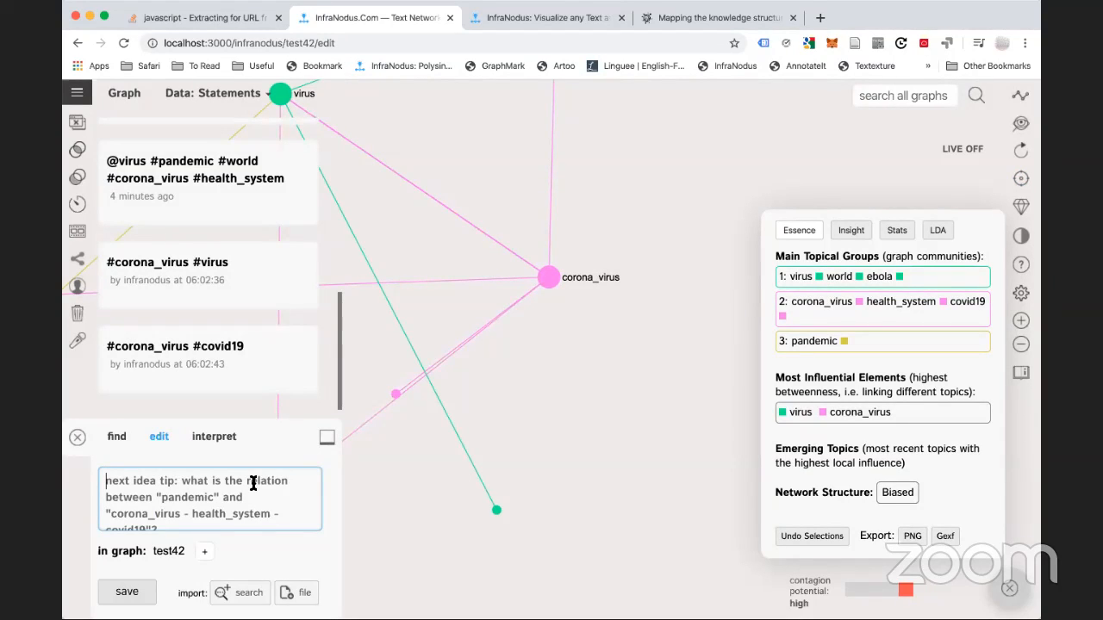
text(#co)
key(Return)
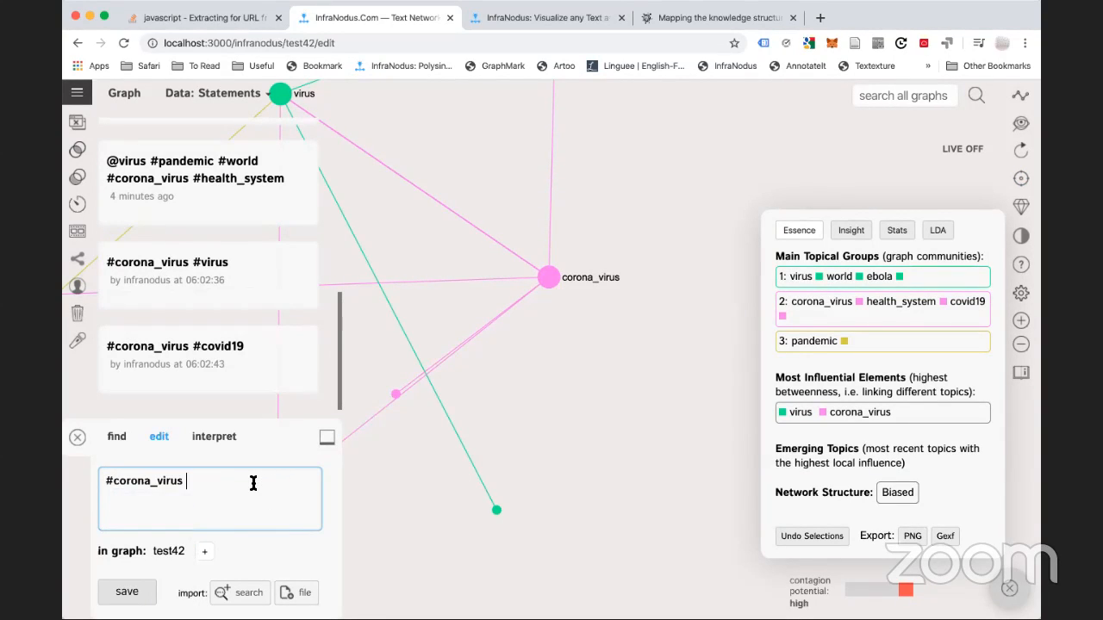
text(#)
key(BackSpace)
key(super+a)
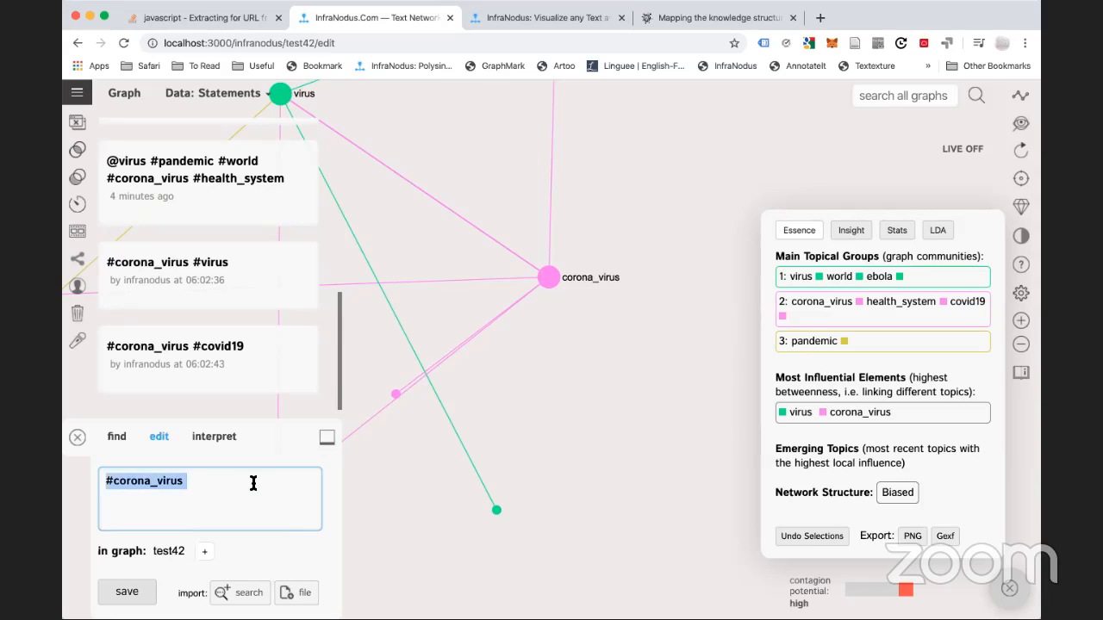
text(#cov)
key(Return)
text(is )
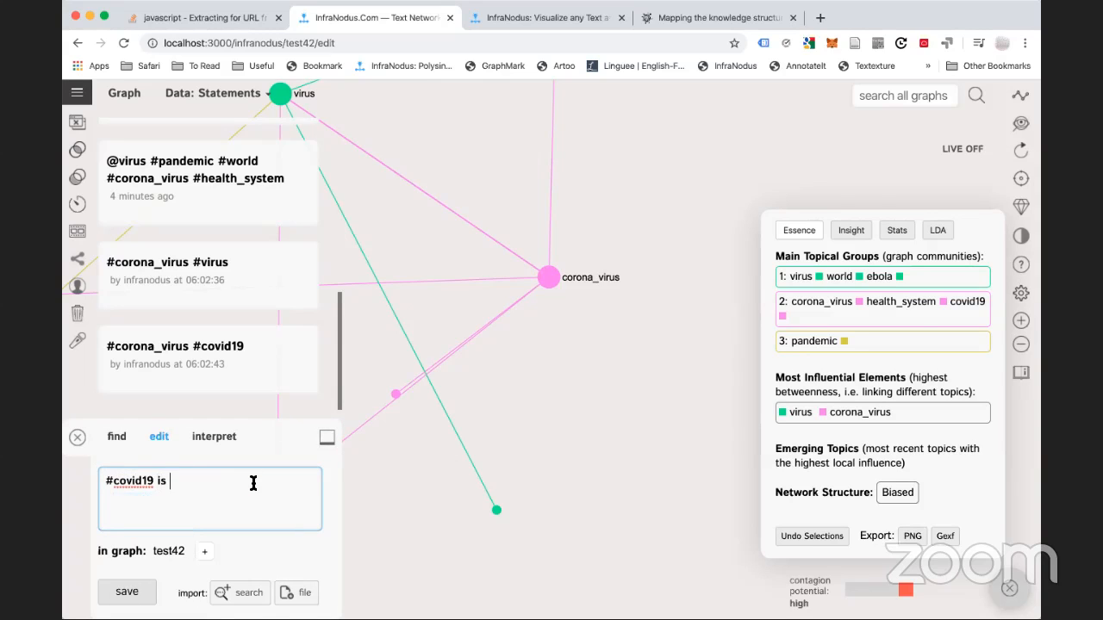
text(another name for #co)
key(Return)
text(or ac)
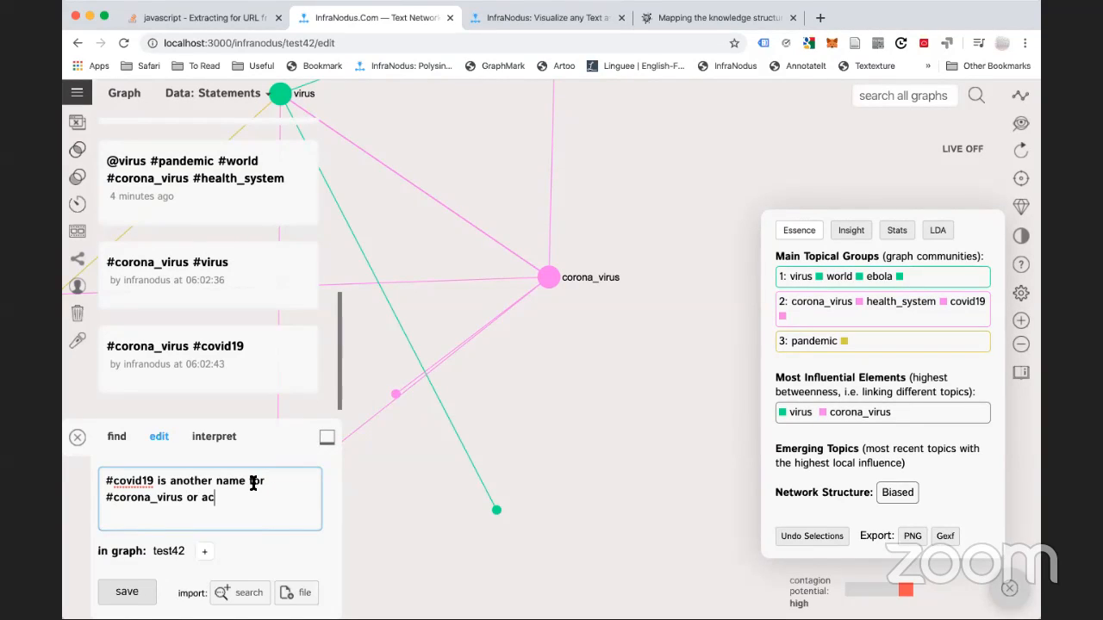
text(tually it's even the)
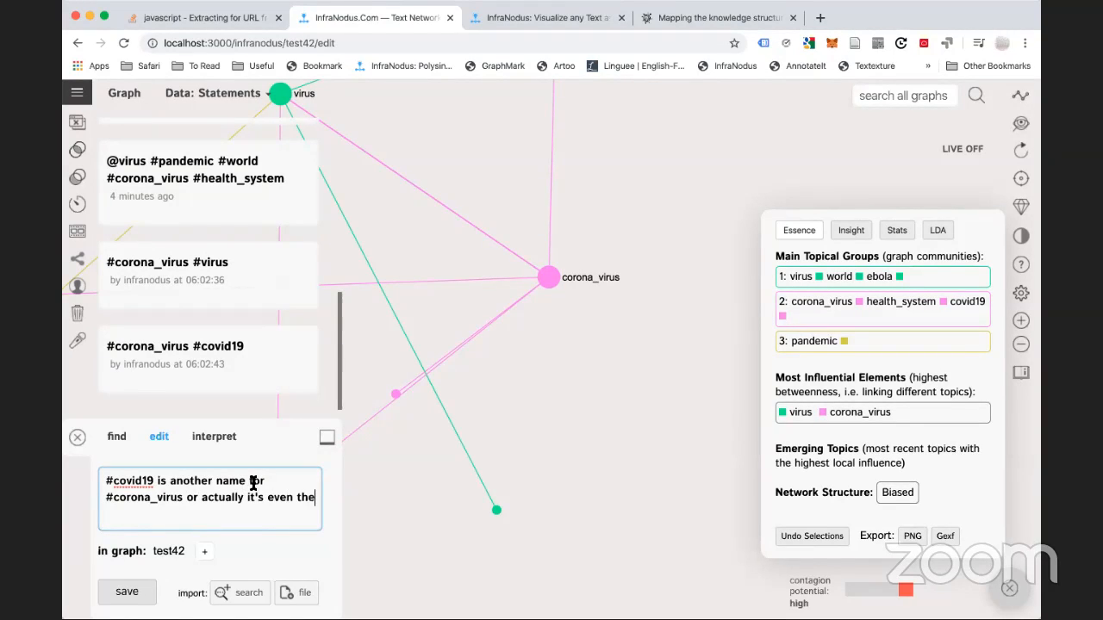
text( name of the diseas)
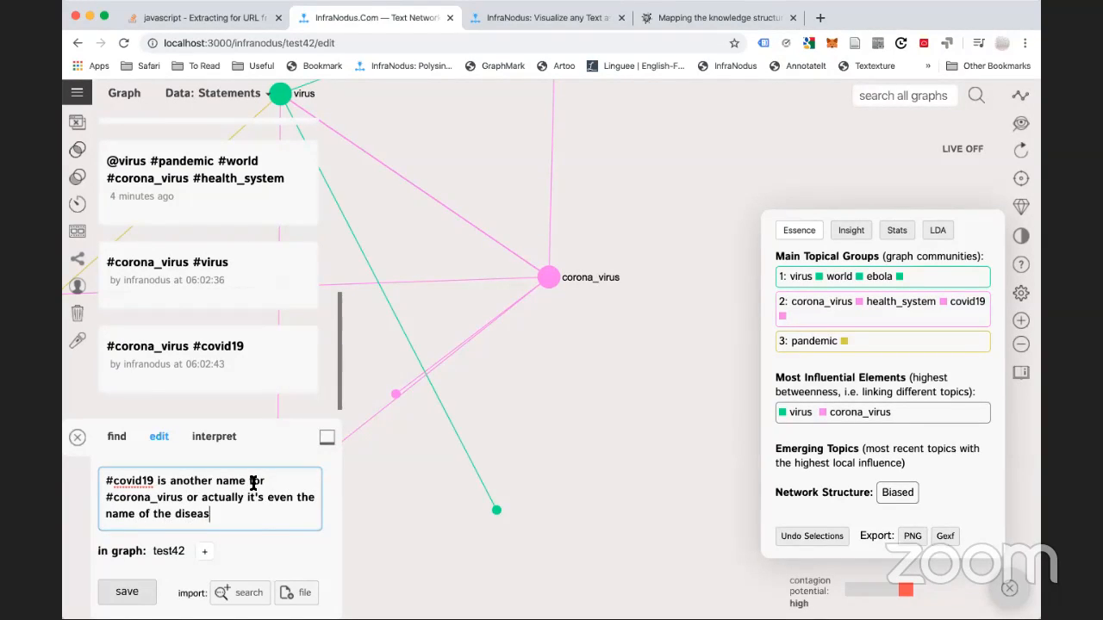
text(e that happens a)
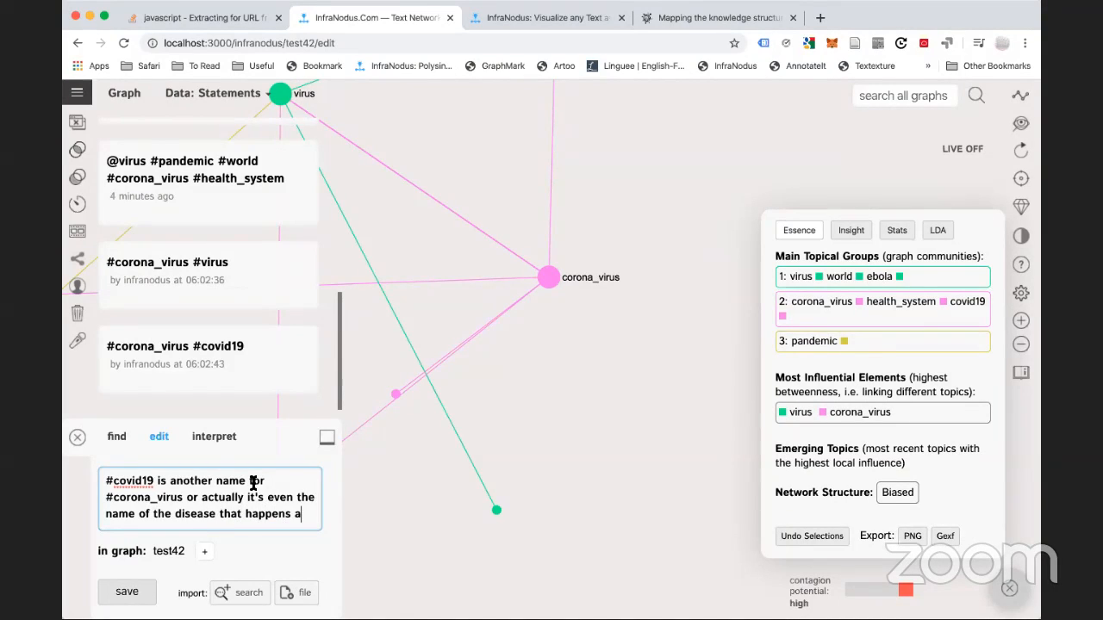
text(s a result of )
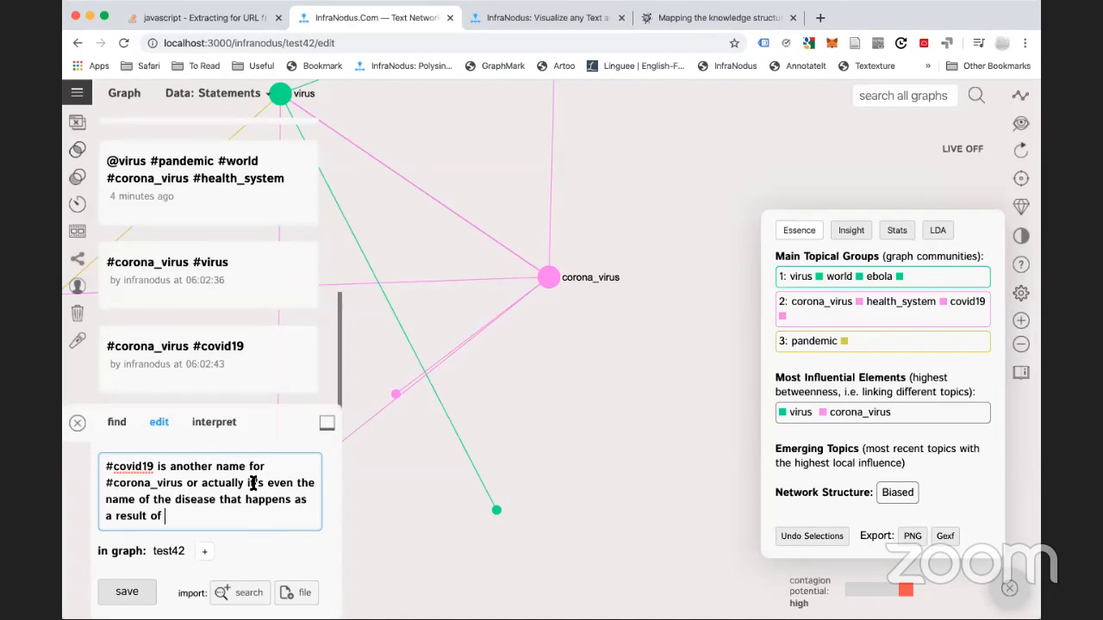
text(being infected)
click(126, 593)
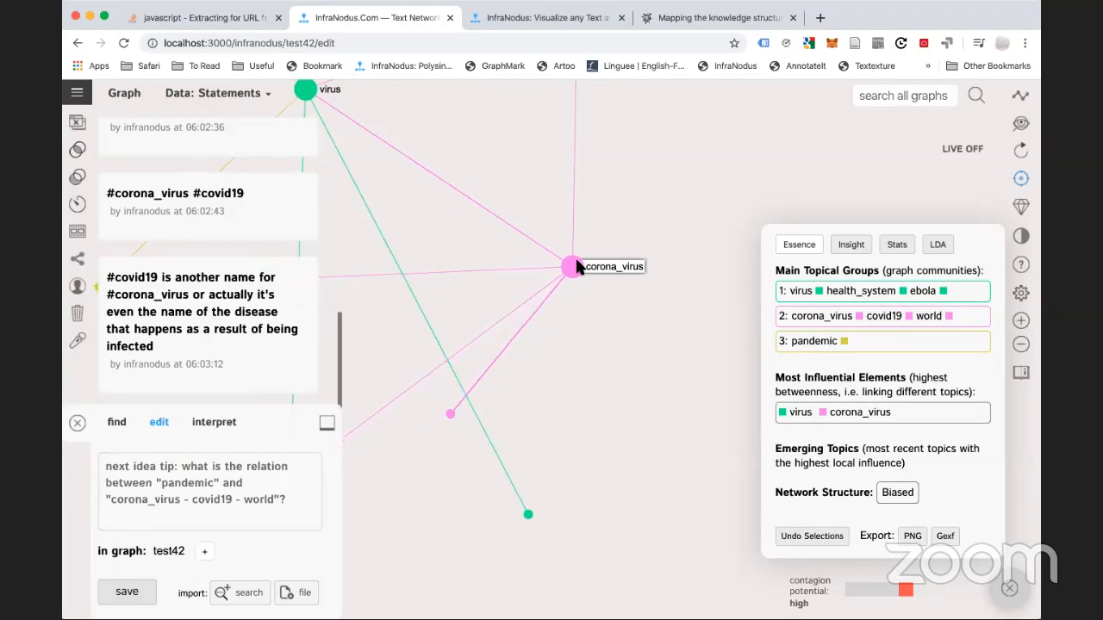
click(572, 268)
click(452, 416)
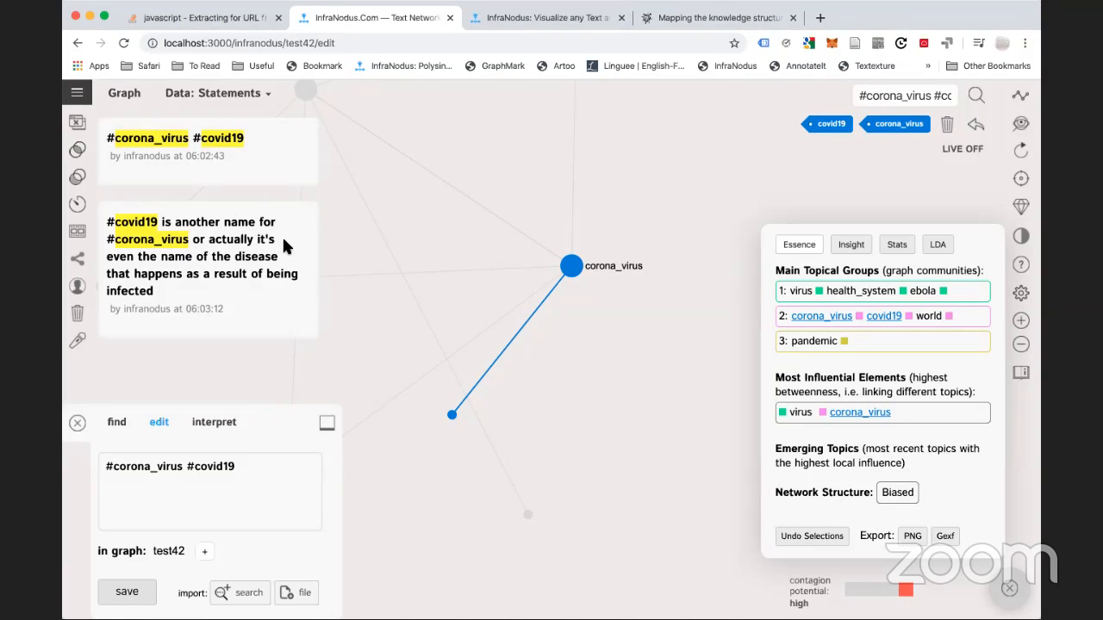
click(976, 127)
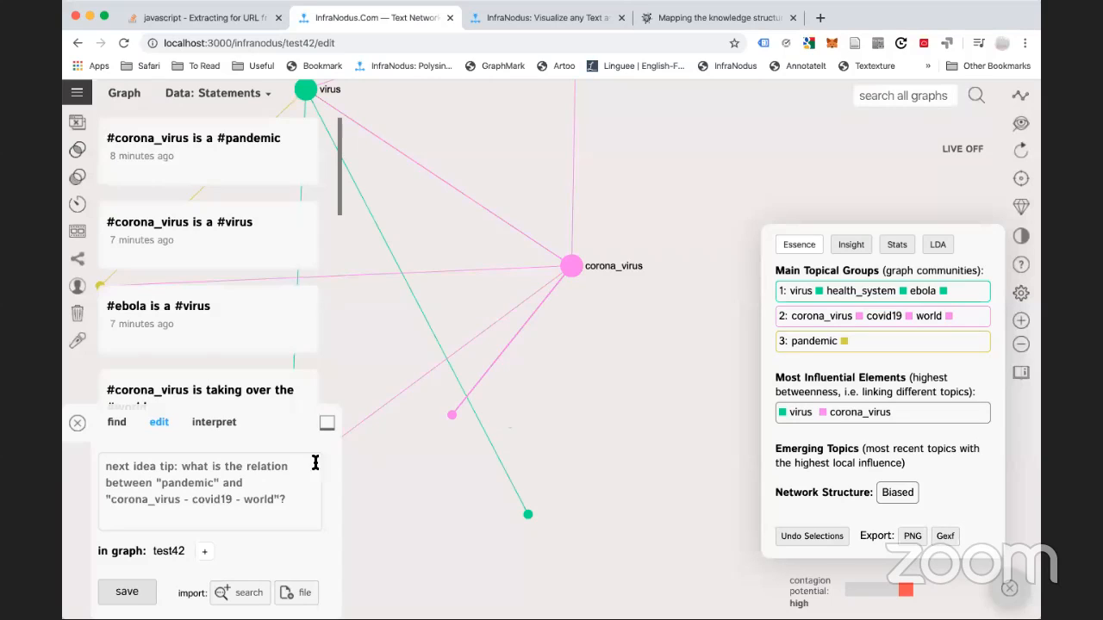
Add the statement 'apples and oranges are fruits'
click(193, 473)
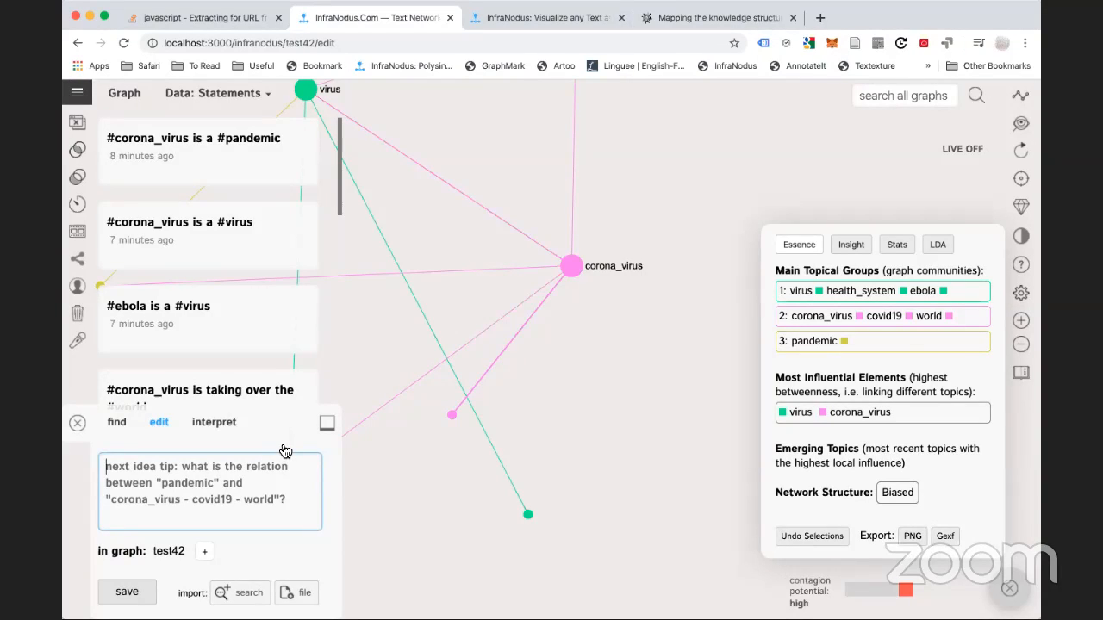
text(apples )
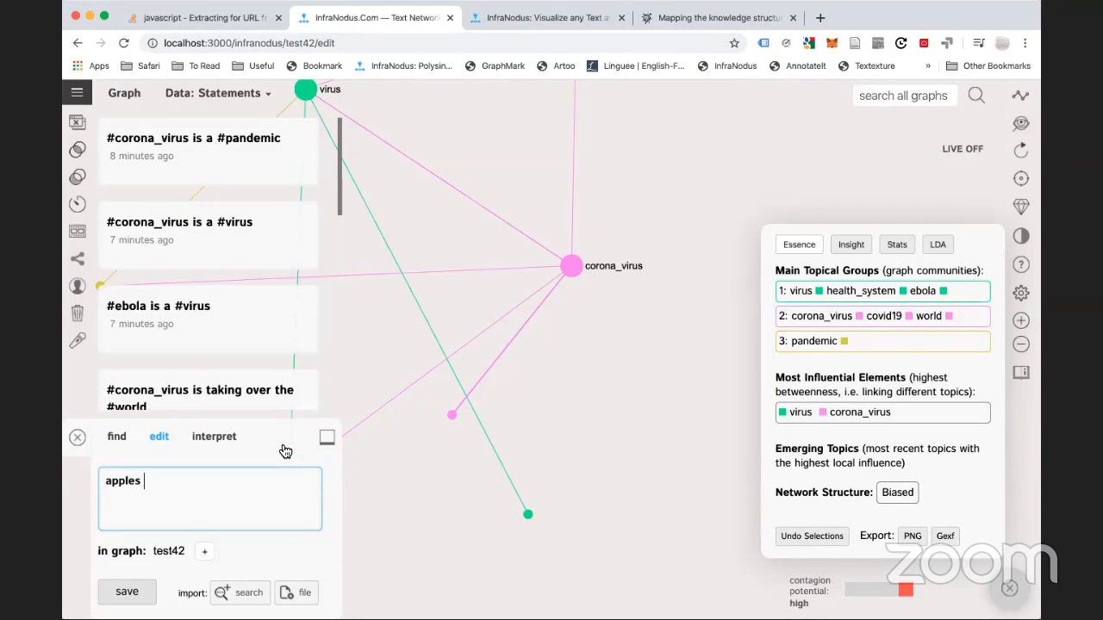
text(and oranges are fruits)
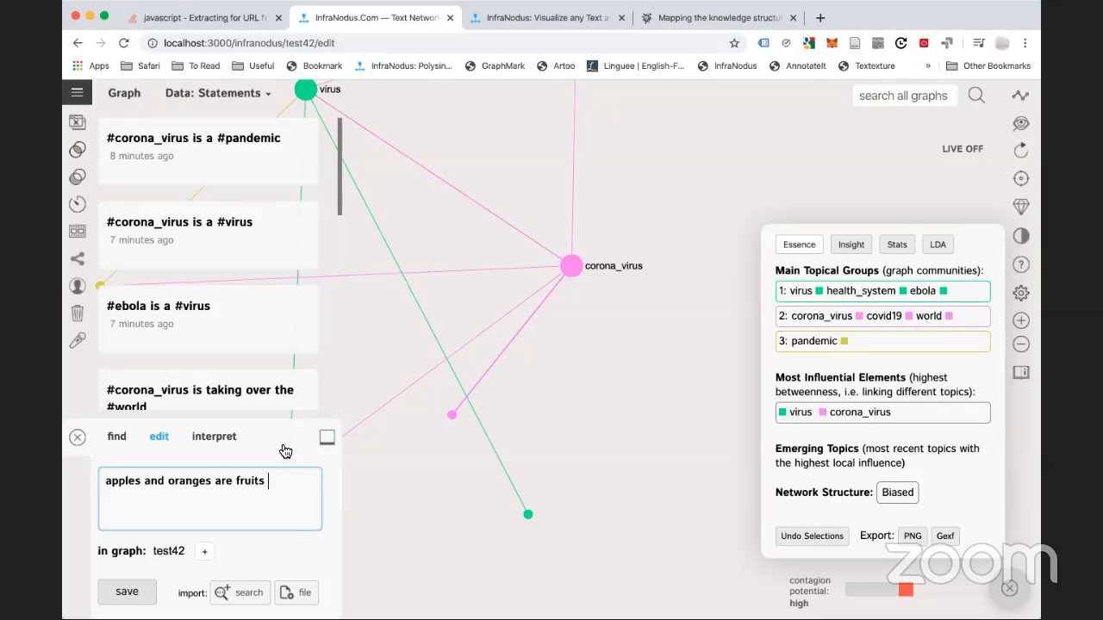
key(Return)
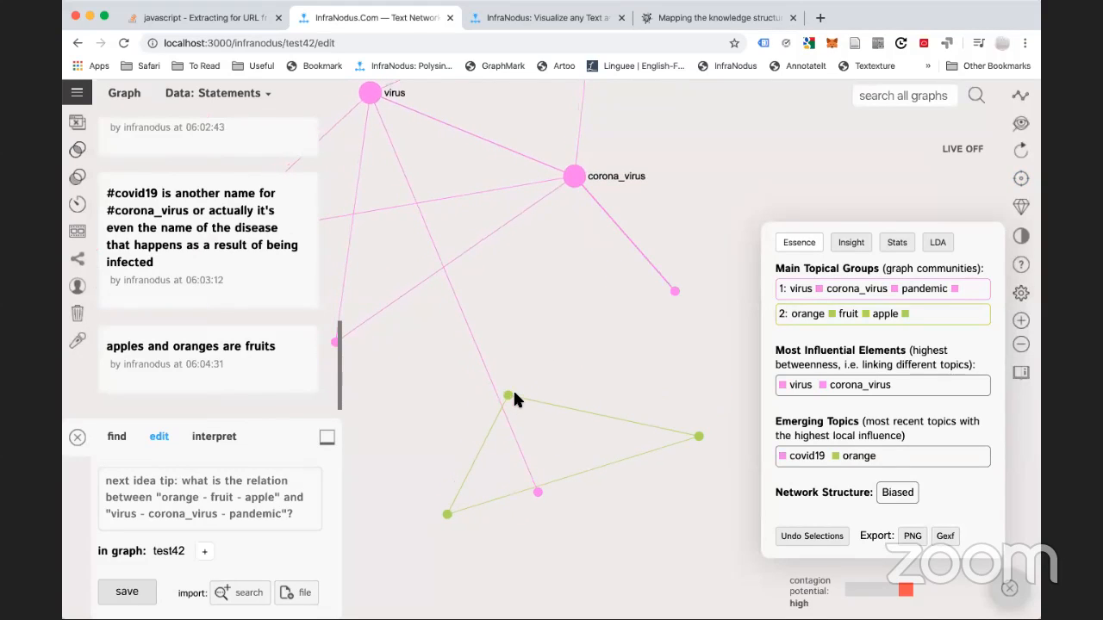
Add 'papaya is also a fruit that grows in the tropical islands like bali for example'
click(140, 500)
text(pap)
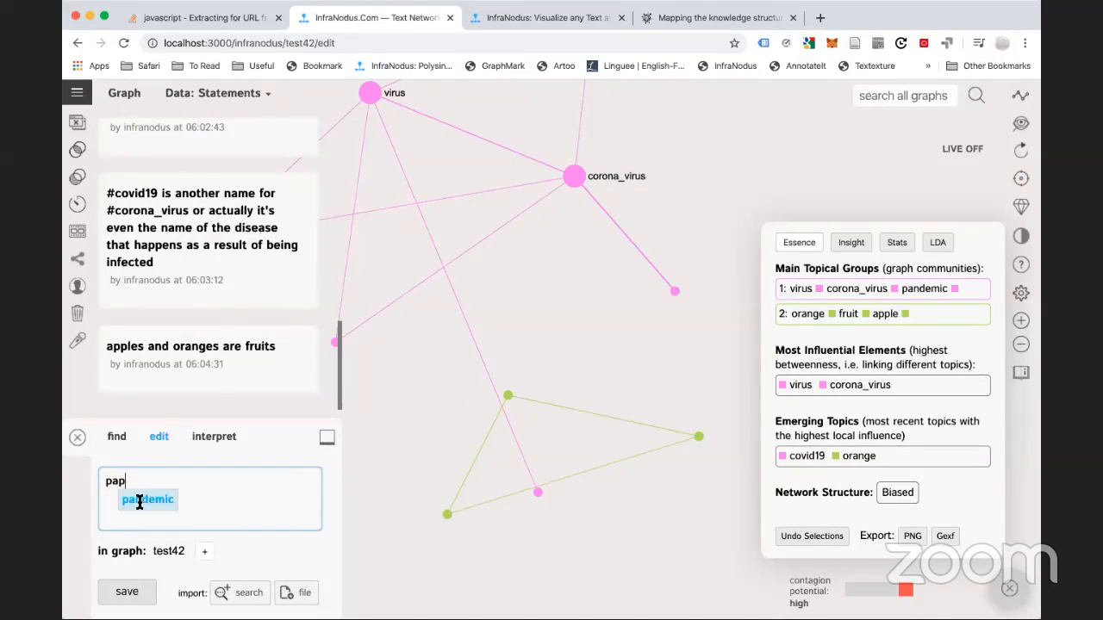
text(aya is also a fr)
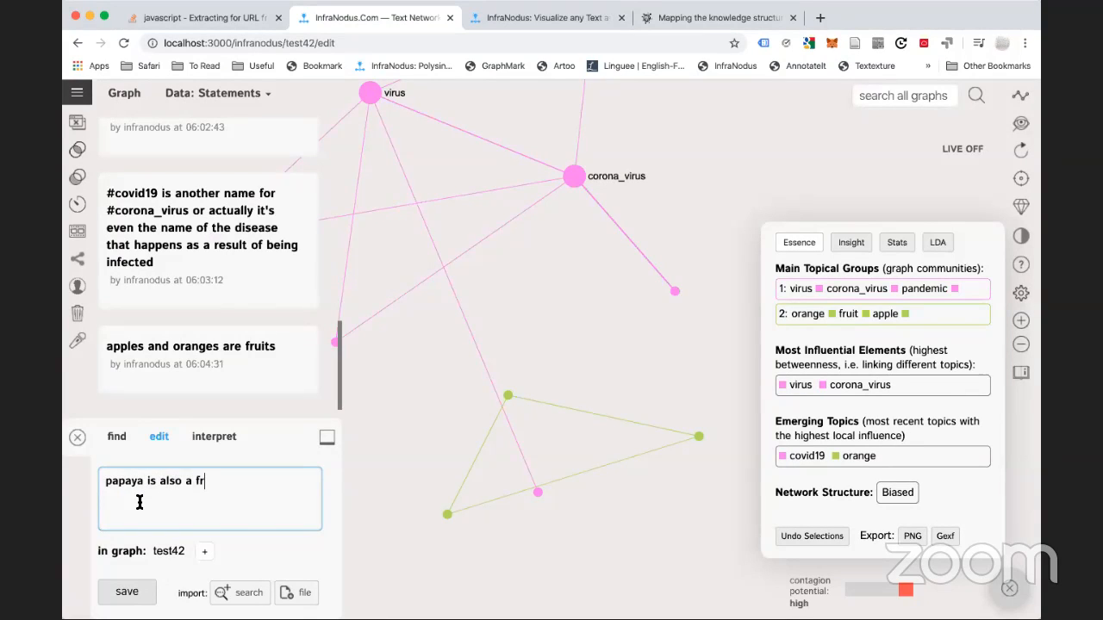
text(uit that grows in th)
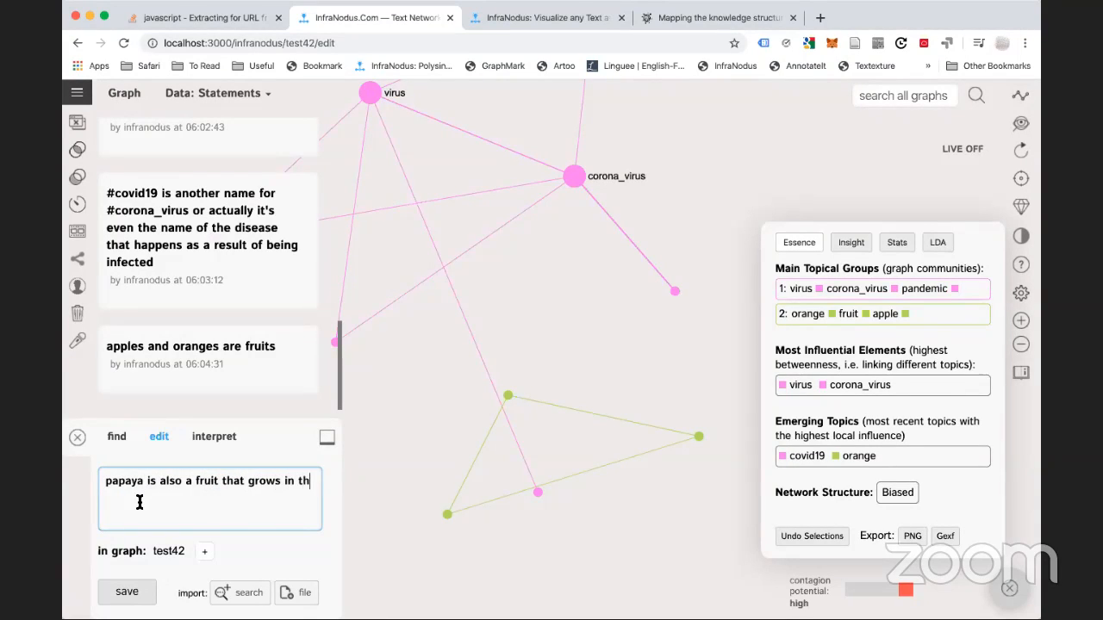
text(e tropical island)
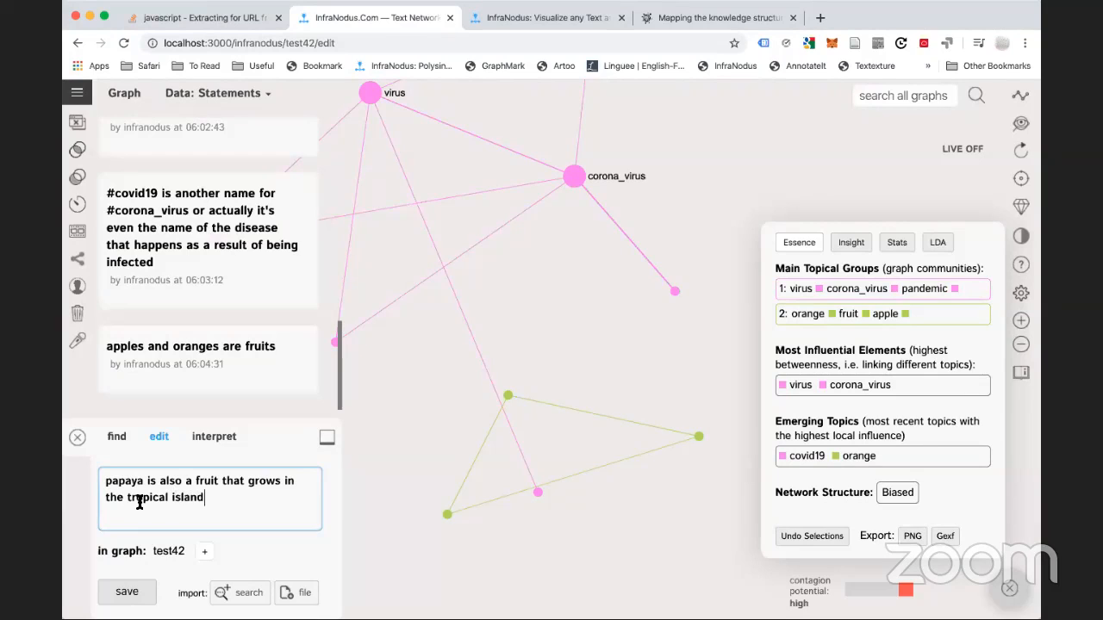
text(s like bali for example)
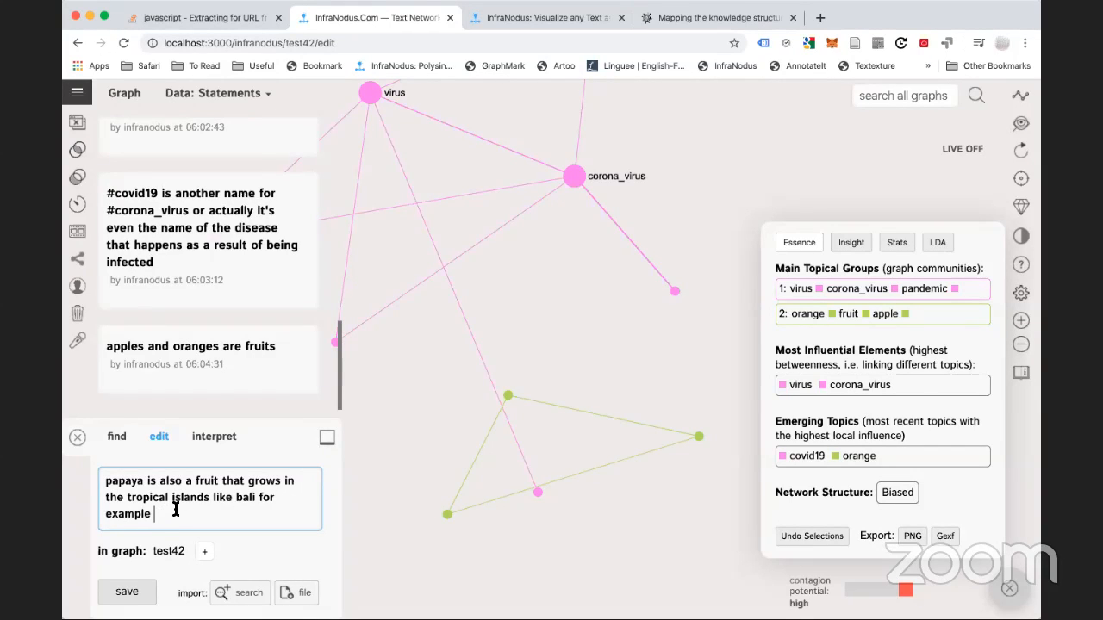
key(Return)
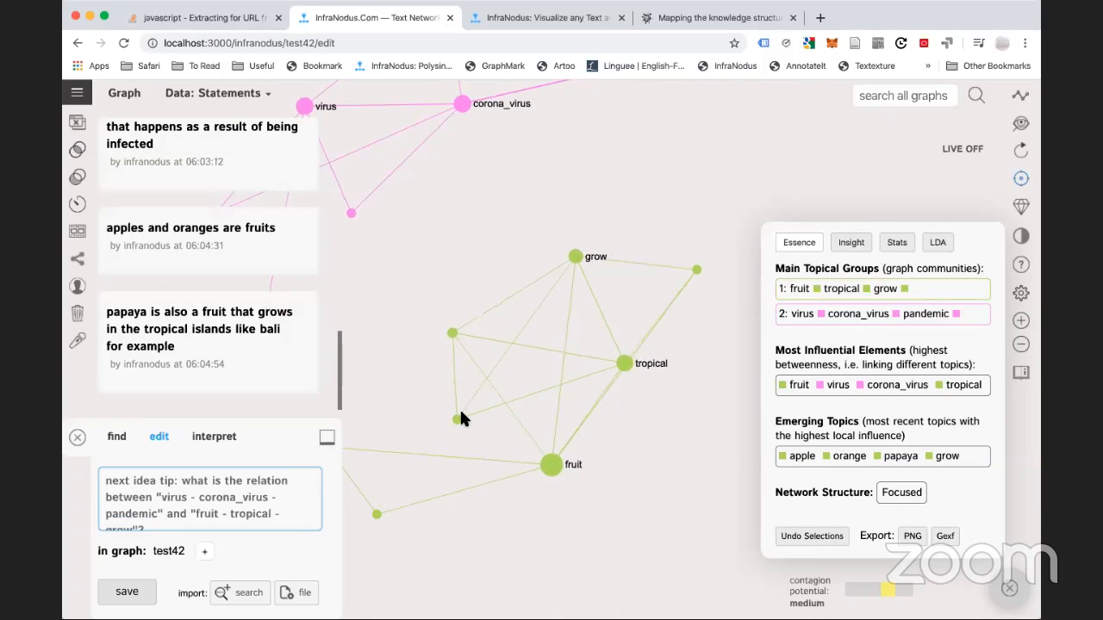
click(453, 413)
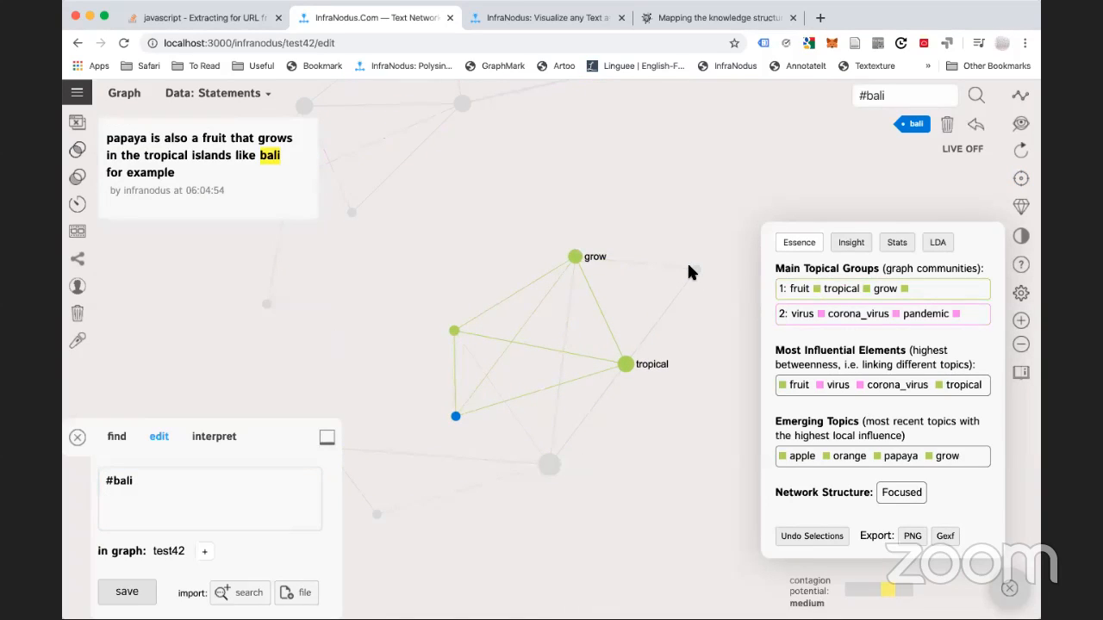
click(451, 416)
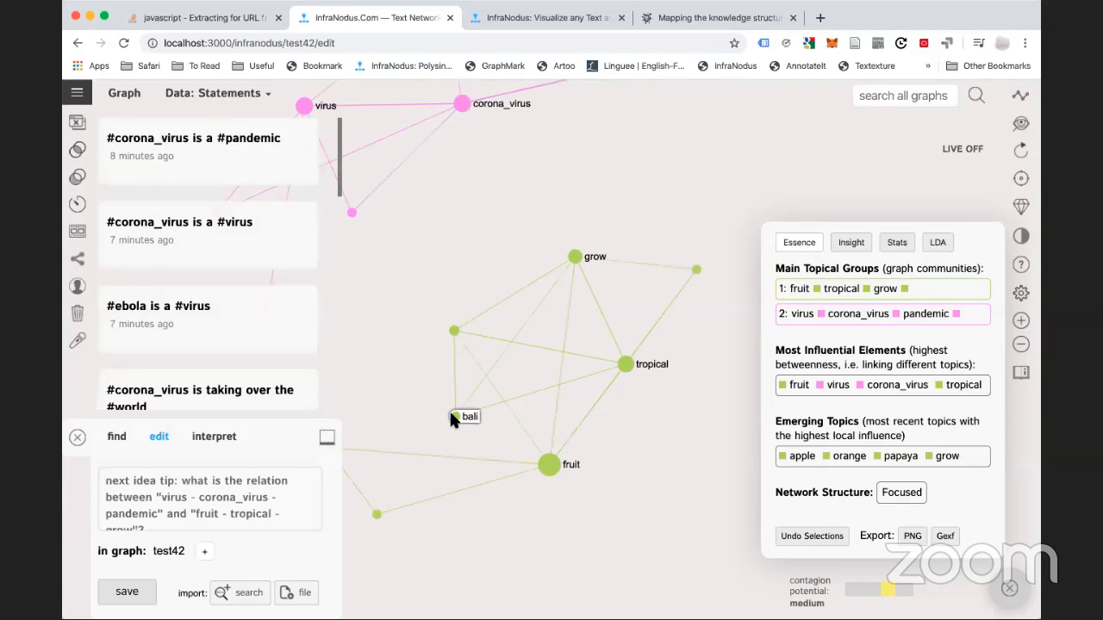
scroll(234, 399, down, 1)
scroll(234, 400, down, 5)
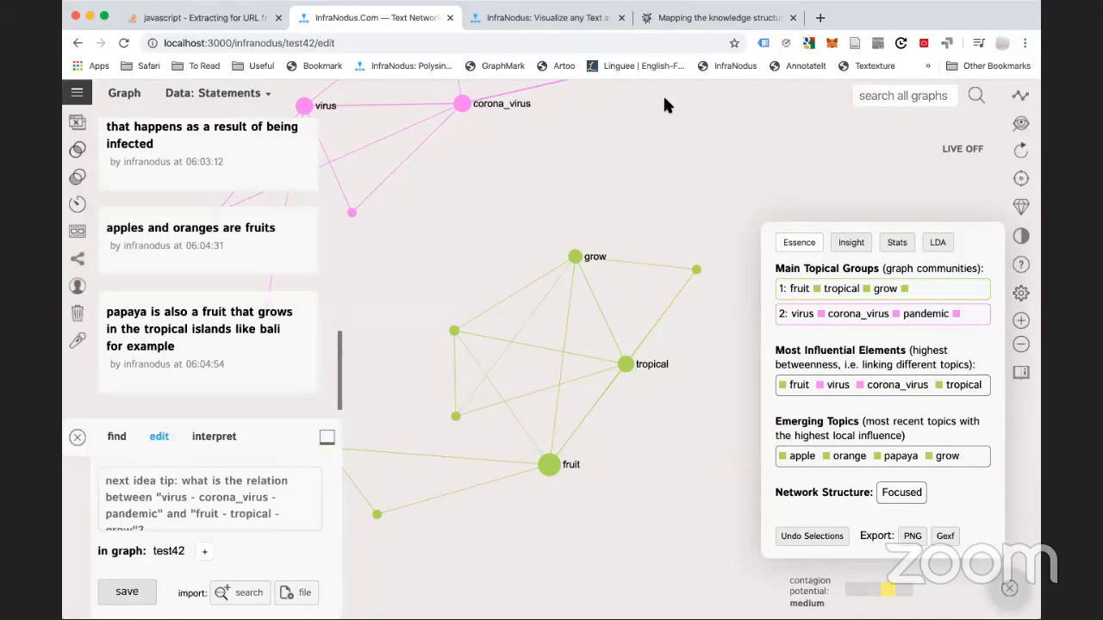
key(super+Tab)
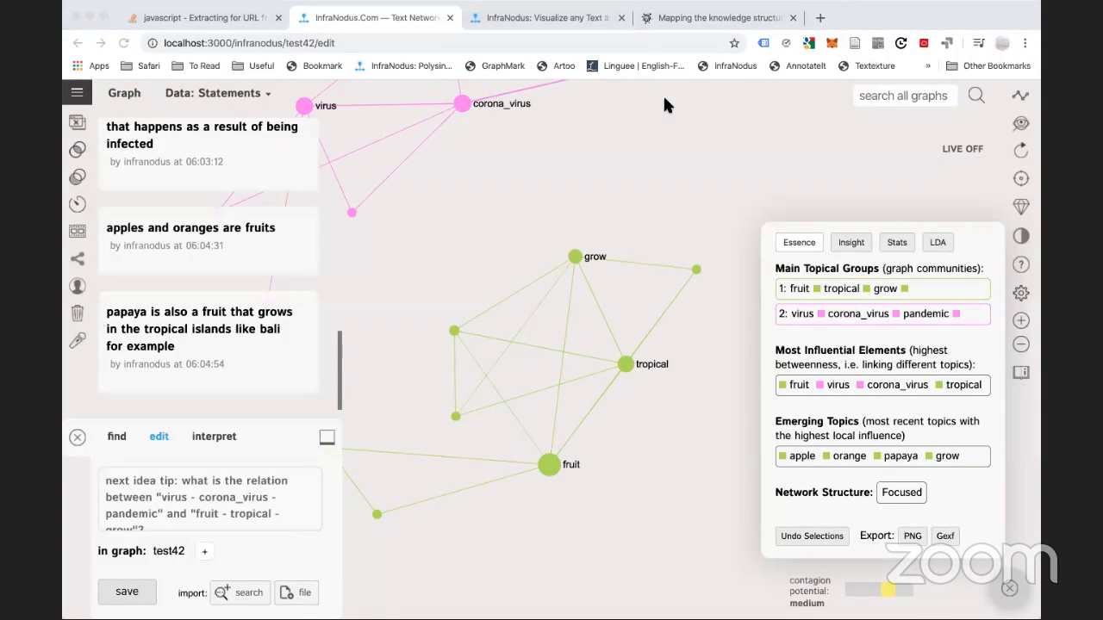
Create a new graph from the apps home 'Add a new text' page using pasted EightOS tension notes
click(431, 235)
click(76, 92)
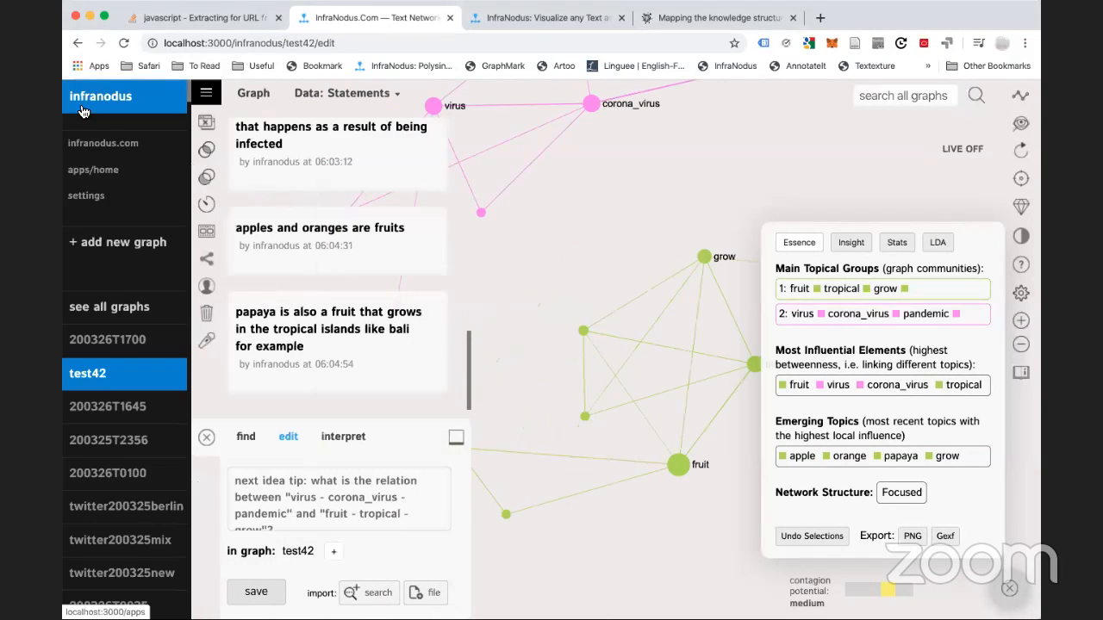
click(97, 175)
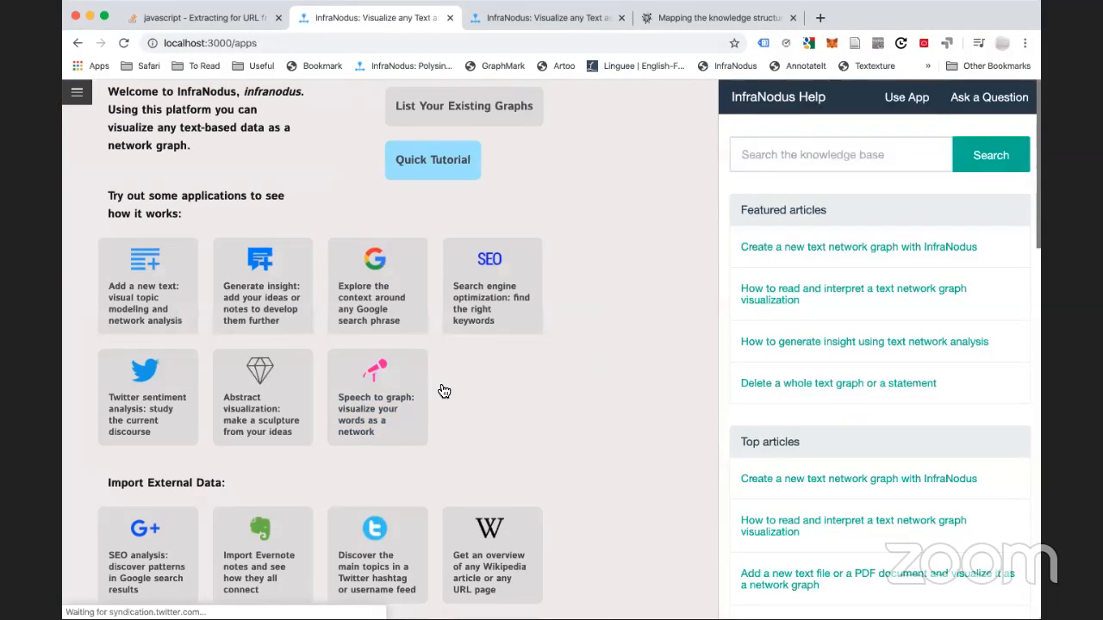
click(149, 295)
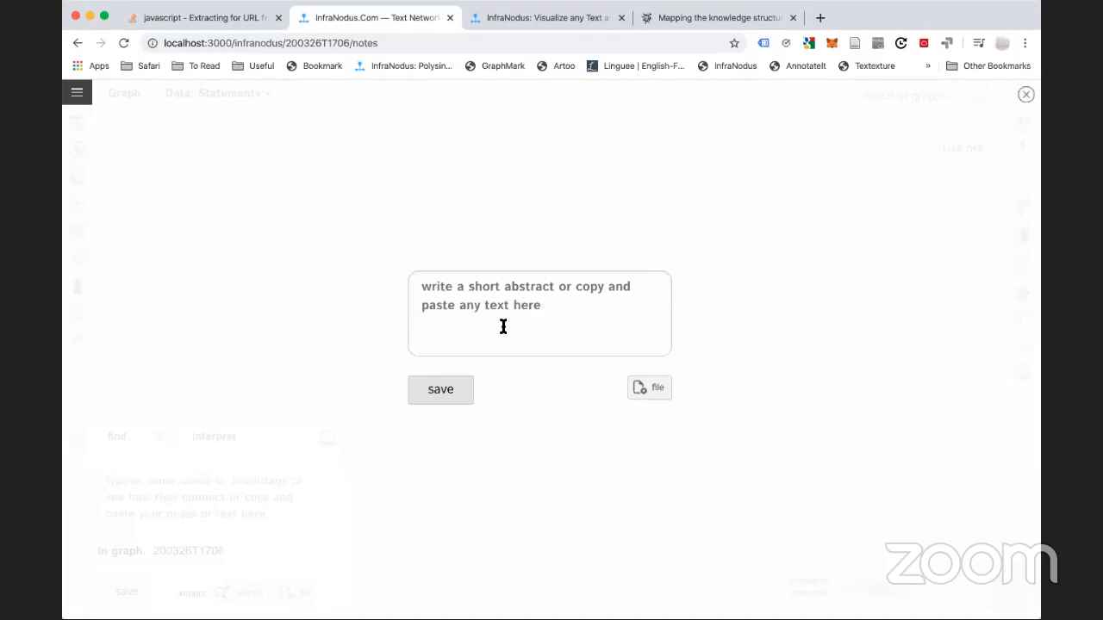
click(503, 320)
key(super+v)
scroll(509, 317, up, 15)
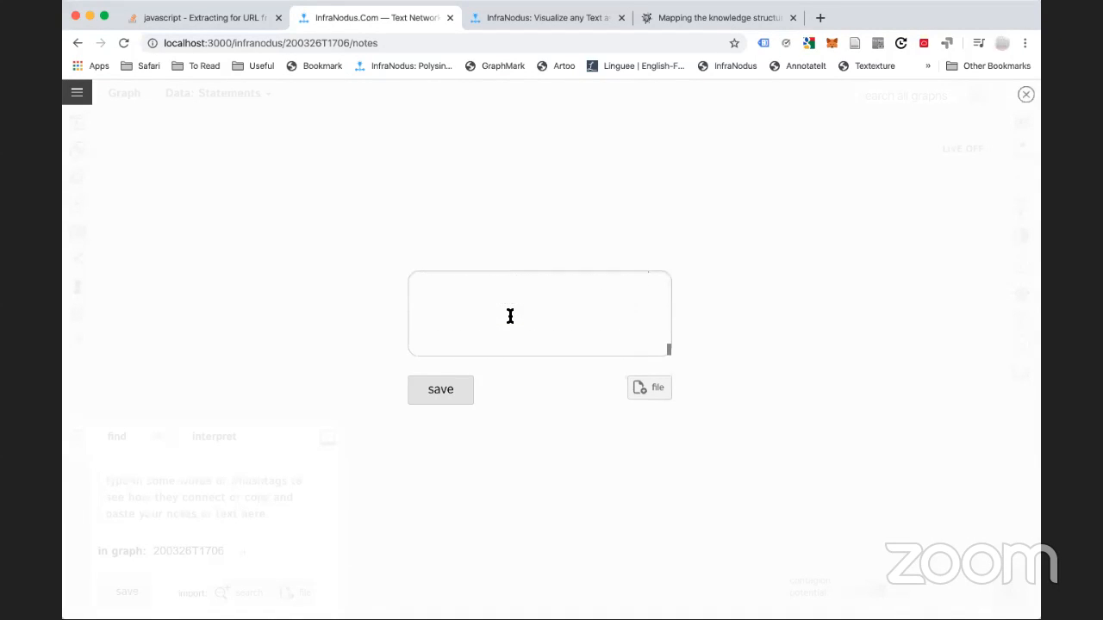
scroll(510, 317, up, 5)
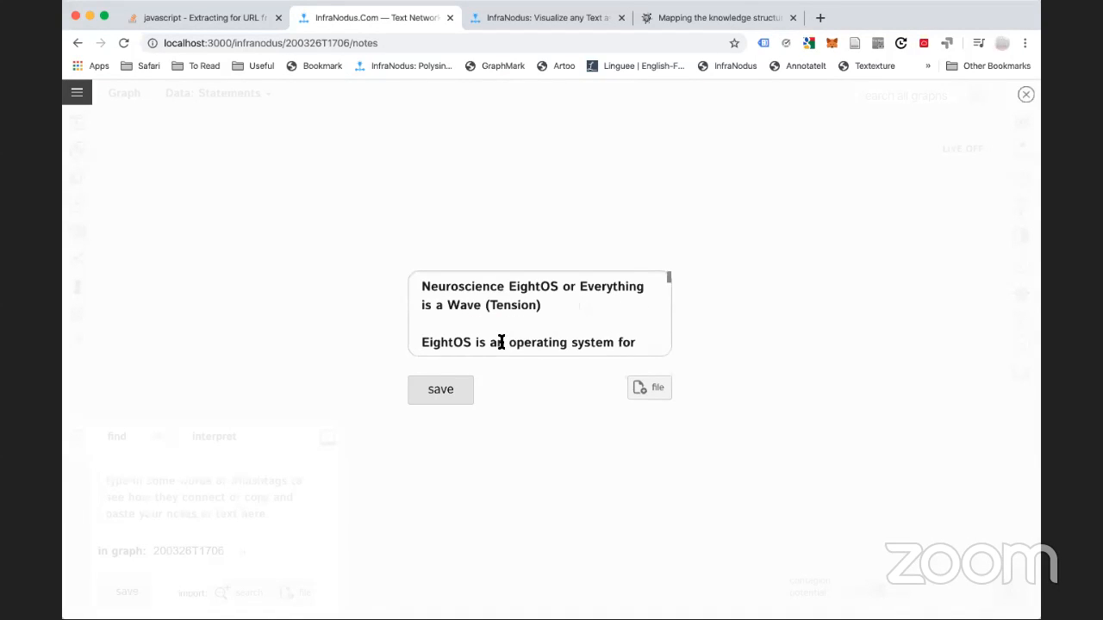
click(437, 403)
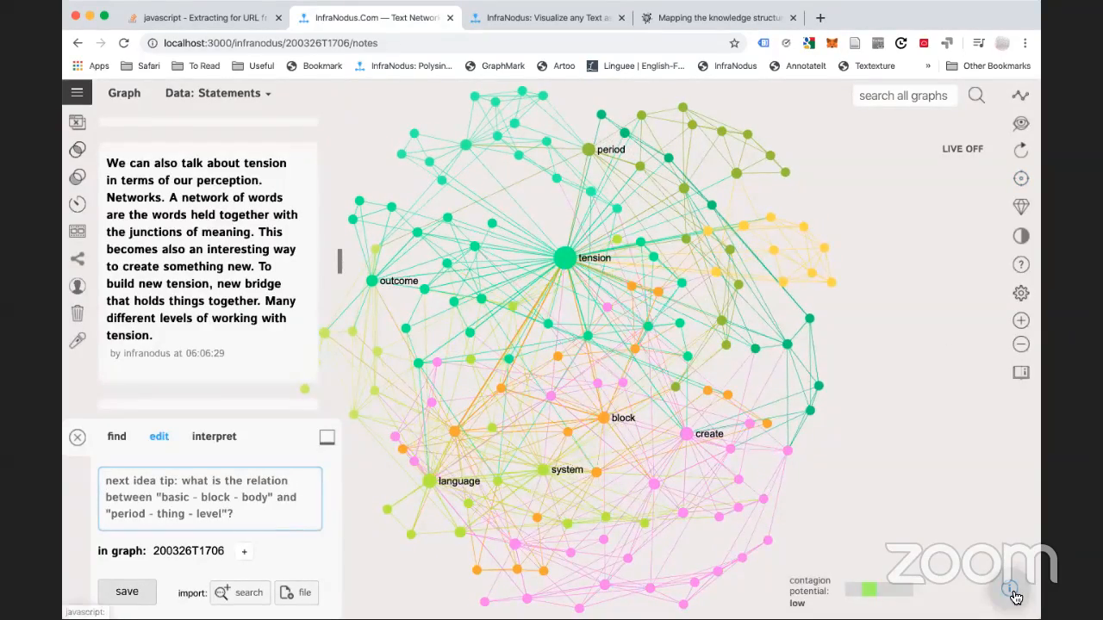
In the analytics panel, inspect the tension node and the create/procedure/action topic group
click(1012, 592)
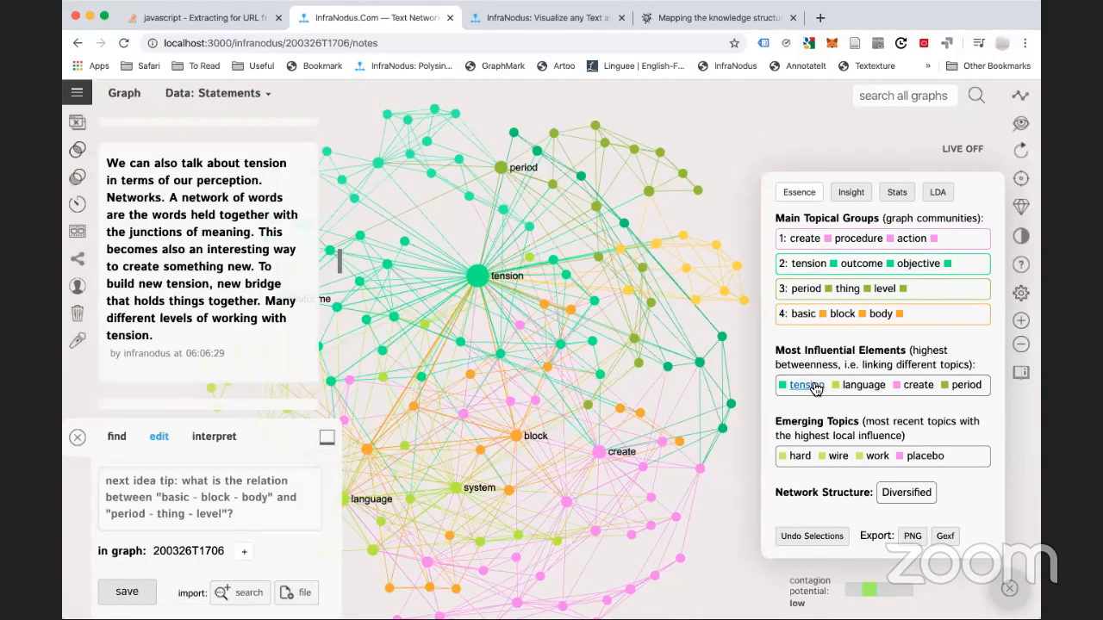
click(474, 277)
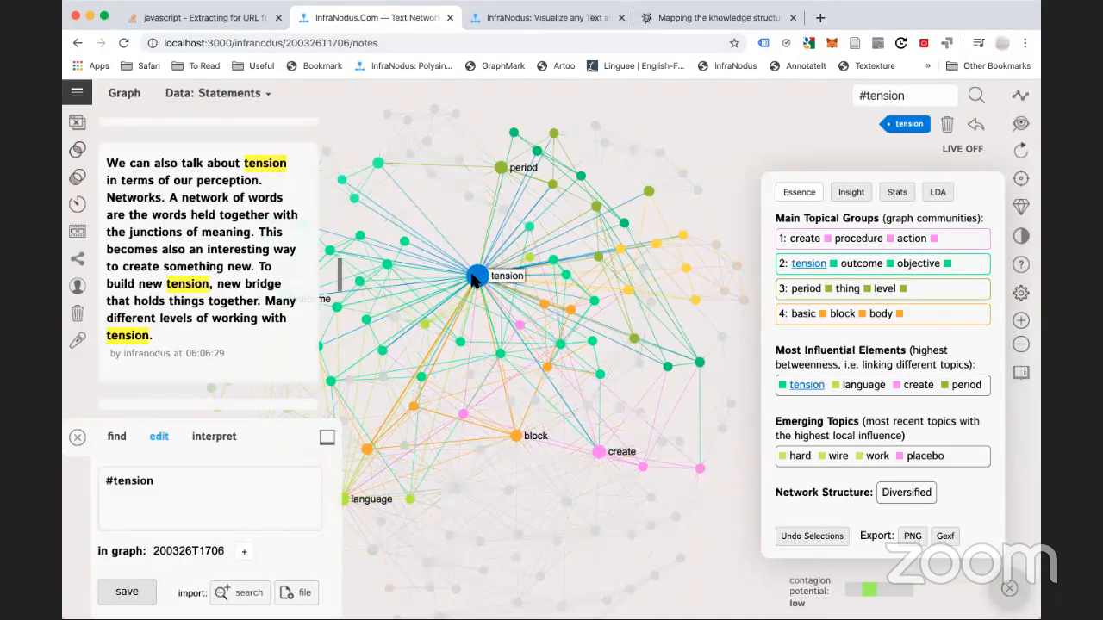
click(500, 433)
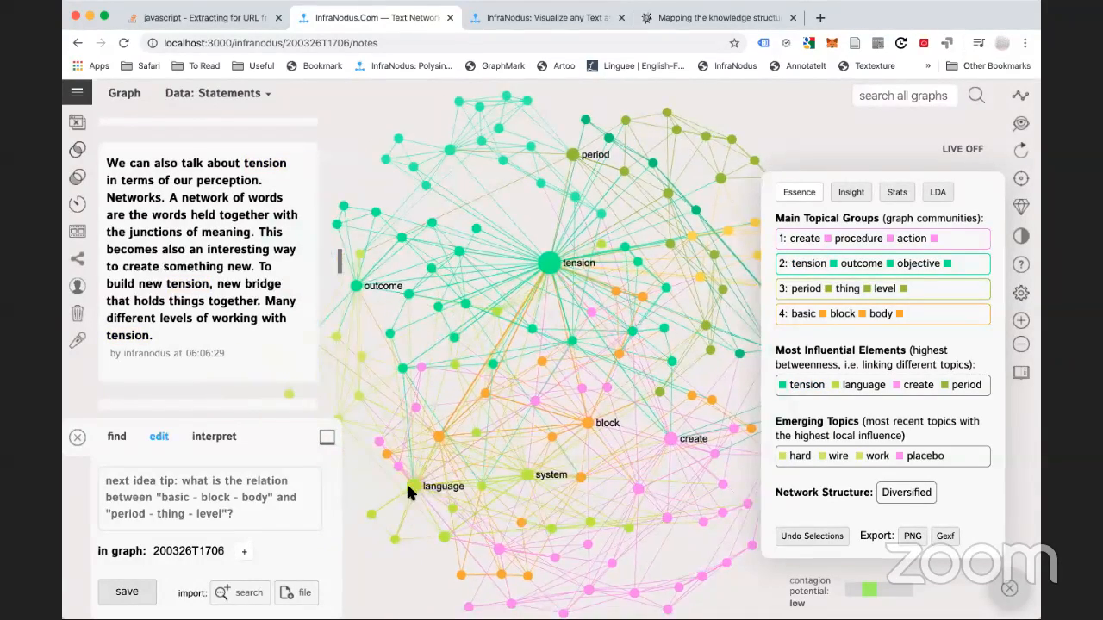
click(949, 247)
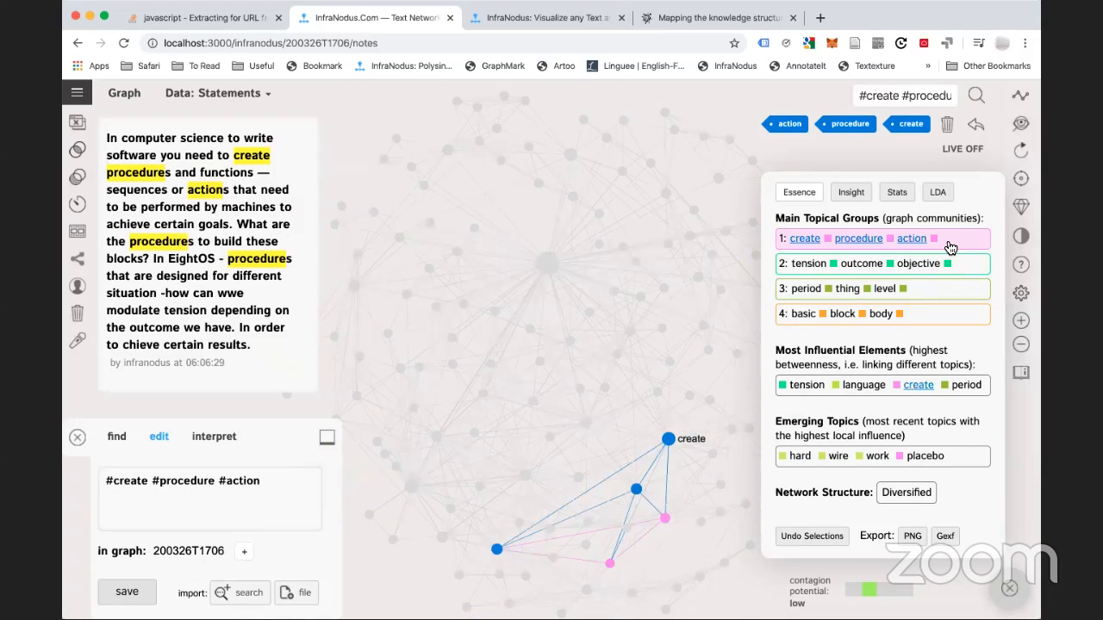
click(949, 247)
click(948, 246)
click(945, 248)
Inspect the tension/outcome/objective, period/thing/level and basic/block/body groups, then show structural gap insights
click(958, 277)
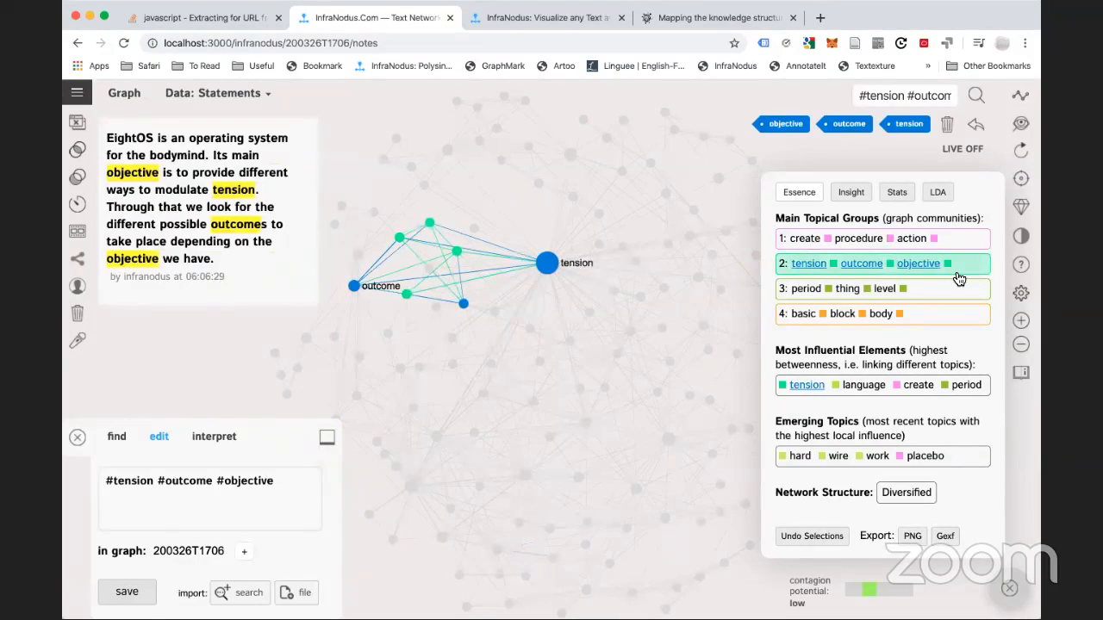
click(956, 276)
click(960, 299)
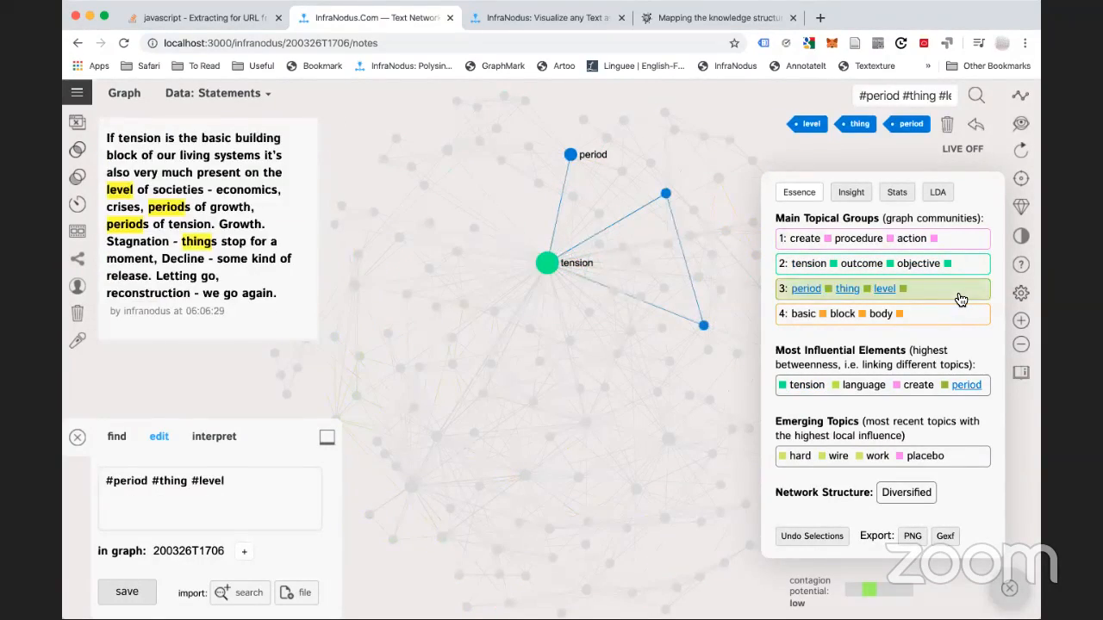
click(960, 299)
click(939, 319)
click(939, 320)
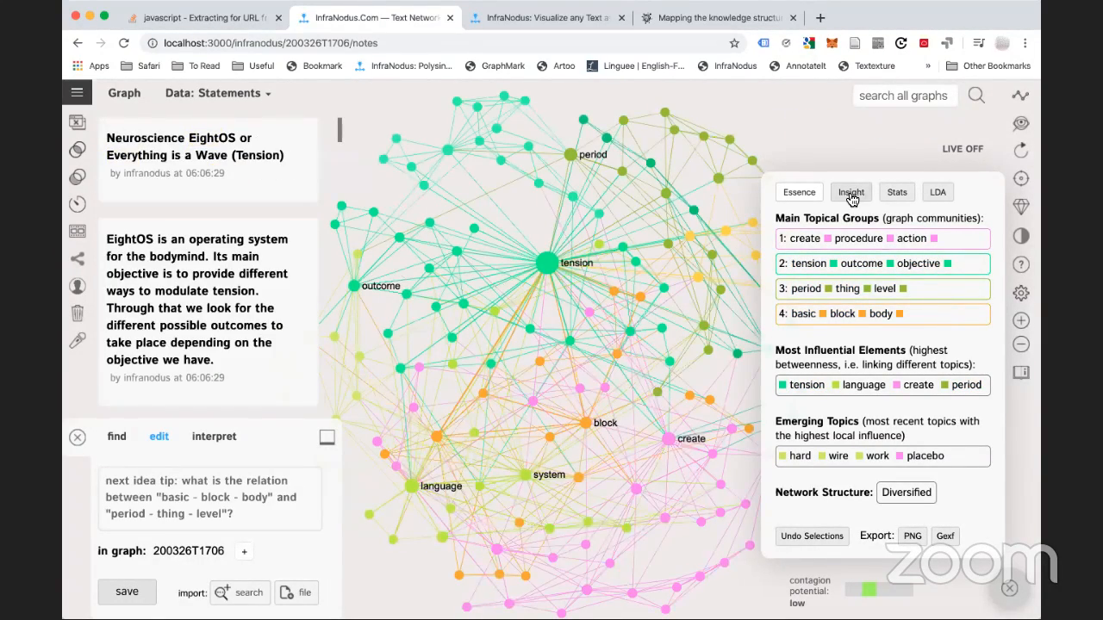
click(850, 192)
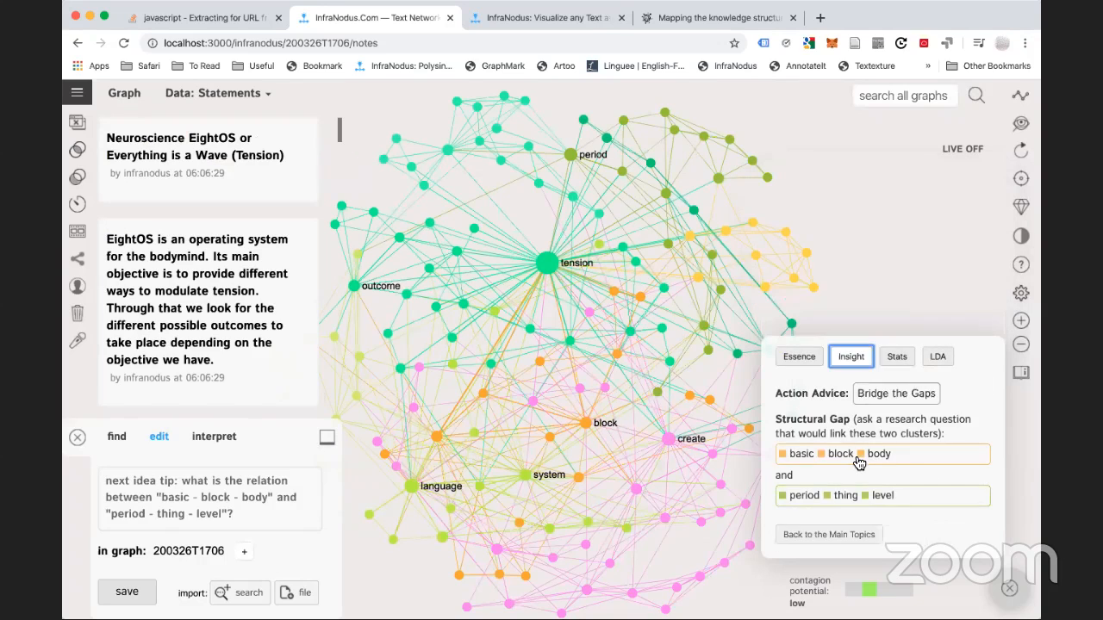
click(925, 459)
click(926, 459)
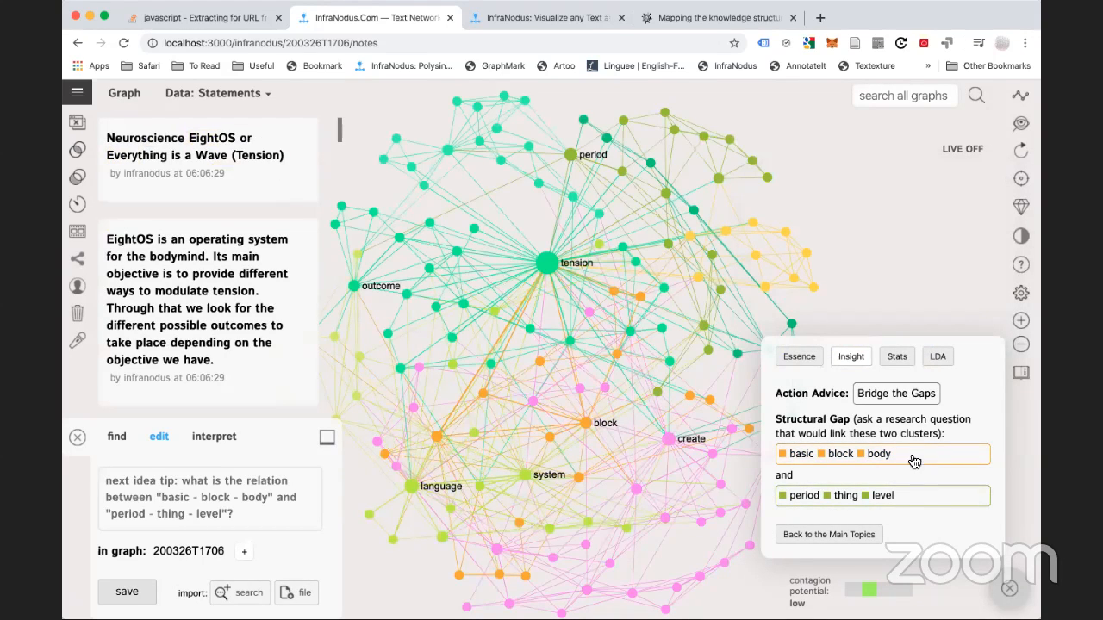
mouse_move(215, 93)
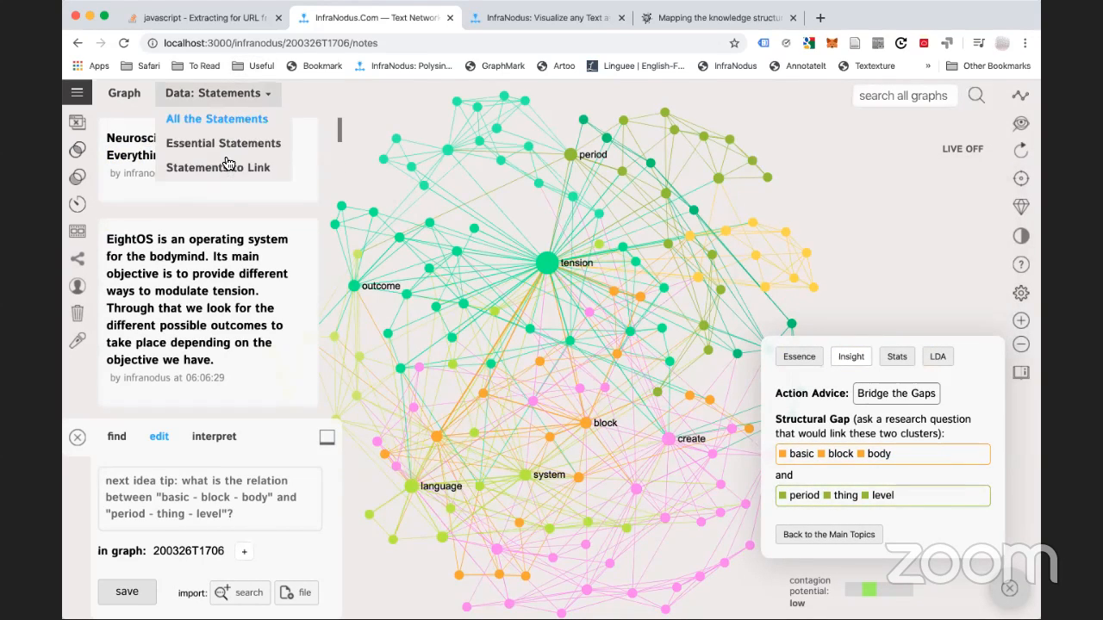
click(226, 167)
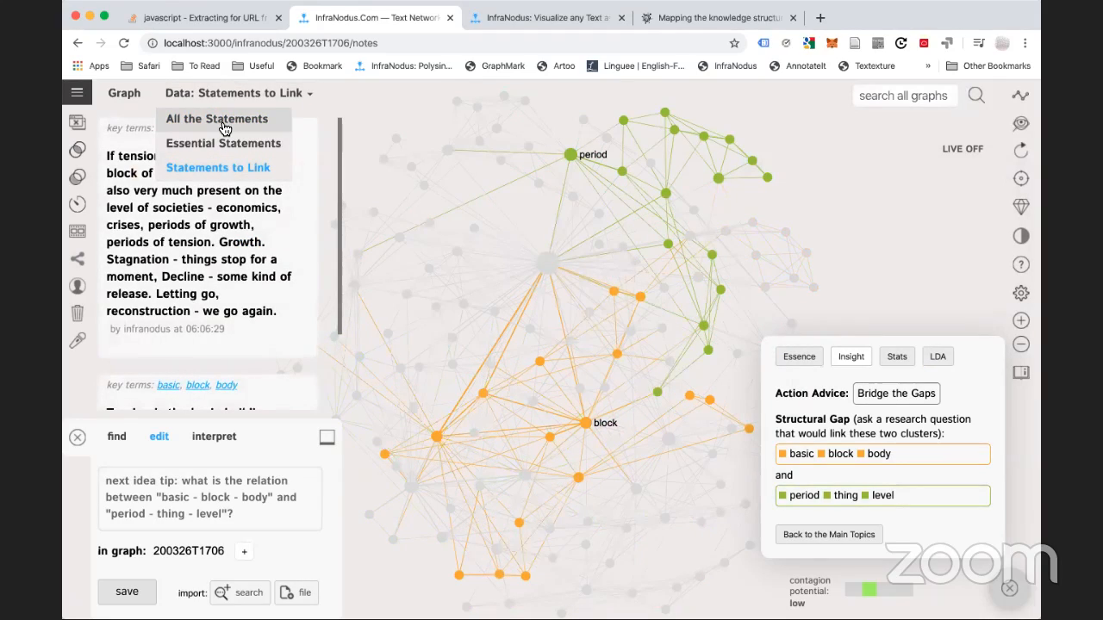
click(227, 119)
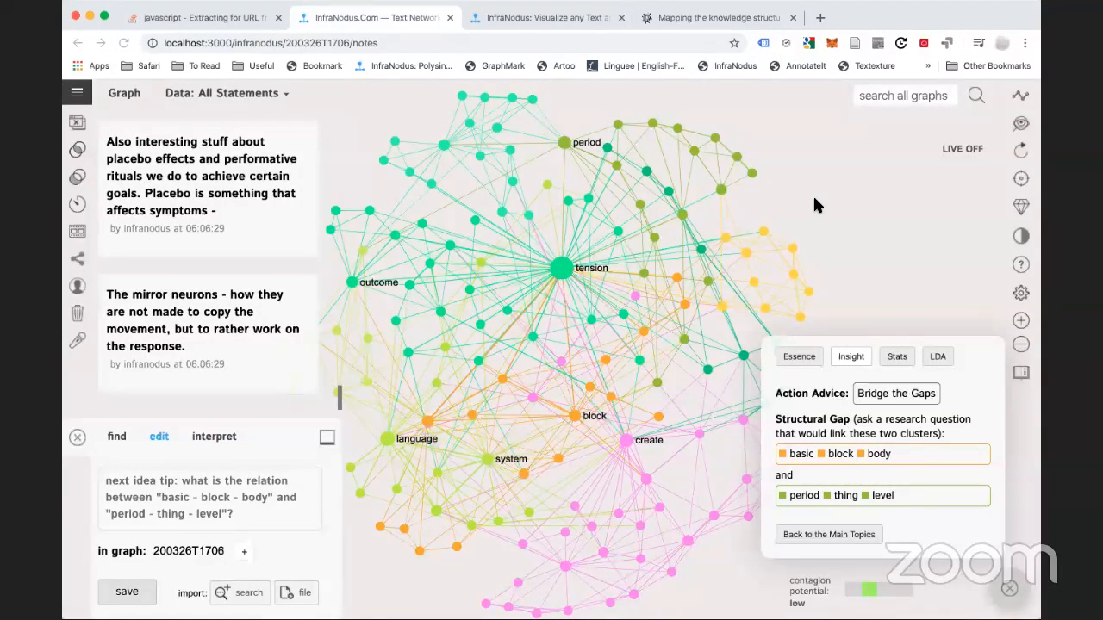
Go from the EightOS graph to the apps/home page through the navigation menu
click(316, 105)
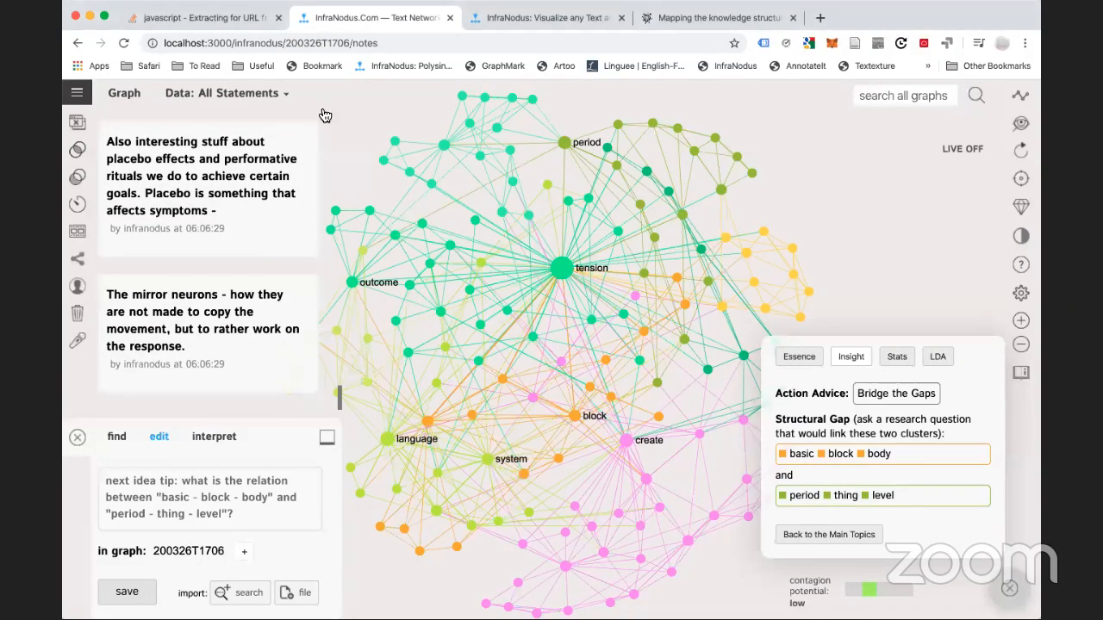
click(77, 92)
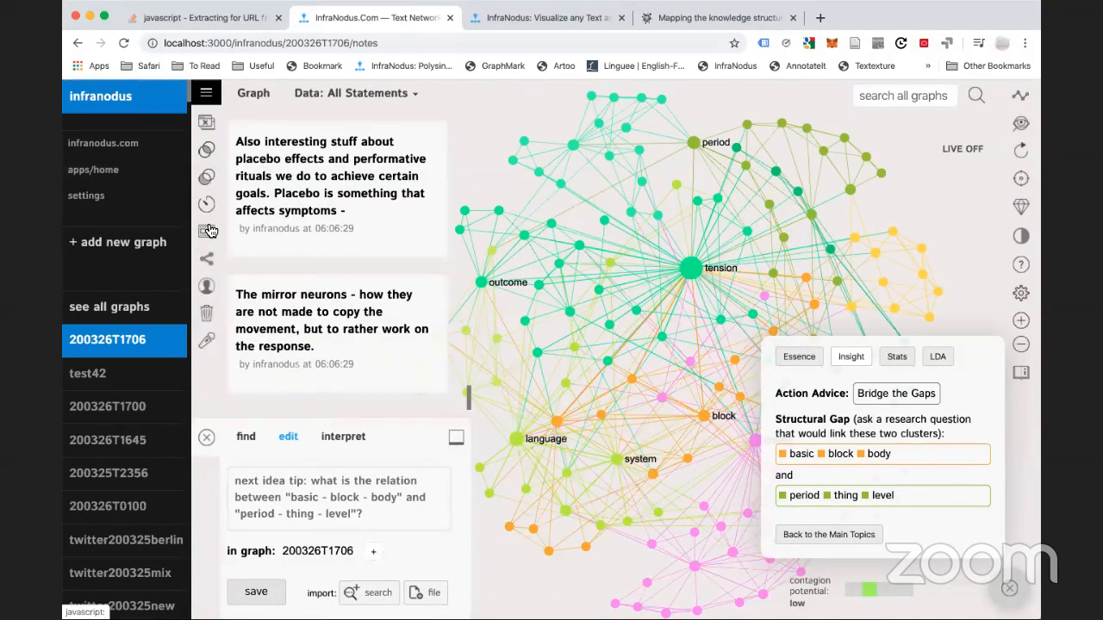
click(102, 171)
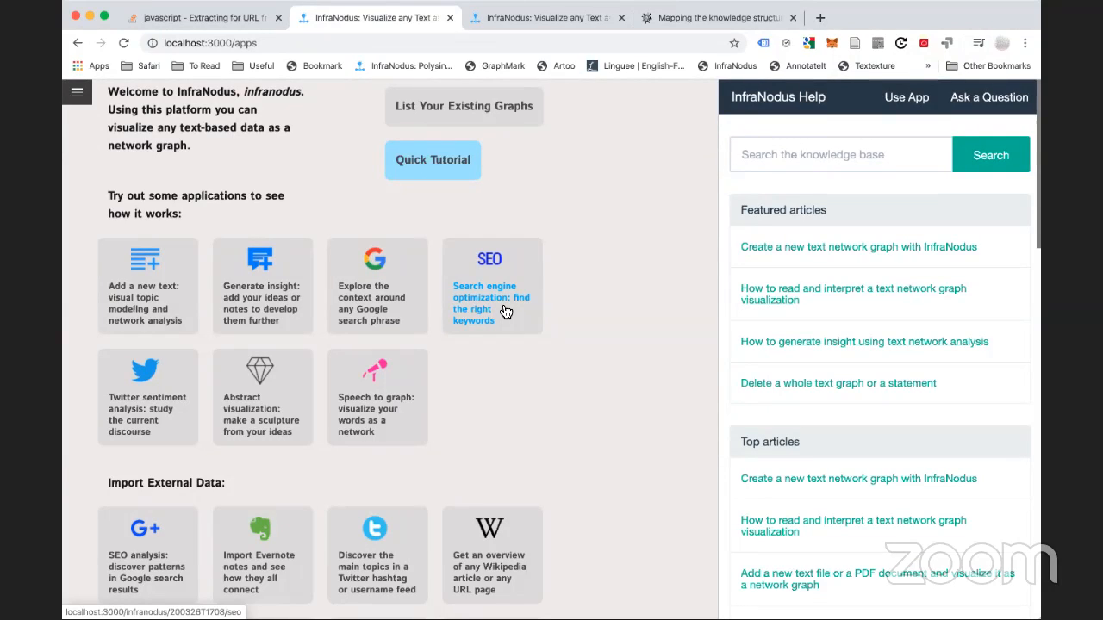
Try a search-results graph for 'business systems', then go back after the connection failure
click(506, 312)
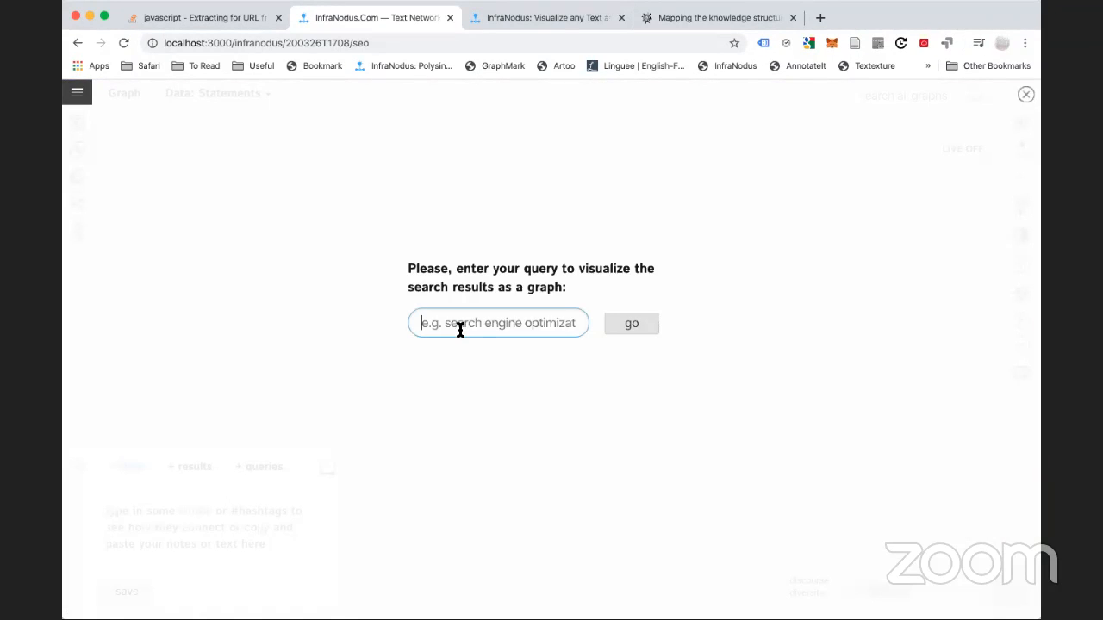
text(business )
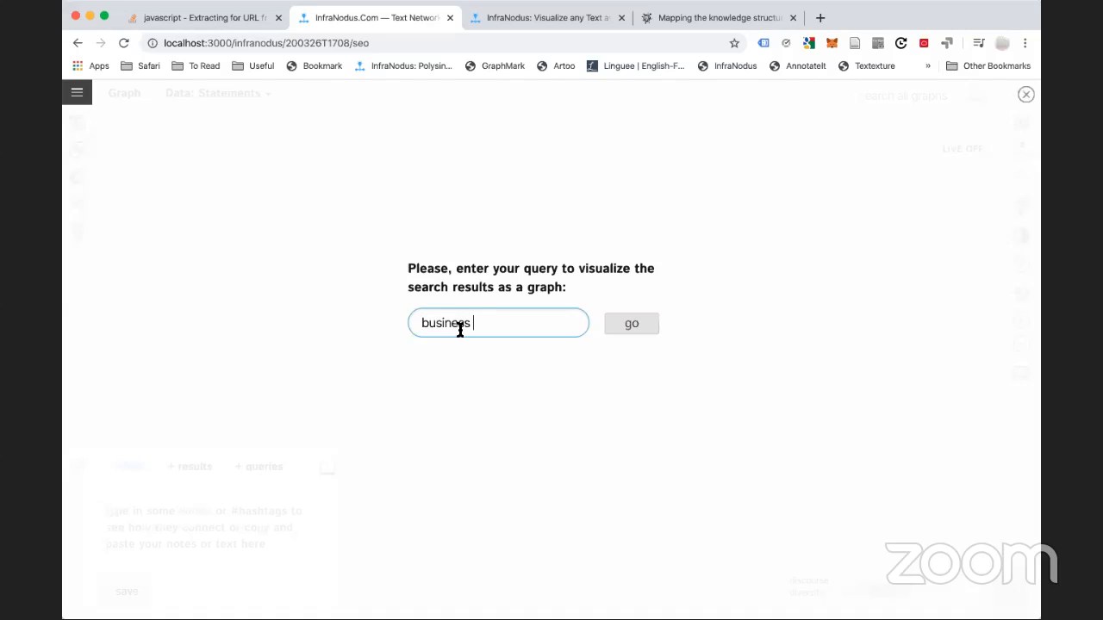
text(systems)
click(609, 326)
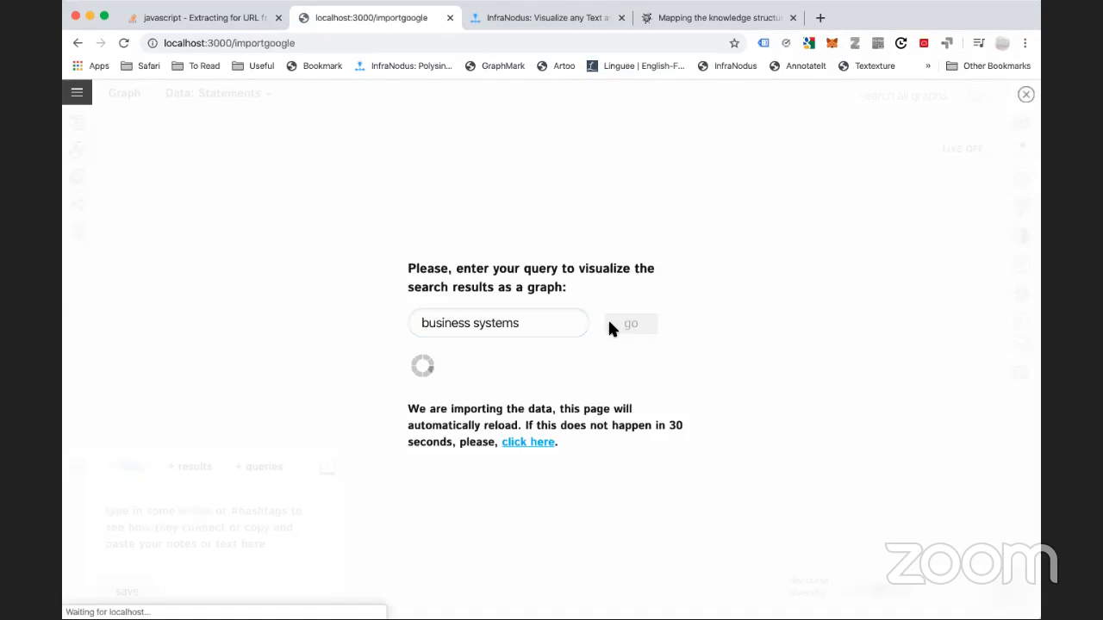
click(293, 40)
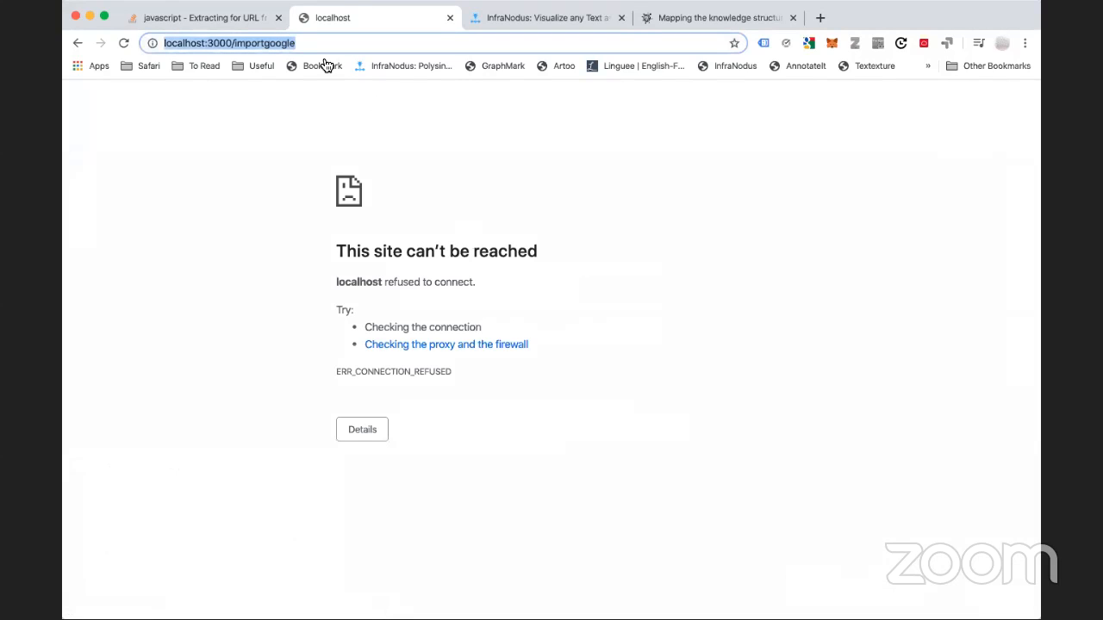
click(74, 48)
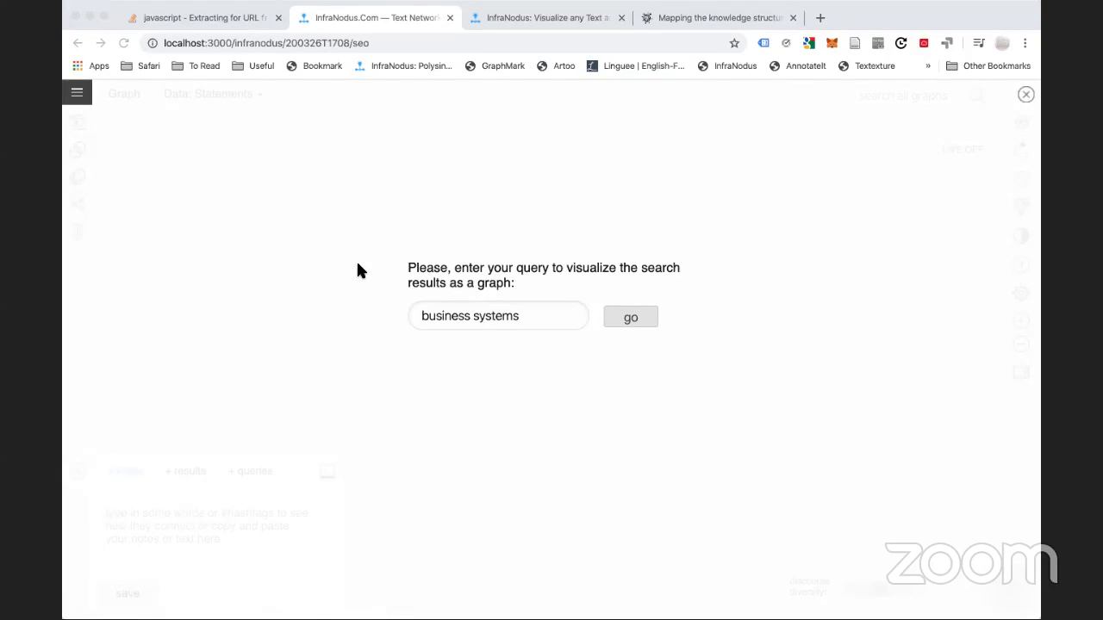
click(267, 157)
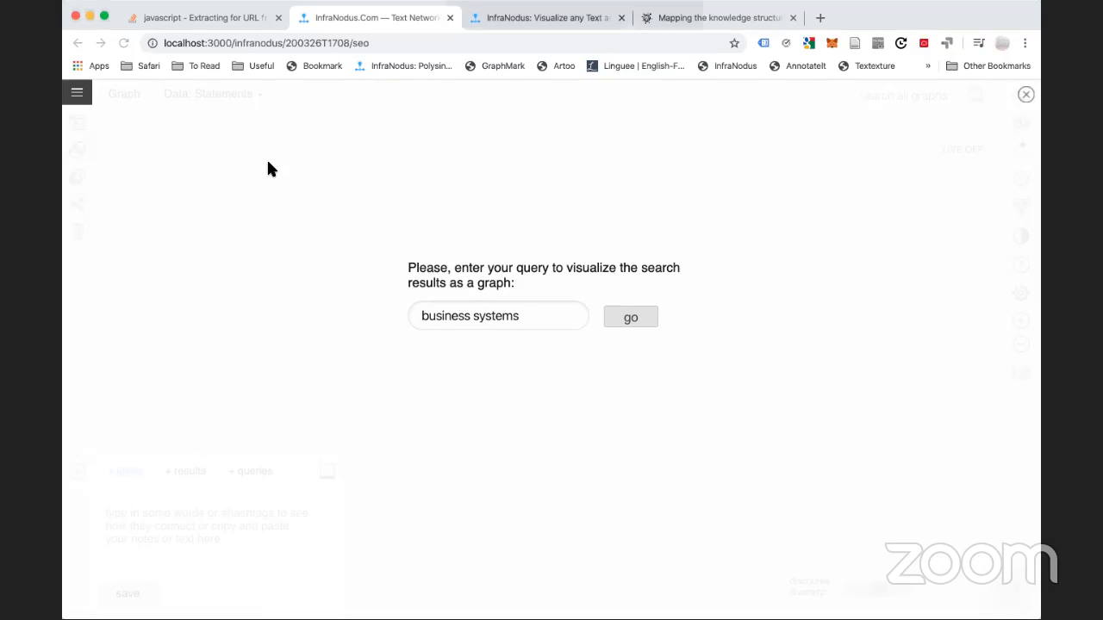
Log in from the apps home page with the account username and password
click(80, 92)
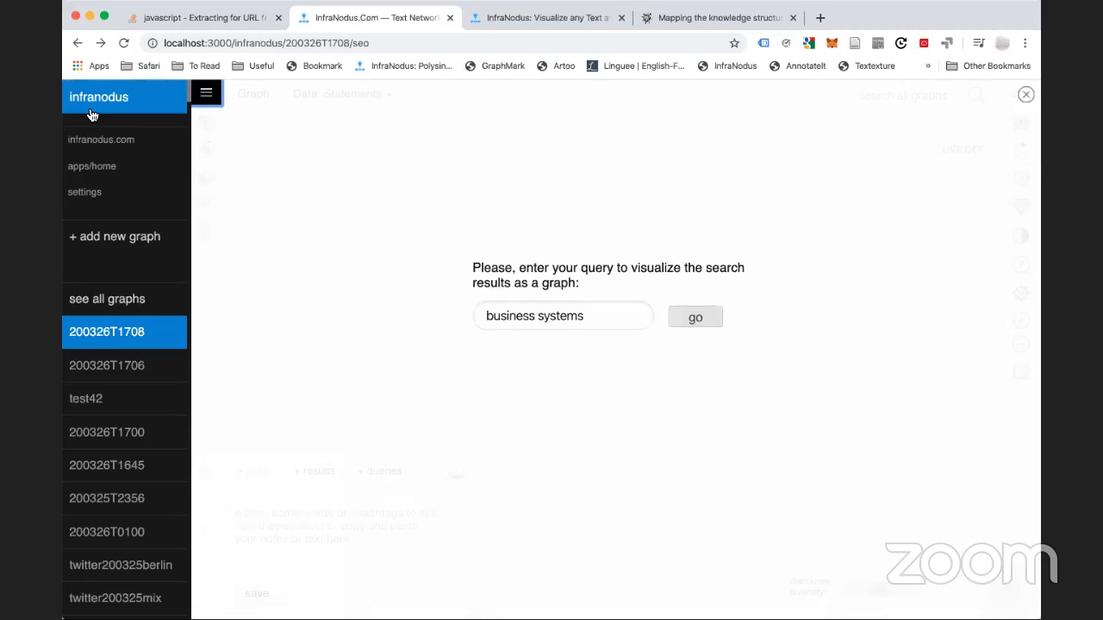
click(104, 168)
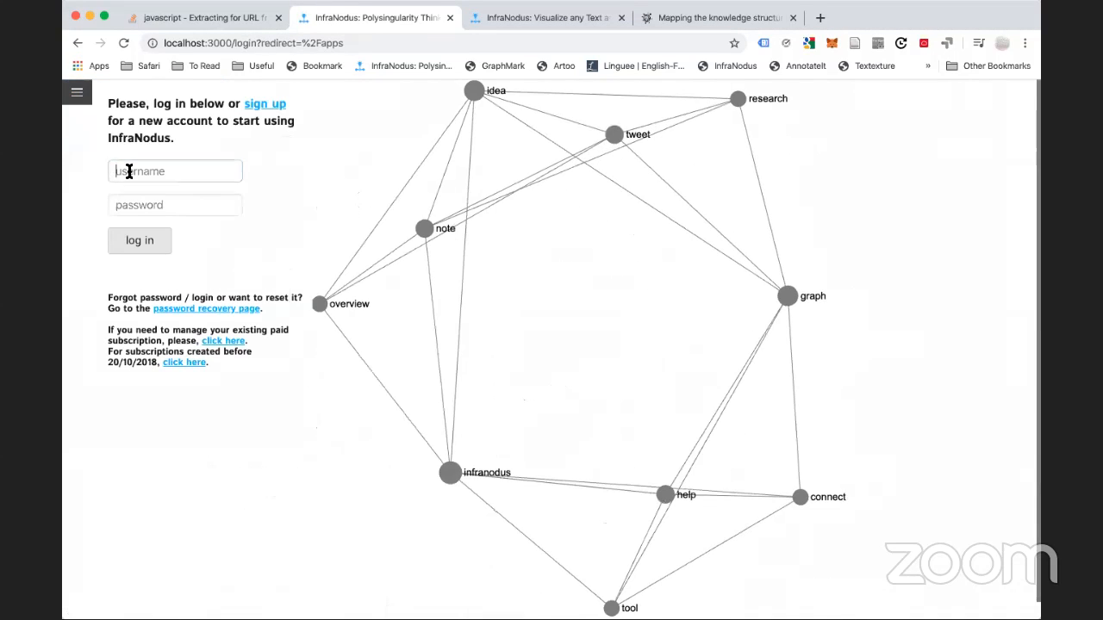
click(125, 171)
text(web)
key(Tab)
text(•••••••)
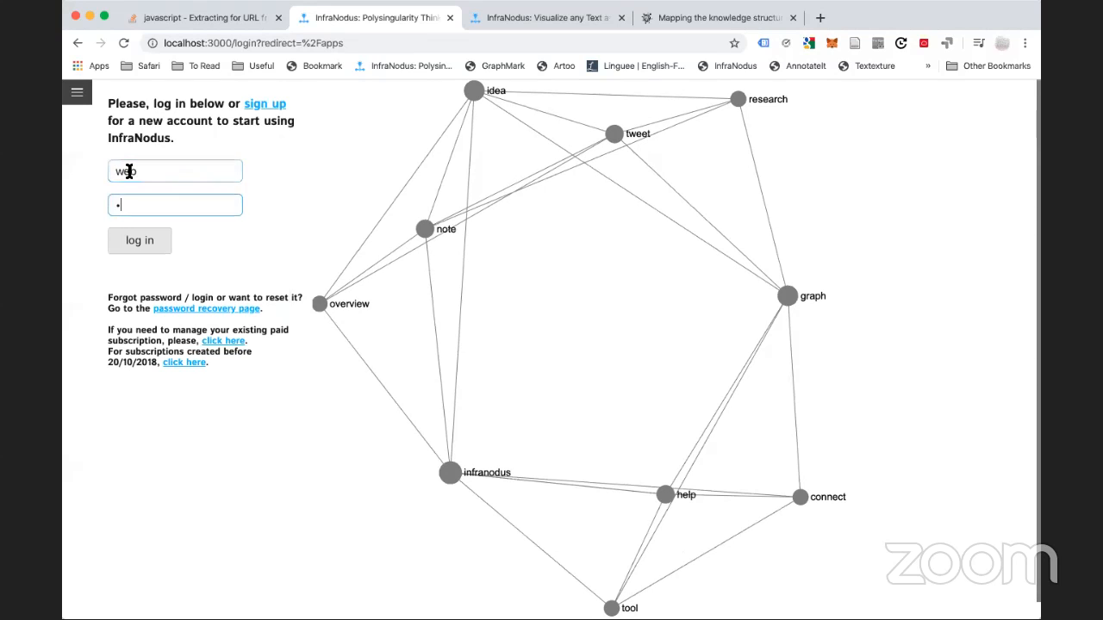
key(Return)
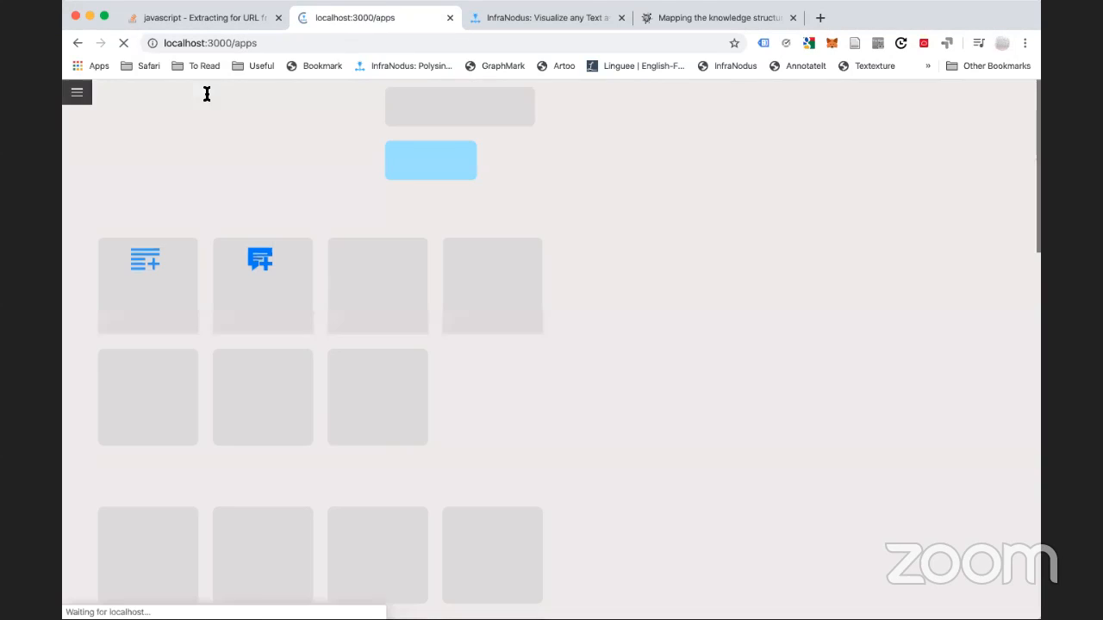
Retry the SEO app with 'business systems', then switch to the online InfraNodus apps tab
click(461, 310)
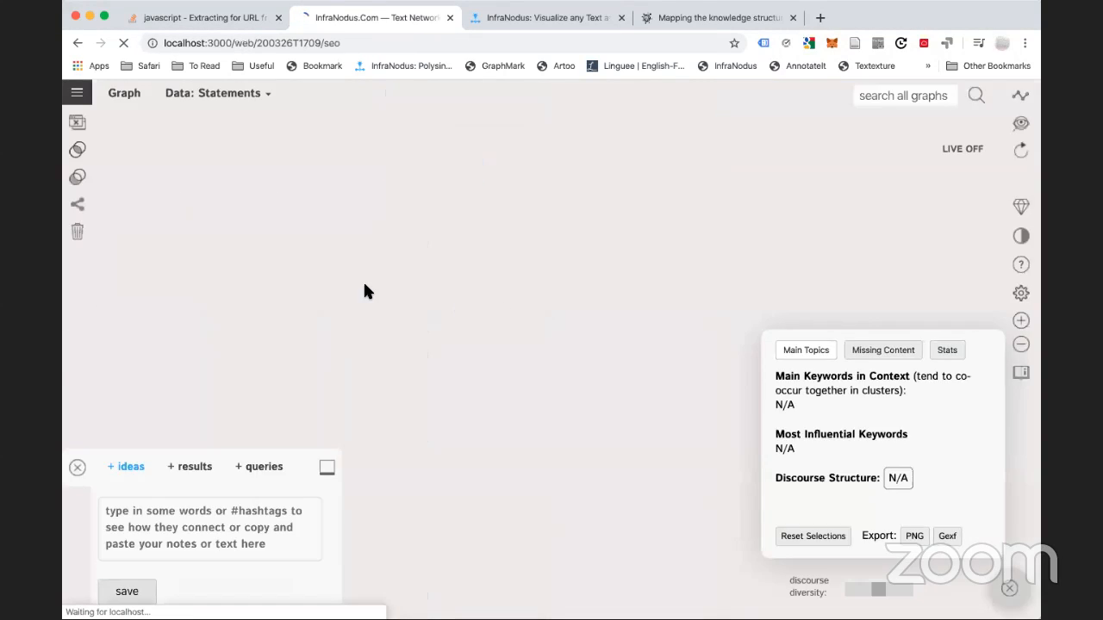
text(business)
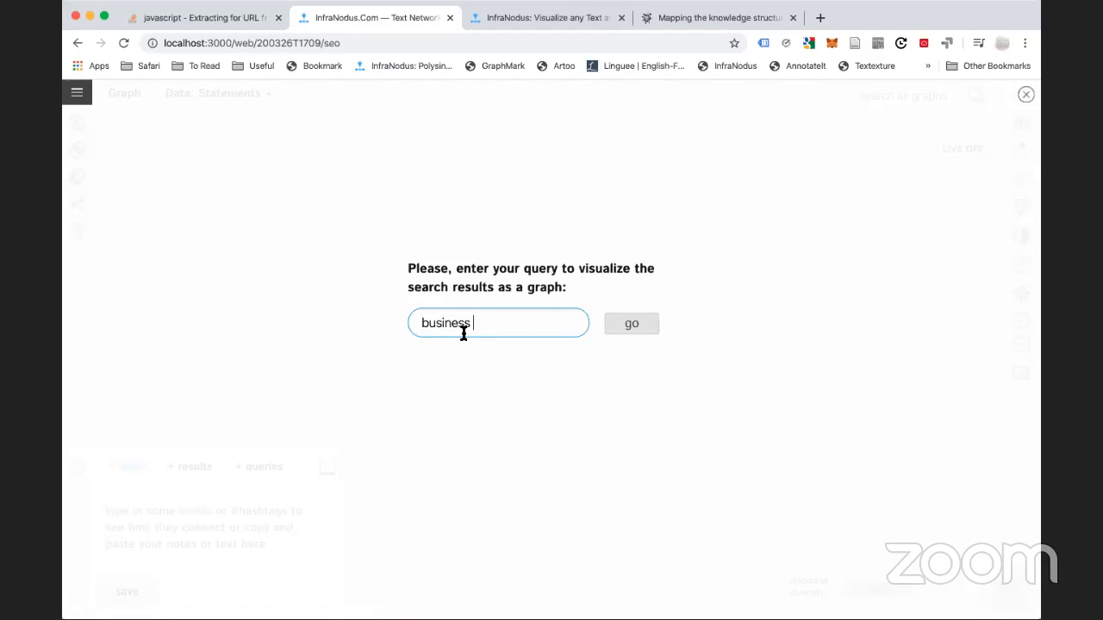
text( systems)
key(Return)
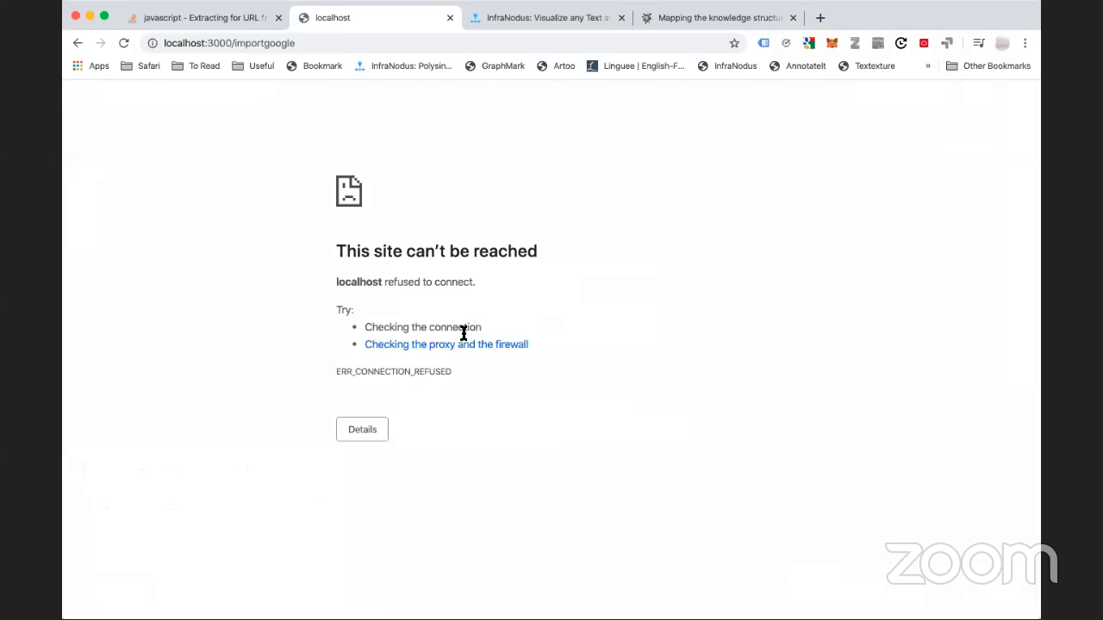
click(78, 42)
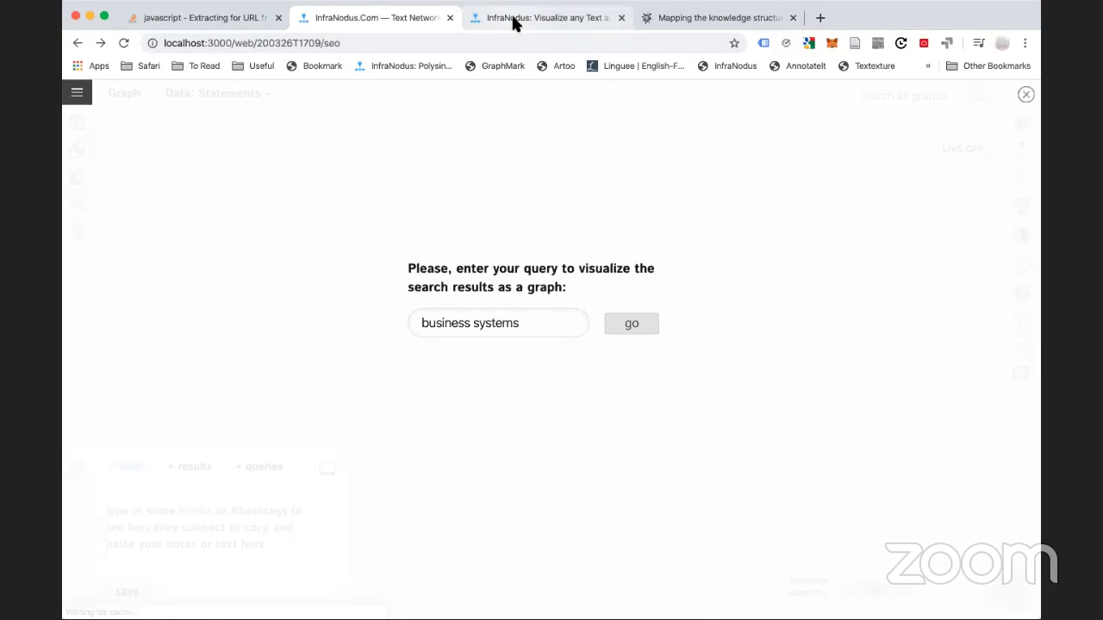
click(513, 21)
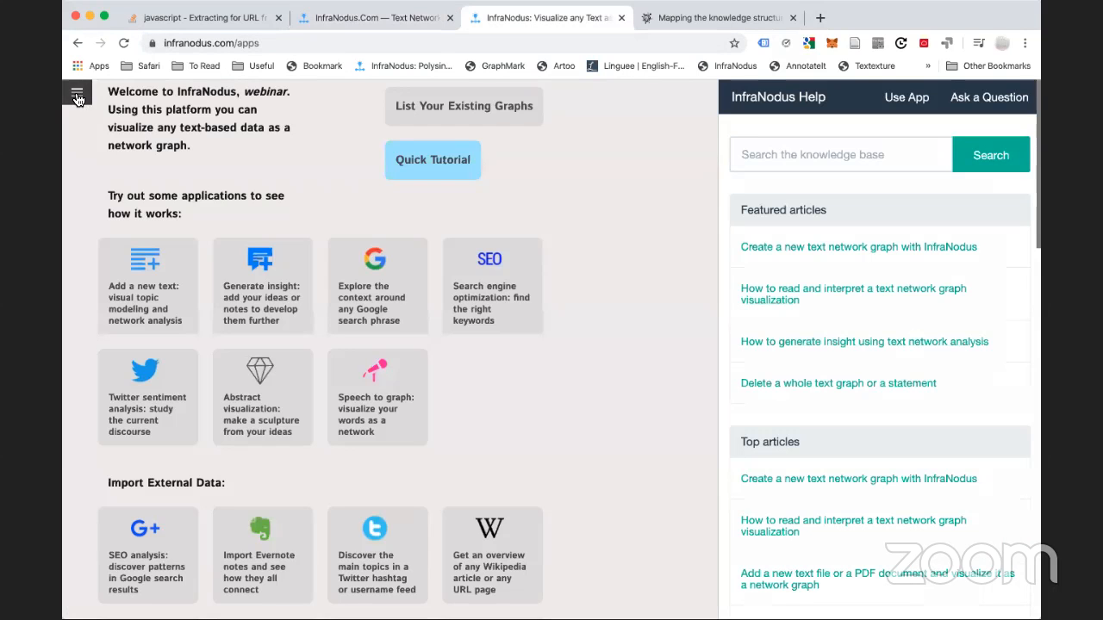
Build a Keyword Ideas graph from SEO search results for 'business systems'
click(101, 170)
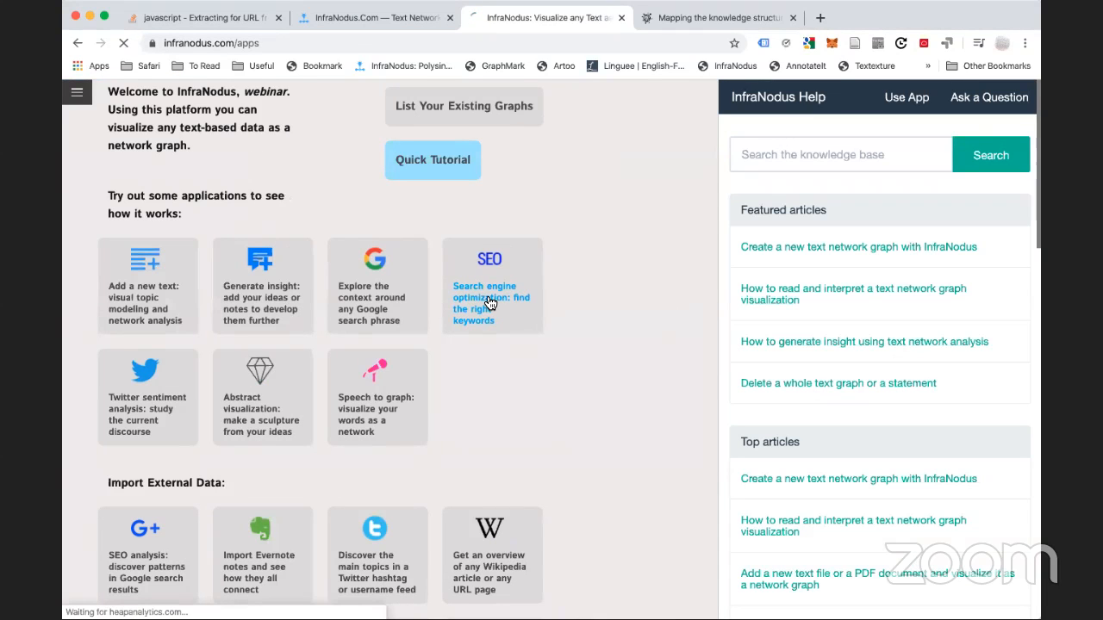
click(489, 303)
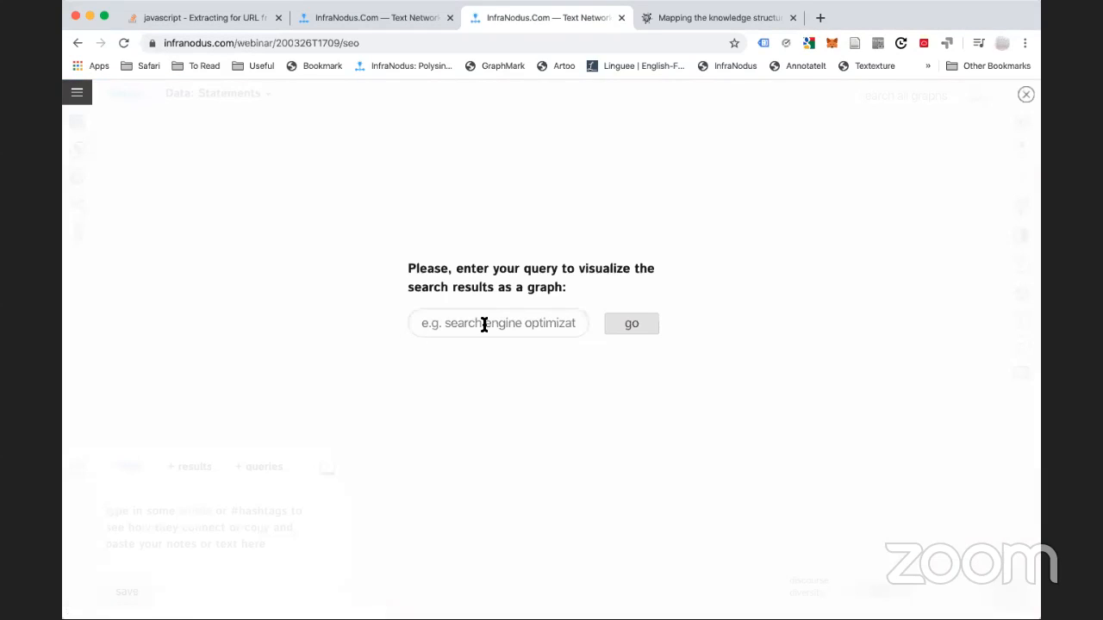
click(484, 324)
text(busine)
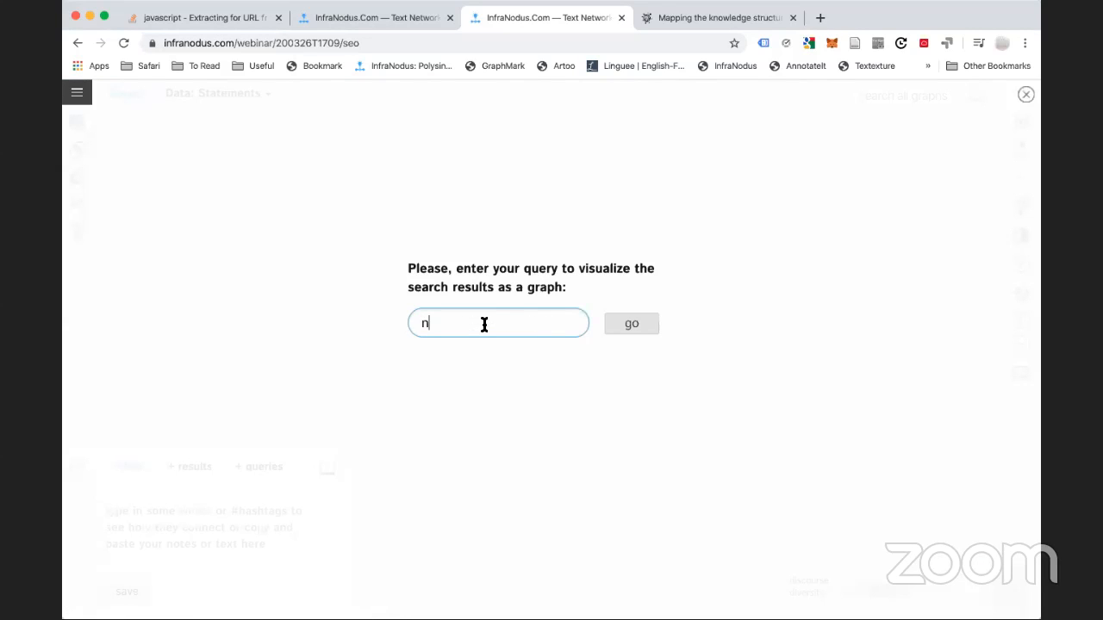
text(ss systems)
click(629, 323)
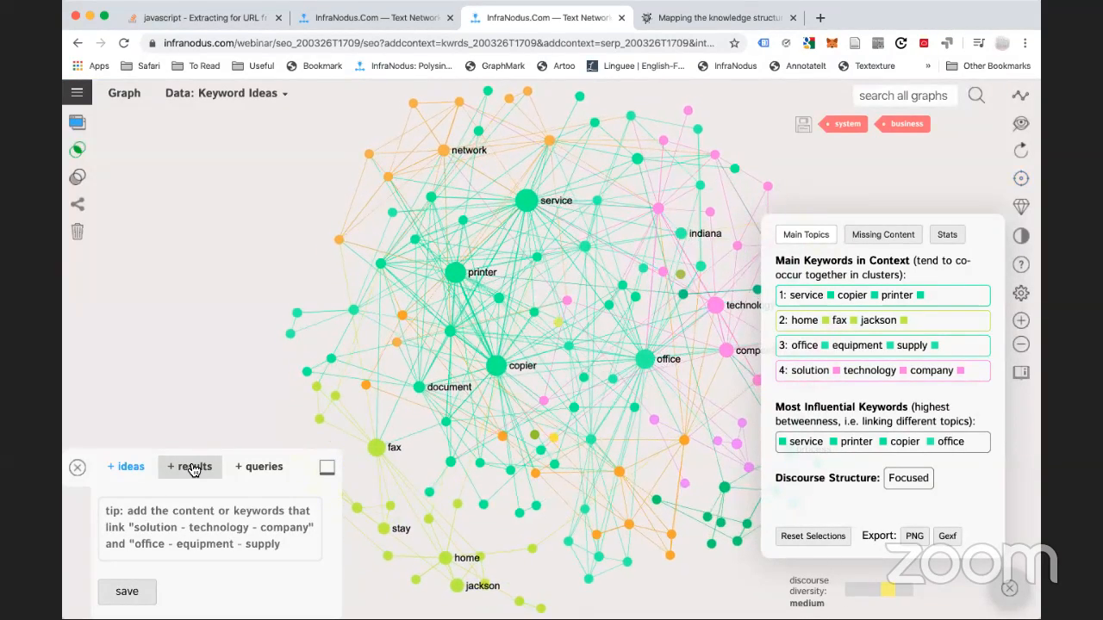
Add search results for 'business operations consultant' to the business systems keyword graph
key(super+Tab)
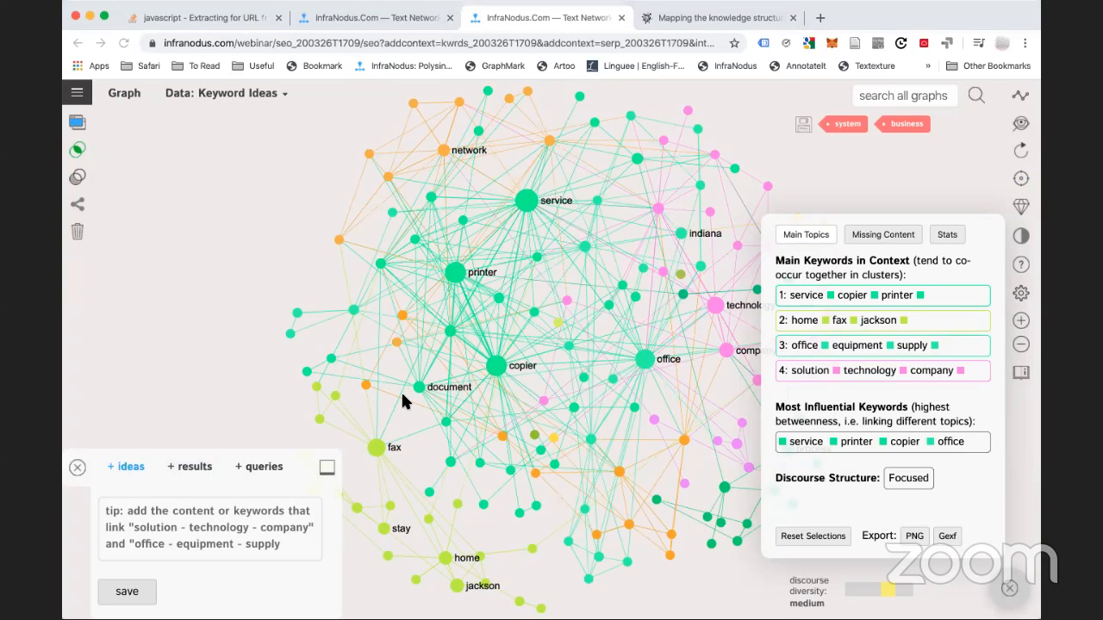
click(188, 466)
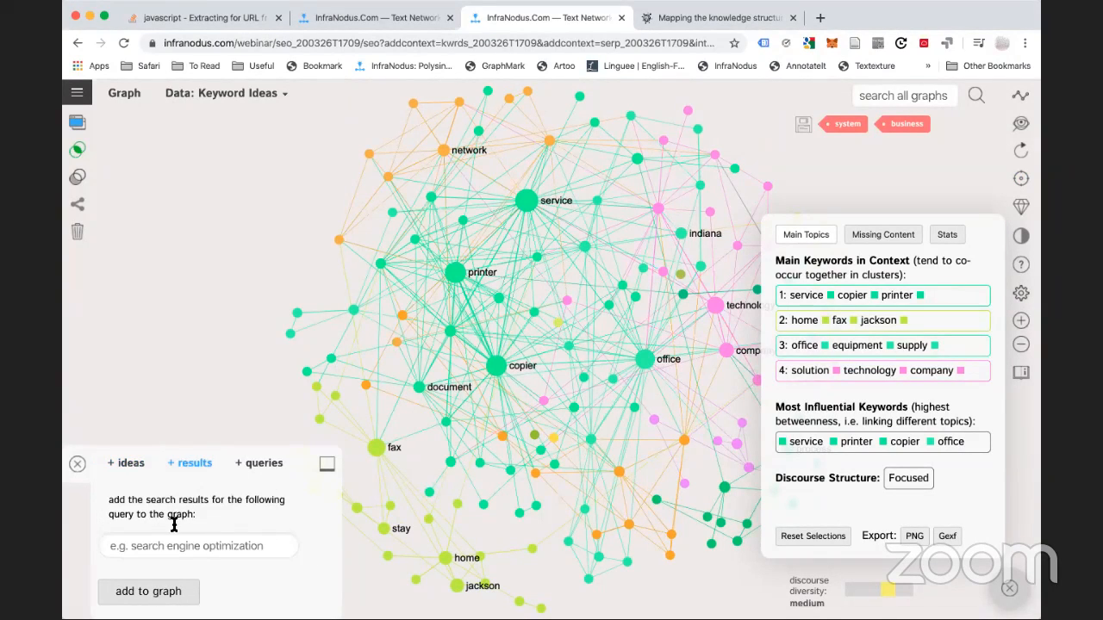
click(166, 553)
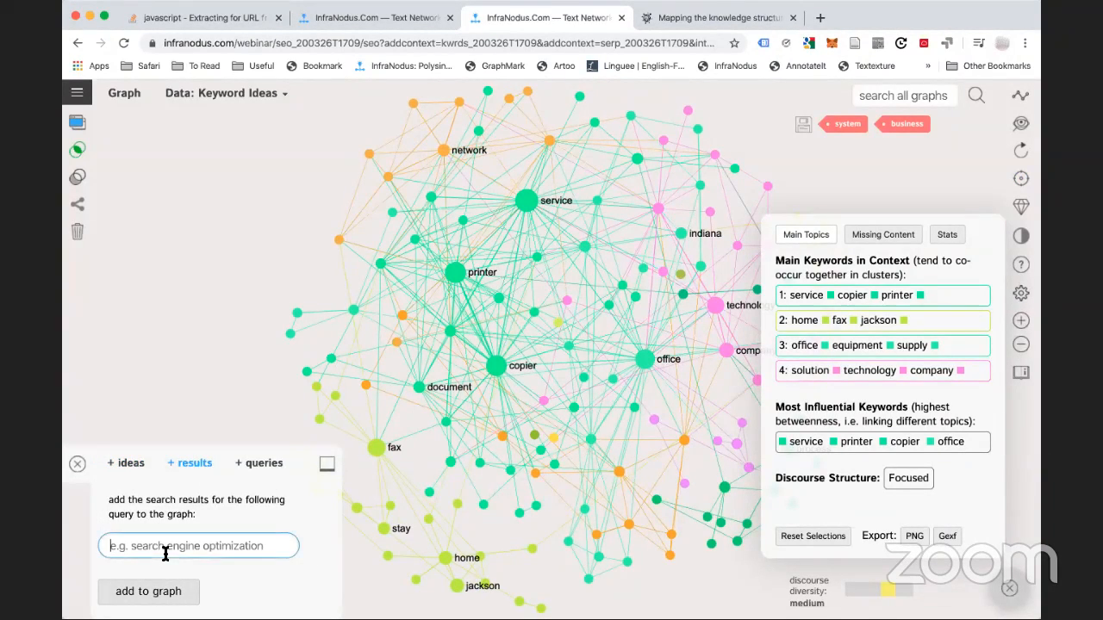
text(business operations consultant)
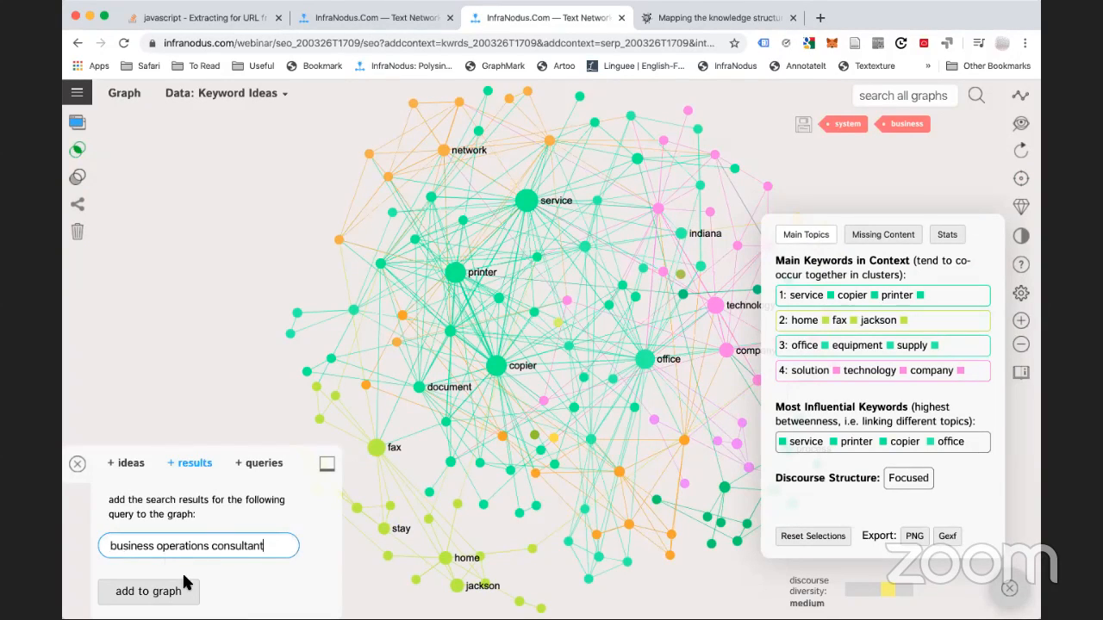
click(158, 593)
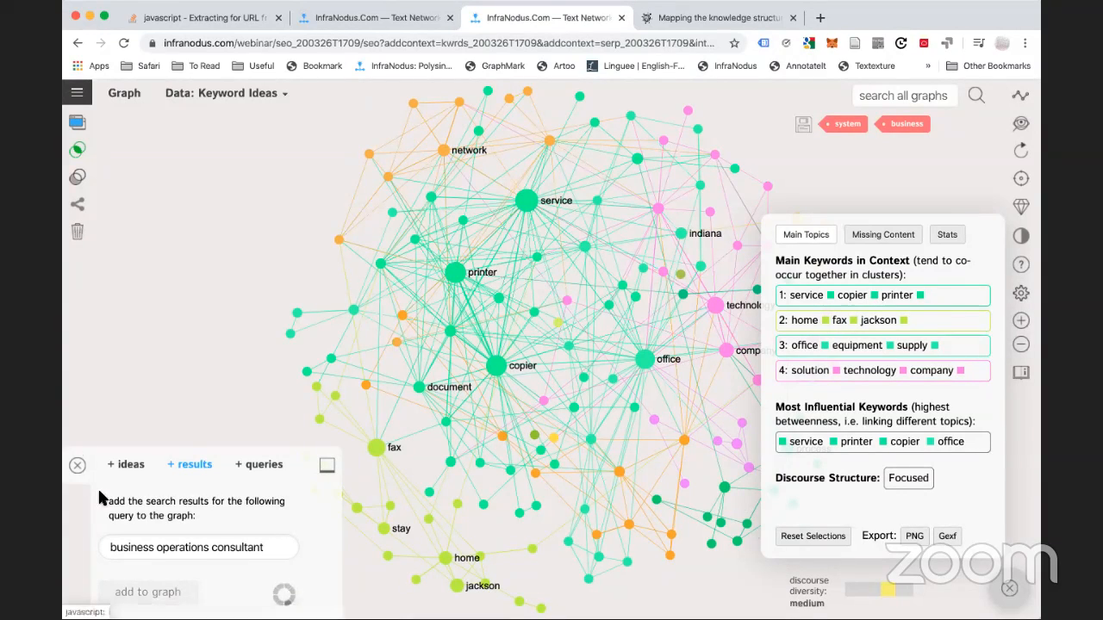
click(376, 21)
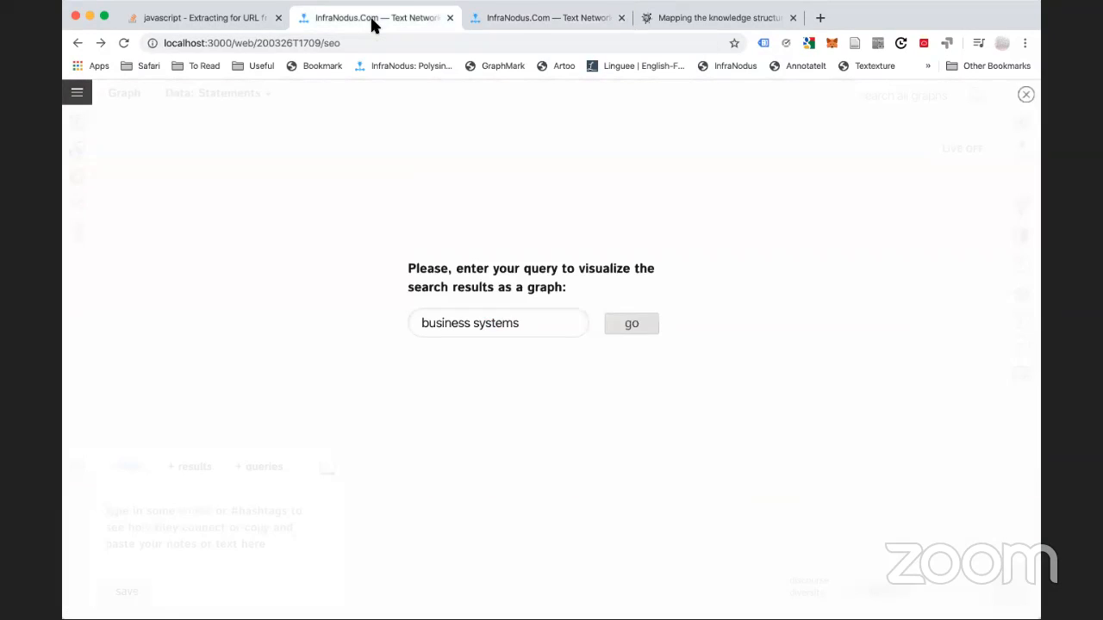
click(523, 26)
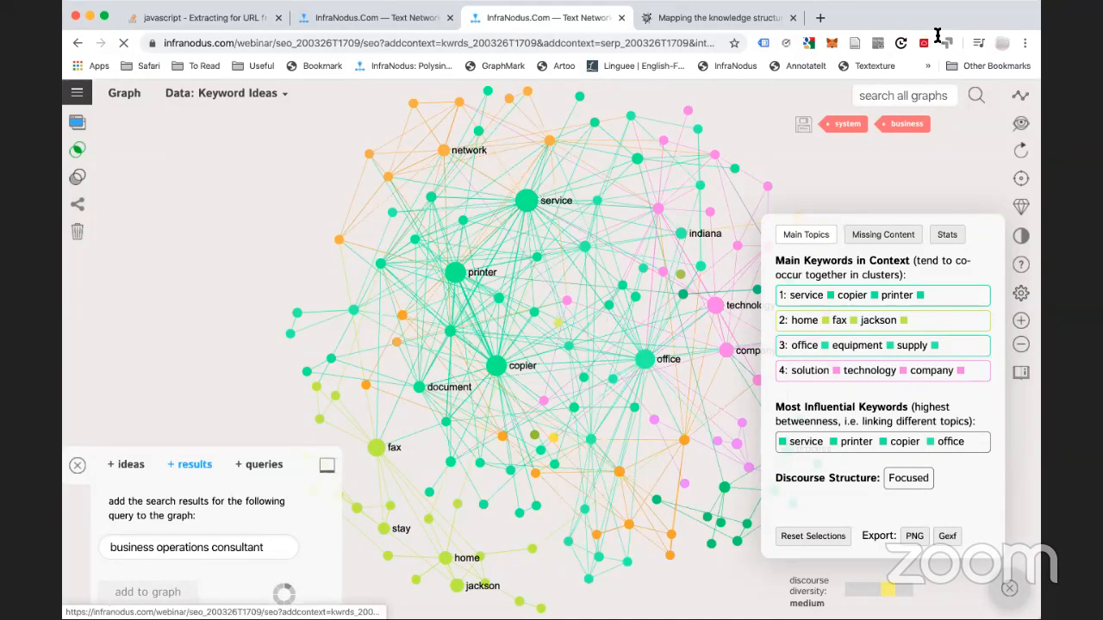
click(76, 92)
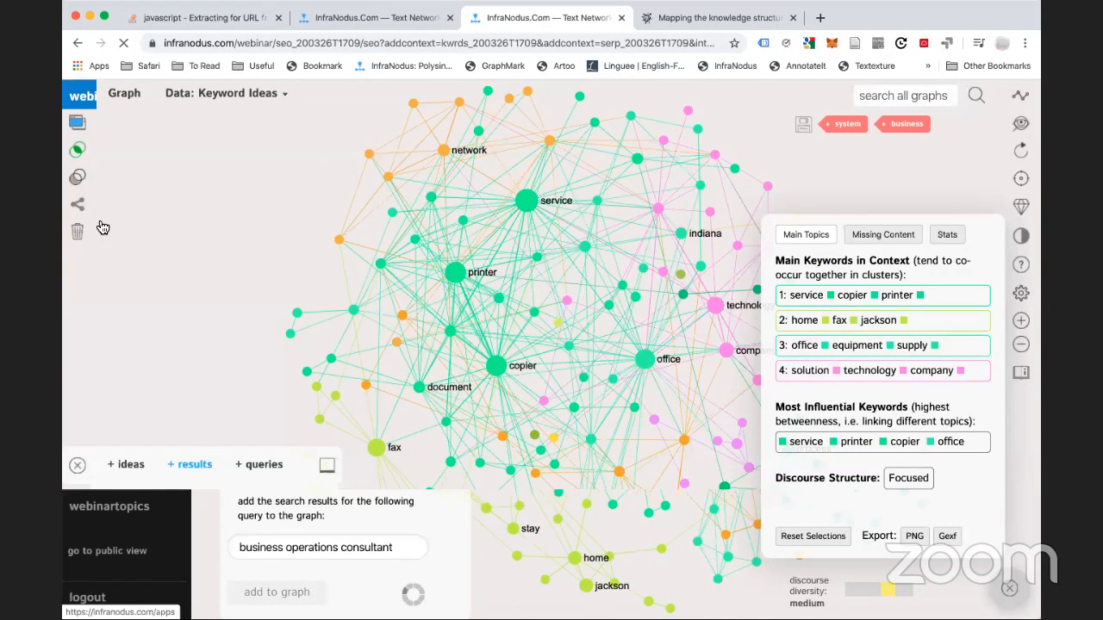
click(90, 172)
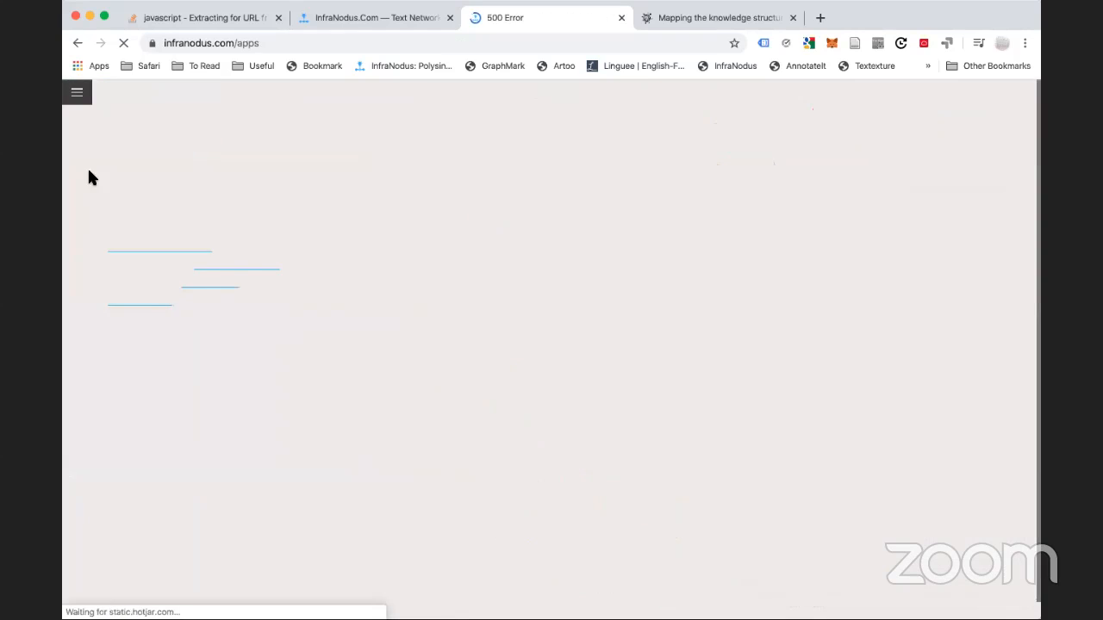
click(78, 42)
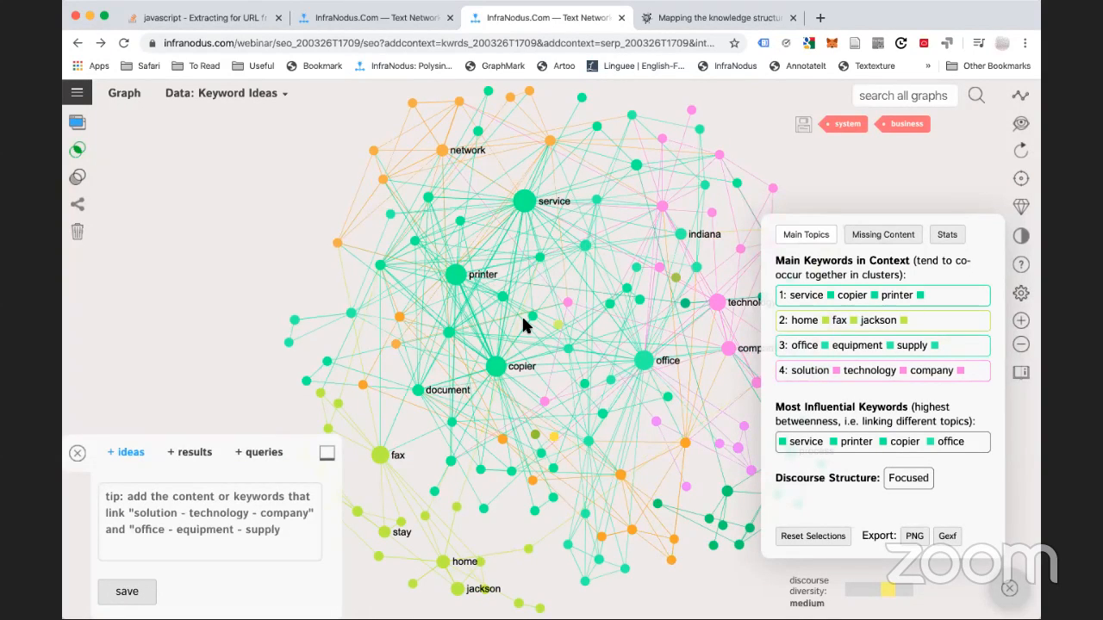
click(686, 12)
Try the local apps home again, then return to the hosted Keyword Ideas graph tab
click(353, 17)
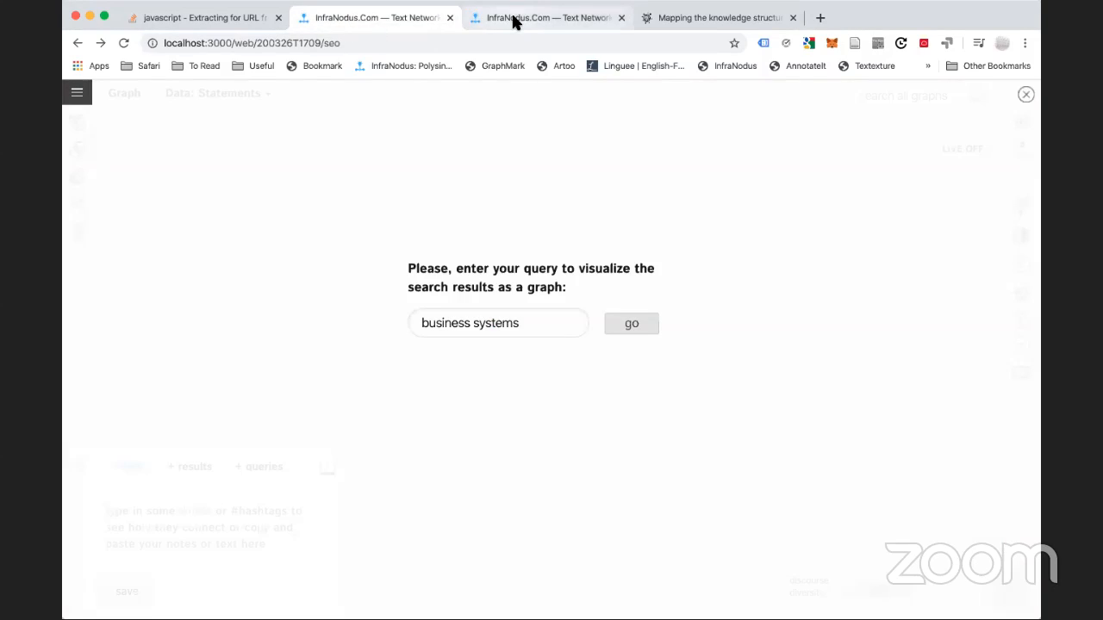
click(513, 22)
click(336, 21)
click(79, 93)
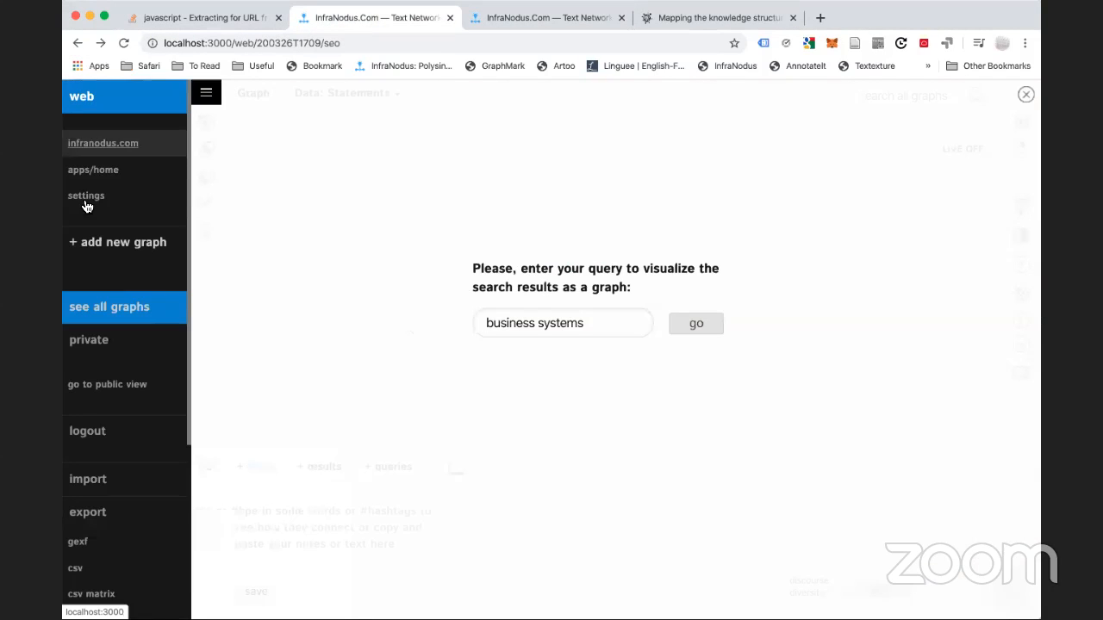
click(86, 170)
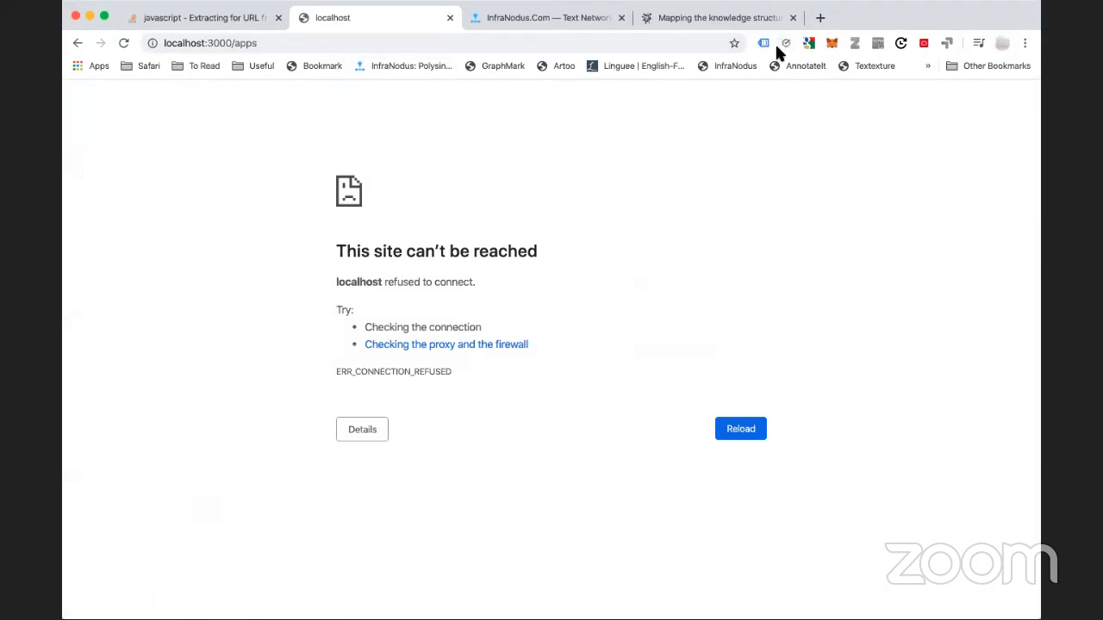
key(super+Tab)
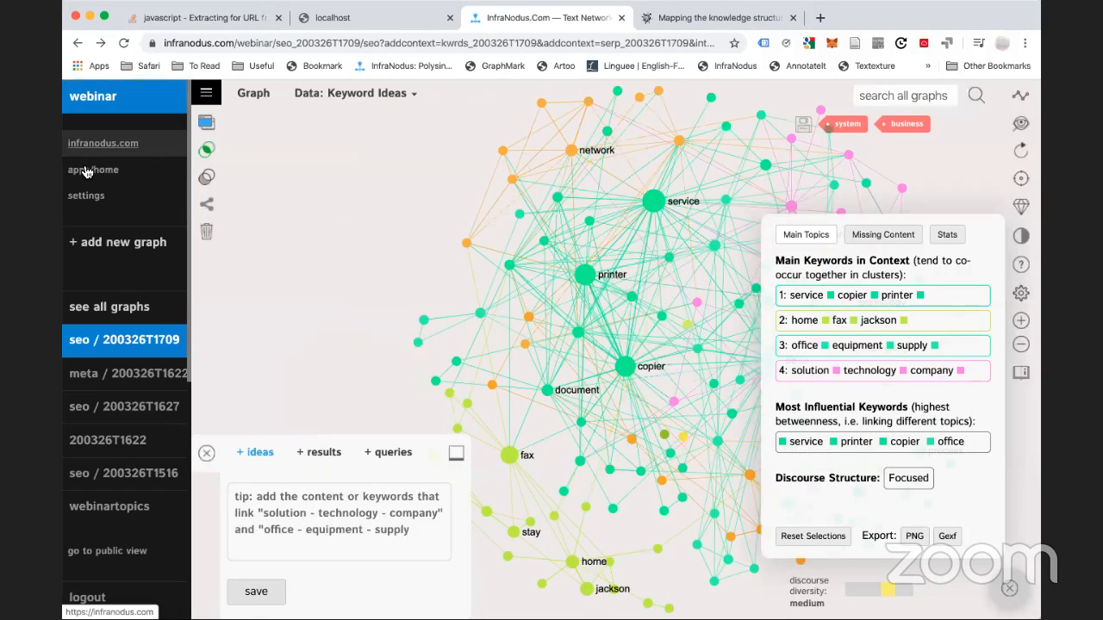
click(87, 171)
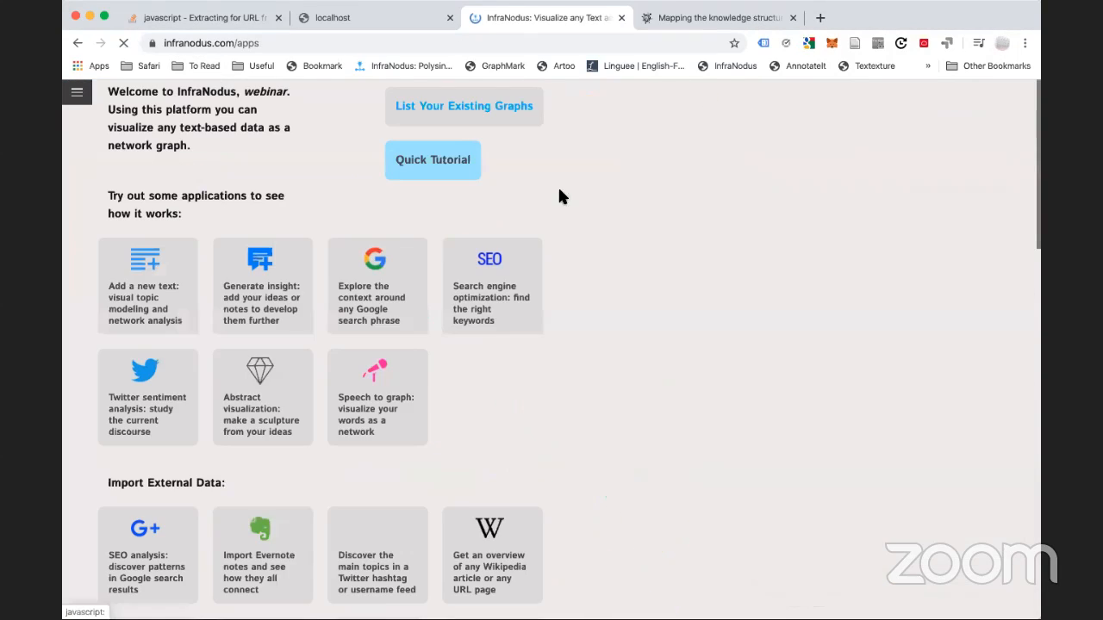
click(433, 148)
click(81, 95)
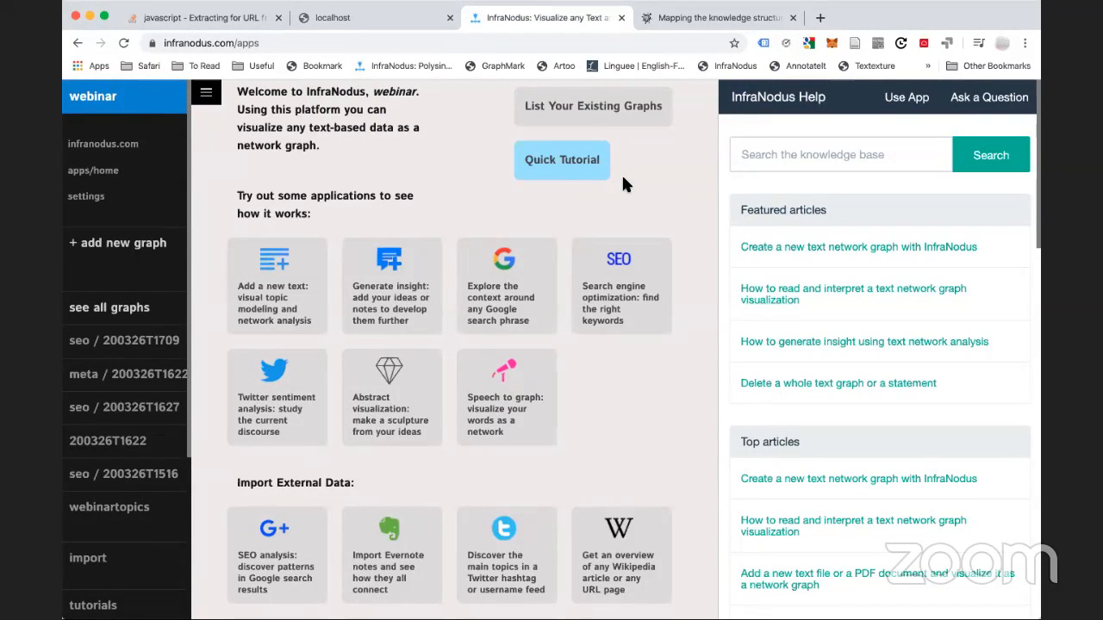
click(122, 345)
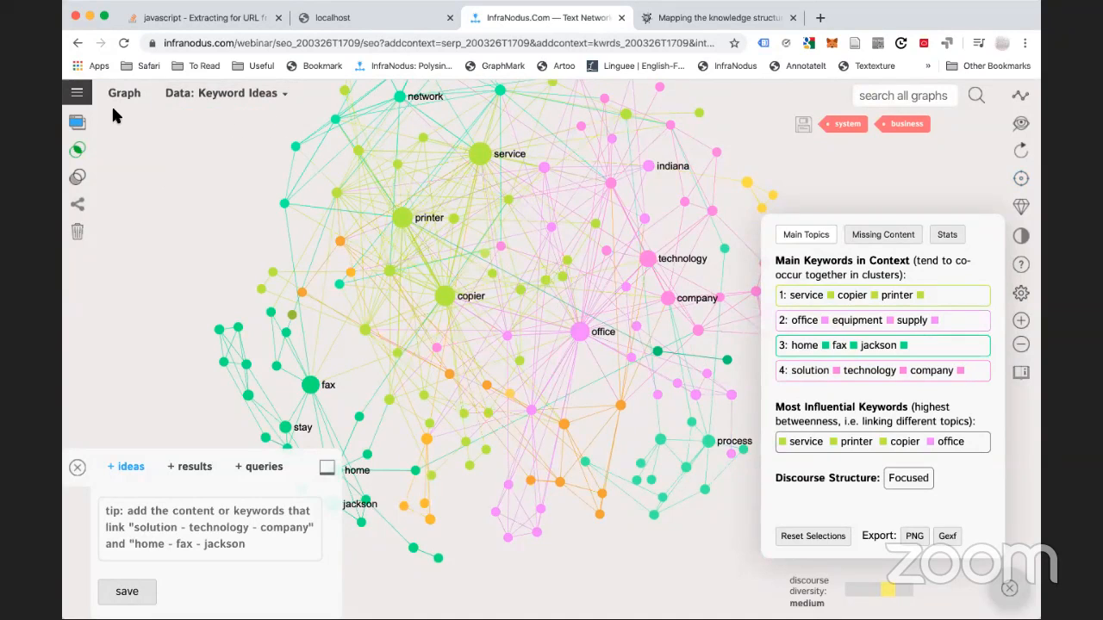
Show the graph's statements, listing the single 'business systems' statement, and the data source choices
mouse_move(258, 105)
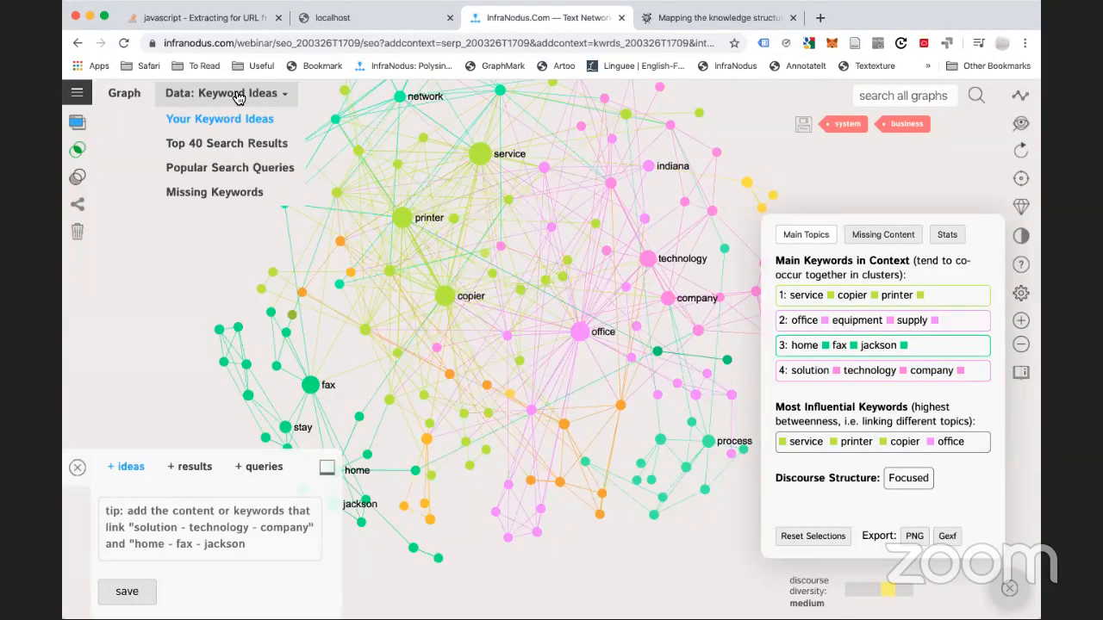
click(75, 123)
mouse_move(220, 93)
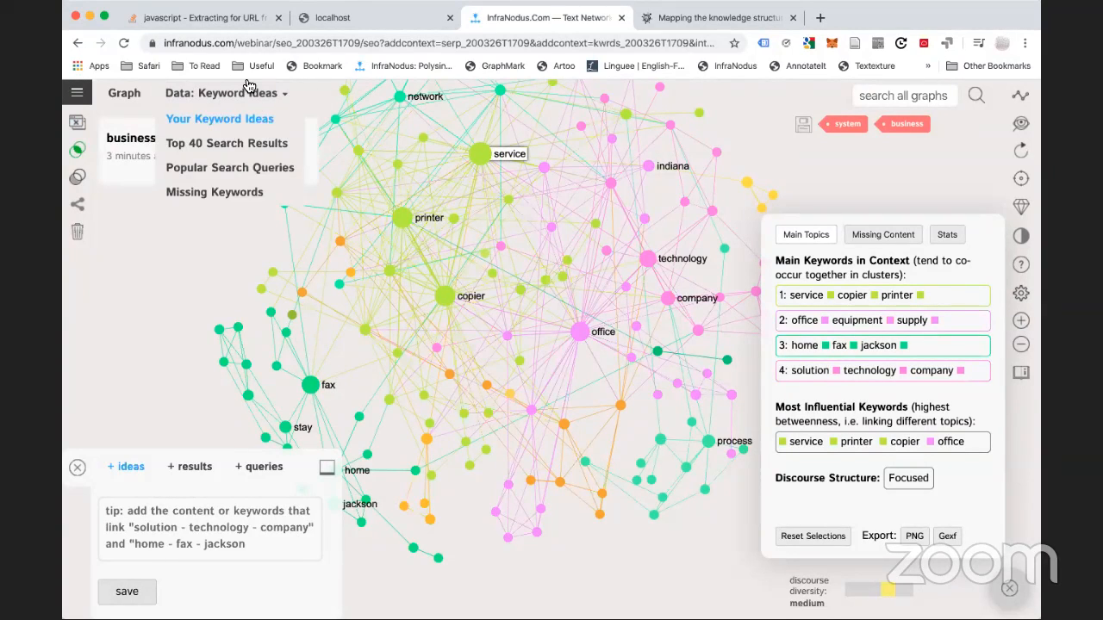
Switch to Top 40 Search Results and focus on each of the four topic clusters in turn
click(229, 147)
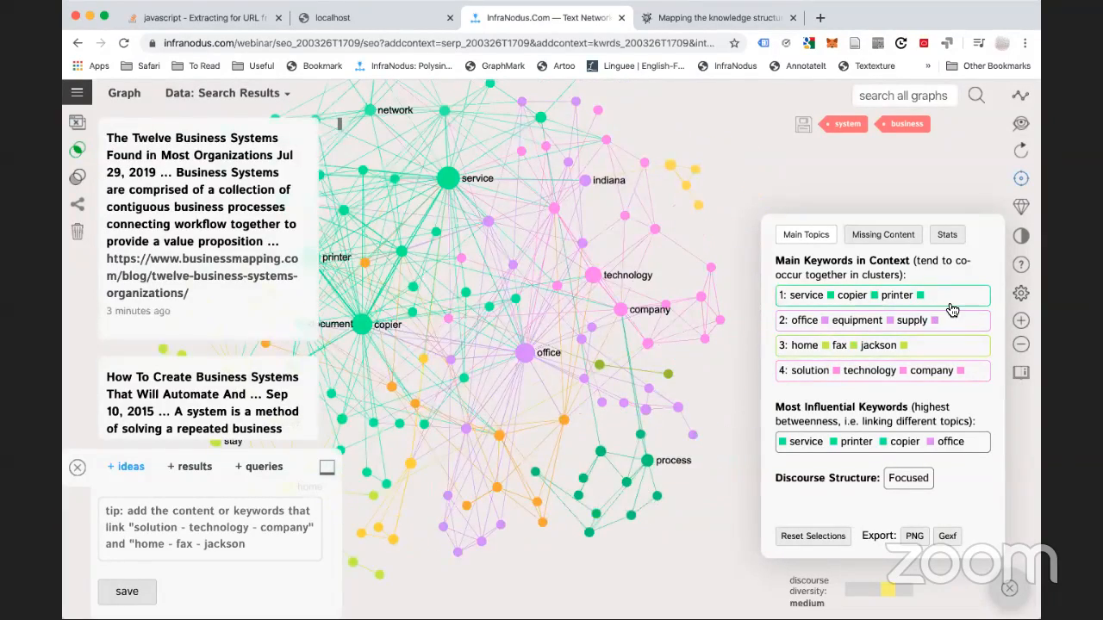
click(953, 306)
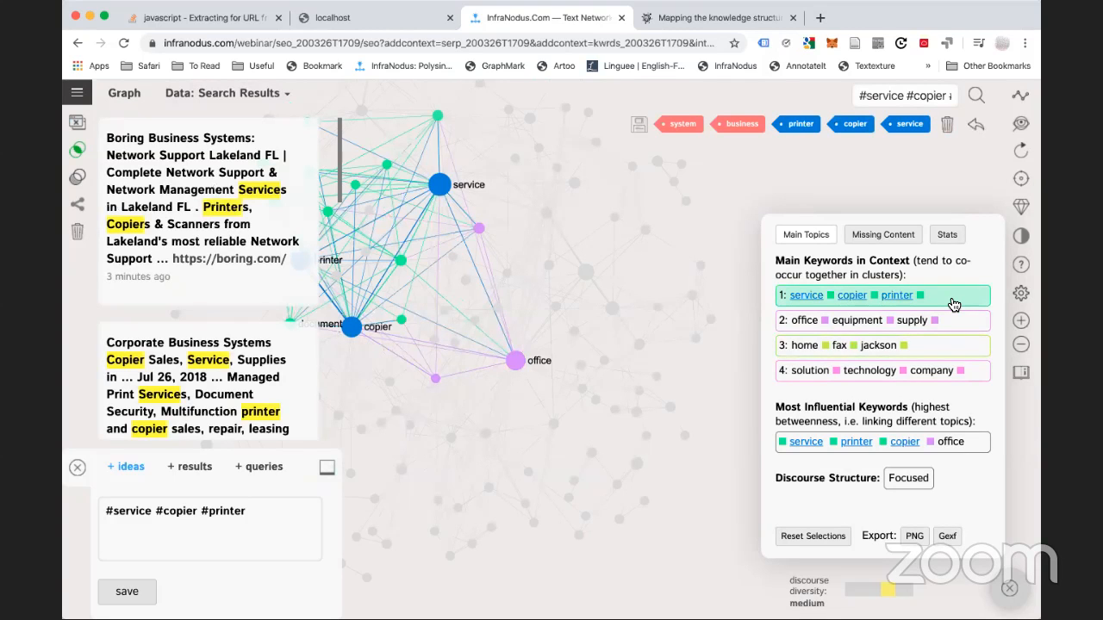
click(953, 305)
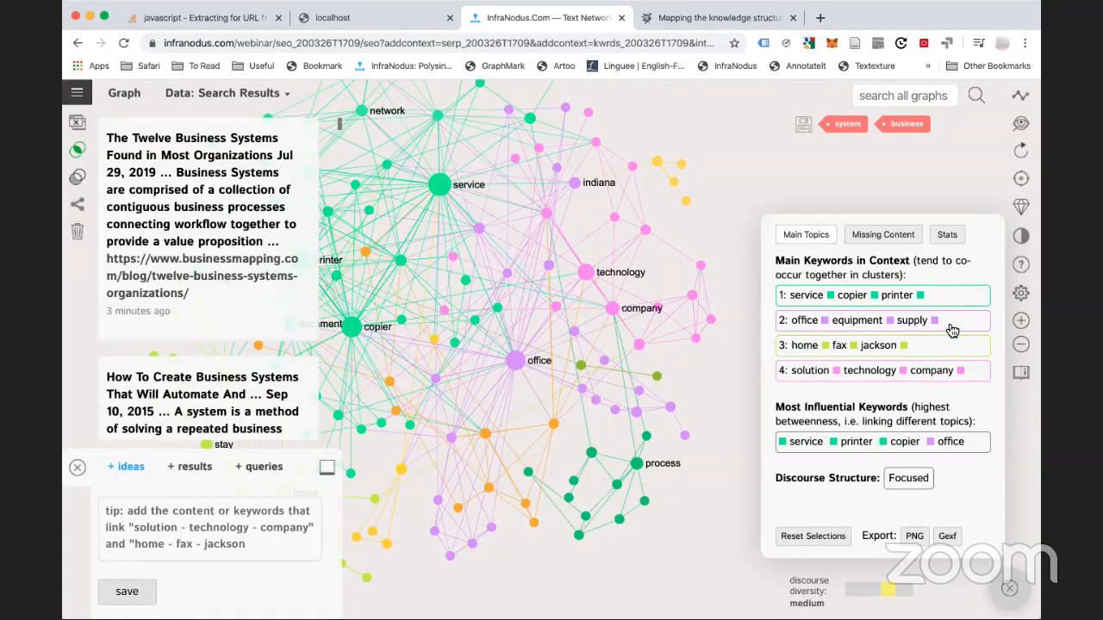
click(950, 323)
click(947, 322)
click(937, 352)
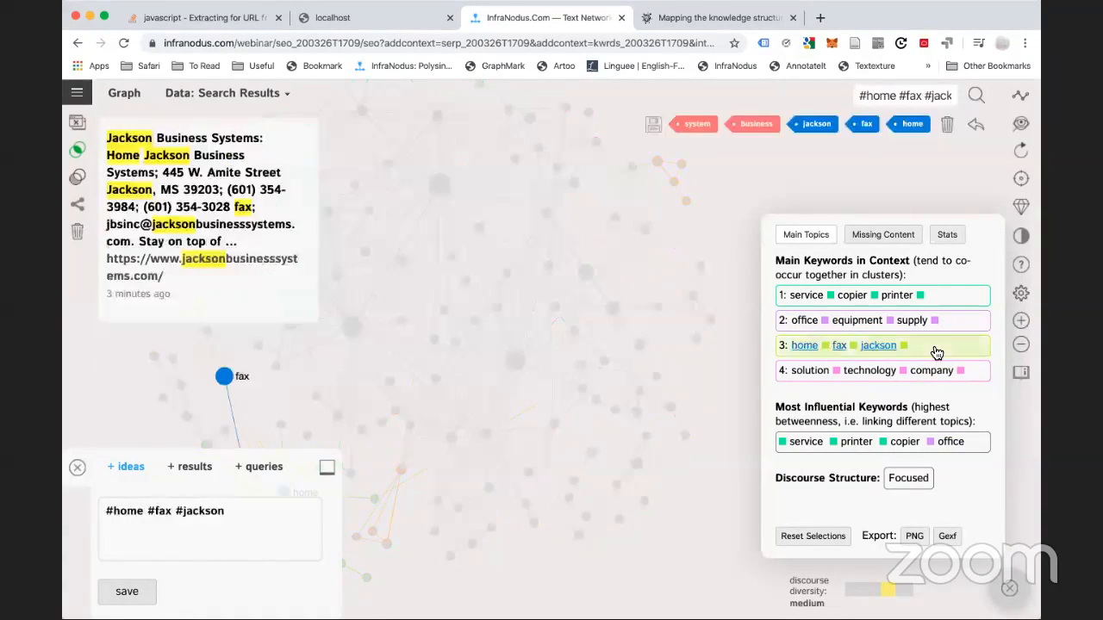
click(936, 352)
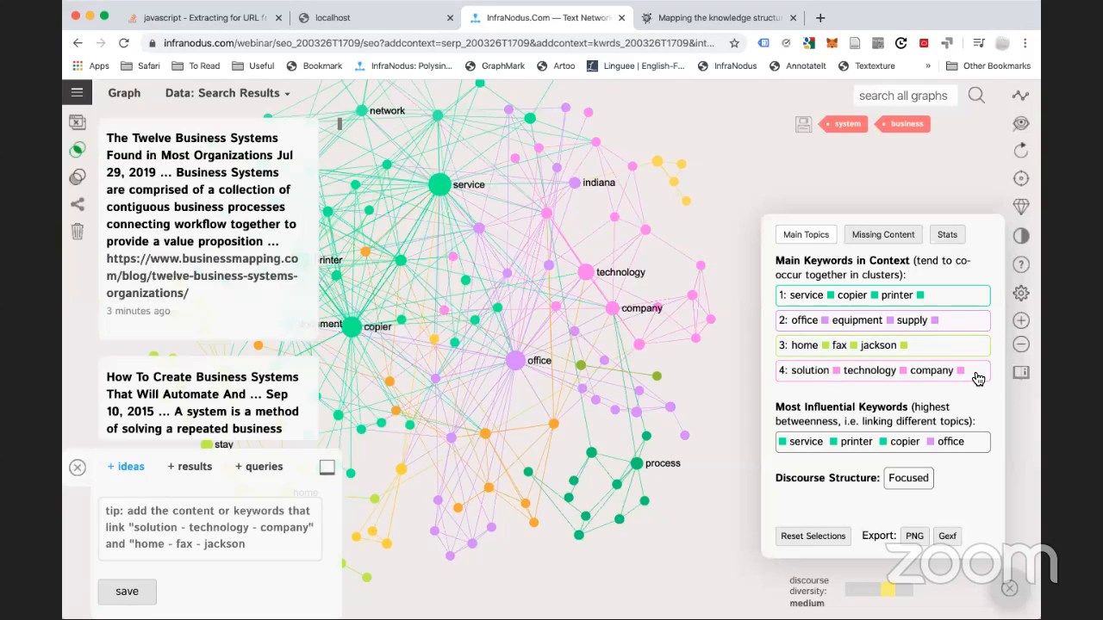
click(978, 379)
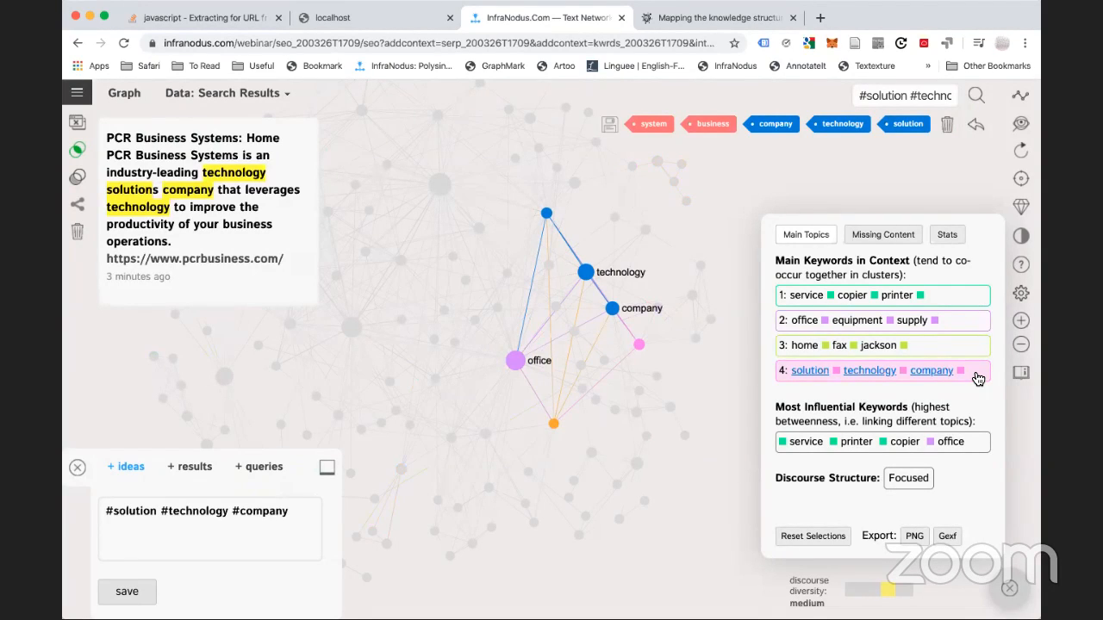
click(978, 379)
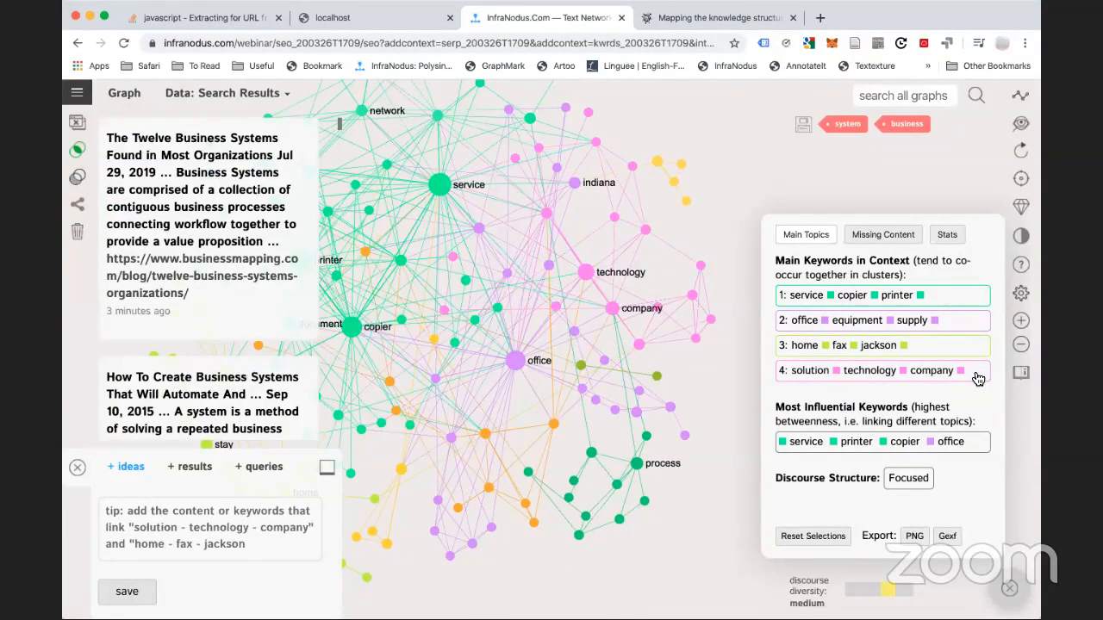
Reopen the Data source list to choose another data view
click(198, 92)
mouse_move(244, 90)
key(super+Tab)
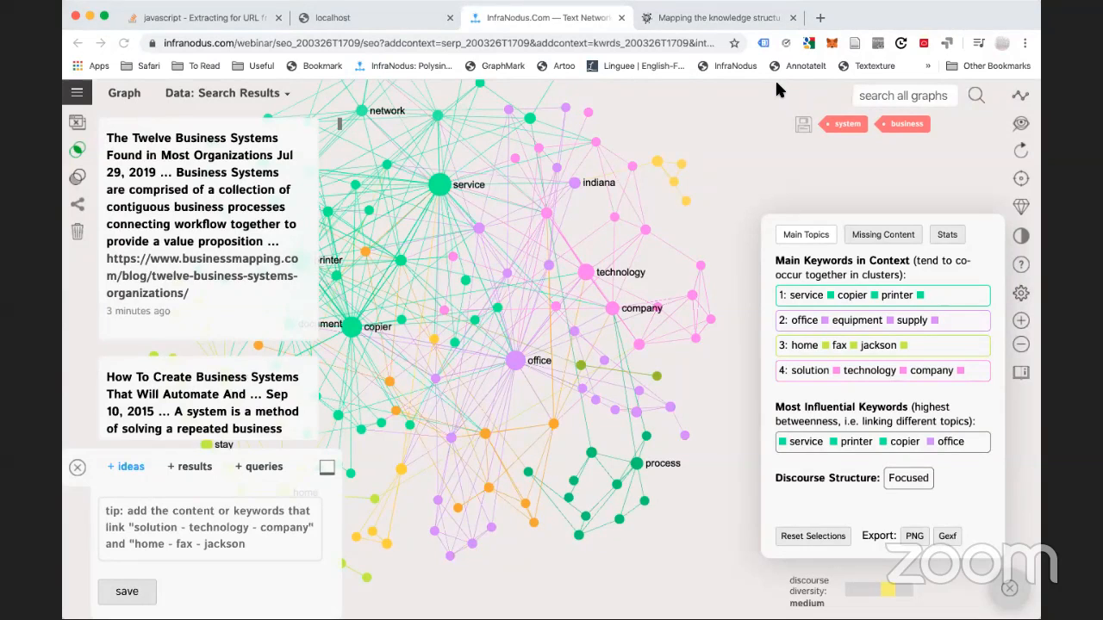
click(224, 92)
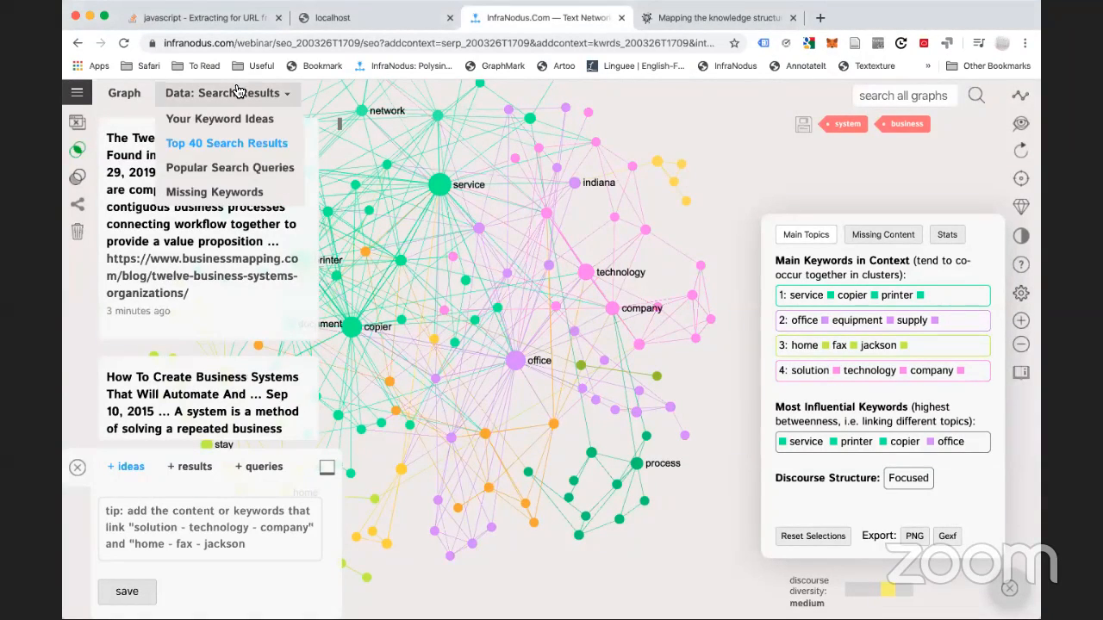
Show Popular Search Queries and filter the query graph to process, effective and create
click(259, 169)
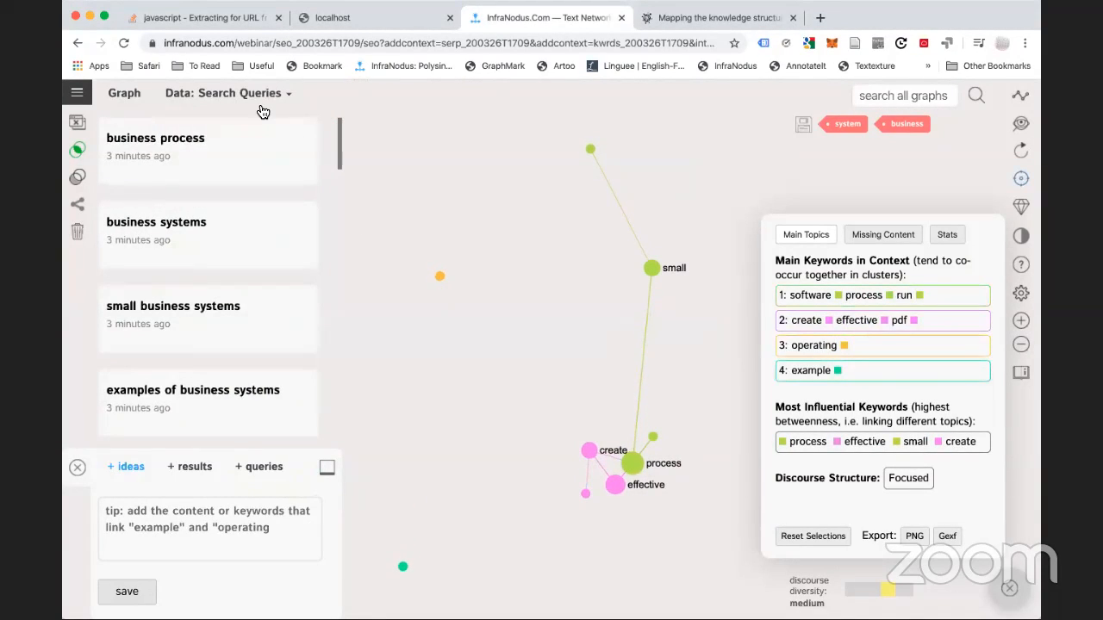
drag(546, 352, 471, 273)
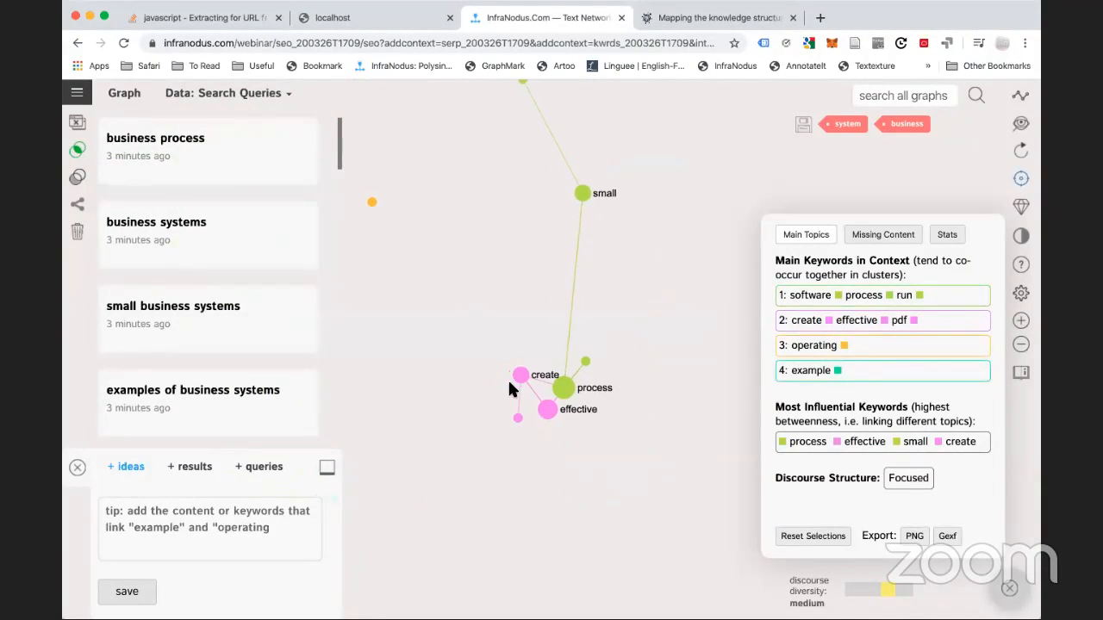
click(566, 381)
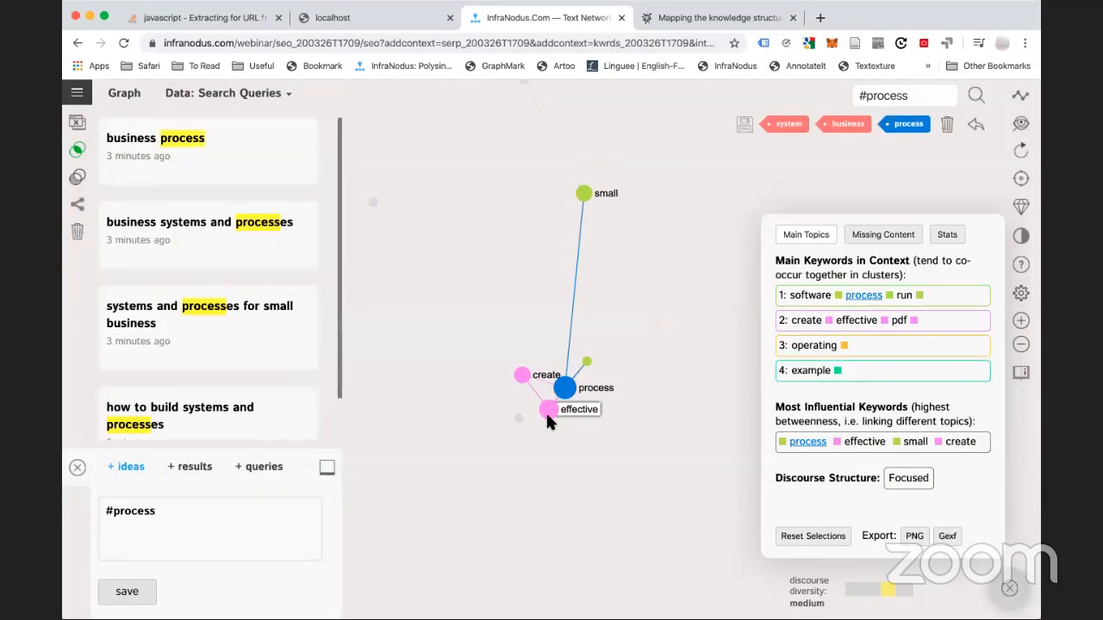
click(548, 410)
click(523, 374)
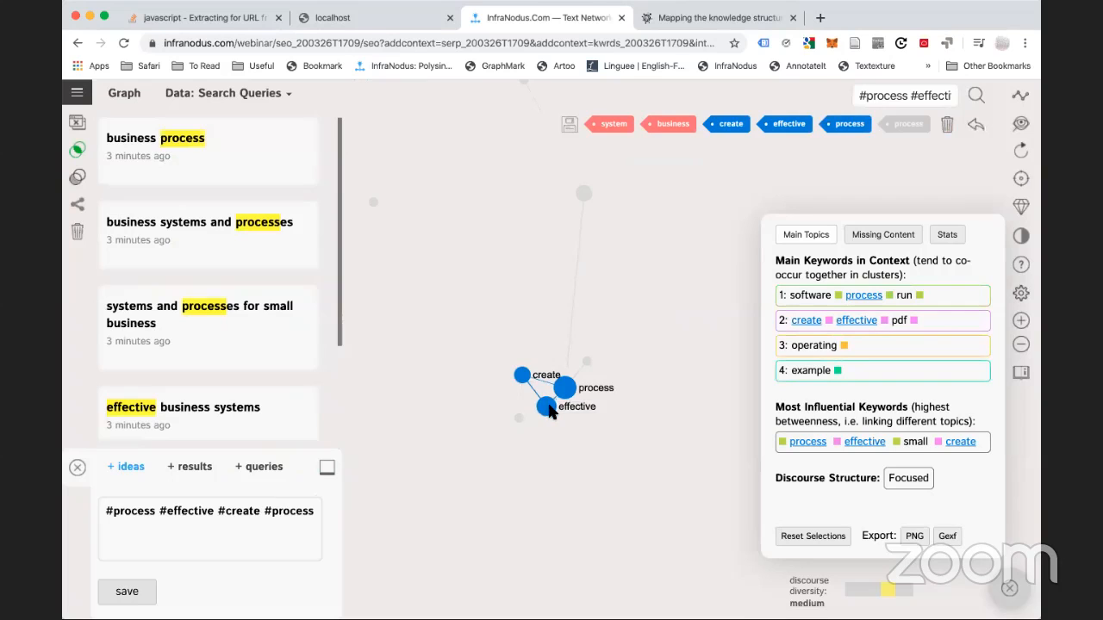
Clear the node filters and switch the graph data to Missing Keywords
click(564, 388)
click(527, 379)
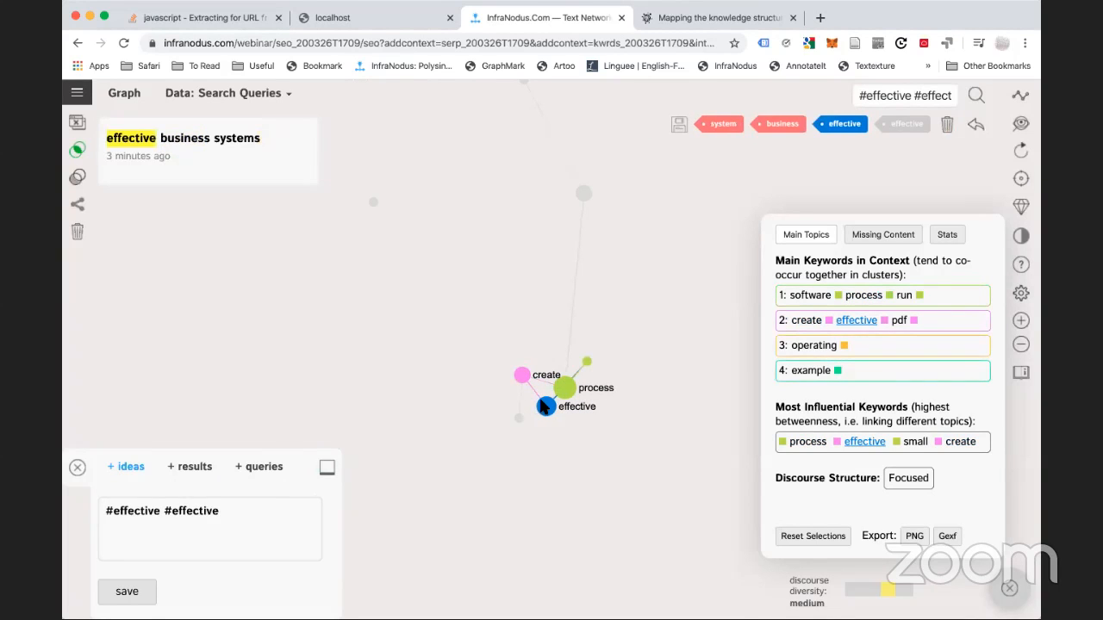
click(546, 405)
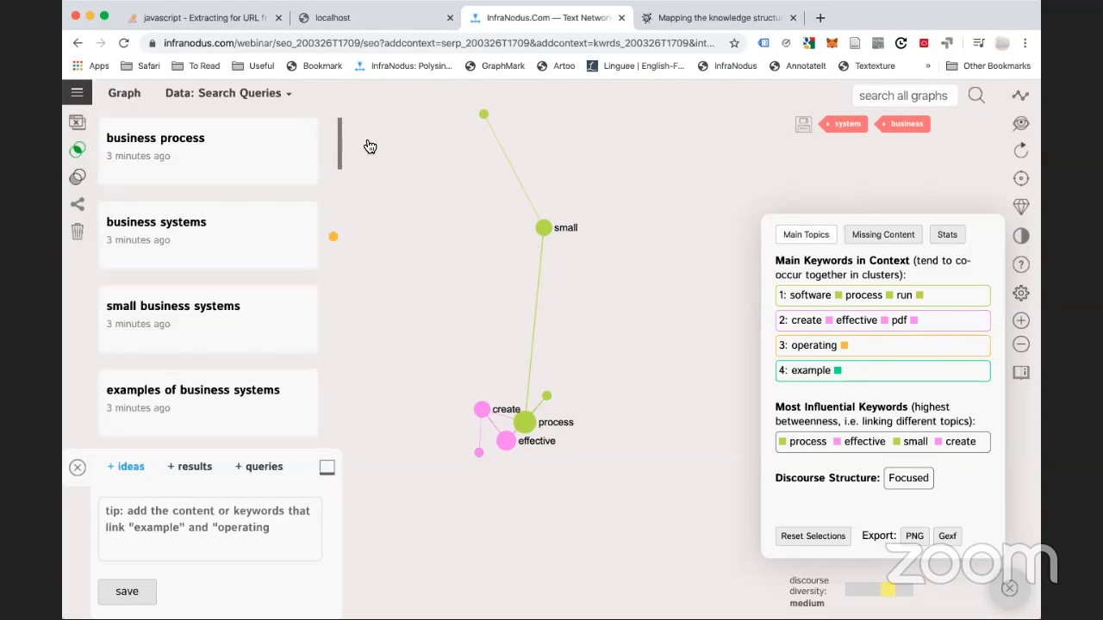
mouse_move(264, 96)
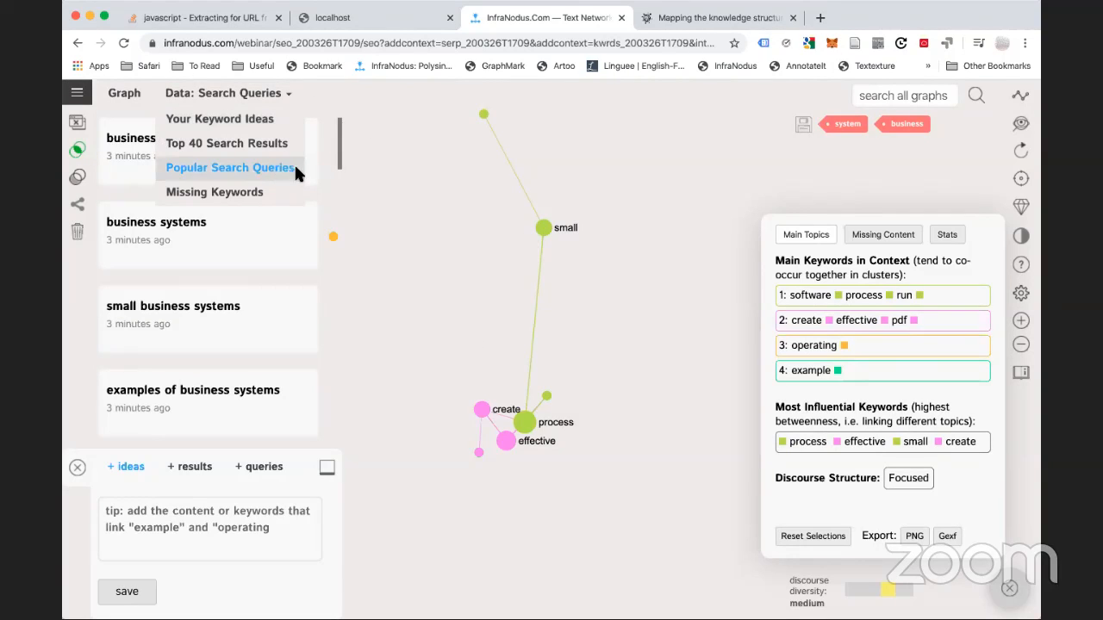
click(234, 193)
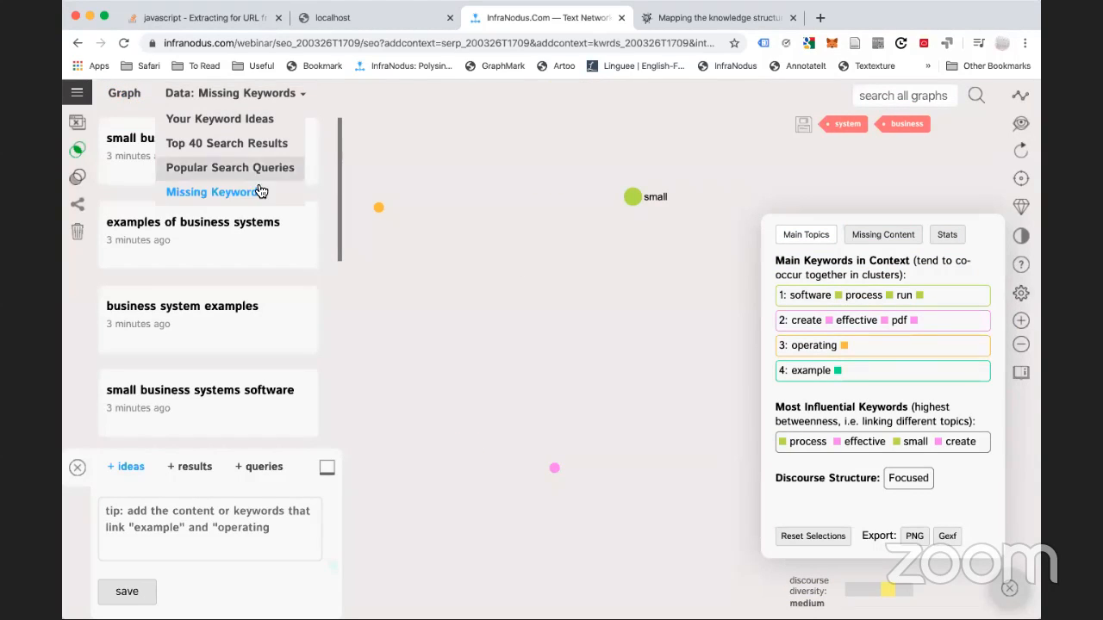
Open the missing content analysis and try the example and pdf keyword filters
click(850, 238)
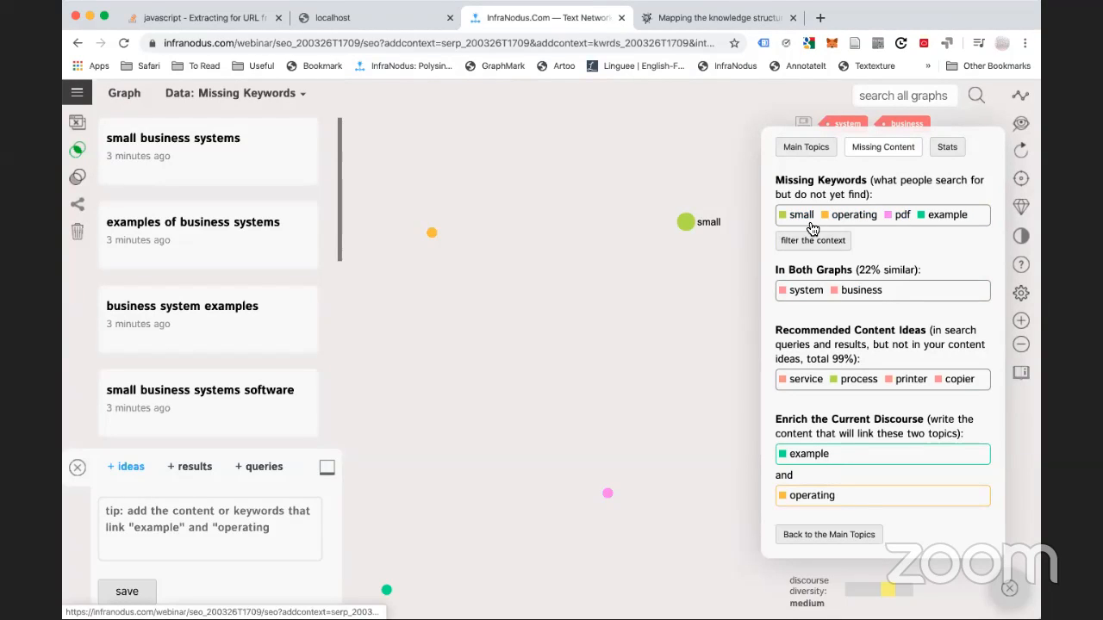
click(948, 216)
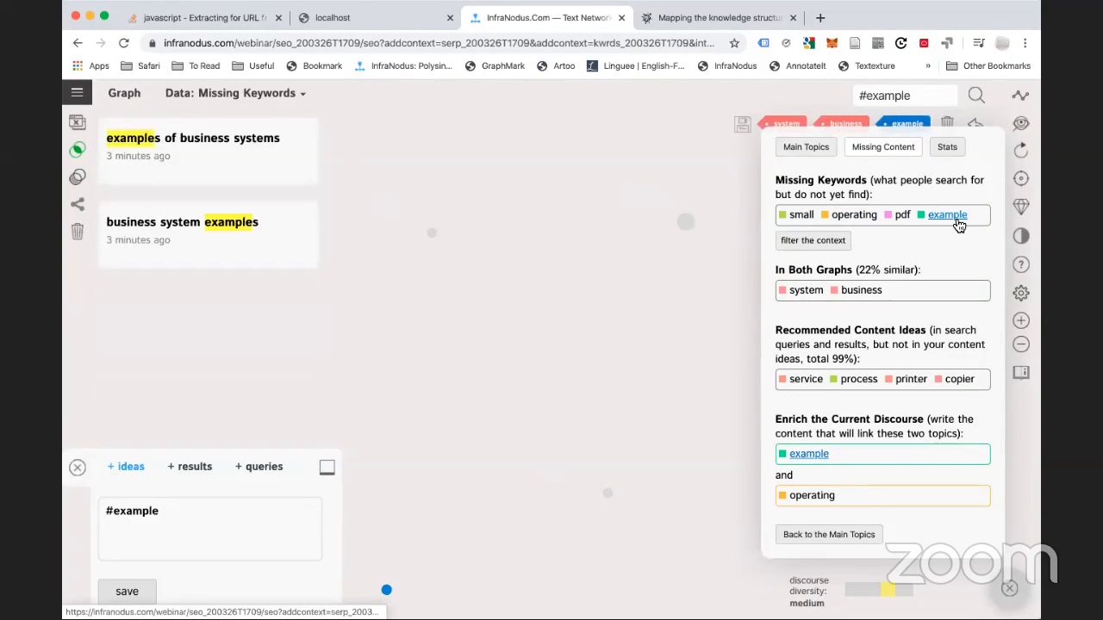
click(901, 216)
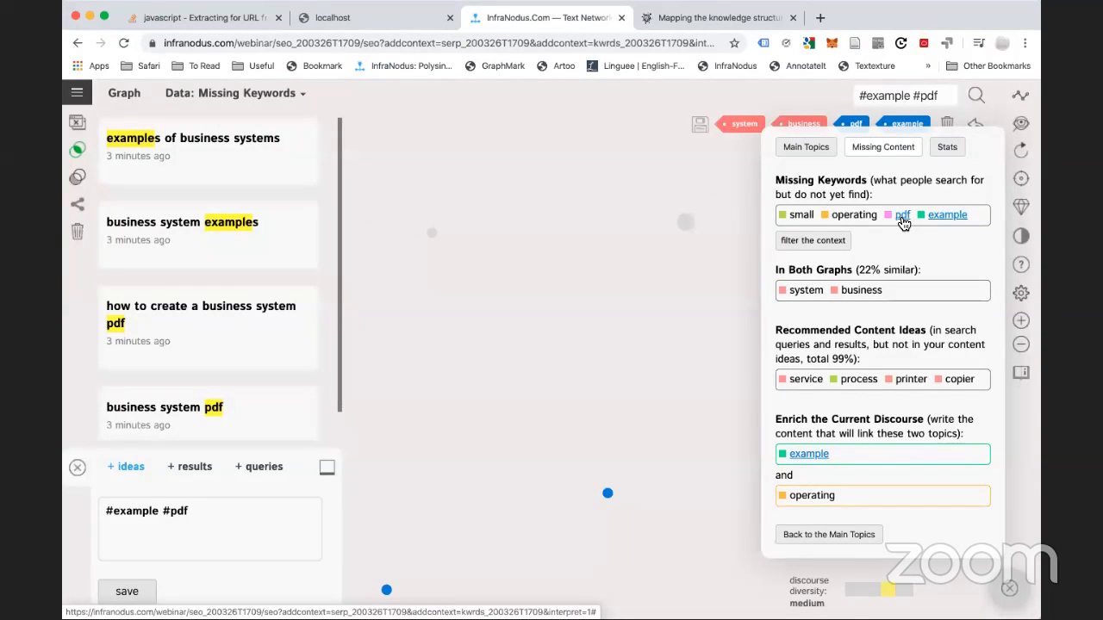
click(903, 216)
click(958, 215)
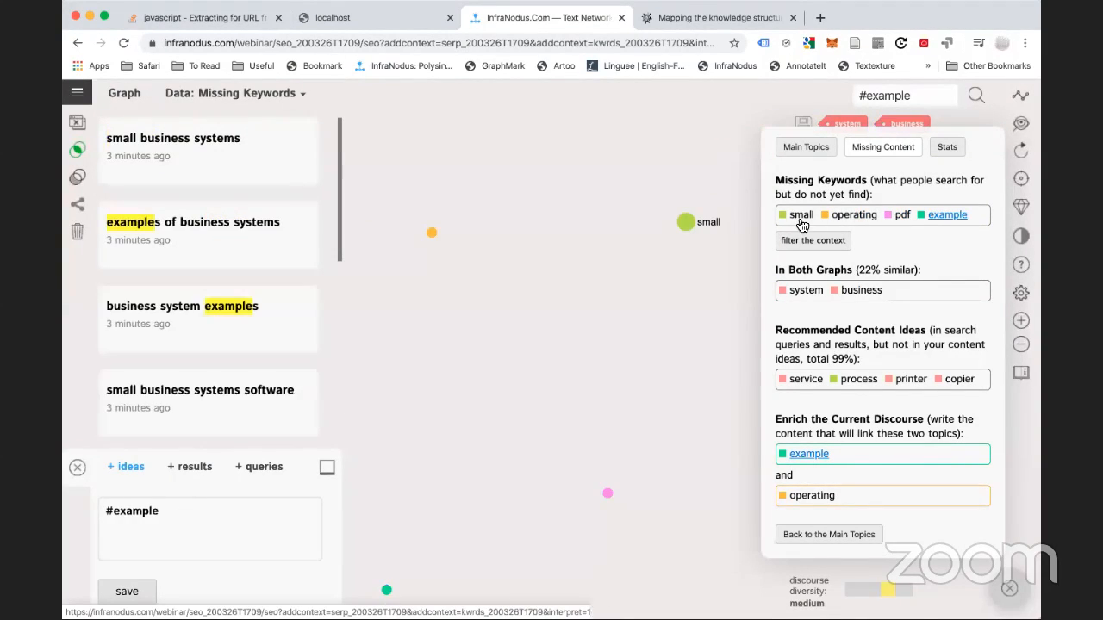
Filter the missing keywords to small, then bring up the saved-graphs navigation panel
click(801, 215)
click(851, 215)
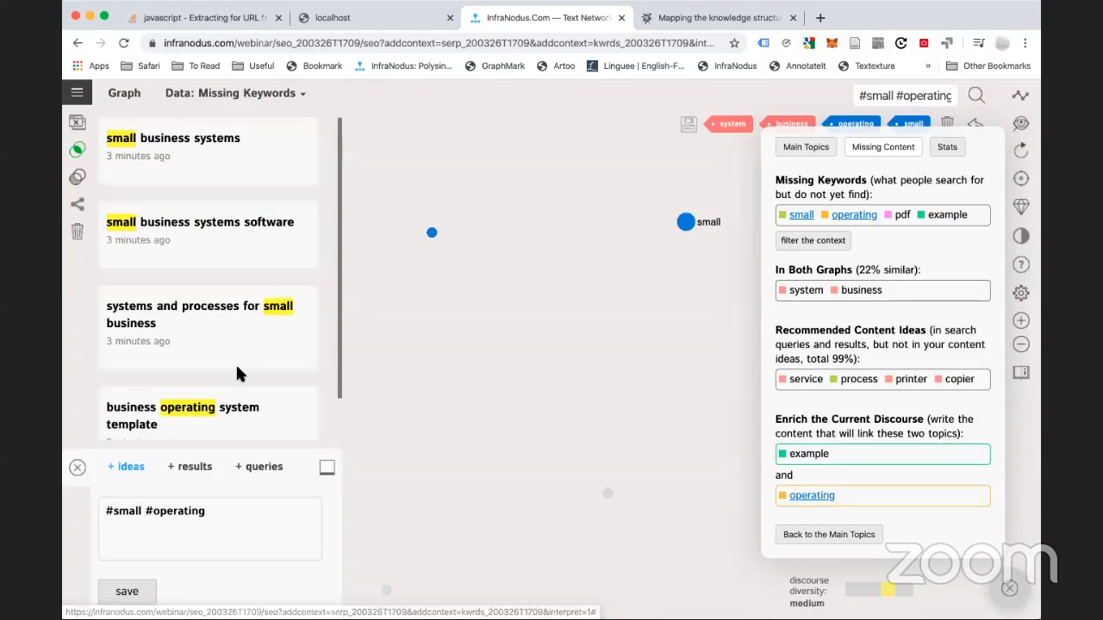
scroll(238, 372, down, 1)
scroll(235, 362, up, 1)
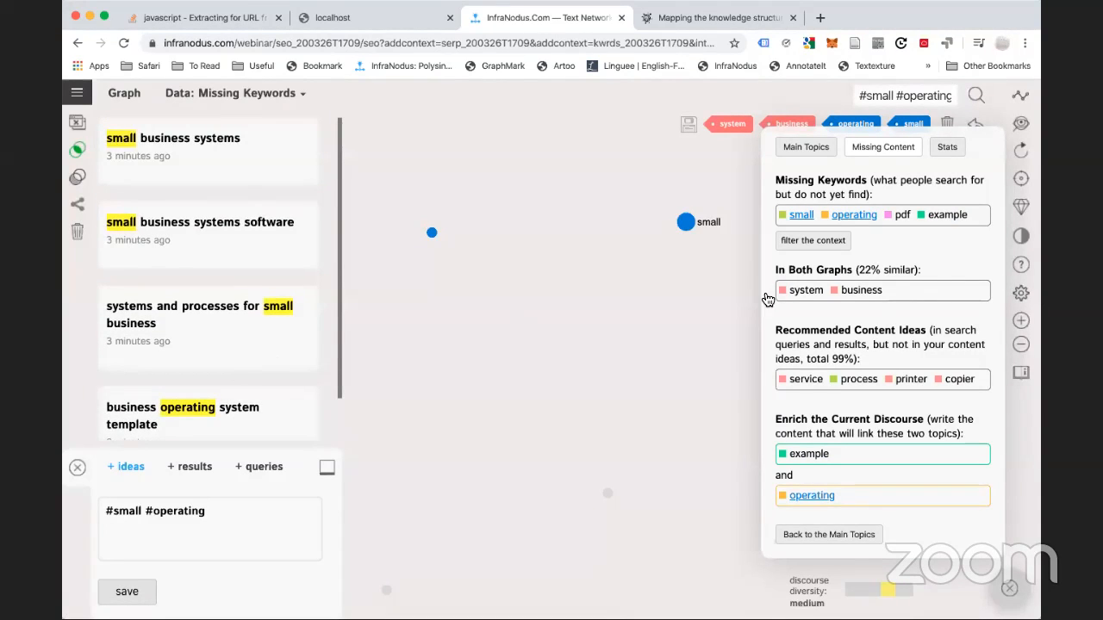
click(849, 214)
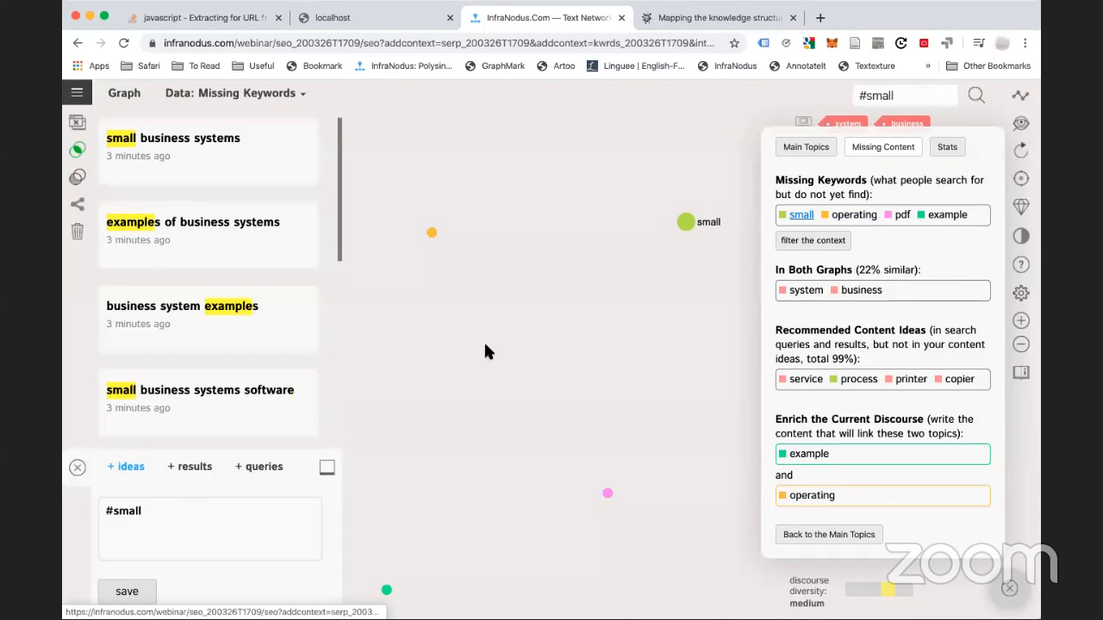
click(808, 216)
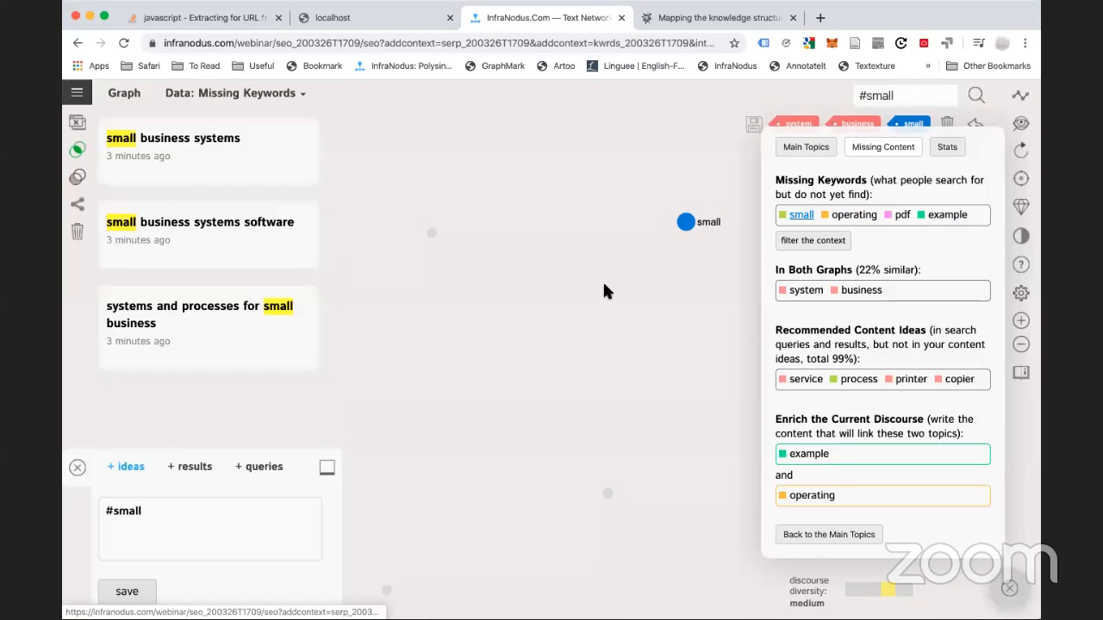
click(77, 92)
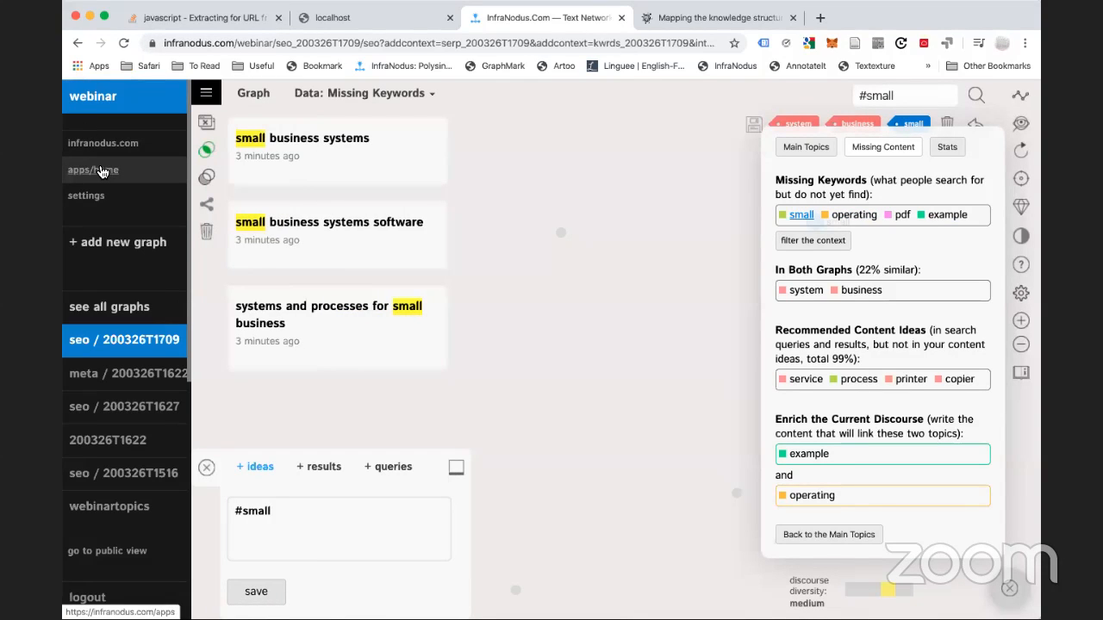
Create a new SEO graph from the pasted business operations consultant search query
click(101, 171)
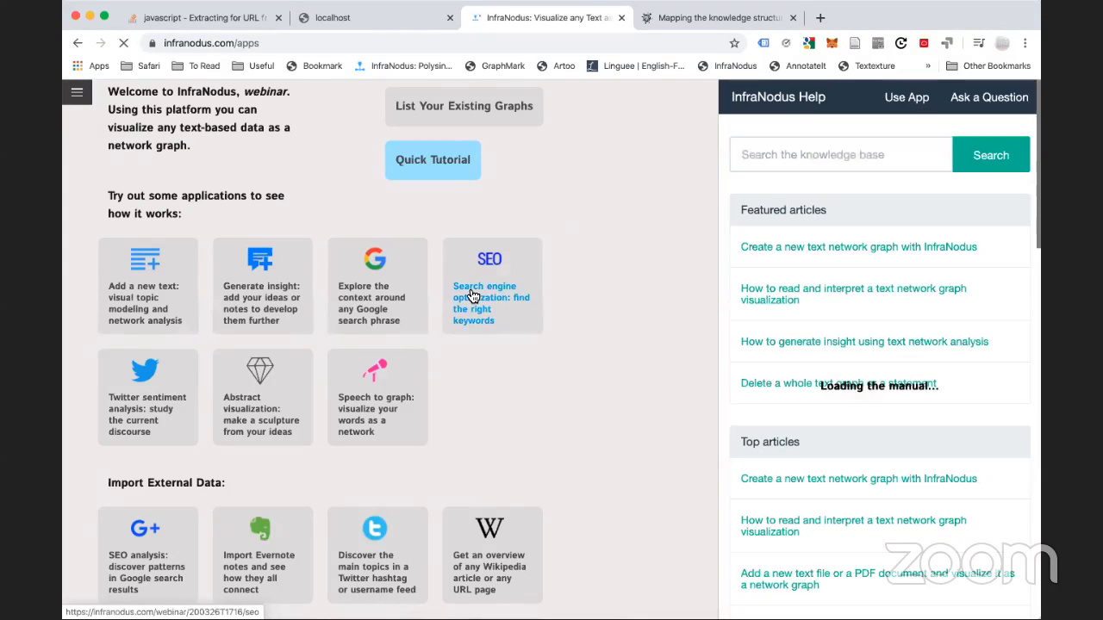
click(472, 297)
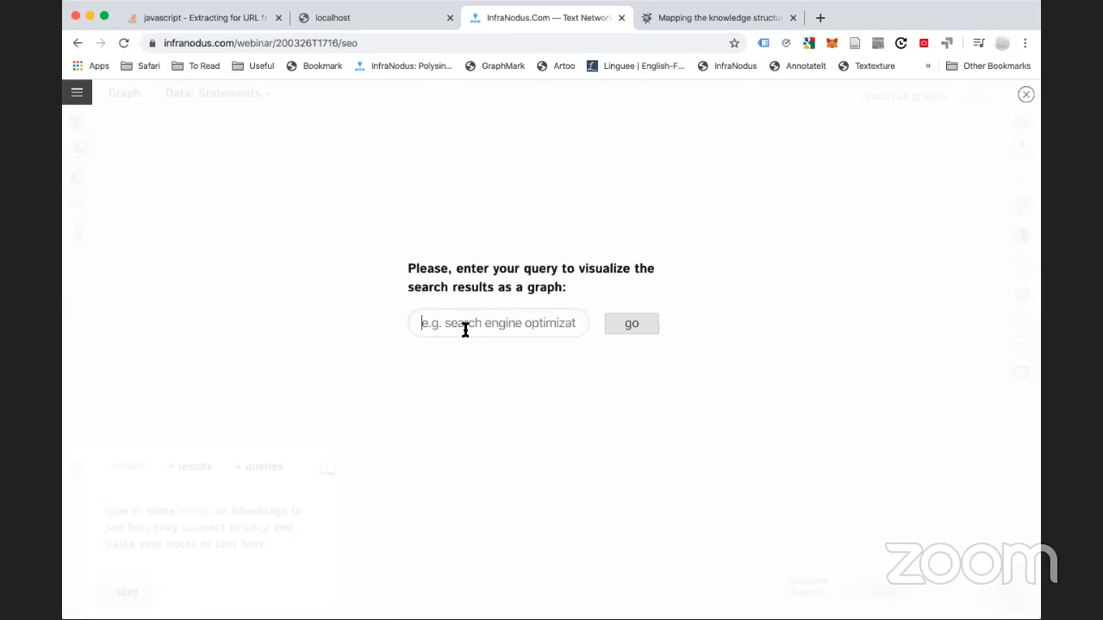
click(465, 325)
text(business operations consultant)
click(650, 336)
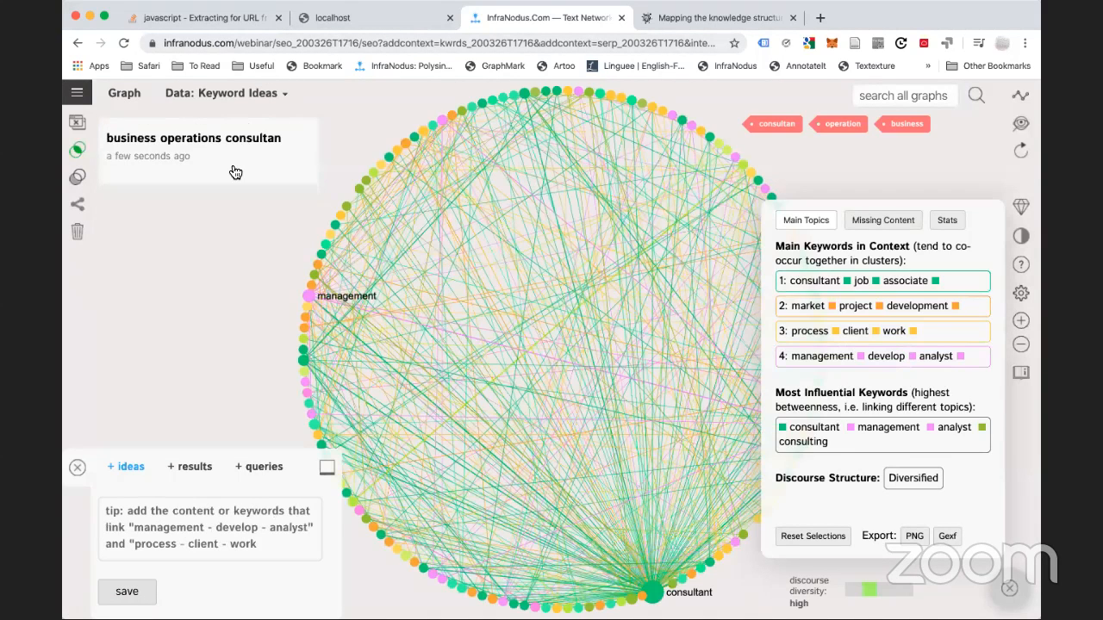
View Popular Search Queries, then Top 40 Search Results, and return to the apps home page
mouse_move(228, 93)
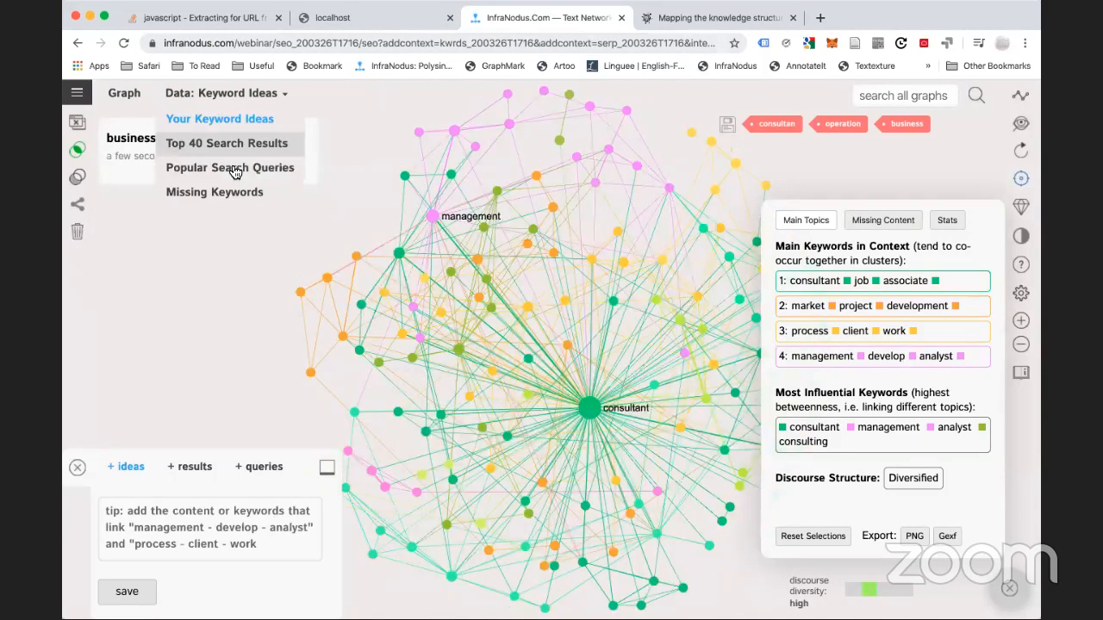
click(229, 168)
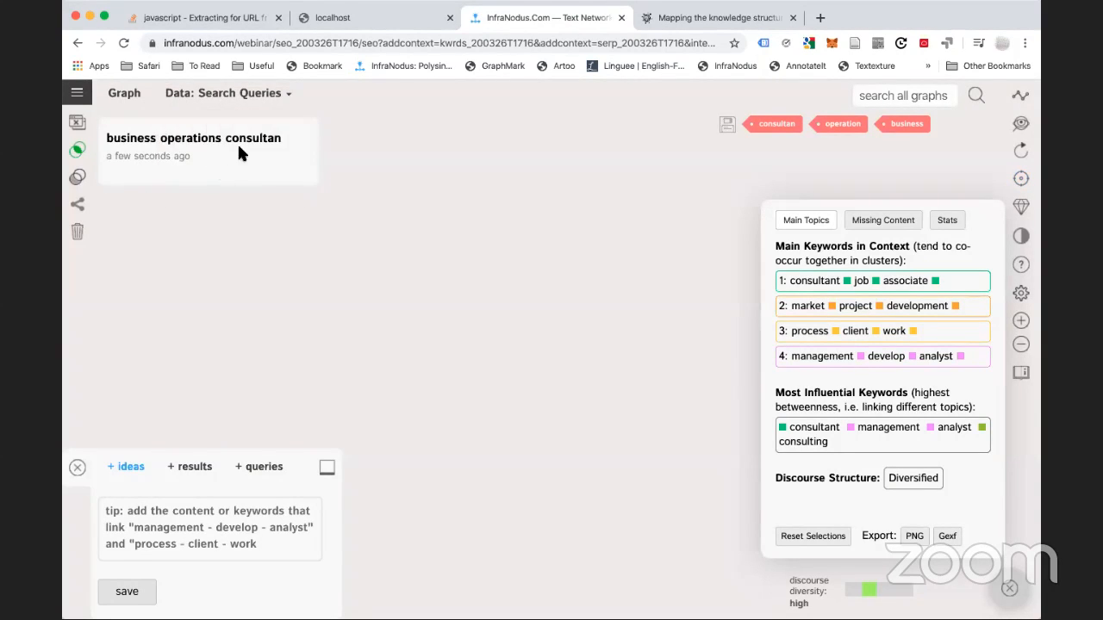
mouse_move(229, 93)
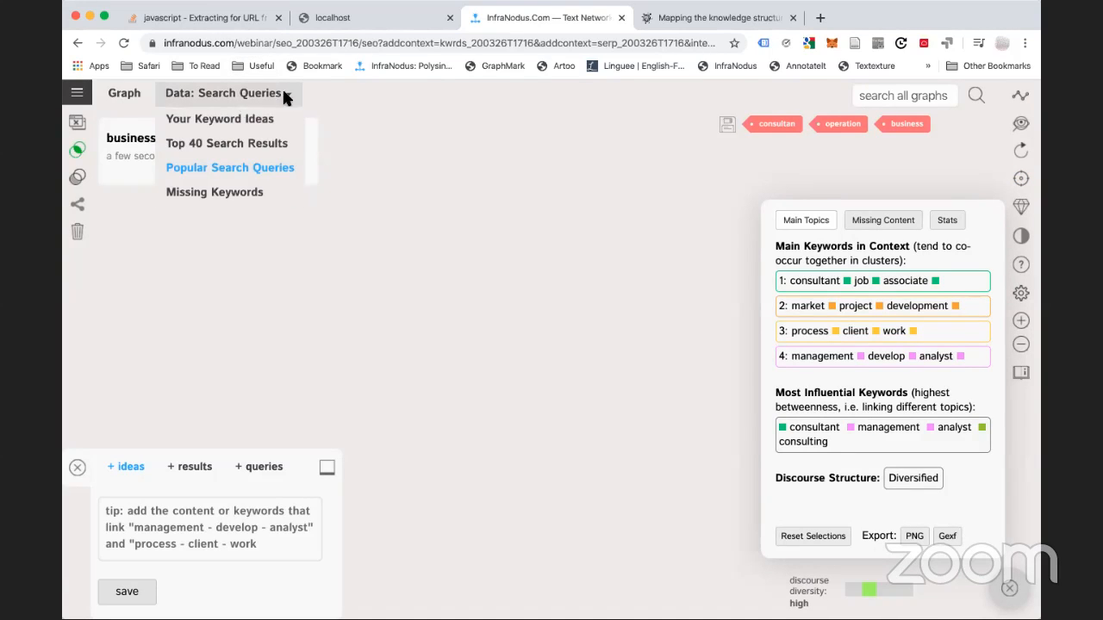
mouse_move(270, 93)
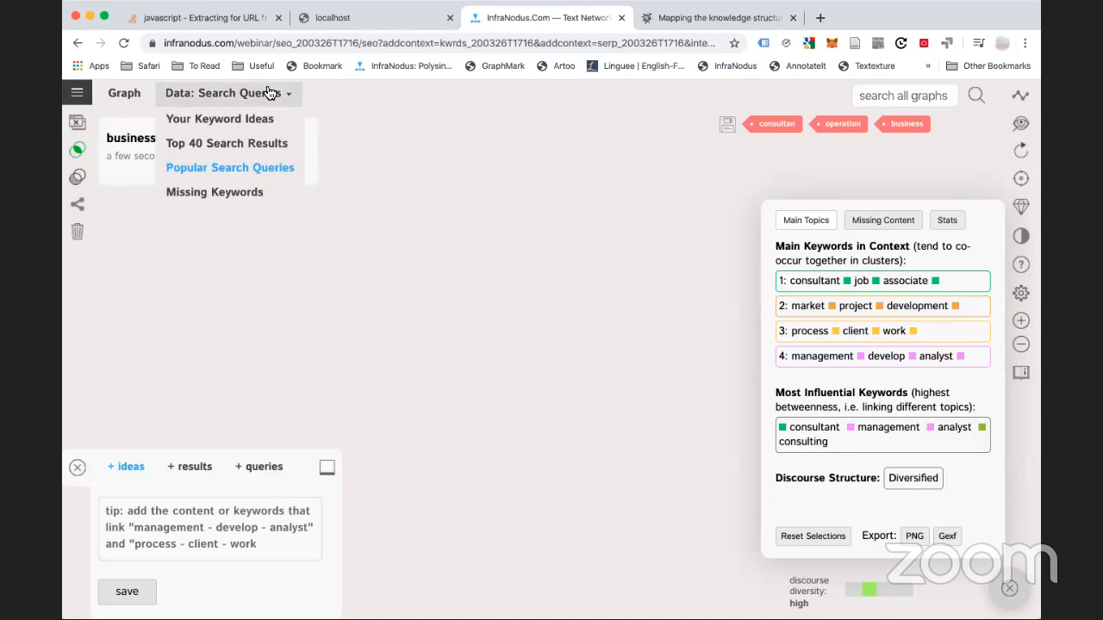
click(248, 143)
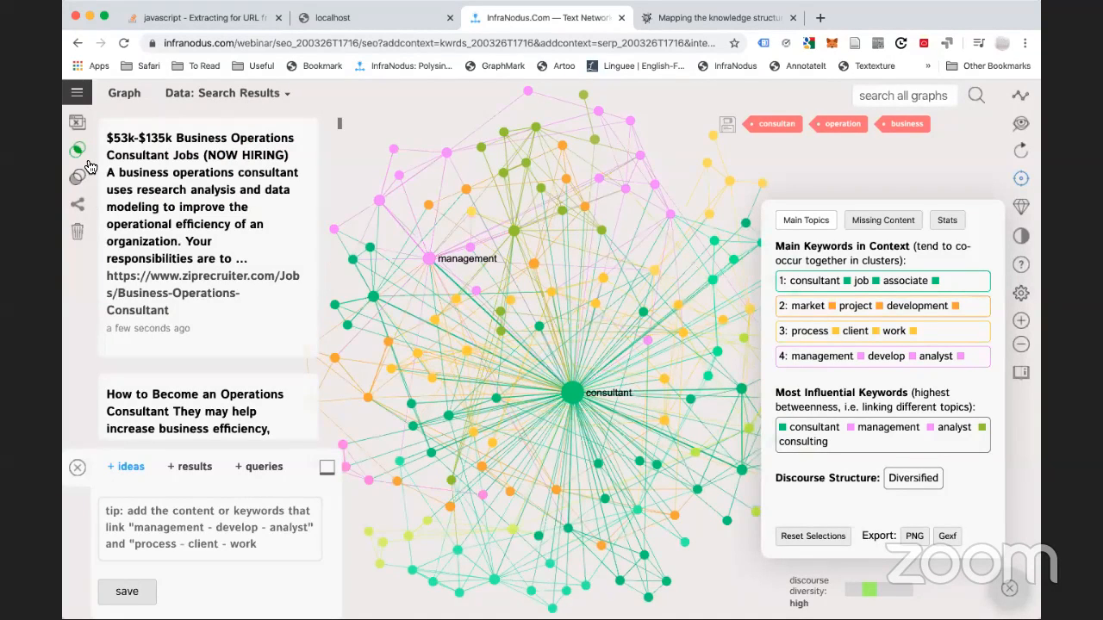
click(77, 92)
click(95, 170)
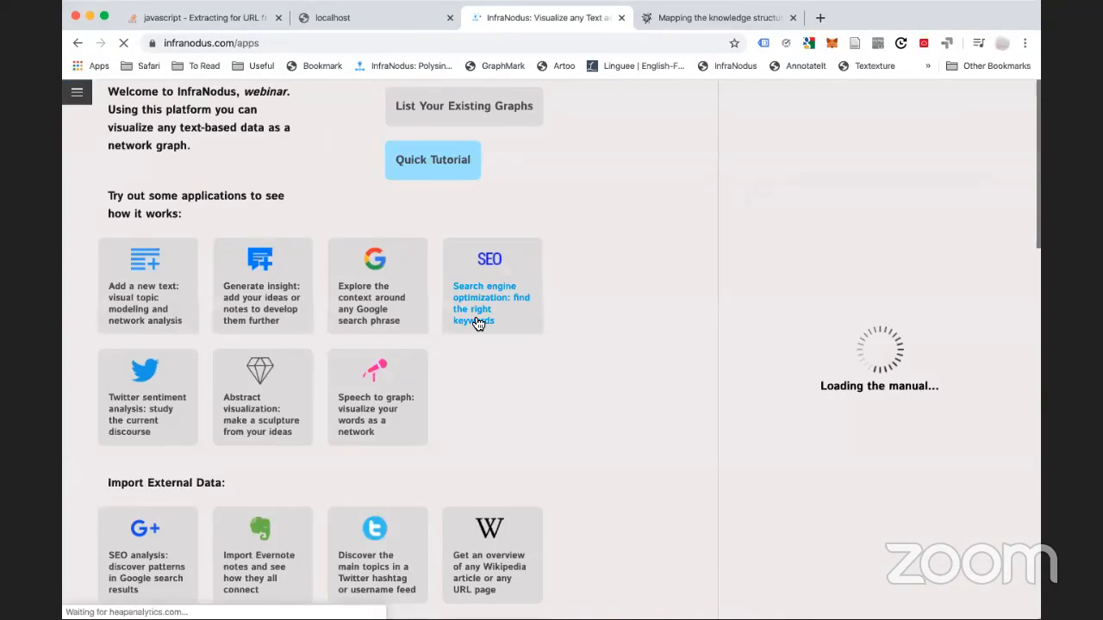
Build a Search engine optimization graph for the query 'business consultant'
click(476, 317)
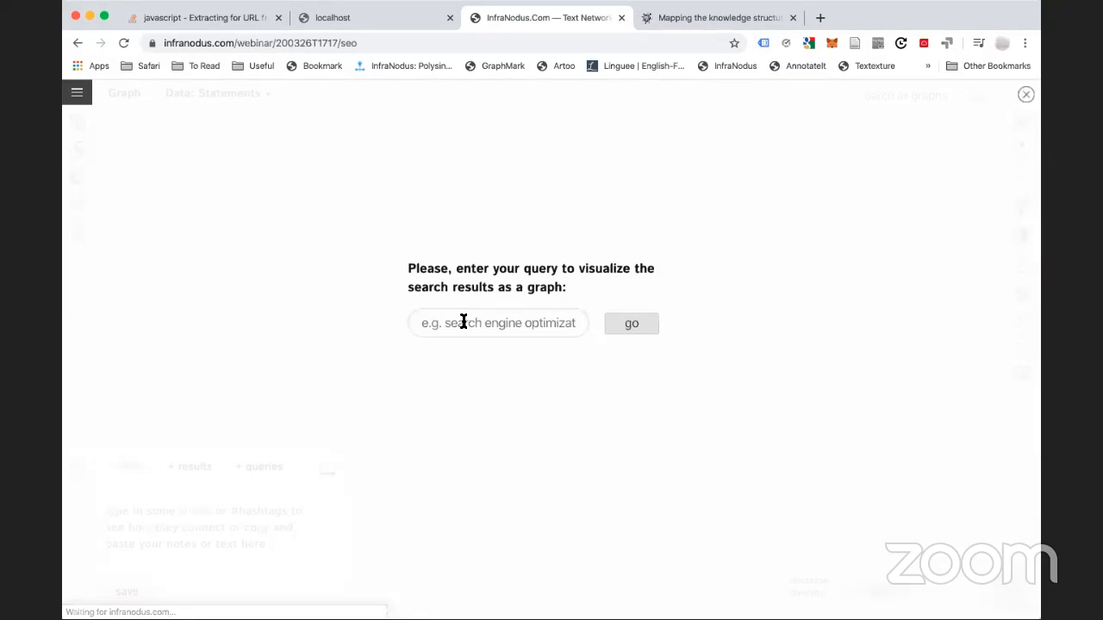
click(464, 322)
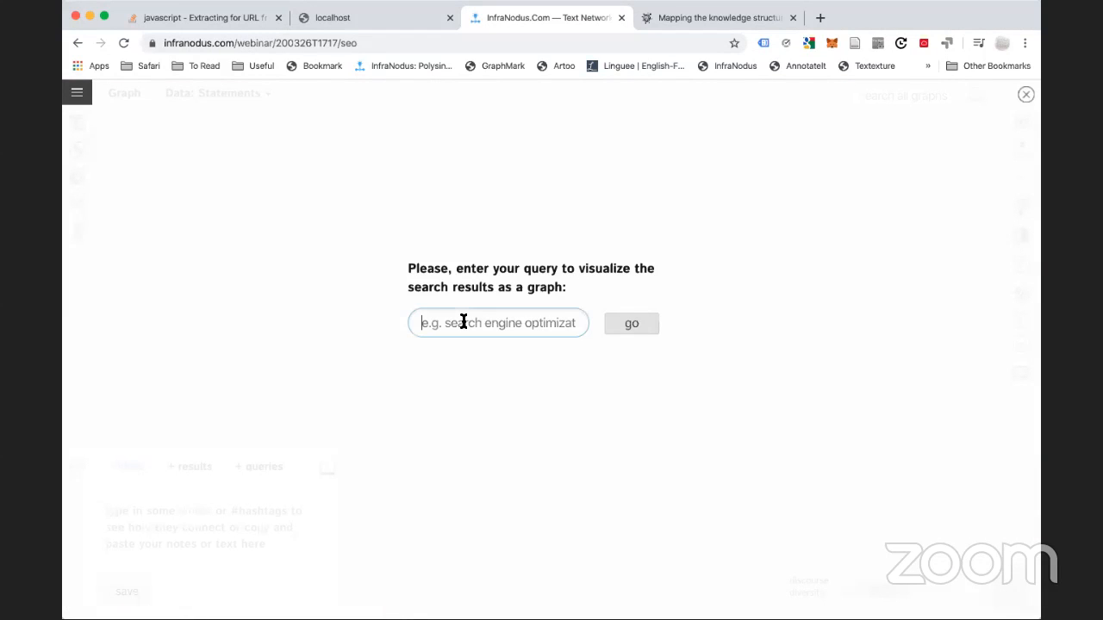
text(bu)
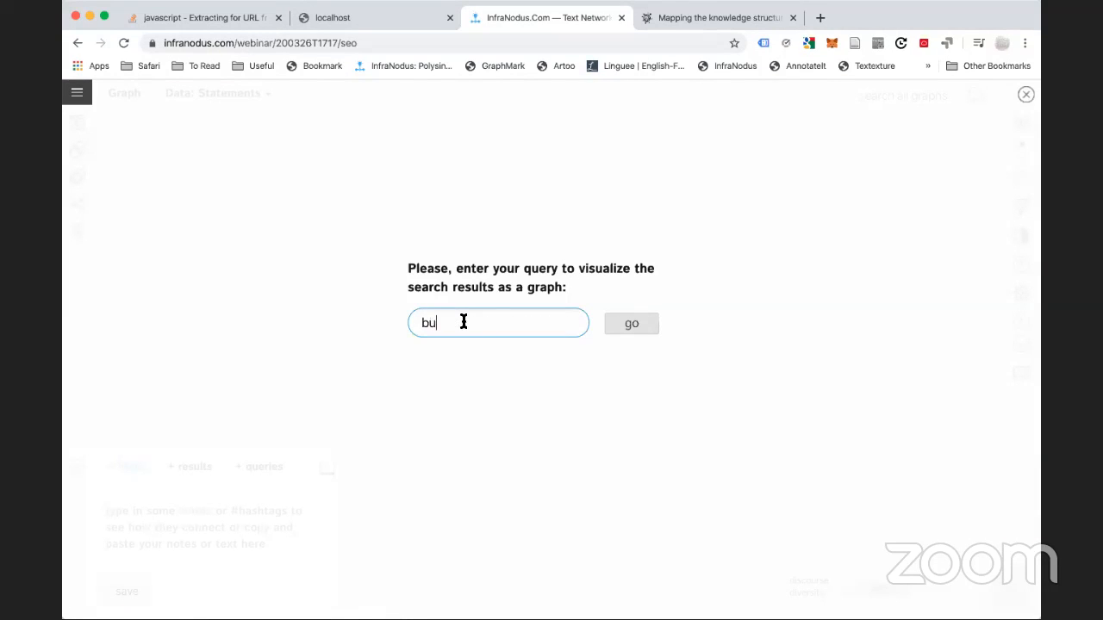
text(siness consultant)
click(617, 324)
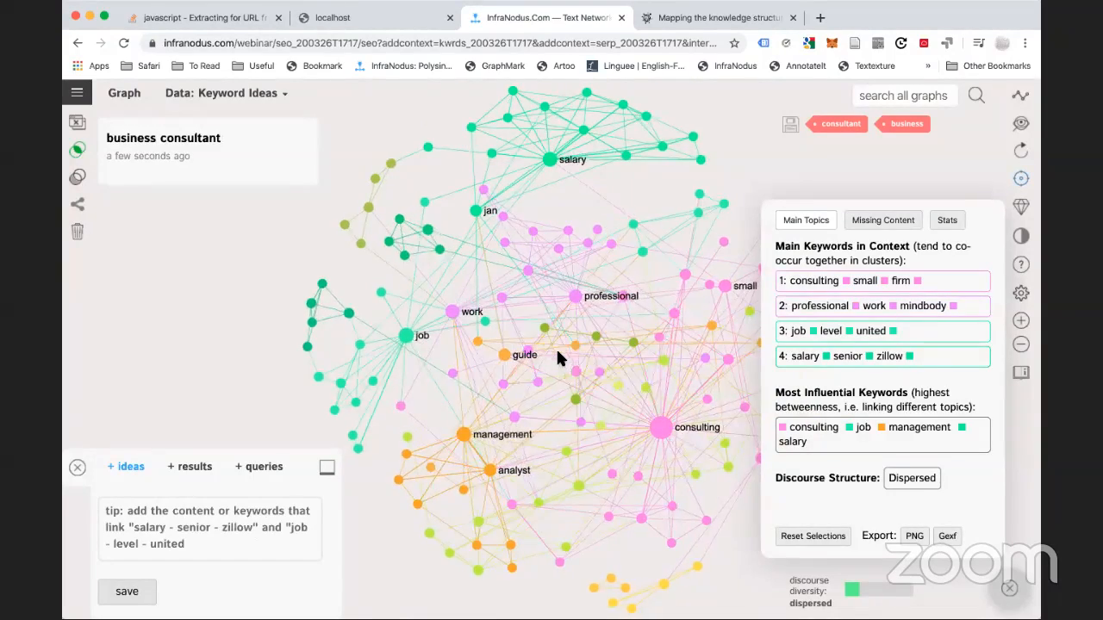
click(258, 95)
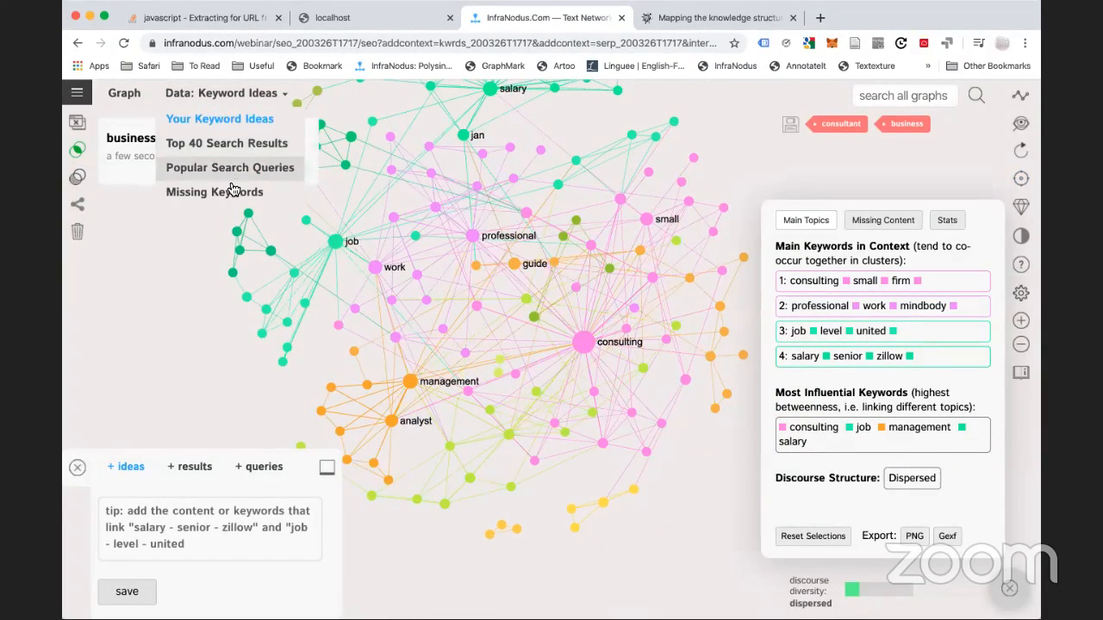
click(225, 193)
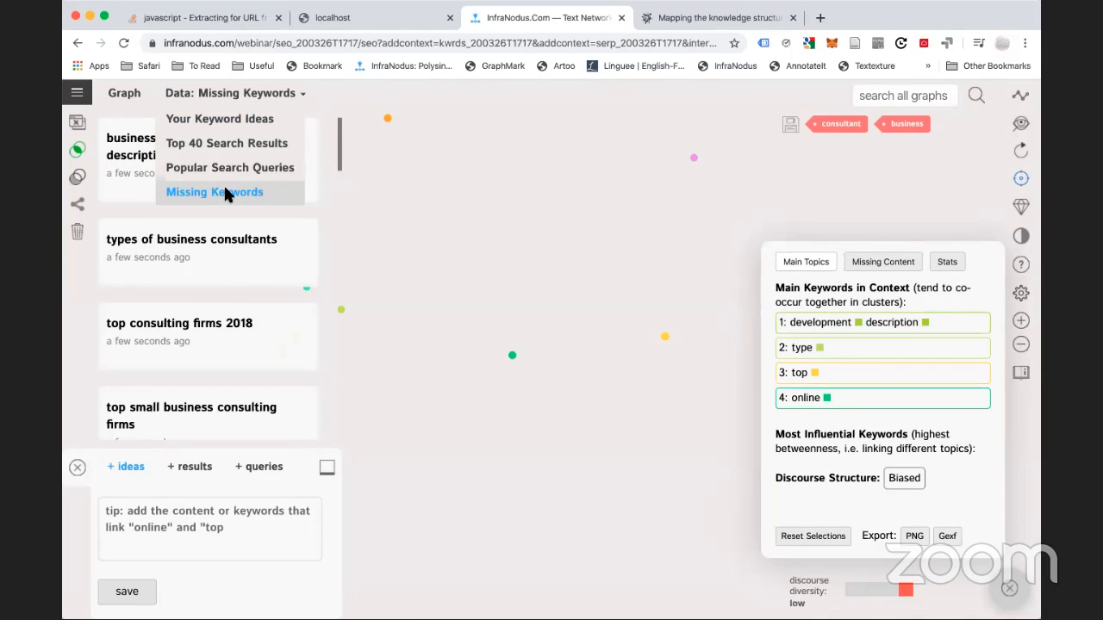
click(882, 263)
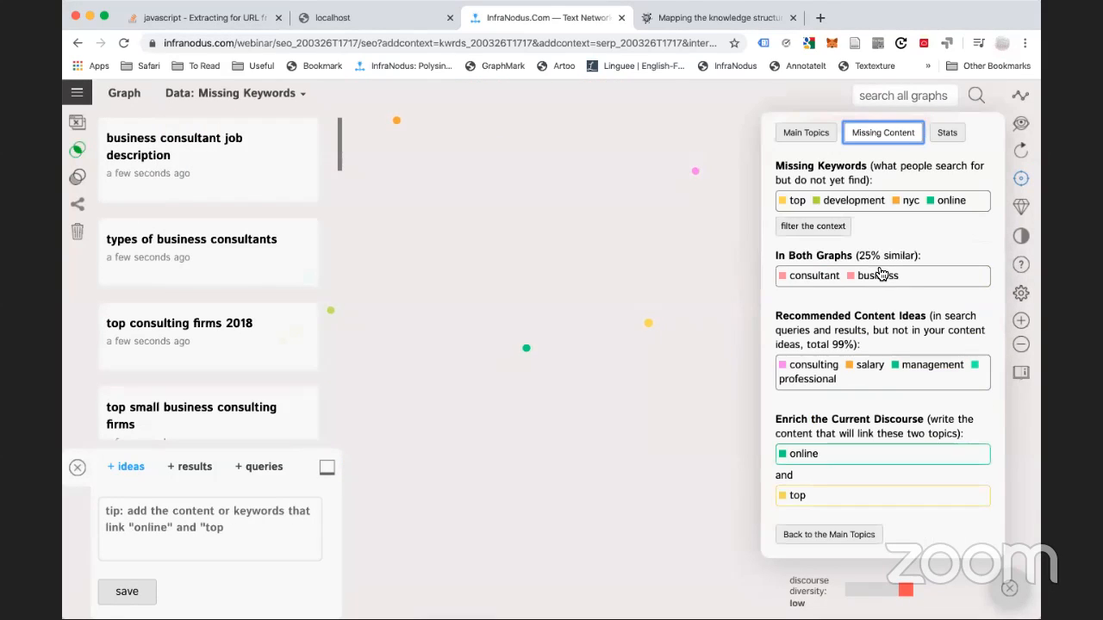
click(797, 200)
click(849, 201)
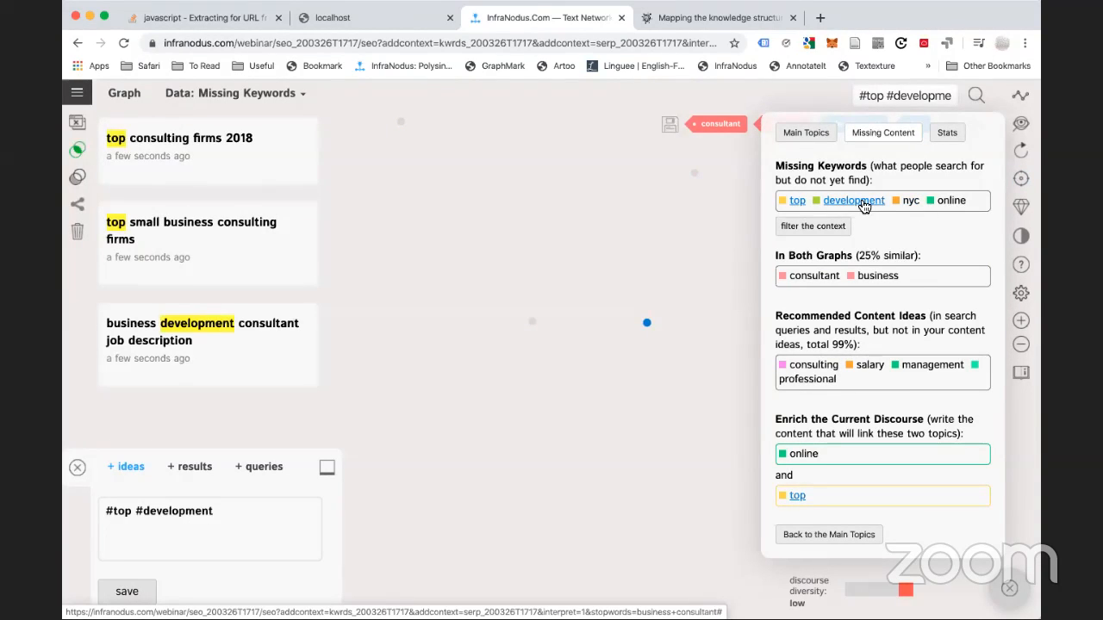
click(877, 205)
click(909, 203)
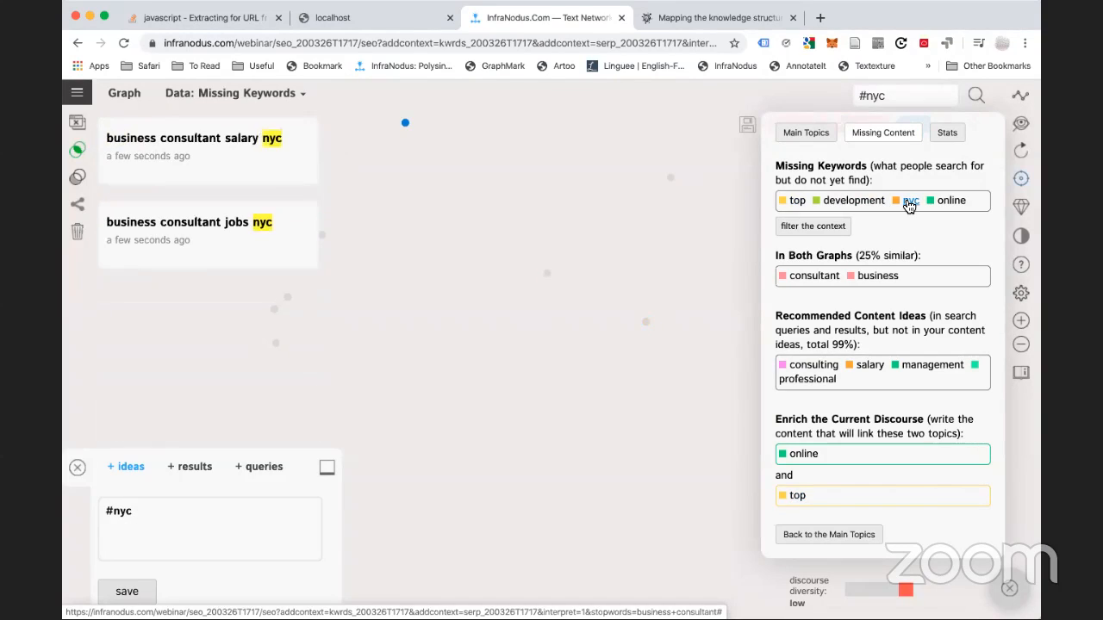
click(910, 203)
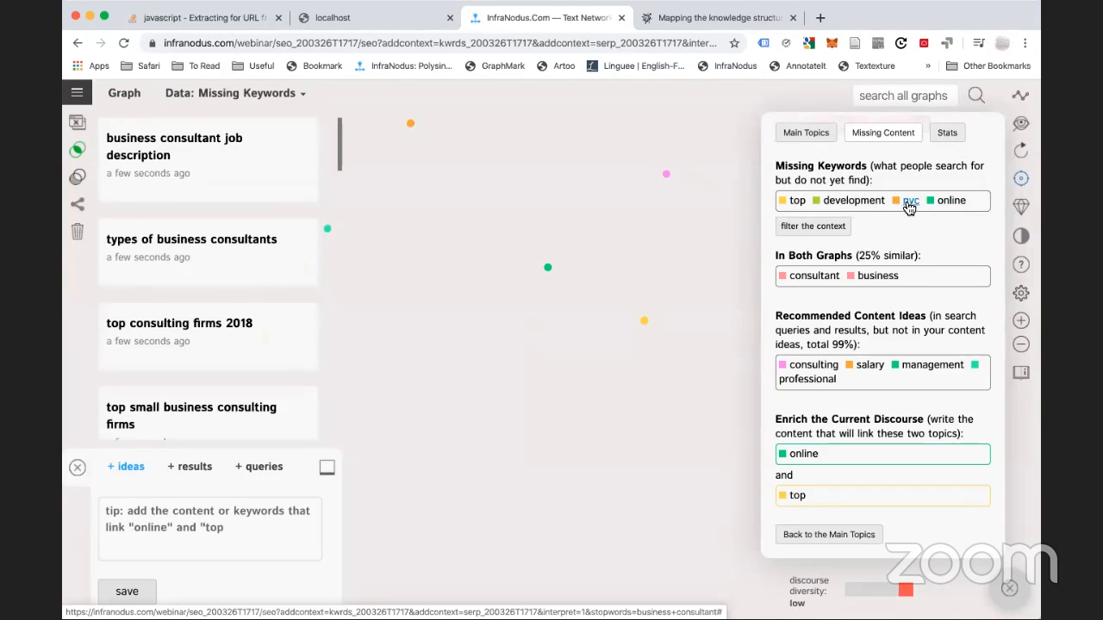
click(793, 203)
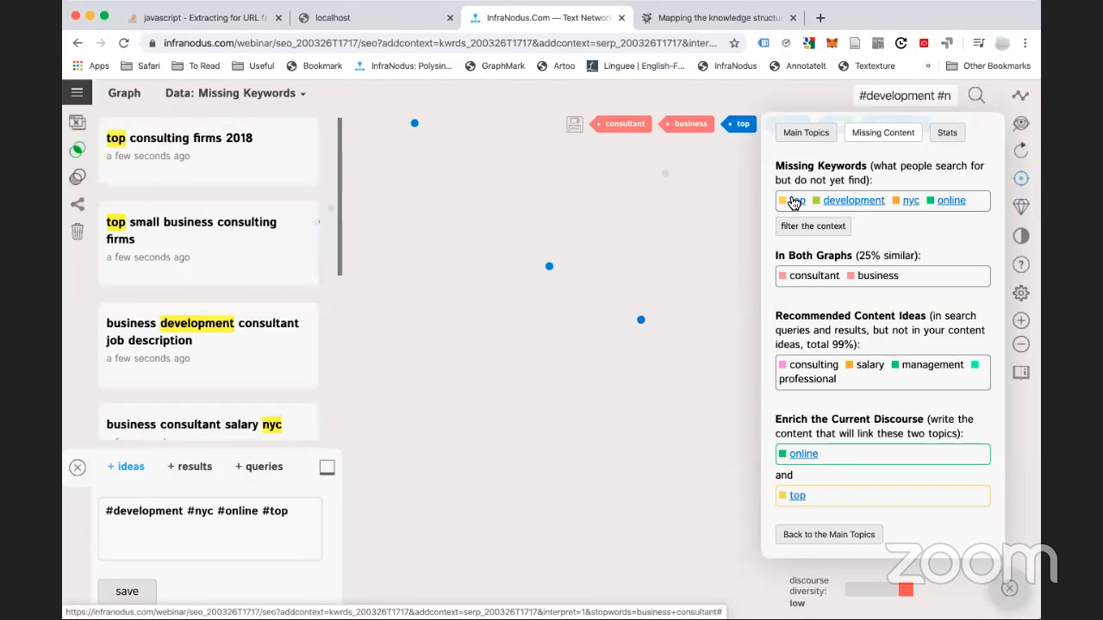
click(911, 207)
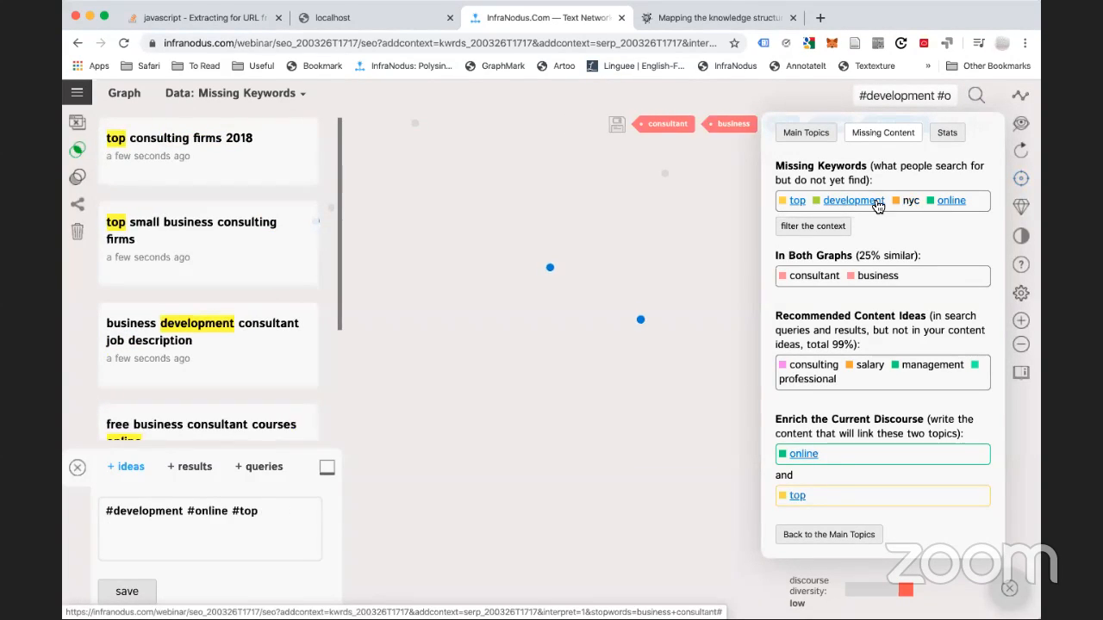
click(865, 205)
click(810, 203)
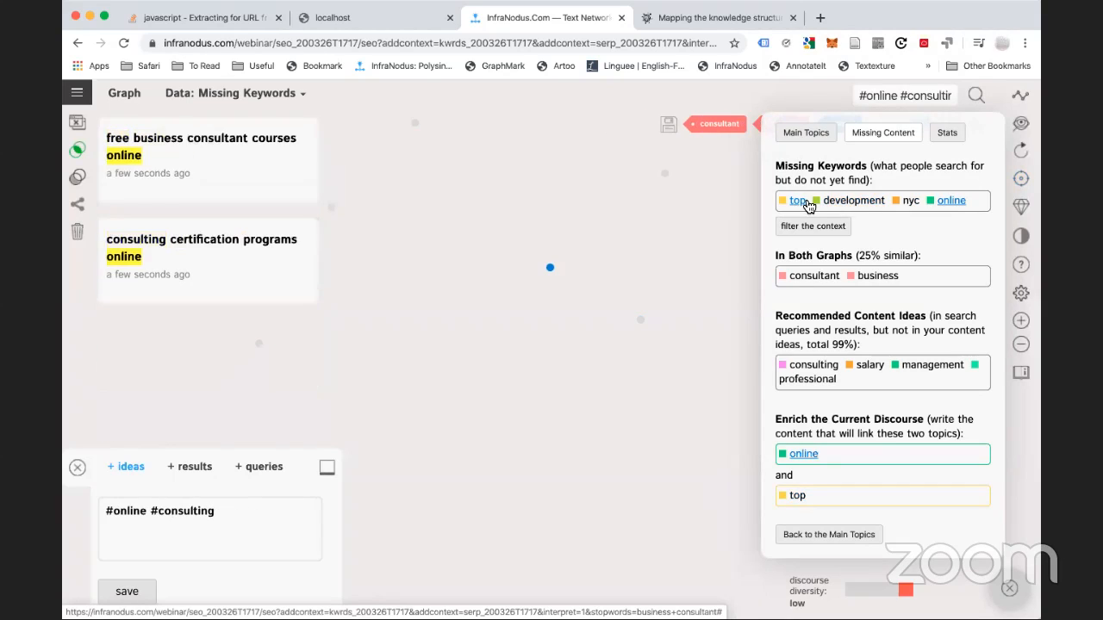
click(950, 202)
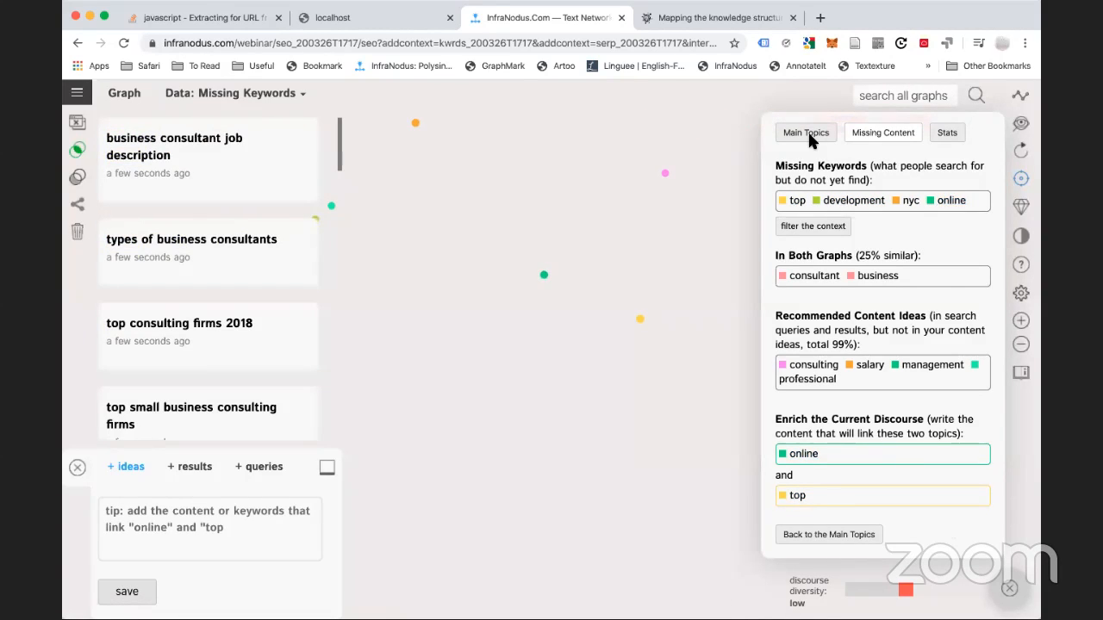
click(807, 131)
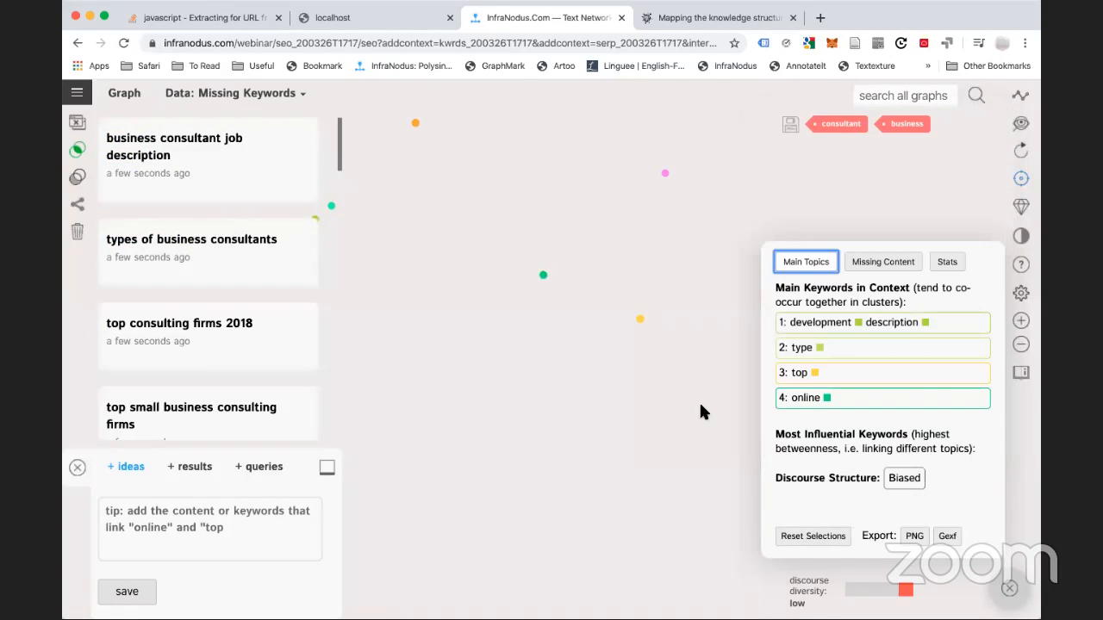
click(230, 100)
click(211, 131)
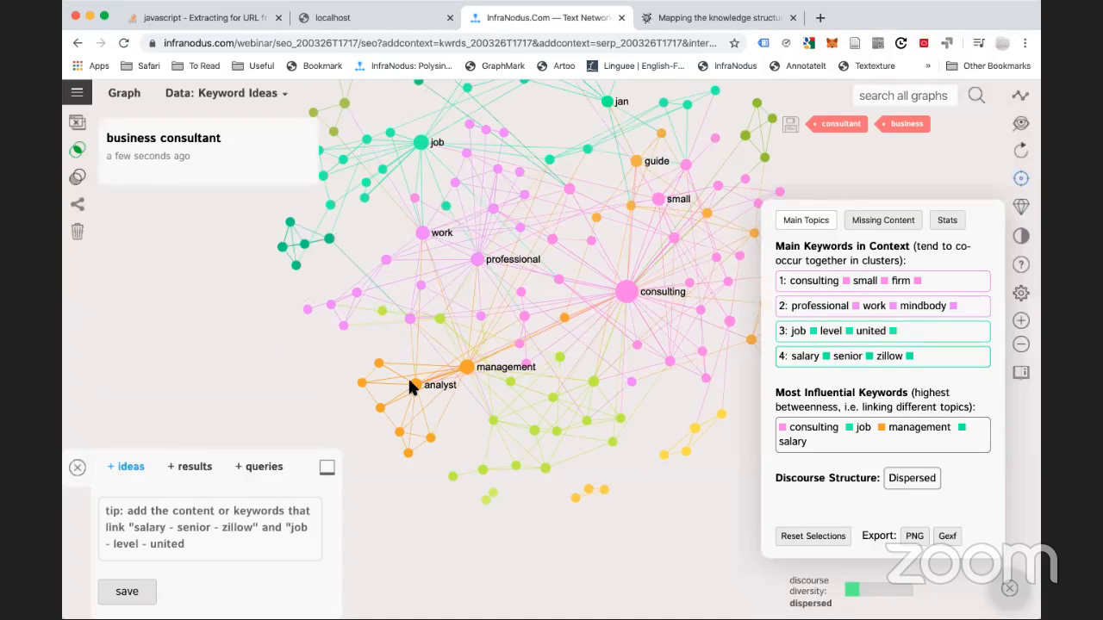
Select the consulting and professional nodes and save them as an idea
click(416, 384)
click(465, 367)
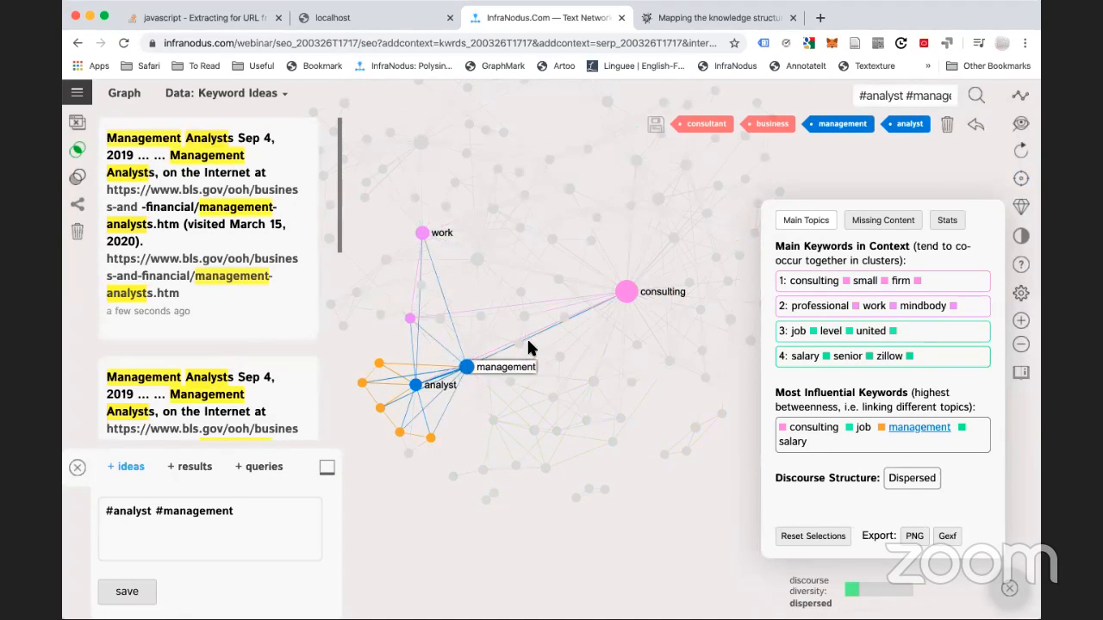
click(976, 123)
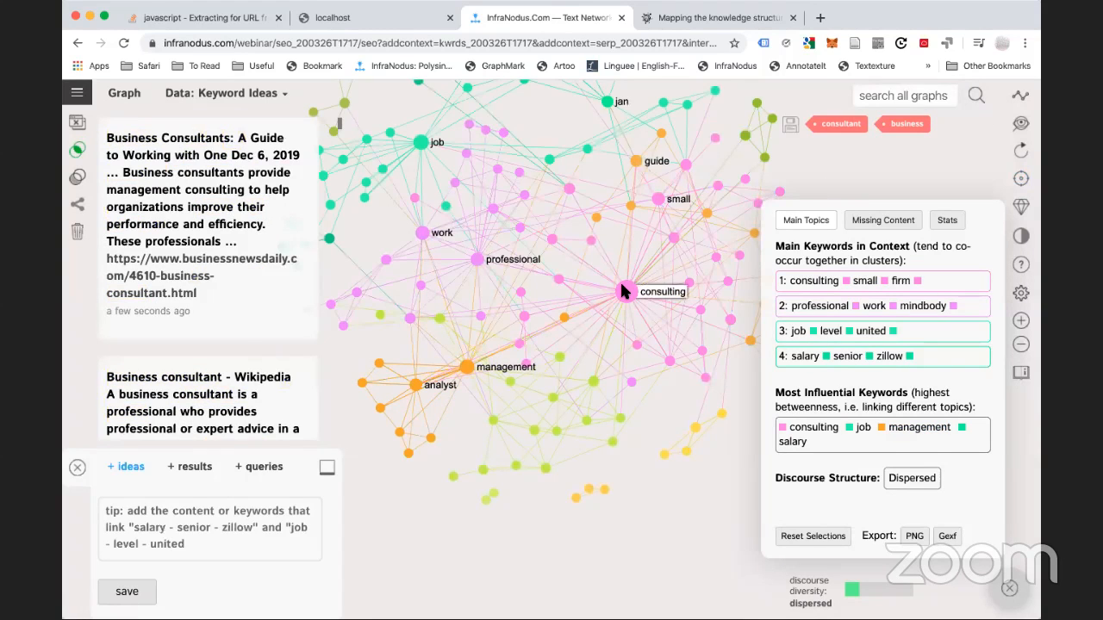
click(625, 292)
click(476, 261)
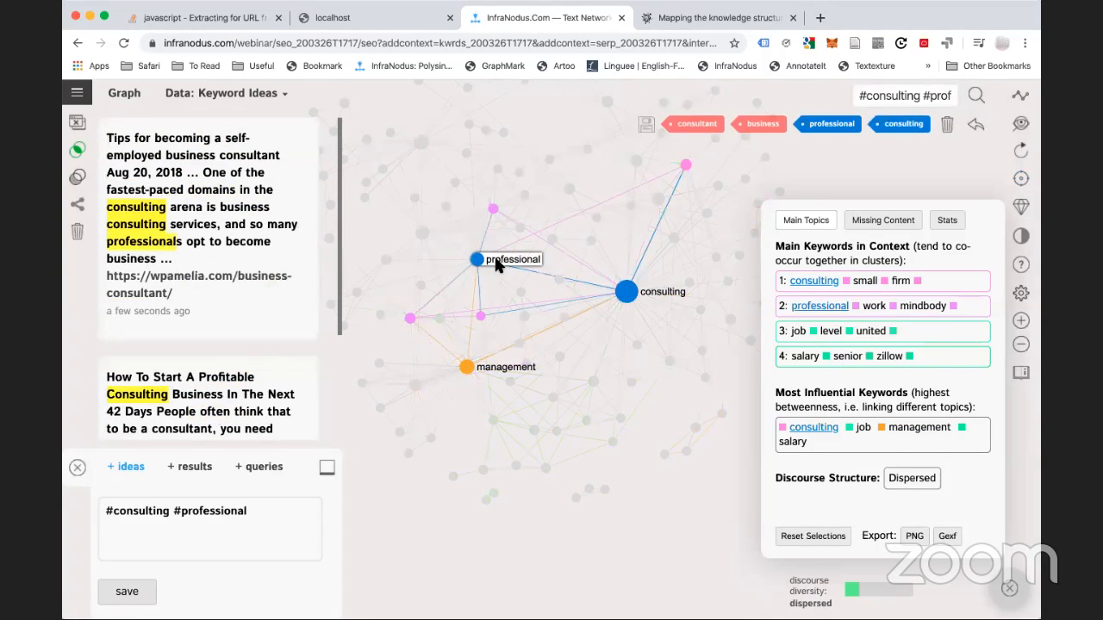
click(477, 261)
click(476, 260)
click(125, 591)
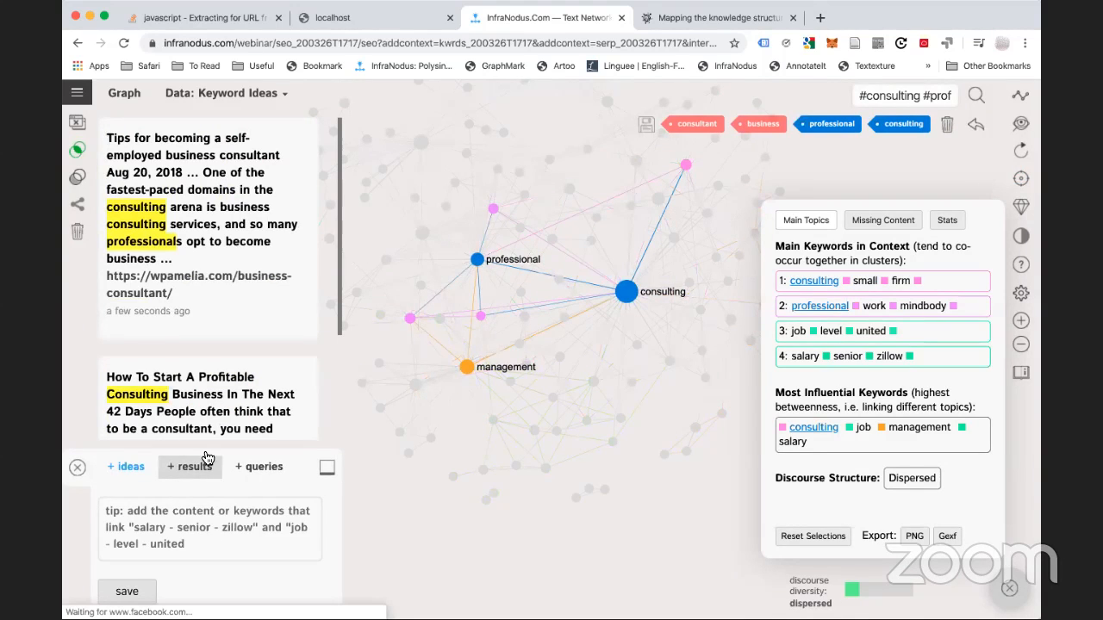
Switch the data view to Your Keyword Ideas
click(222, 93)
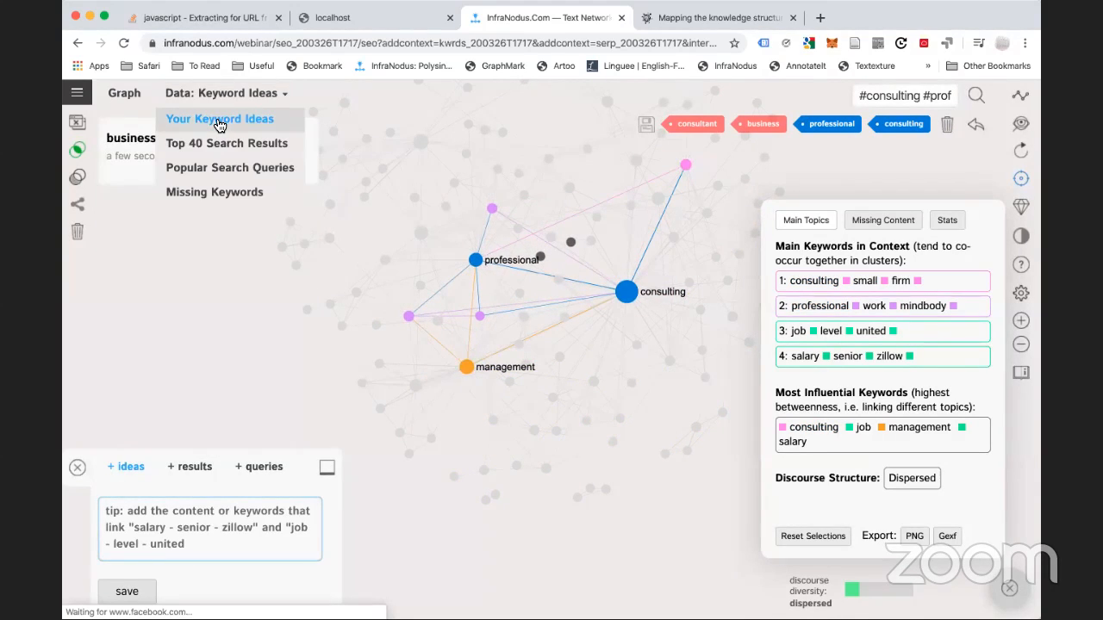
click(220, 121)
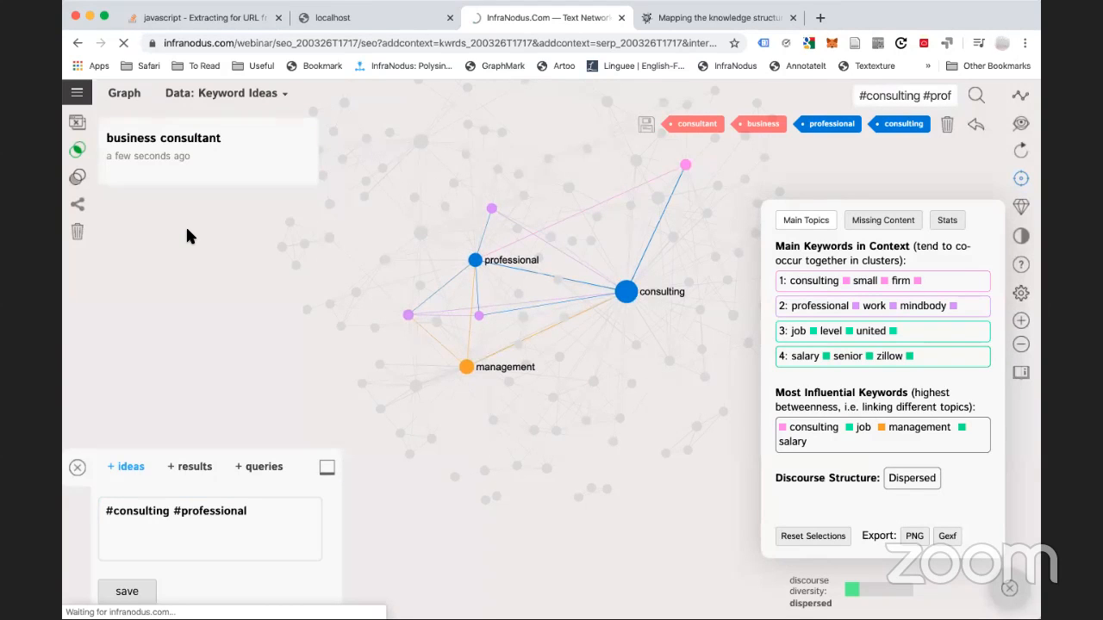
scroll(187, 234, down, 5)
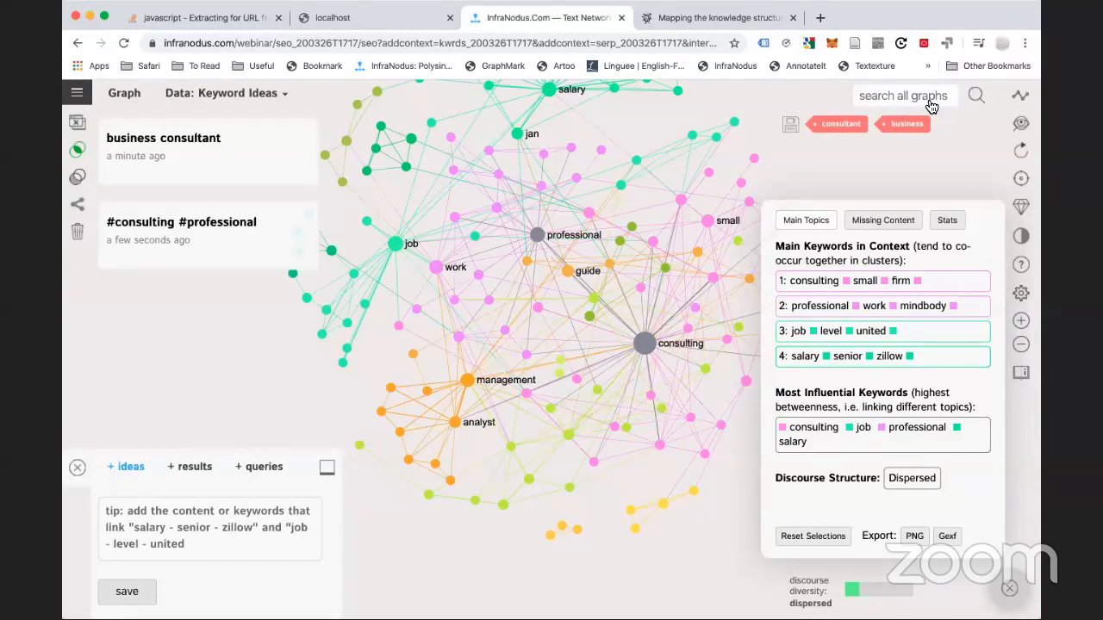
Reload the local InfraNodus page and log in with the account username and password
click(385, 17)
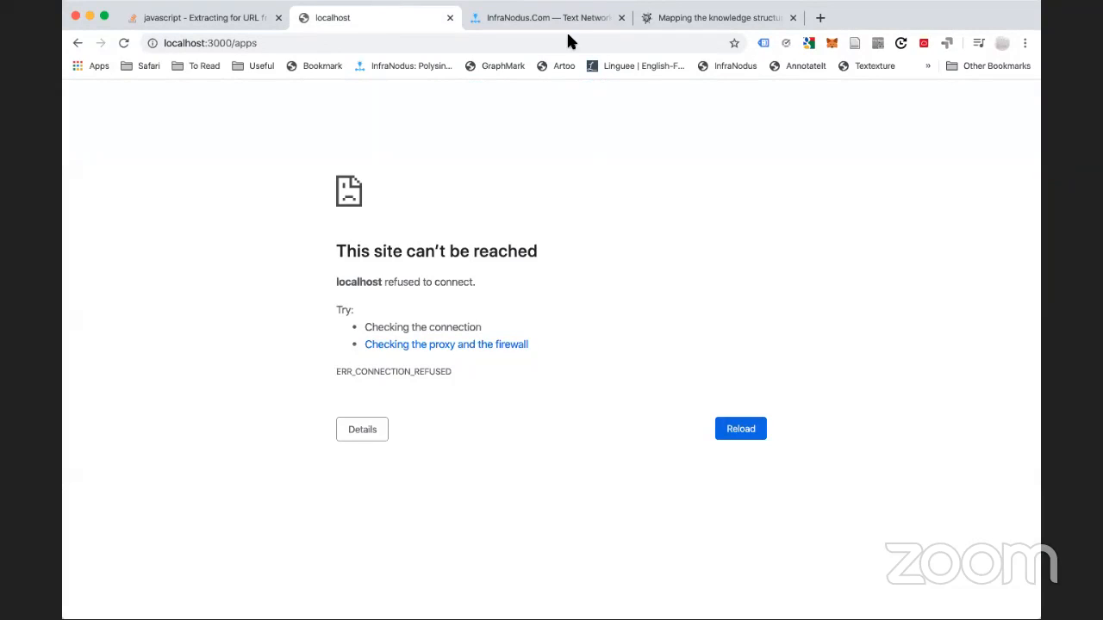
click(284, 43)
key(Return)
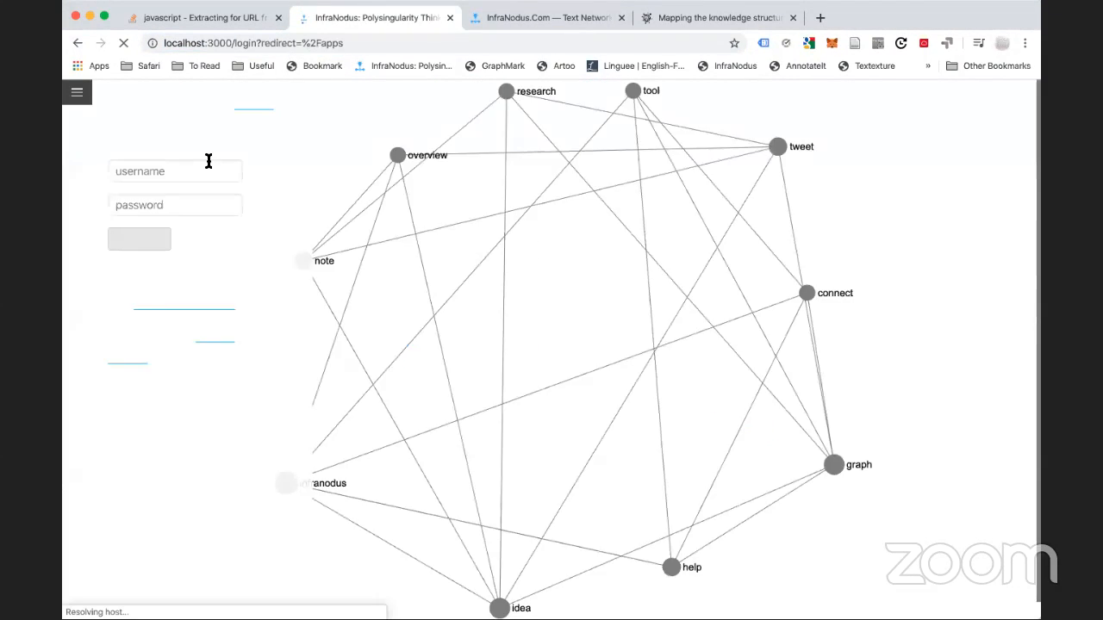
click(207, 169)
text(web)
key(Tab)
text(•••••••)
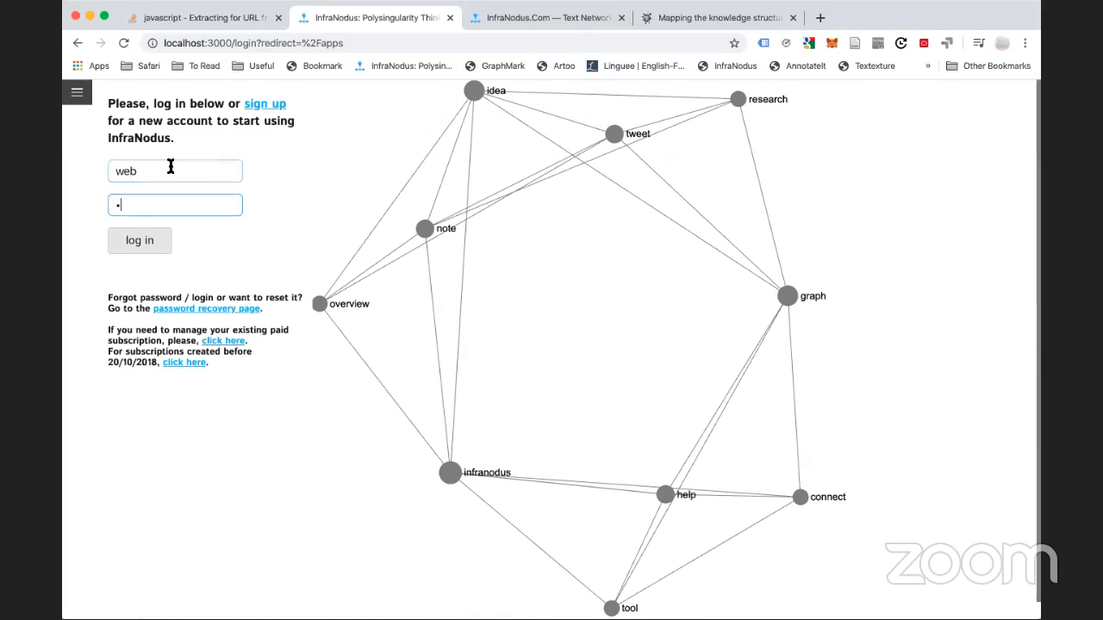
key(Return)
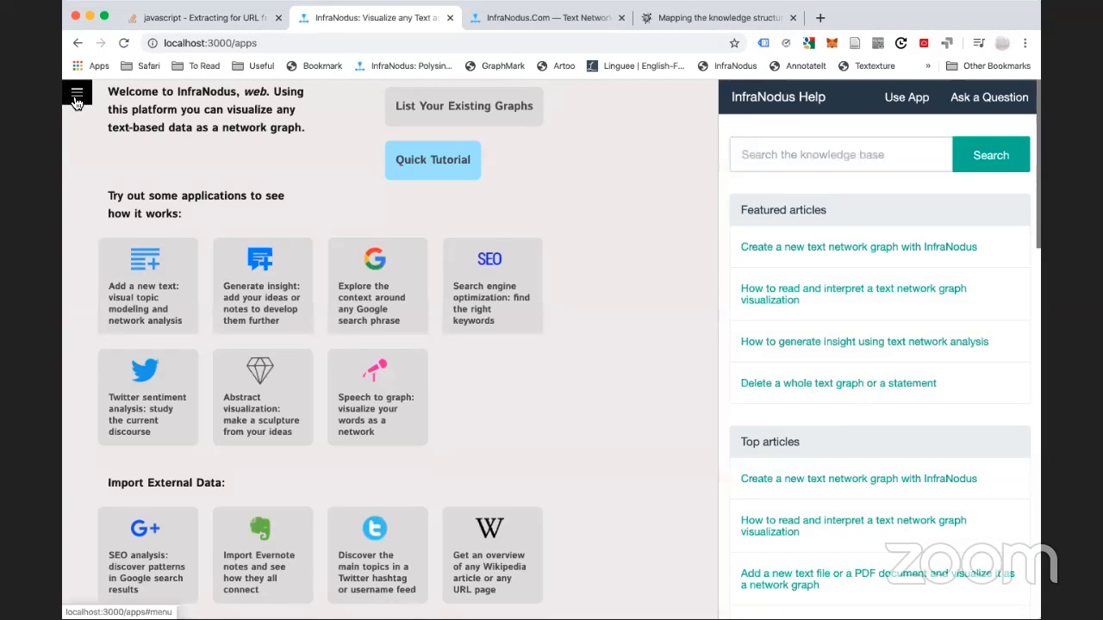
Create a new graph named 'eights' and open it for adding notes
click(76, 99)
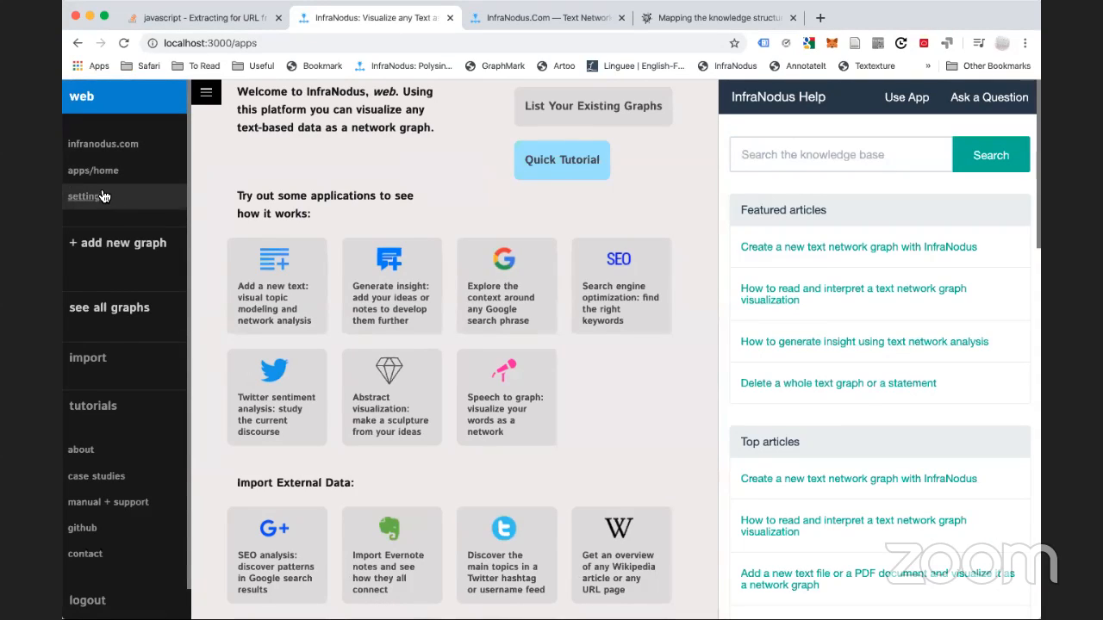
click(141, 251)
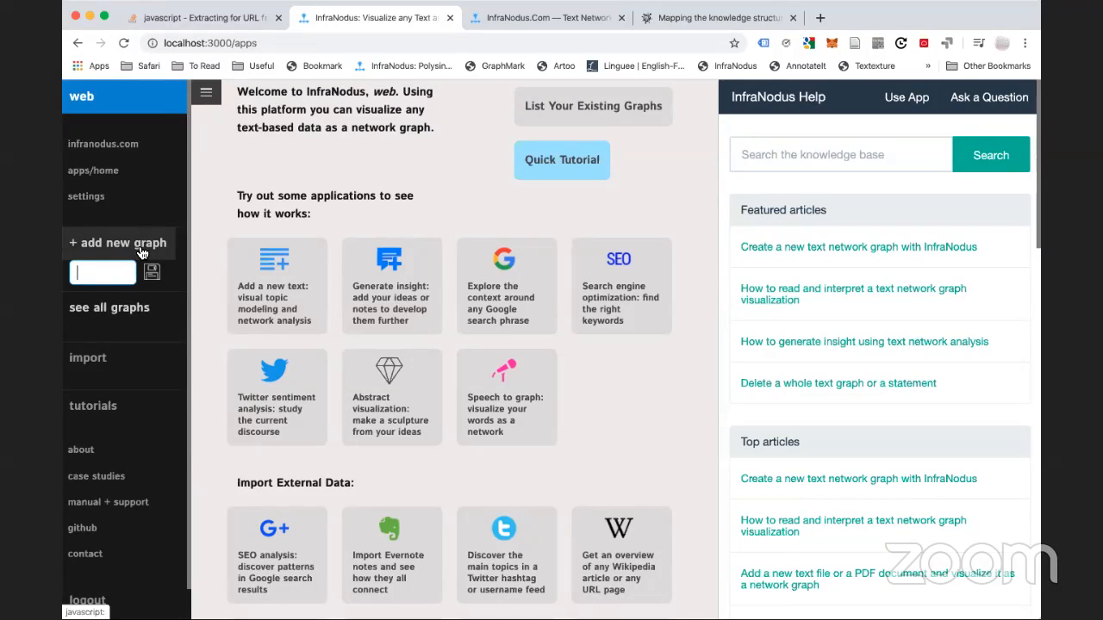
text(eights)
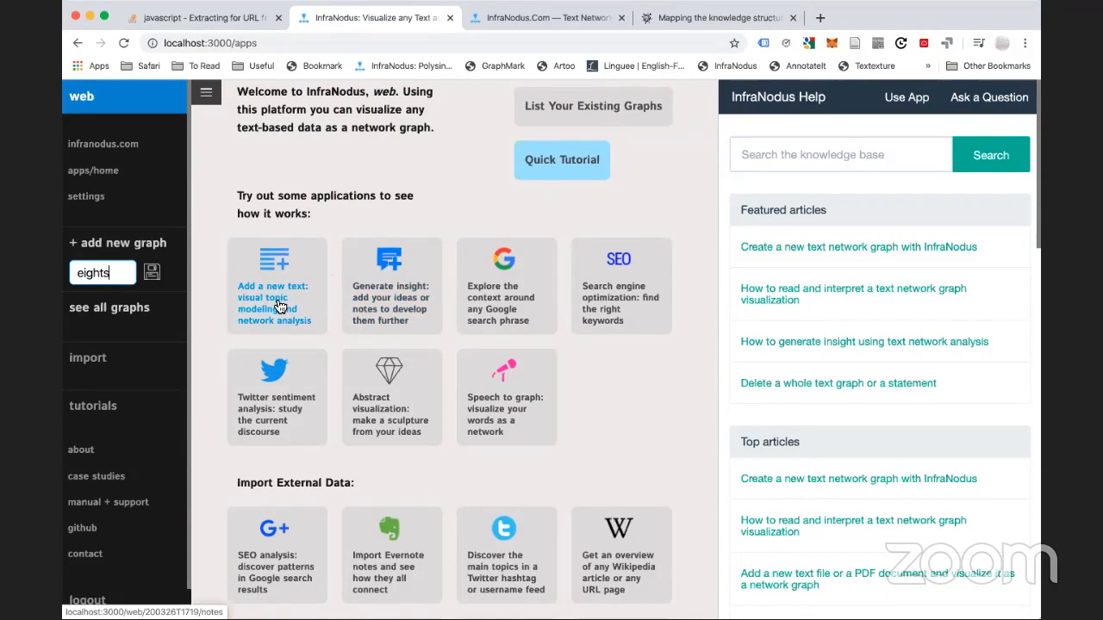
click(412, 290)
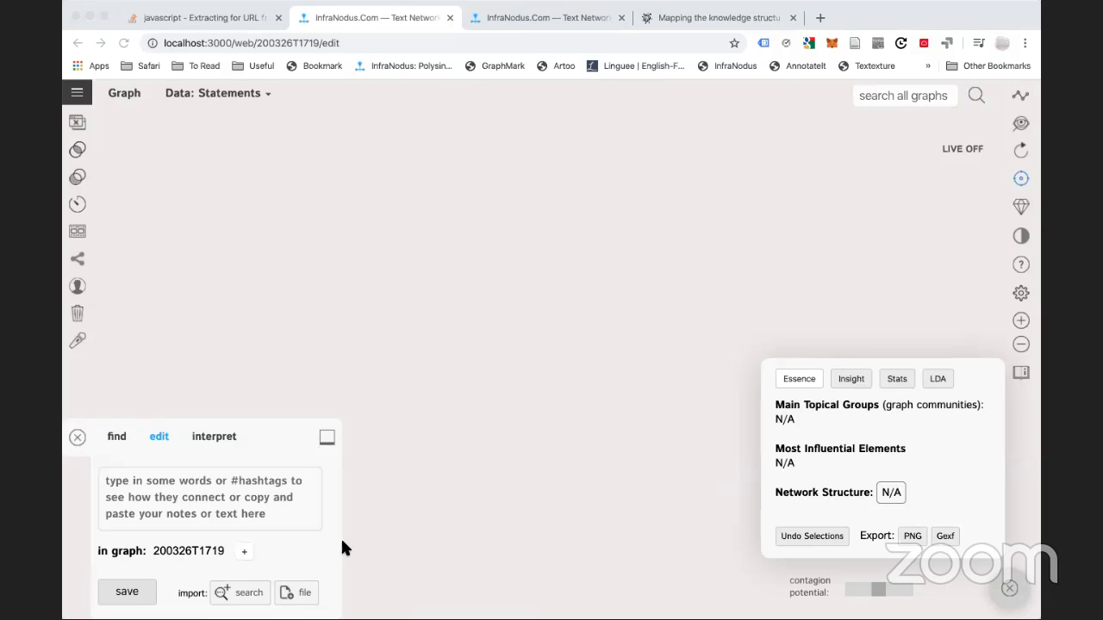
Paste the EightOS notes into the text box and save them to the graph
click(144, 493)
key(super+v)
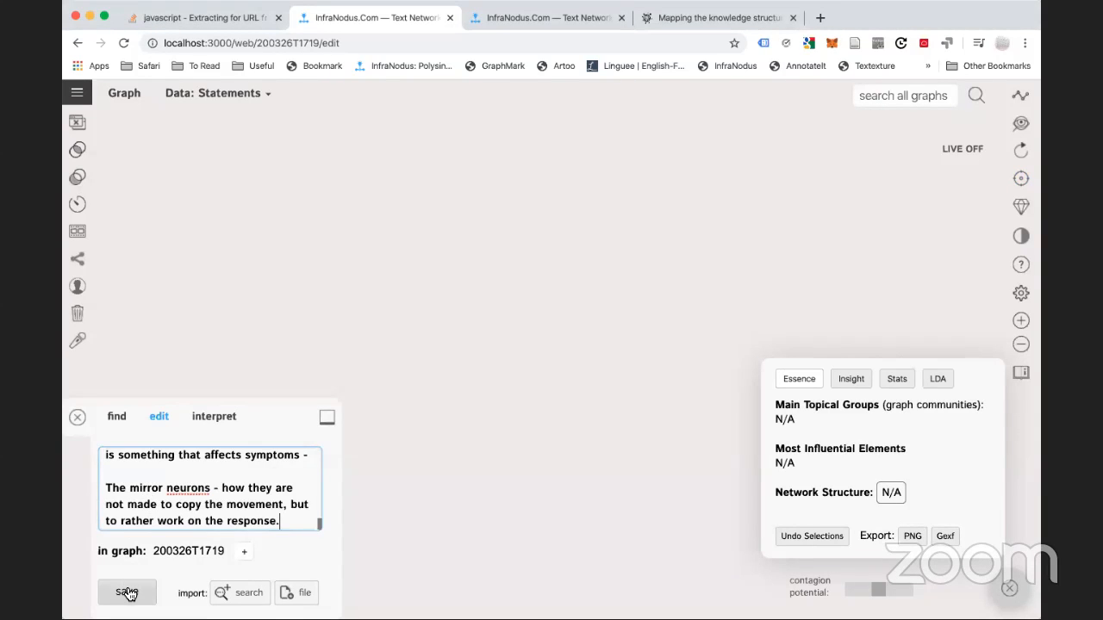
click(127, 592)
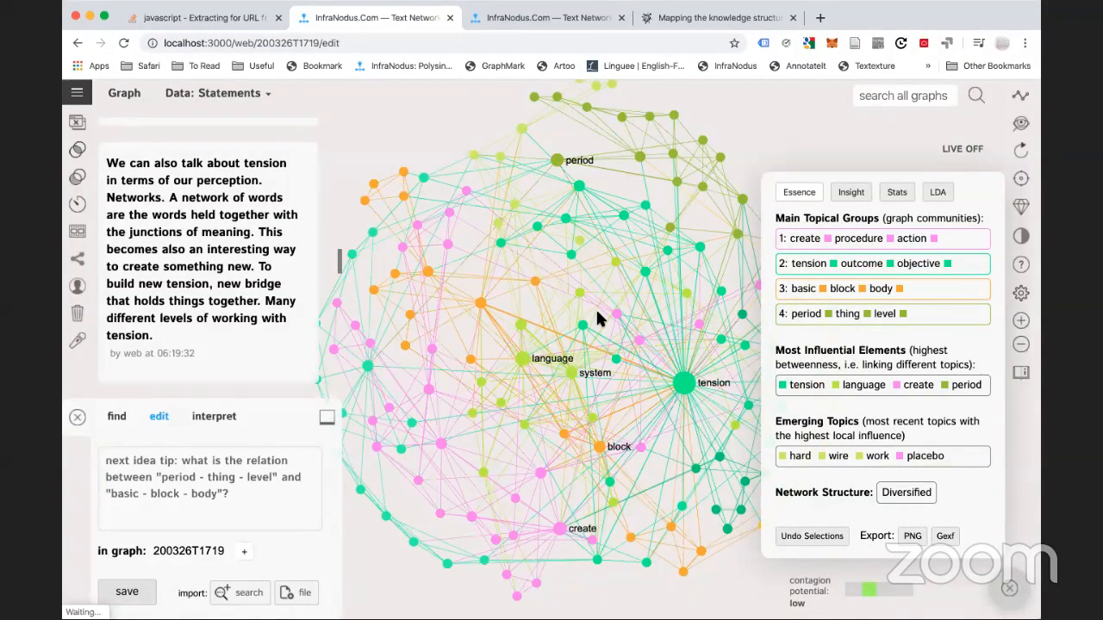
Read through the #tension-filtered EightOS statements and shift the network graph slightly in view
scroll(153, 229, up, 5)
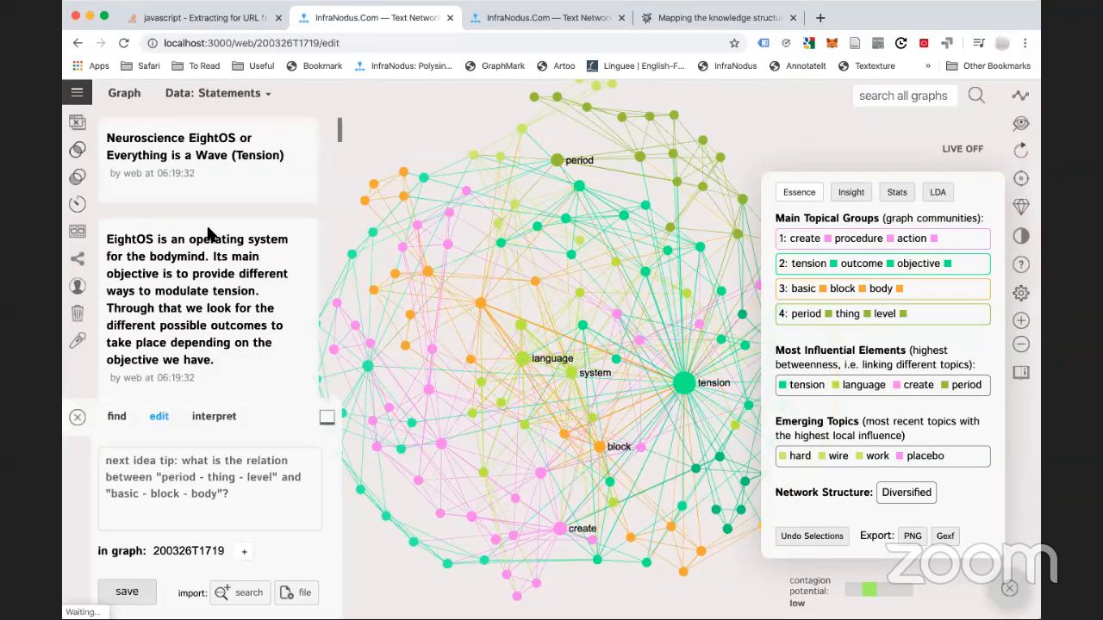
scroll(211, 234, down, 1)
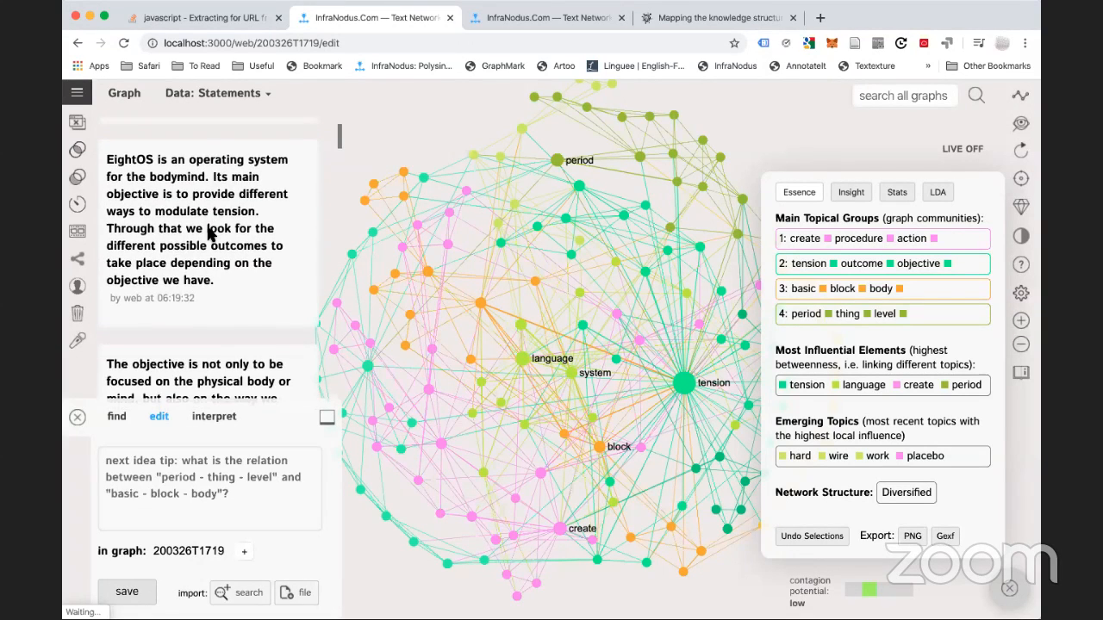
scroll(211, 234, up, 1)
scroll(209, 235, down, 5)
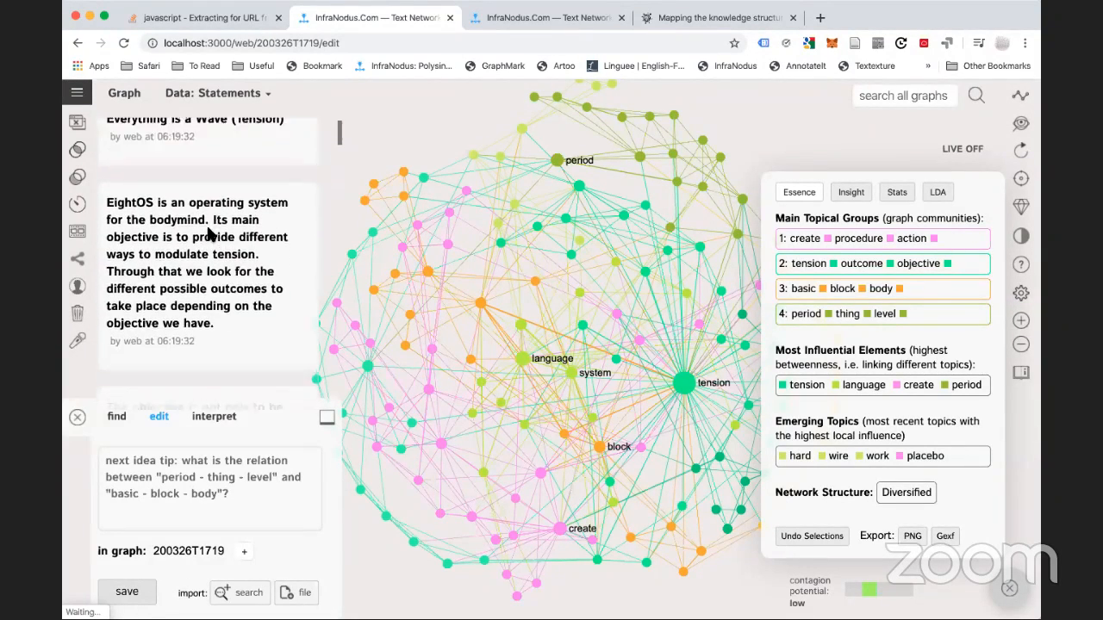
scroll(208, 231, down, 5)
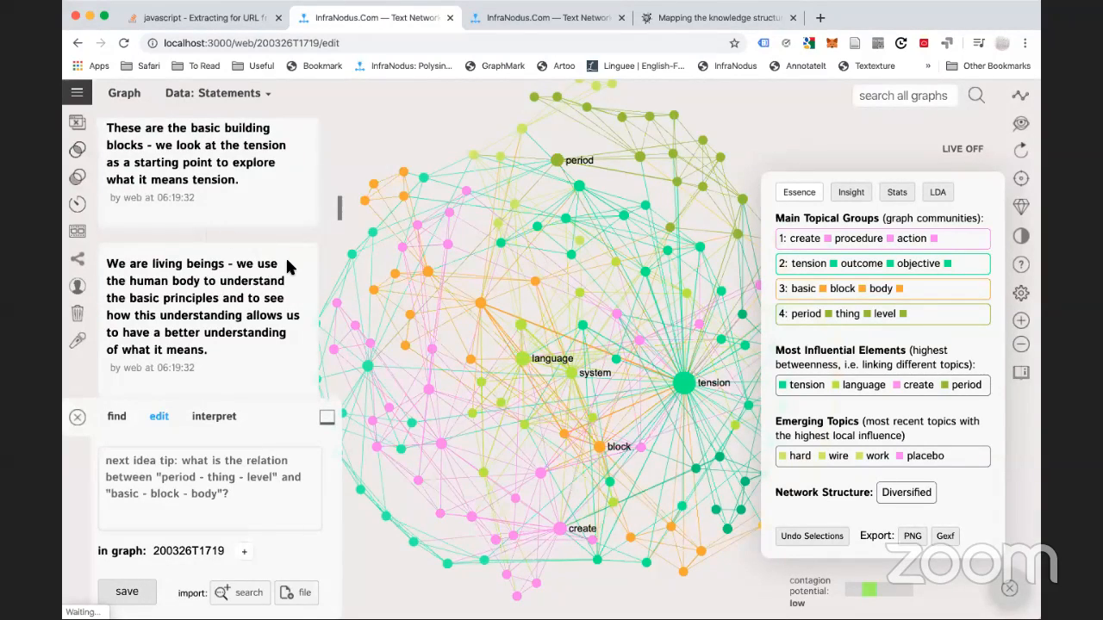
scroll(287, 263, down, 10)
scroll(288, 263, down, 1)
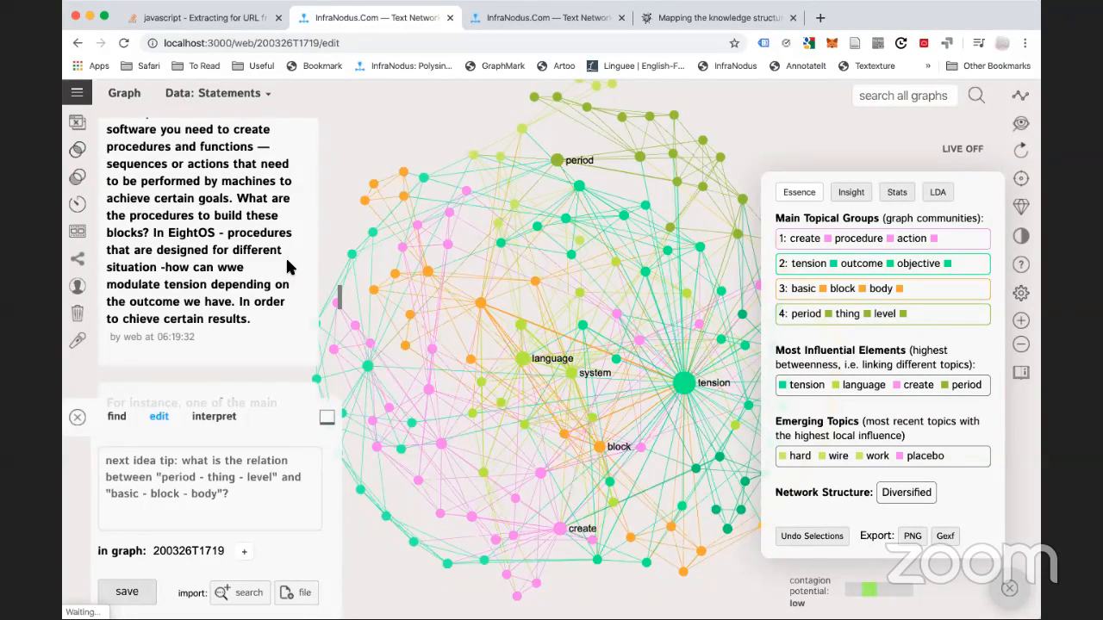
scroll(287, 262, down, 8)
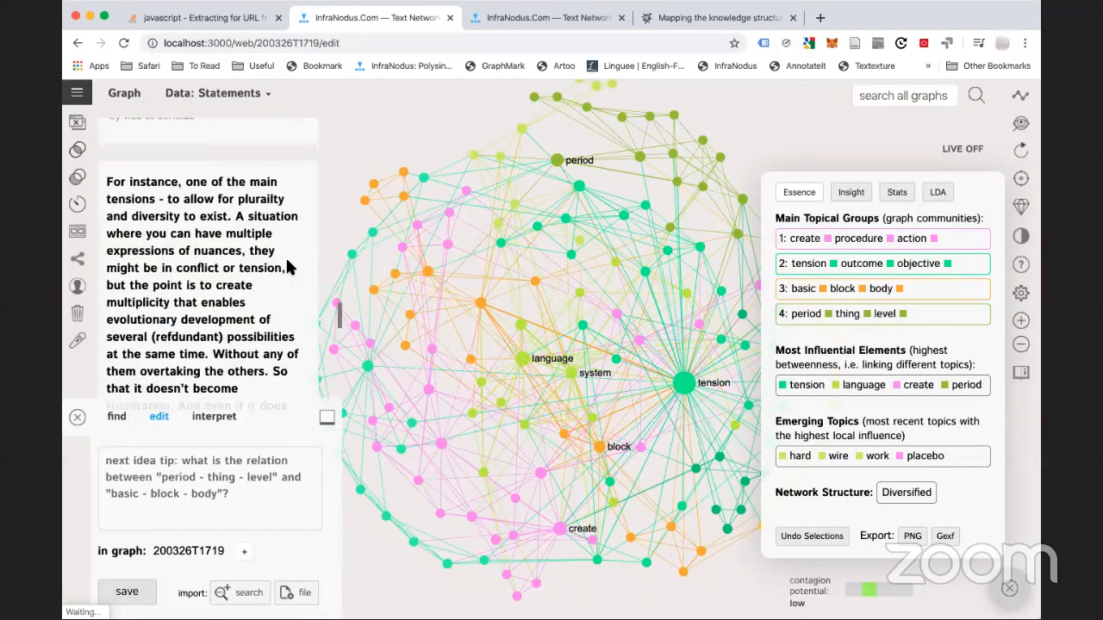
scroll(289, 268, down, 1)
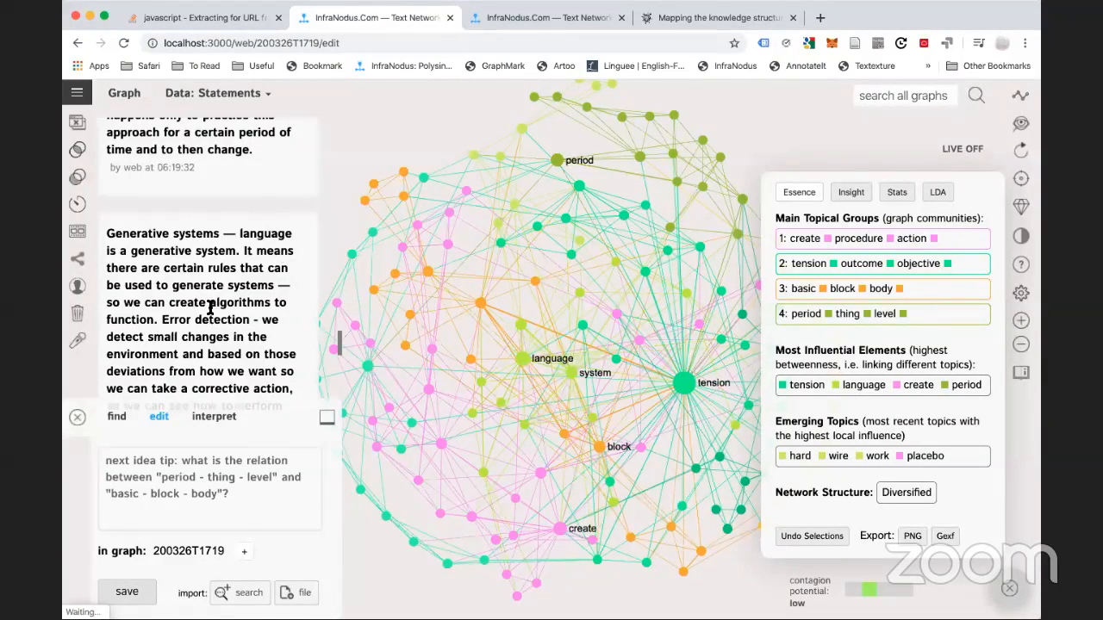
scroll(209, 307, down, 5)
scroll(209, 308, up, 10)
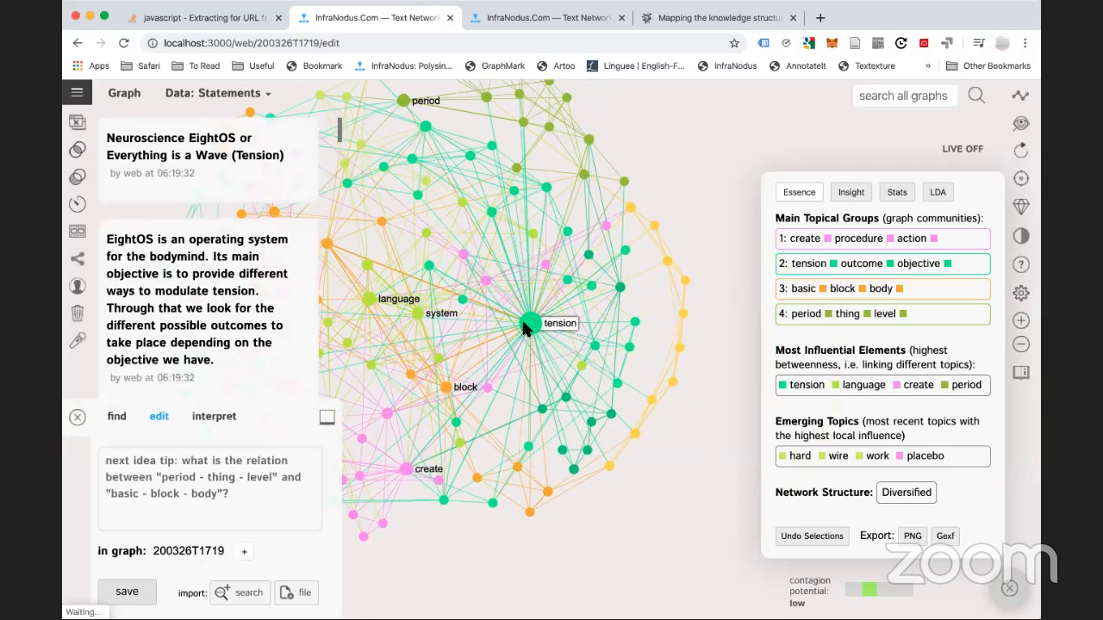
drag(526, 327, 579, 369)
click(579, 369)
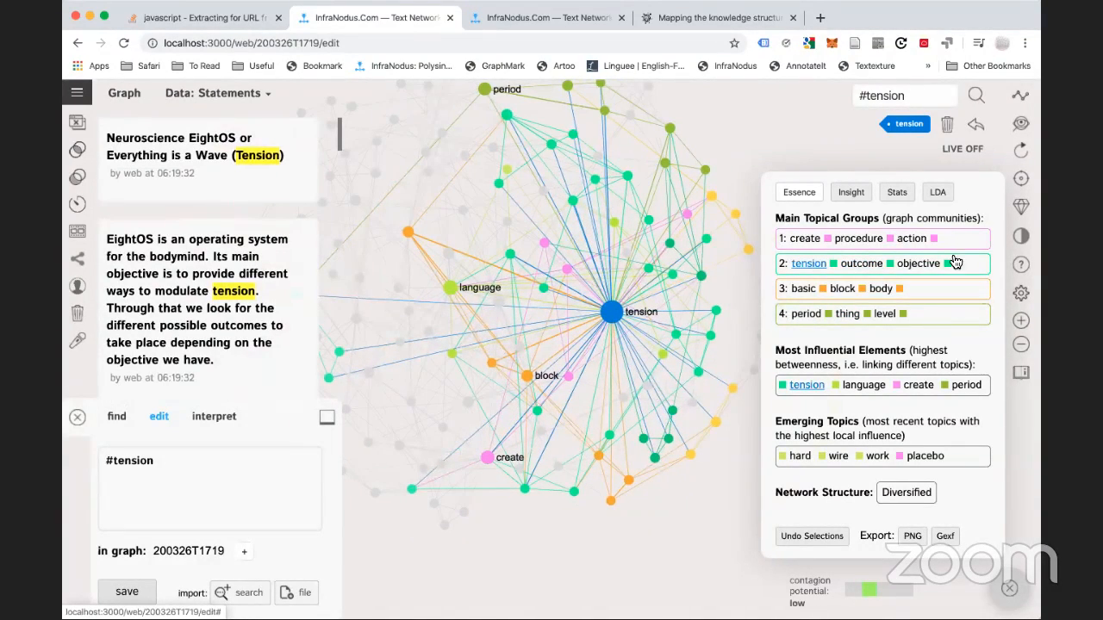
click(809, 265)
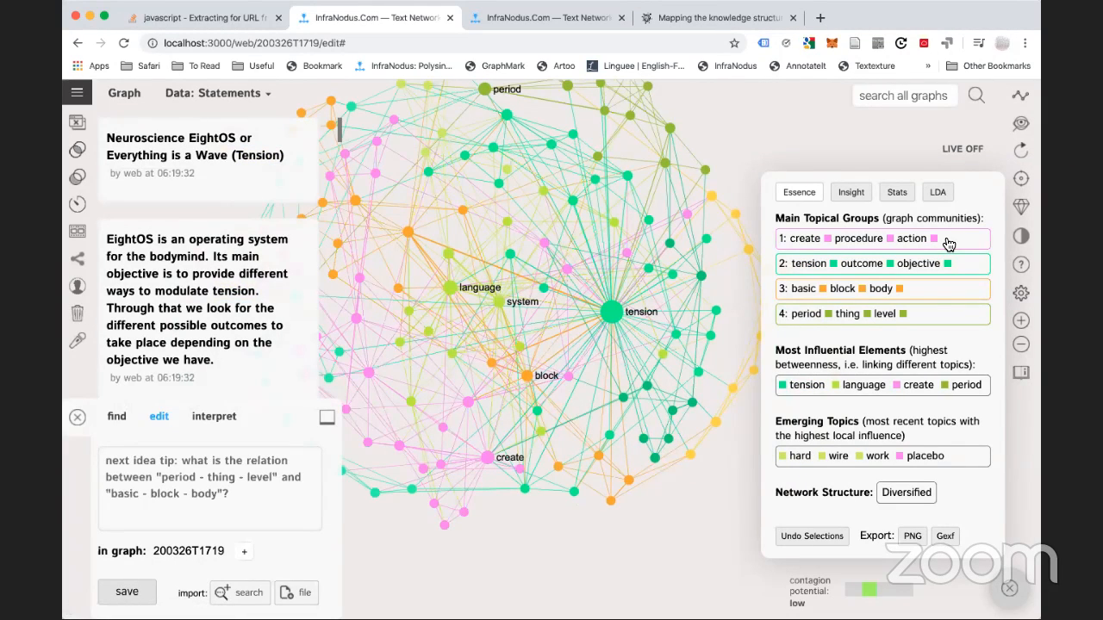
click(946, 241)
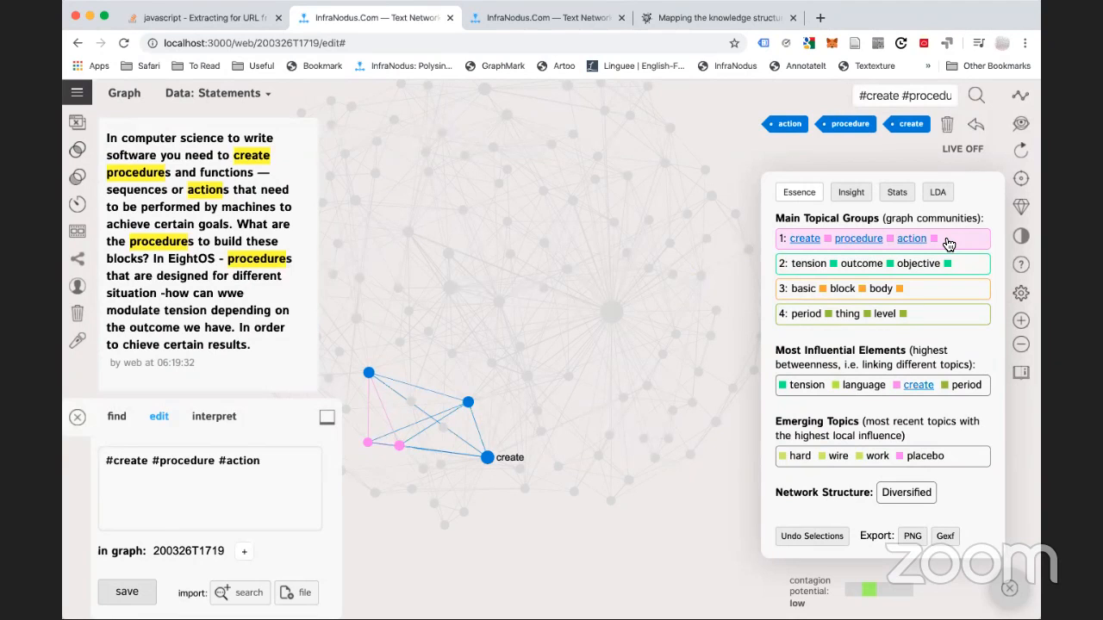
click(948, 243)
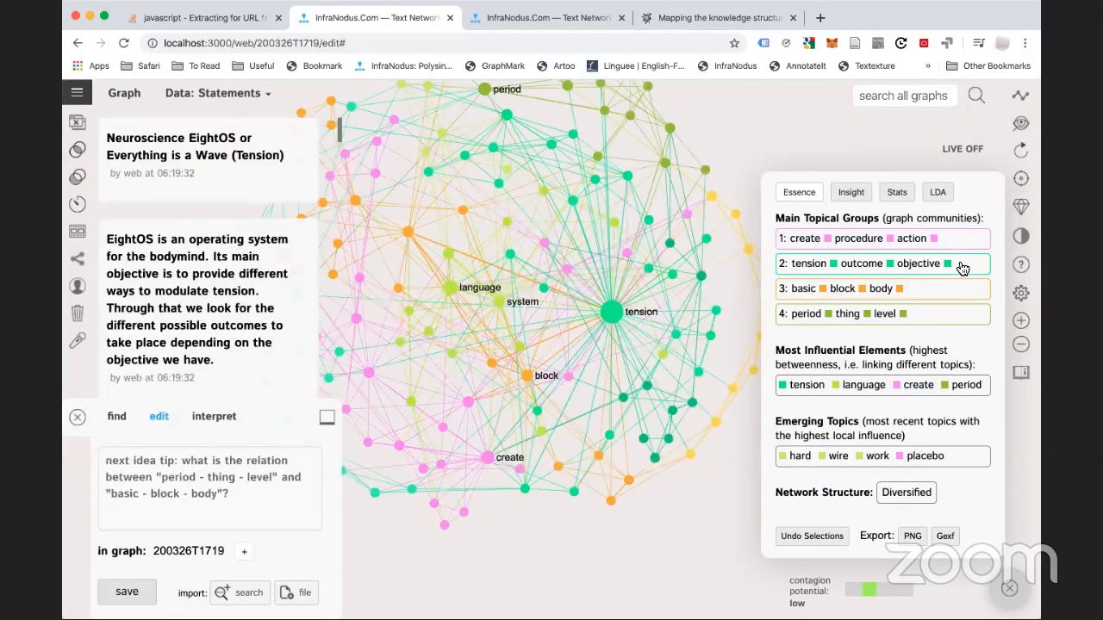
click(962, 267)
click(961, 268)
click(935, 296)
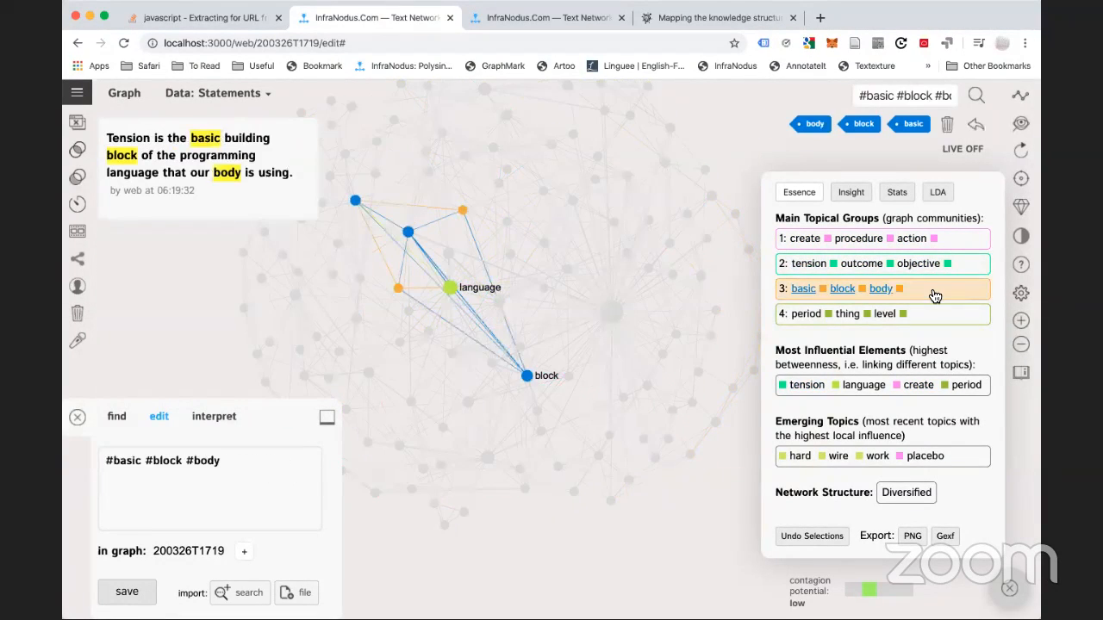
click(932, 320)
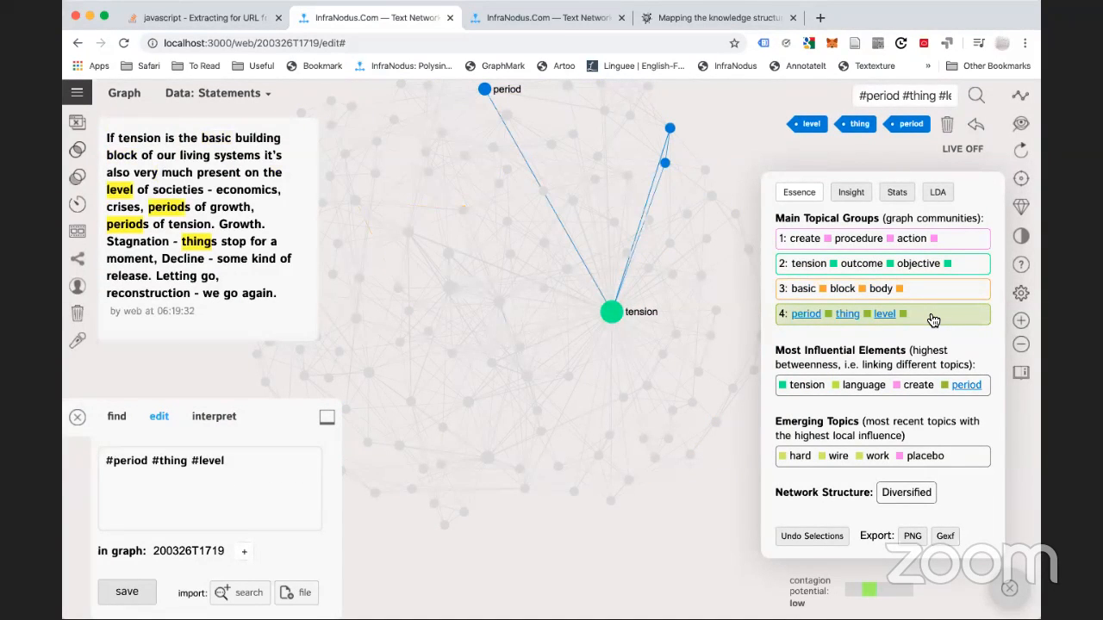
click(933, 320)
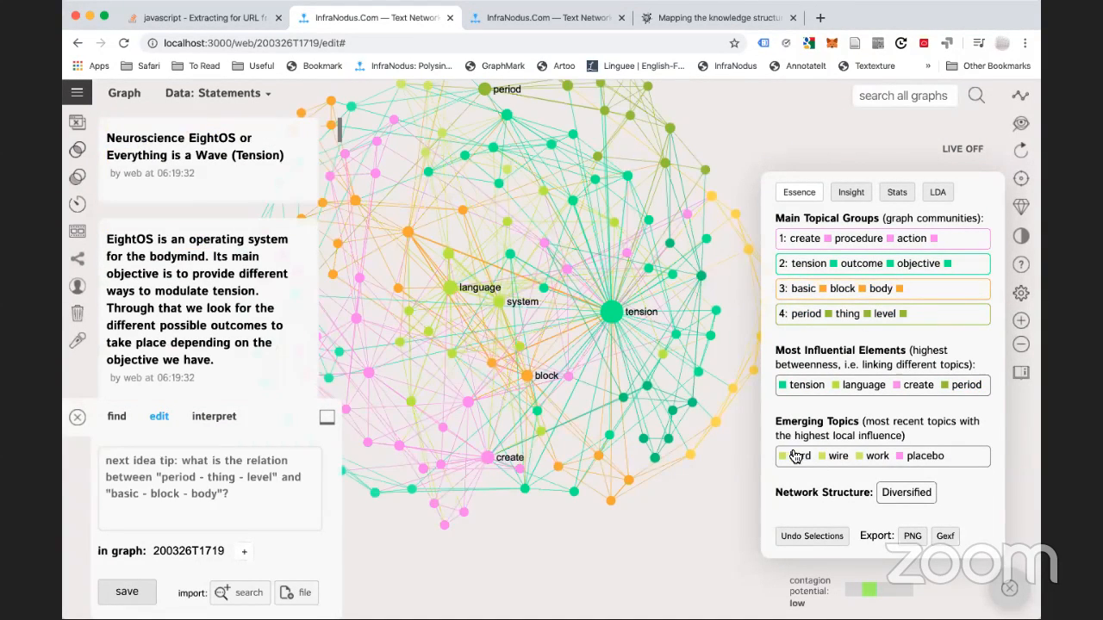
click(924, 457)
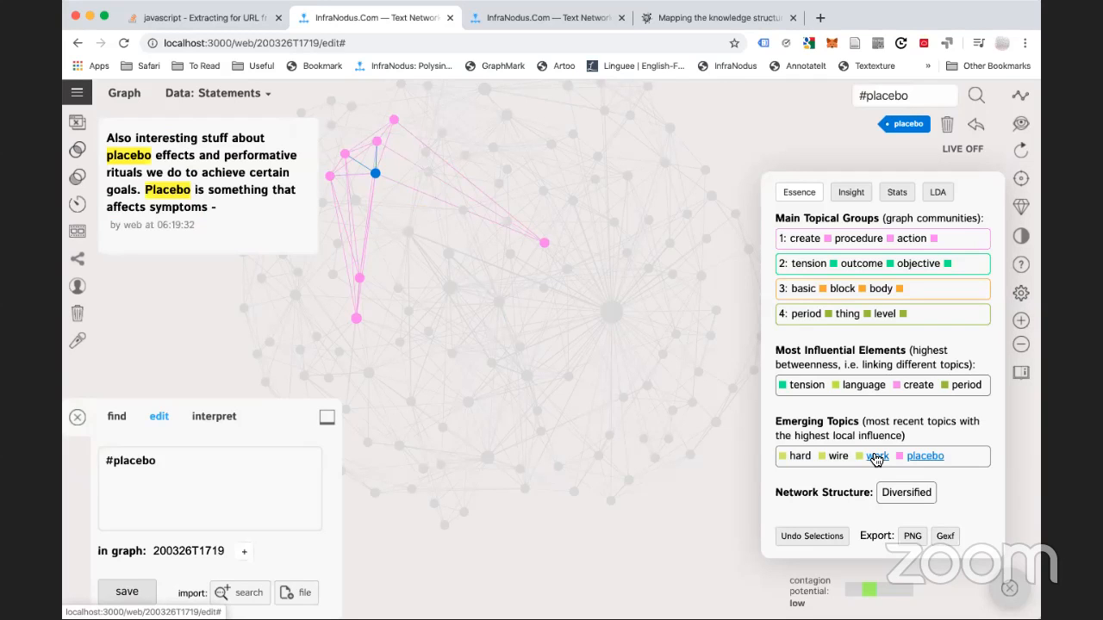
click(910, 455)
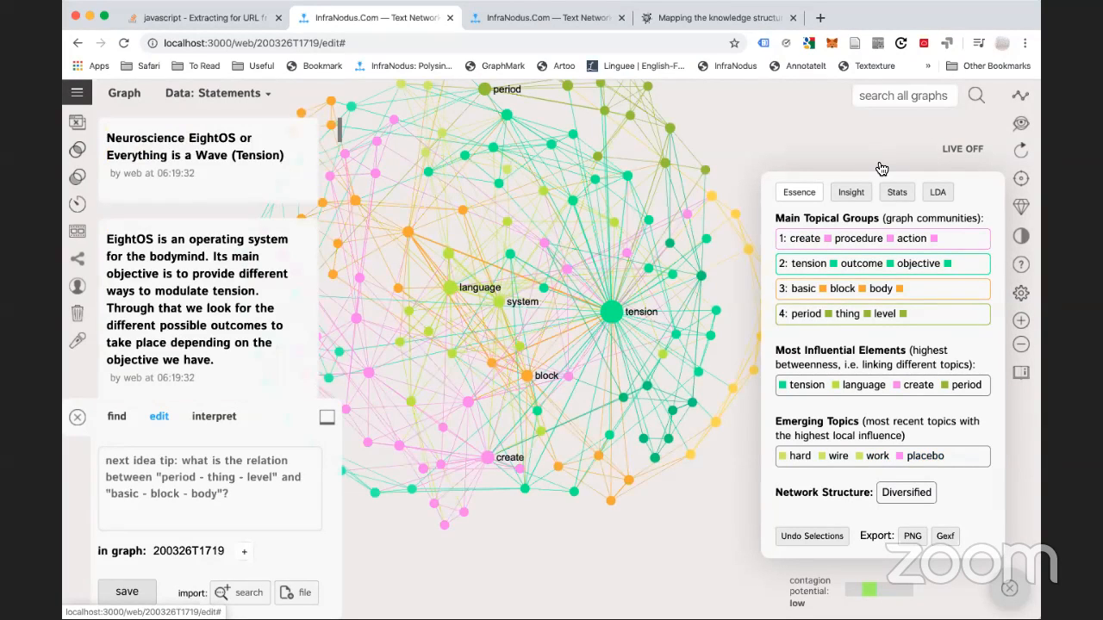
Open the structural gap advice and toggle the period–thing–level cluster filter on and off
click(851, 193)
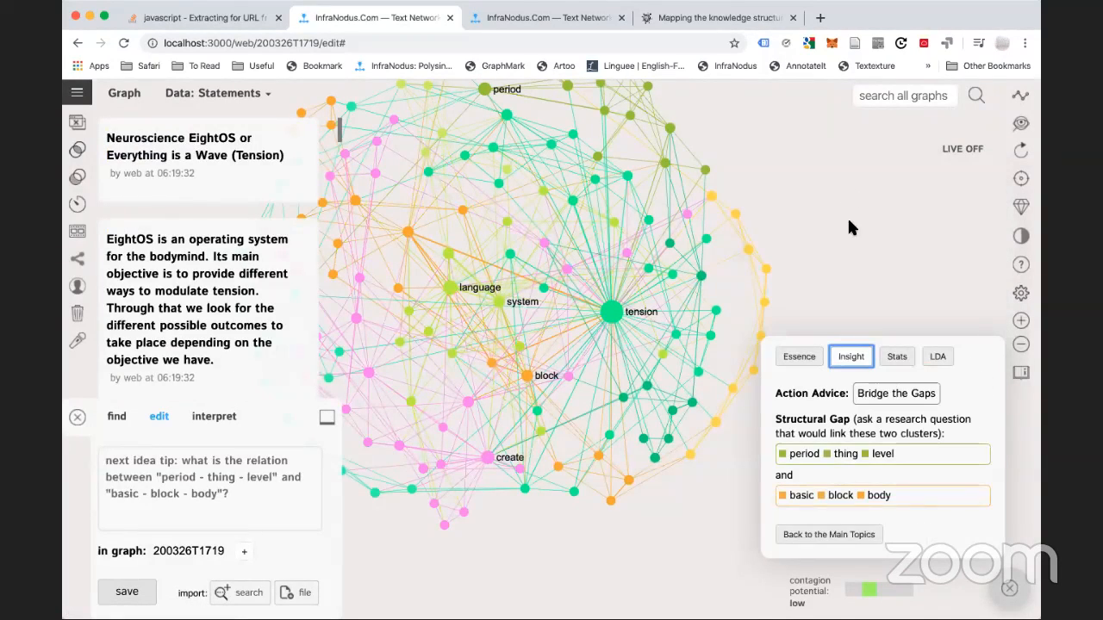
click(924, 466)
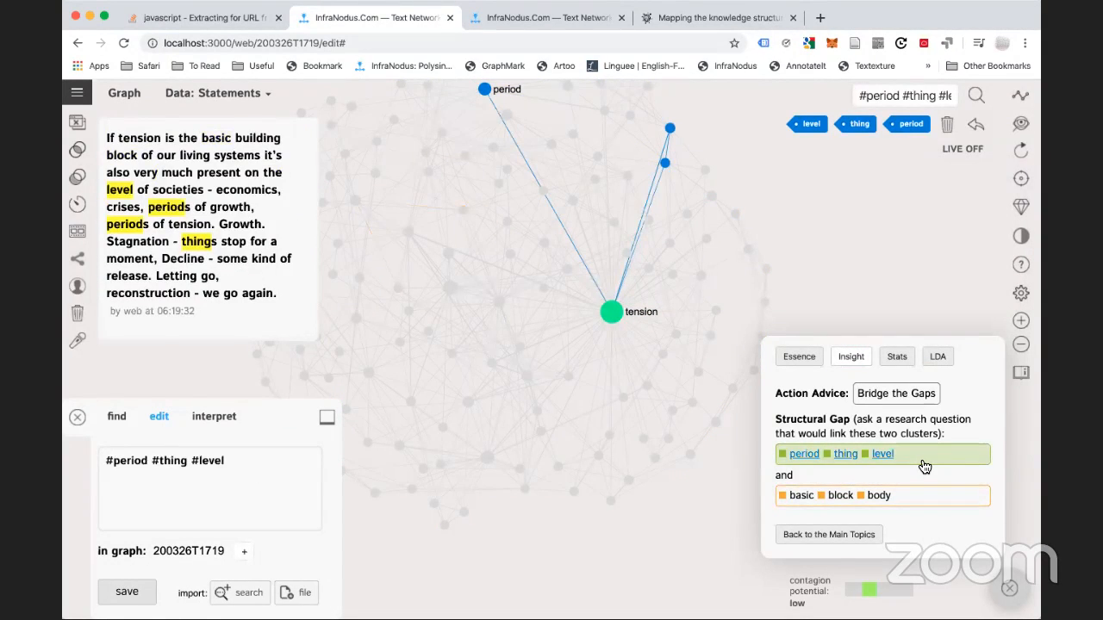
click(923, 466)
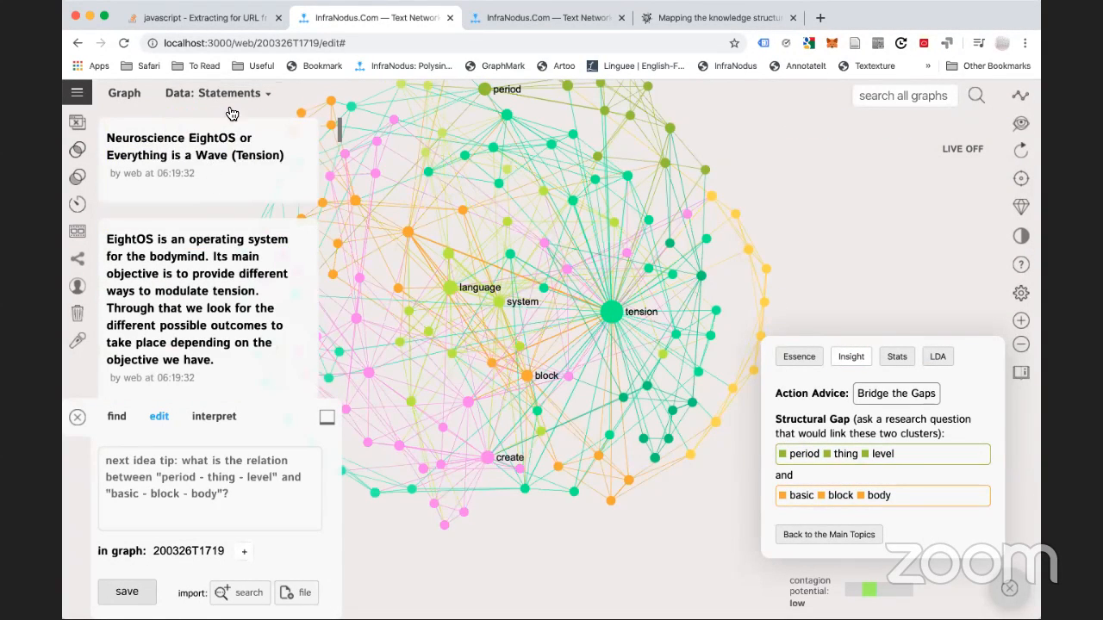
Show the Statements to Link bridging the period–thing–level and basic–block–body clusters
mouse_move(232, 96)
click(253, 167)
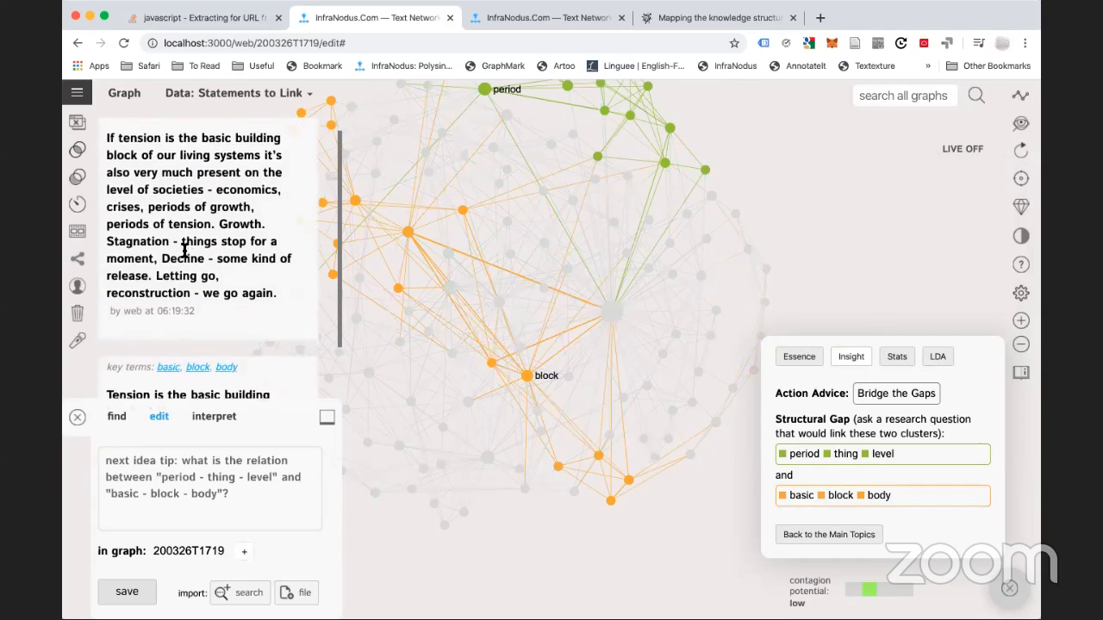
scroll(183, 250, down, 3)
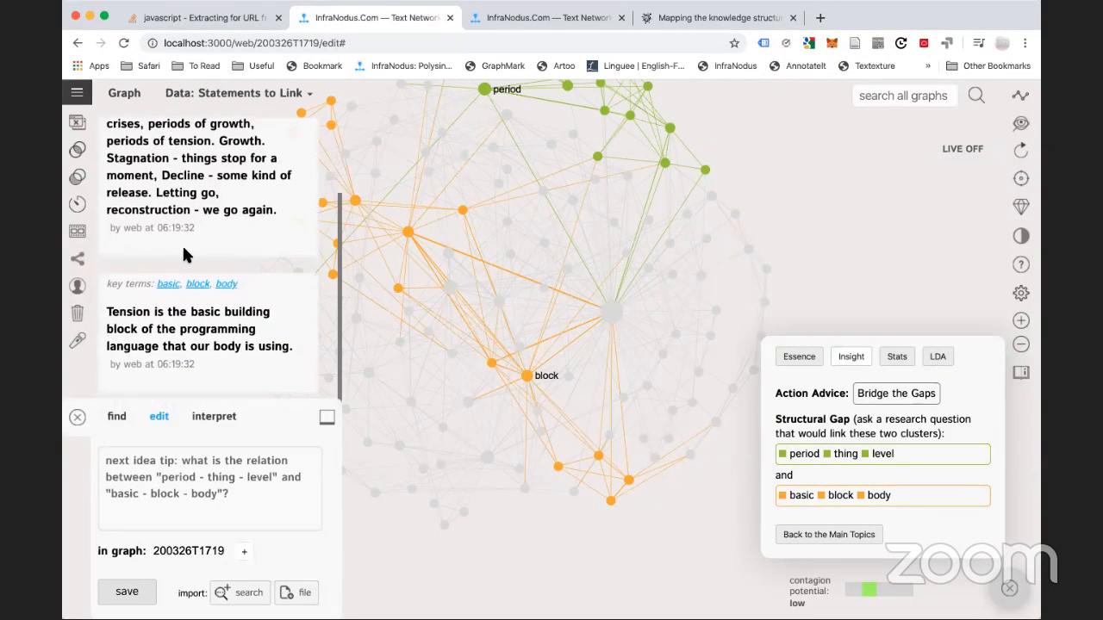
scroll(183, 250, up, 3)
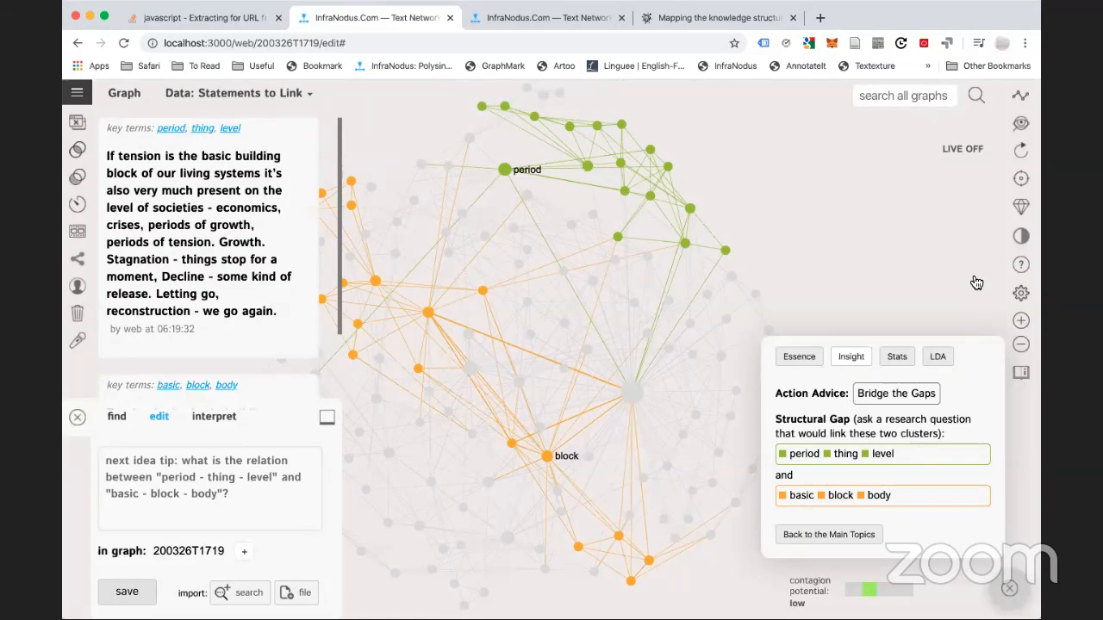
Save a new statement connecting tension release with economical cycles and seasons into the graph
click(800, 357)
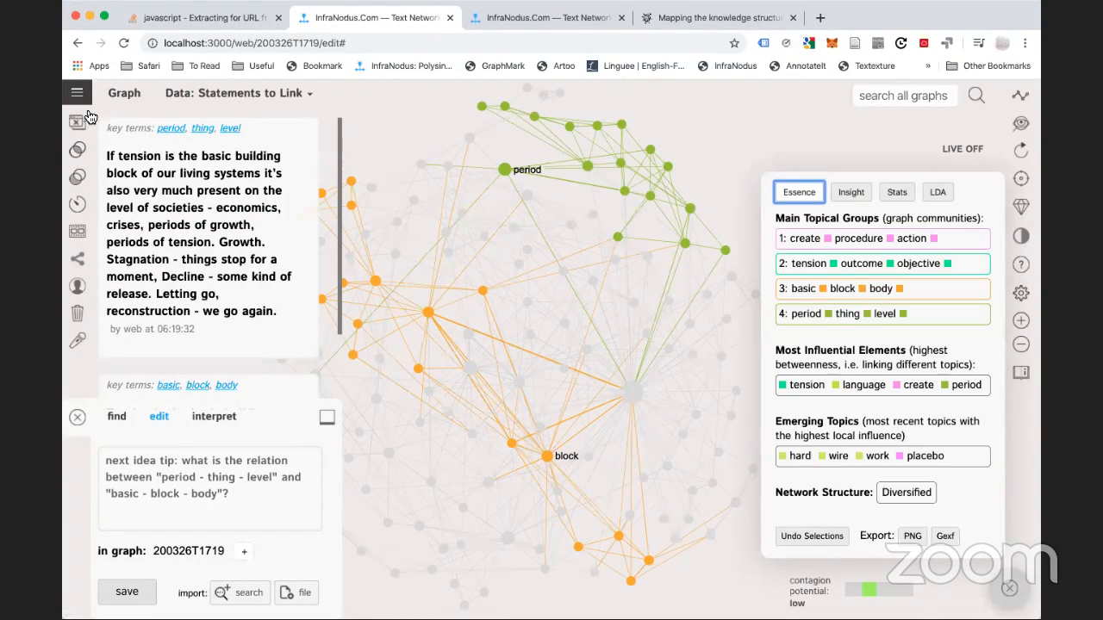
click(176, 467)
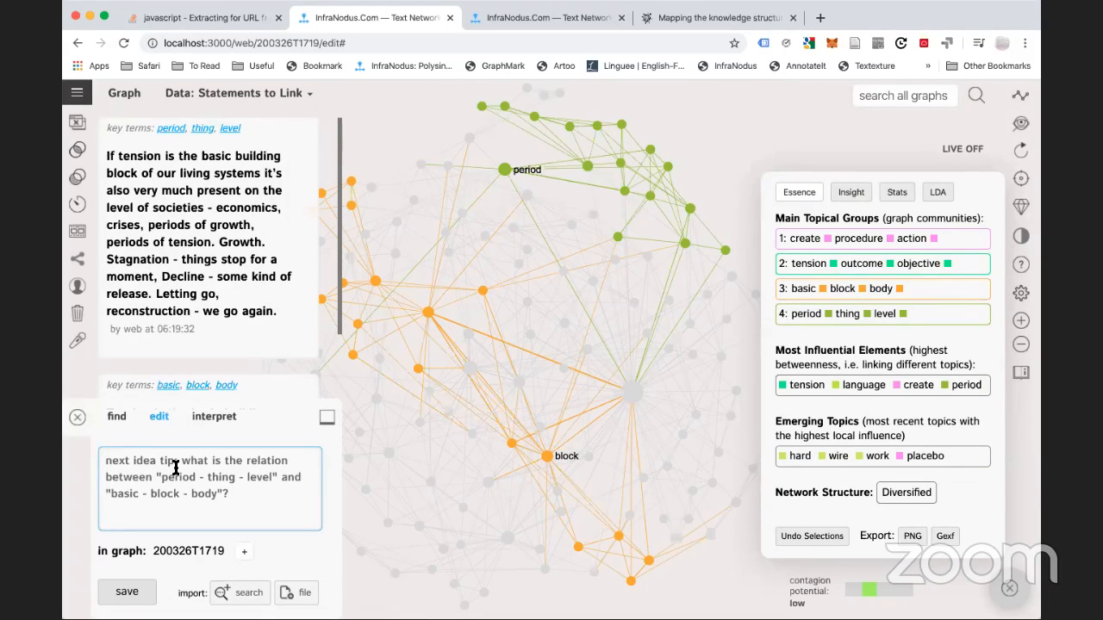
text(Make a conne)
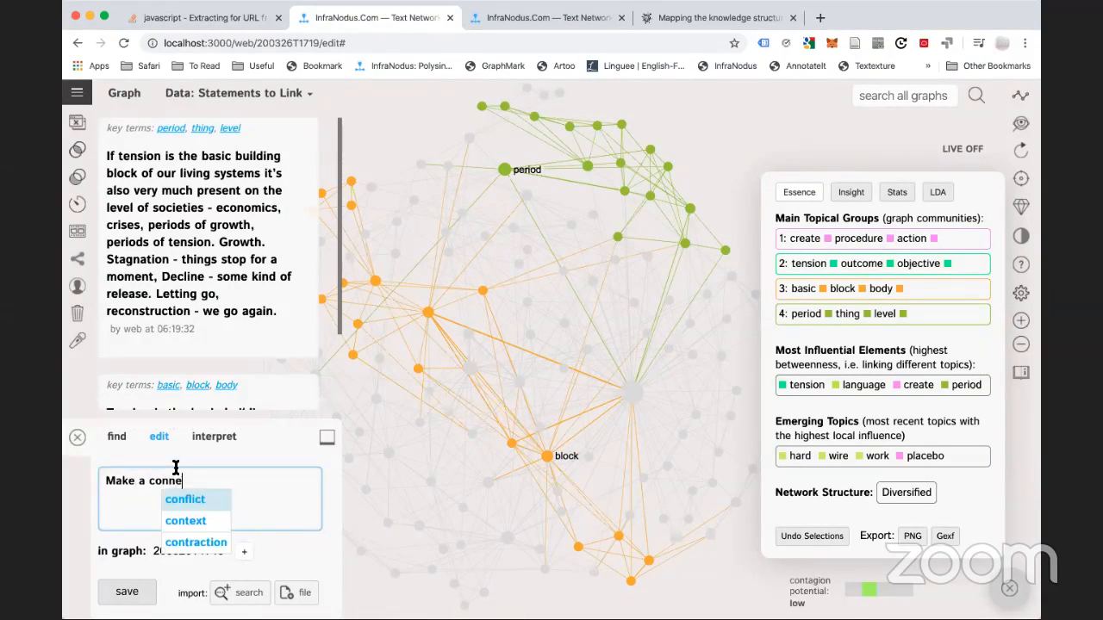
text(ction between the id)
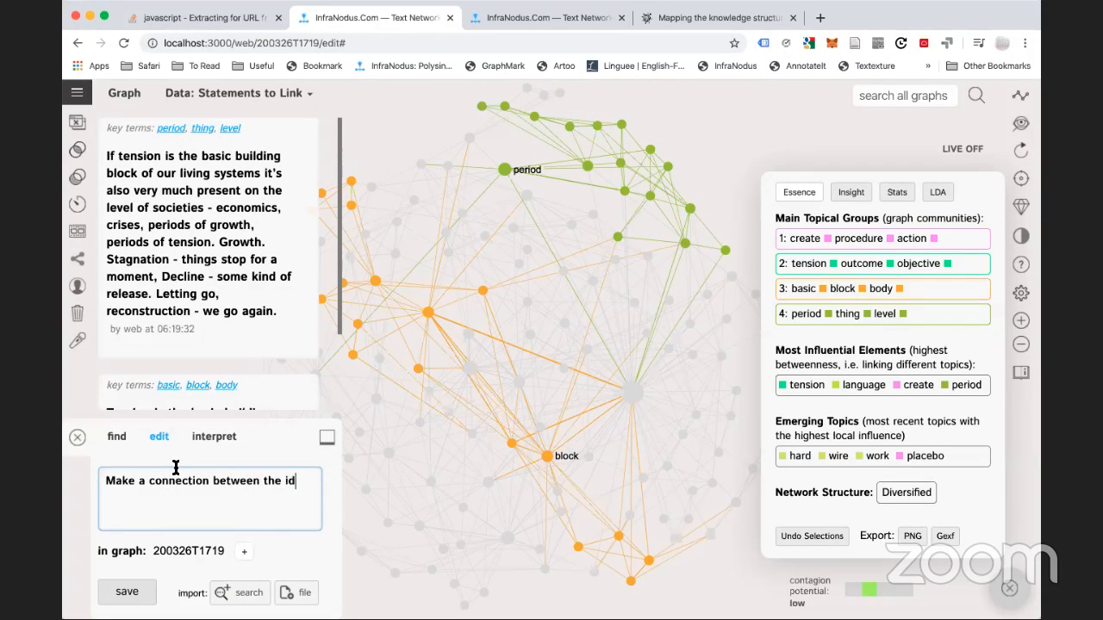
text(ea of tension release eco)
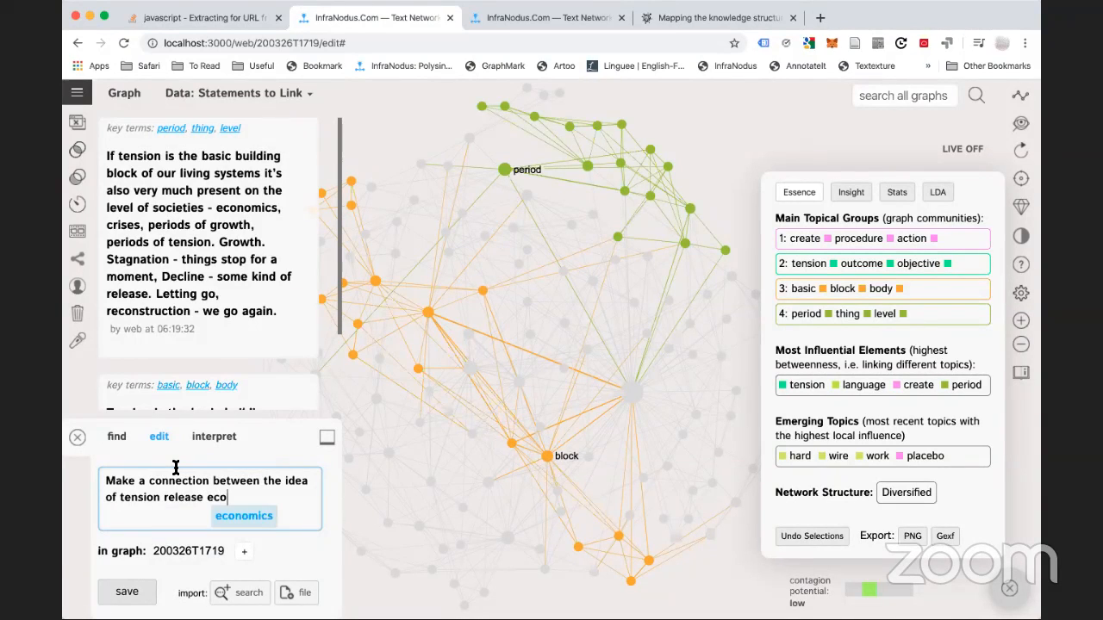
text(nomical cycles )
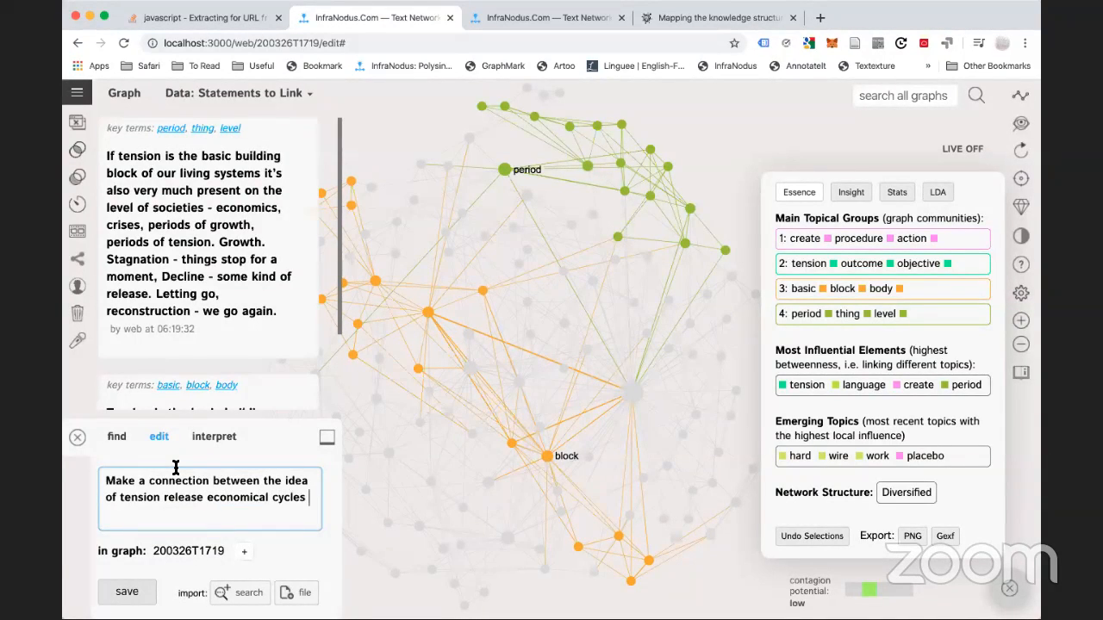
text(and)
text(seasons)
click(127, 592)
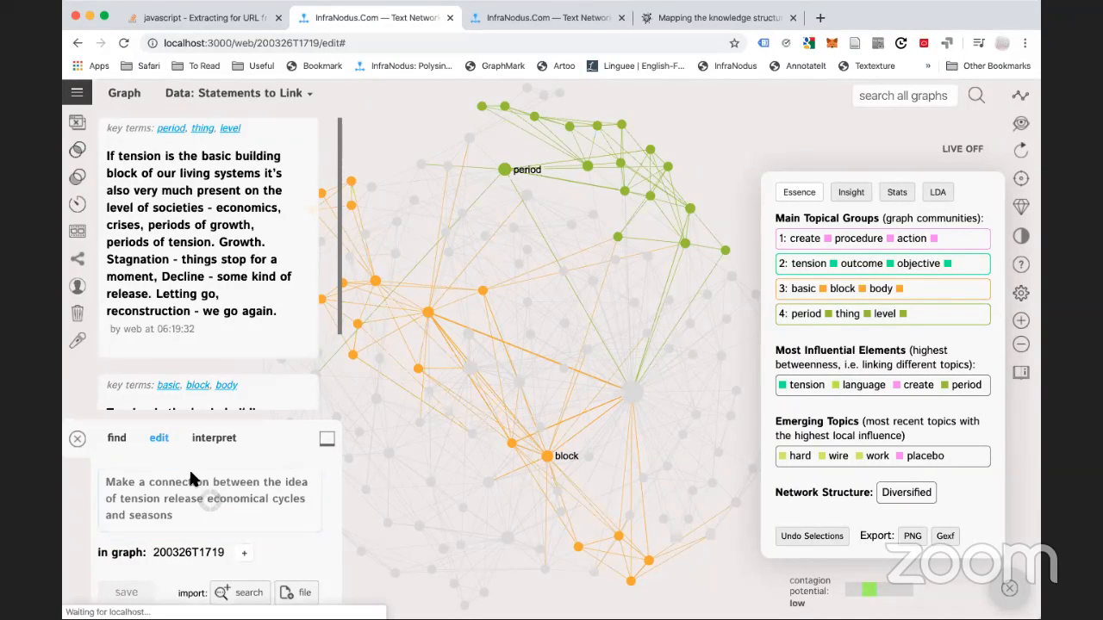
scroll(207, 349, down, 5)
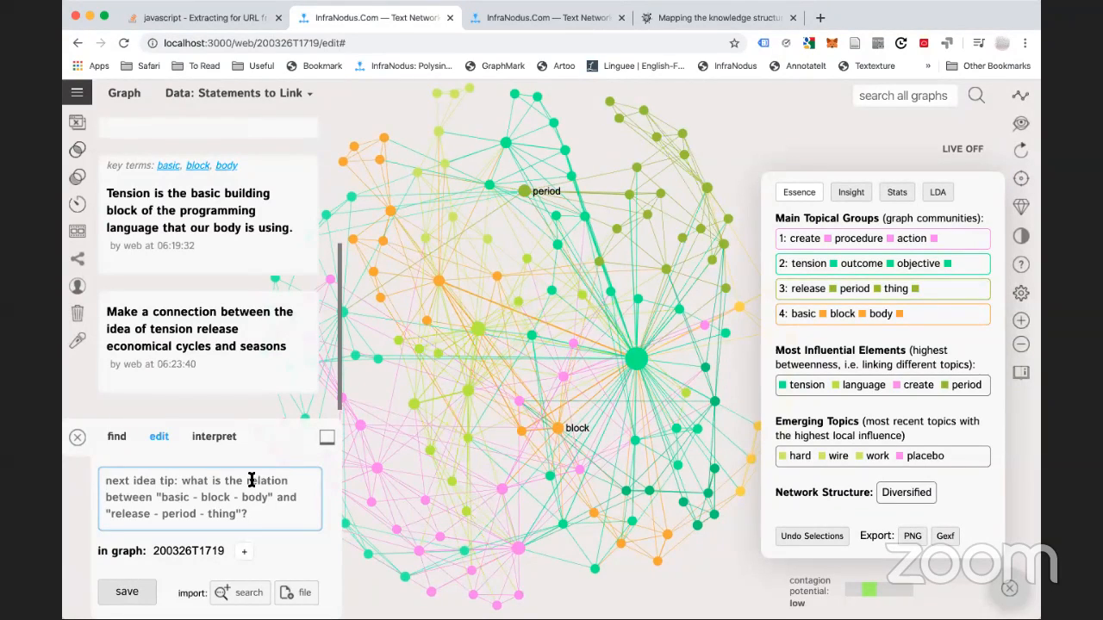
click(76, 92)
scroll(111, 387, down, 5)
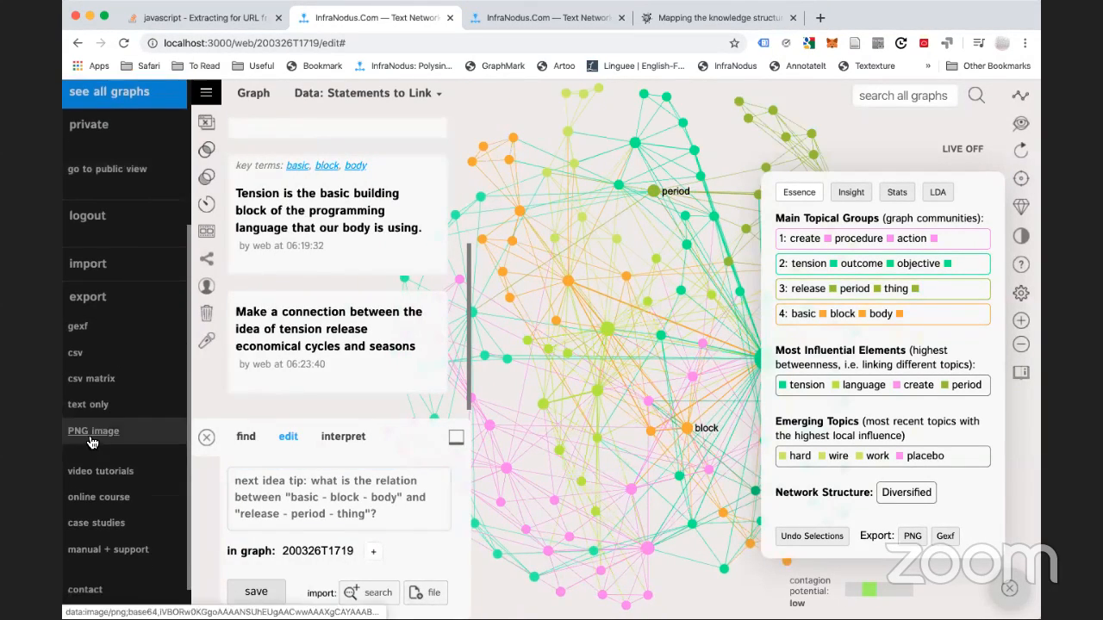
click(88, 405)
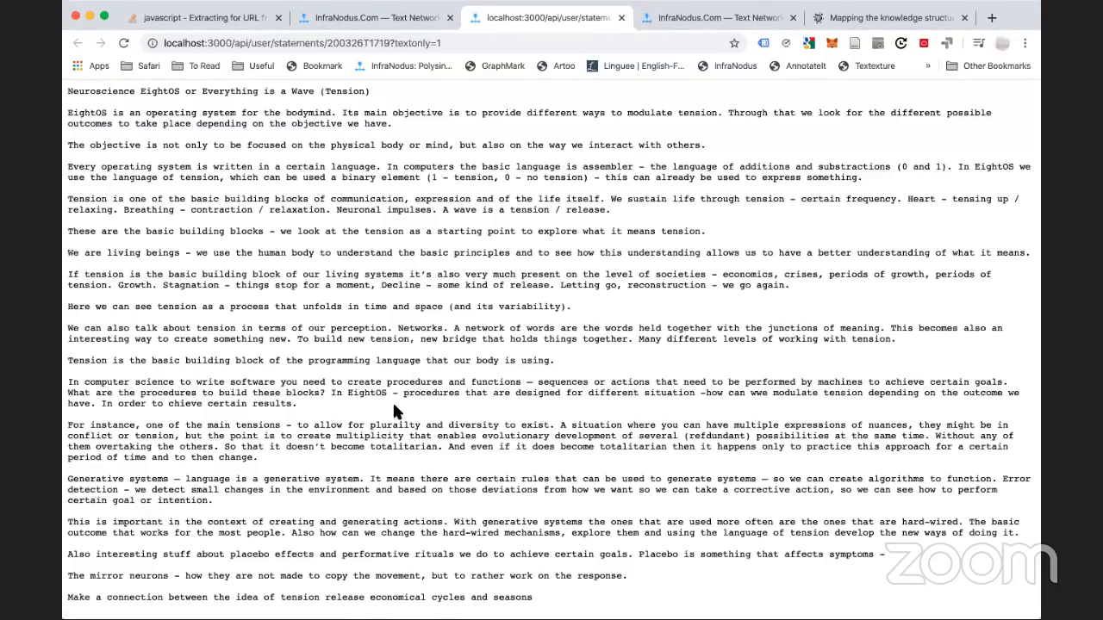
key(super+a)
click(517, 148)
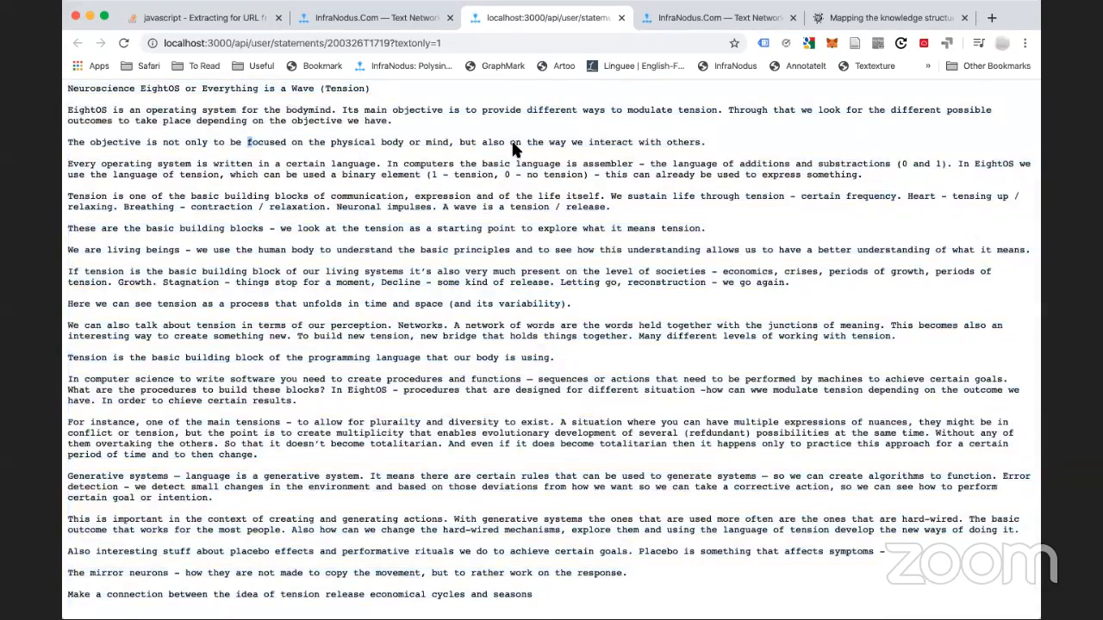
key(super+w)
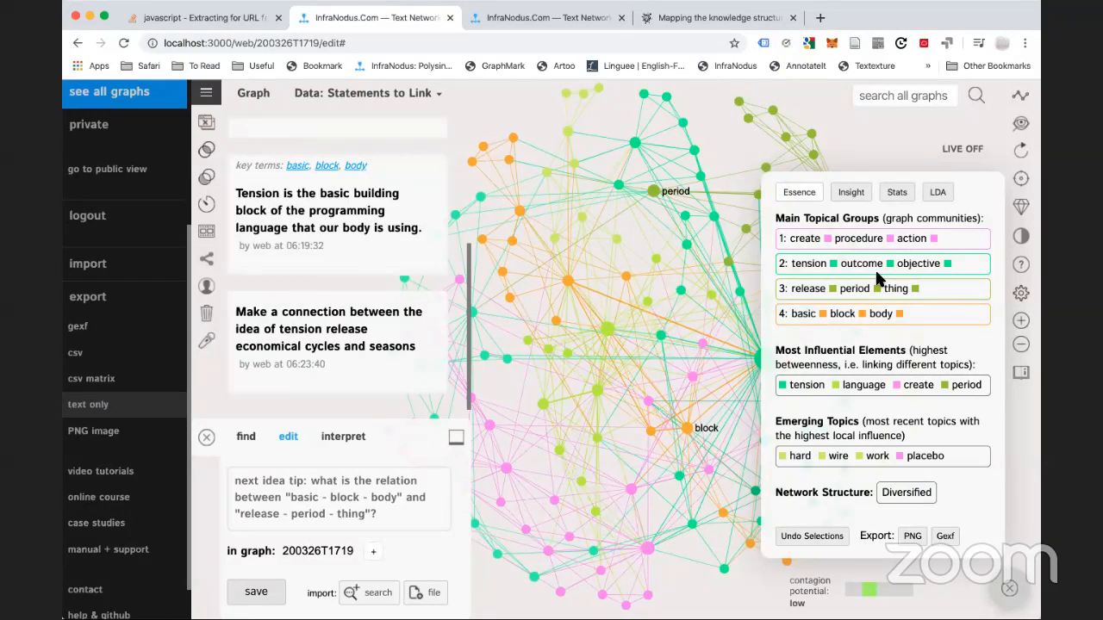
key(super+Tab)
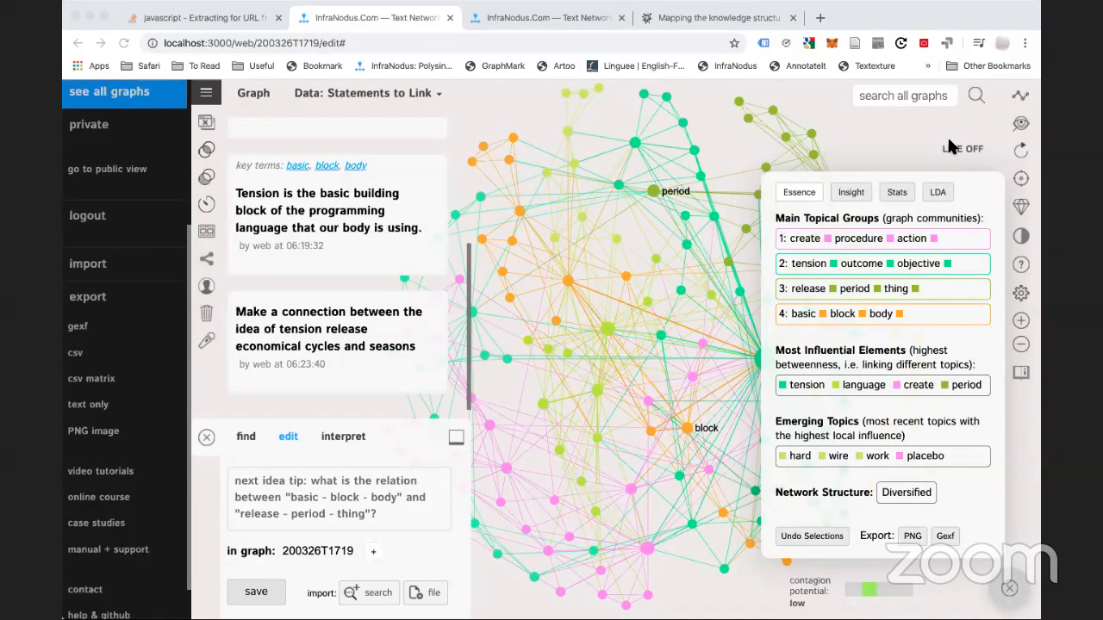
click(205, 97)
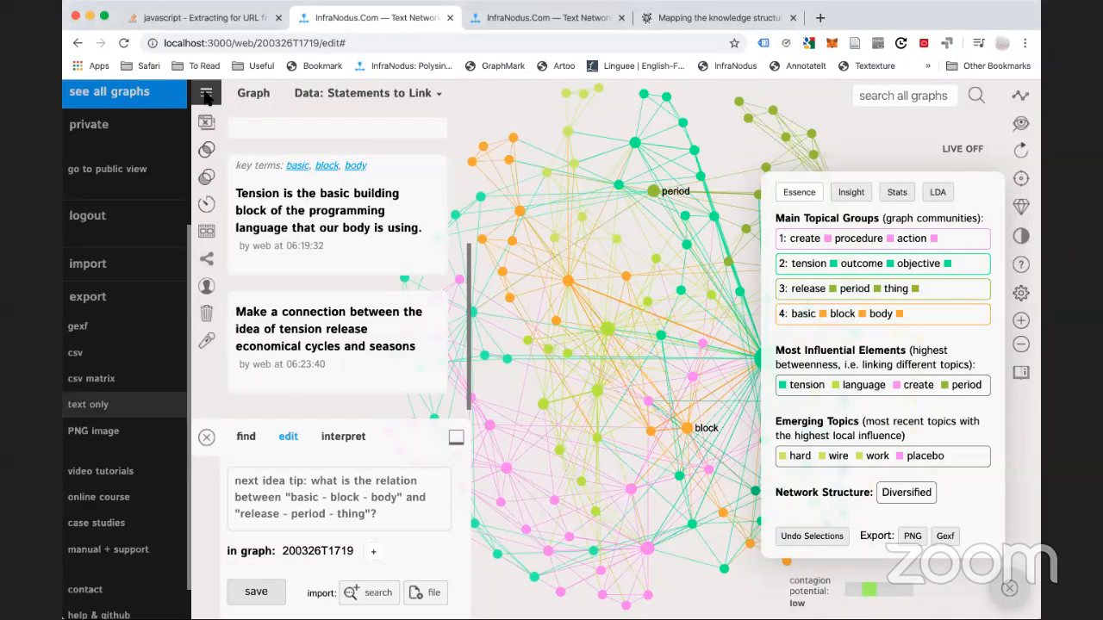
click(208, 101)
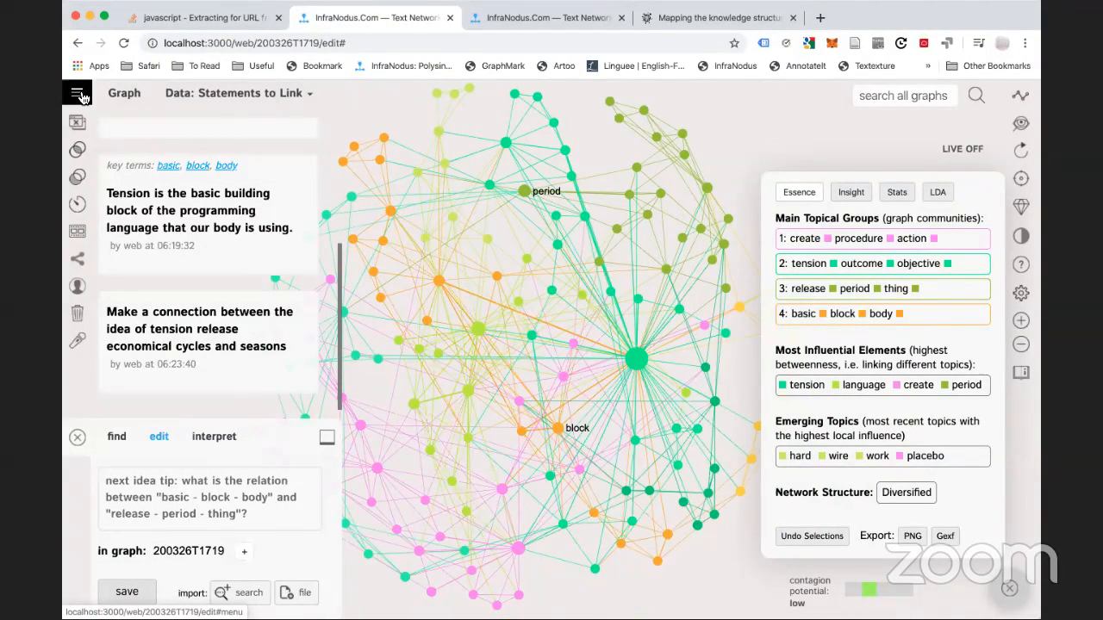
click(80, 97)
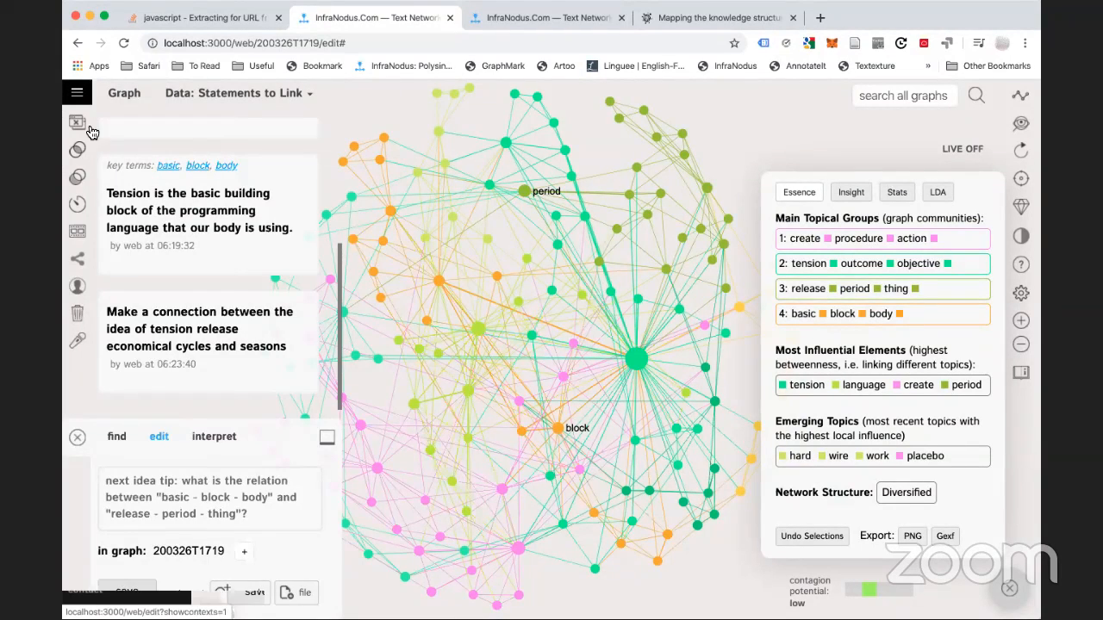
Reopen graph 200326T1719 from the apps home page, hiding statements and collapsing analytics
click(100, 170)
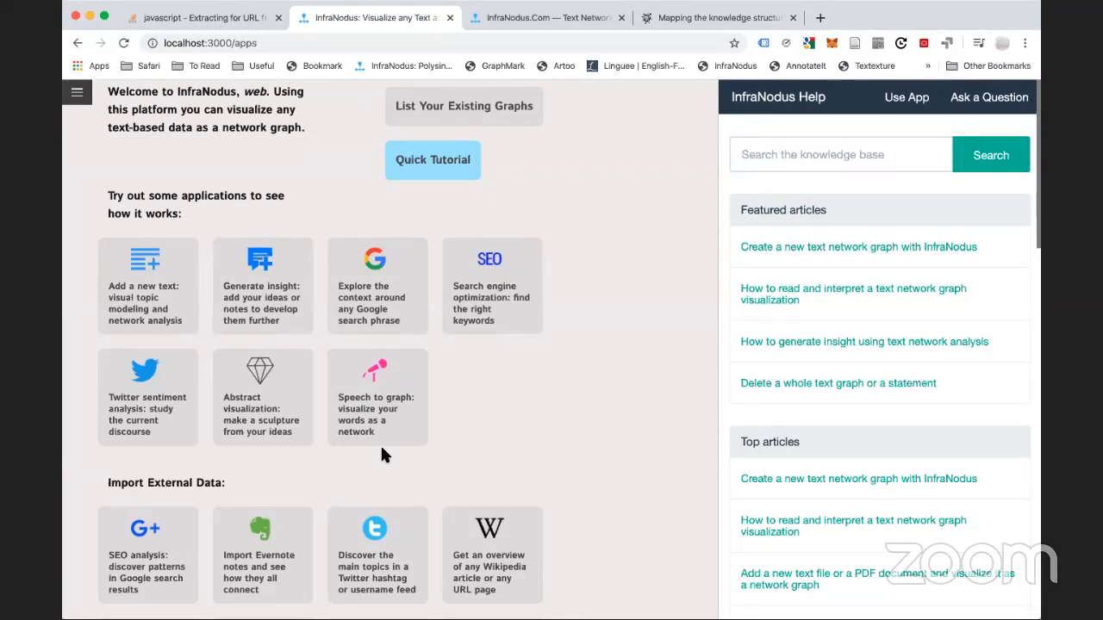
click(77, 92)
click(90, 342)
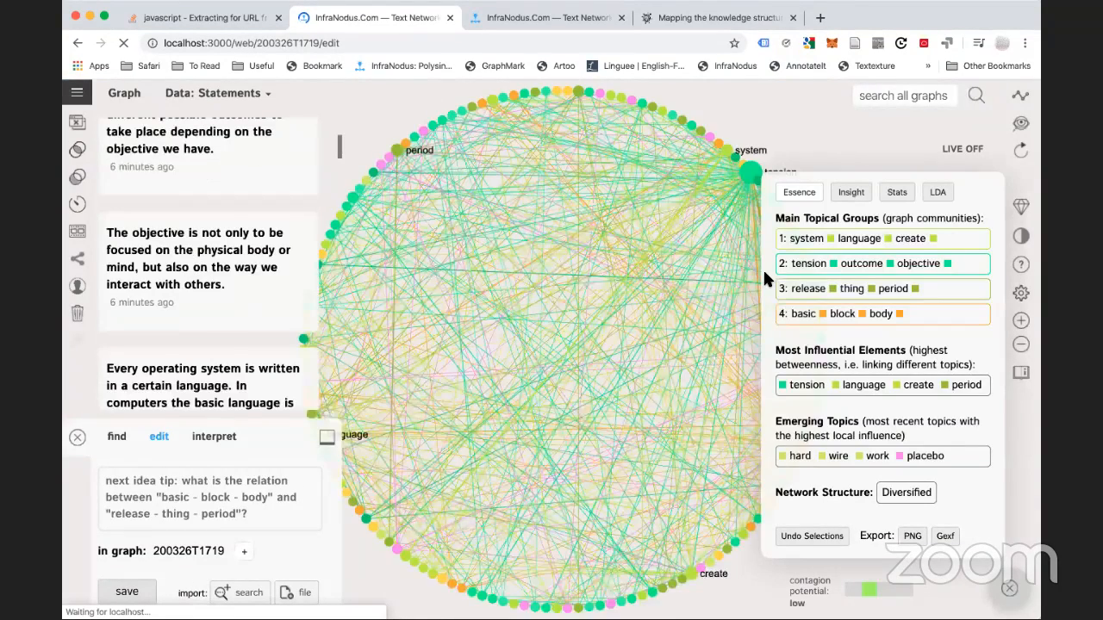
click(1024, 98)
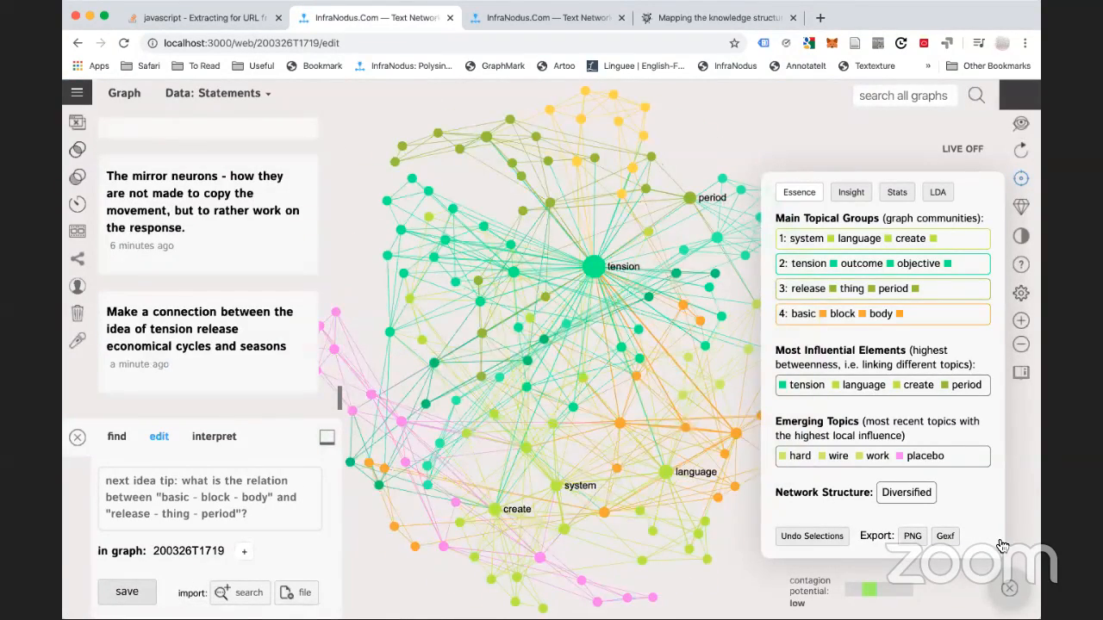
click(683, 364)
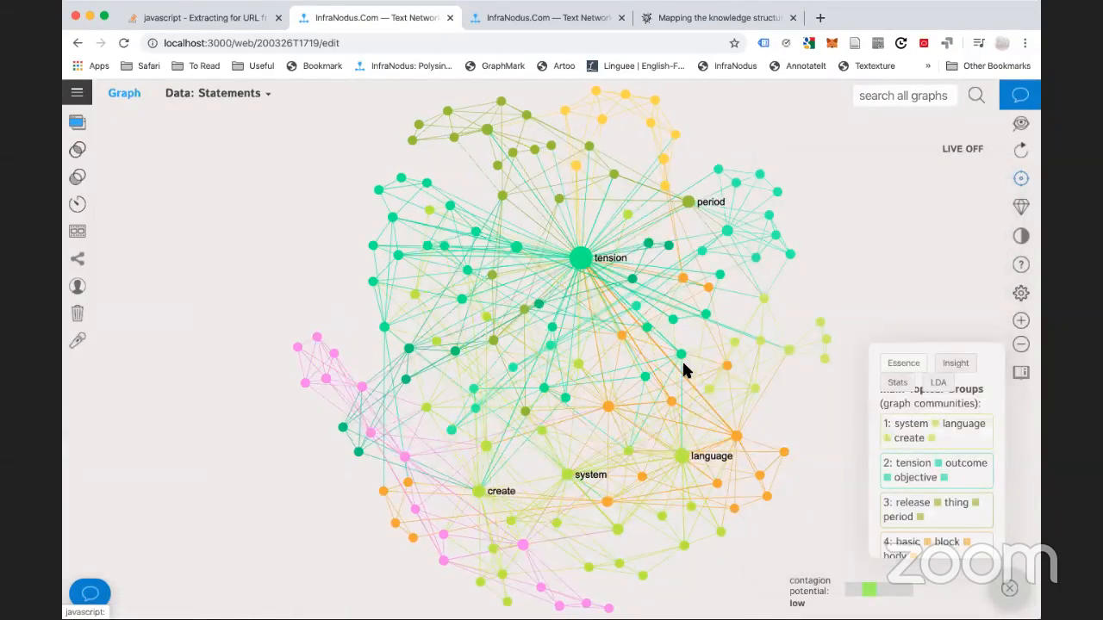
drag(683, 364, 603, 312)
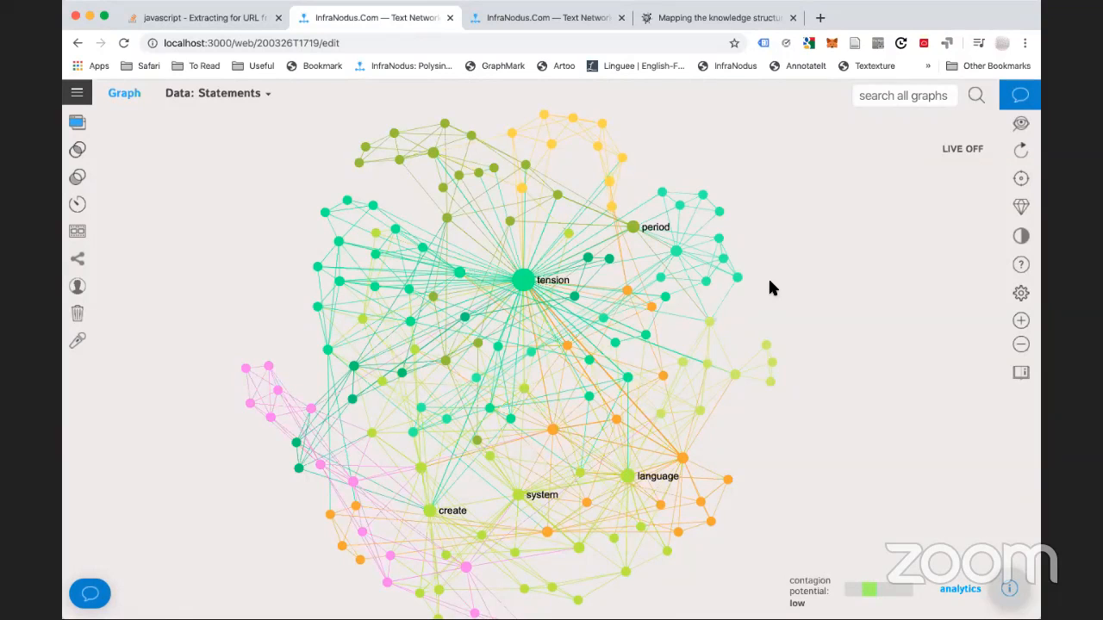
key(super+Tab)
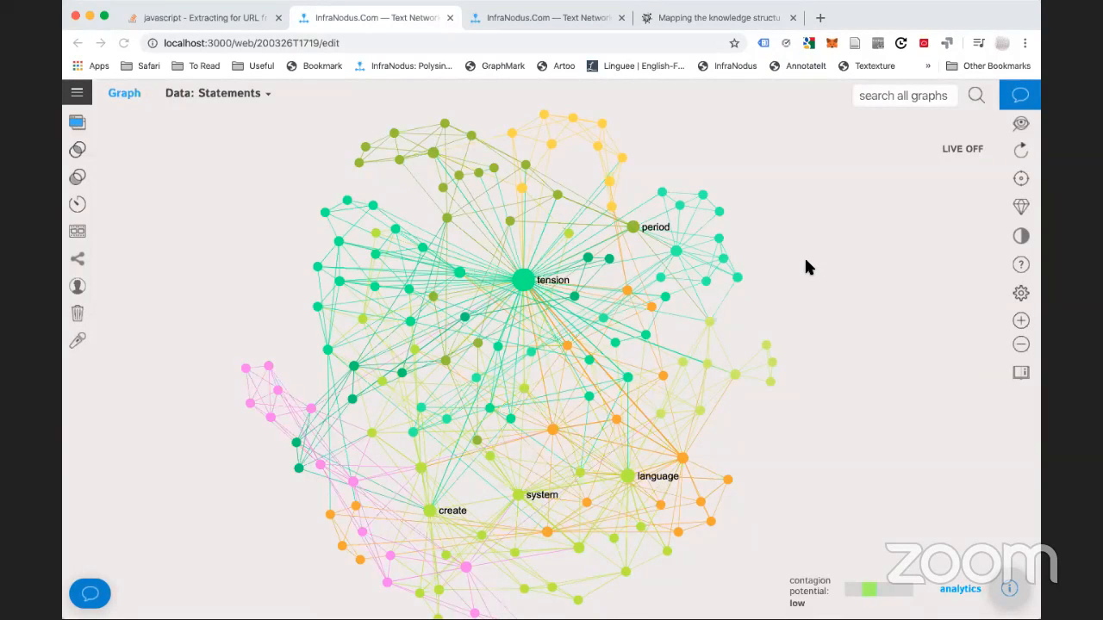
click(811, 20)
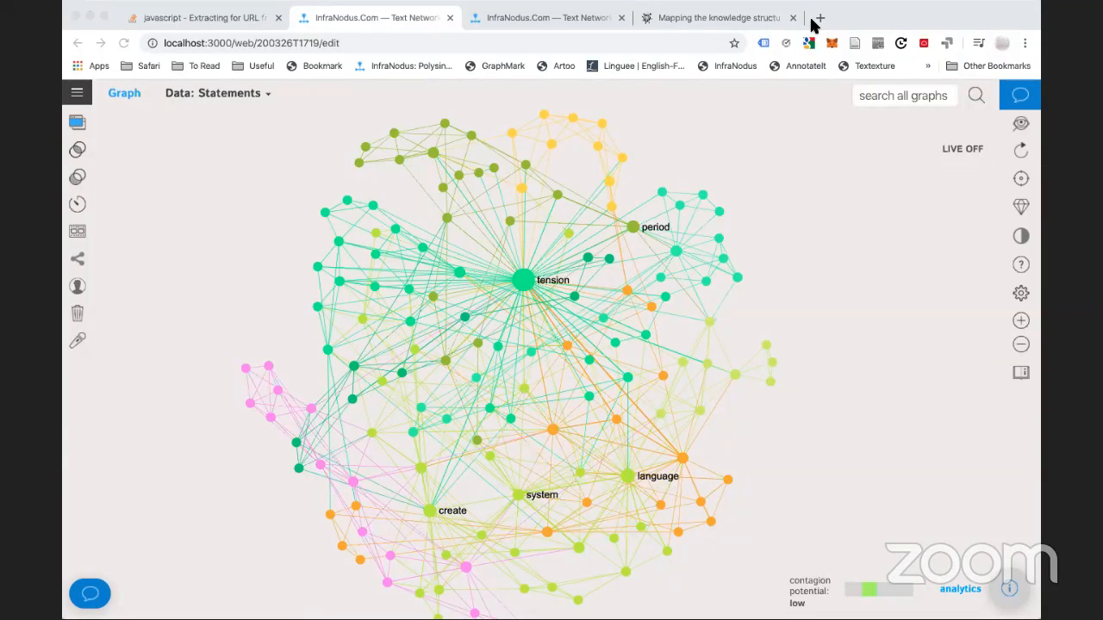